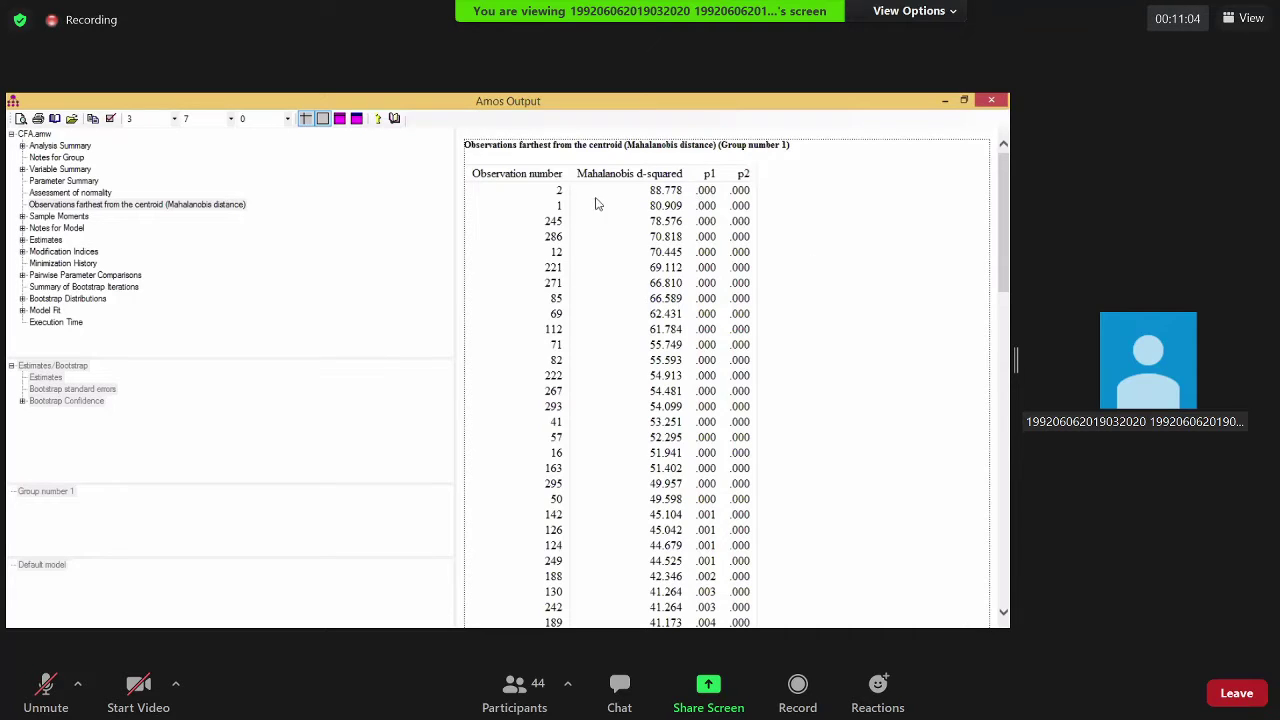
# Examine the observations farthest from the centroid in the Amos output and the yellow-highlighted outlier rows in the questionnaire worksheet
pyautogui.moveTo(620, 254); pyautogui.dragTo(757, 497)
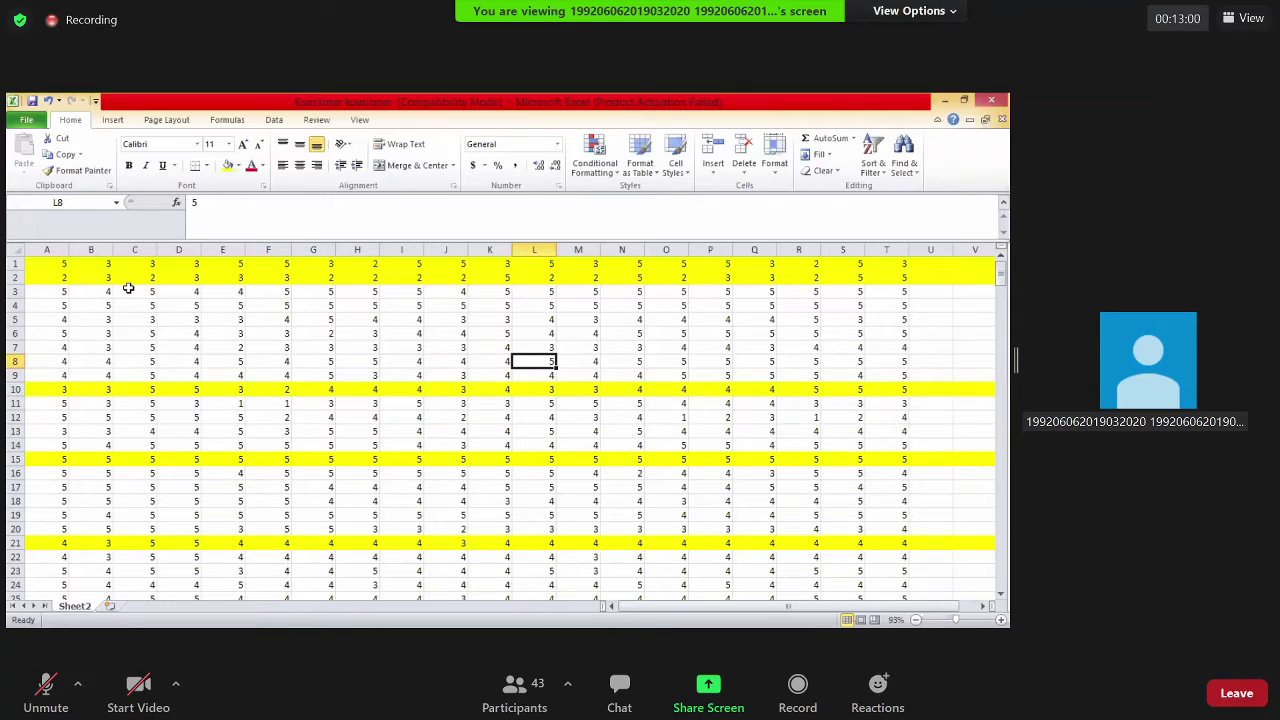
pyautogui.press('Left')
pyautogui.press('Left')
pyautogui.press('Left')
pyautogui.press('Left')
pyautogui.press('Left')
pyautogui.press('Left')
pyautogui.press('Left')
pyautogui.press('Left')
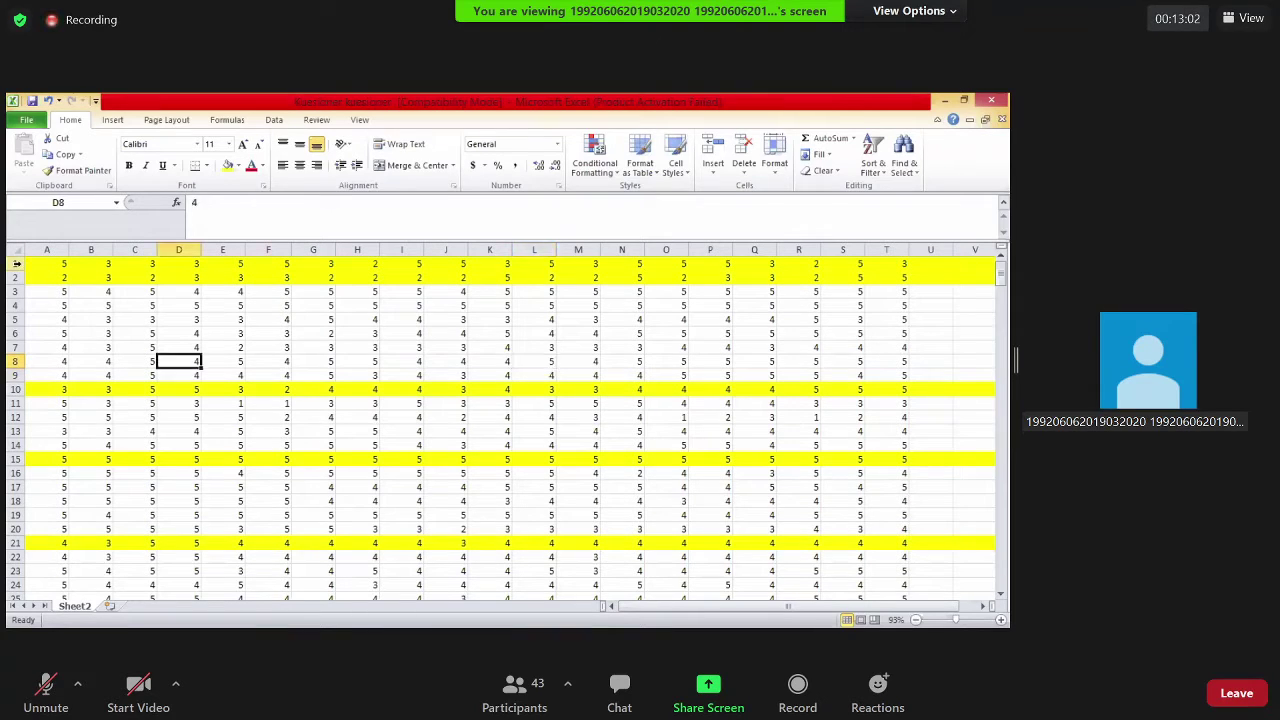
pyautogui.click(135, 319)
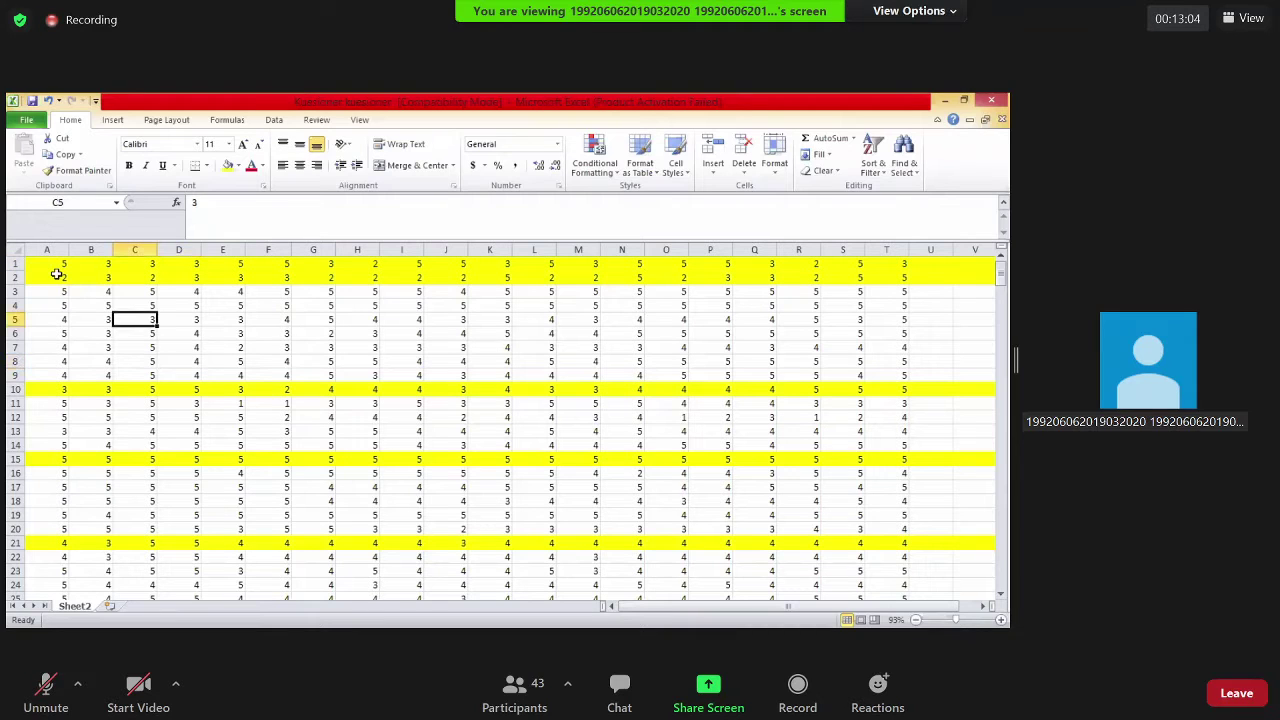
pyautogui.press('Down')
pyautogui.press('Down')
pyautogui.press('Right')
pyautogui.press('Right')
pyautogui.press('Right')
pyautogui.press('Right')
pyautogui.press('Right')
pyautogui.press('Right')
pyautogui.press('Right')
pyautogui.press('Right')
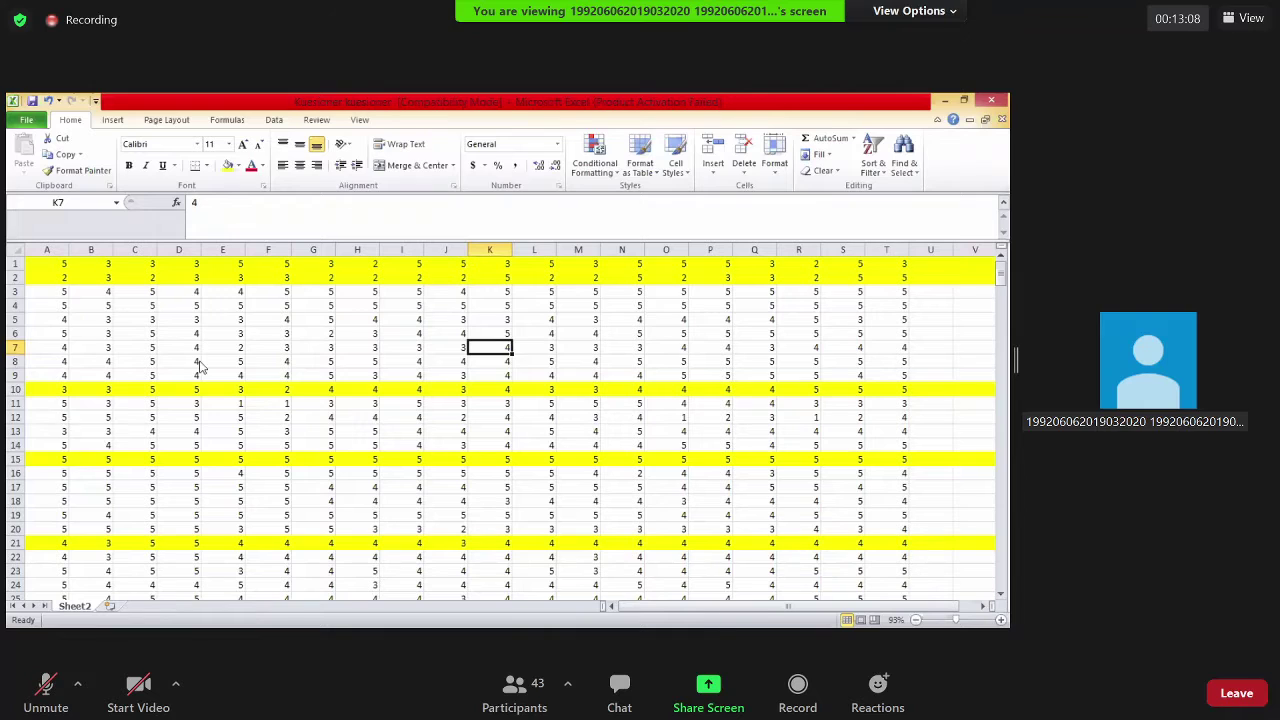
pyautogui.rightClick(20, 306)
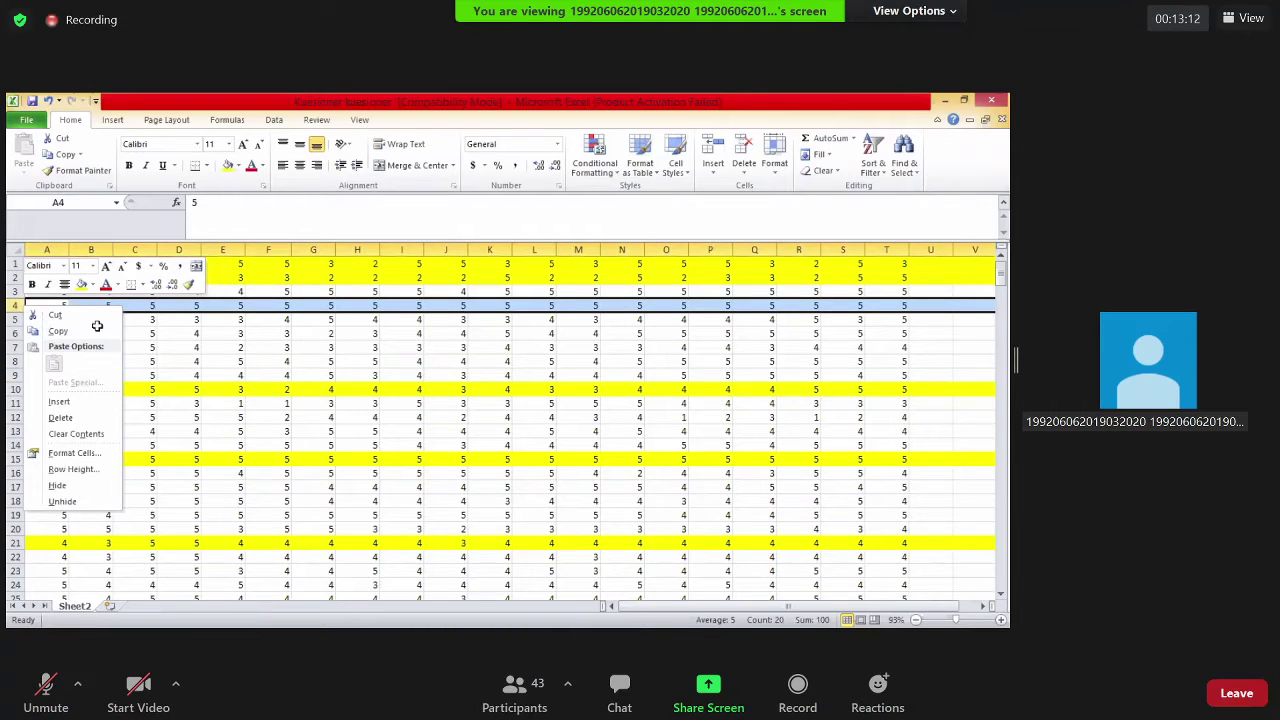
pyautogui.click(578, 389)
pyautogui.click(300, 350)
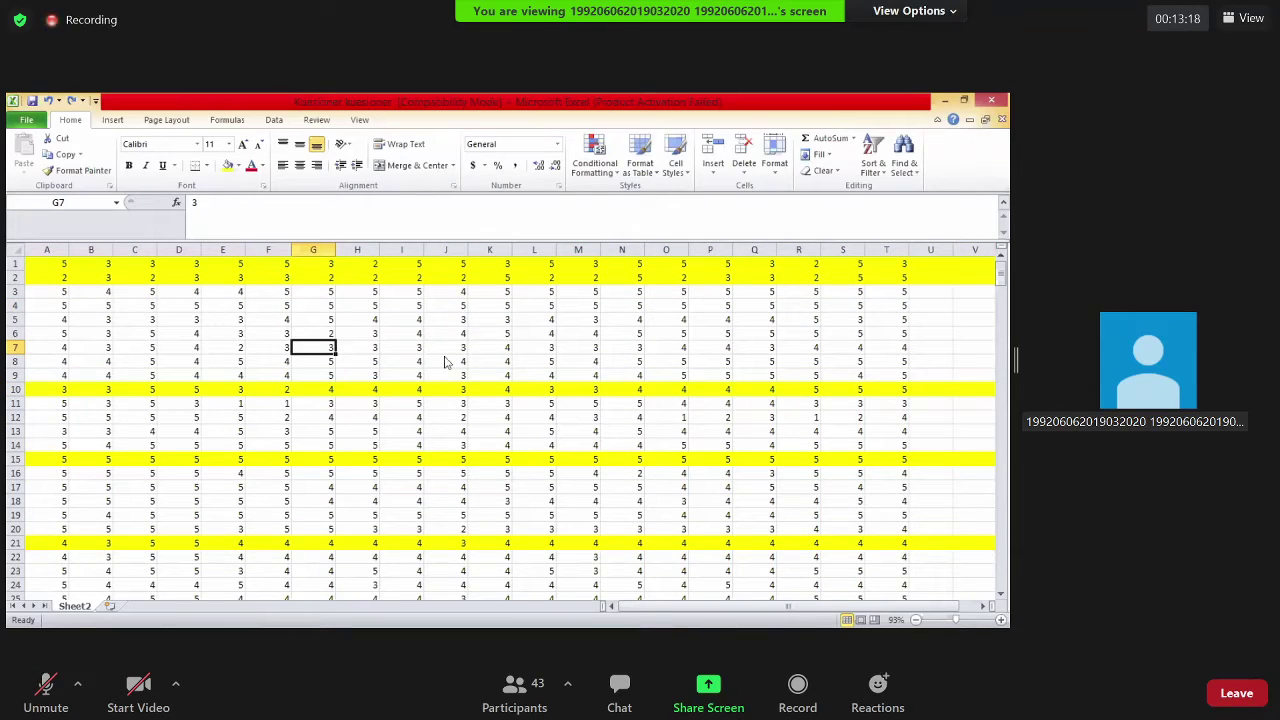
# Delete the yellow-highlighted outlier rows from the questionnaire data and check the rest of the sheet for more
pyautogui.click(15, 264)
pyautogui.rightClick(15, 264)
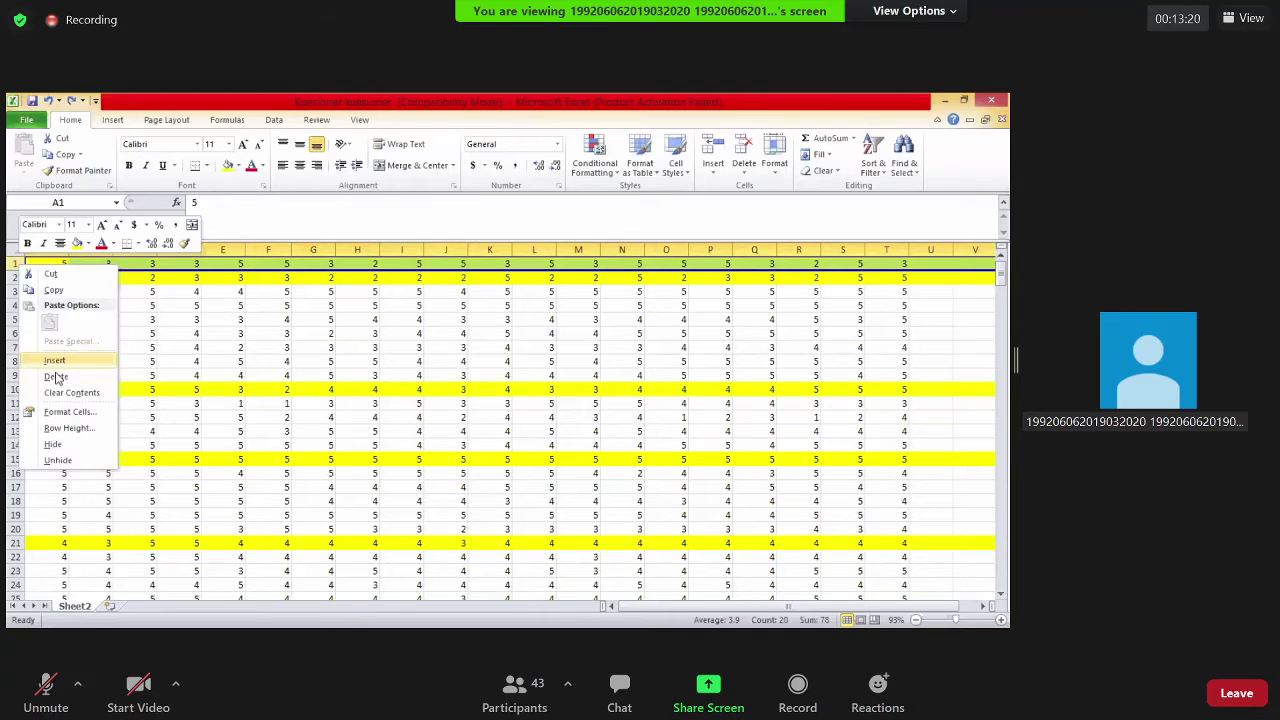
pyautogui.click(56, 377)
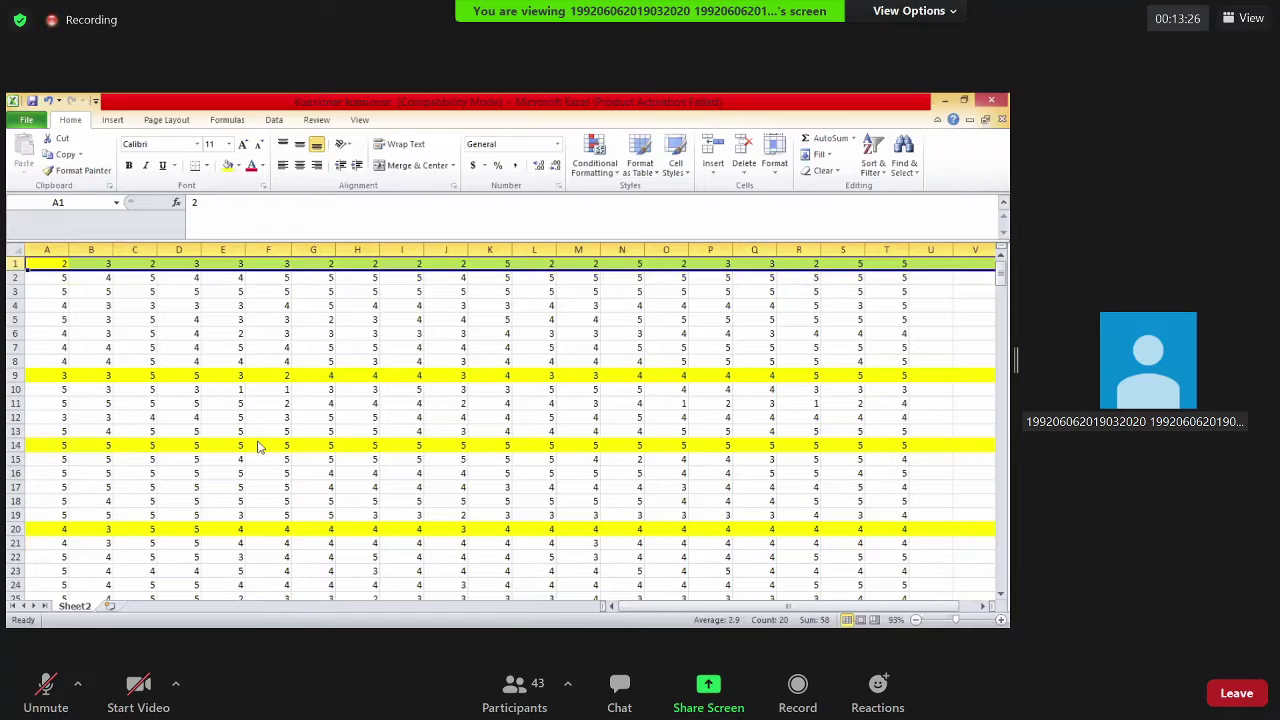
pyautogui.rightClick(14, 417)
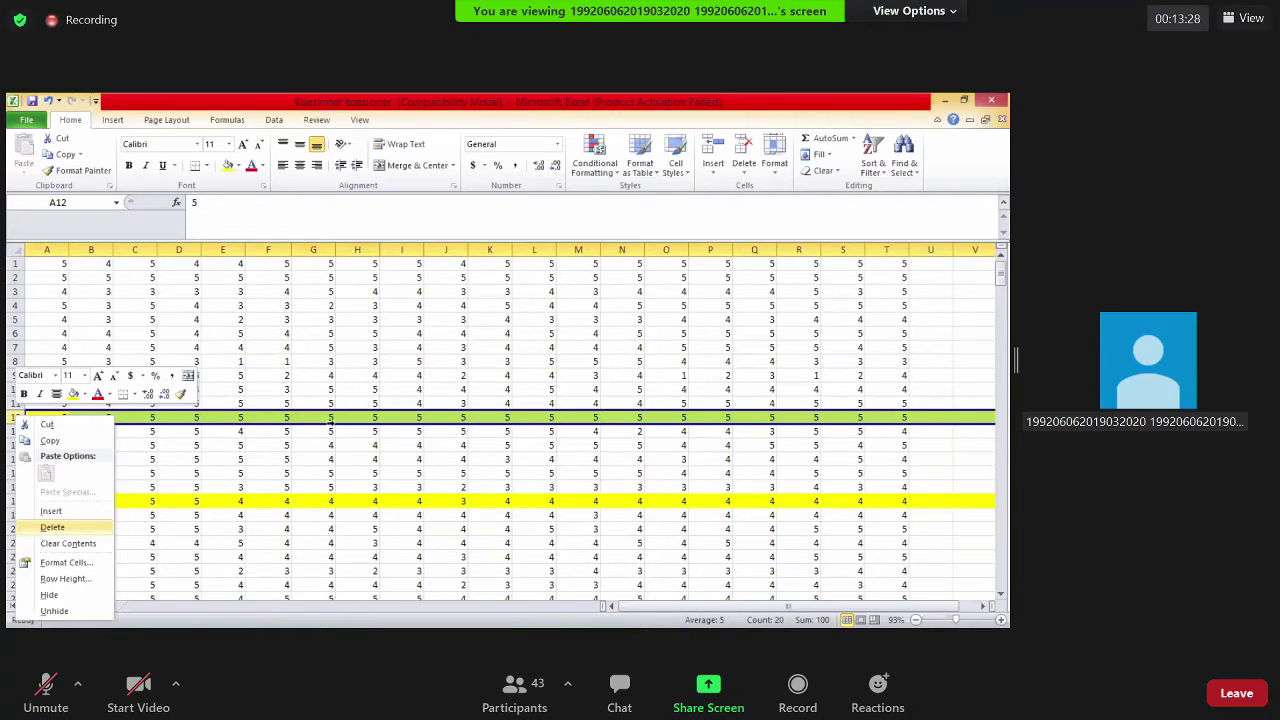
pyautogui.click(52, 527)
pyautogui.scroll(-2, 330, 421)
pyautogui.moveTo(322, 459); pyautogui.dragTo(280, 459)
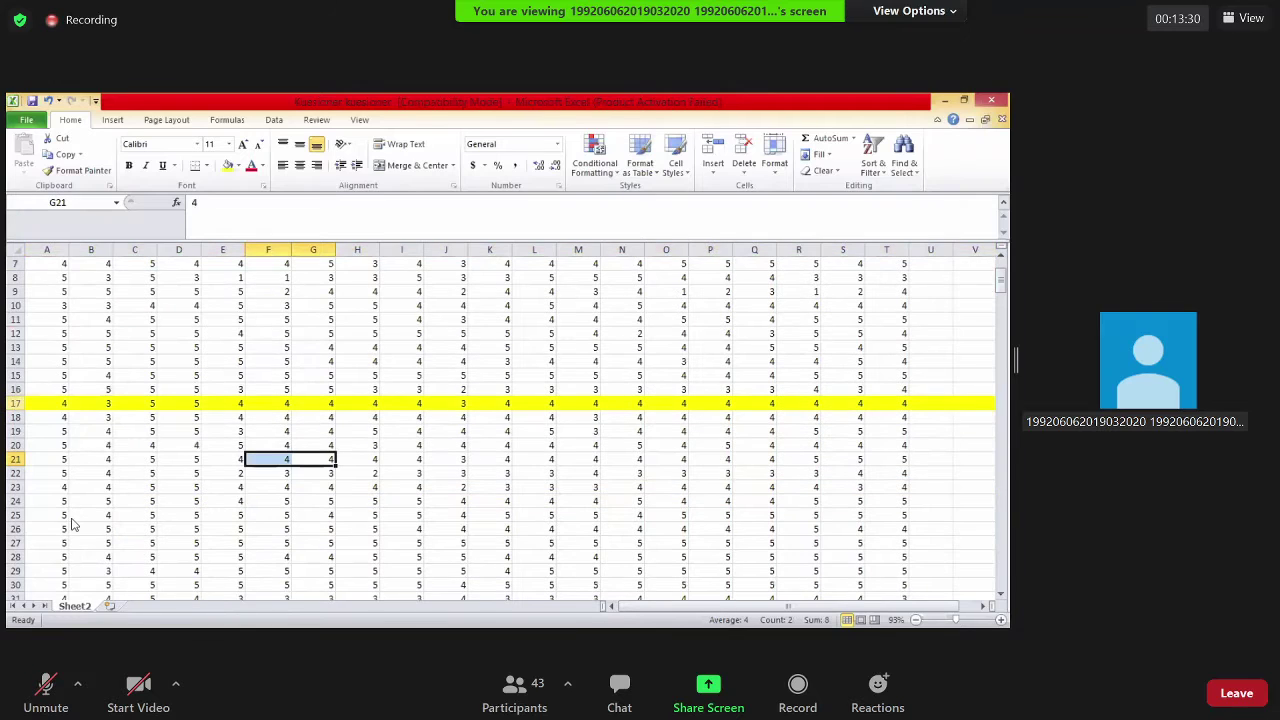
pyautogui.click(668, 361)
pyautogui.scroll(-20, 668, 360)
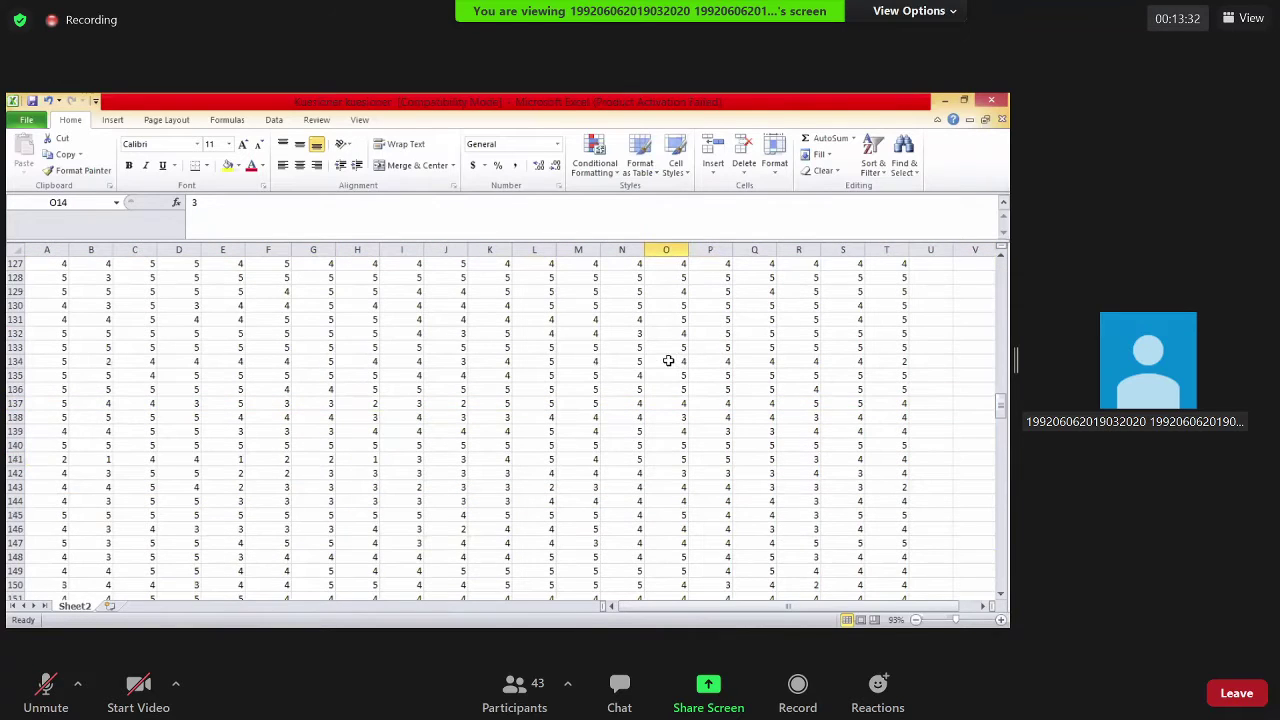
pyautogui.moveTo(1002, 405); pyautogui.dragTo(1008, 246)
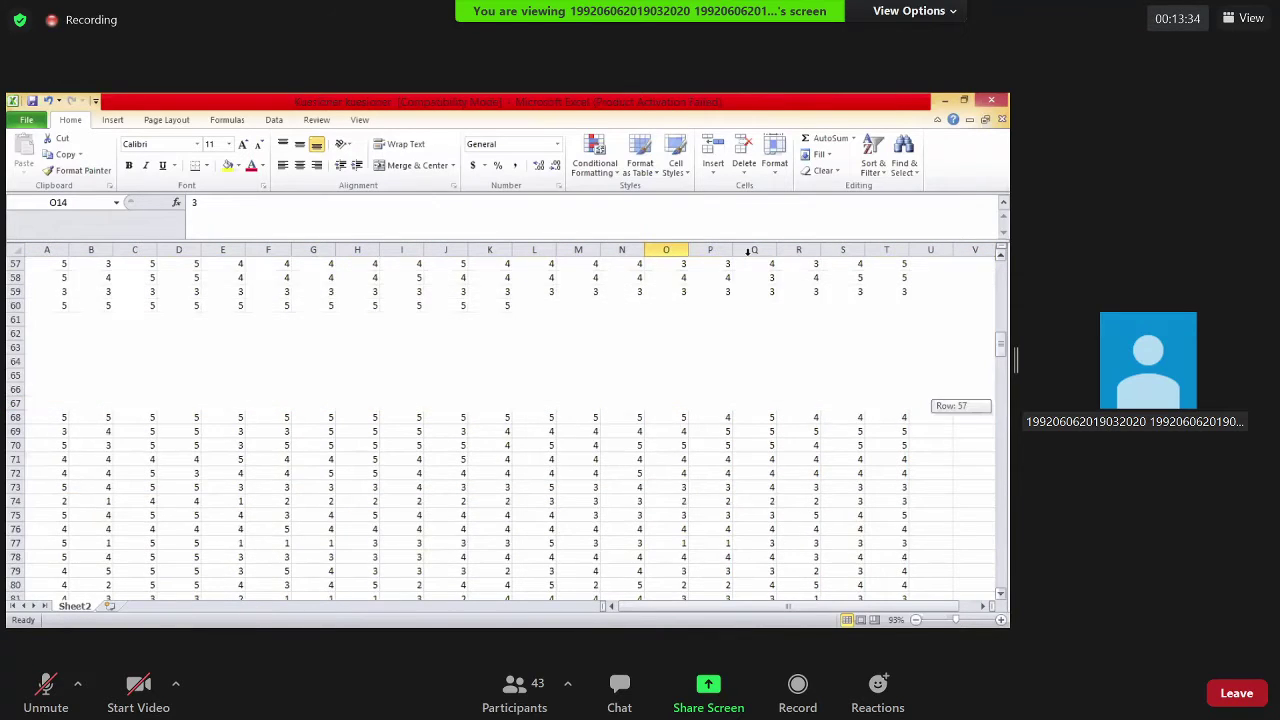
pyautogui.scroll(19, 17, 268)
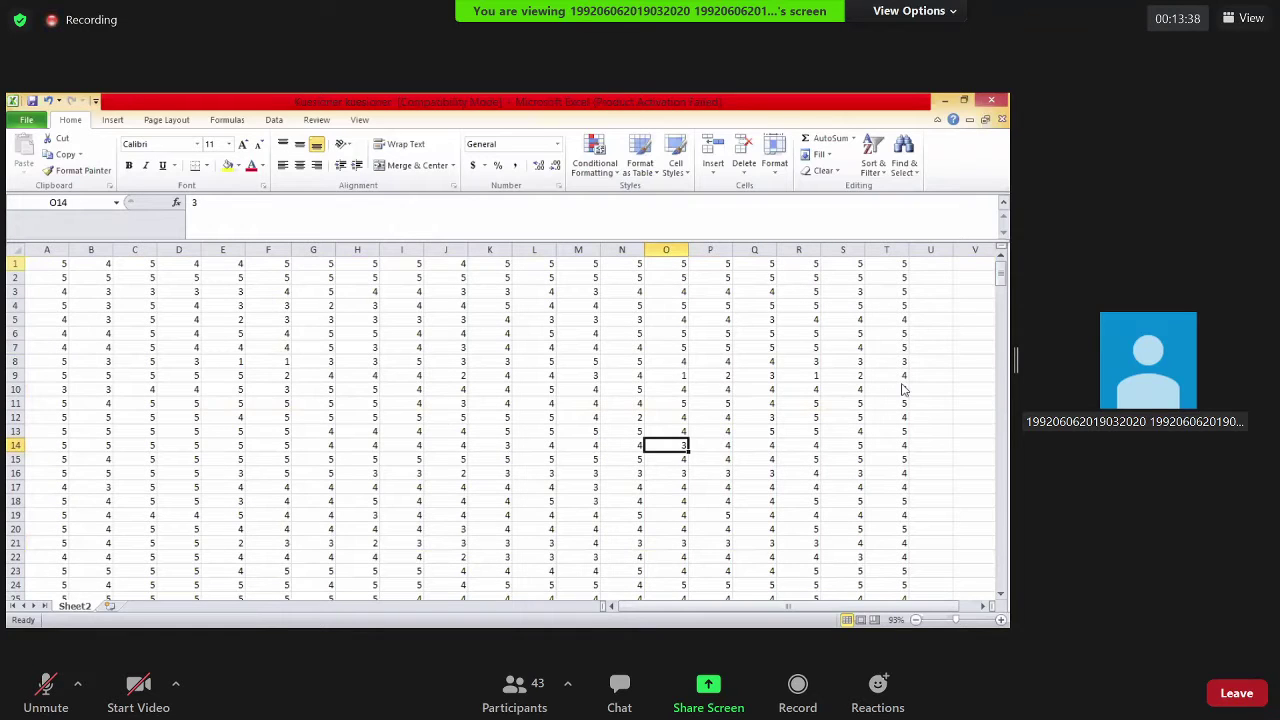
# Move the variable names RLG1 to LYL3 from row 306 into a new row 1 above the data
pyautogui.moveTo(1000, 273); pyautogui.dragTo(1000, 574)
pyautogui.click(14, 515)
pyautogui.moveTo(666, 597); pyautogui.dragTo(628, 597)
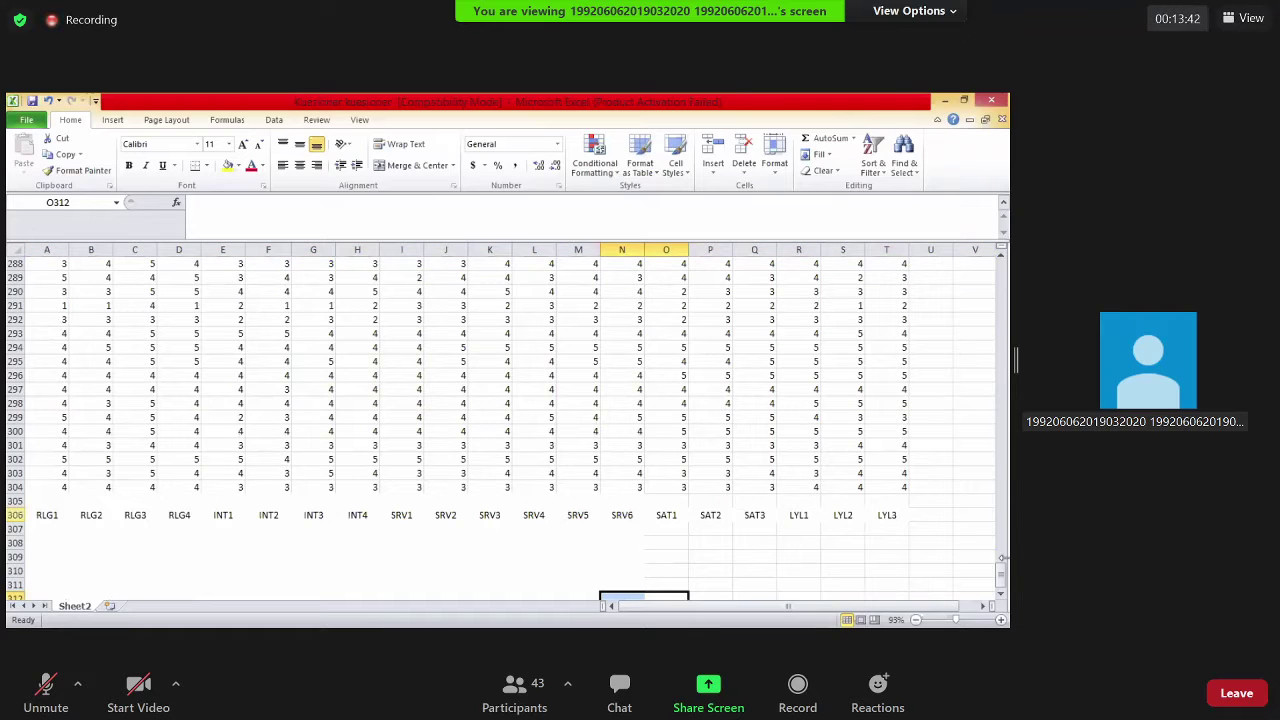
pyautogui.click(14, 515)
pyautogui.hotkey('ctrl', 'c')
pyautogui.moveTo(1000, 574); pyautogui.dragTo(1000, 250)
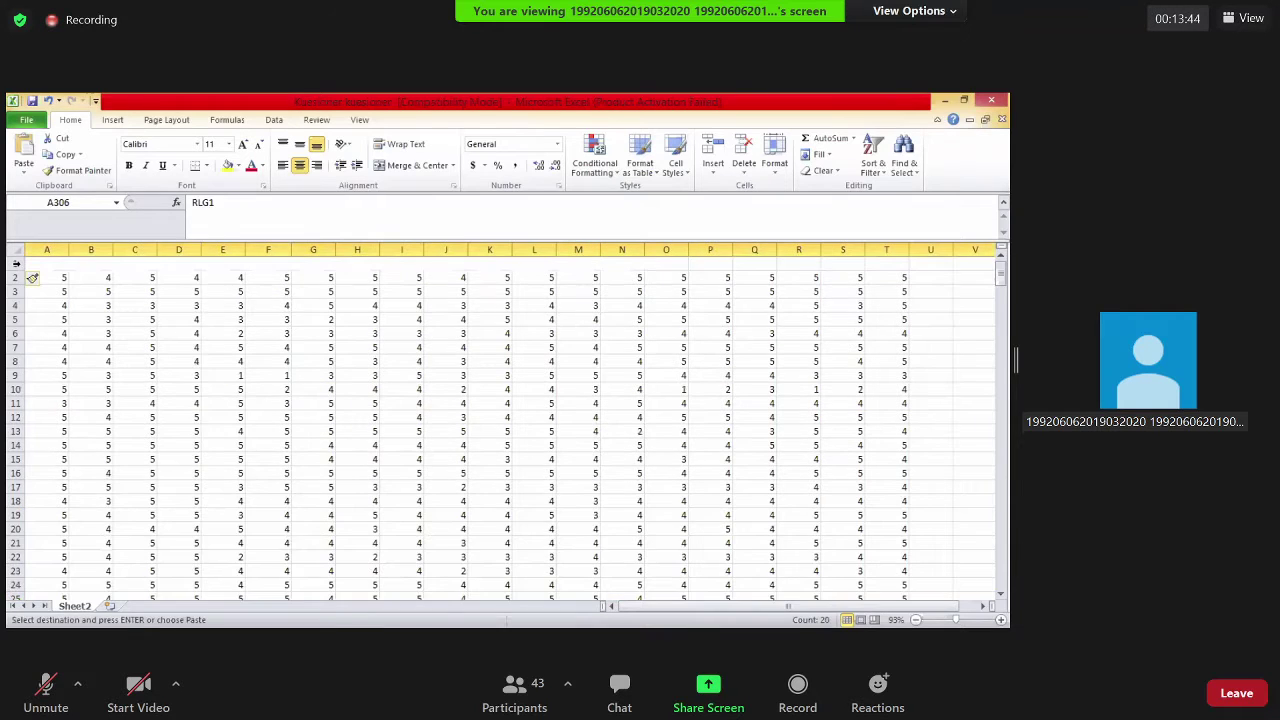
pyautogui.click(15, 264)
pyautogui.rightClick(18, 264)
pyautogui.click(51, 326)
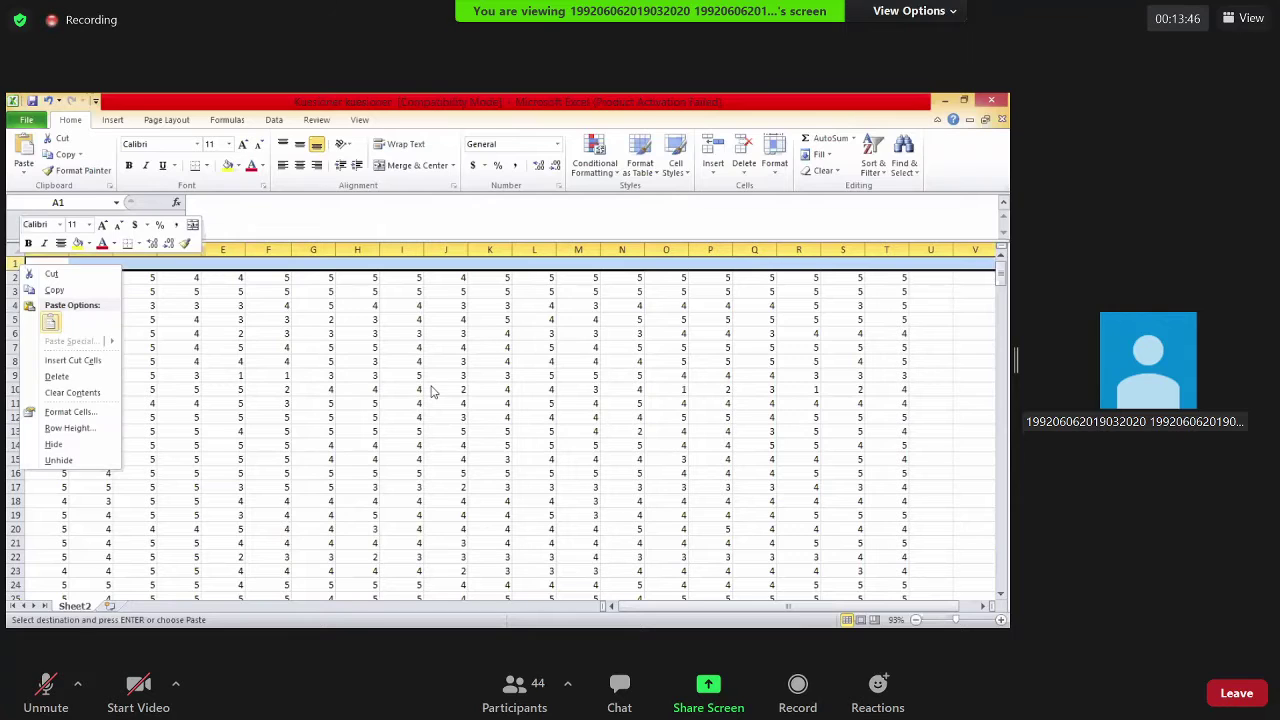
pyautogui.click(754, 403)
pyautogui.click(754, 389)
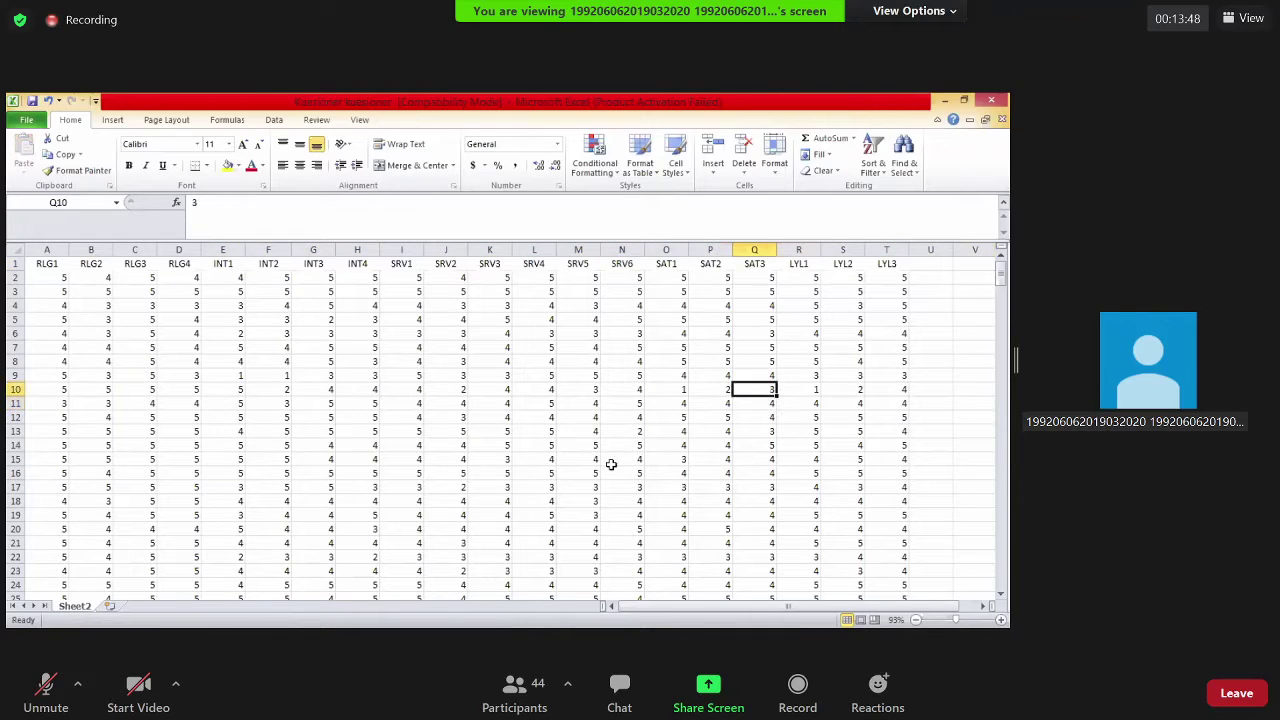
pyautogui.click(666, 445)
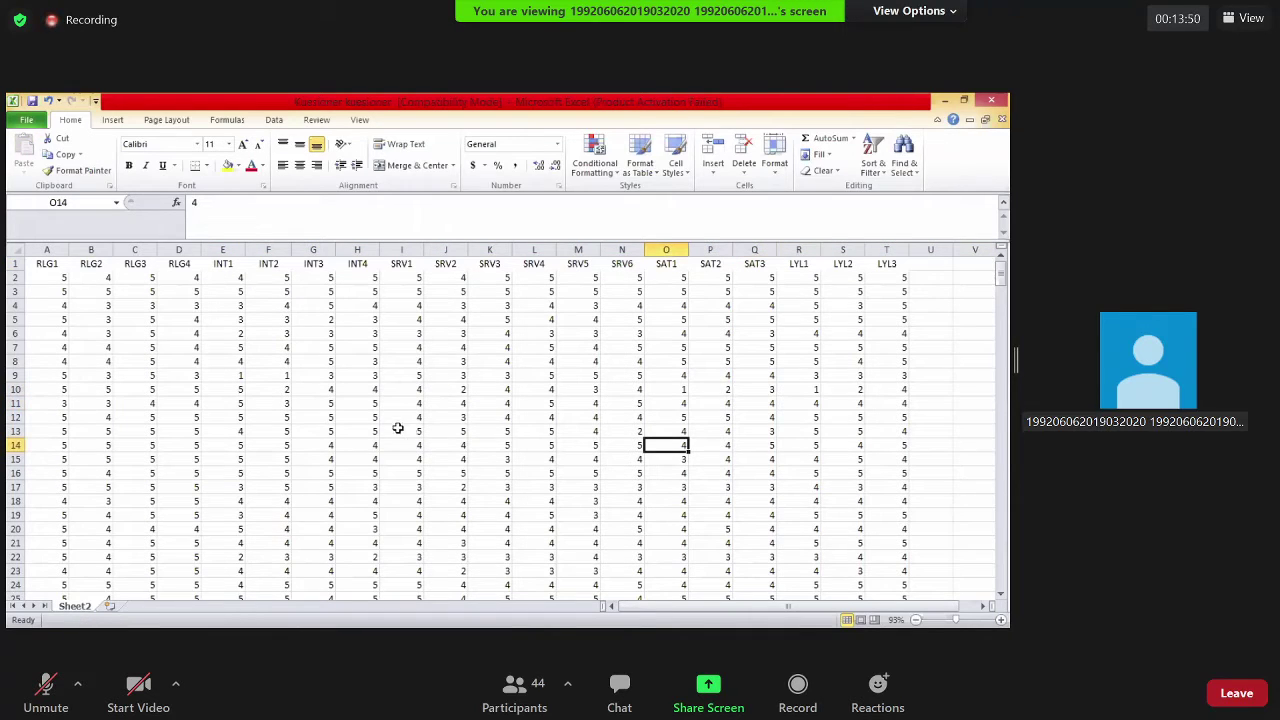
pyautogui.click(384, 433)
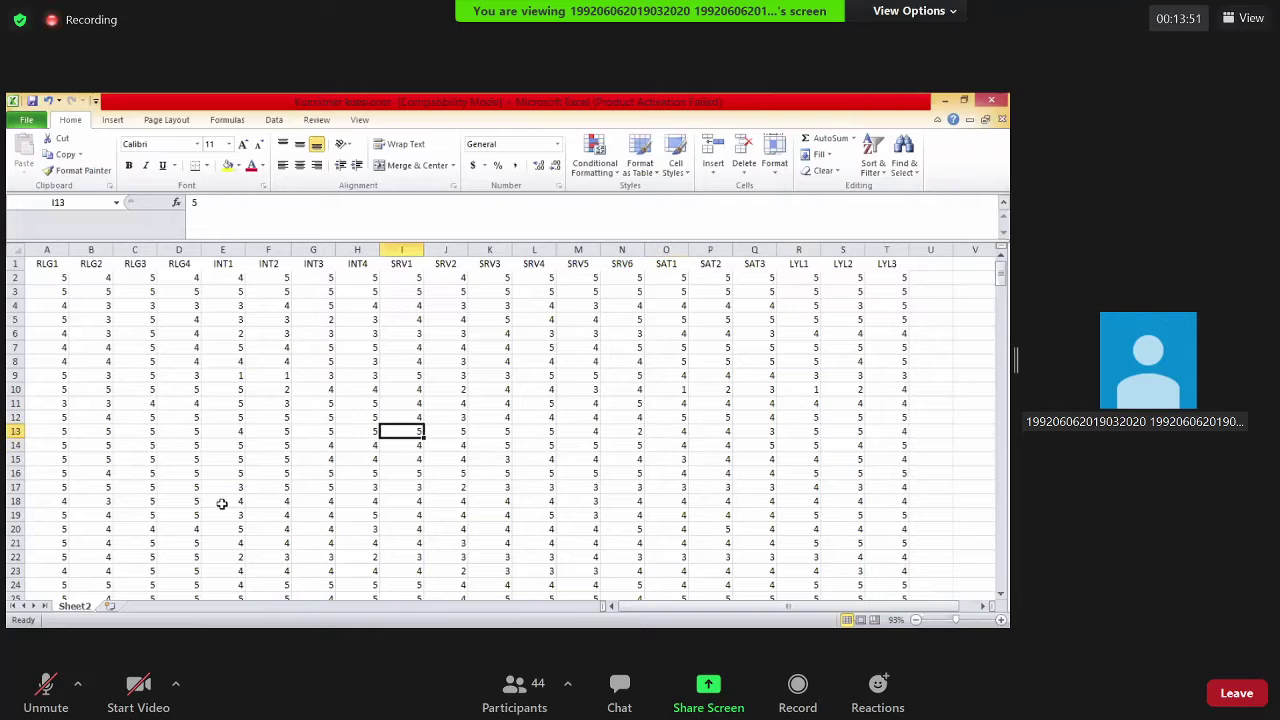
pyautogui.click(340, 320)
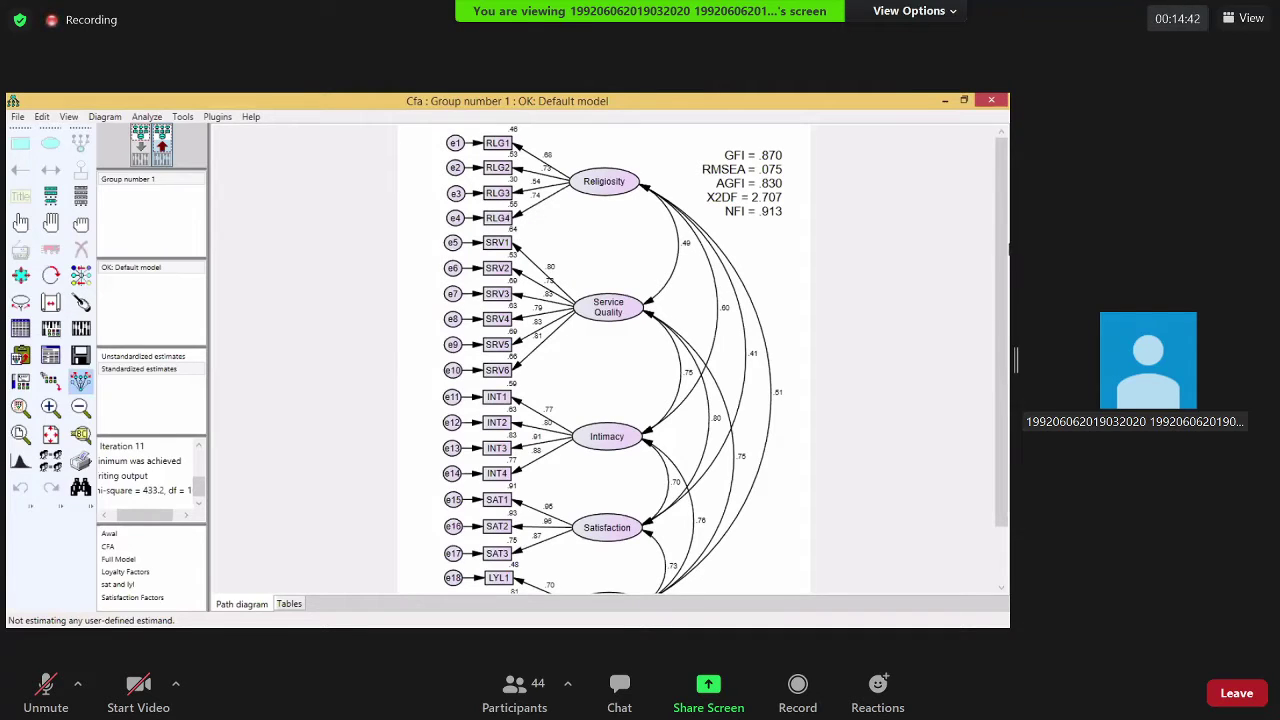
pyautogui.moveTo(1001, 220)
pyautogui.mouseDown()
pyautogui.moveTo(1001, 277)
pyautogui.moveTo(1001, 220)
pyautogui.mouseUp()
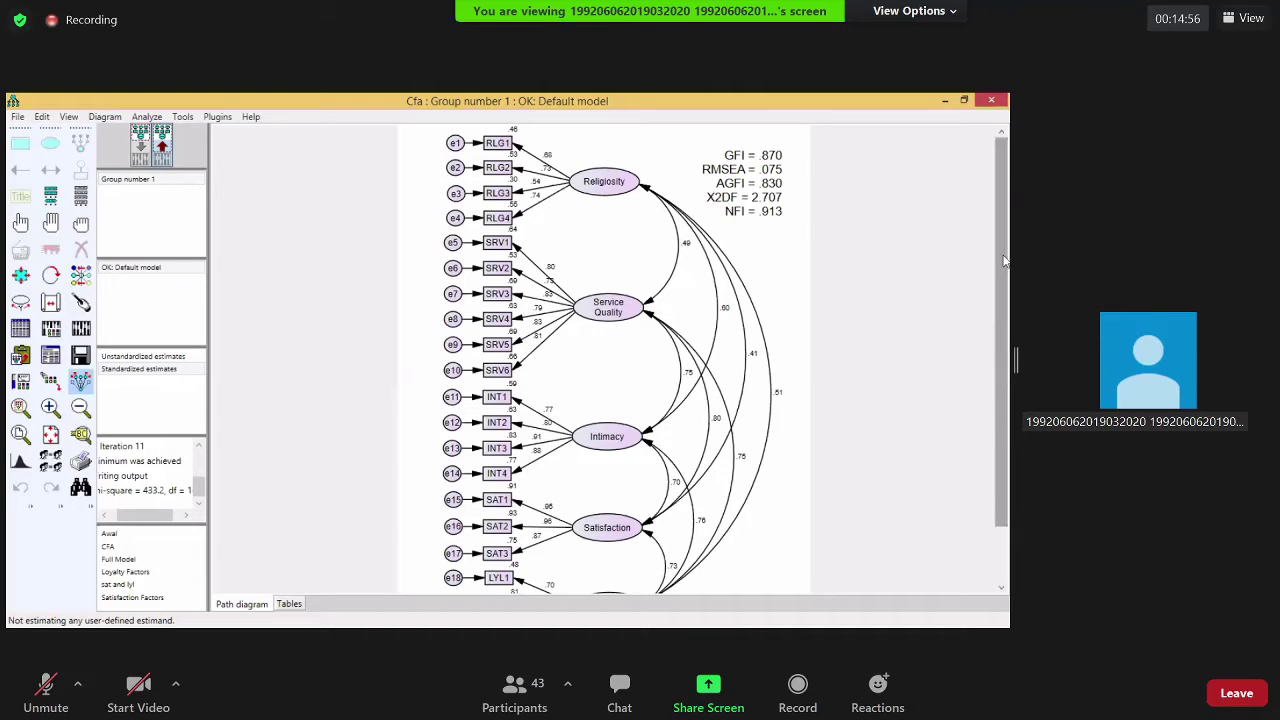
pyautogui.moveTo(1002, 287)
pyautogui.mouseDown()
pyautogui.moveTo(1002, 340)
pyautogui.moveTo(1002, 285)
pyautogui.mouseUp()
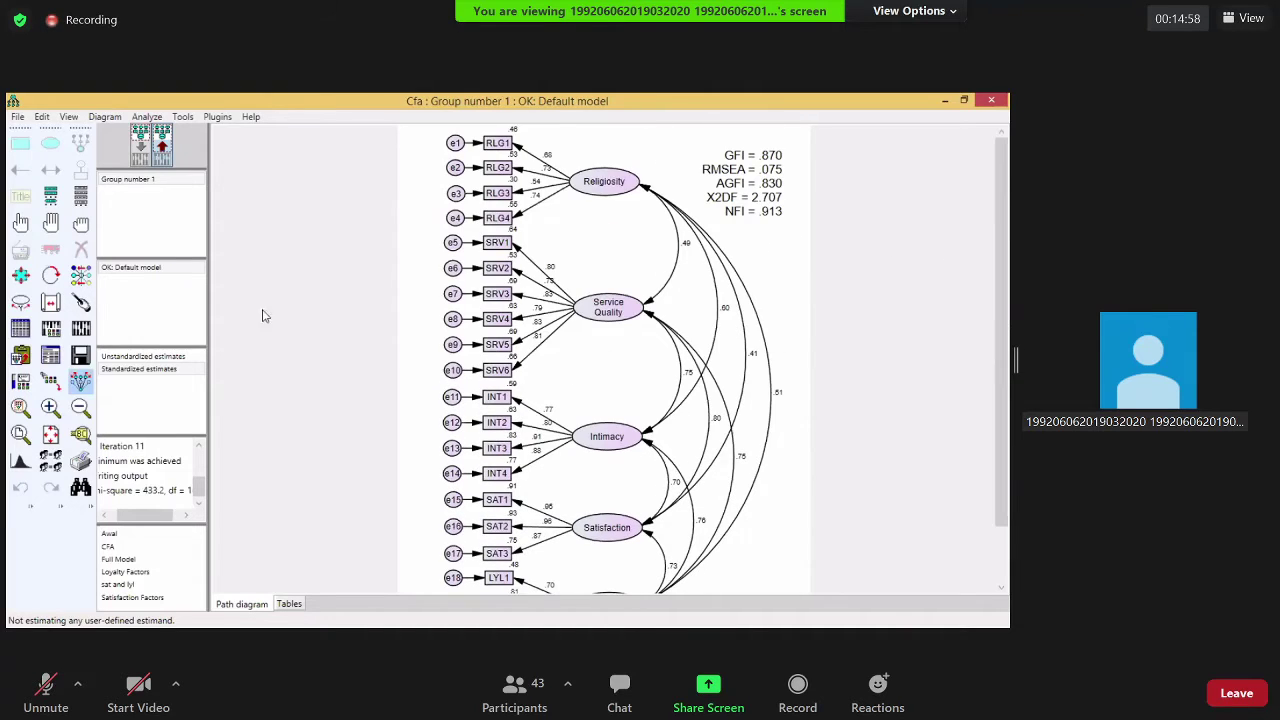
# Display the input path diagram and delete the indicator RLG3 with its error term e3 from the Religiosity construct
pyautogui.click(142, 152)
pyautogui.click(133, 165)
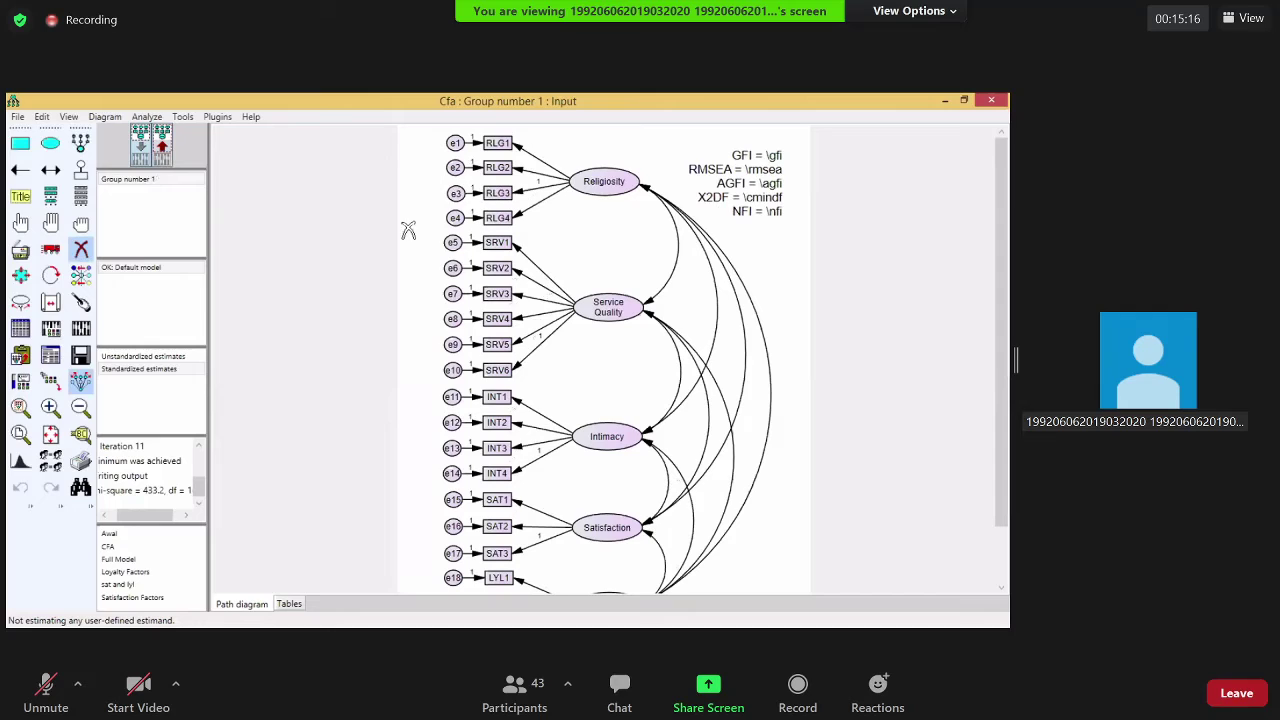
pyautogui.click(497, 192)
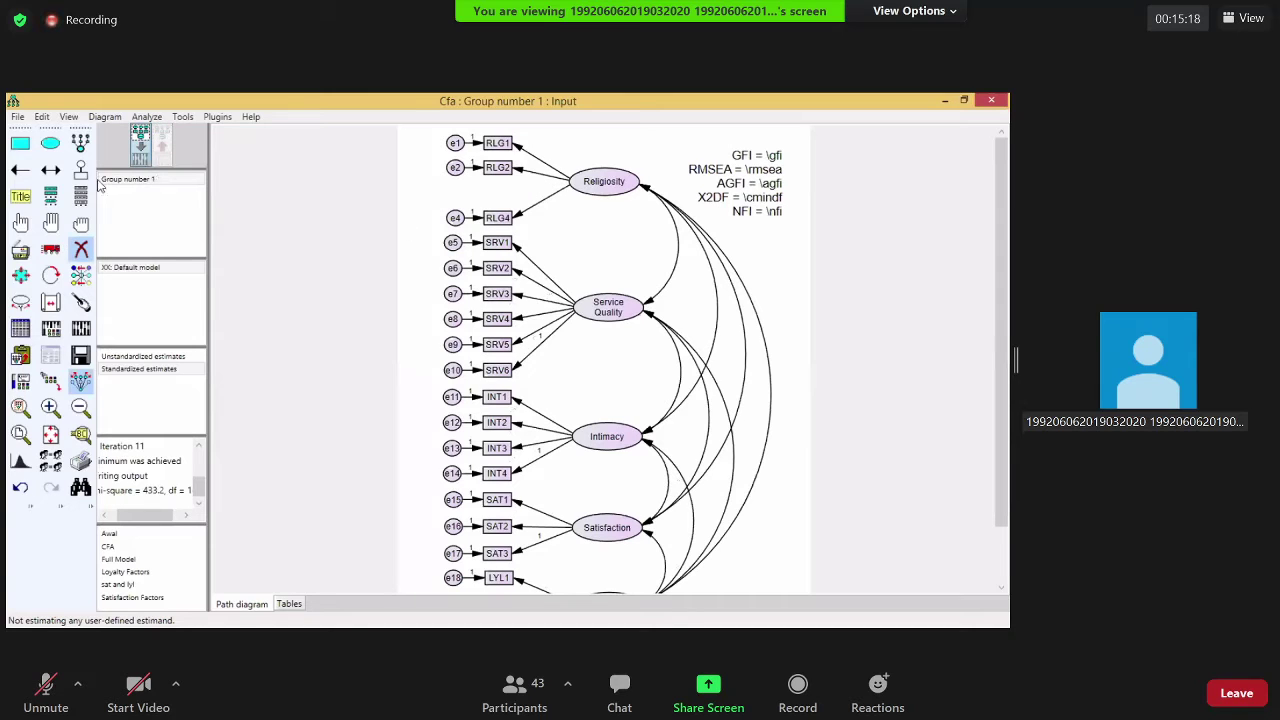
# Try to calculate the estimates for the CFA model without RLG3 and inspect the diagram and computation summary
pyautogui.click(82, 328)
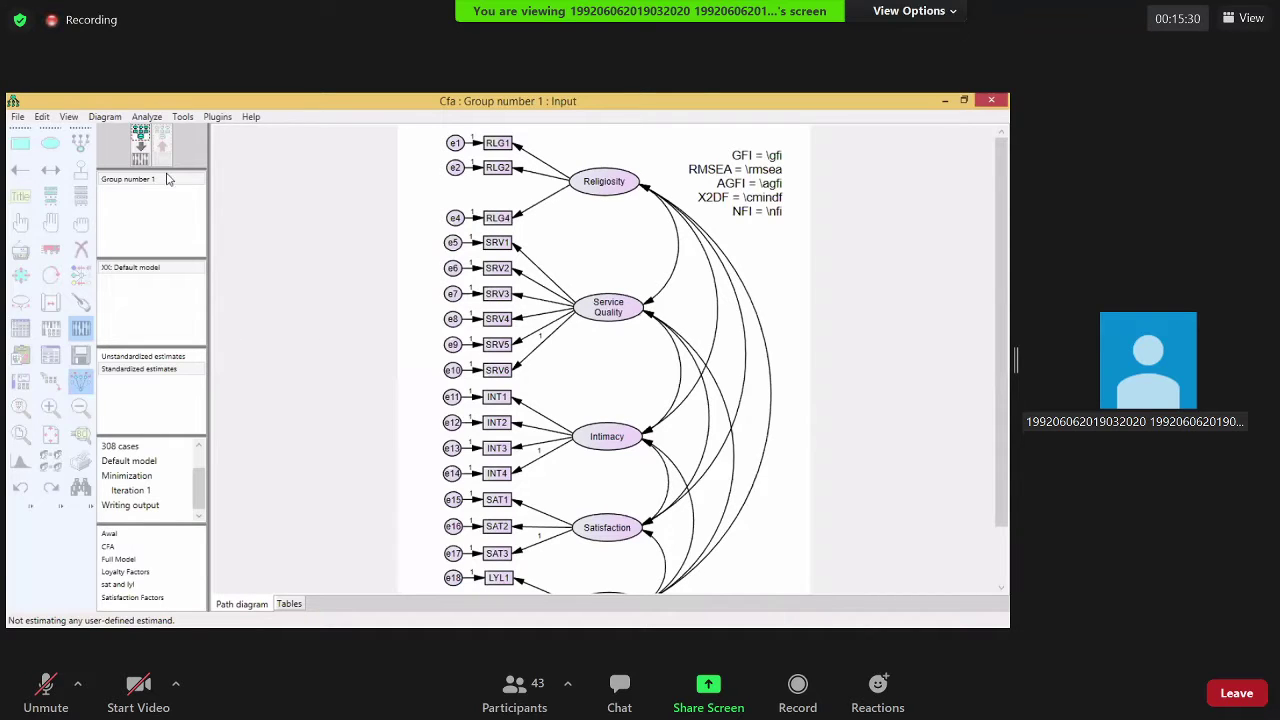
pyautogui.click(186, 477)
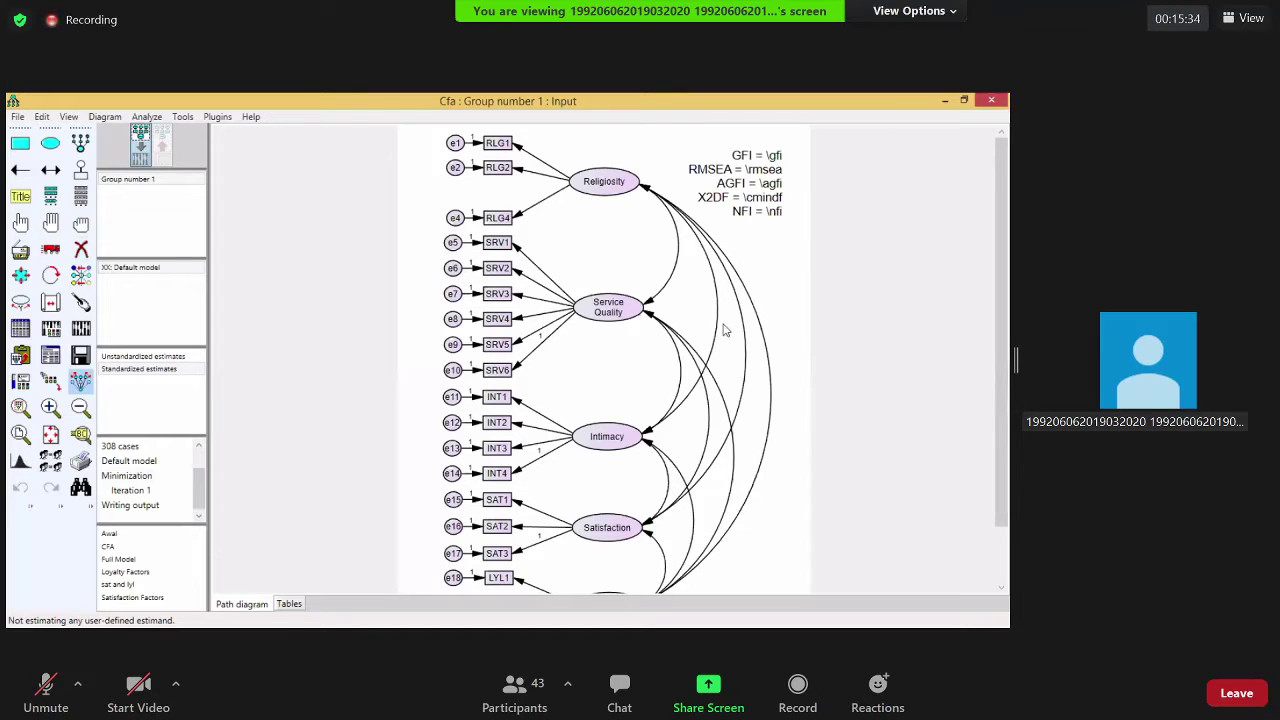
pyautogui.scroll(-1, 726, 330)
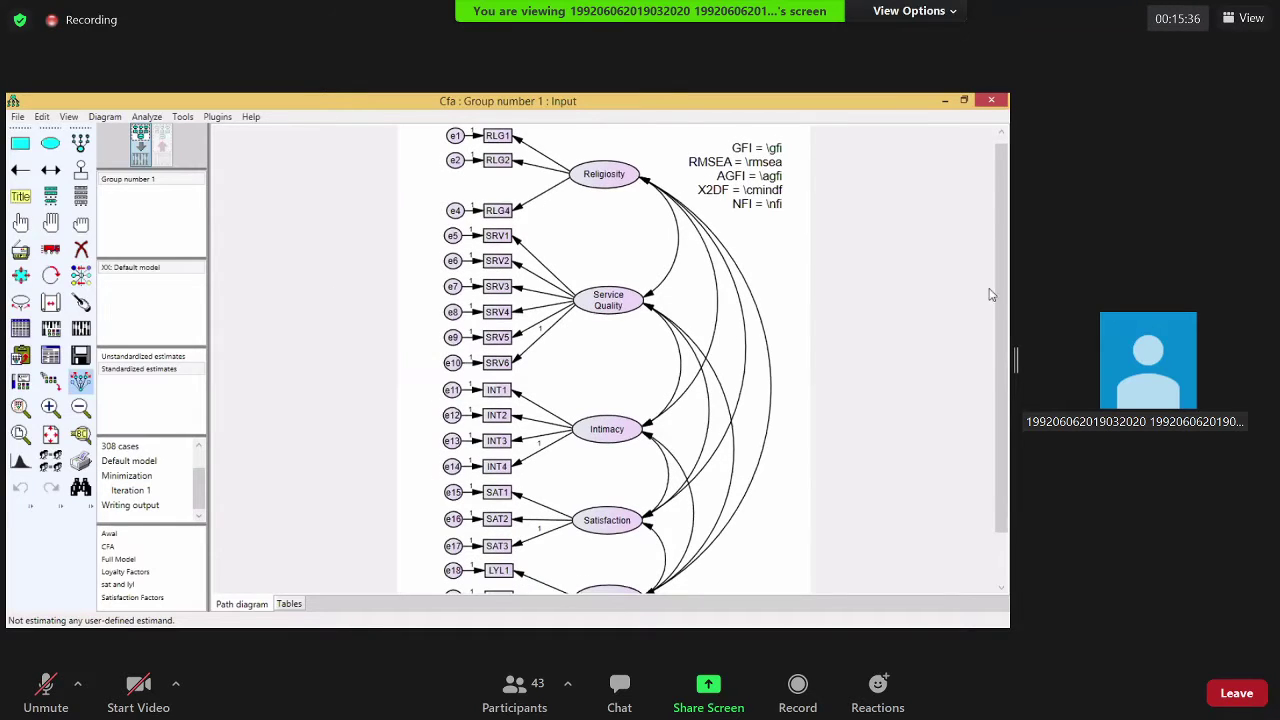
pyautogui.scroll(1, 1003, 350)
pyautogui.moveTo(1003, 353); pyautogui.dragTo(992, 231)
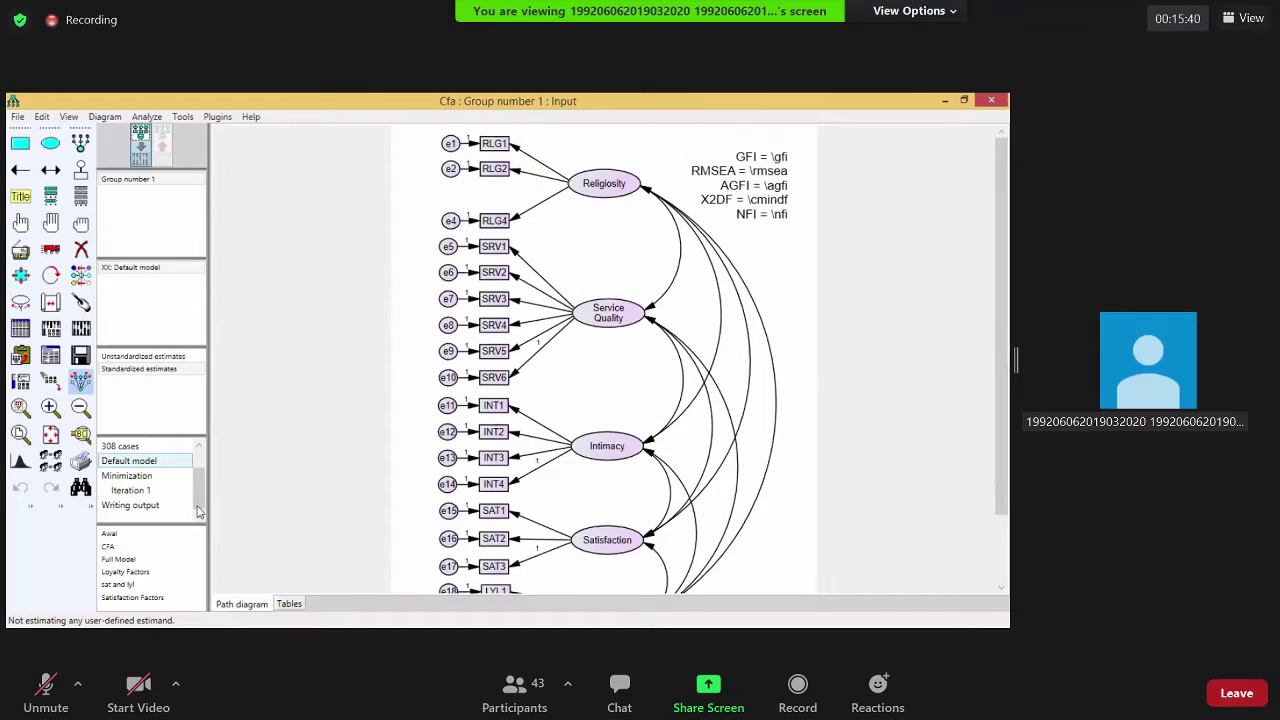
pyautogui.click(81, 328)
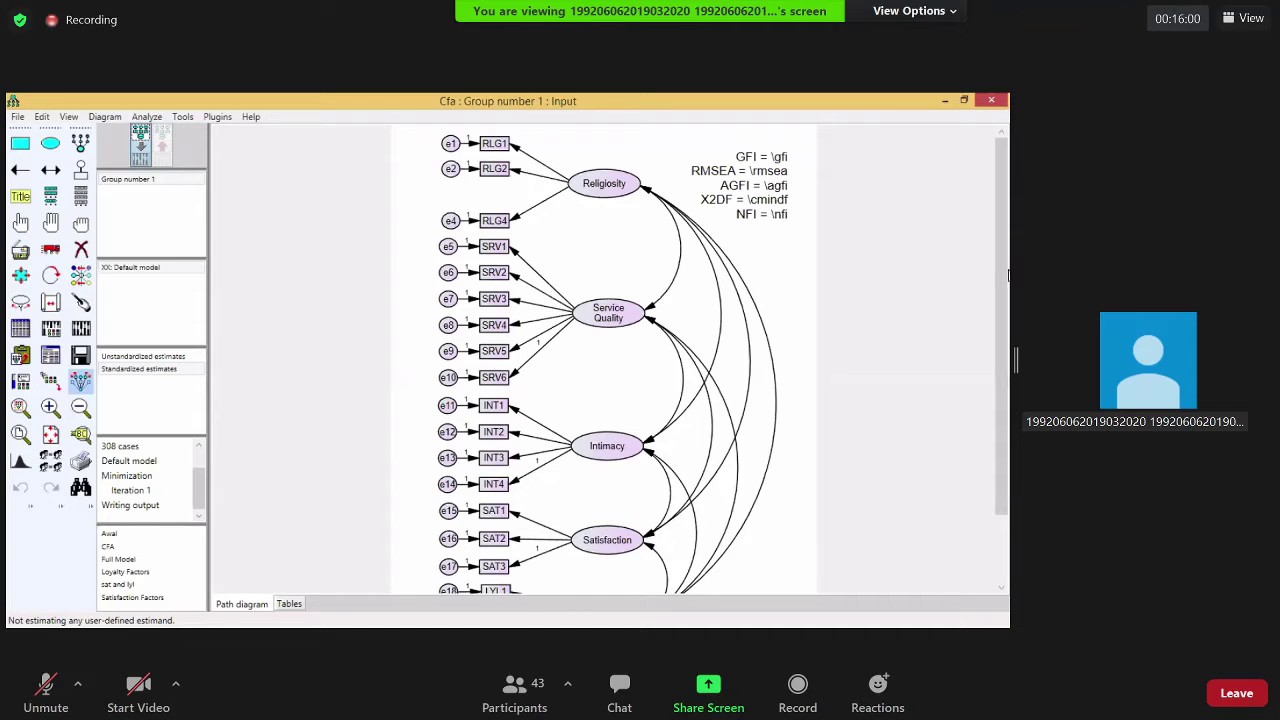
# Fix the regression weight of the path from Religiosity to RLG4 at 1 and recalculate the estimates
pyautogui.scroll(-3, 525, 568)
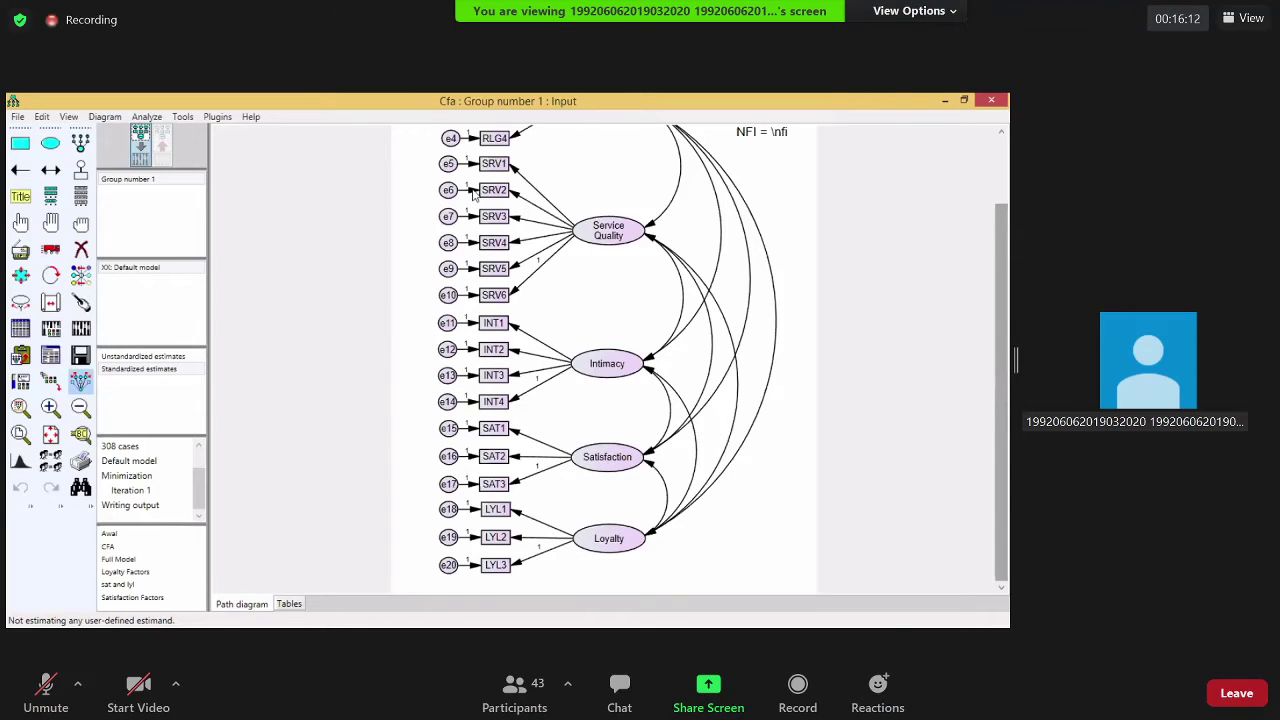
pyautogui.scroll(2, 474, 196)
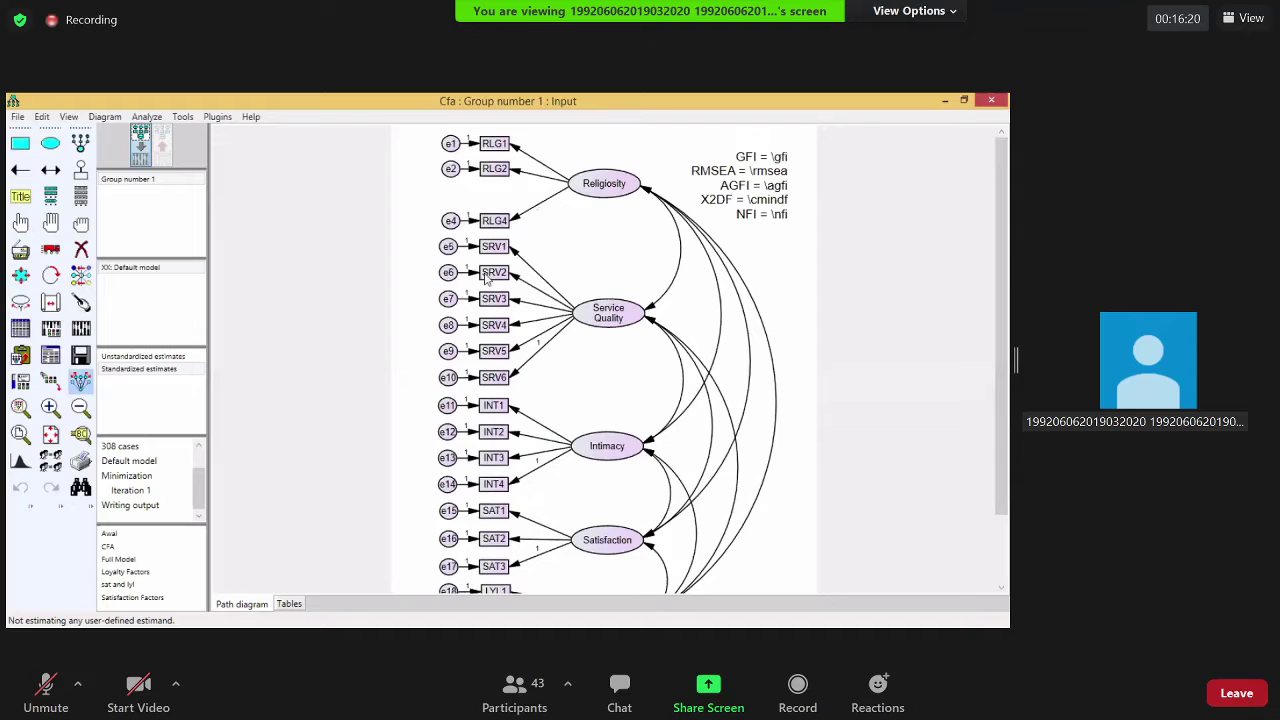
pyautogui.click(429, 269)
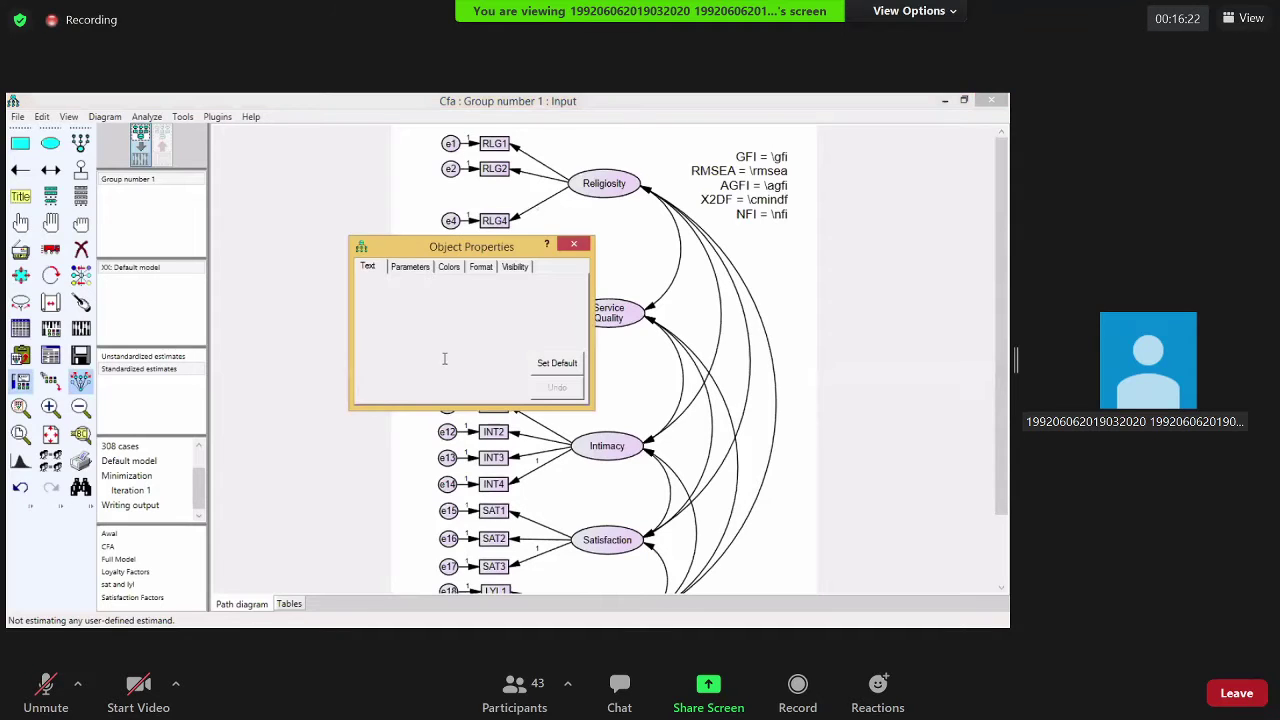
pyautogui.write('1')
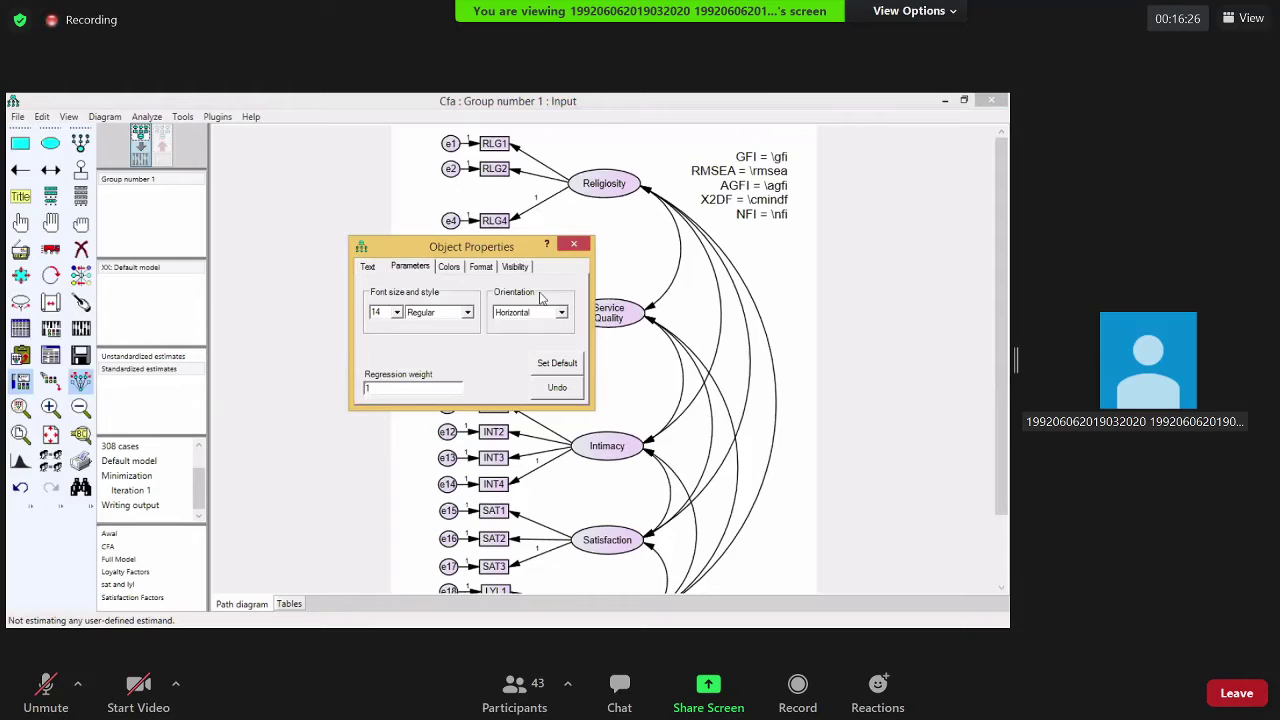
pyautogui.click(574, 245)
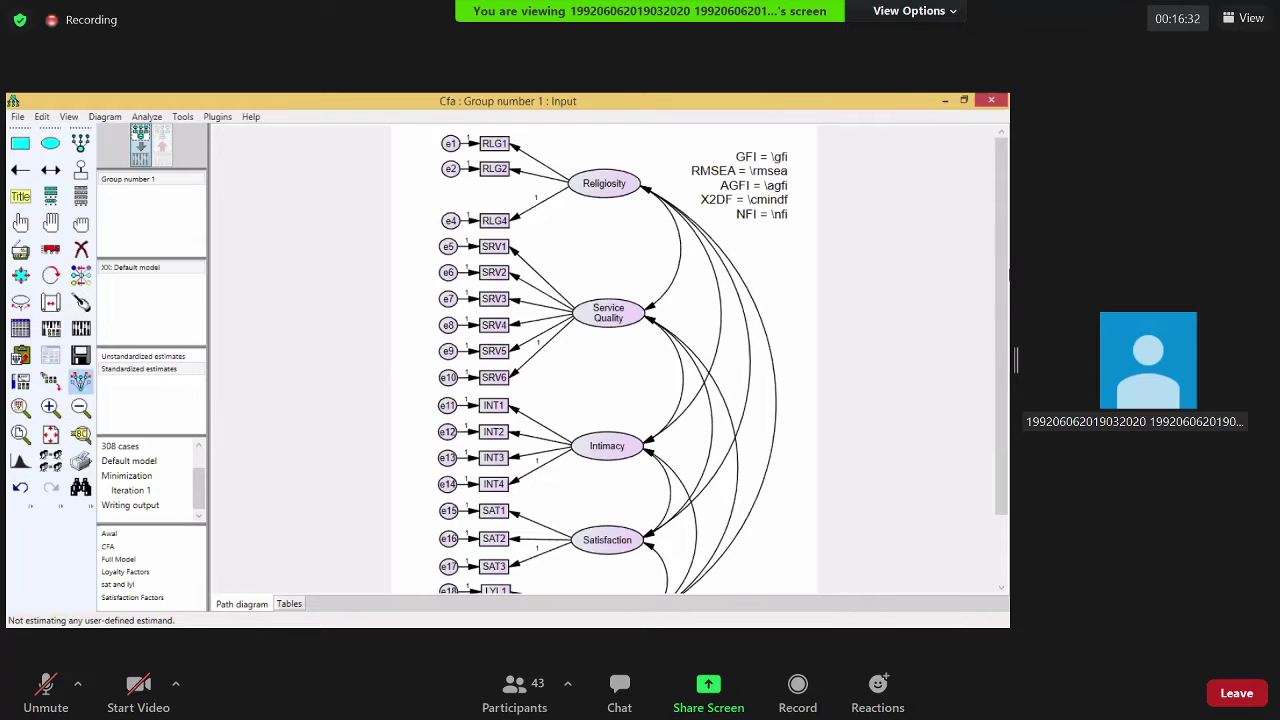
pyautogui.click(81, 328)
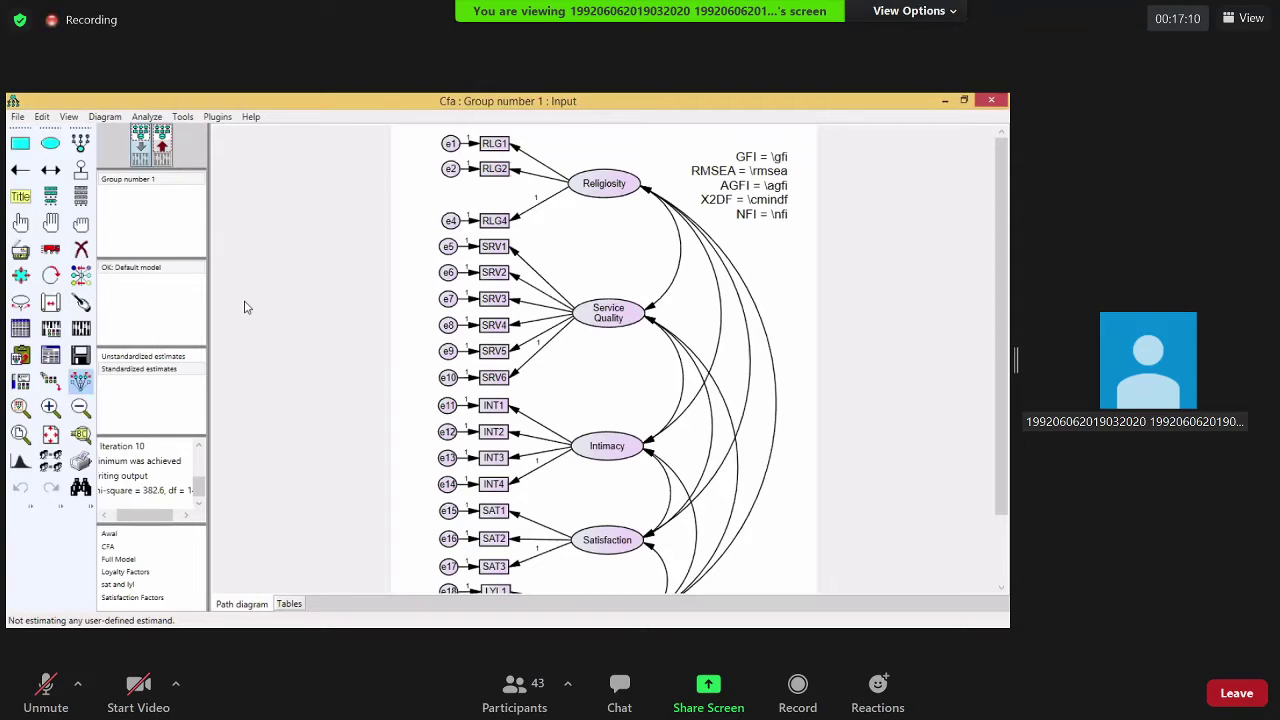
# Display the output path diagram with the calculated estimates and examine the loadings and fit indices
pyautogui.click(163, 150)
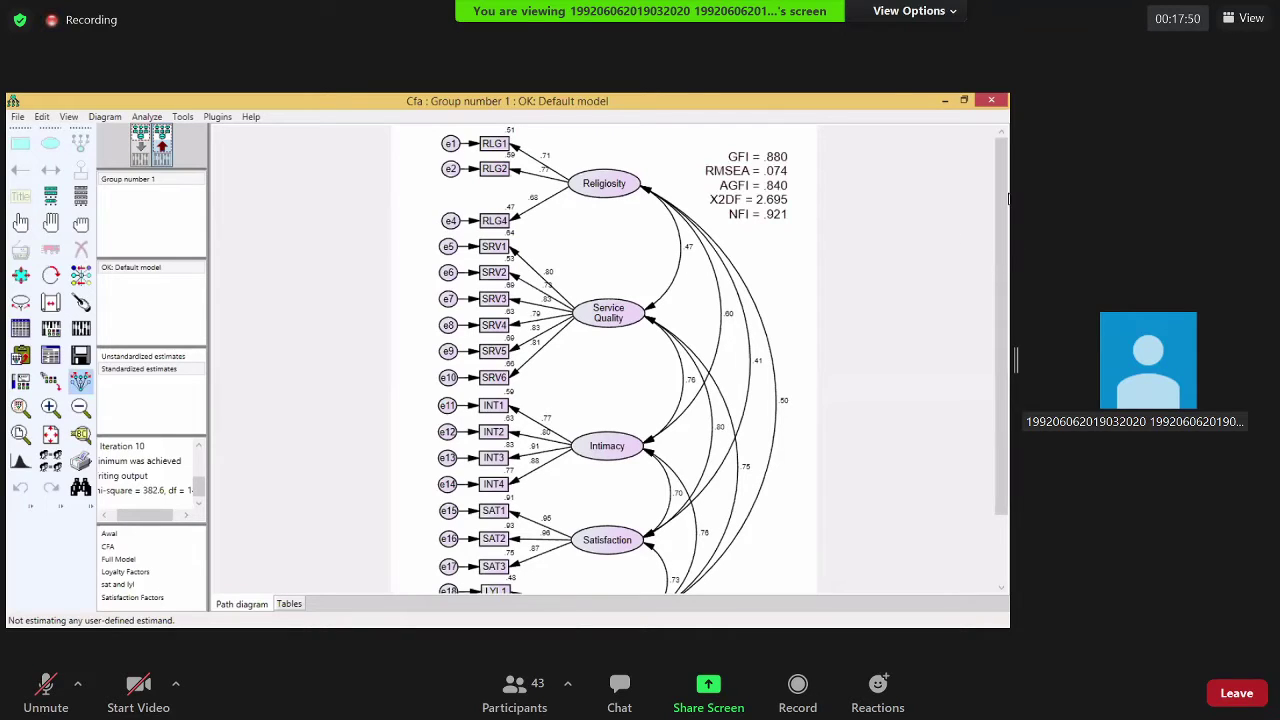
pyautogui.moveTo(1008, 173); pyautogui.dragTo(1008, 174)
pyautogui.moveTo(751, 284); pyautogui.dragTo(597, 214)
pyautogui.click(83, 380)
# Open the text output and display the covariance modification indices
pyautogui.click(55, 365)
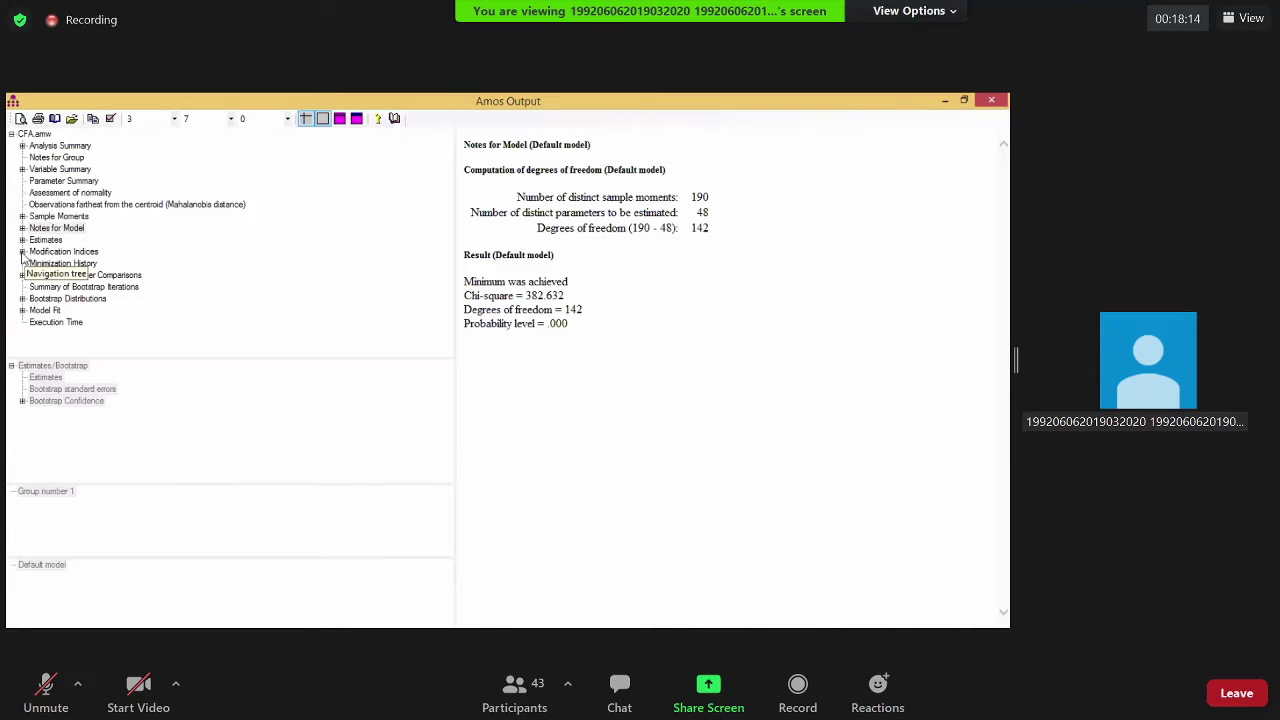
pyautogui.click(22, 252)
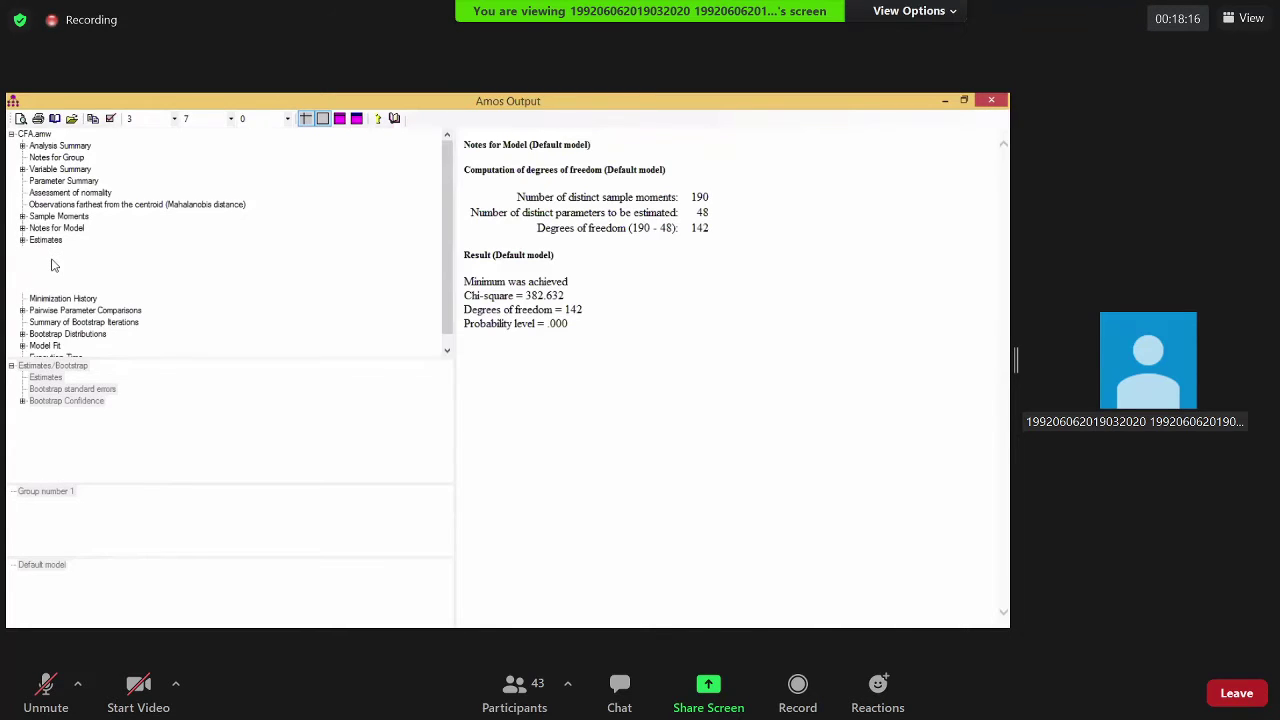
pyautogui.click(56, 264)
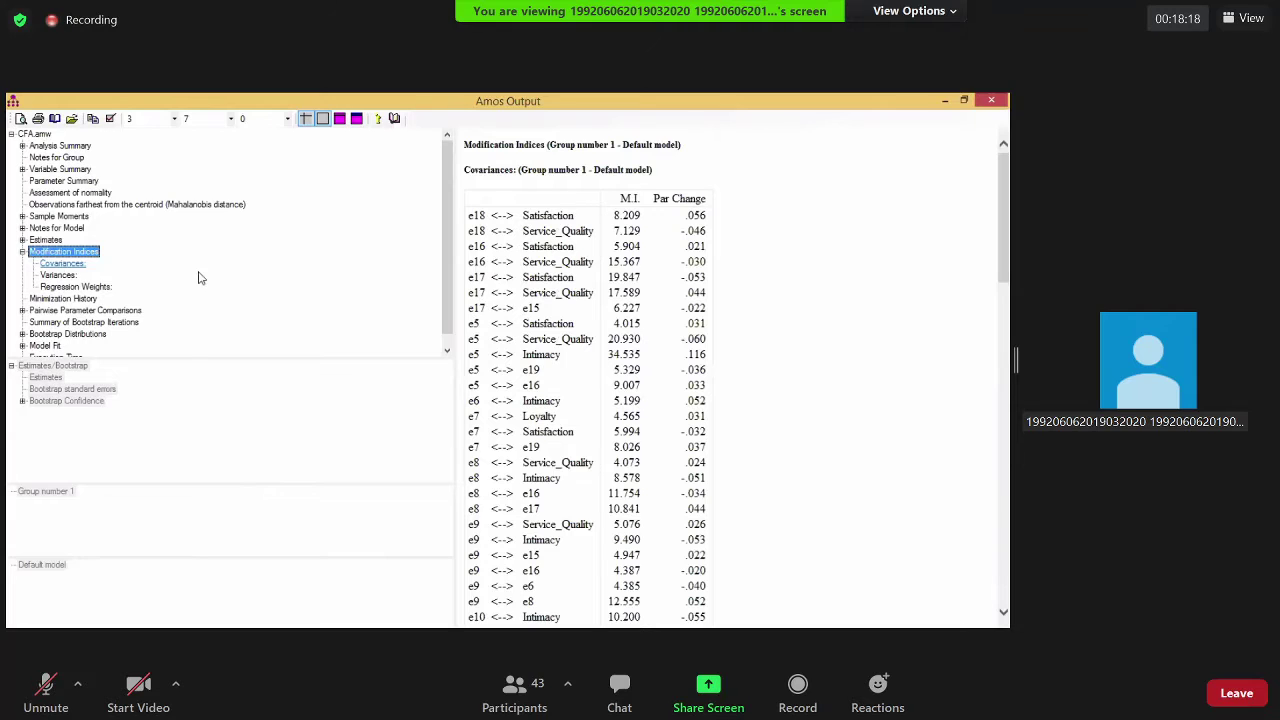
pyautogui.moveTo(1005, 316); pyautogui.dragTo(1000, 420)
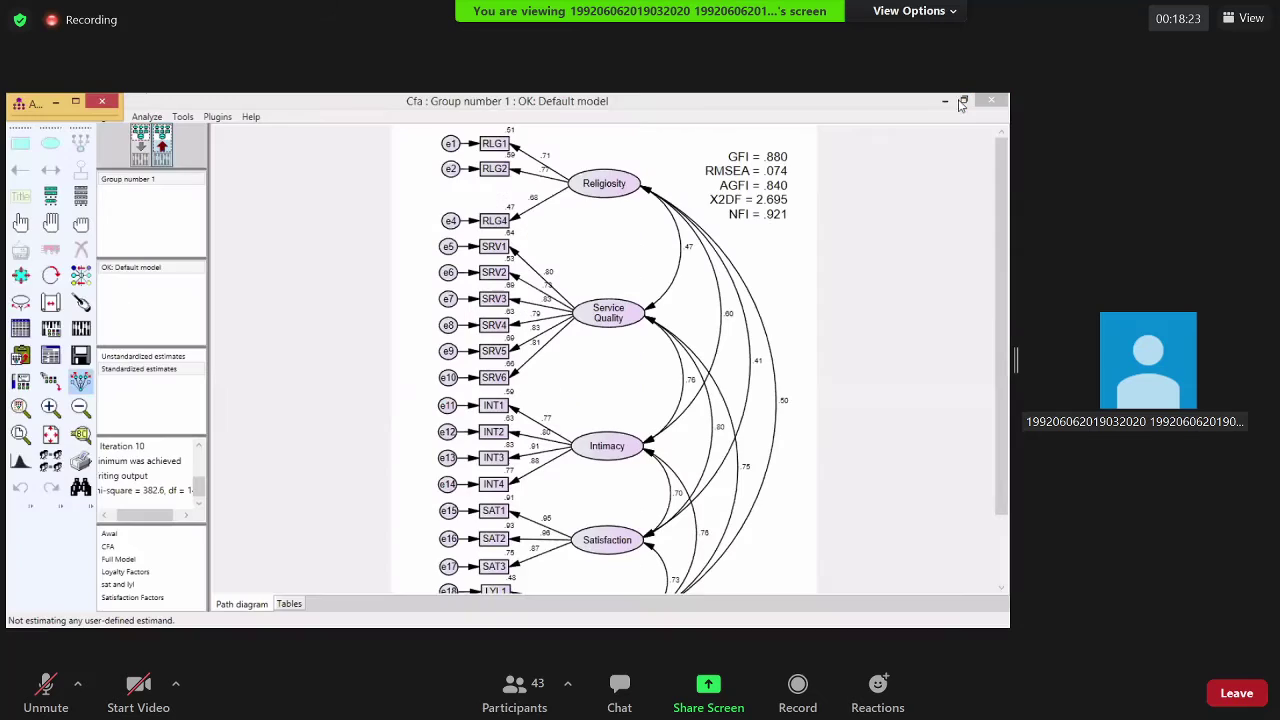
# Restore the text output to a small window, widen it and place it so the path diagram remains visible
pyautogui.click(960, 105)
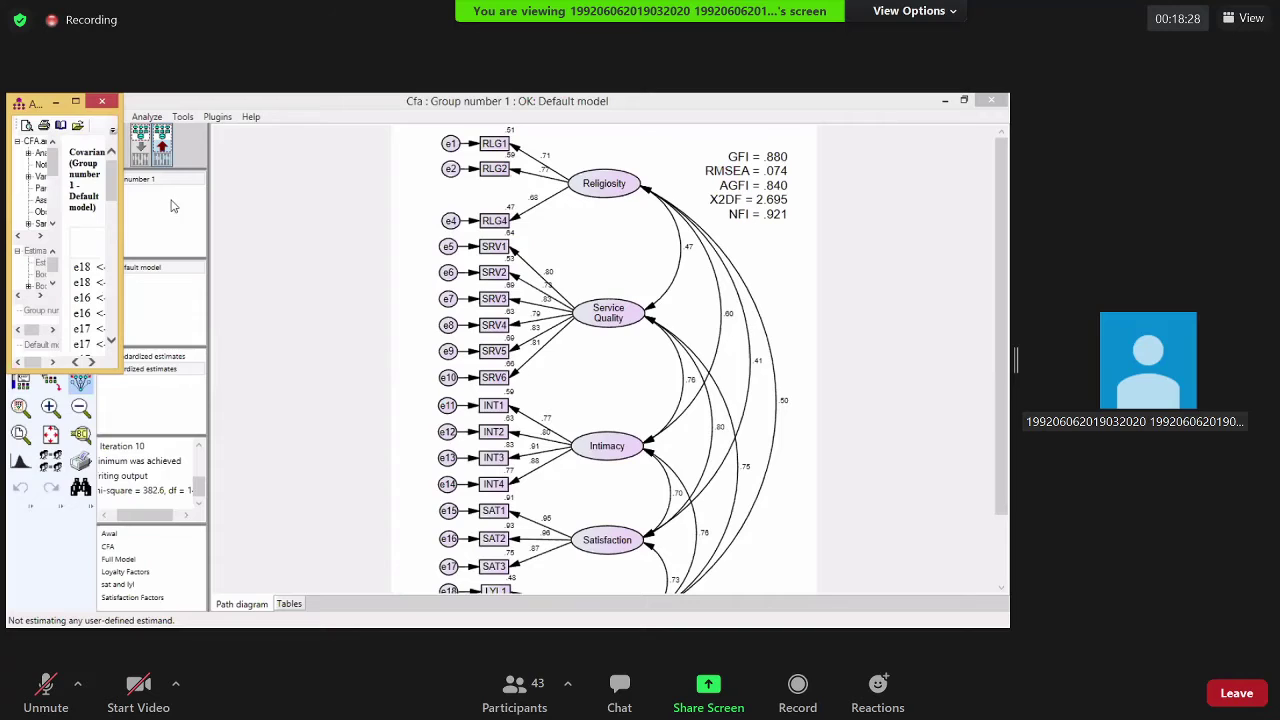
pyautogui.moveTo(122, 226); pyautogui.dragTo(402, 205)
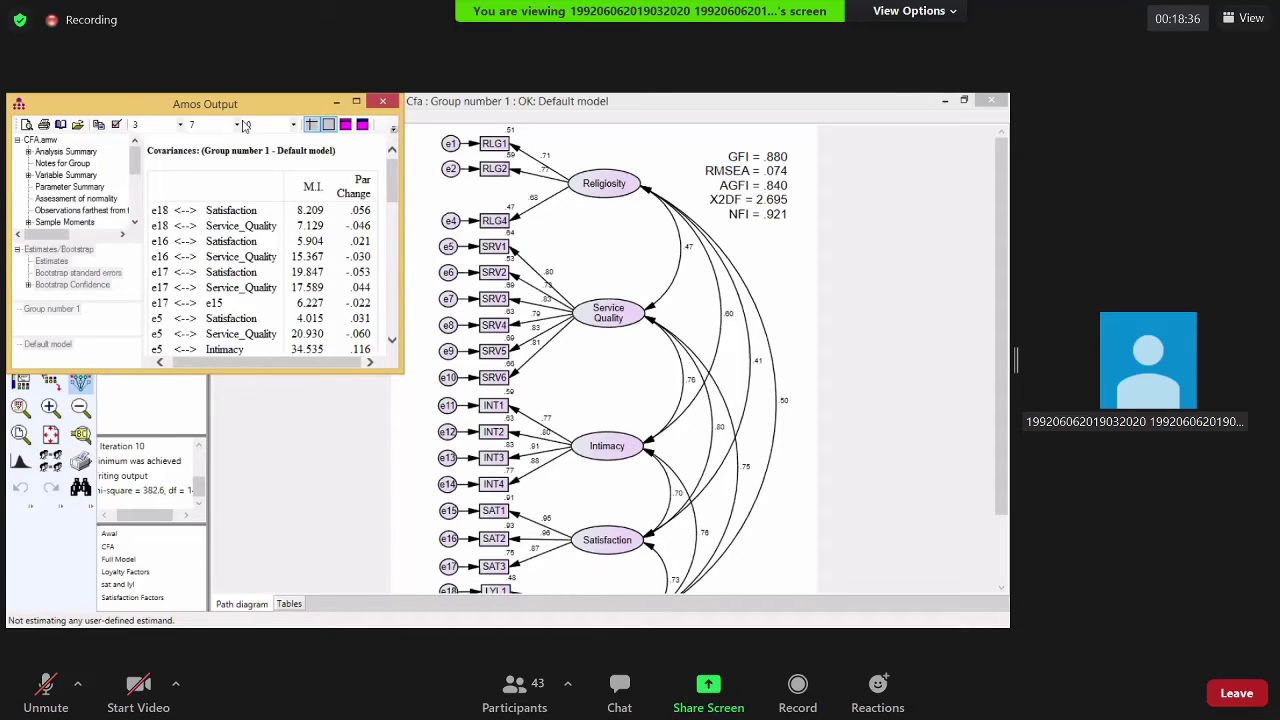
pyautogui.moveTo(227, 104); pyautogui.dragTo(203, 121)
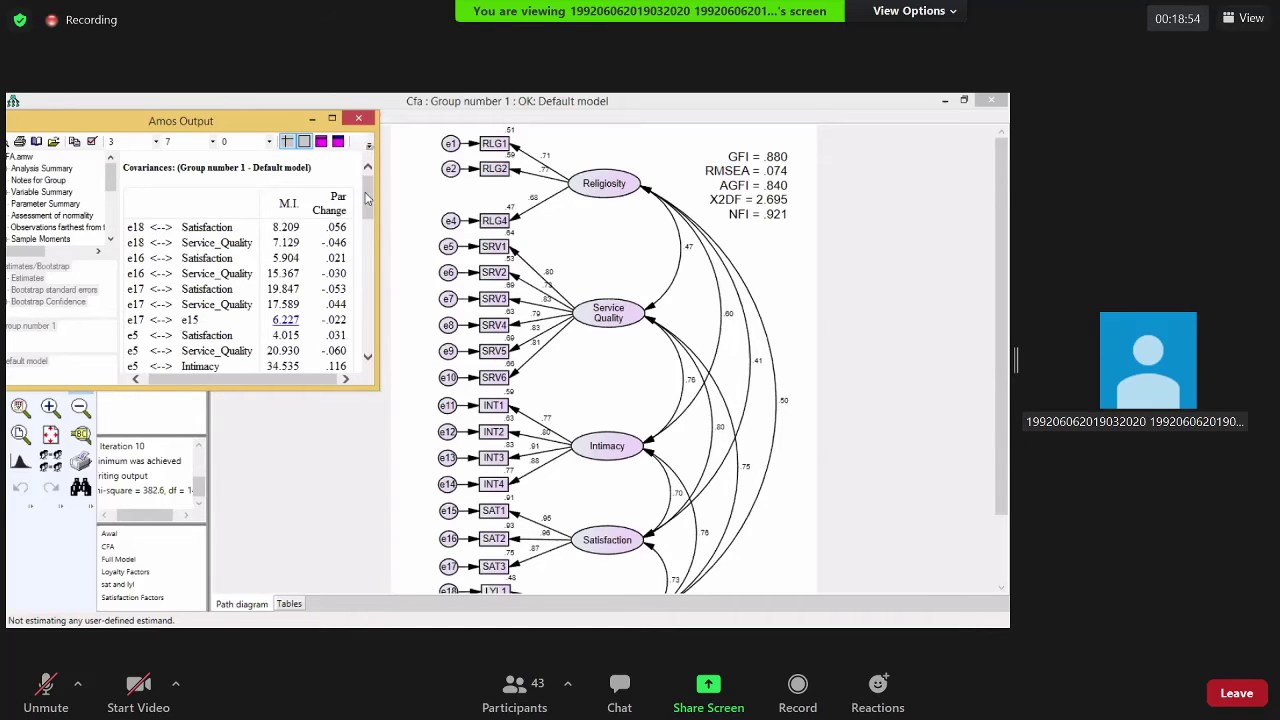
# Compare the covariance modification indices with the error terms in the path diagram and highlight the e14–e13 row
pyautogui.scroll(-2, 376, 187)
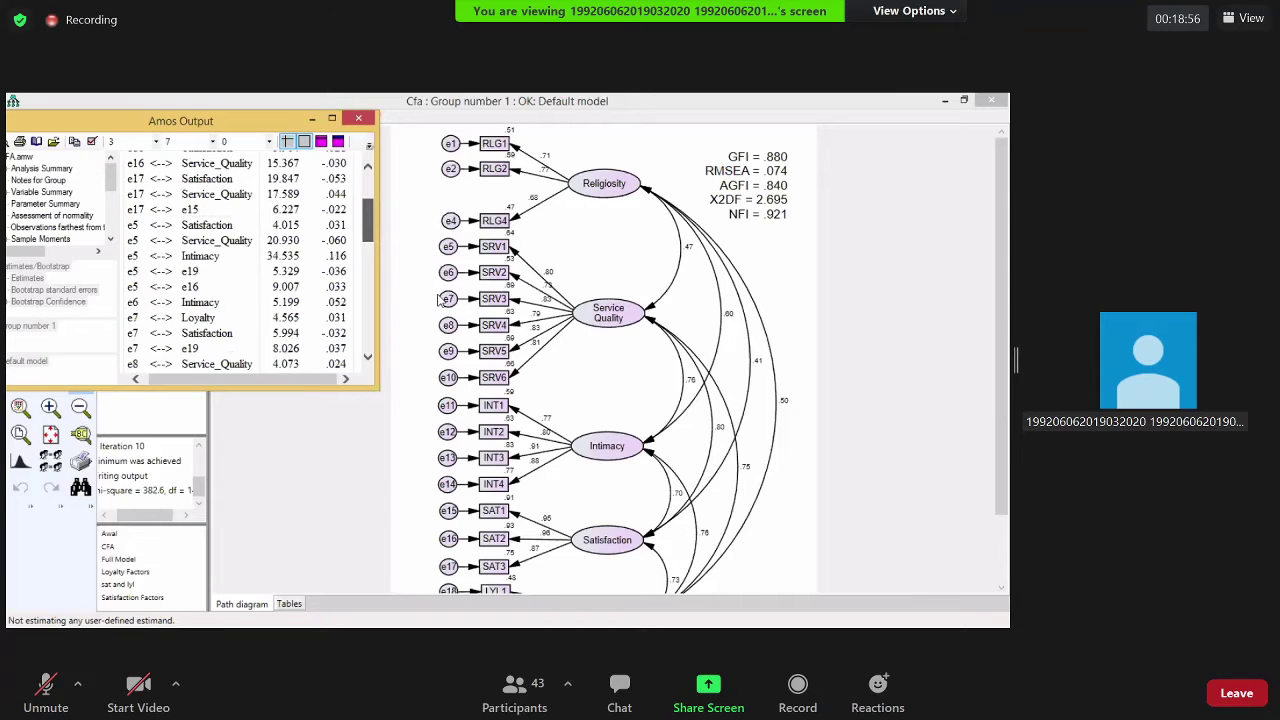
pyautogui.moveTo(440, 300); pyautogui.dragTo(577, 229)
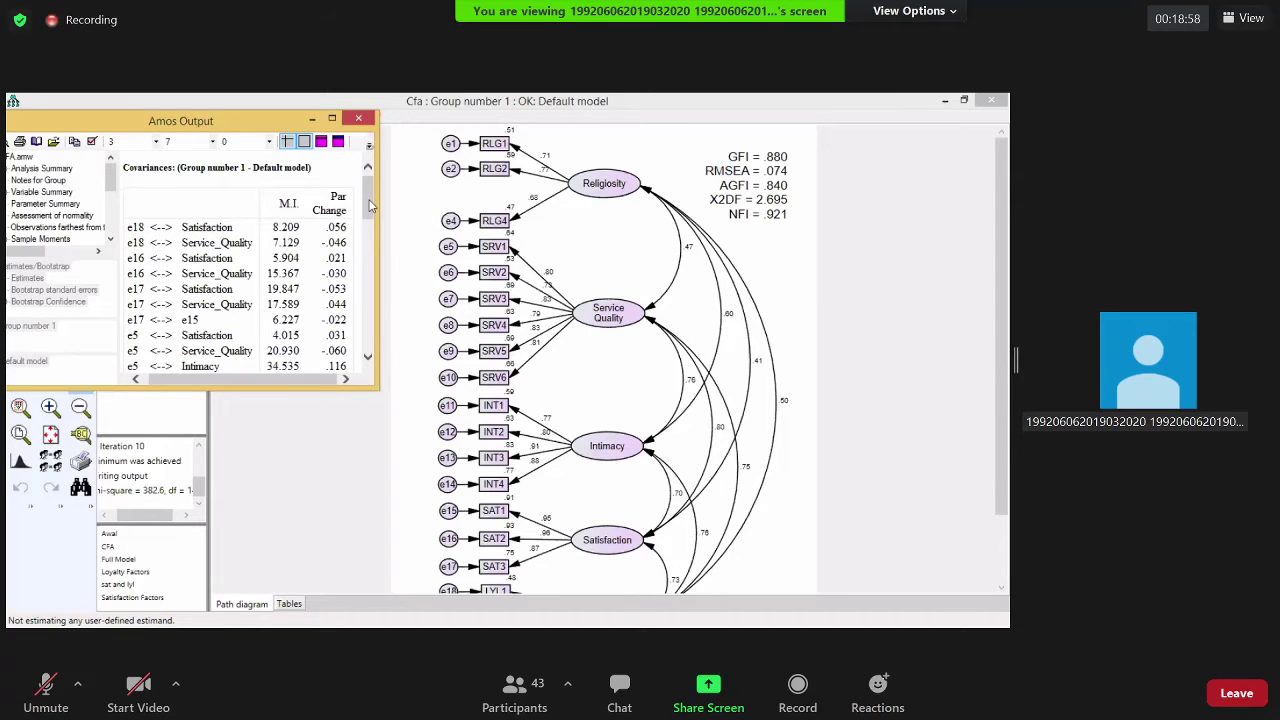
pyautogui.scroll(-8, 369, 345)
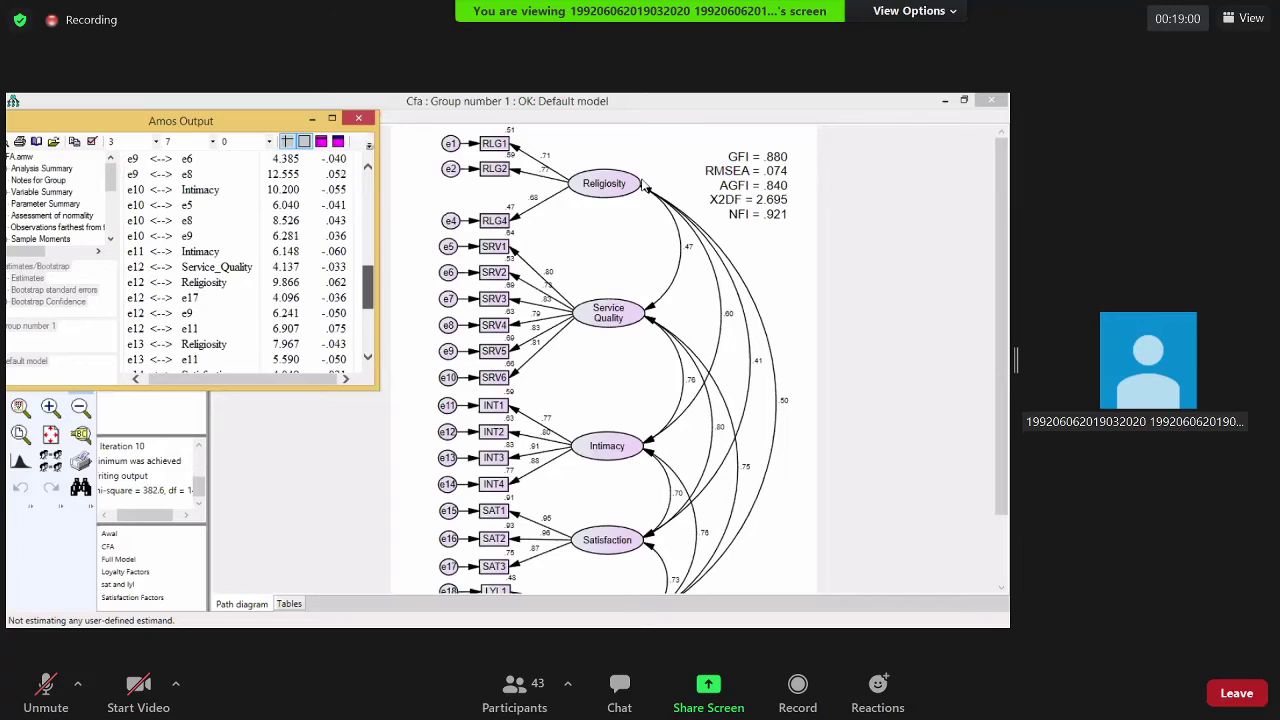
pyautogui.scroll(-4, 250, 257)
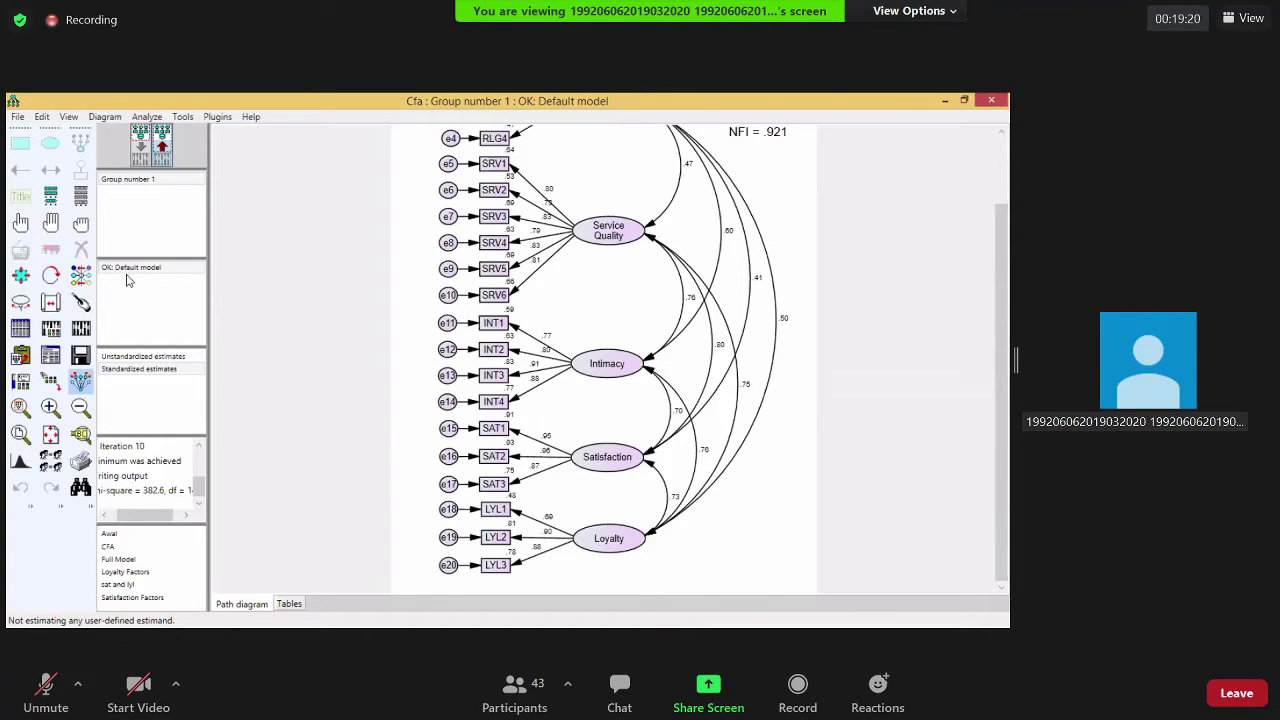
pyautogui.hotkey('alt', 'Tab')
pyautogui.scroll(5, 334, 334)
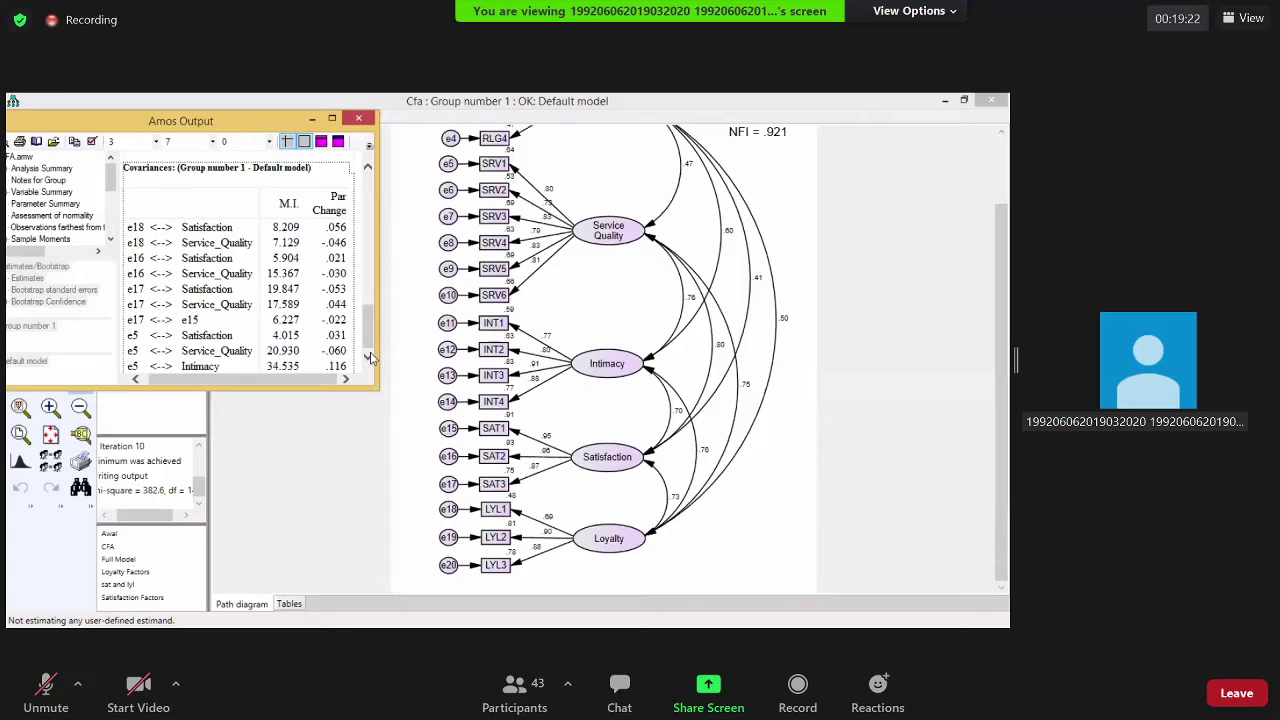
pyautogui.scroll(-5, 370, 358)
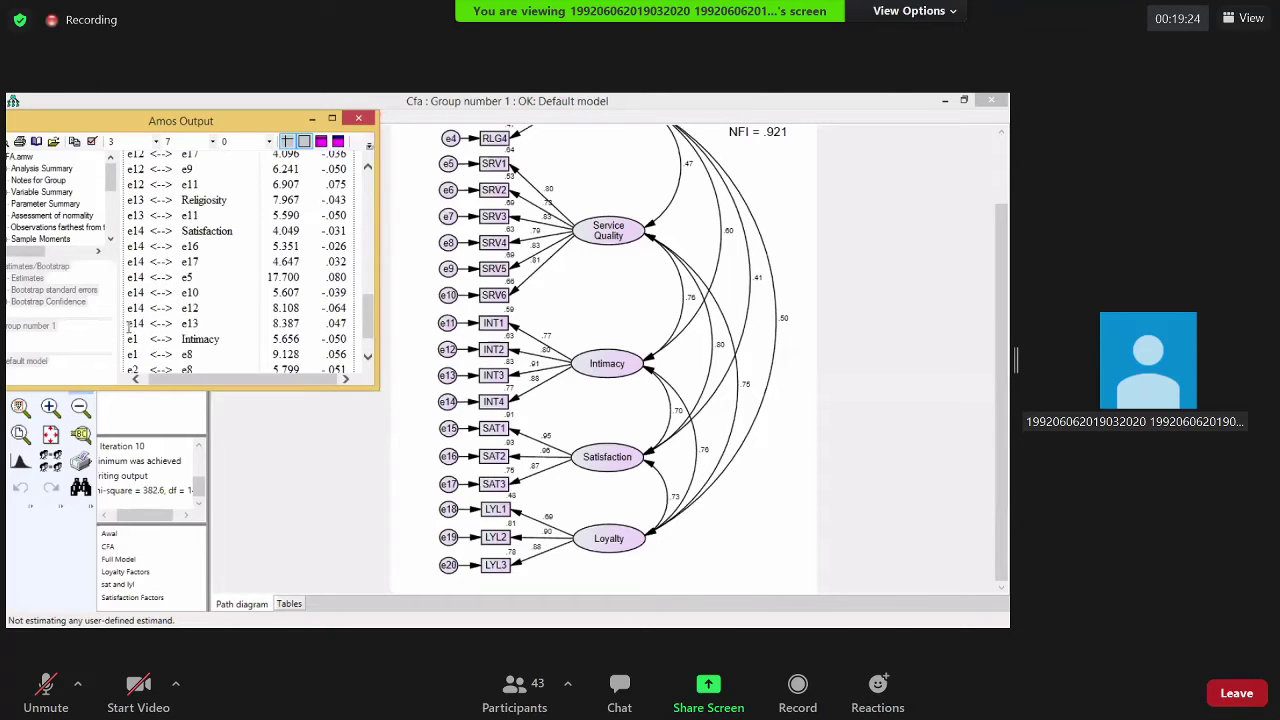
pyautogui.click(324, 328)
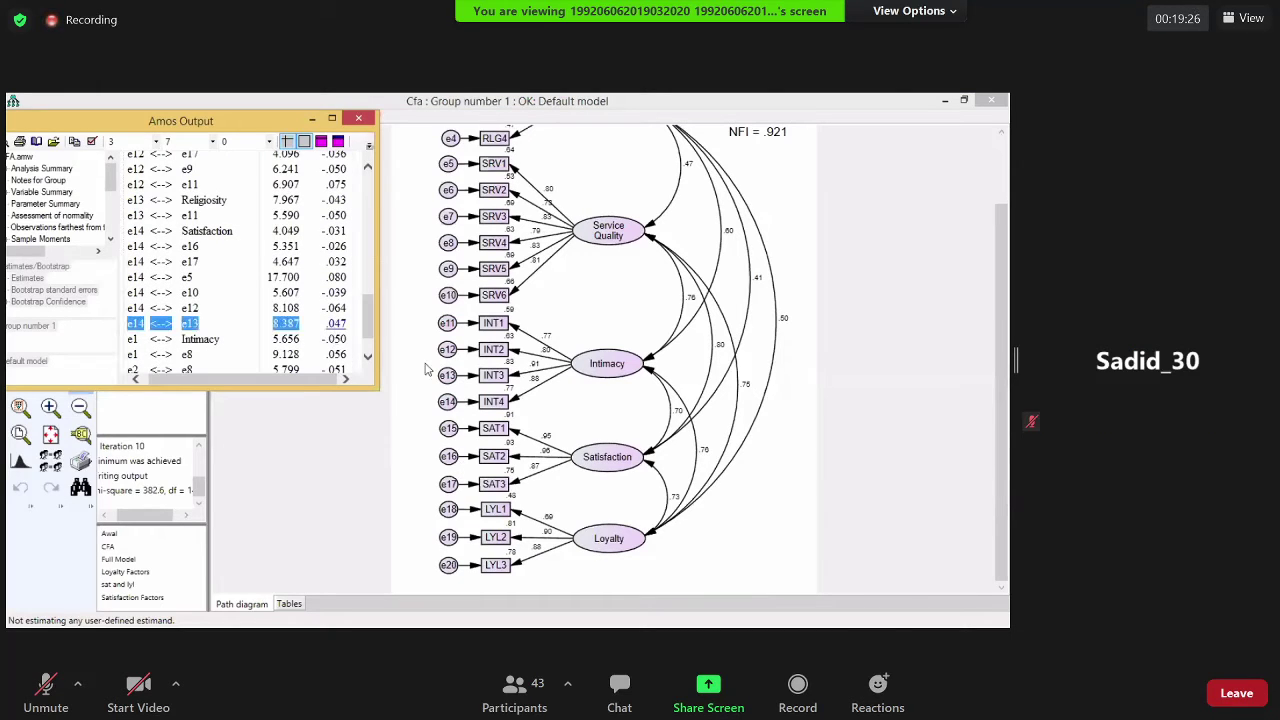
# Review the whole covariance modification indices table and highlight the e18–Satisfaction pair
pyautogui.scroll(3, 372, 327)
pyautogui.scroll(-3, 368, 368)
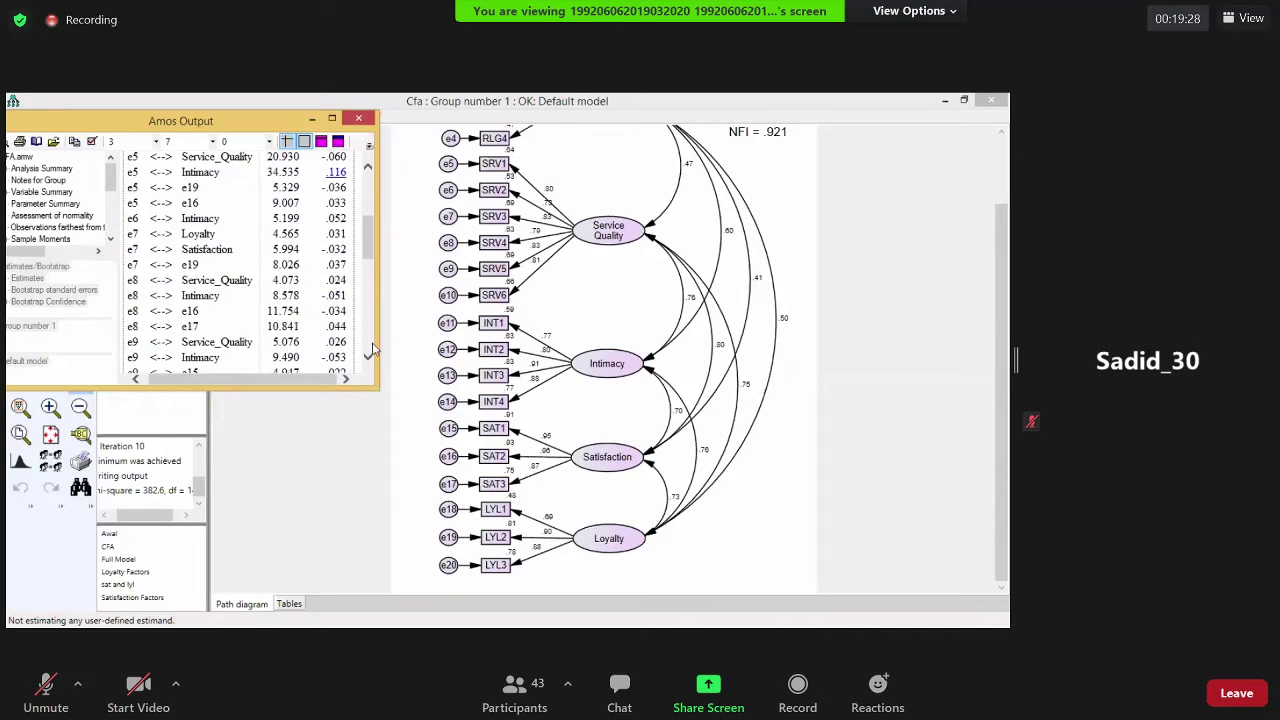
pyautogui.scroll(-10, 372, 350)
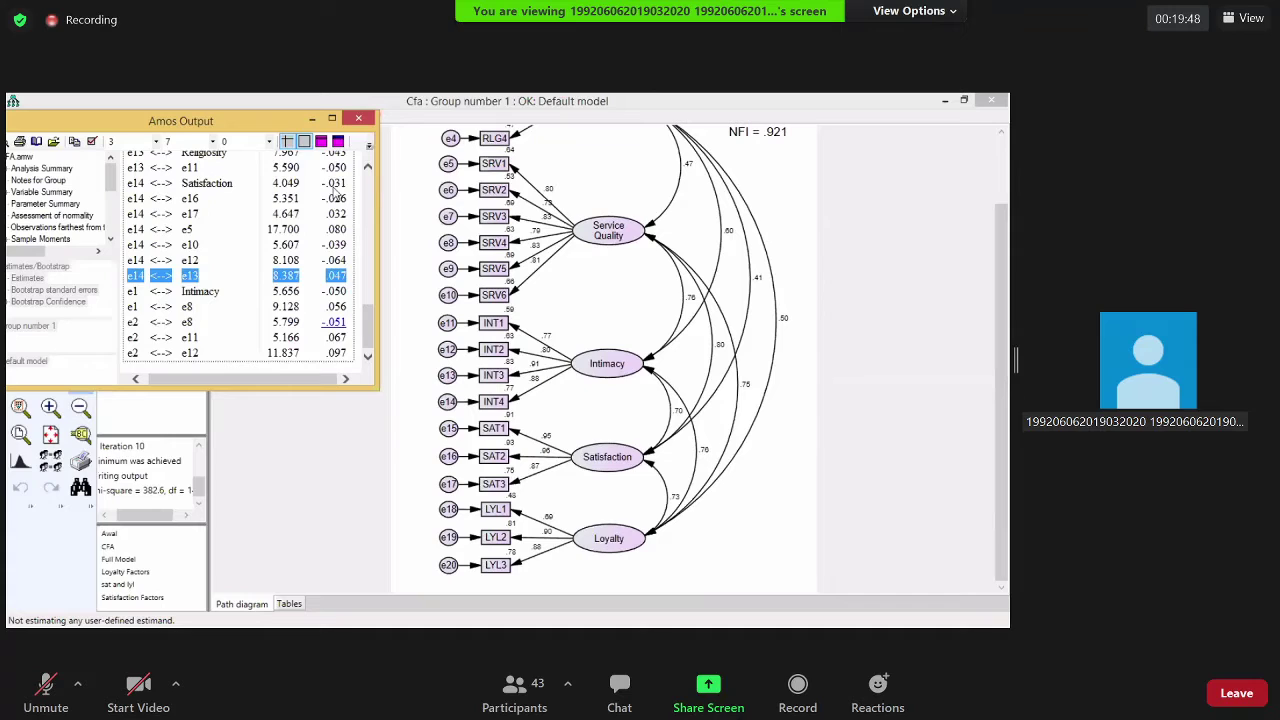
pyautogui.scroll(7, 282, 243)
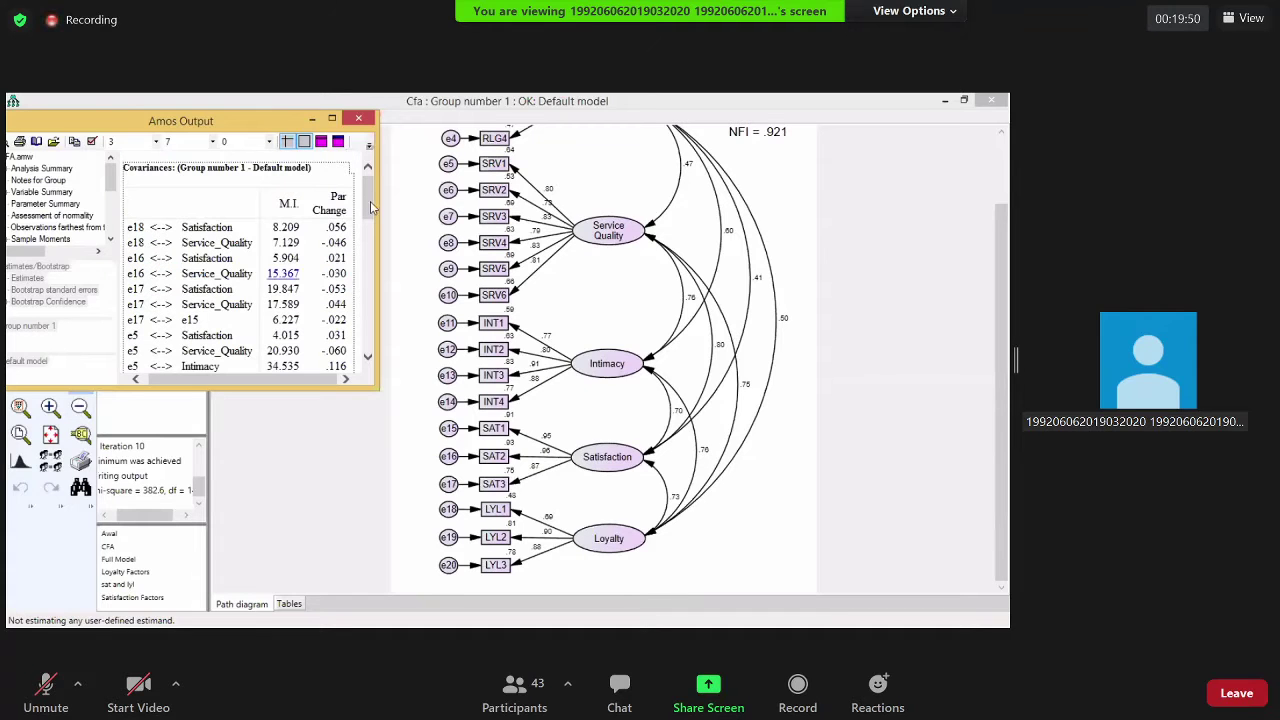
pyautogui.scroll(-1, 287, 207)
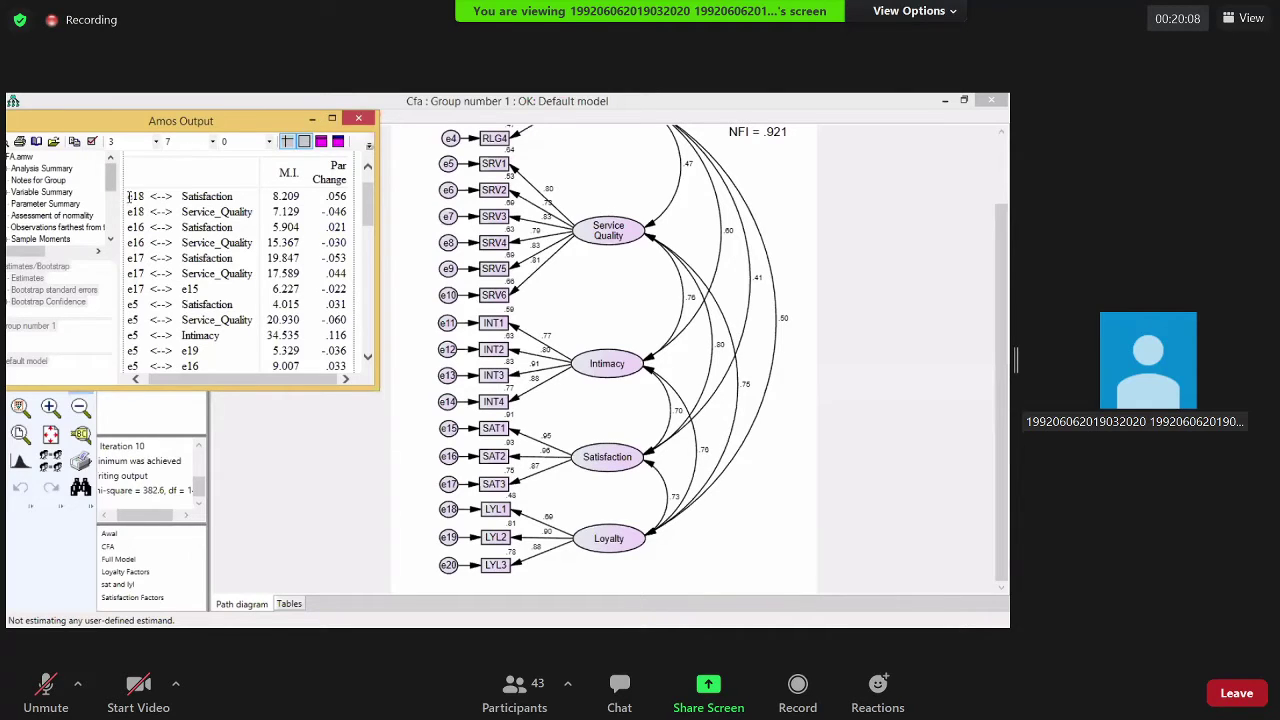
pyautogui.moveTo(129, 197); pyautogui.dragTo(234, 196)
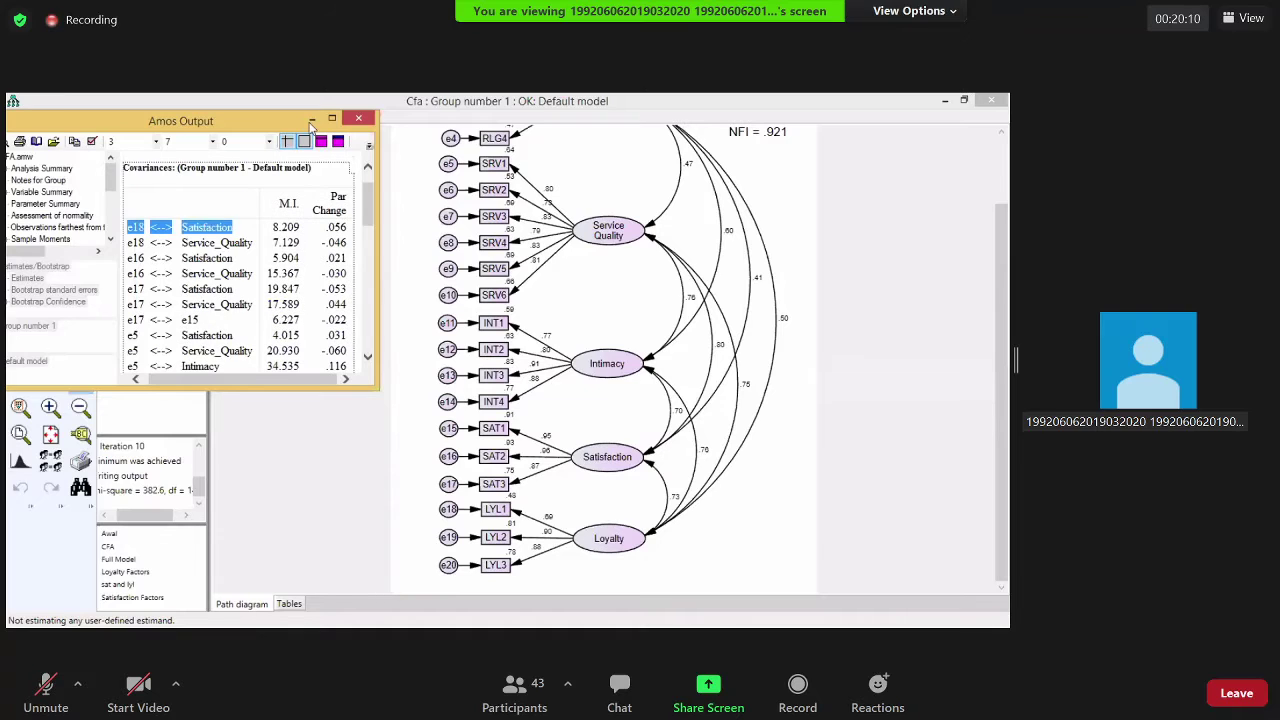
# Display the input path diagram and draw trial covariances between e18 and Satisfaction, e19 and e13, and e20 and Loyalty
pyautogui.click(313, 120)
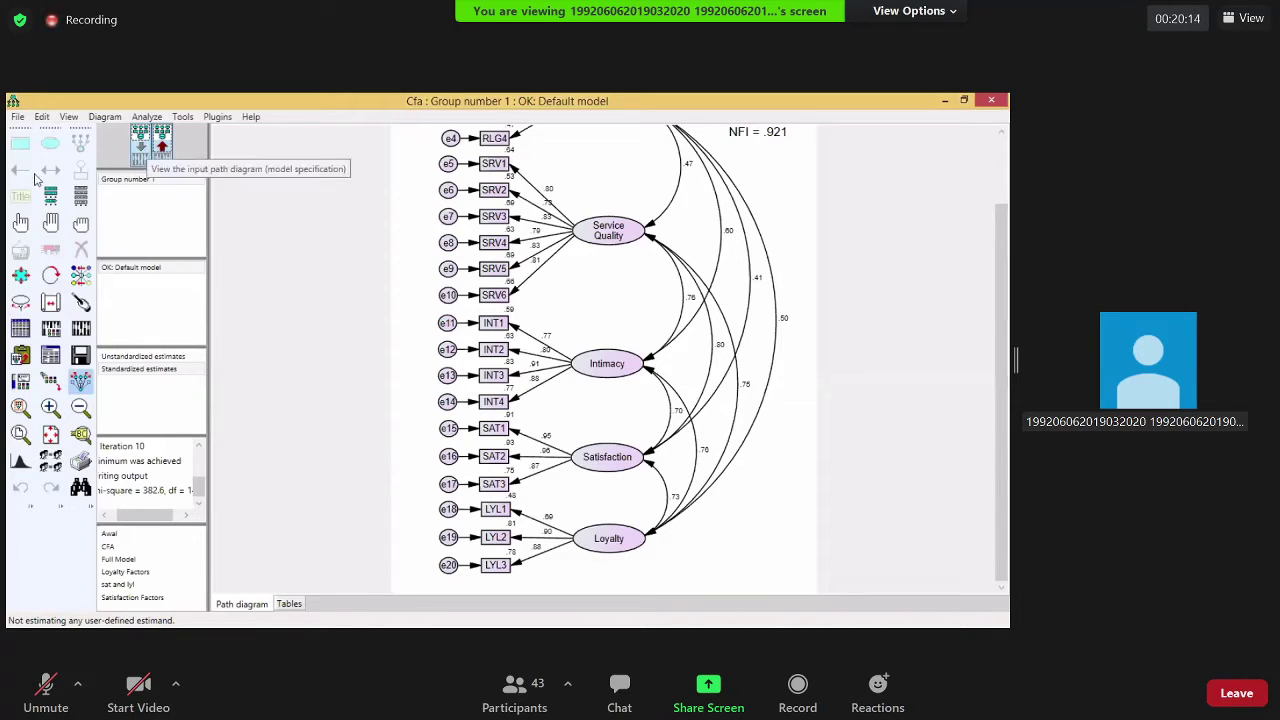
pyautogui.click(49, 172)
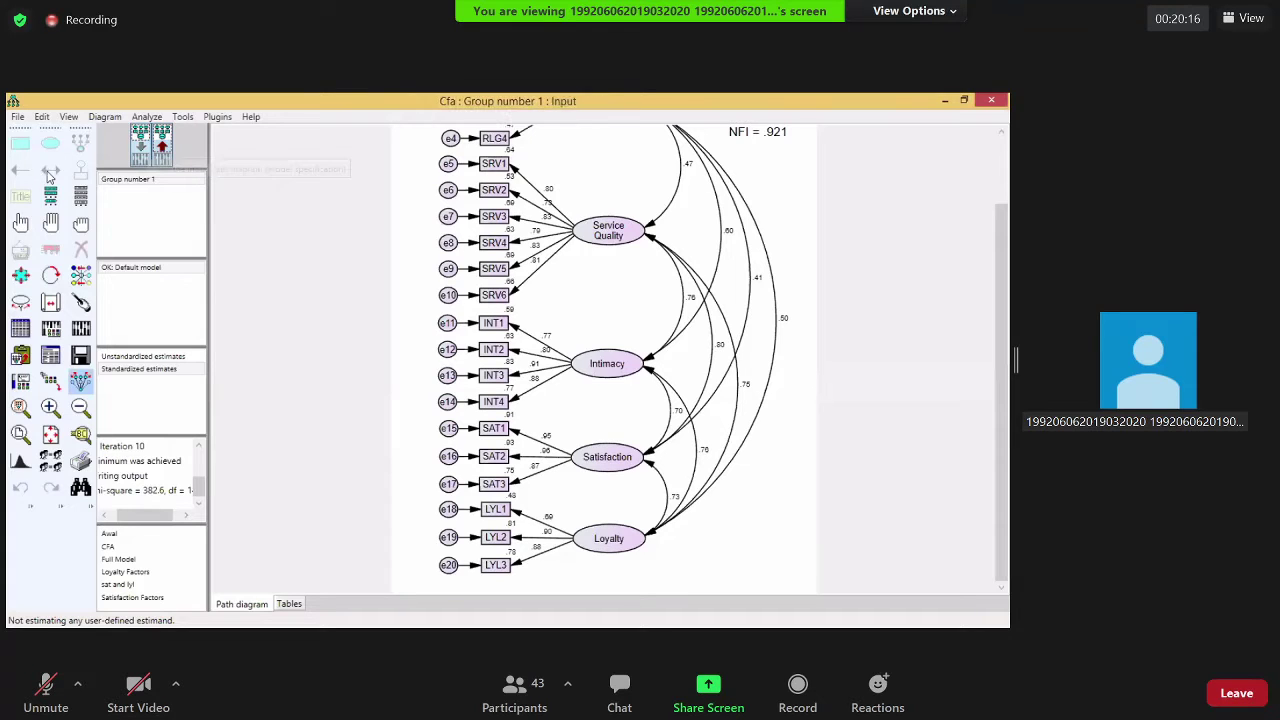
pyautogui.moveTo(448, 510); pyautogui.dragTo(512, 432)
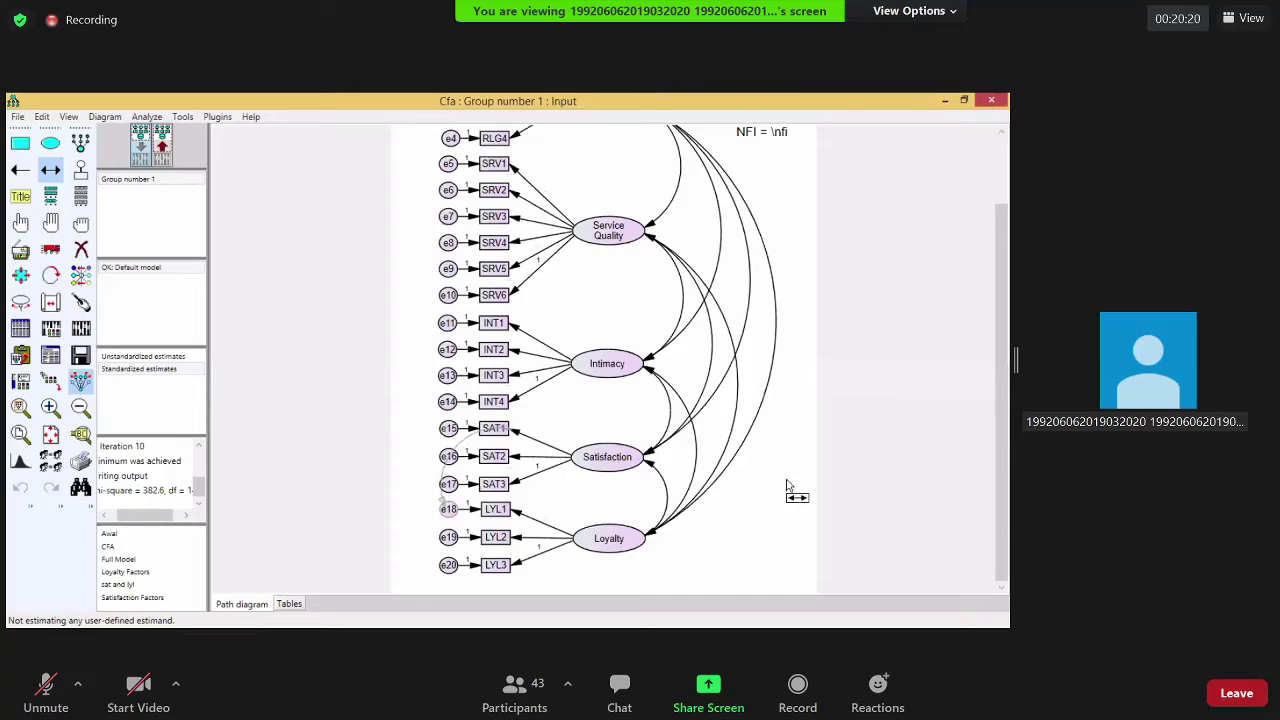
pyautogui.moveTo(443, 546); pyautogui.dragTo(446, 399)
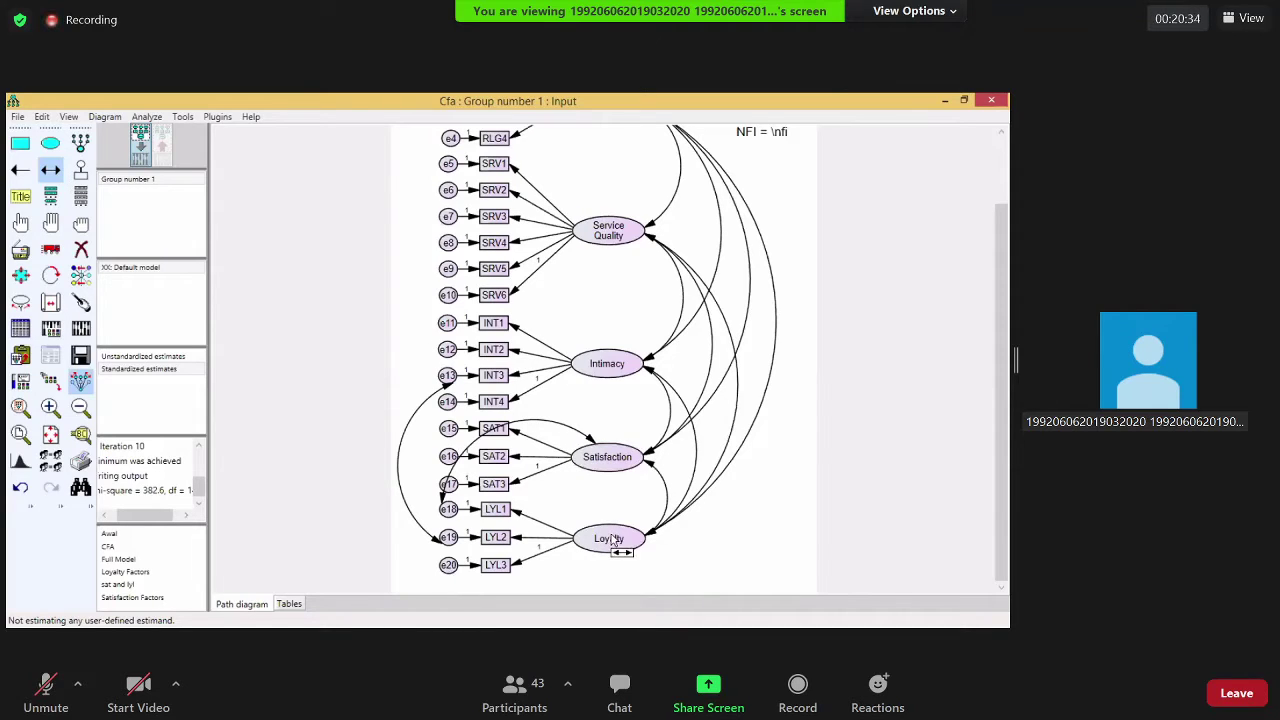
pyautogui.moveTo(449, 566); pyautogui.dragTo(605, 522)
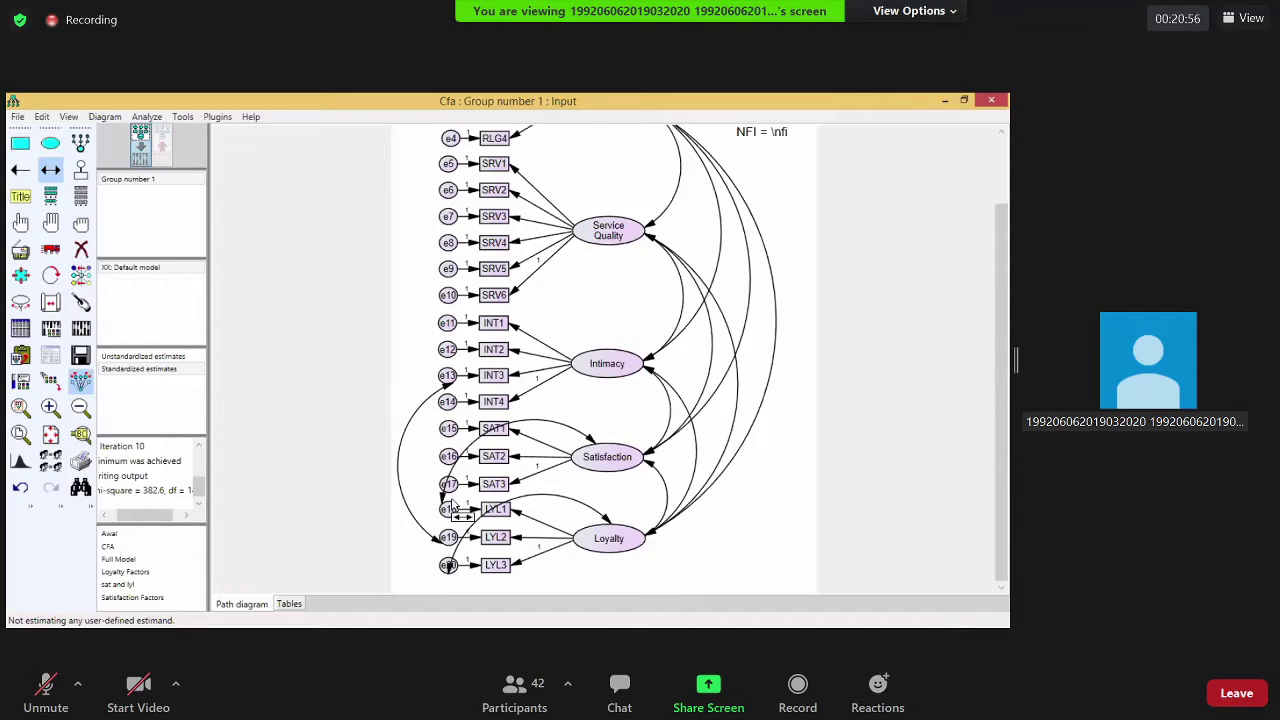
# Delete the three trial covariances attached to e18, e19 and e20 from the path diagram
pyautogui.press('Delete')
pyautogui.click(446, 389)
pyautogui.click(603, 518)
pyautogui.click(452, 566)
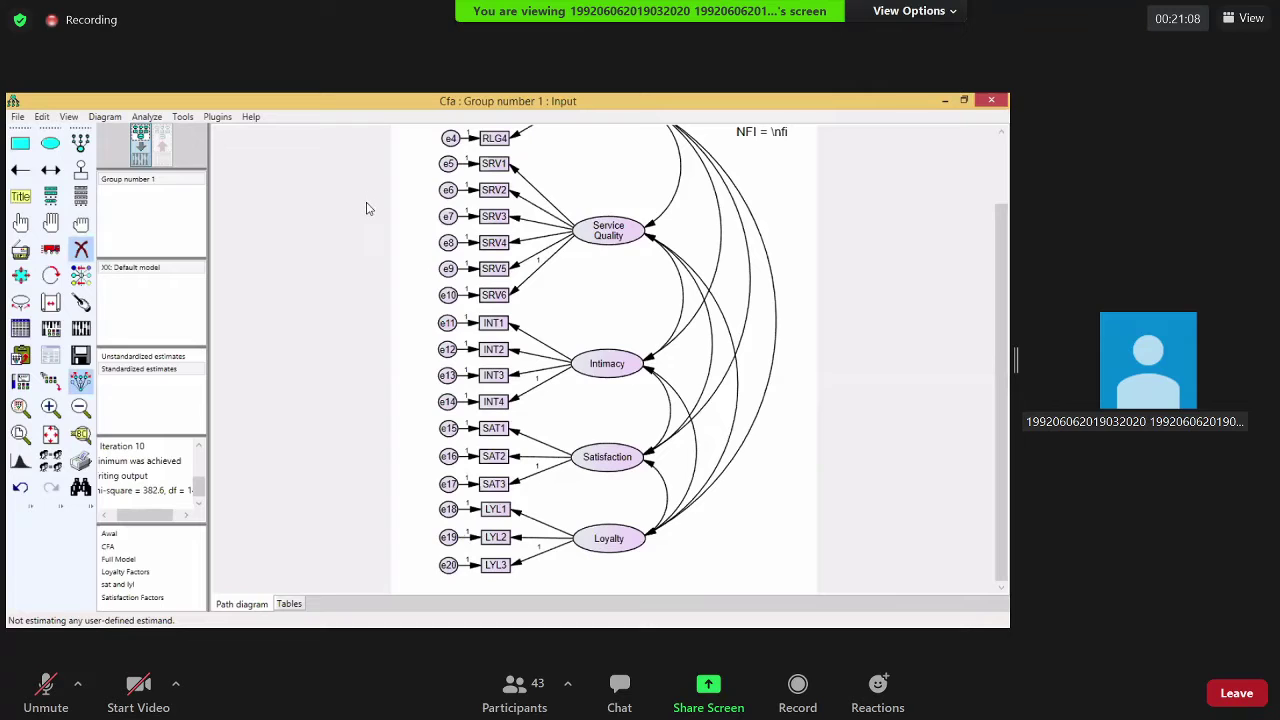
# Bring the text output back up, review the covariance modification indices and highlight the e9–e8 row
pyautogui.hotkey('alt', 'Tab')
pyautogui.scroll(1, 295, 245)
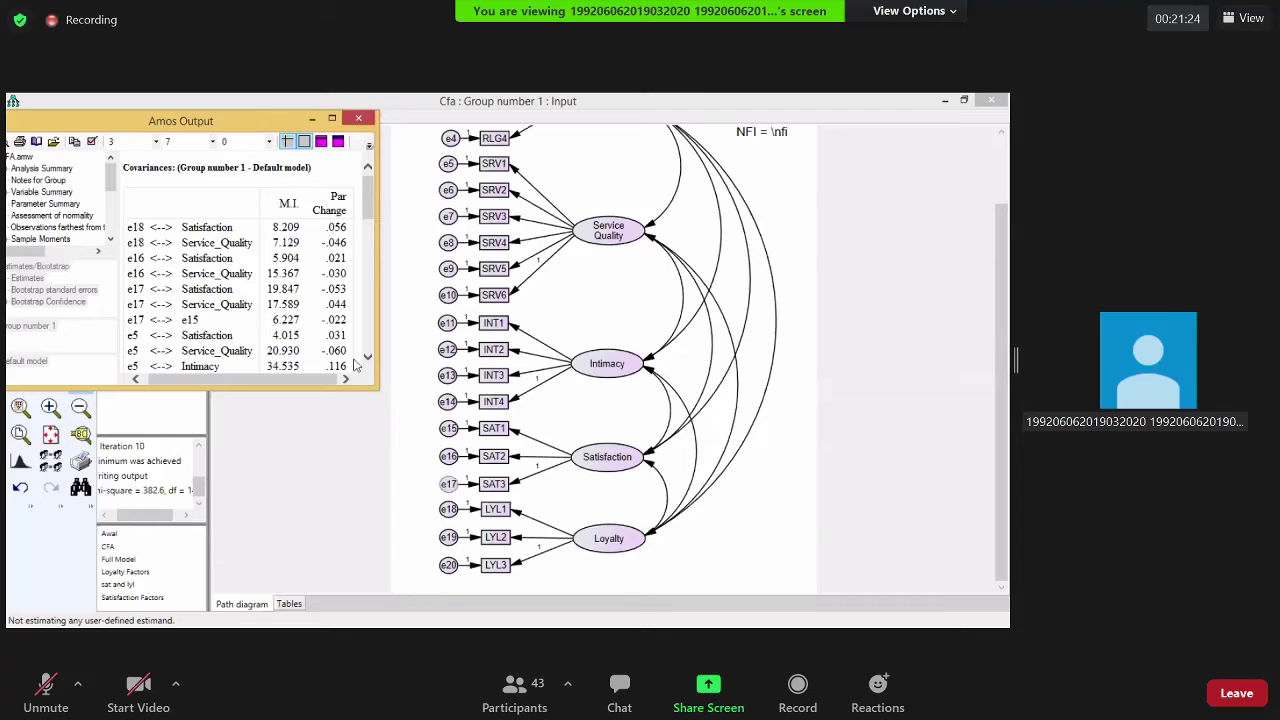
pyautogui.scroll(-1, 297, 271)
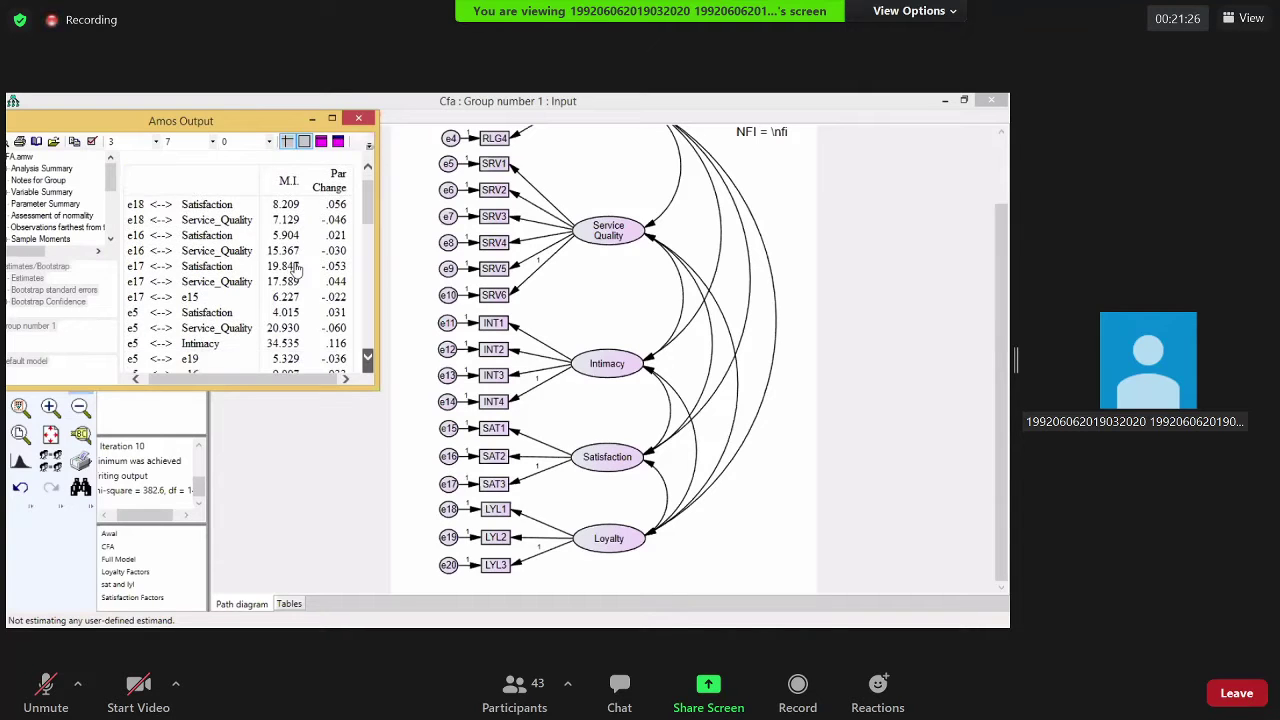
pyautogui.scroll(-3, 293, 300)
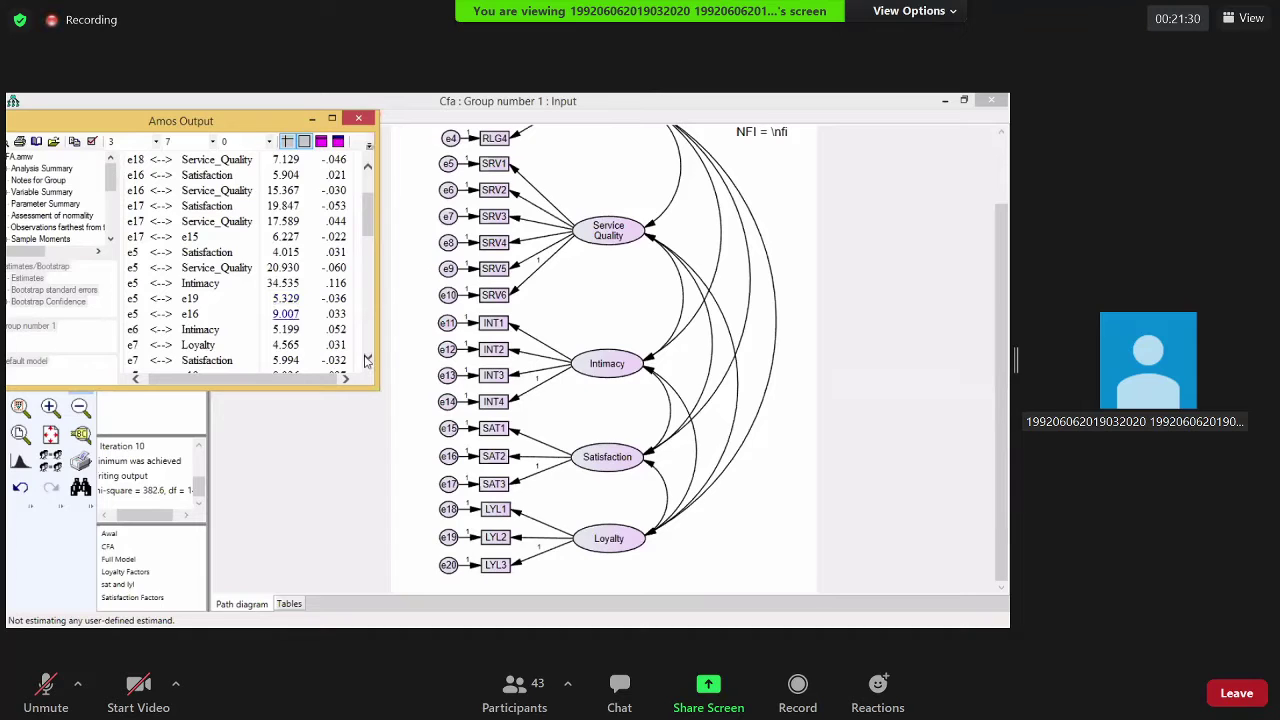
pyautogui.scroll(-2, 367, 360)
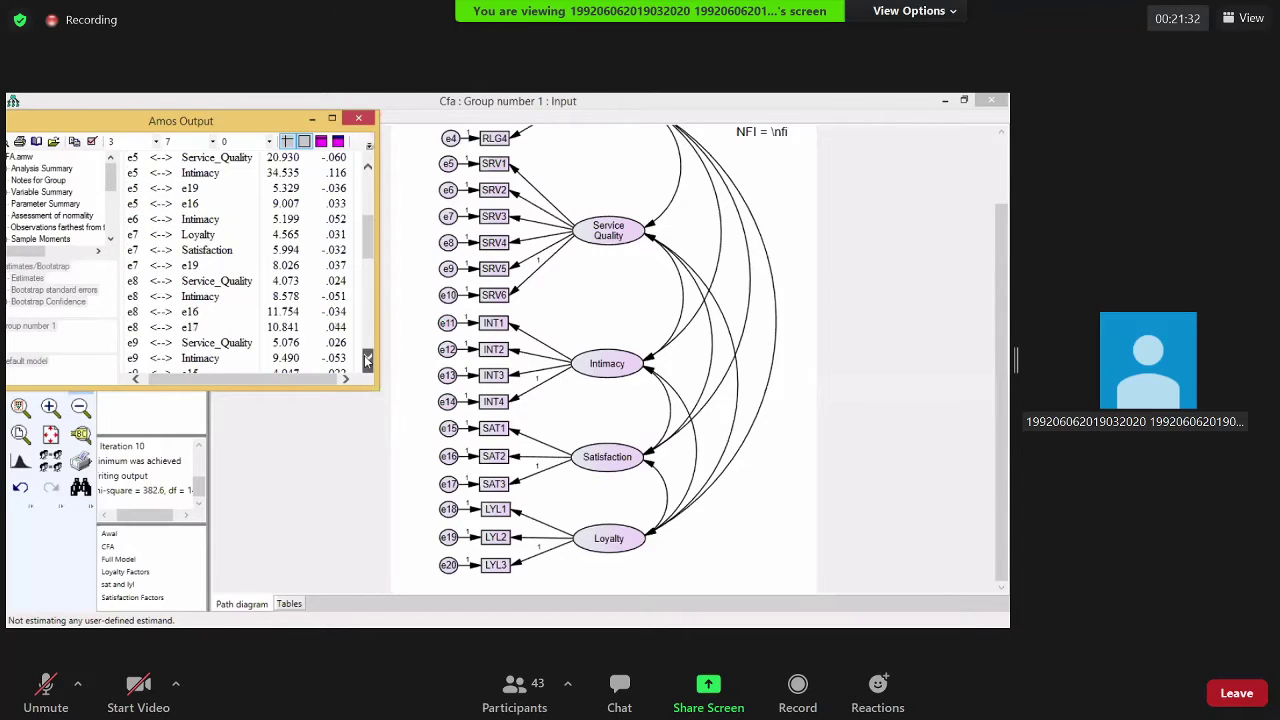
pyautogui.scroll(-2, 279, 312)
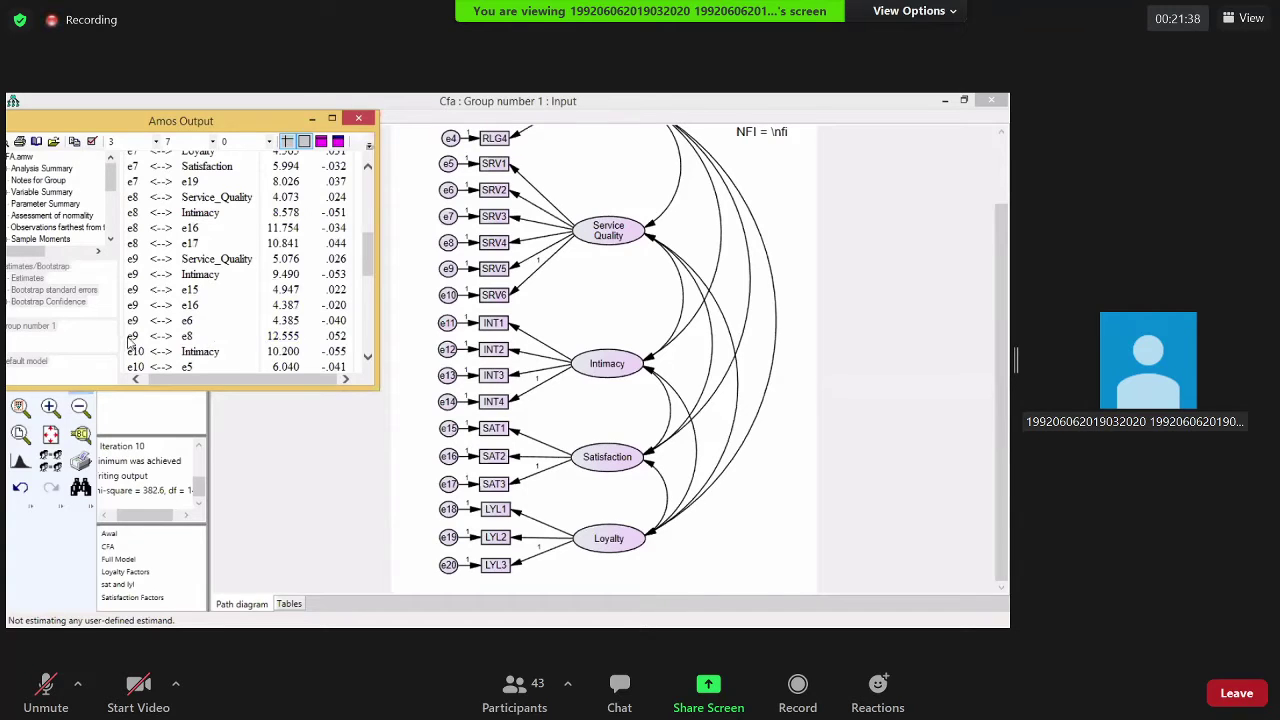
pyautogui.click(338, 340)
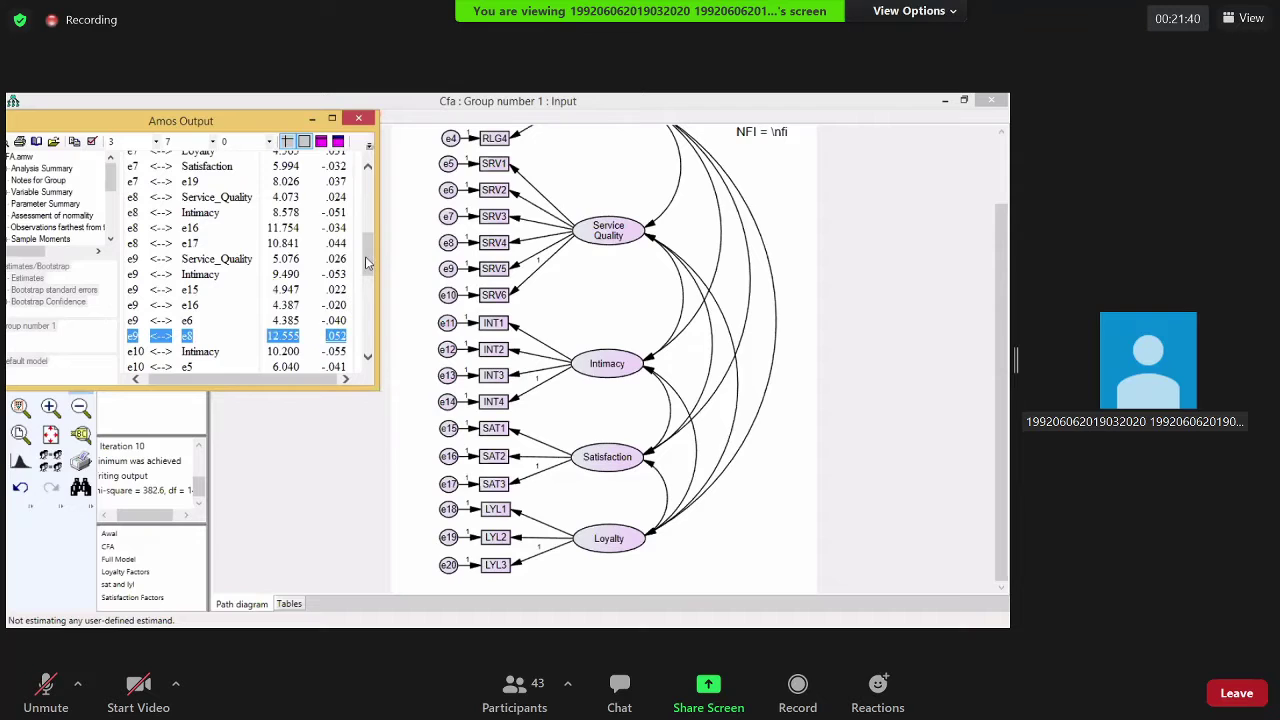
# Recheck the covariance modification indices down to the e9–e8 pair and draw a covariance between e9 and e8 in the path diagram
pyautogui.click(367, 360)
pyautogui.click(368, 361)
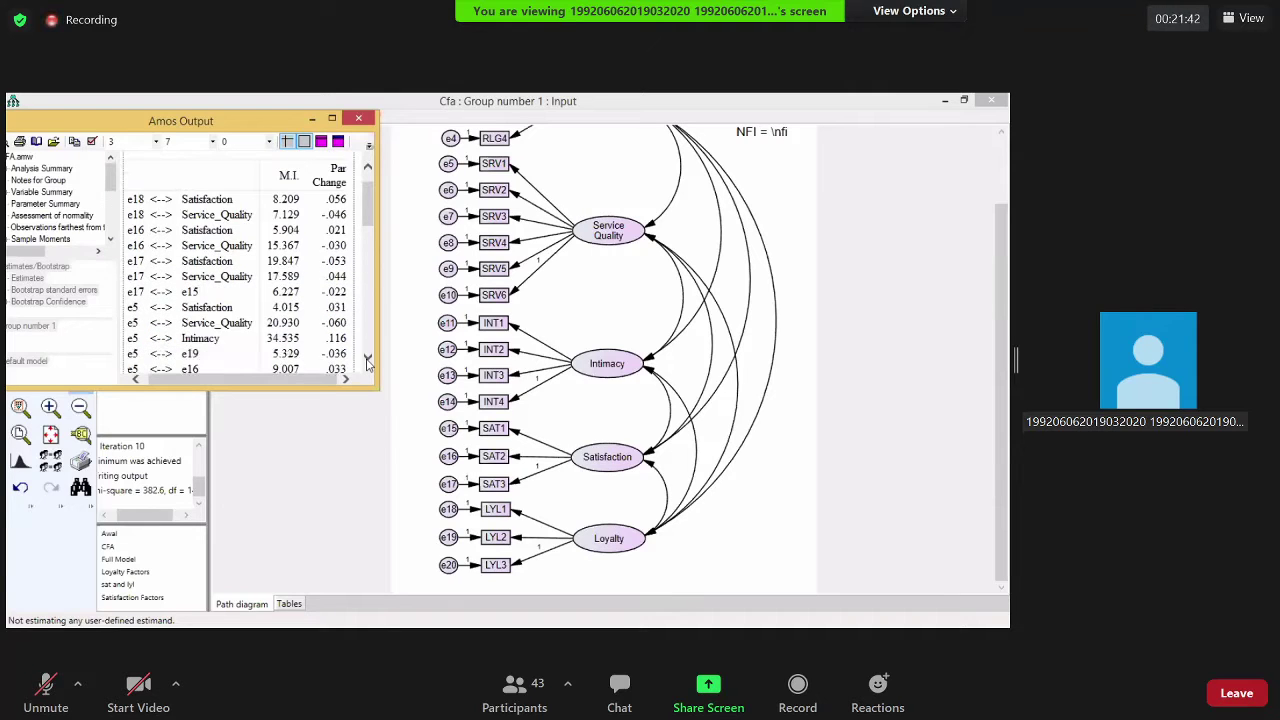
pyautogui.click(368, 361)
pyautogui.click(368, 361)
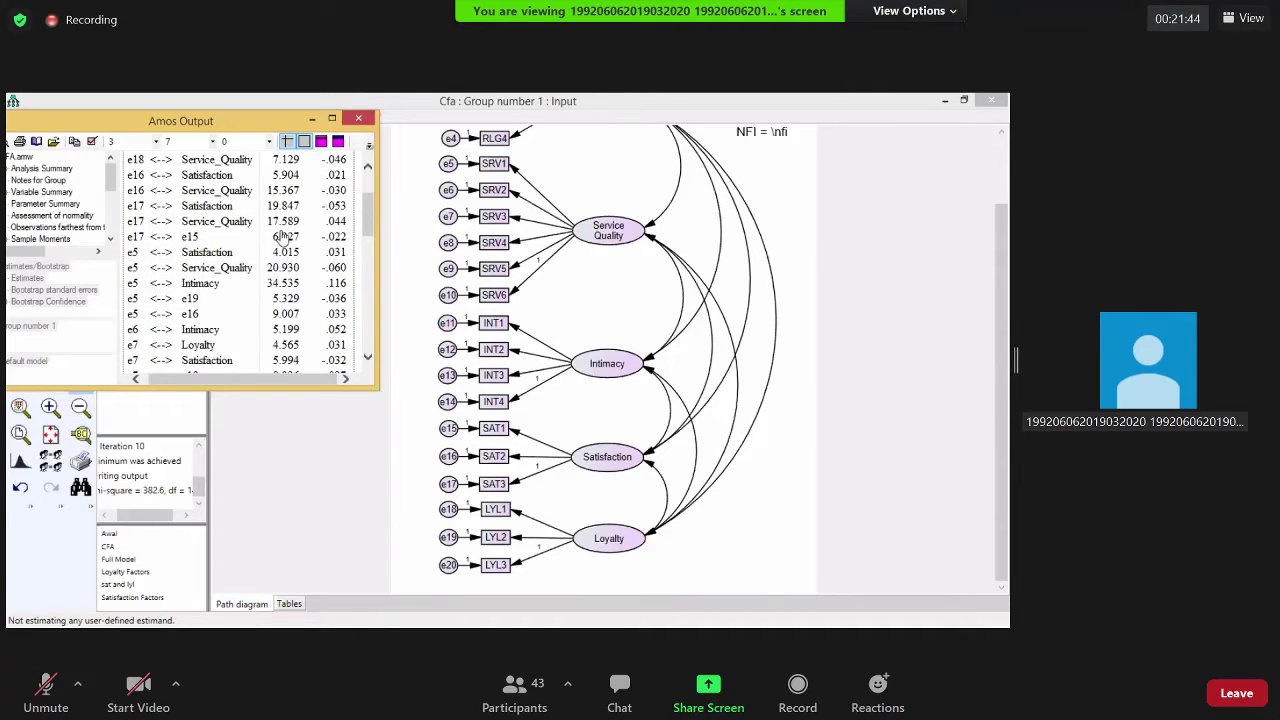
pyautogui.click(368, 361)
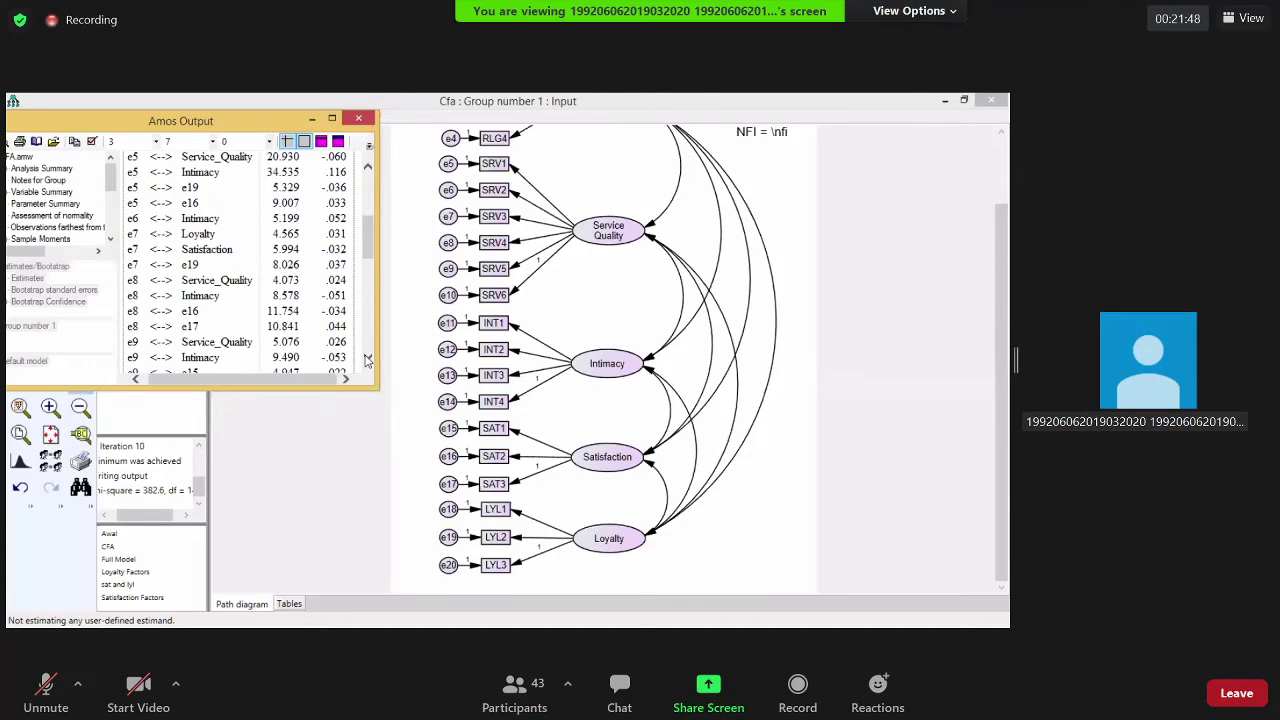
pyautogui.scroll(-3, 289, 318)
pyautogui.click(287, 310)
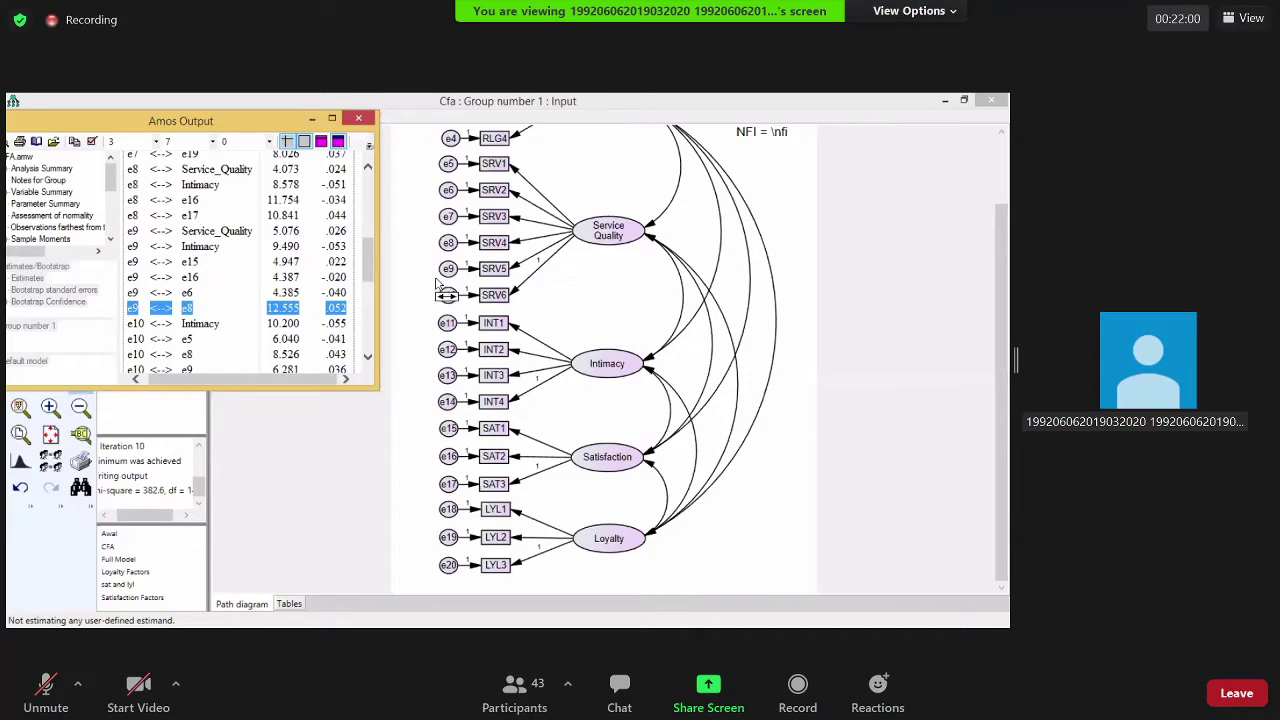
pyautogui.click(447, 262)
pyautogui.moveTo(448, 268); pyautogui.dragTo(449, 245)
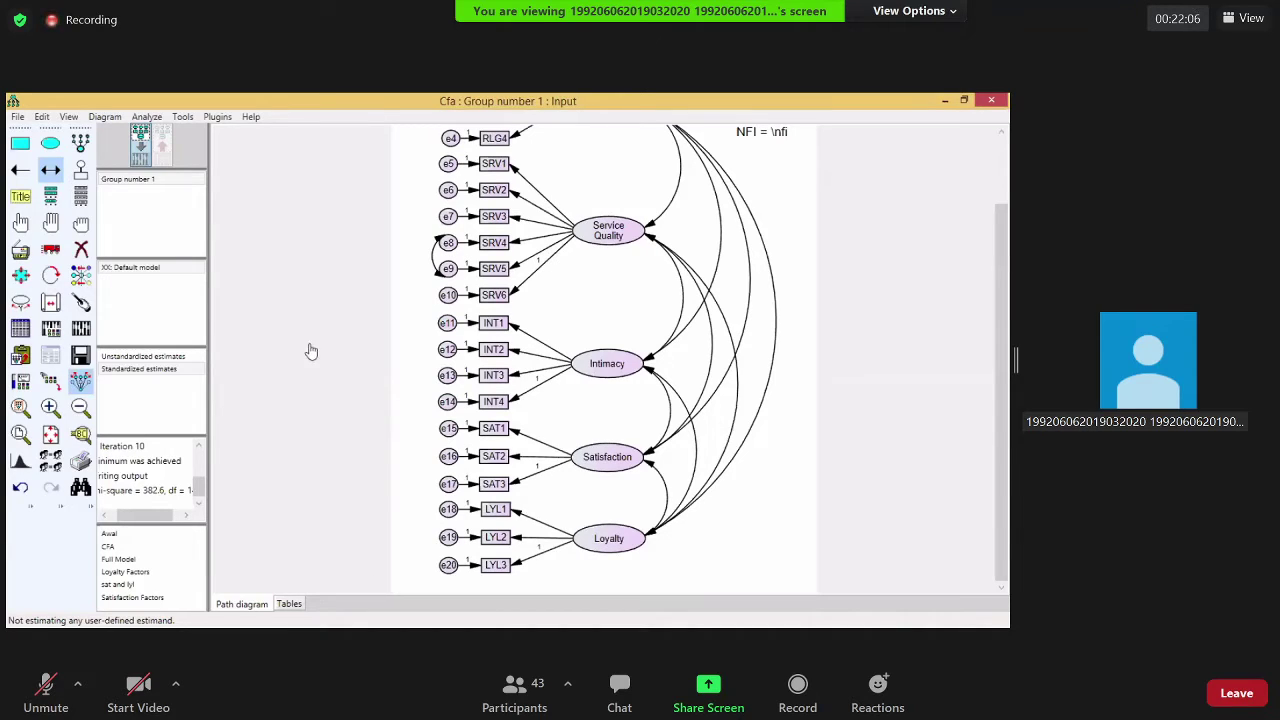
# Check the e10 to e14 rows of the covariance modification indices and draw a covariance between error terms e13 and e14
pyautogui.hotkey('alt', 'Tab')
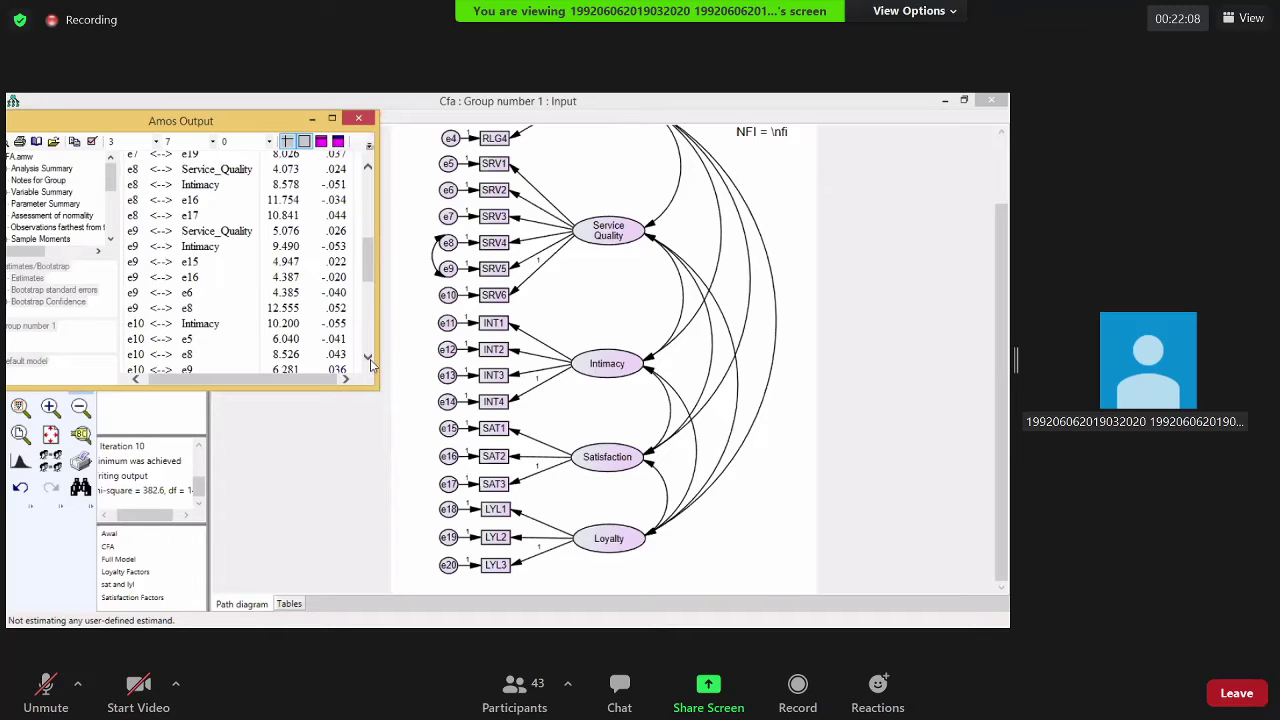
pyautogui.click(369, 358)
pyautogui.click(369, 358)
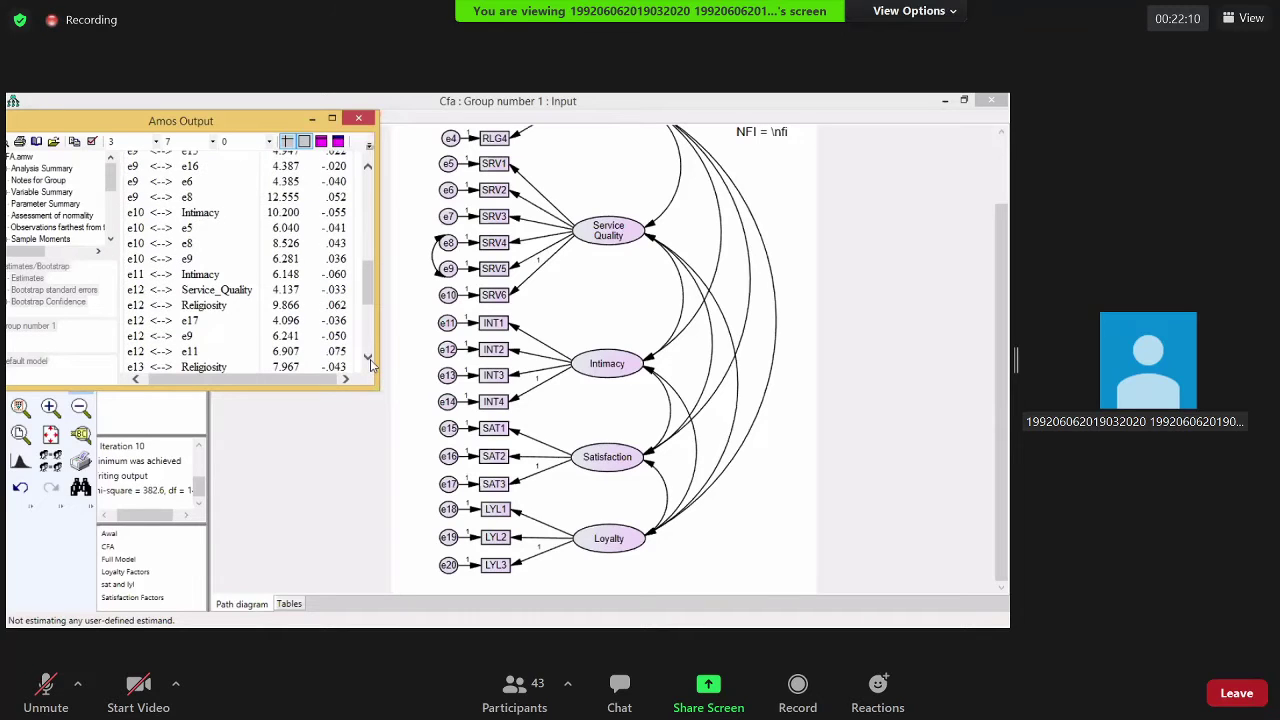
pyautogui.click(369, 359)
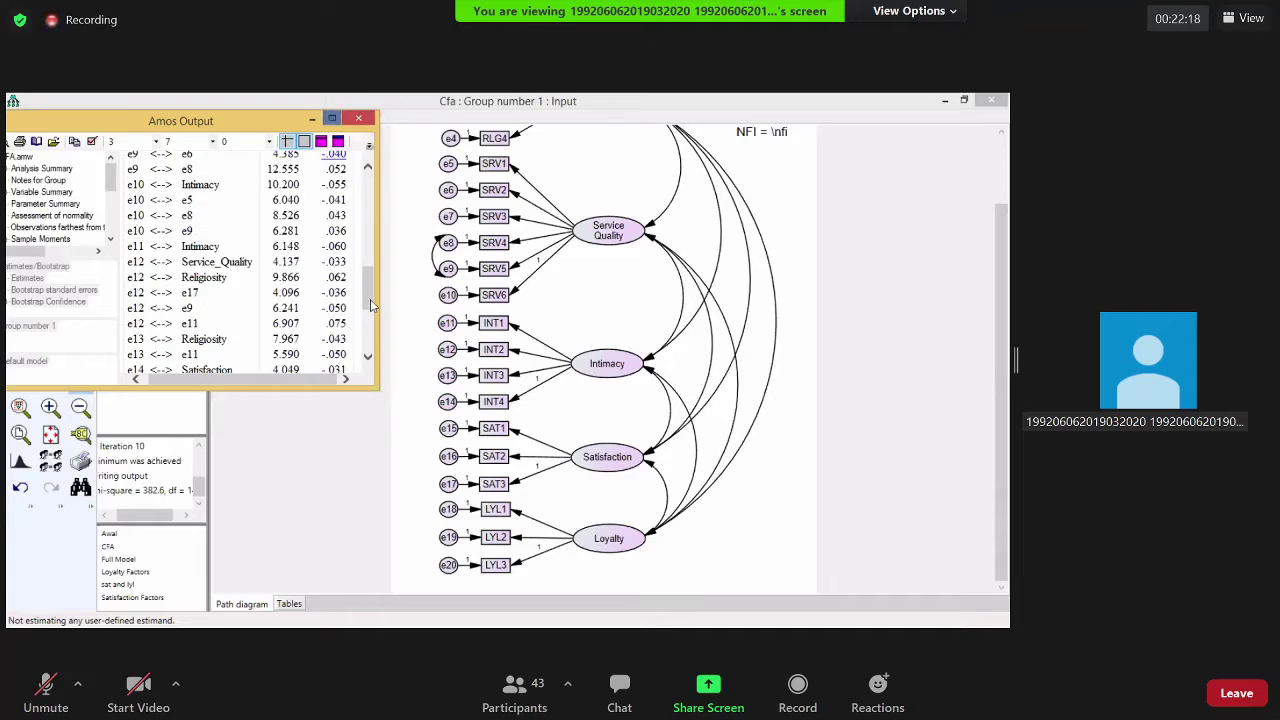
pyautogui.scroll(2, 343, 243)
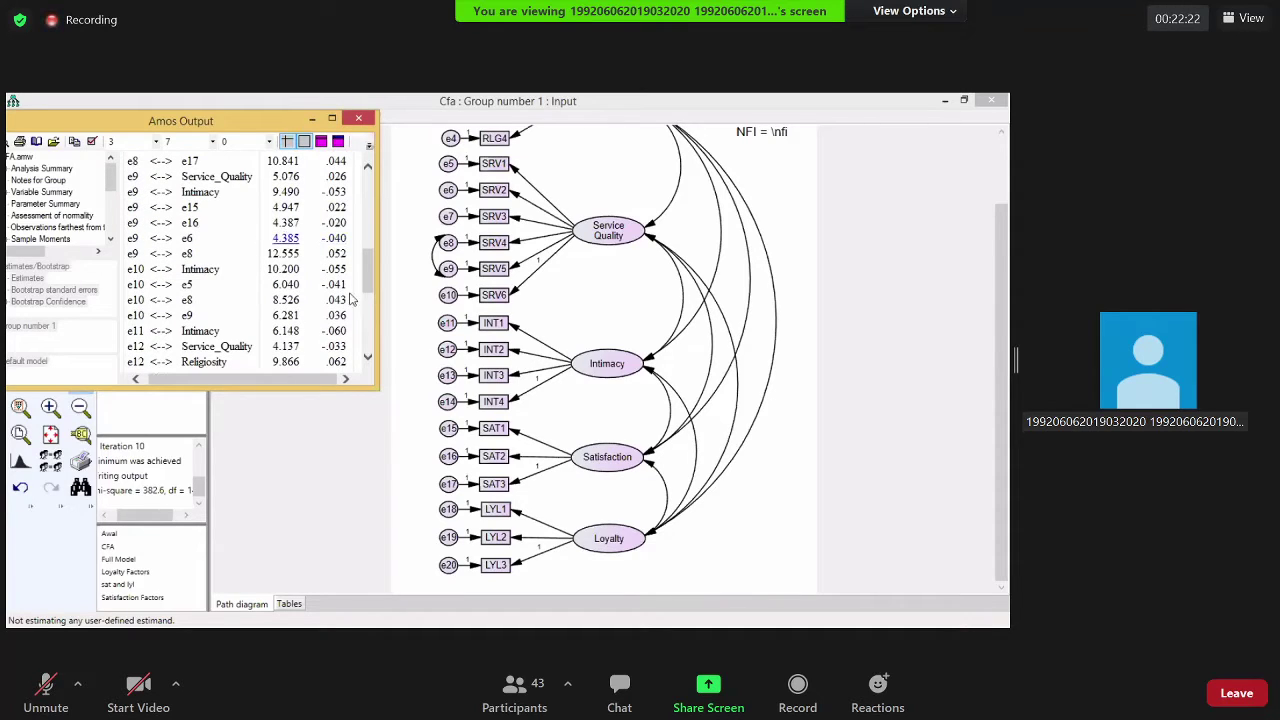
pyautogui.click(369, 362)
pyautogui.click(369, 362)
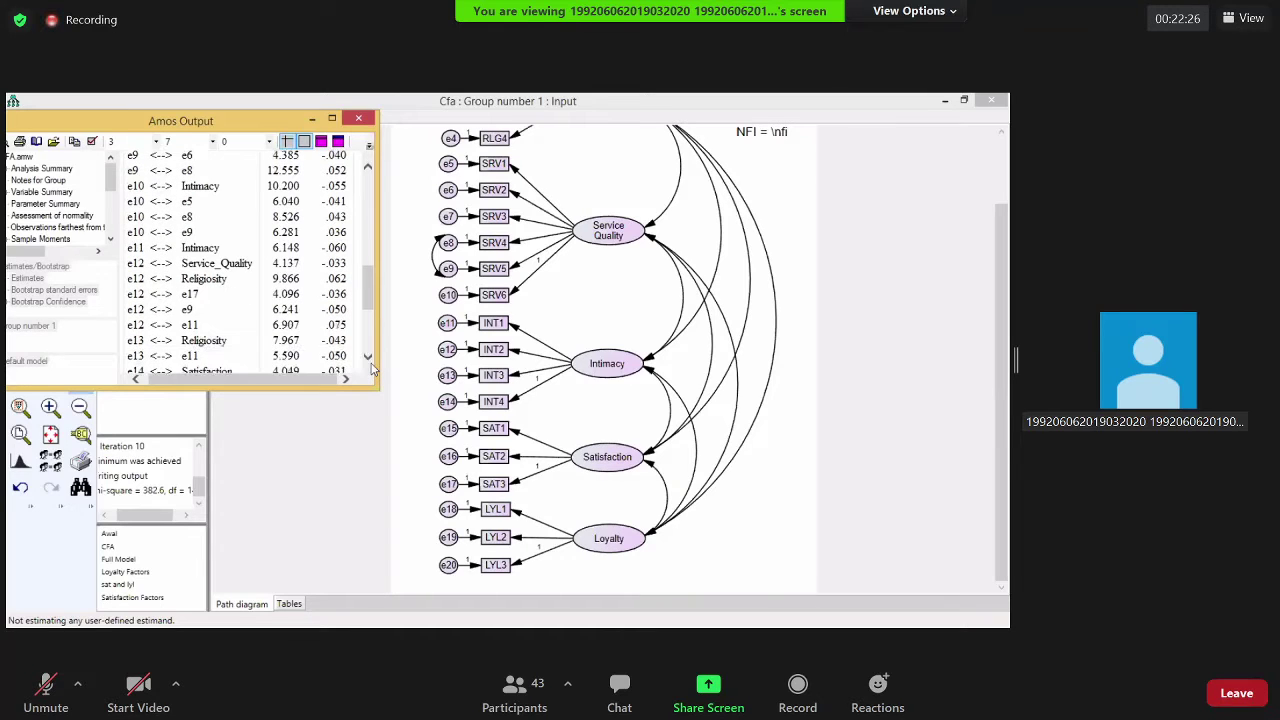
pyautogui.scroll(-2, 372, 368)
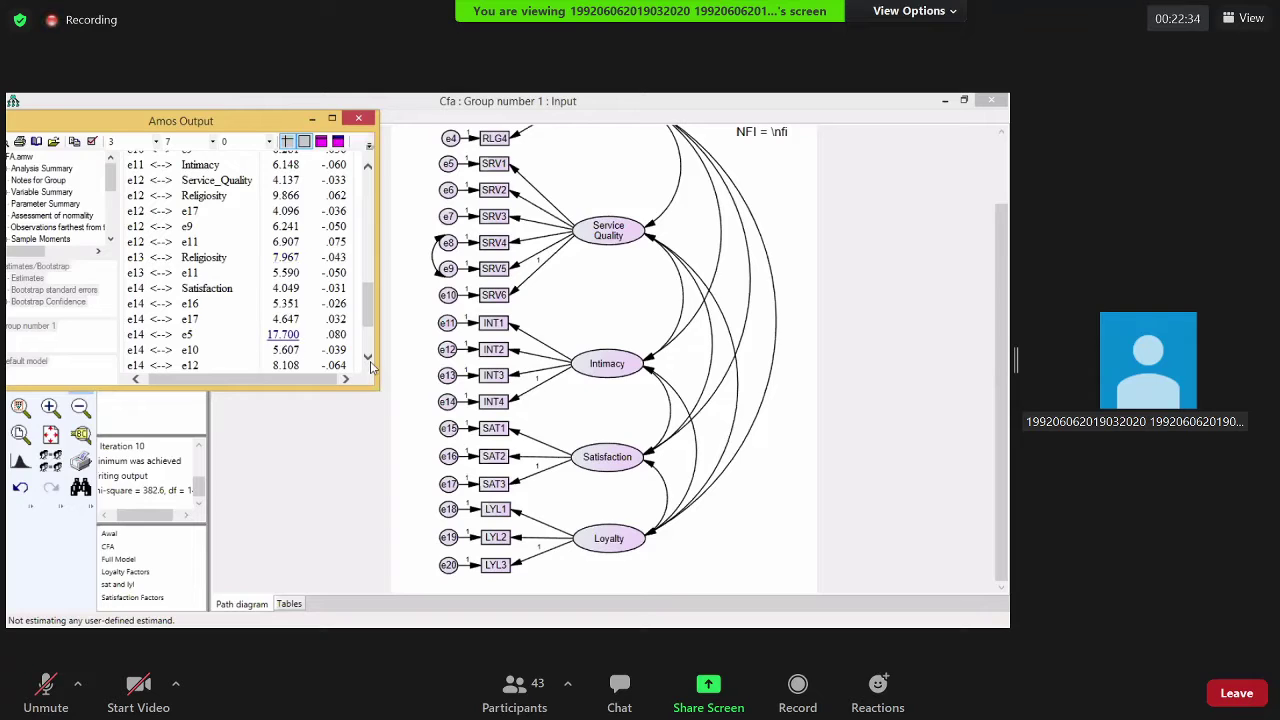
pyautogui.scroll(-2, 370, 360)
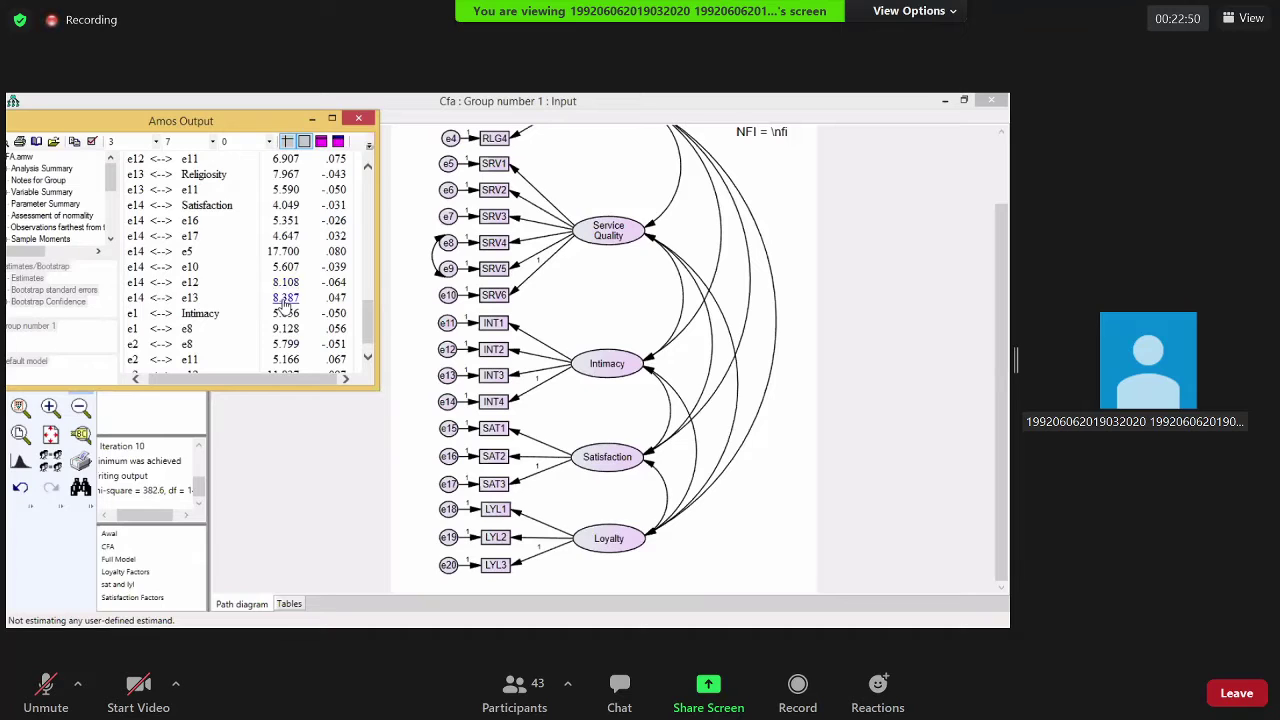
pyautogui.click(311, 121)
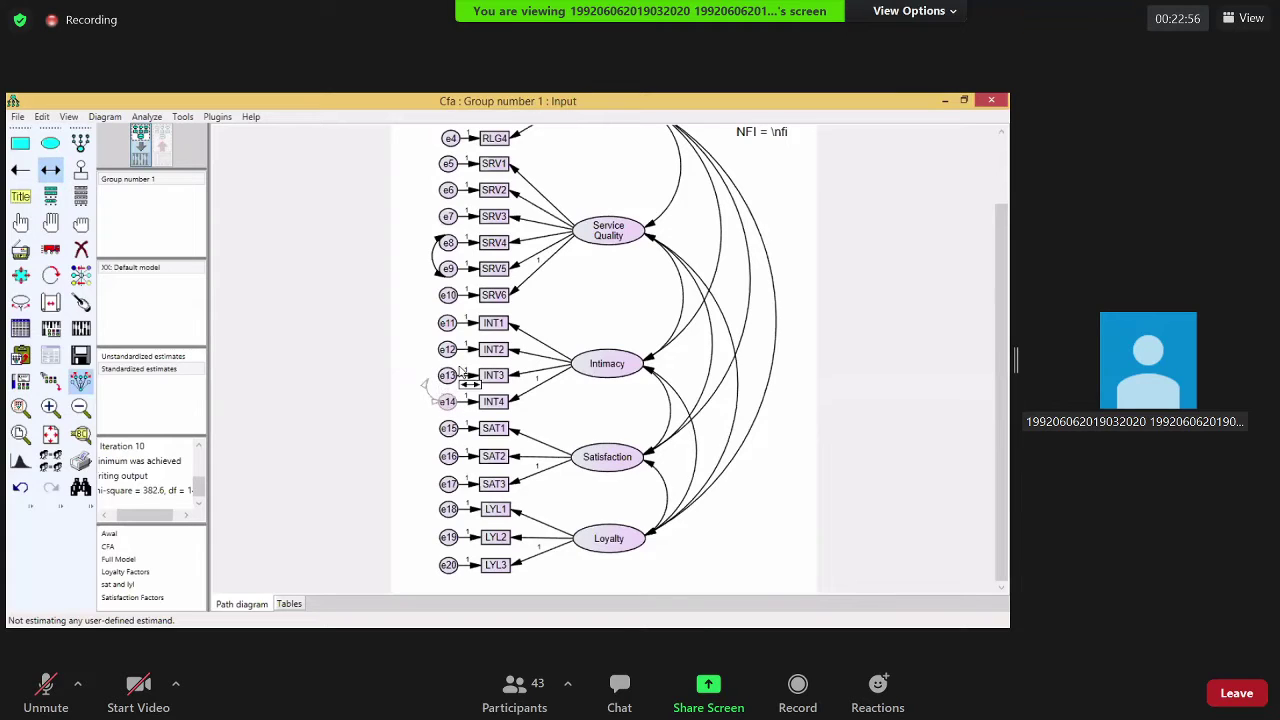
pyautogui.moveTo(447, 375); pyautogui.dragTo(447, 401)
# Check the last rows of the covariance modification indices and recalculate the model's estimates
pyautogui.hotkey('alt', 'Tab')
pyautogui.click(367, 364)
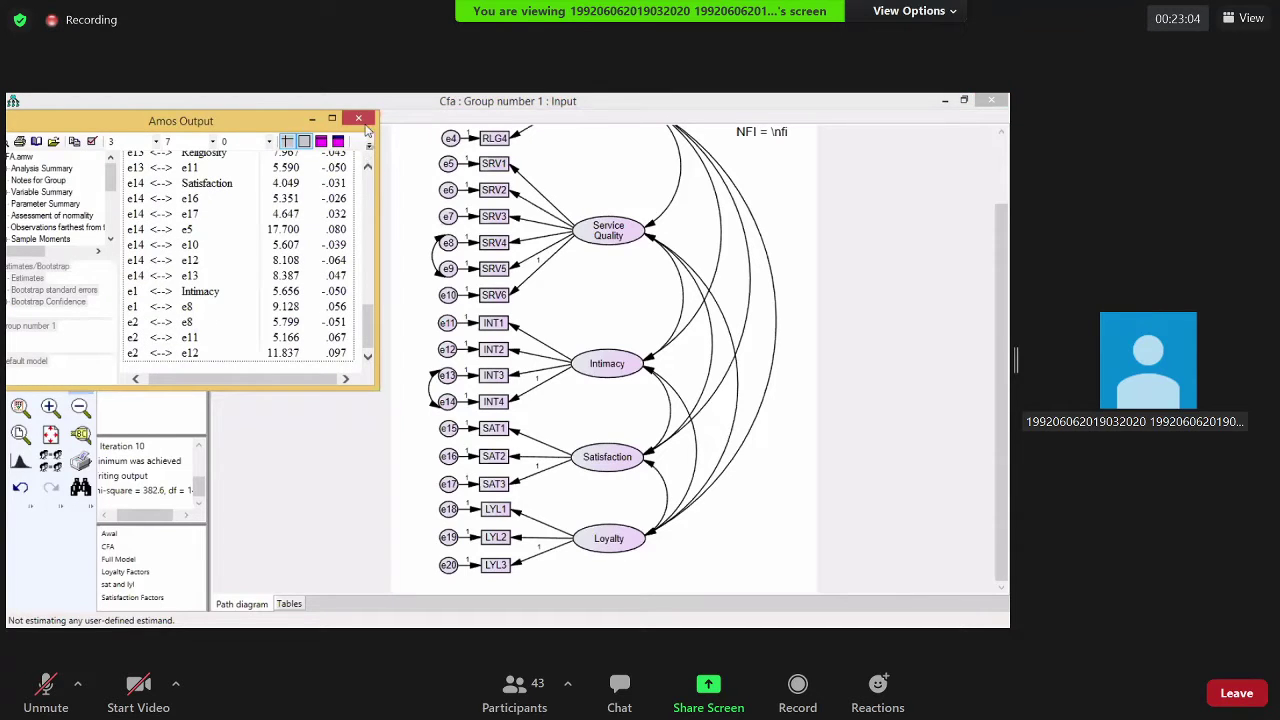
pyautogui.click(311, 124)
pyautogui.click(79, 331)
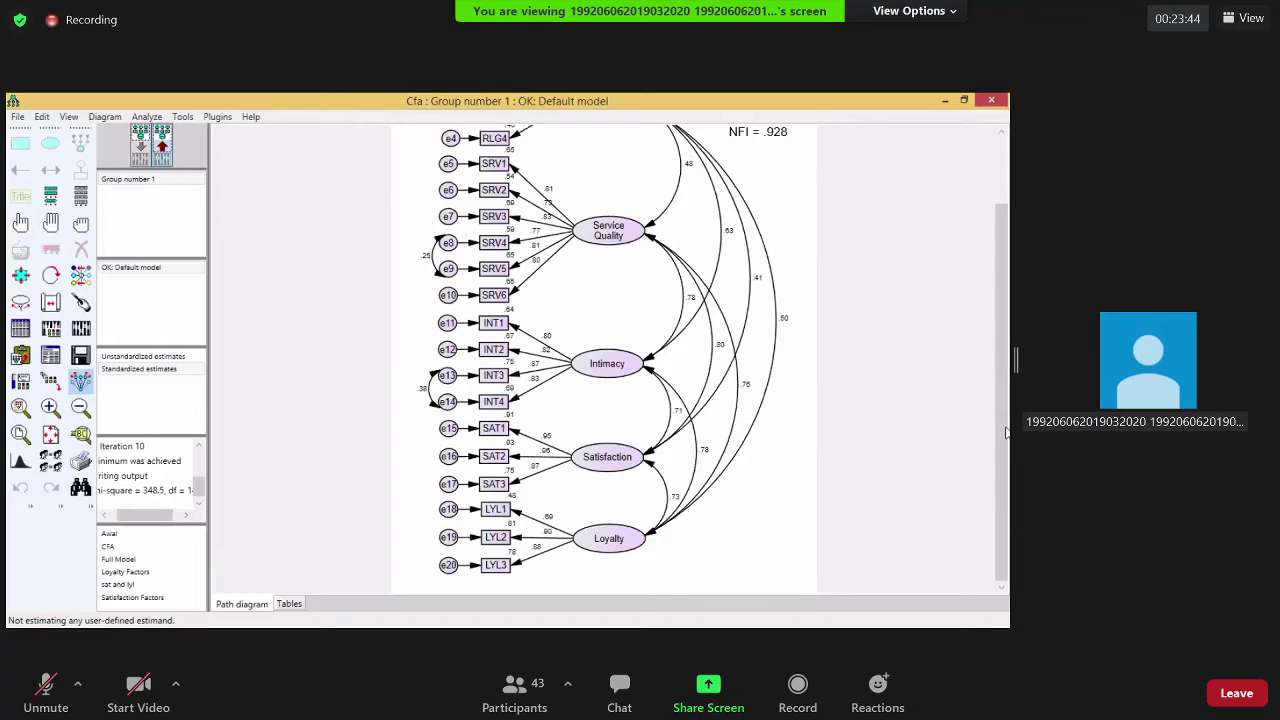
# Examine the updated fit indices and the standardized estimates across the whole output path diagram
pyautogui.moveTo(1006, 432); pyautogui.dragTo(1004, 367)
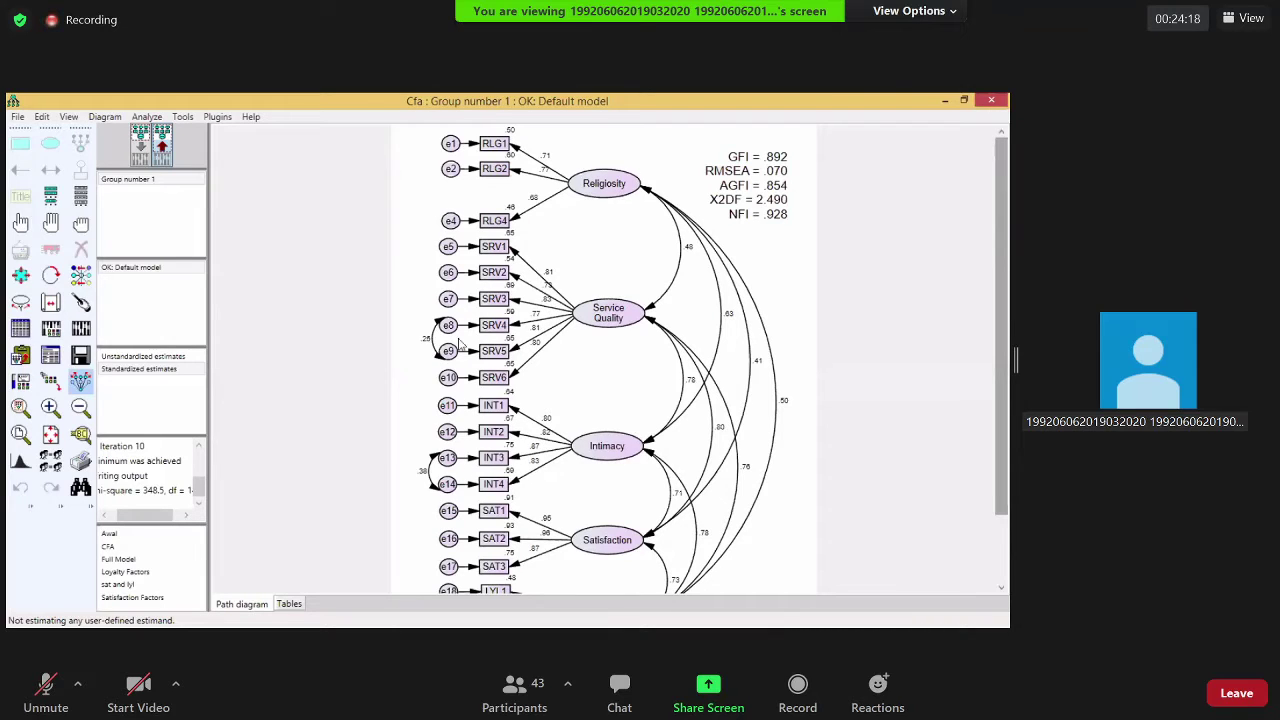
pyautogui.scroll(-1, 404, 367)
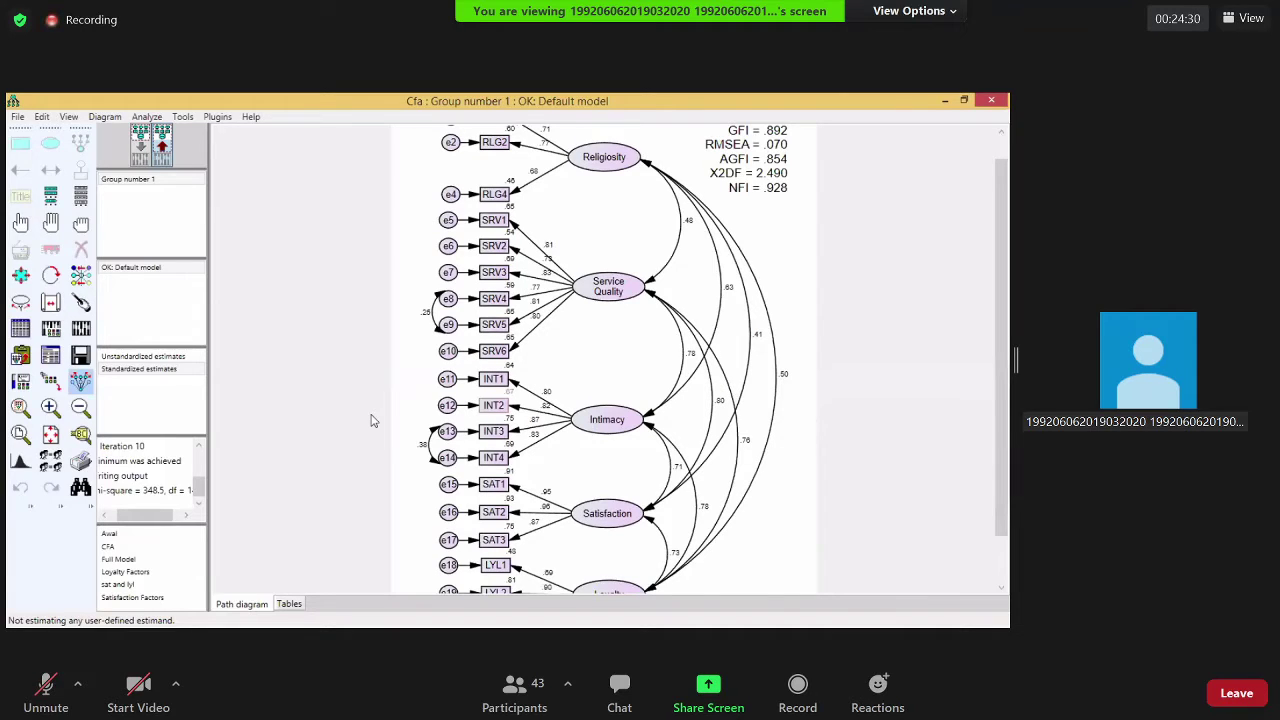
pyautogui.scroll(-2, 370, 420)
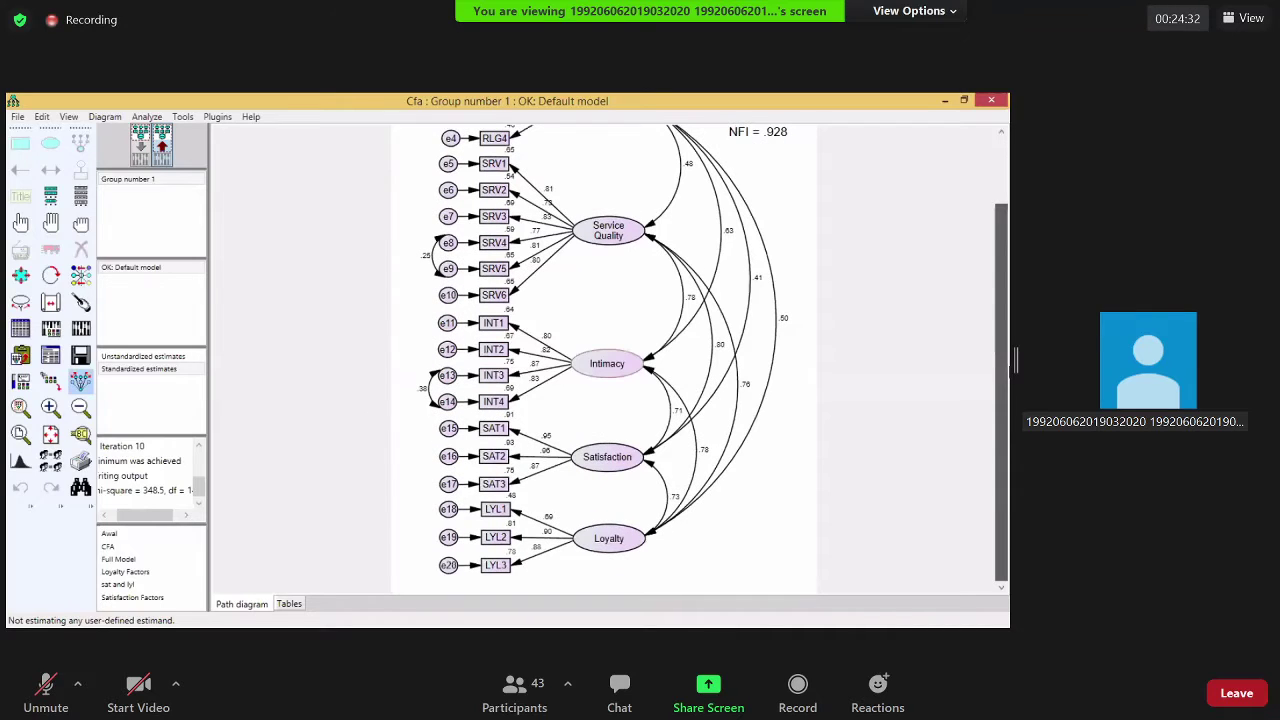
pyautogui.scroll(1, 837, 371)
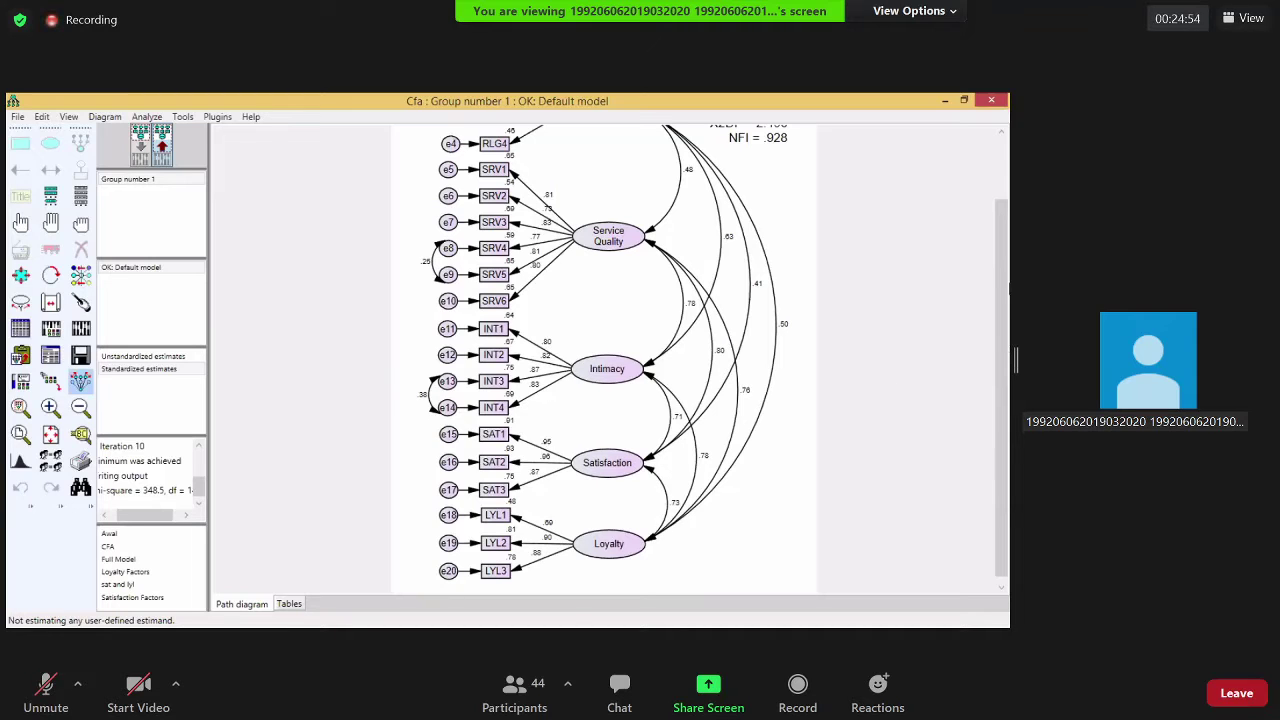
pyautogui.scroll(1, 717, 186)
pyautogui.scroll(-1, 711, 312)
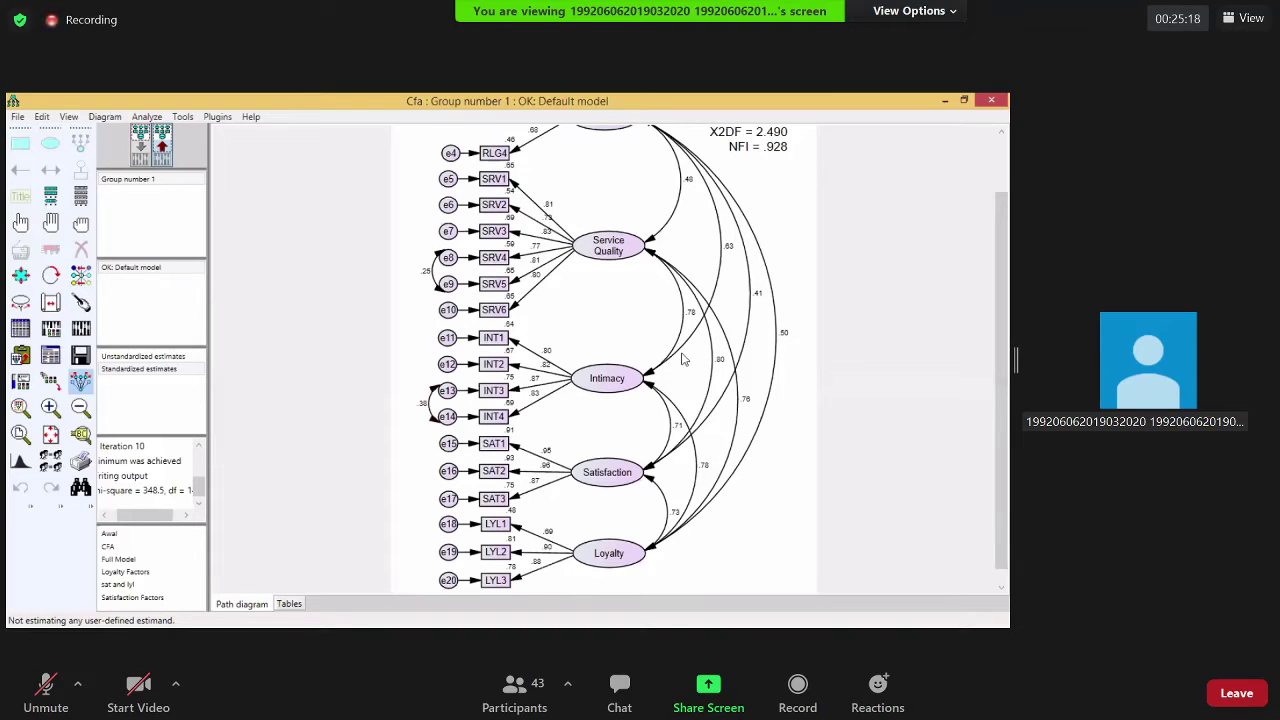
# Open the text output of the re-estimated model and display the covariance modification indices
pyautogui.click(55, 358)
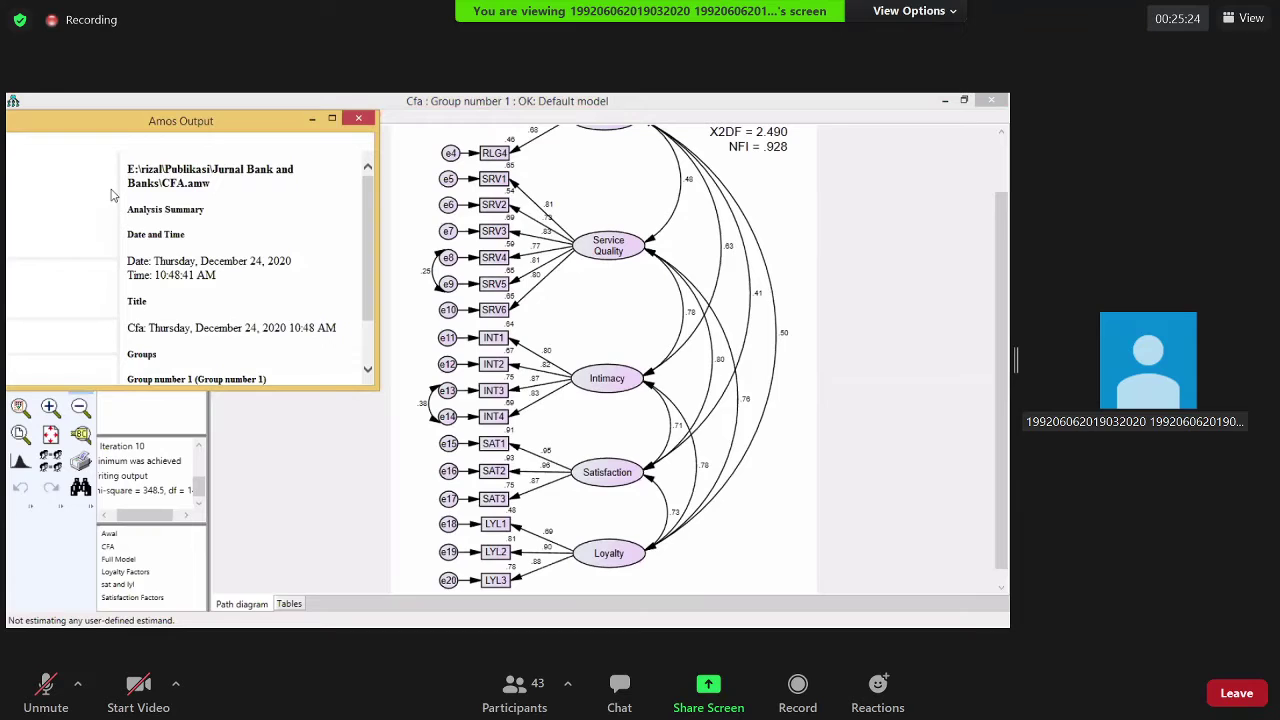
pyautogui.click(110, 242)
pyautogui.click(110, 242)
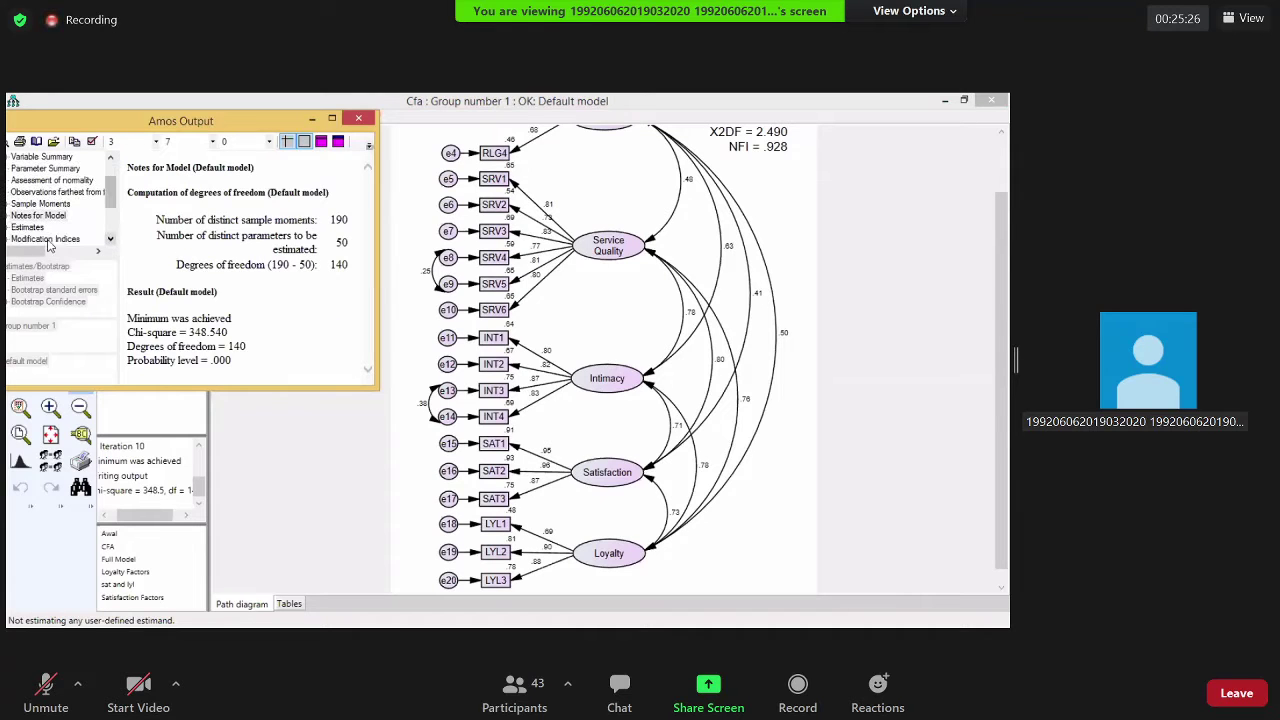
pyautogui.click(368, 361)
pyautogui.click(368, 361)
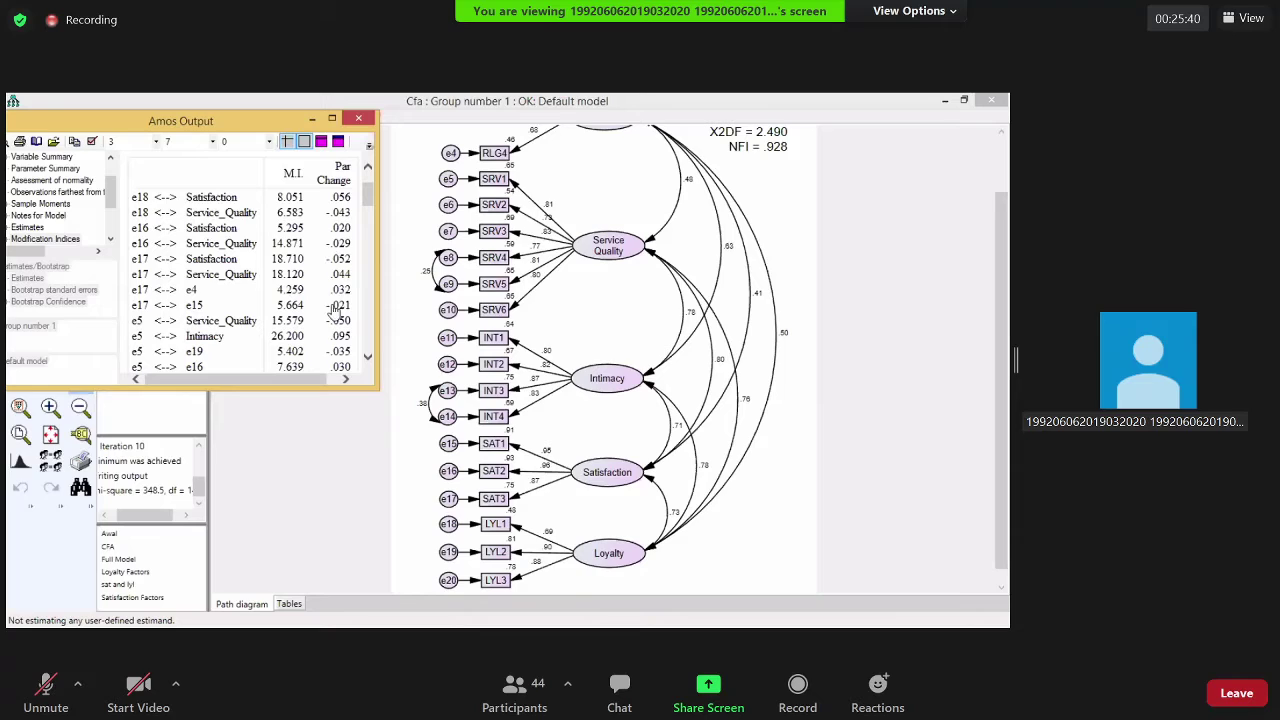
pyautogui.click(290, 197)
# Review the e5 to e12 rows of the new covariance modification indices for further pairs of error terms
pyautogui.scroll(-1, 372, 367)
pyautogui.scroll(-3, 372, 367)
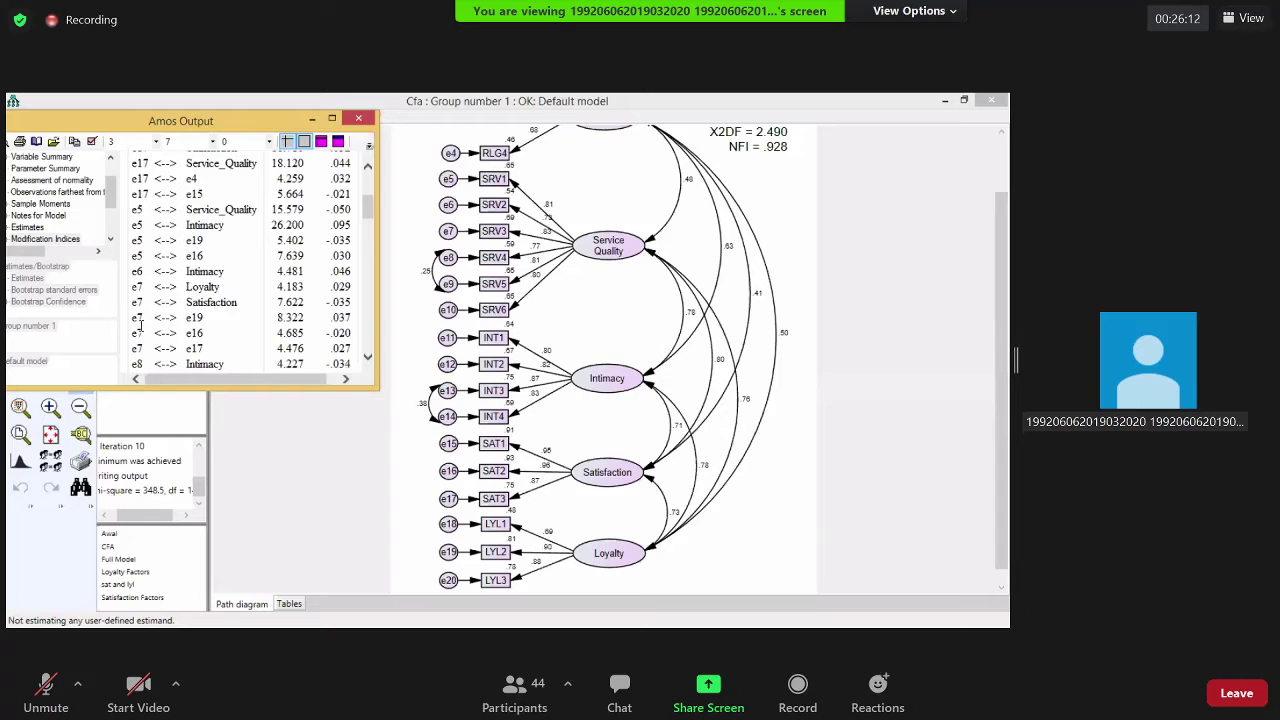
pyautogui.doubleClick(369, 360)
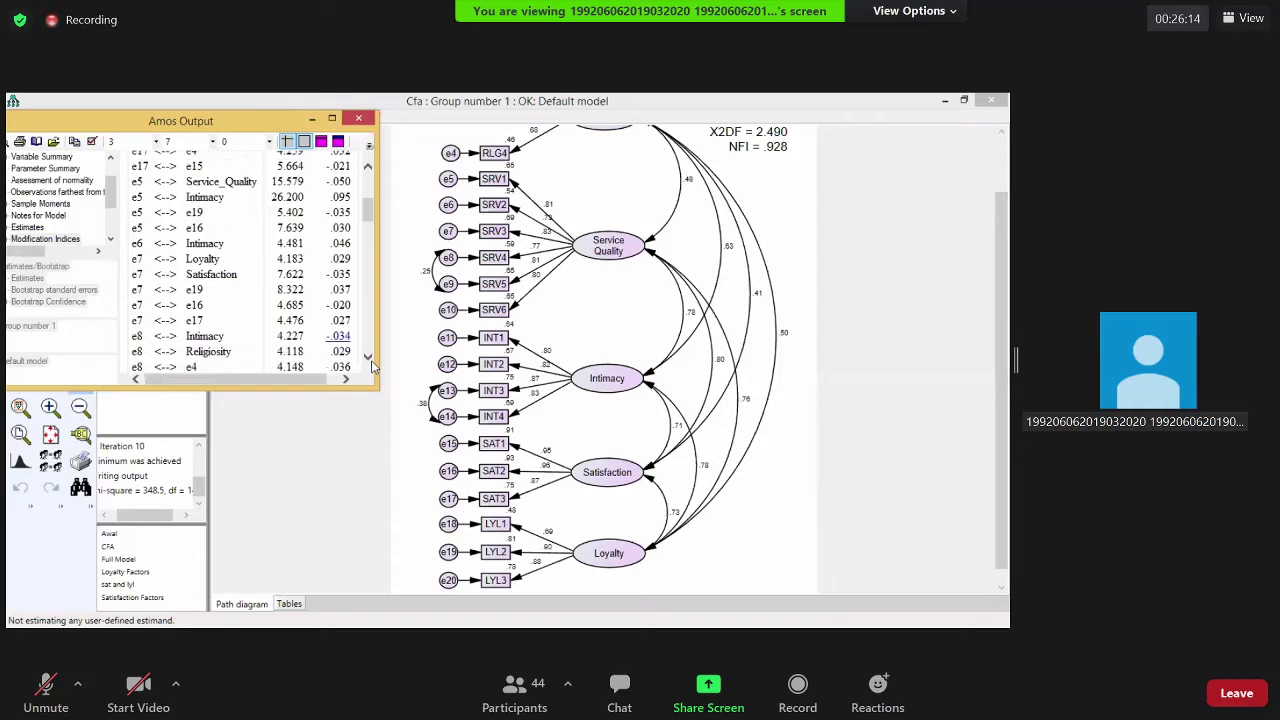
pyautogui.doubleClick(369, 360)
pyautogui.tripleClick(369, 360)
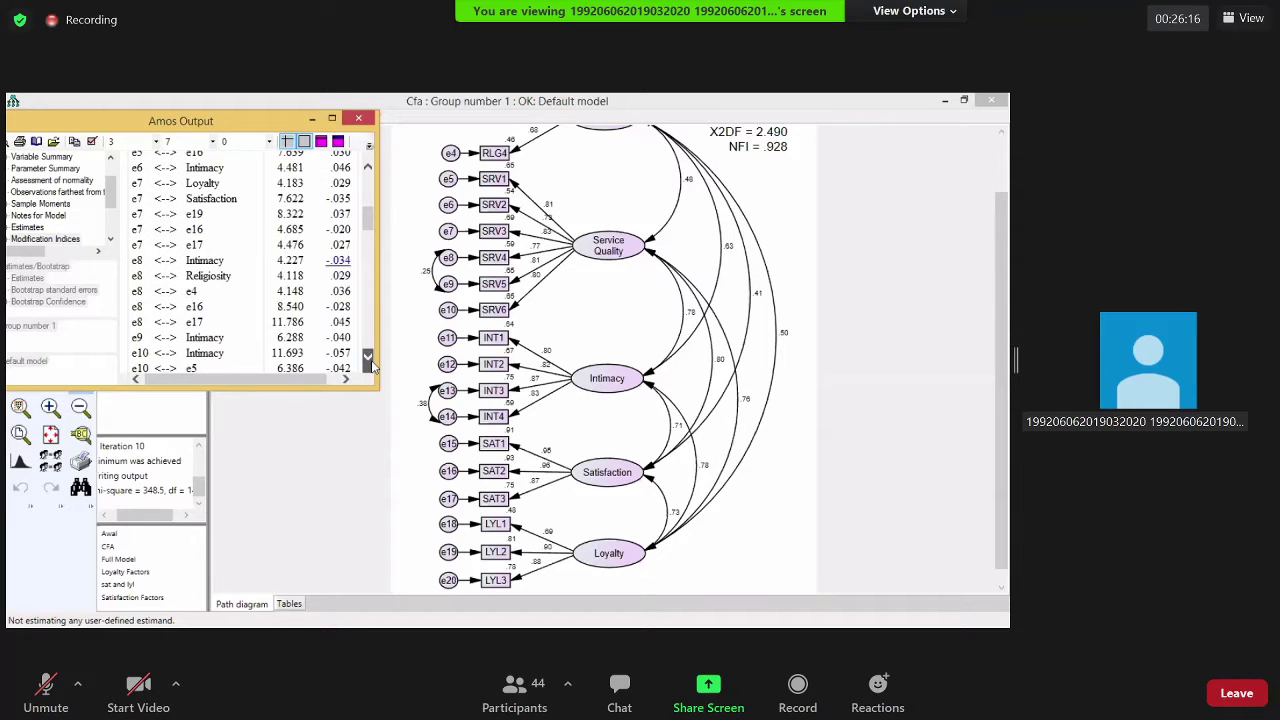
pyautogui.doubleClick(369, 357)
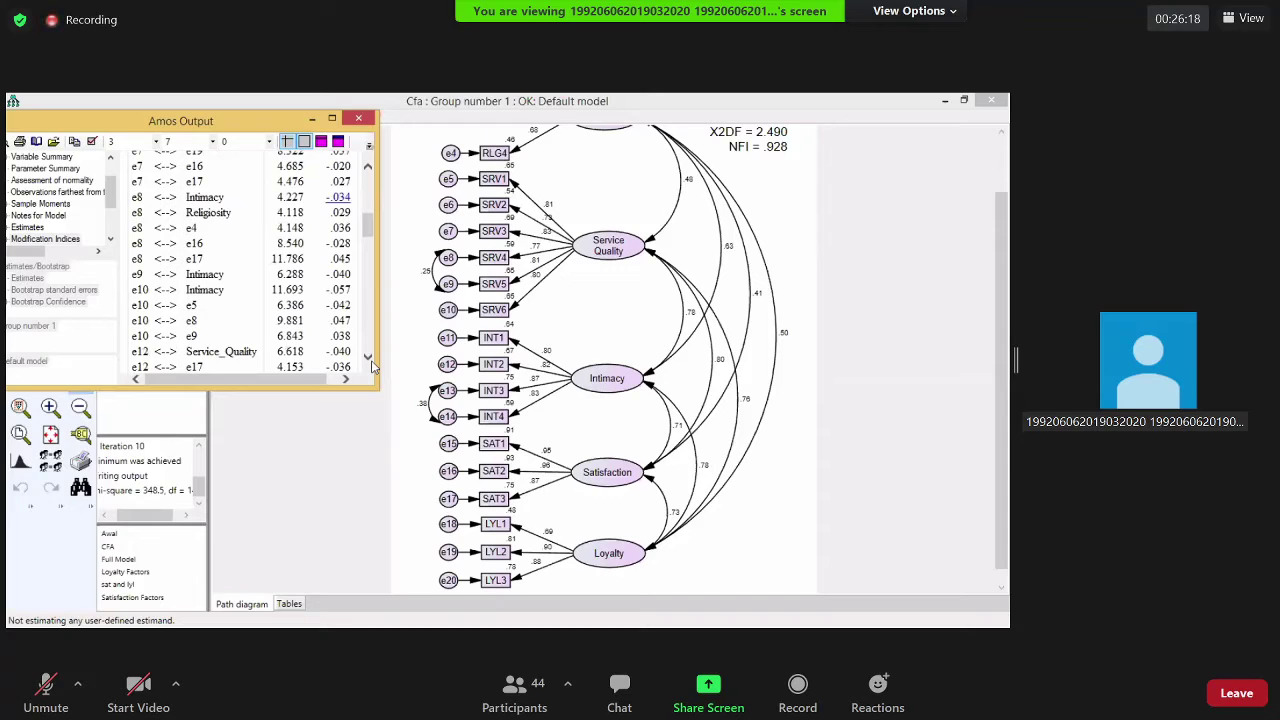
pyautogui.scroll(-1, 143, 284)
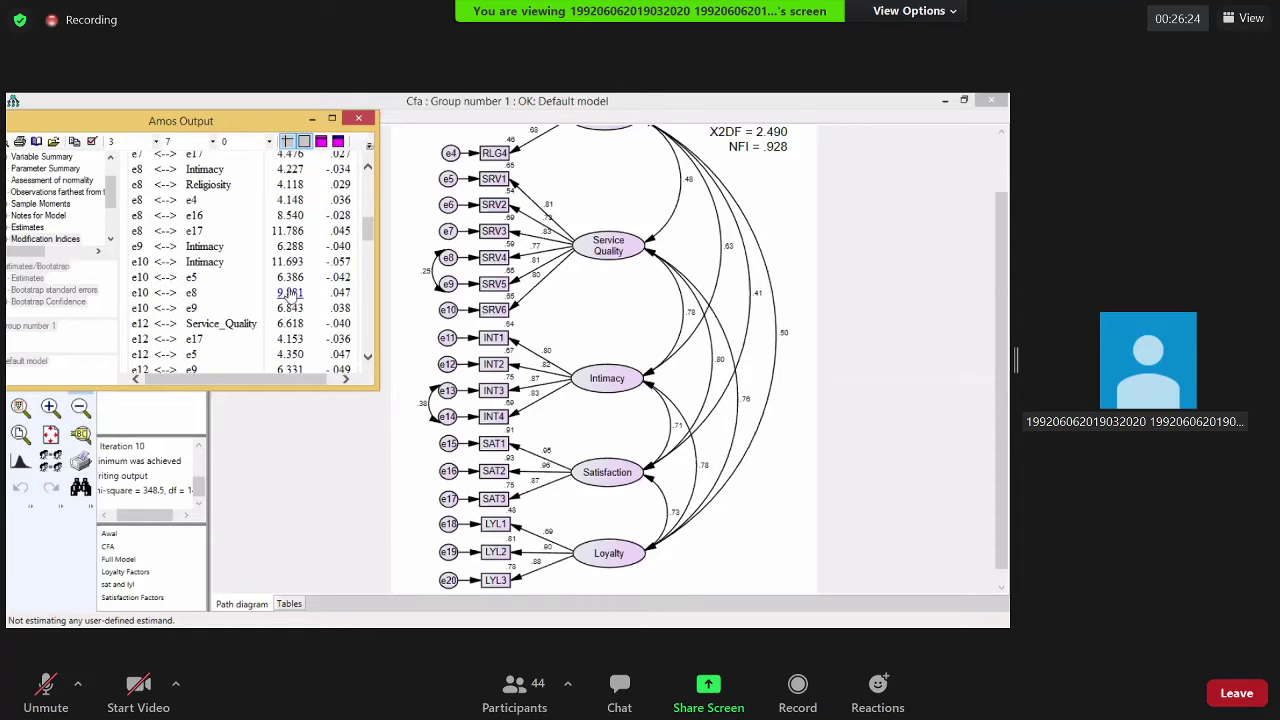
pyautogui.scroll(1, 330, 320)
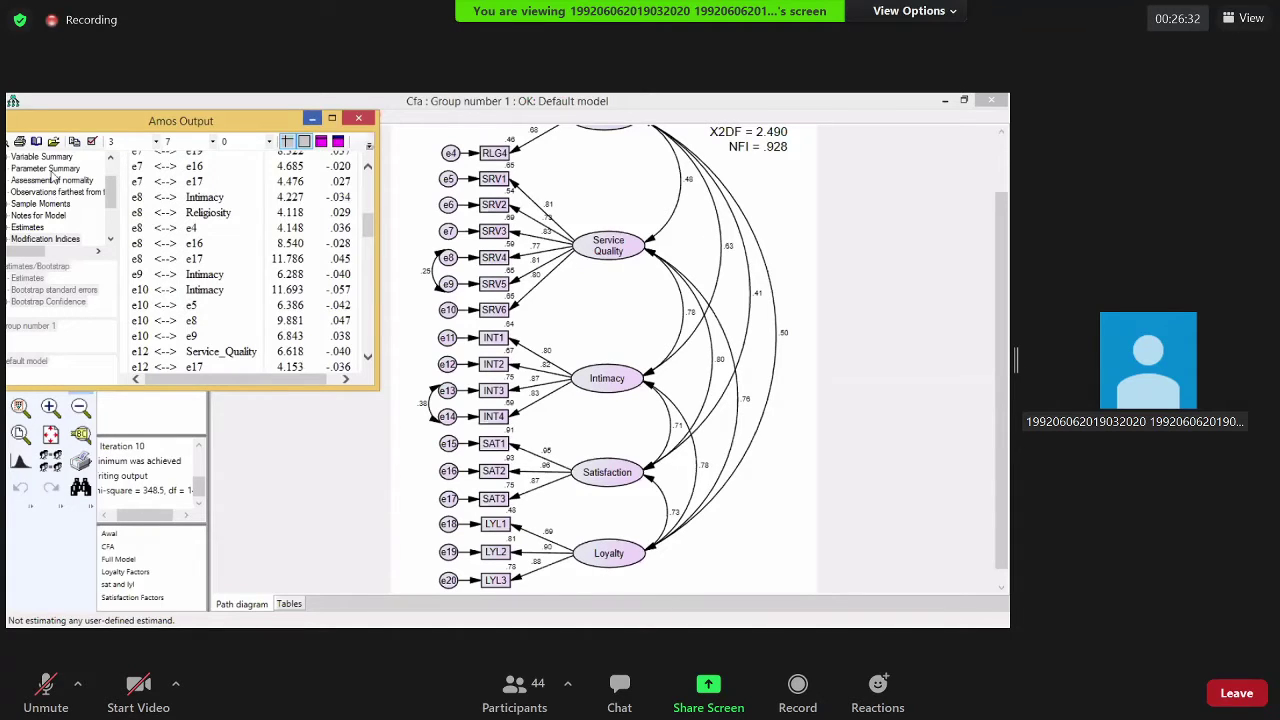
# Minimize the text output and draw a covariance between error terms e5 and e10 in the input path diagram
pyautogui.click(312, 118)
pyautogui.click(141, 146)
pyautogui.click(53, 175)
pyautogui.moveTo(452, 182)
pyautogui.mouseDown()
pyautogui.moveTo(462, 330)
pyautogui.moveTo(428, 224)
pyautogui.moveTo(442, 316)
pyautogui.moveTo(453, 181)
pyautogui.mouseUp()
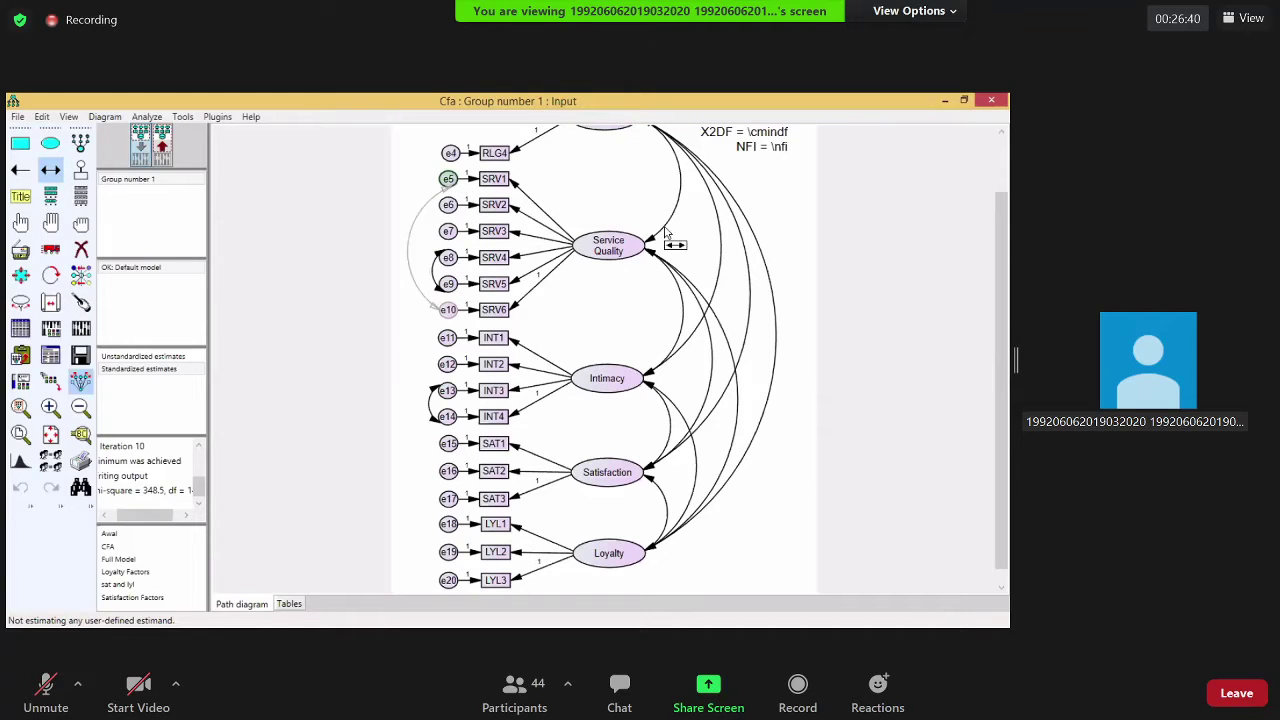
# Reposition the e5–e10 and e8–e9 covariance arrows so that they run clear of the error terms
pyautogui.click(52, 250)
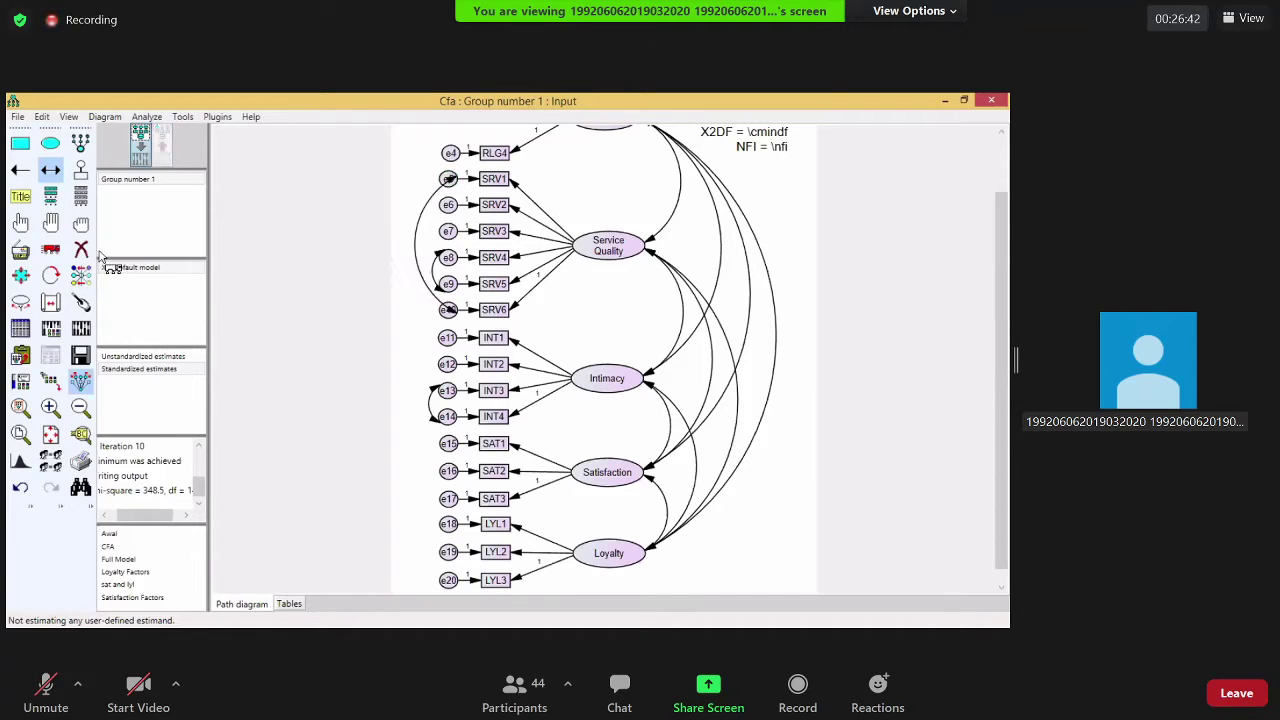
pyautogui.click(50, 249)
pyautogui.moveTo(448, 228); pyautogui.dragTo(456, 194)
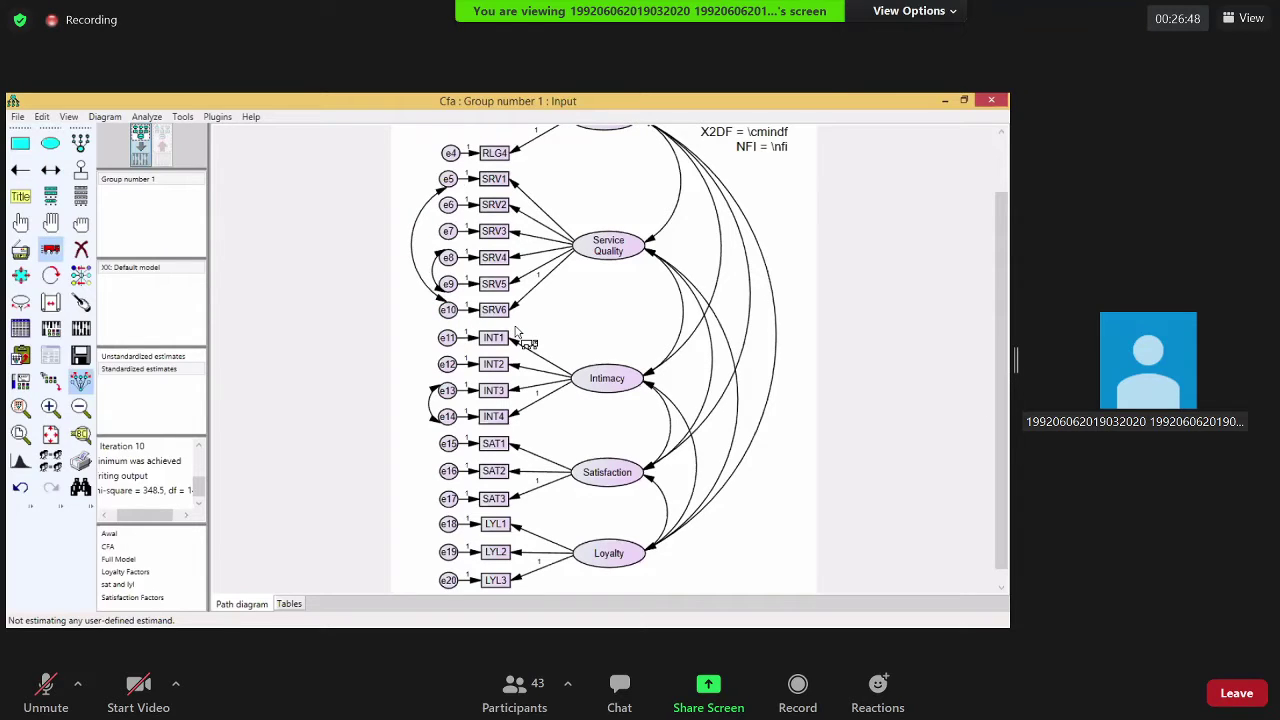
pyautogui.moveTo(444, 258)
pyautogui.mouseDown()
pyautogui.moveTo(481, 271)
pyautogui.moveTo(445, 281)
pyautogui.mouseUp()
# Recalculate the model's estimates with the e5–e10 covariance and display the output path diagram
pyautogui.scroll(1, 921, 261)
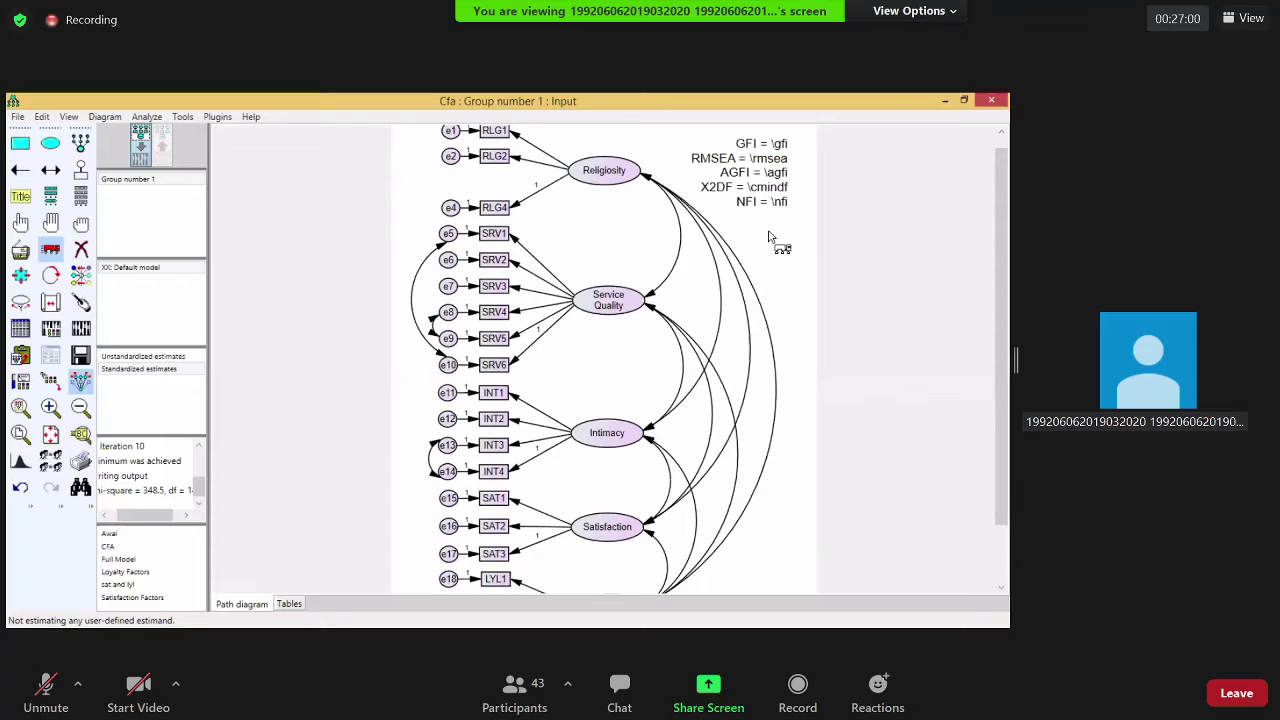
pyautogui.moveTo(1003, 220); pyautogui.dragTo(931, 227)
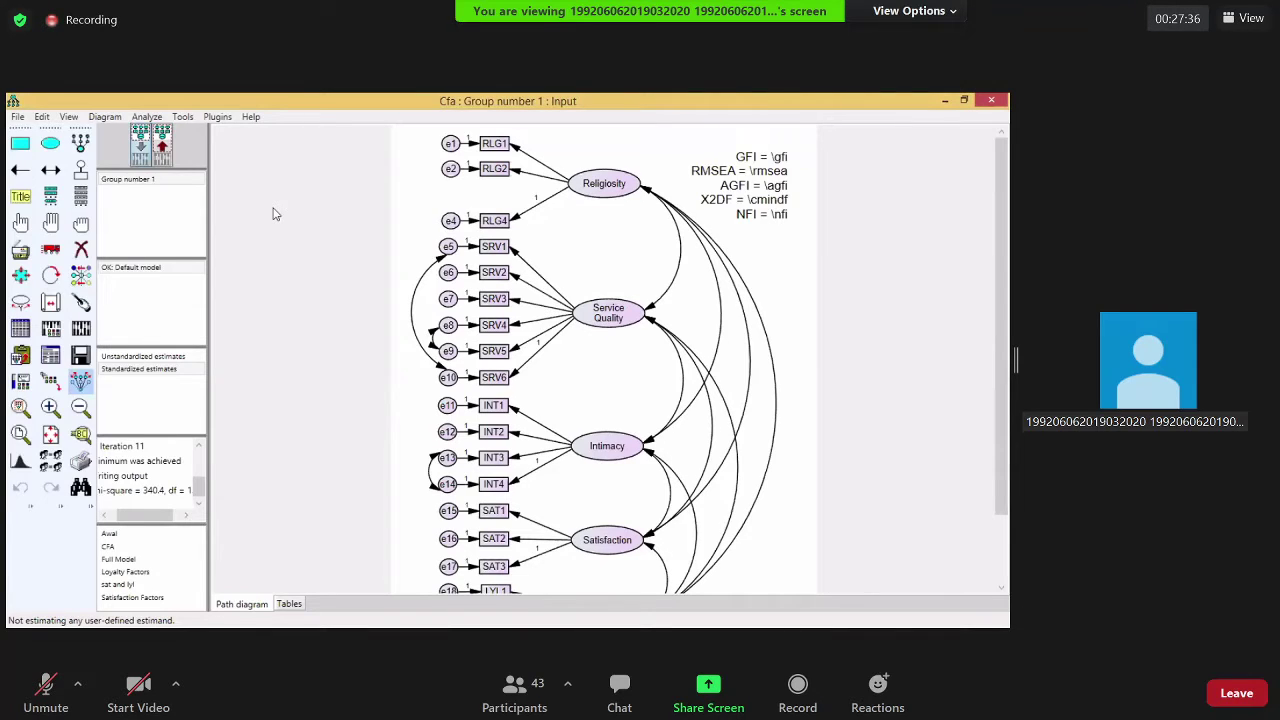
pyautogui.click(157, 168)
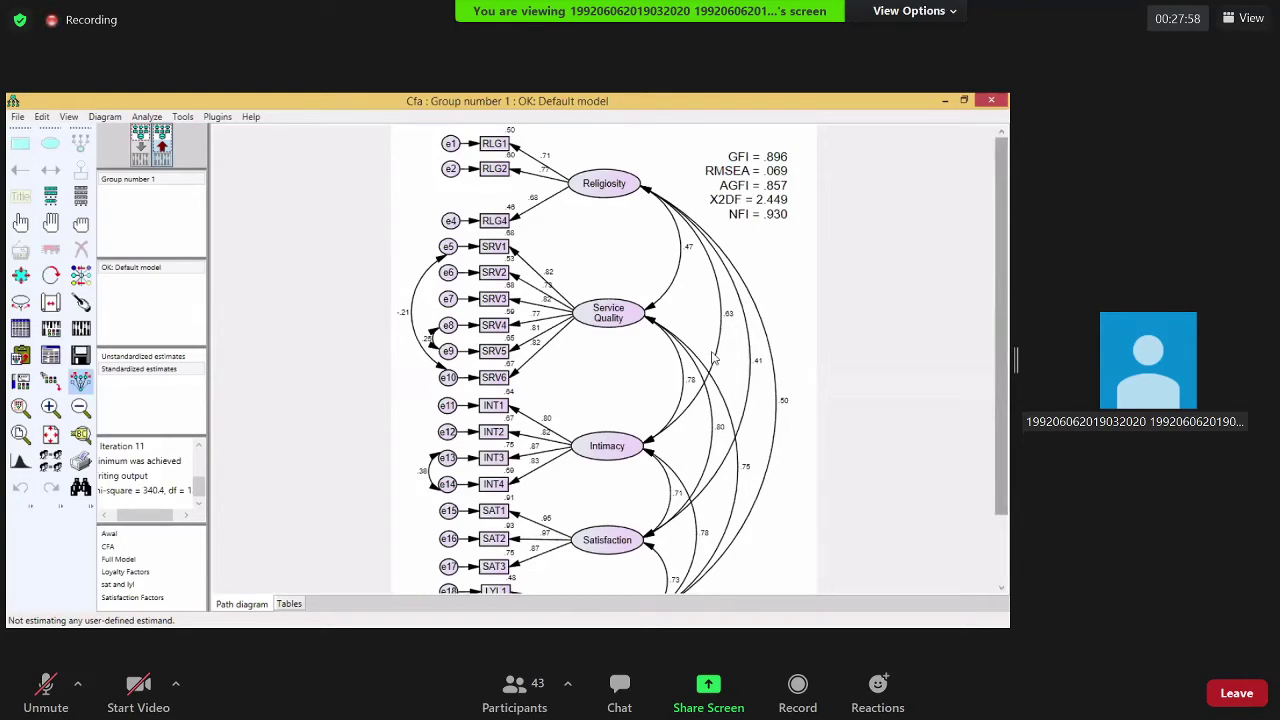
pyautogui.scroll(-2, 1001, 318)
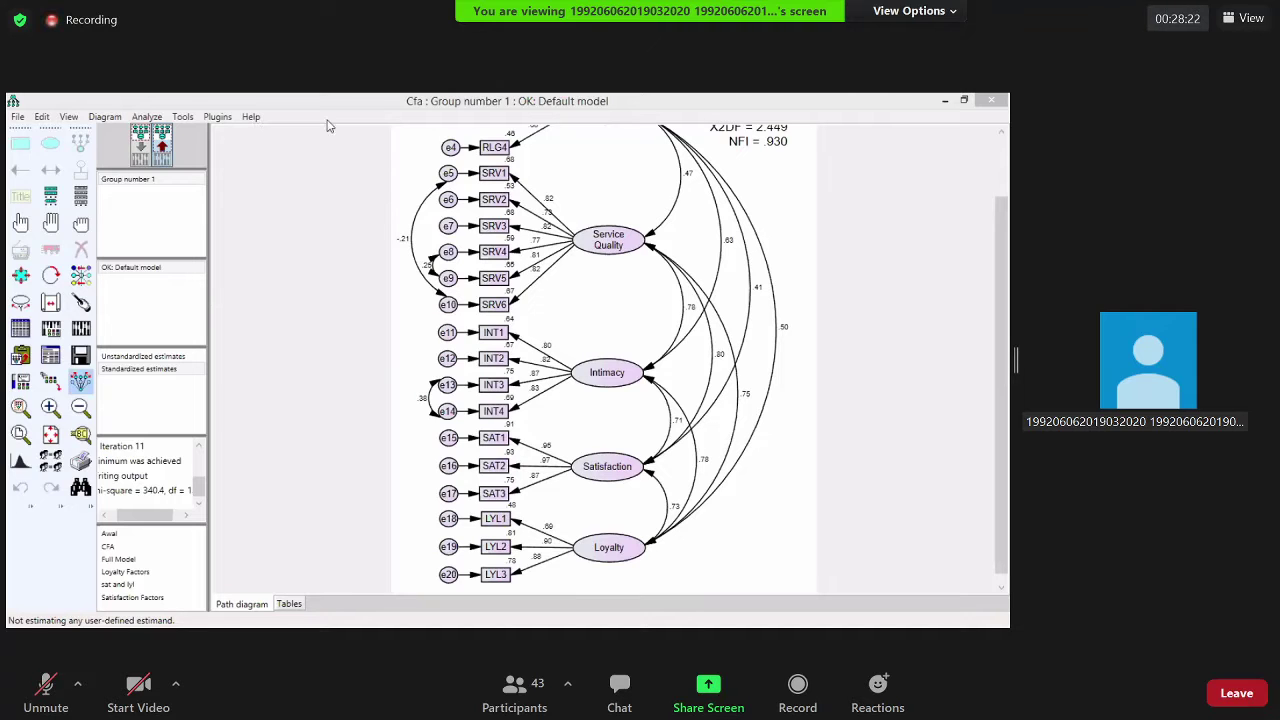
# Open the text output and display the correlations under the scalar estimates
pyautogui.click(51, 355)
pyautogui.doubleClick(51, 240)
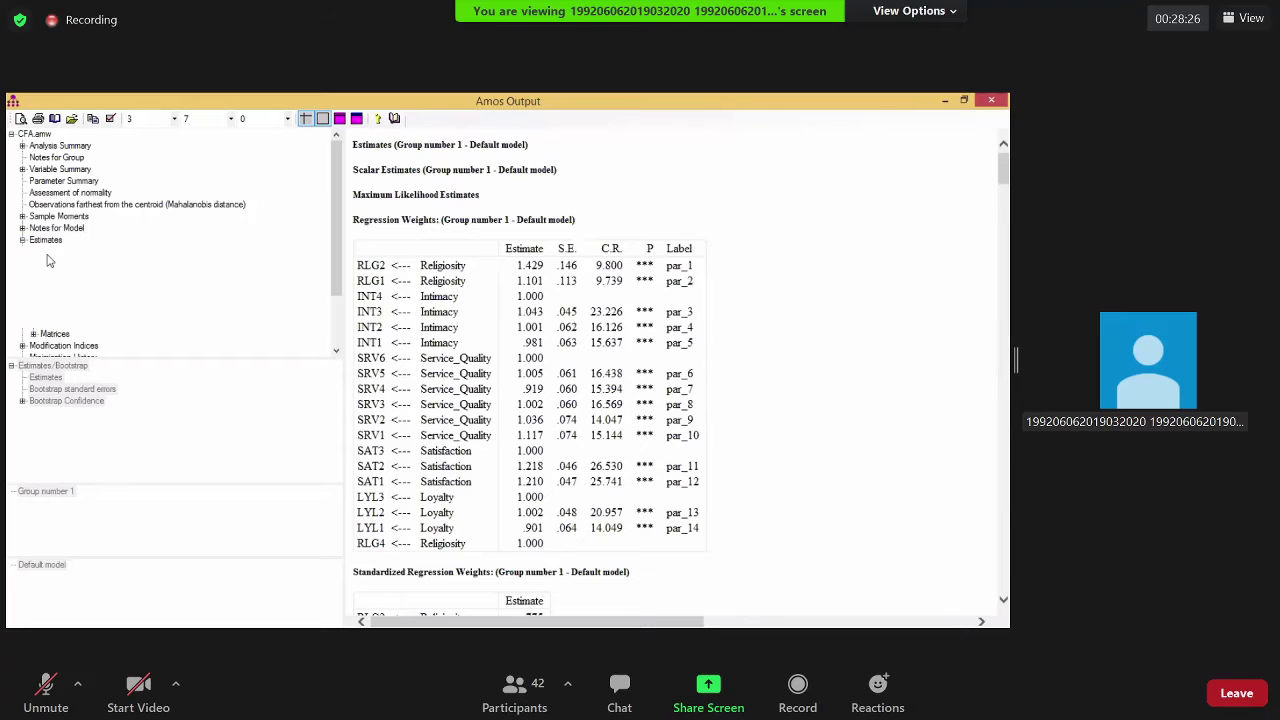
pyautogui.click(72, 298)
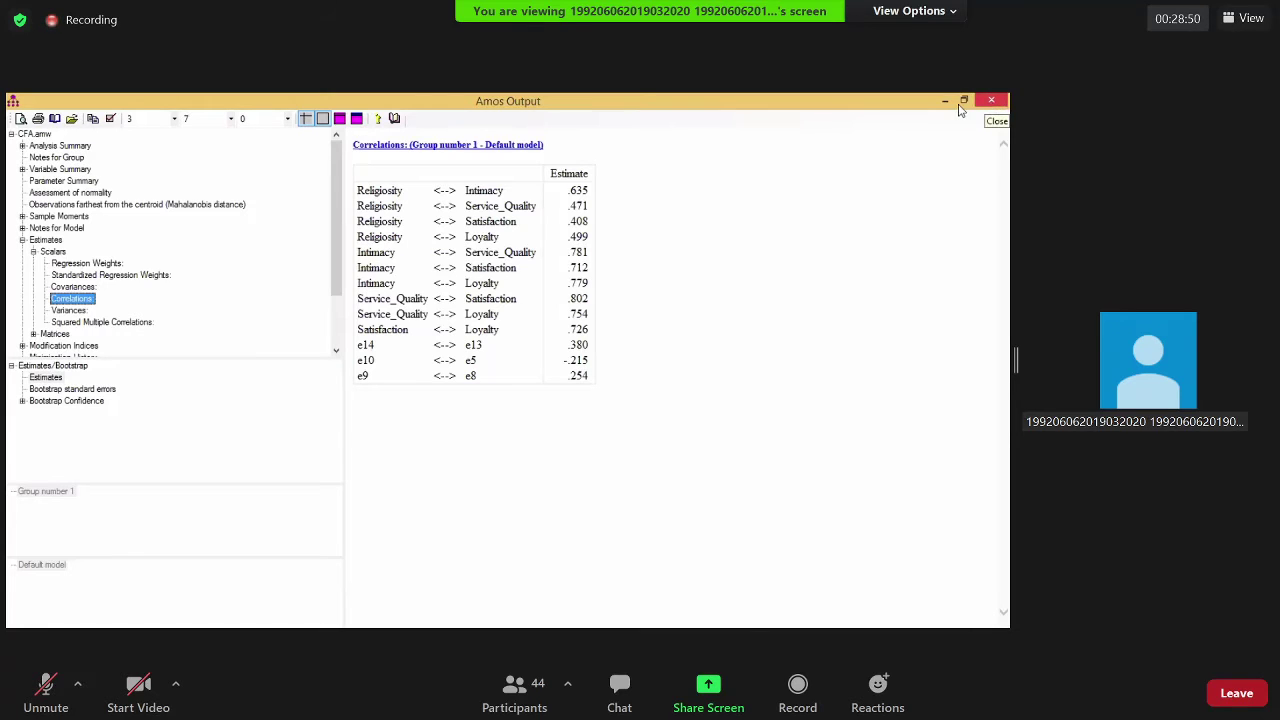
pyautogui.click(322, 122)
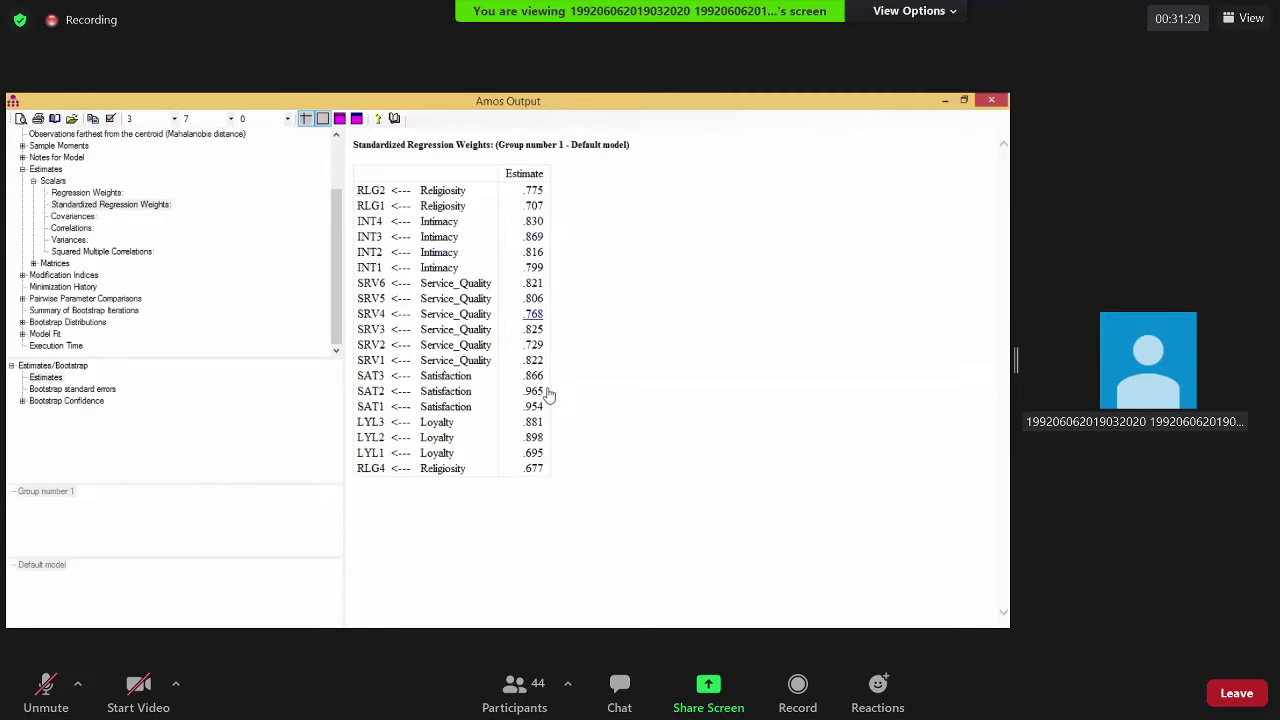
# Return to the correlations table and check the estimate between Service_Quality and Satisfaction
pyautogui.click(68, 228)
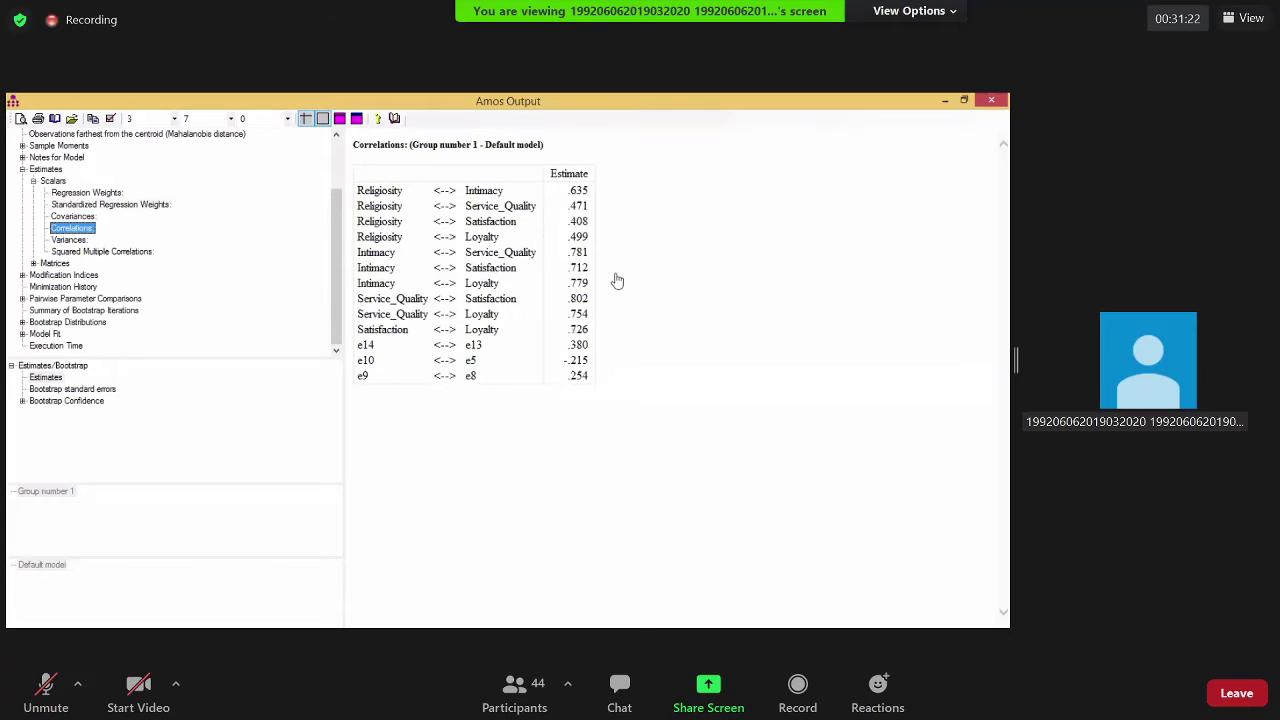
pyautogui.click(690, 311)
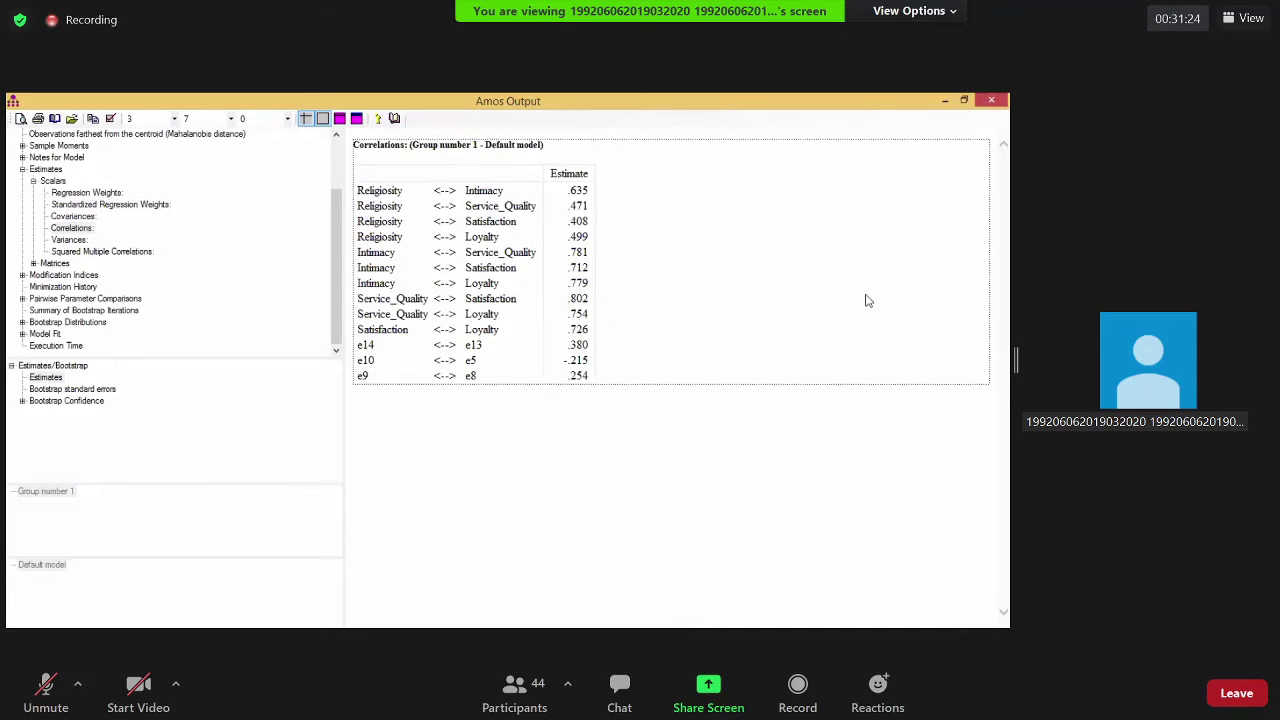
pyautogui.click(361, 300)
pyautogui.moveTo(542, 308); pyautogui.dragTo(584, 304)
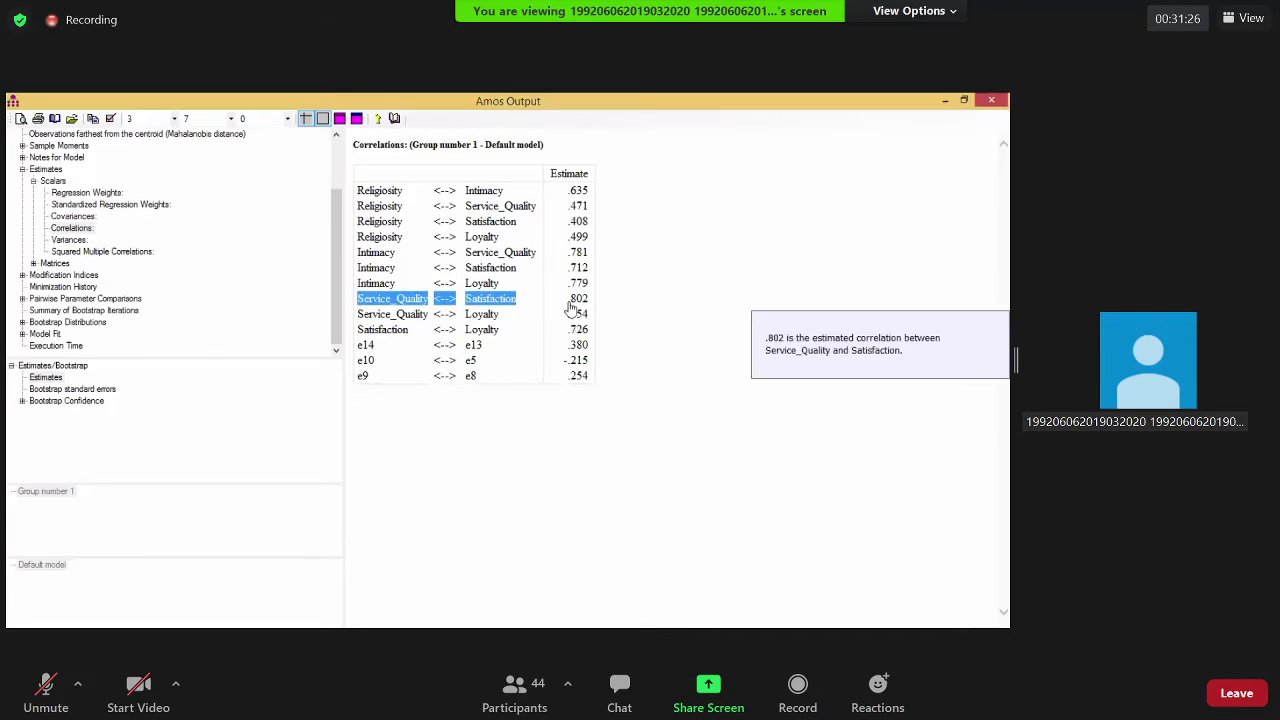
pyautogui.click(711, 441)
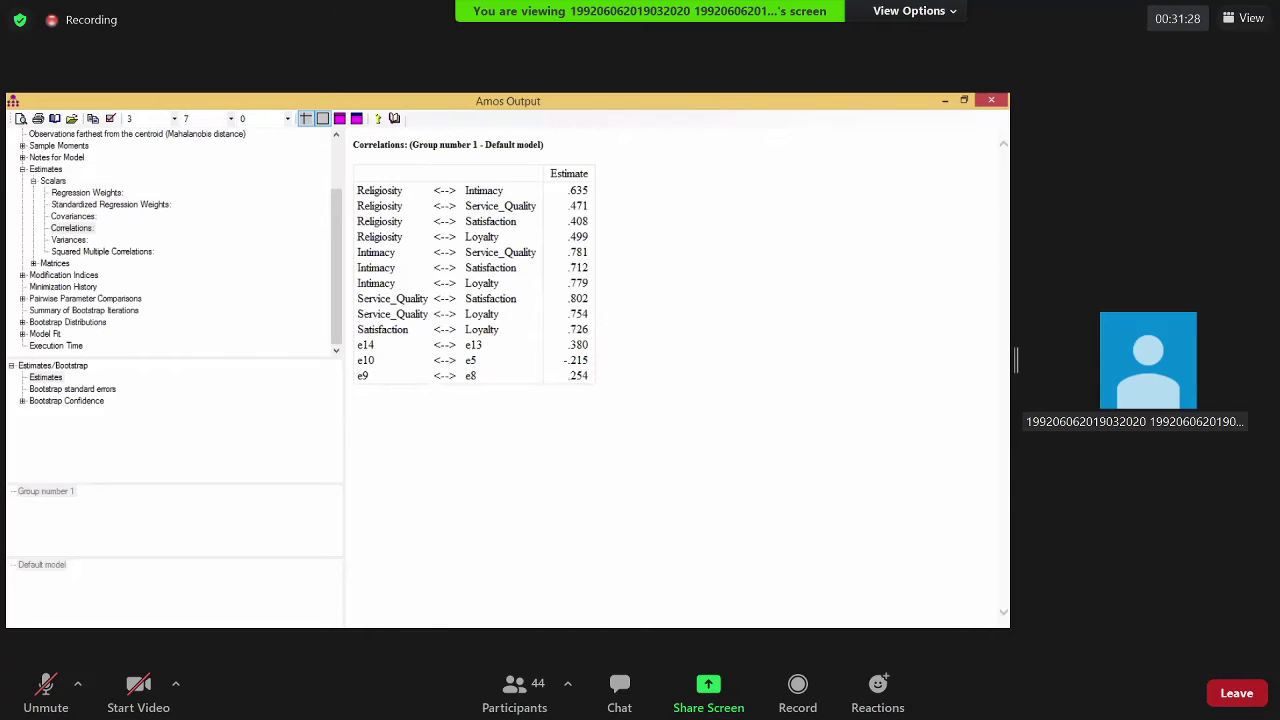
# Delete the covariance between e8 and e9 from the input path diagram and recalculate the estimates
pyautogui.hotkey('alt', 'Tab')
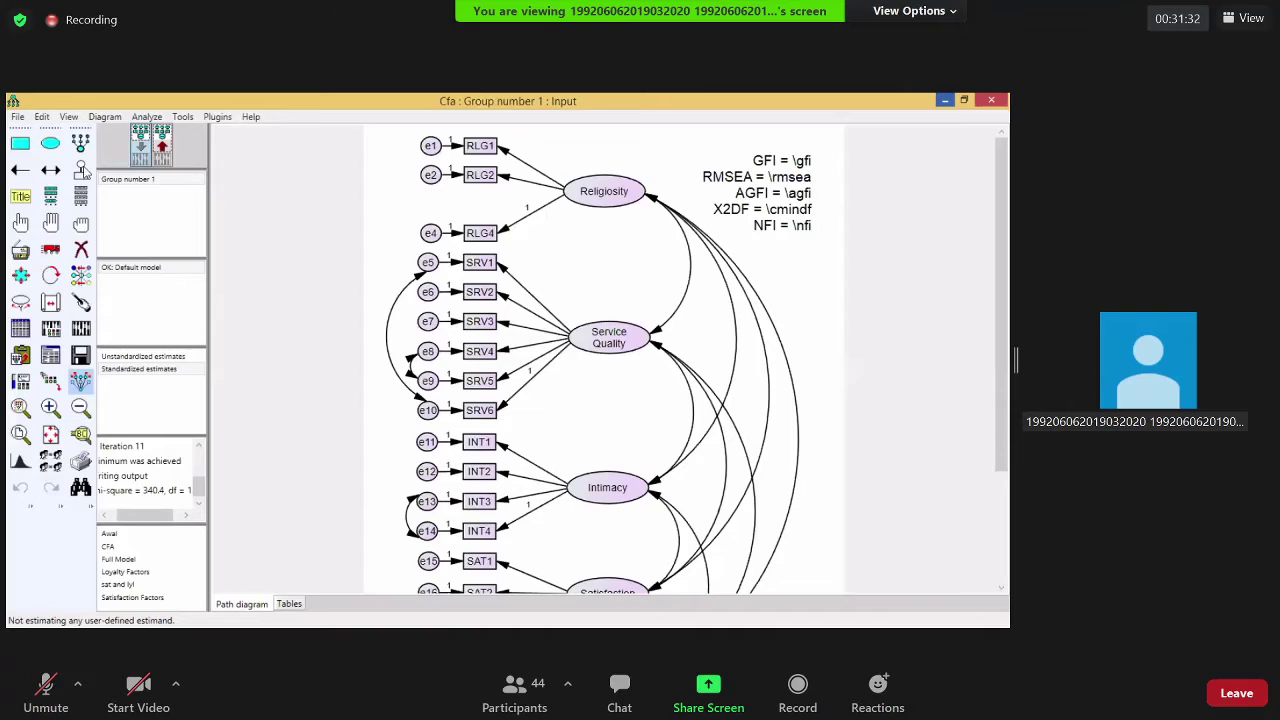
pyautogui.click(81, 249)
pyautogui.click(410, 376)
pyautogui.click(81, 328)
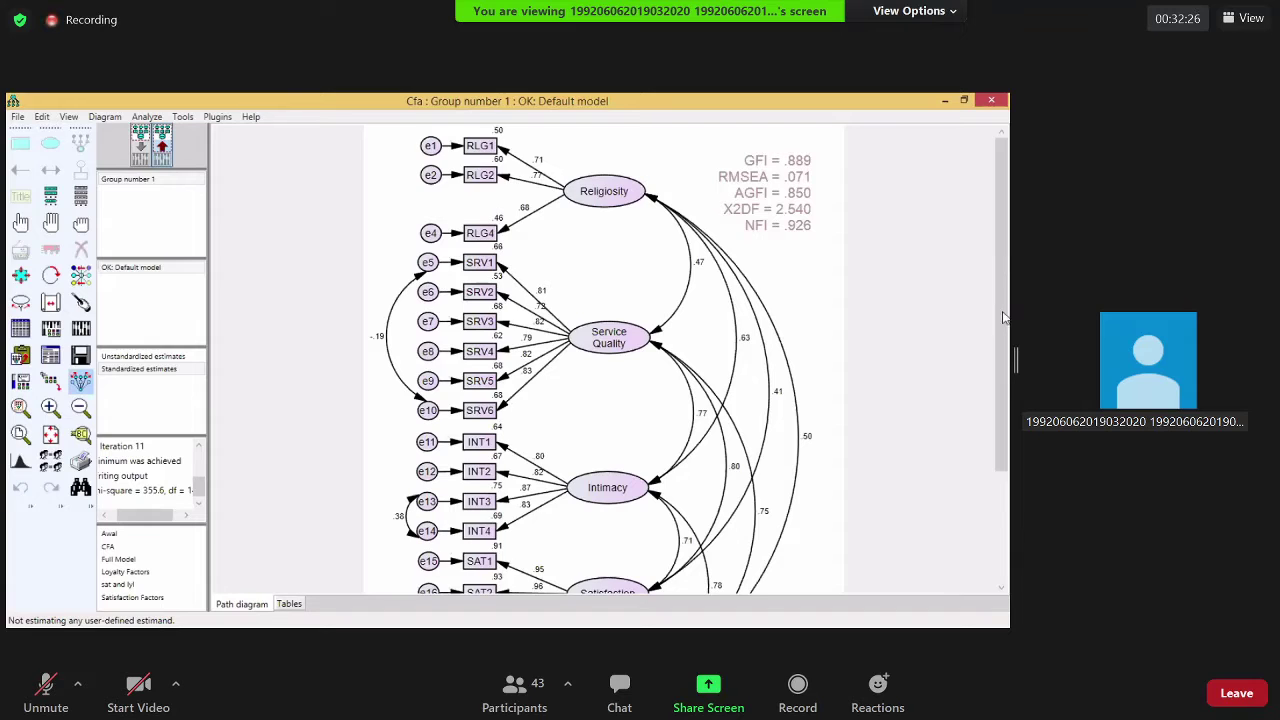
pyautogui.scroll(-2, 101, 392)
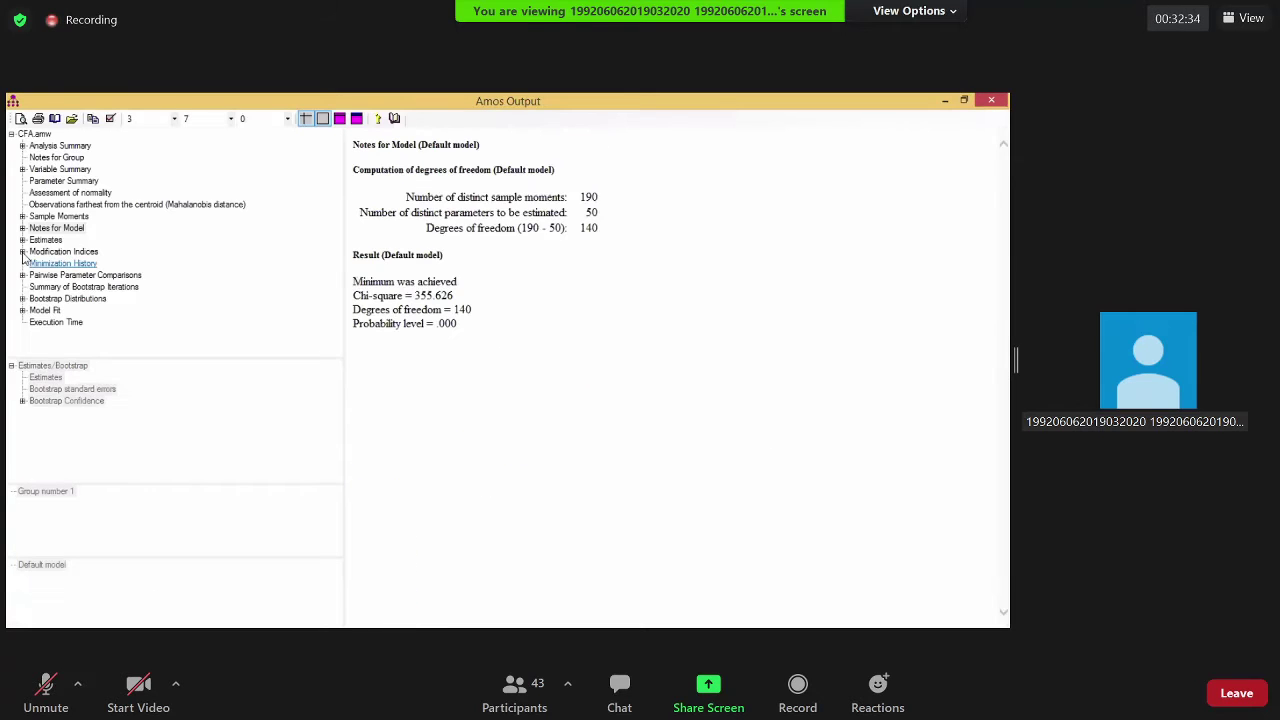
# Check the re-estimated model's correlations in the text output, then minimize the output window
pyautogui.click(46, 241)
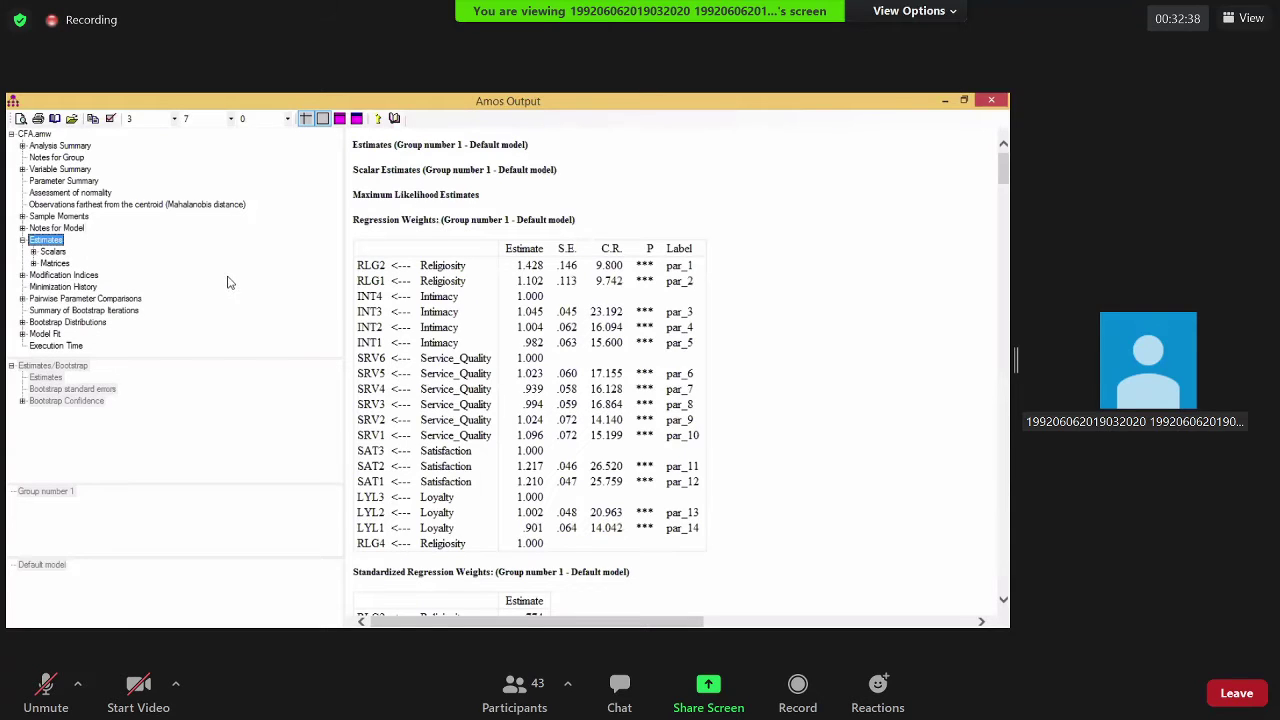
pyautogui.click(53, 252)
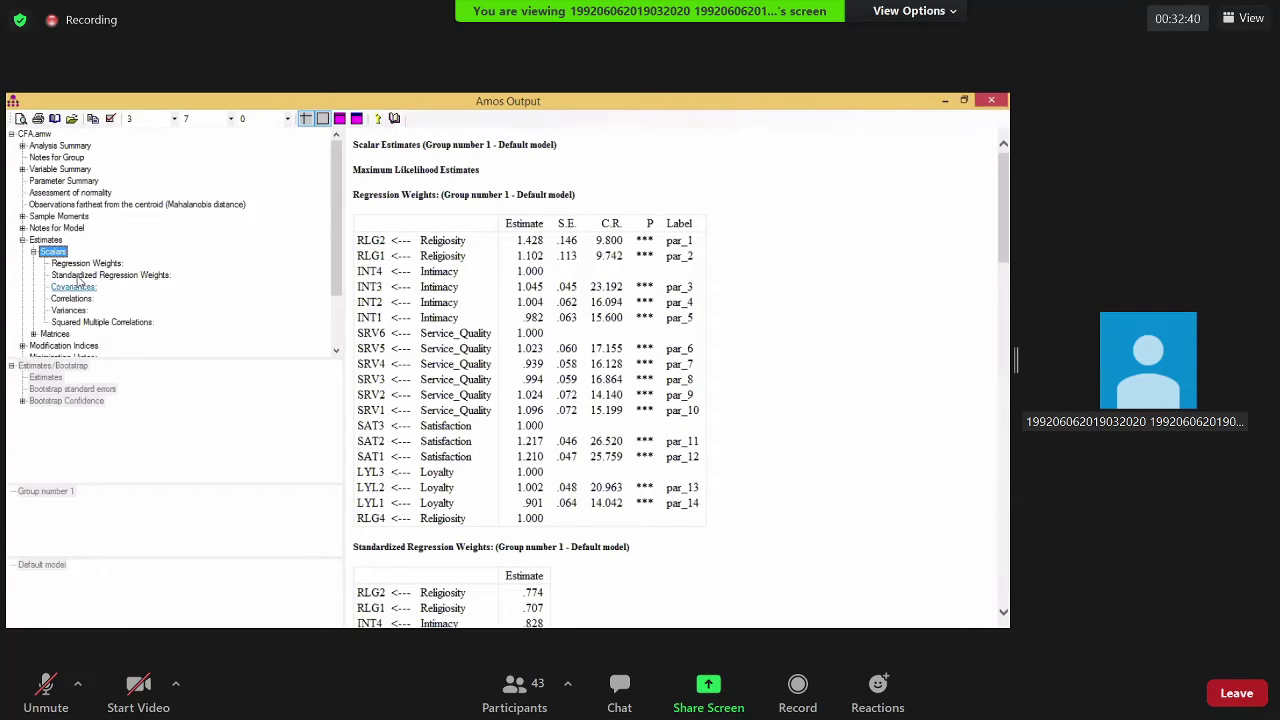
pyautogui.click(73, 299)
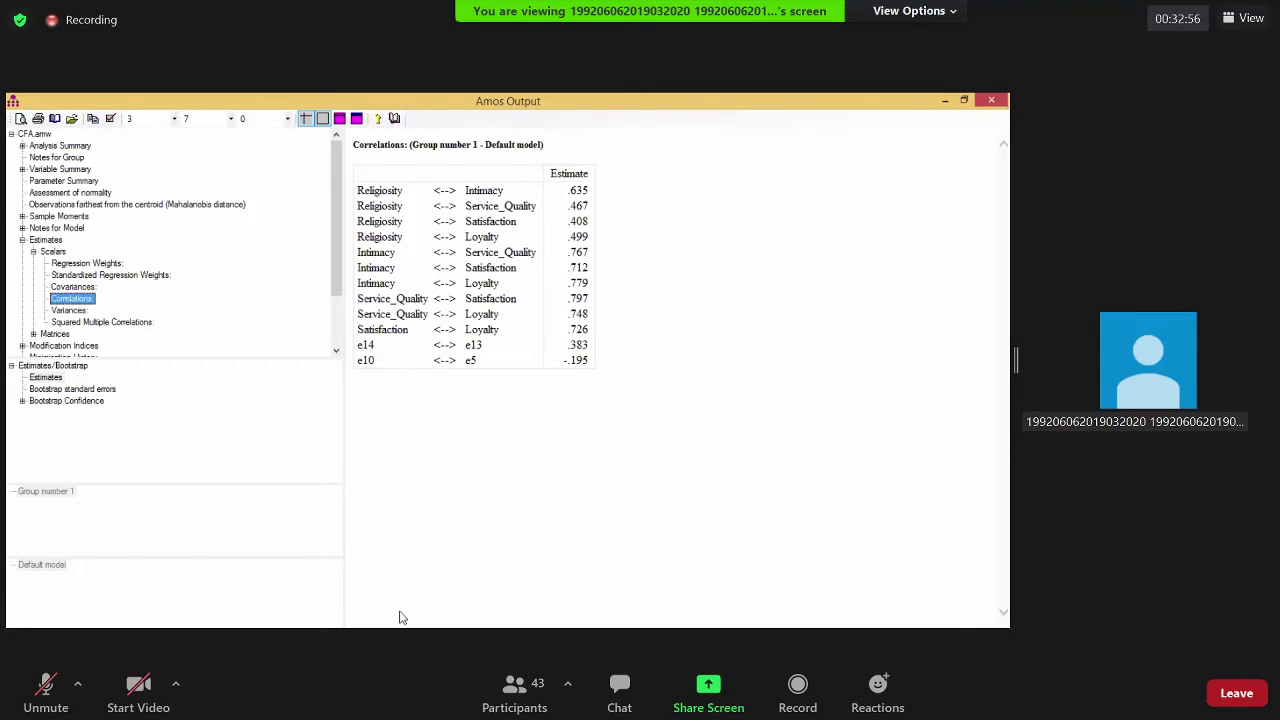
pyautogui.click(963, 101)
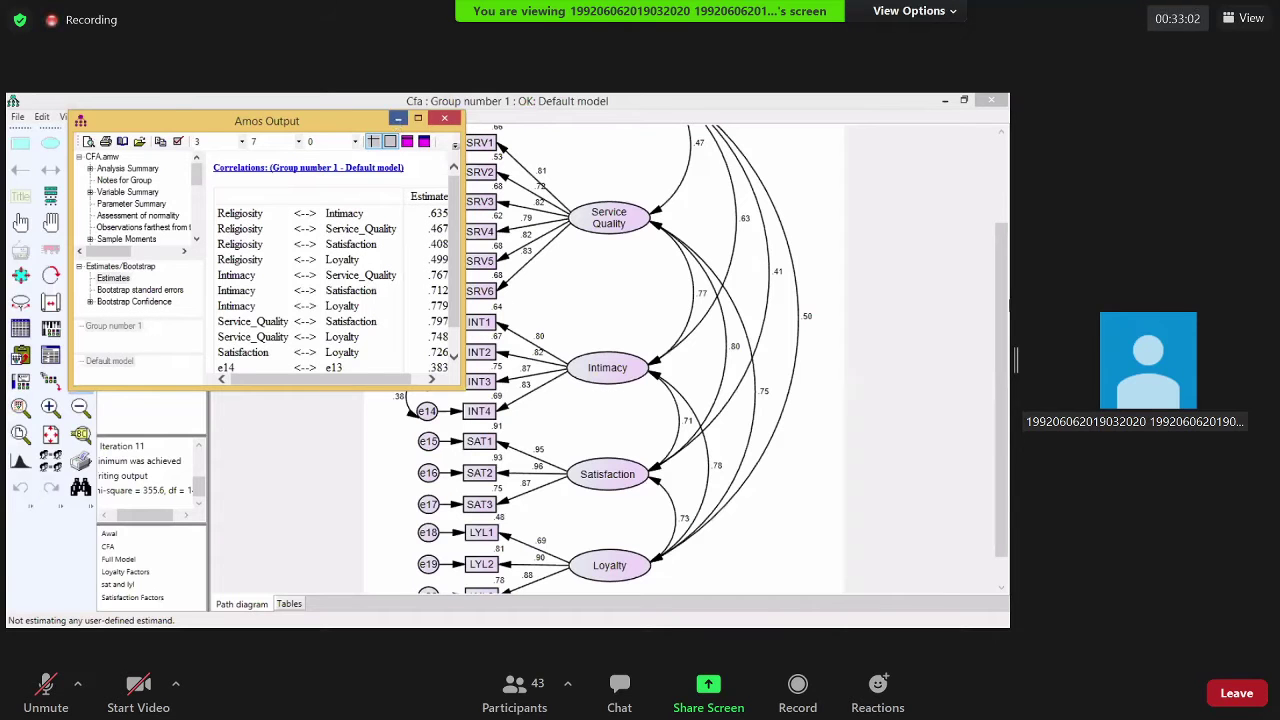
pyautogui.click(398, 118)
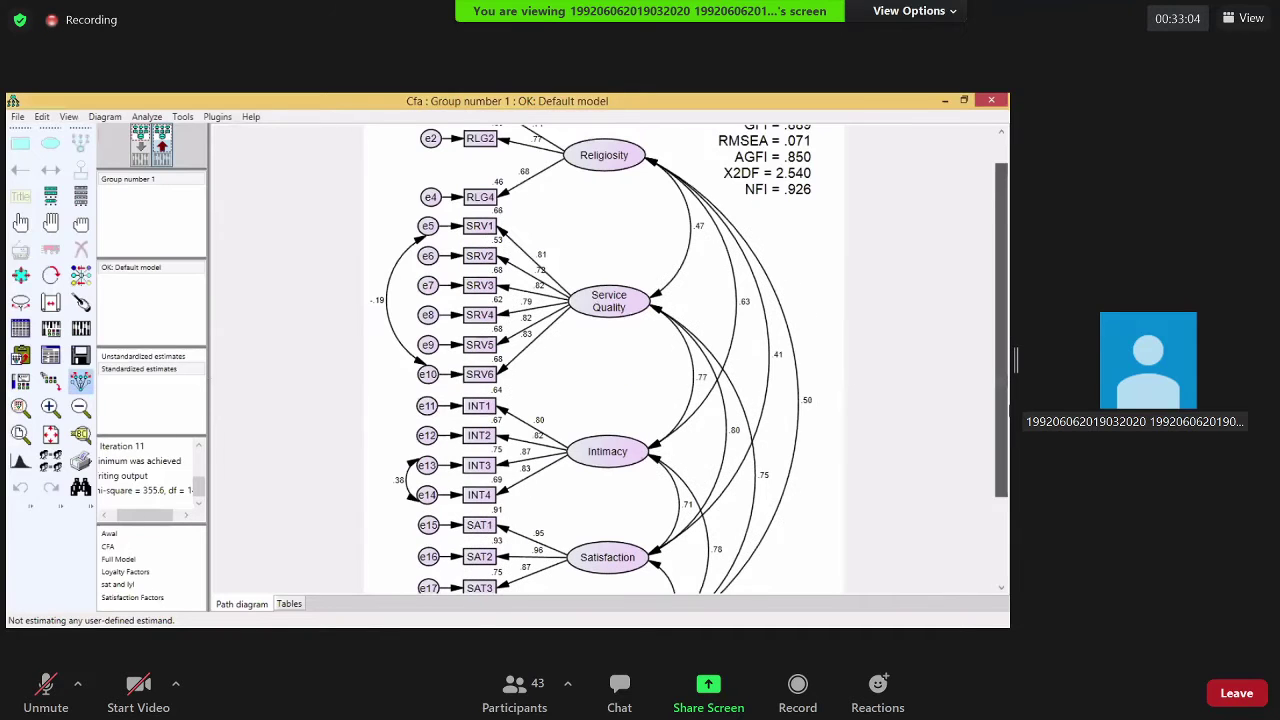
# Examine the standardized estimates and fit indices across the output path diagram without the e8–e9 covariance
pyautogui.scroll(-2, 600, 360)
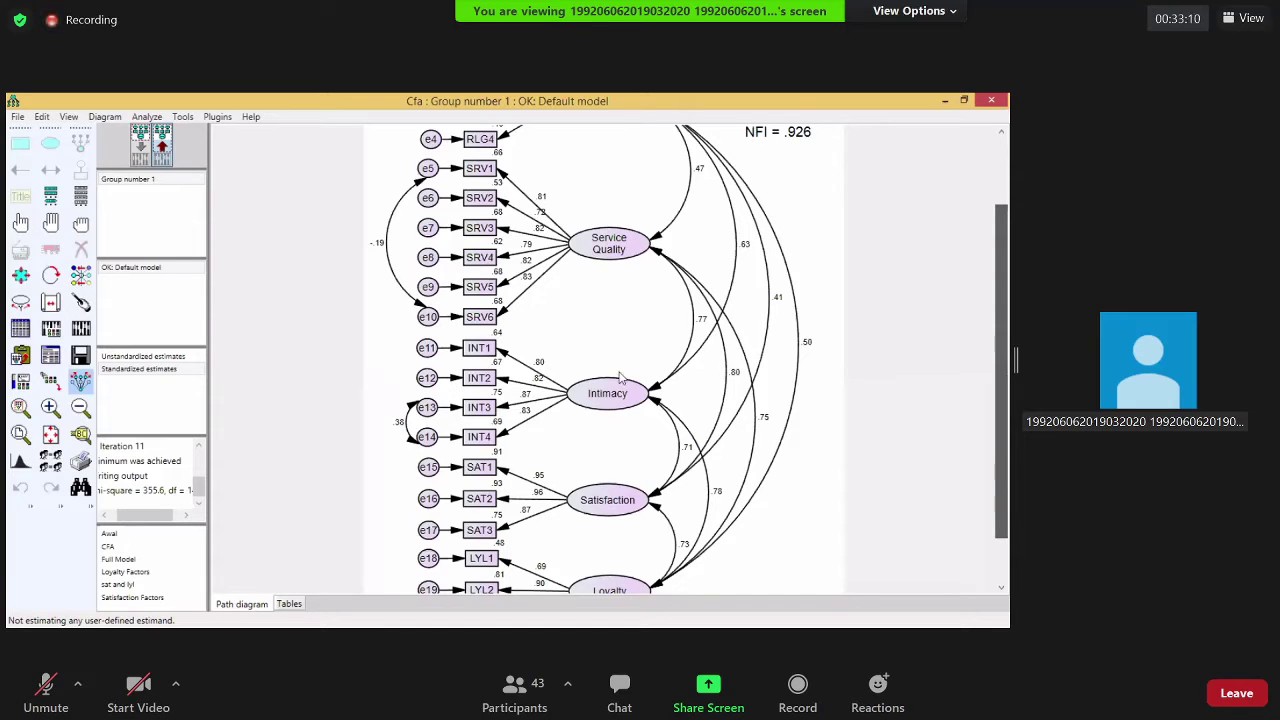
pyautogui.scroll(3, 364, 336)
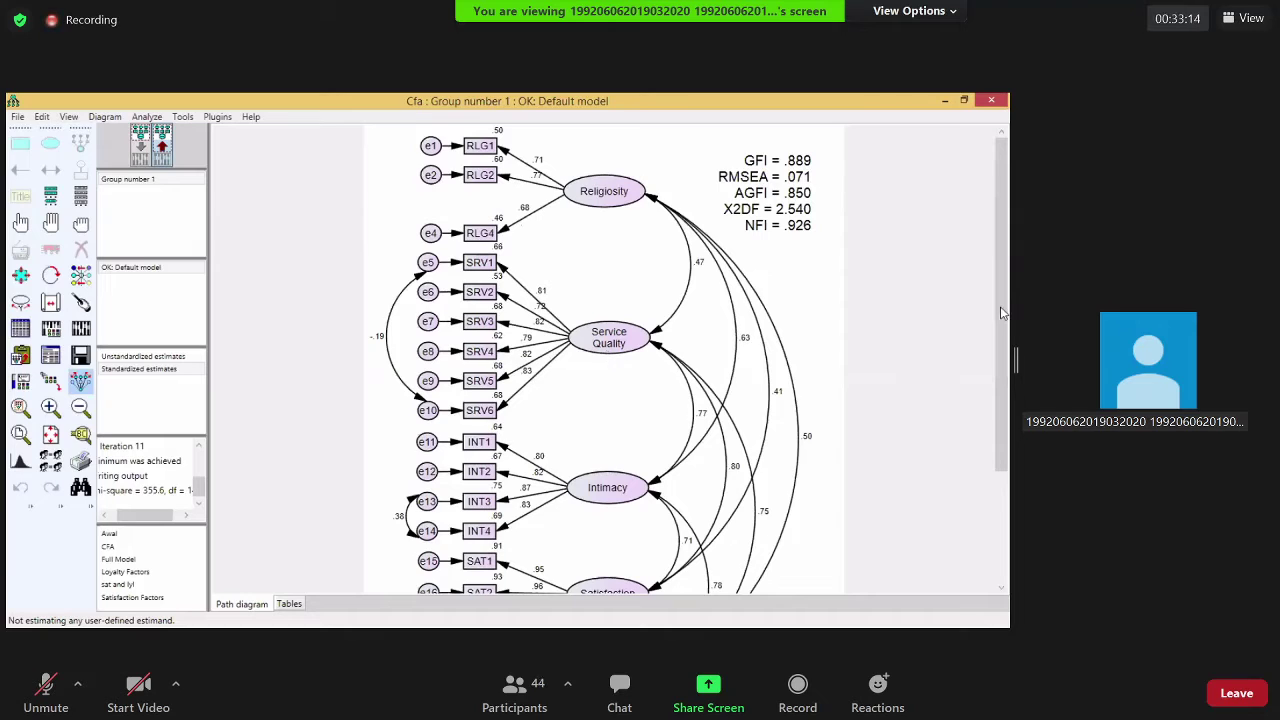
pyautogui.moveTo(1001, 308); pyautogui.dragTo(1003, 333)
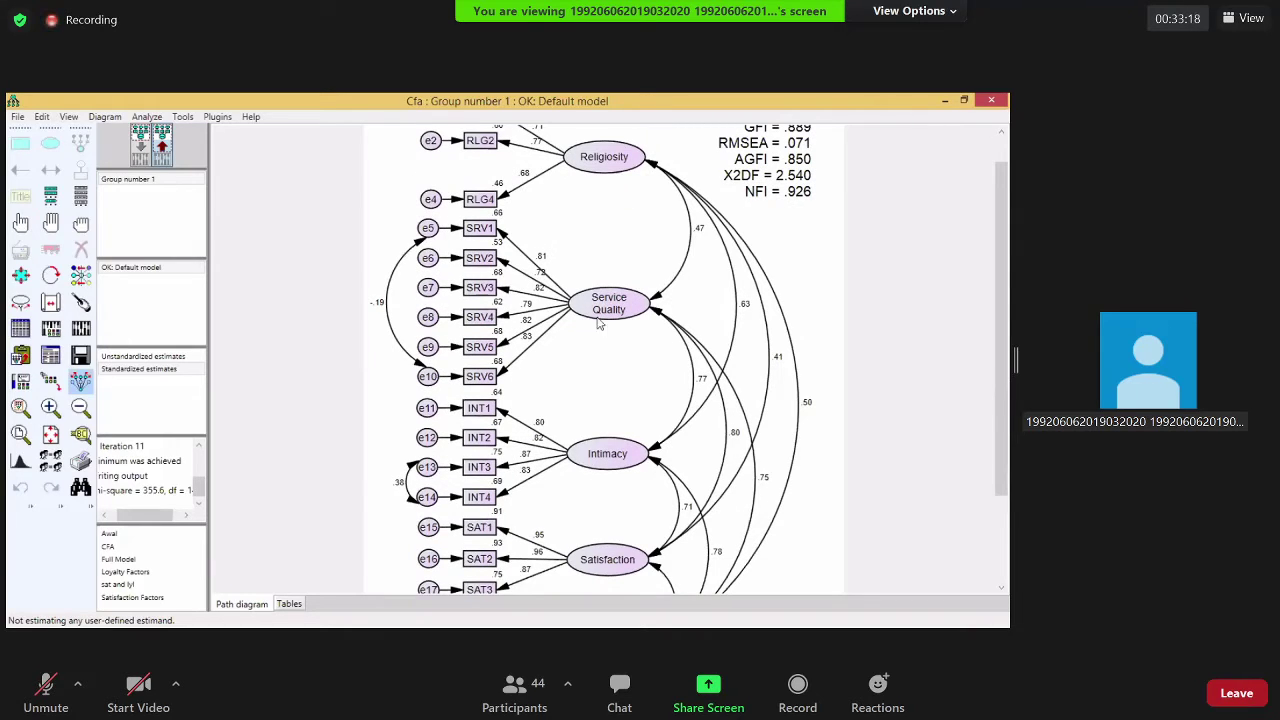
pyautogui.scroll(-1, 660, 341)
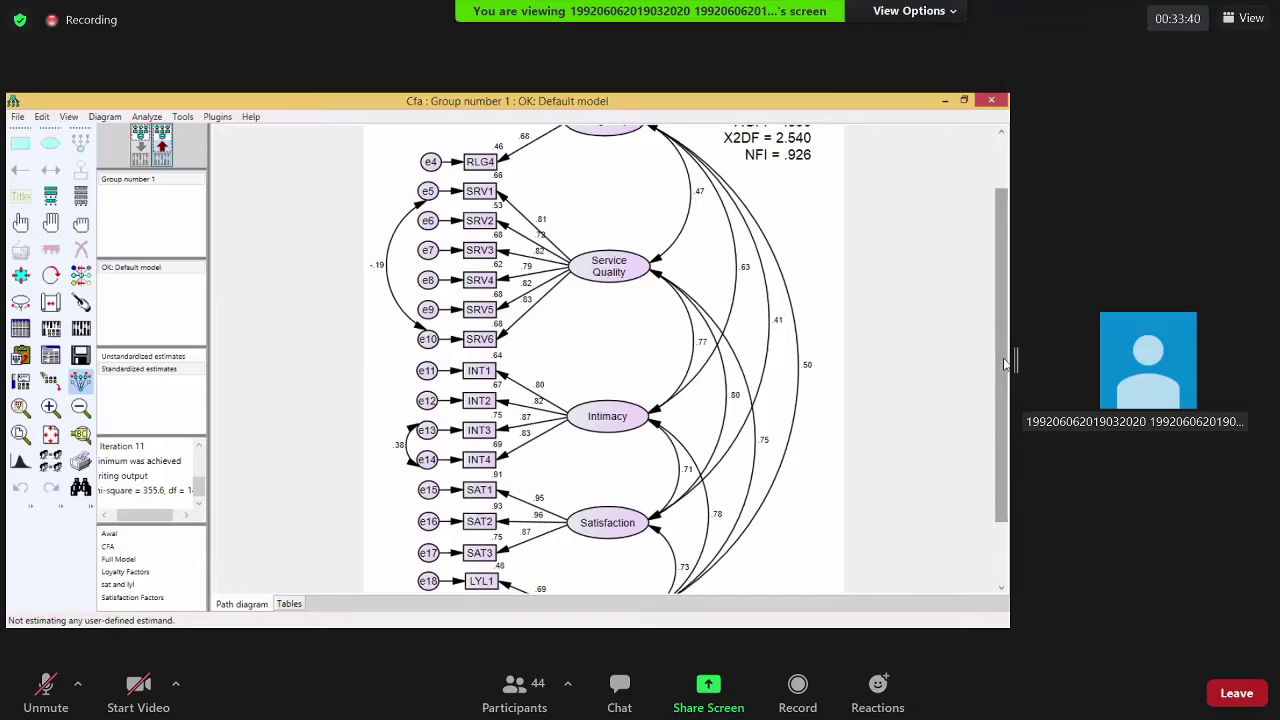
pyautogui.scroll(-1, 1005, 363)
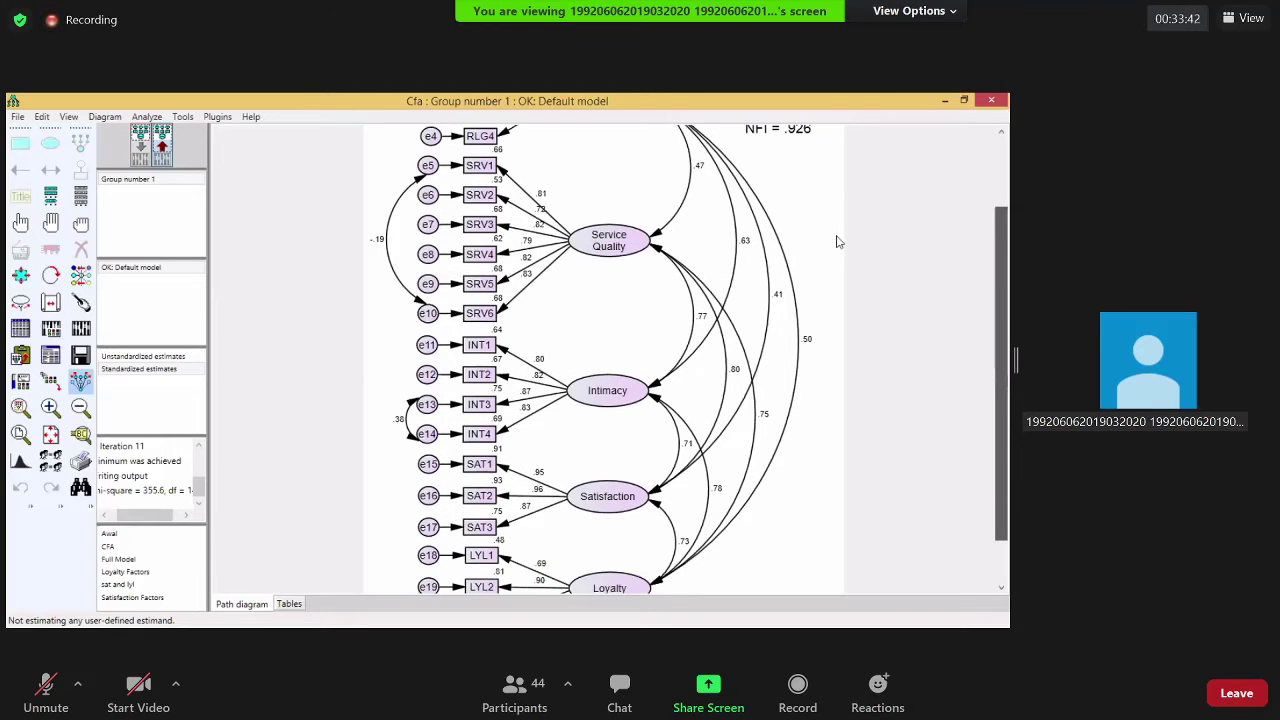
pyautogui.scroll(3, 838, 241)
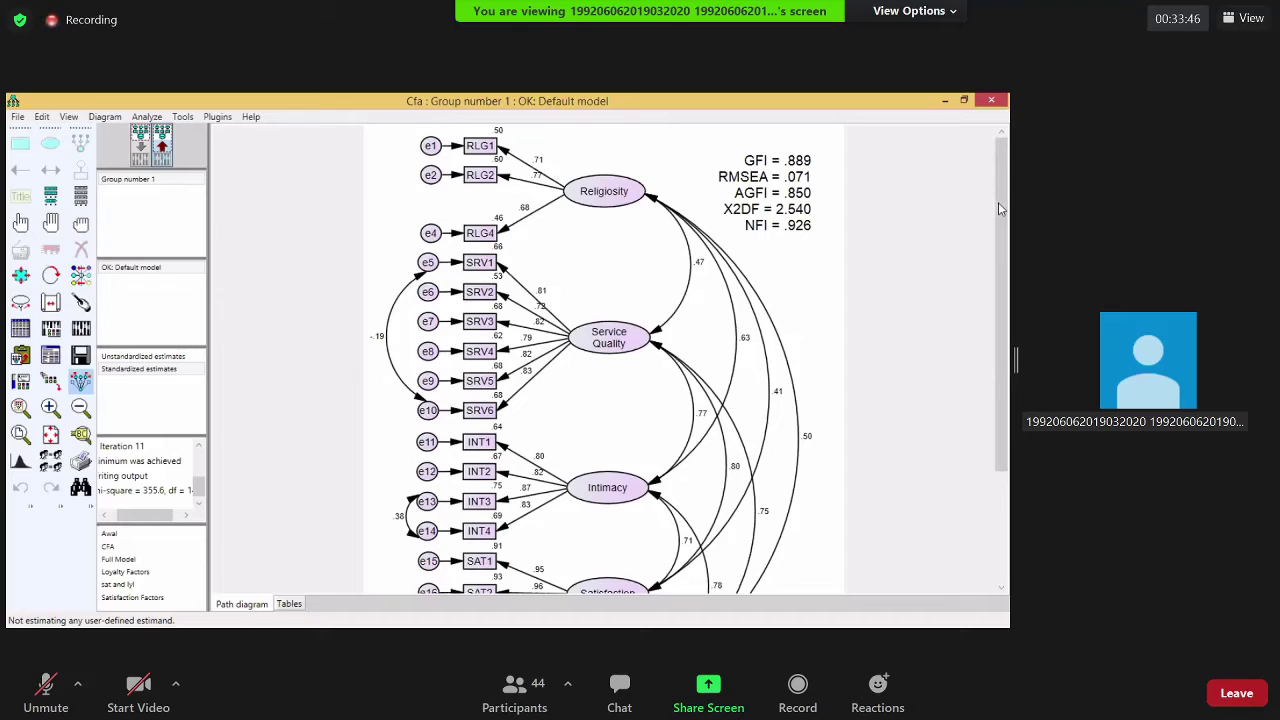
pyautogui.scroll(-1, 998, 208)
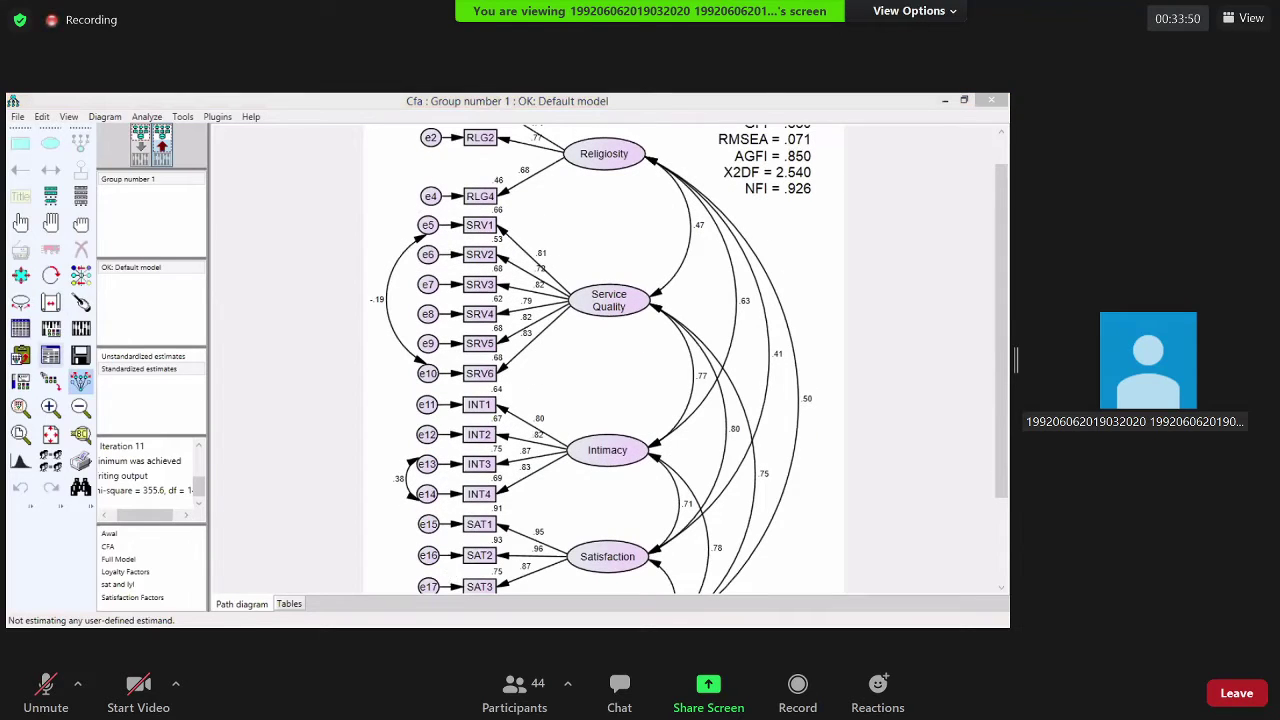
# Display the covariance modification indices in the text output and move its window clear of the path diagram
pyautogui.click(45, 362)
pyautogui.press('F10')
pyautogui.scroll(-1, 157, 222)
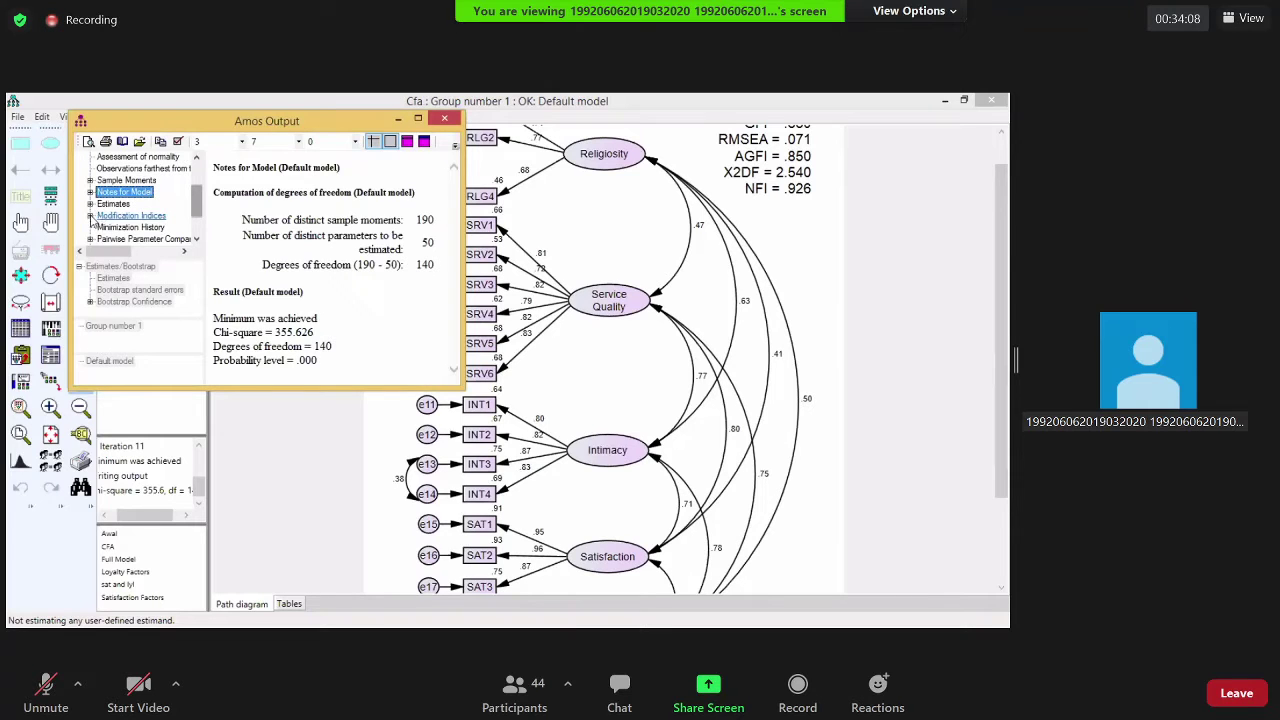
pyautogui.click(92, 217)
pyautogui.click(90, 216)
pyautogui.click(140, 216)
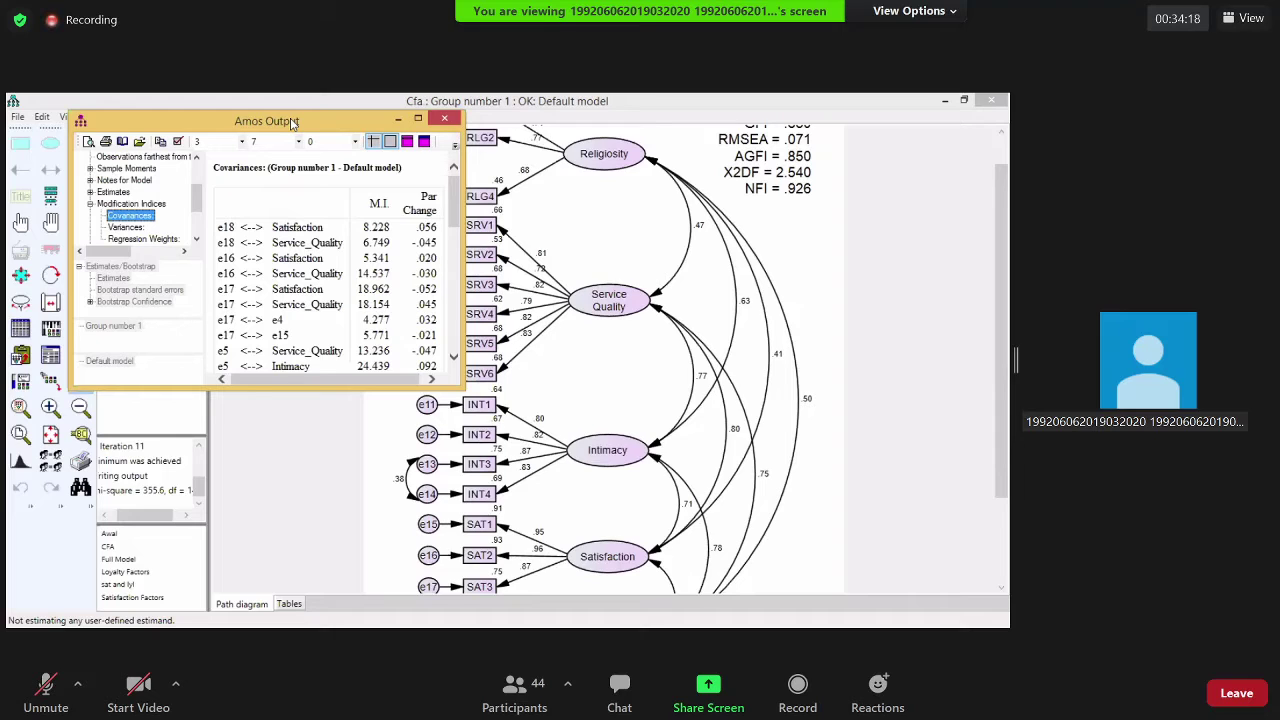
pyautogui.moveTo(267, 121); pyautogui.dragTo(182, 98)
pyautogui.moveTo(379, 365); pyautogui.dragTo(385, 366)
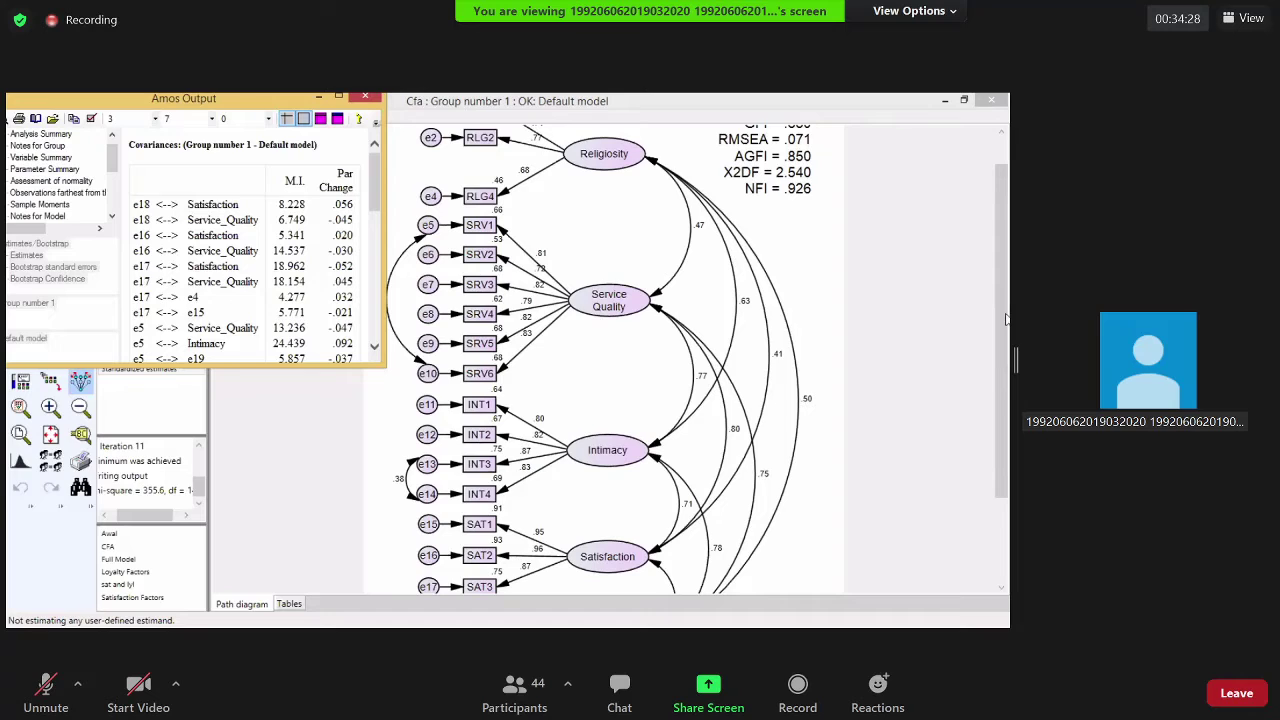
# Compare the error terms and factor paths in the lower part of the path diagram with the modification indices
pyautogui.moveTo(1003, 319); pyautogui.dragTo(1003, 358)
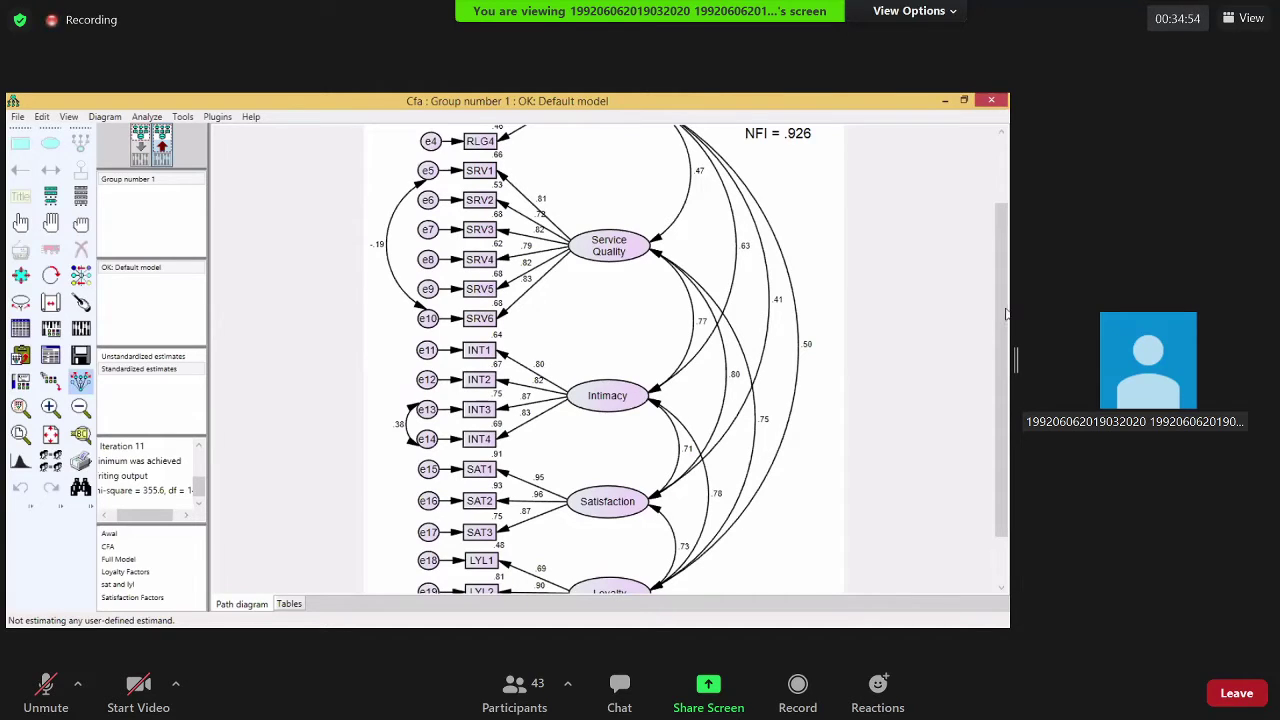
pyautogui.moveTo(1009, 235); pyautogui.dragTo(1009, 222)
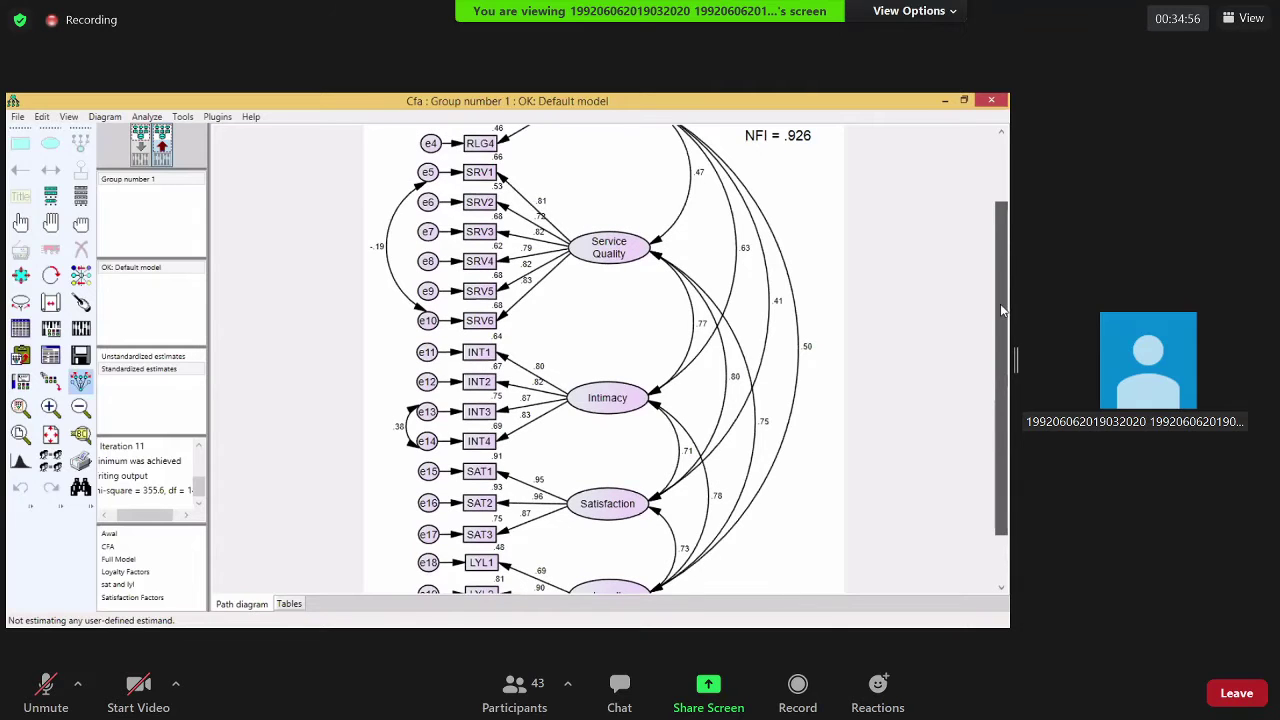
pyautogui.moveTo(1003, 310); pyautogui.dragTo(1003, 320)
pyautogui.scroll(-1, 426, 506)
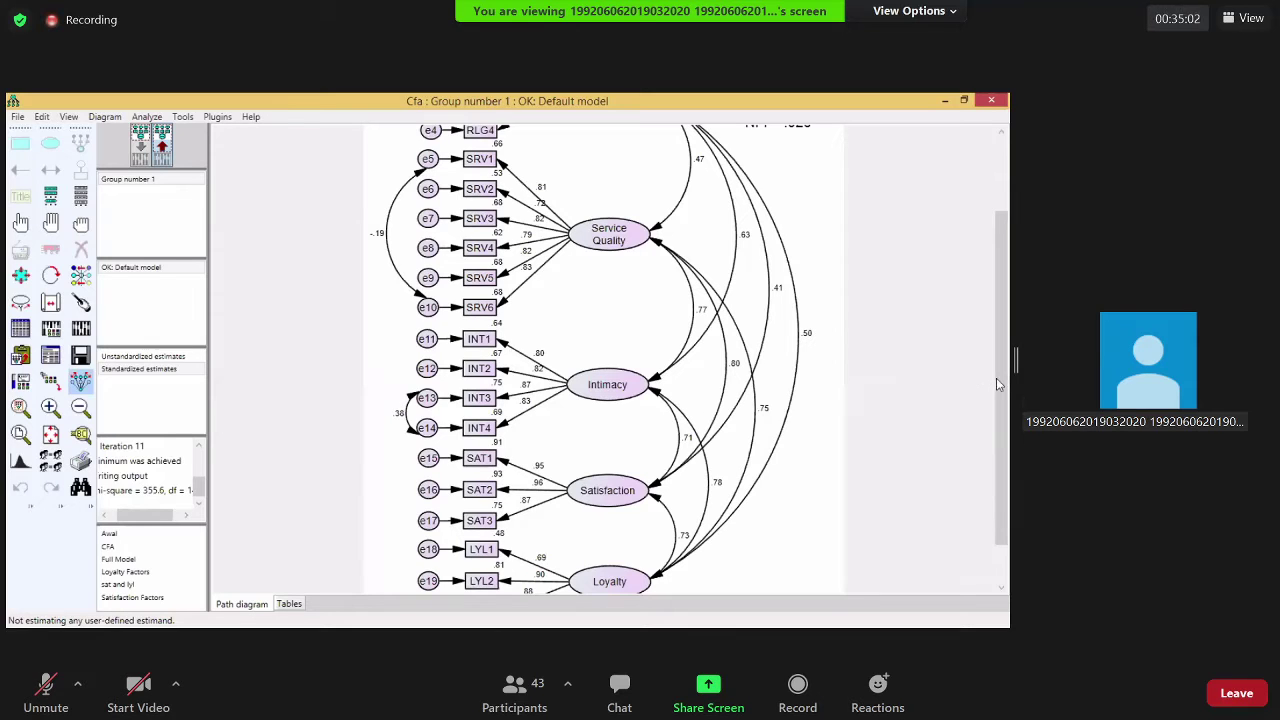
# Review the fit indices and standardized factor correlations from Religiosity down to Loyalty in the output path diagram
pyautogui.scroll(2, 614, 211)
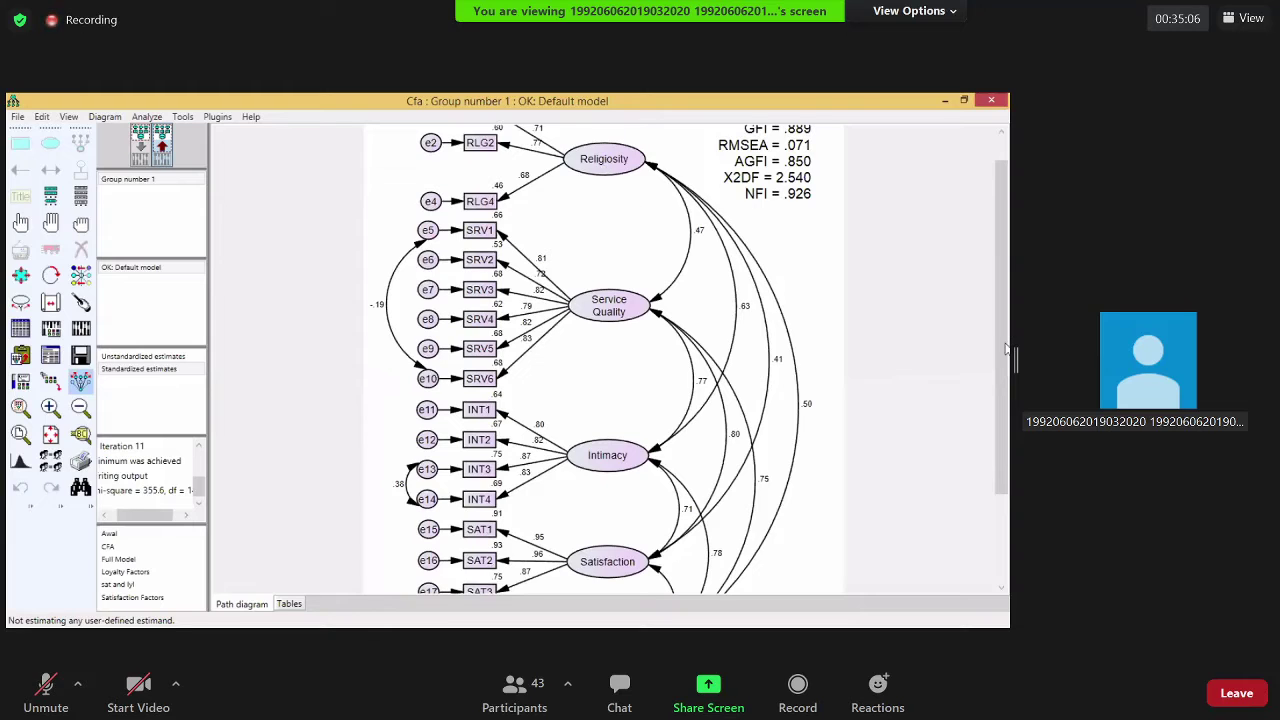
pyautogui.moveTo(1004, 348); pyautogui.dragTo(970, 470)
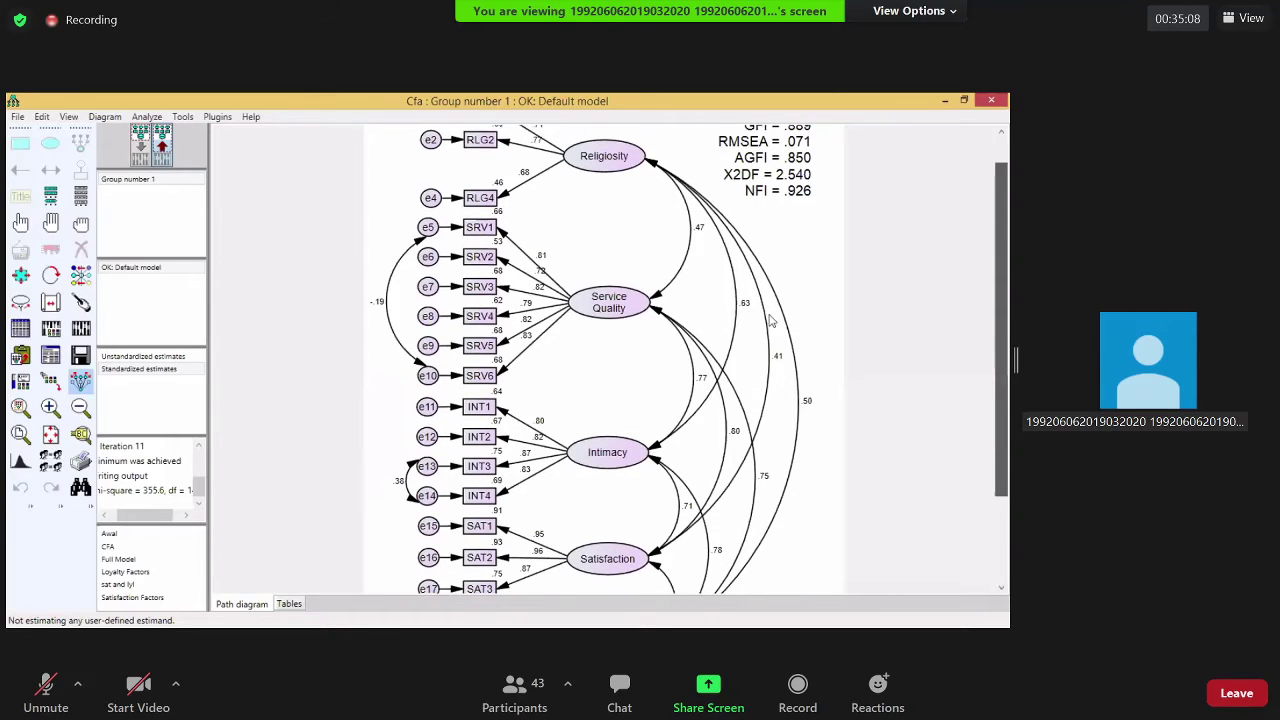
pyautogui.scroll(-3, 333, 395)
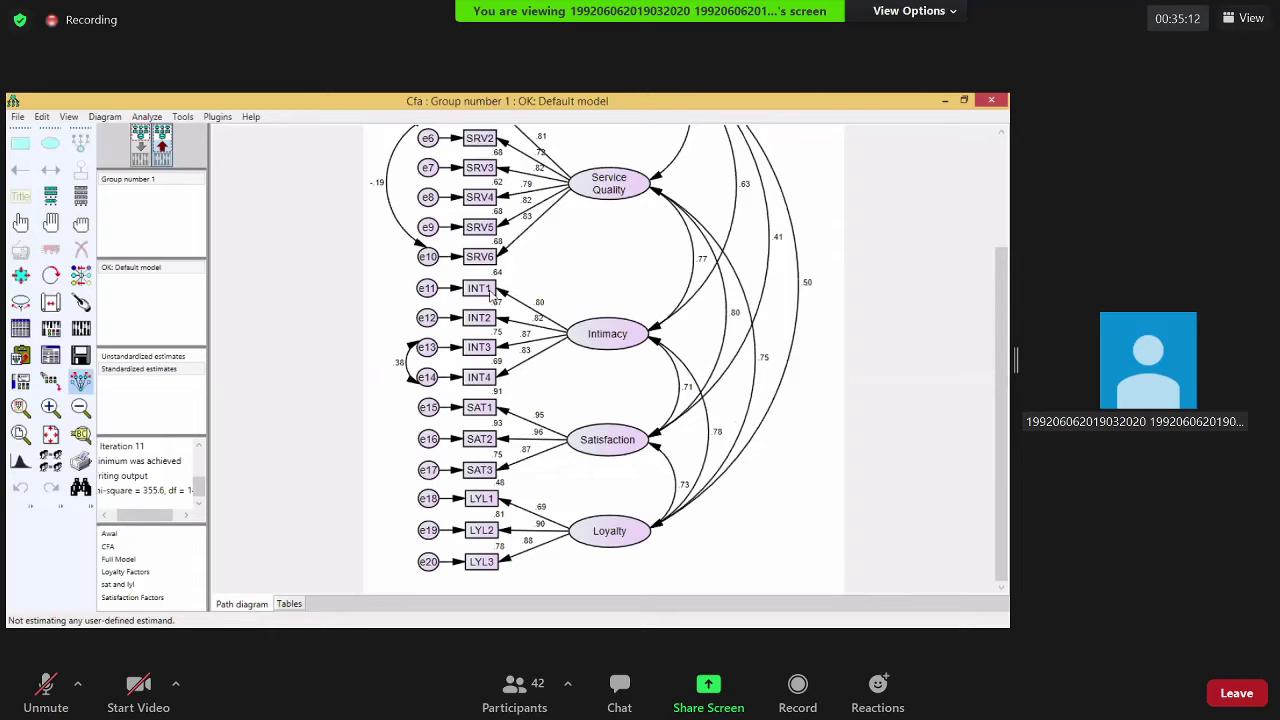
# Bring back the text output and survey the full list of covariance modification indices in both directions
pyautogui.hotkey('alt', 'Tab')
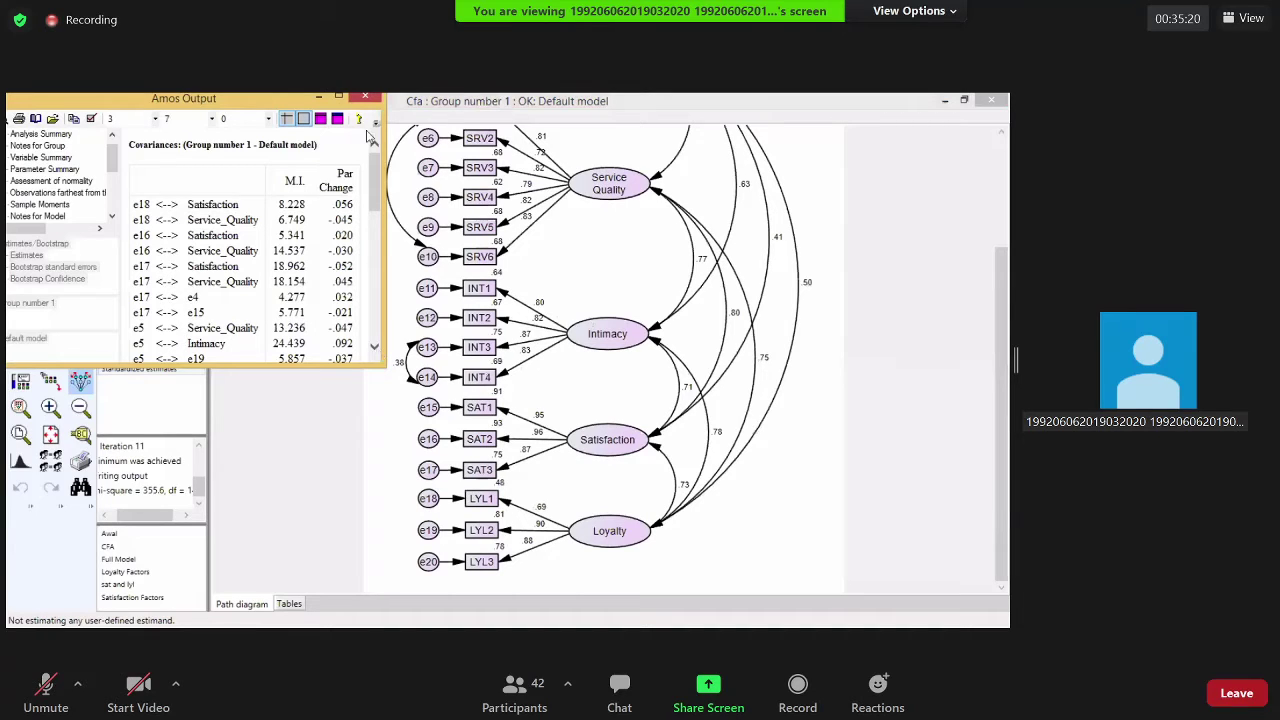
pyautogui.scroll(-5, 374, 148)
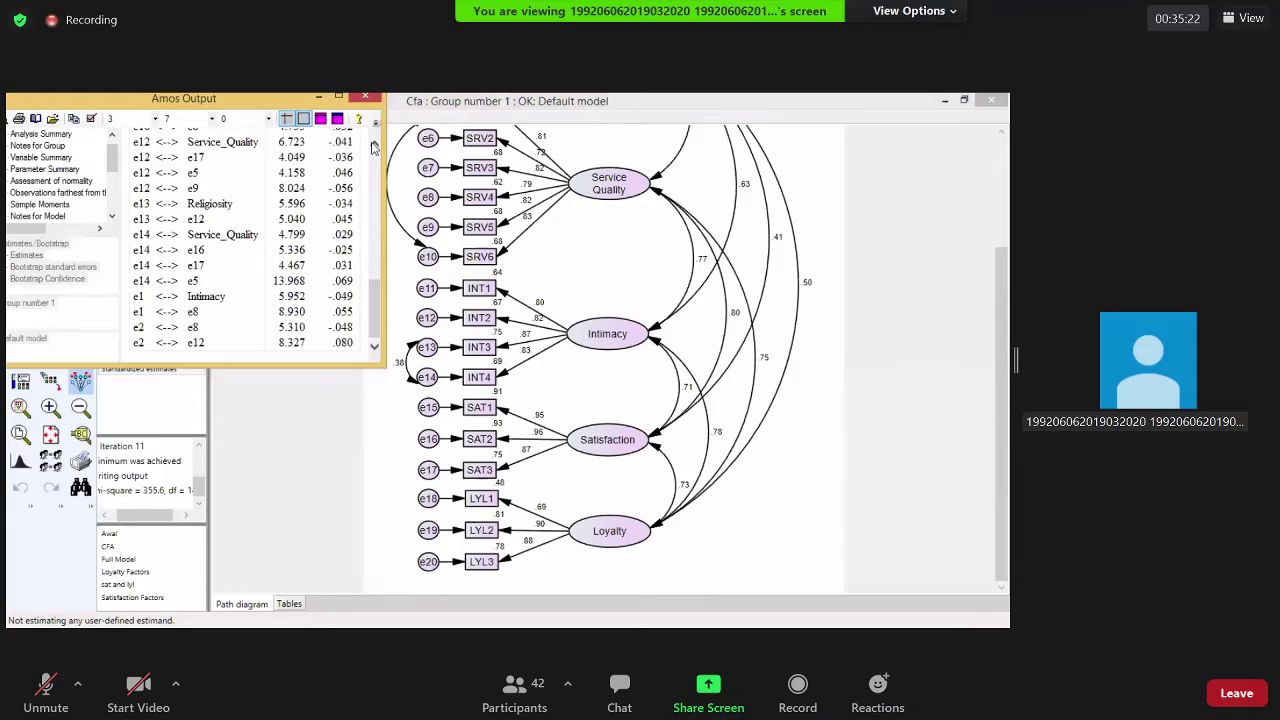
pyautogui.scroll(1, 374, 148)
pyautogui.scroll(3, 373, 148)
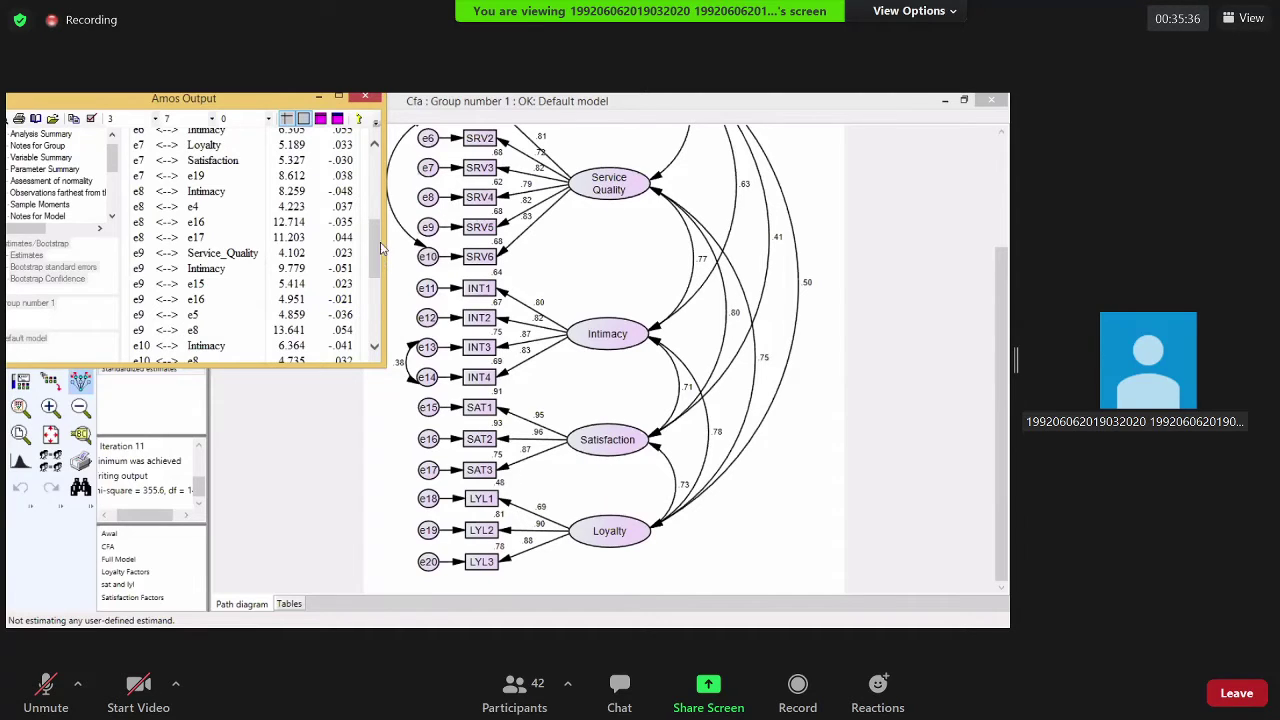
pyautogui.scroll(3, 380, 248)
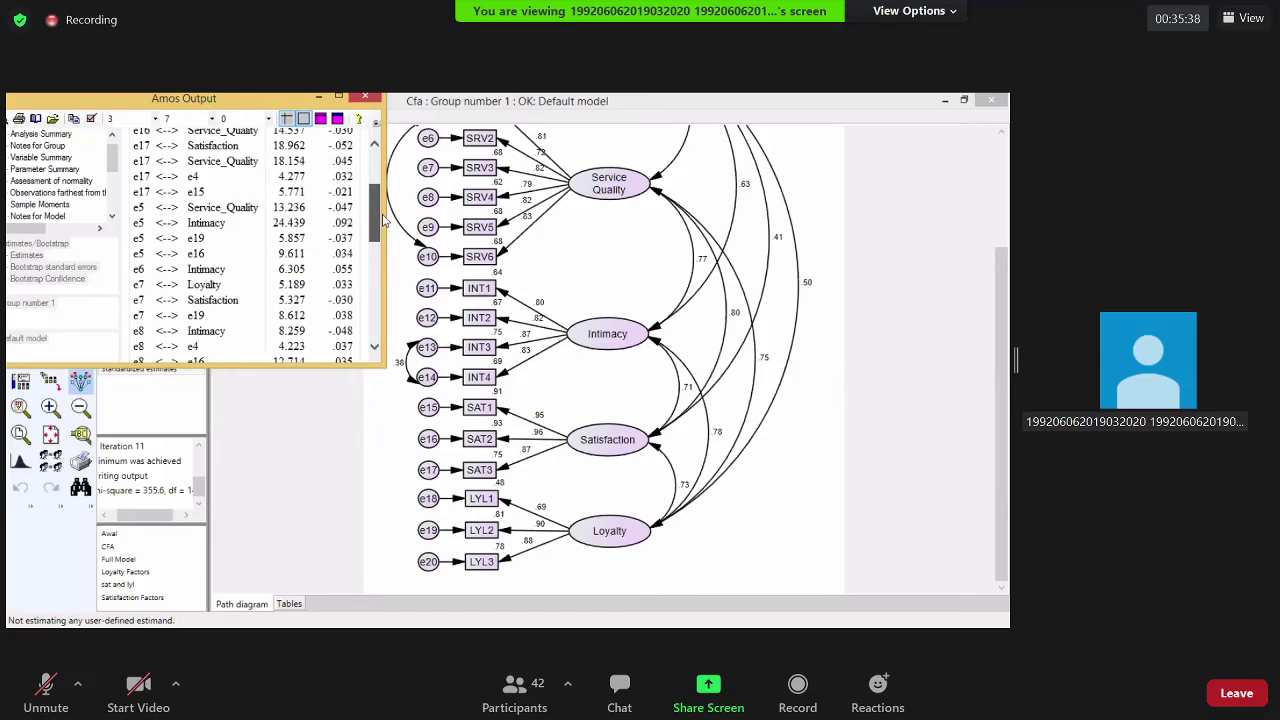
pyautogui.scroll(1, 383, 222)
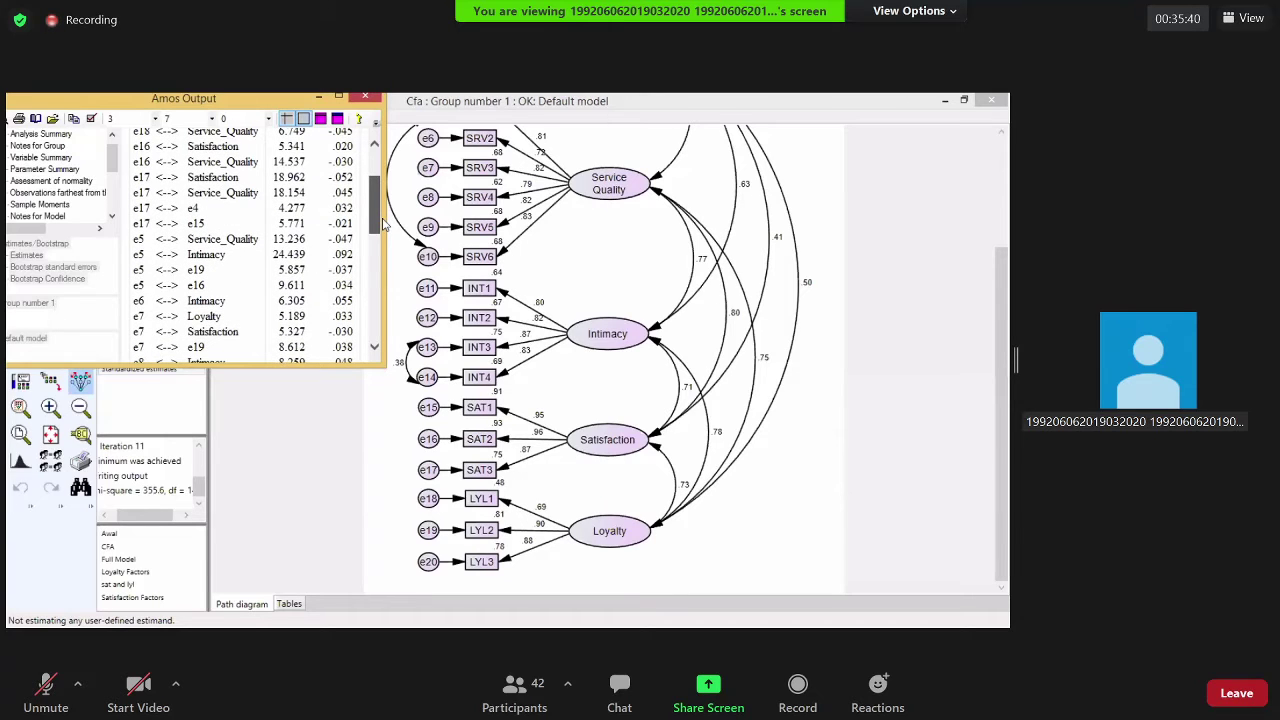
pyautogui.scroll(-1, 380, 235)
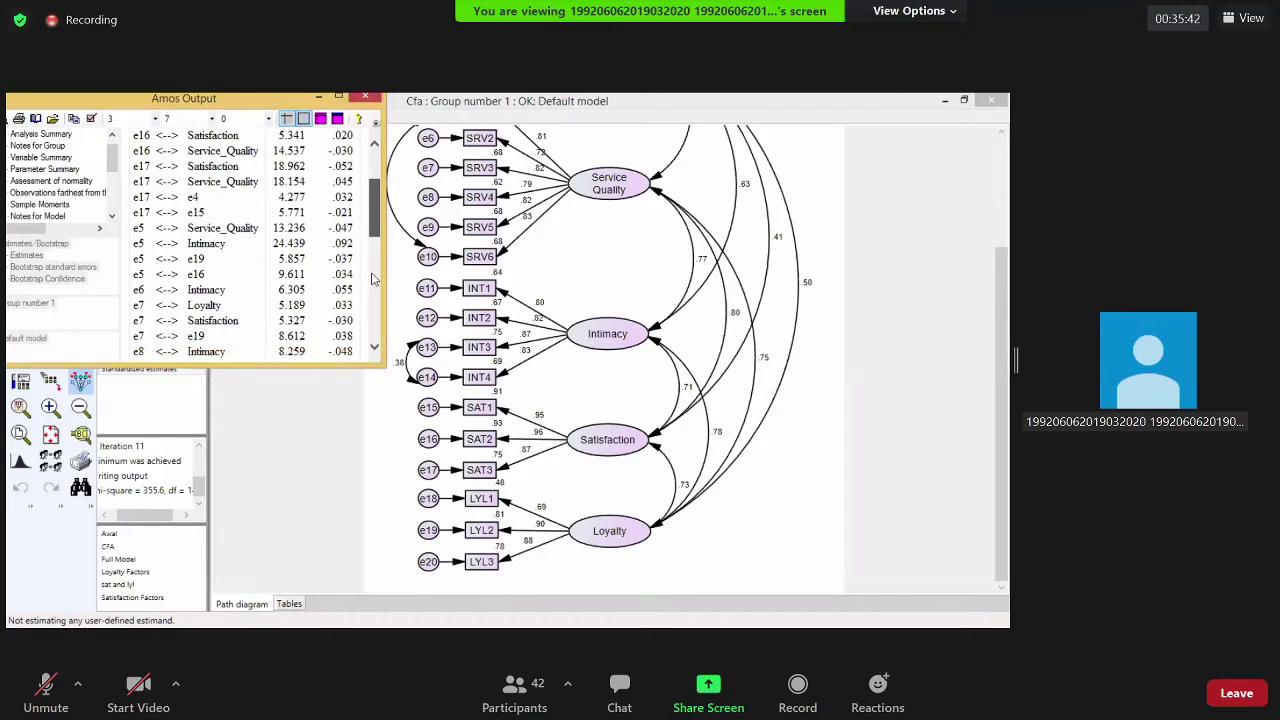
pyautogui.scroll(-2, 372, 279)
pyautogui.scroll(1, 377, 280)
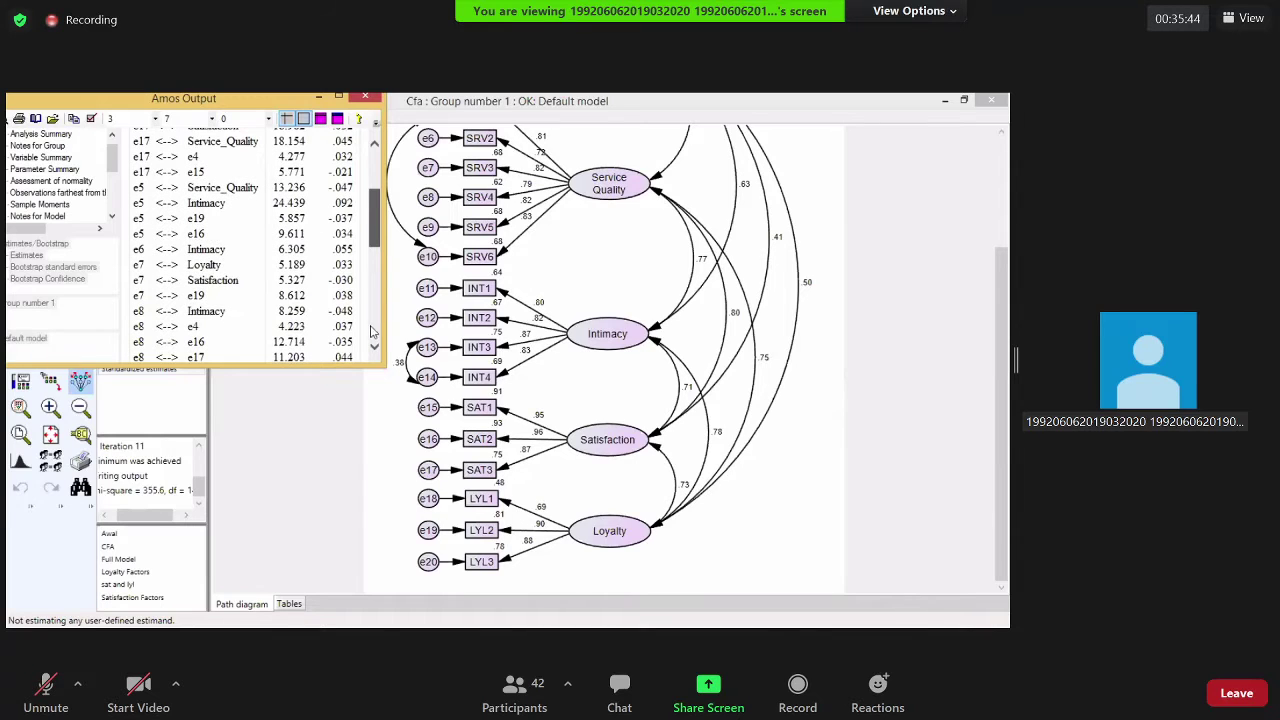
pyautogui.click(375, 318)
pyautogui.scroll(2, 374, 313)
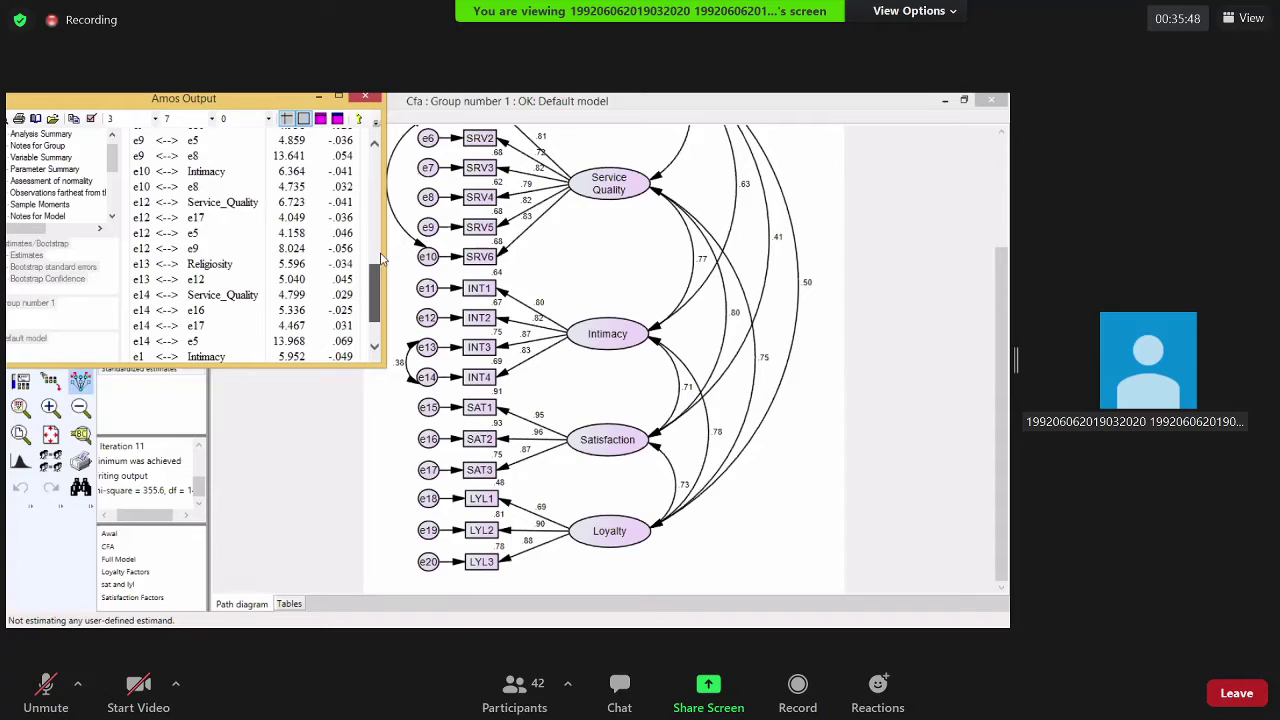
pyautogui.click(377, 175)
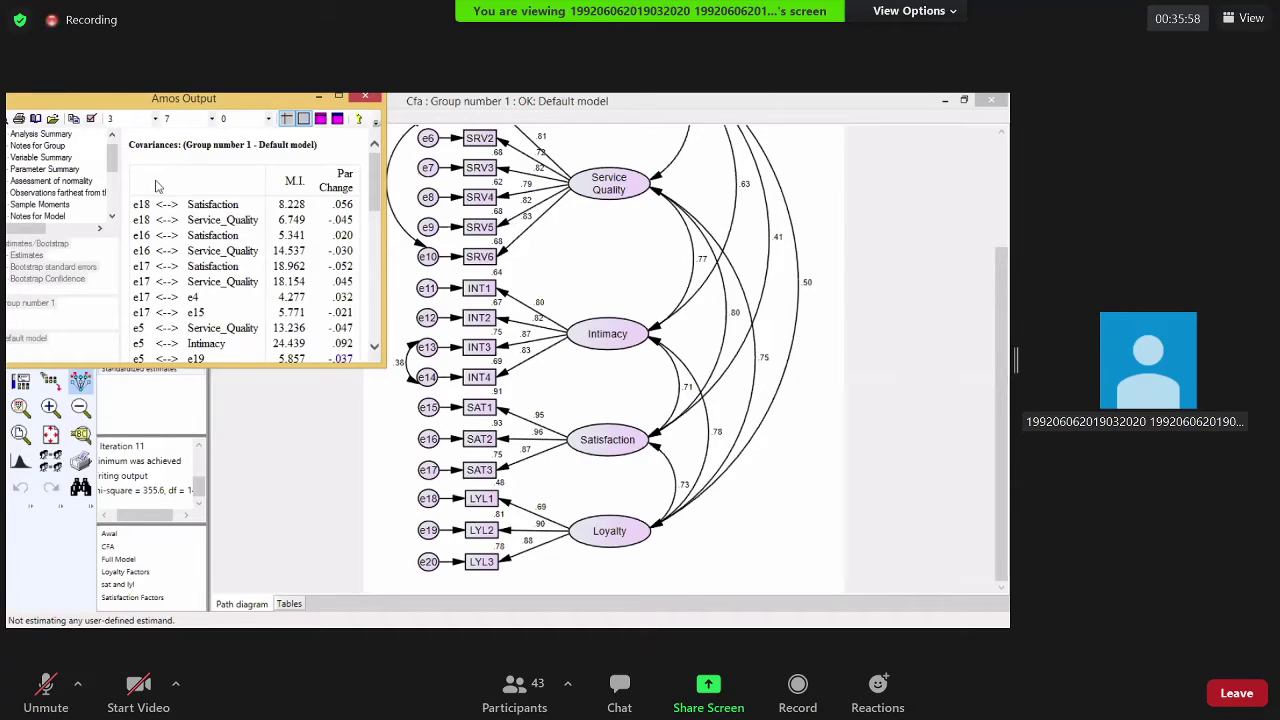
# Read through the covariance modification indices from the first rows down to the e14 rows, comparing error-term pairs
pyautogui.click(378, 349)
pyautogui.click(376, 348)
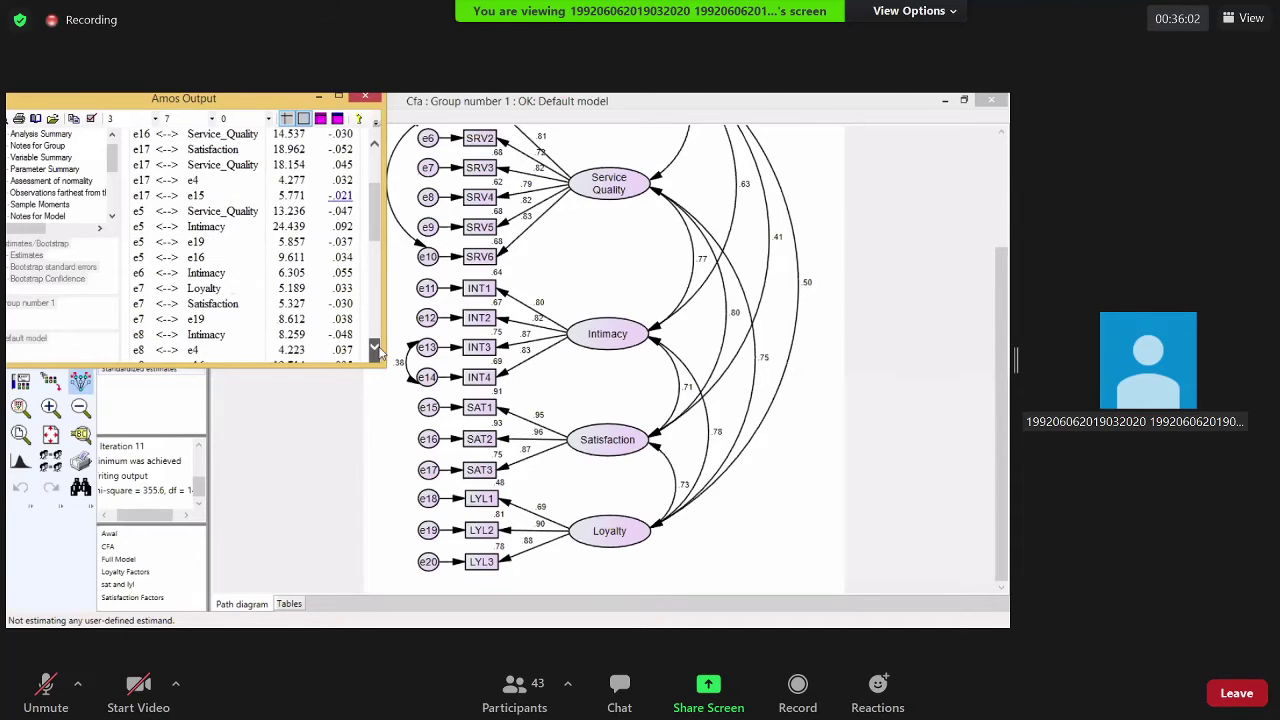
pyautogui.click(376, 348)
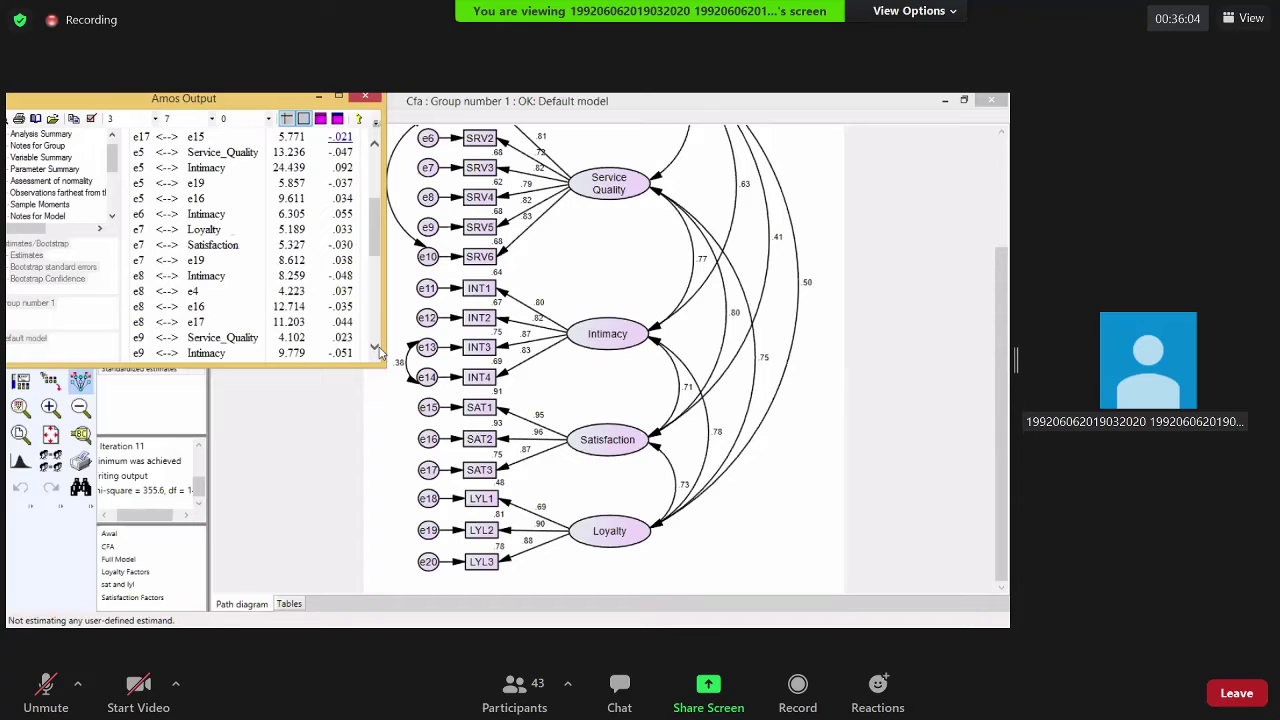
pyautogui.click(376, 348)
pyautogui.click(376, 348)
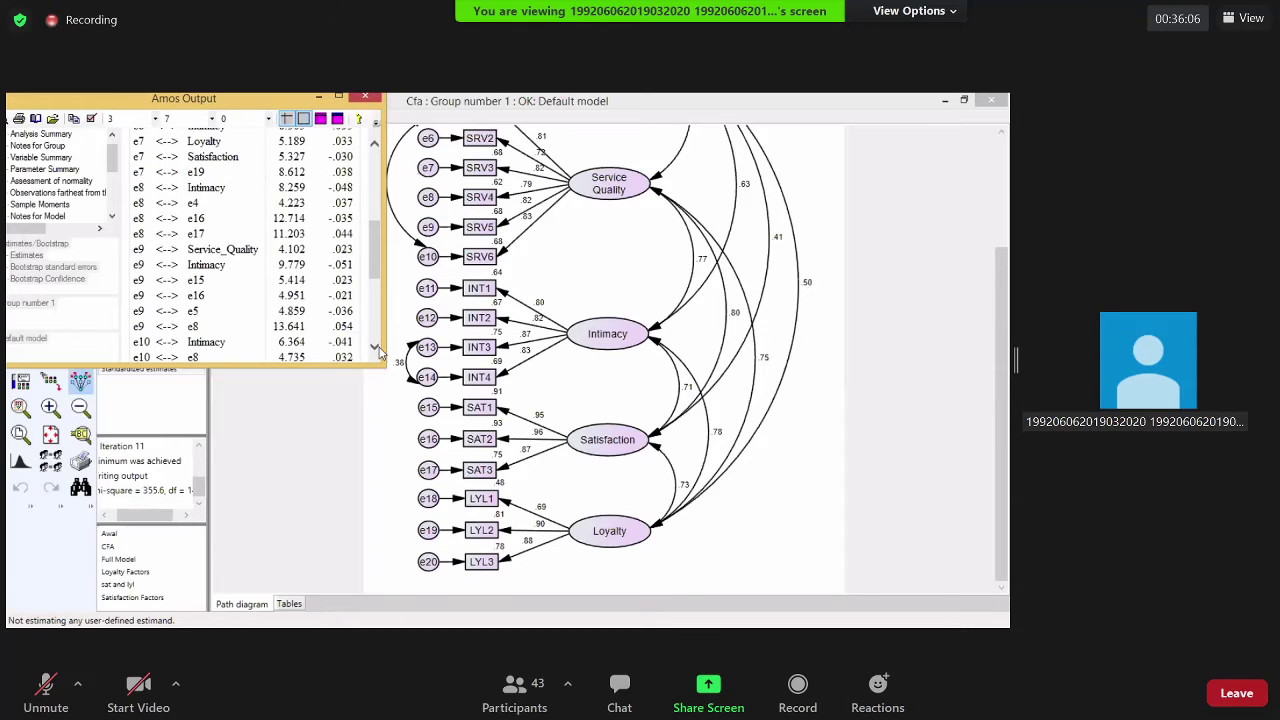
pyautogui.click(376, 348)
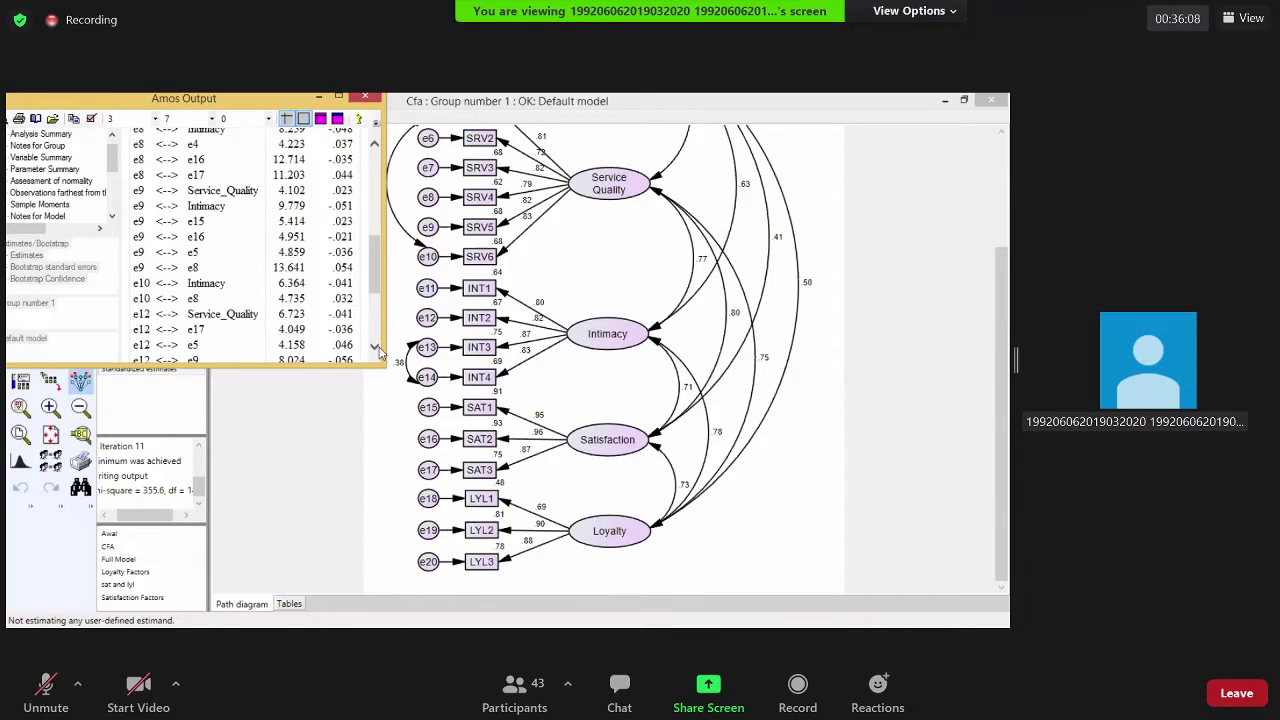
pyautogui.click(376, 348)
pyautogui.click(376, 348)
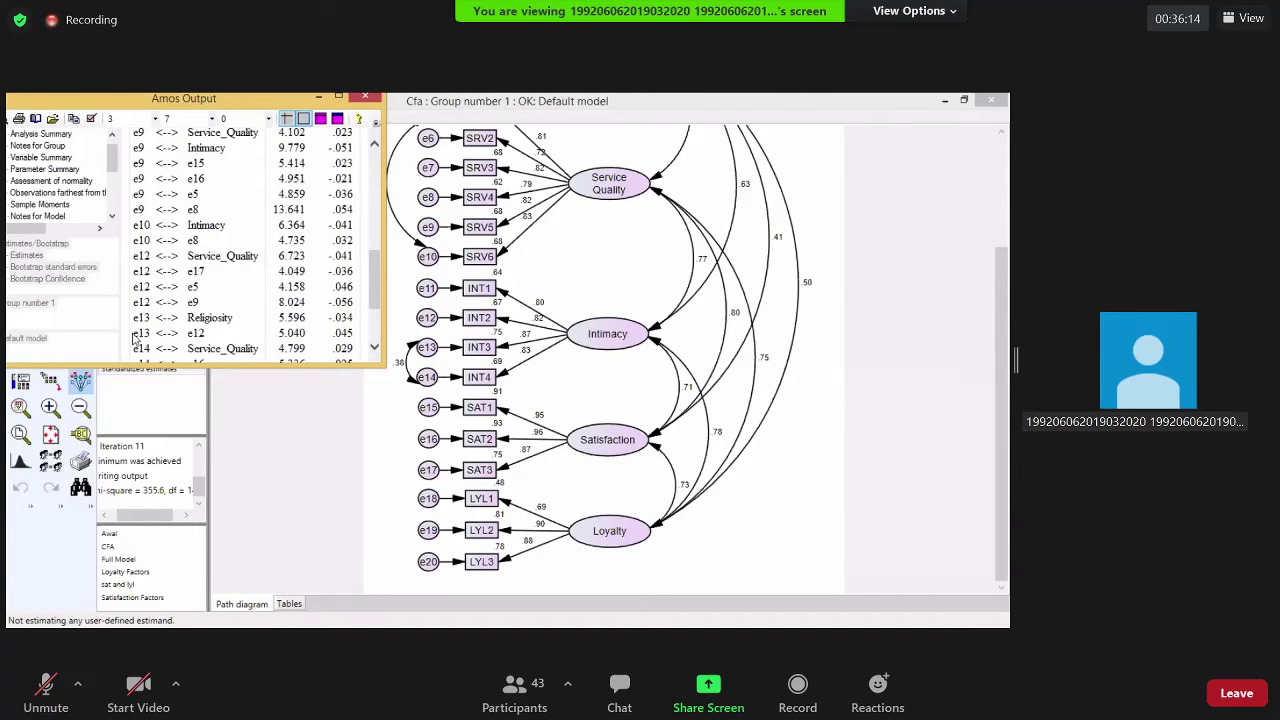
pyautogui.doubleClick(376, 348)
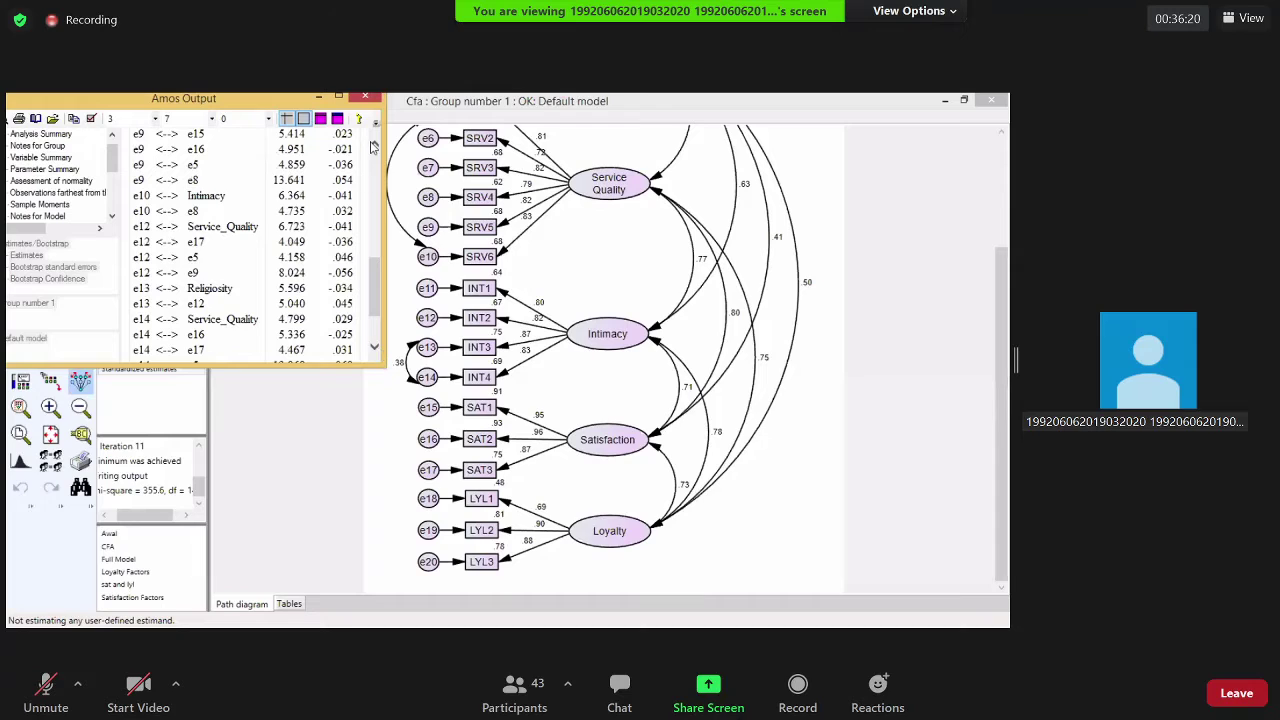
pyautogui.scroll(-2, 372, 147)
pyautogui.scroll(2, 372, 147)
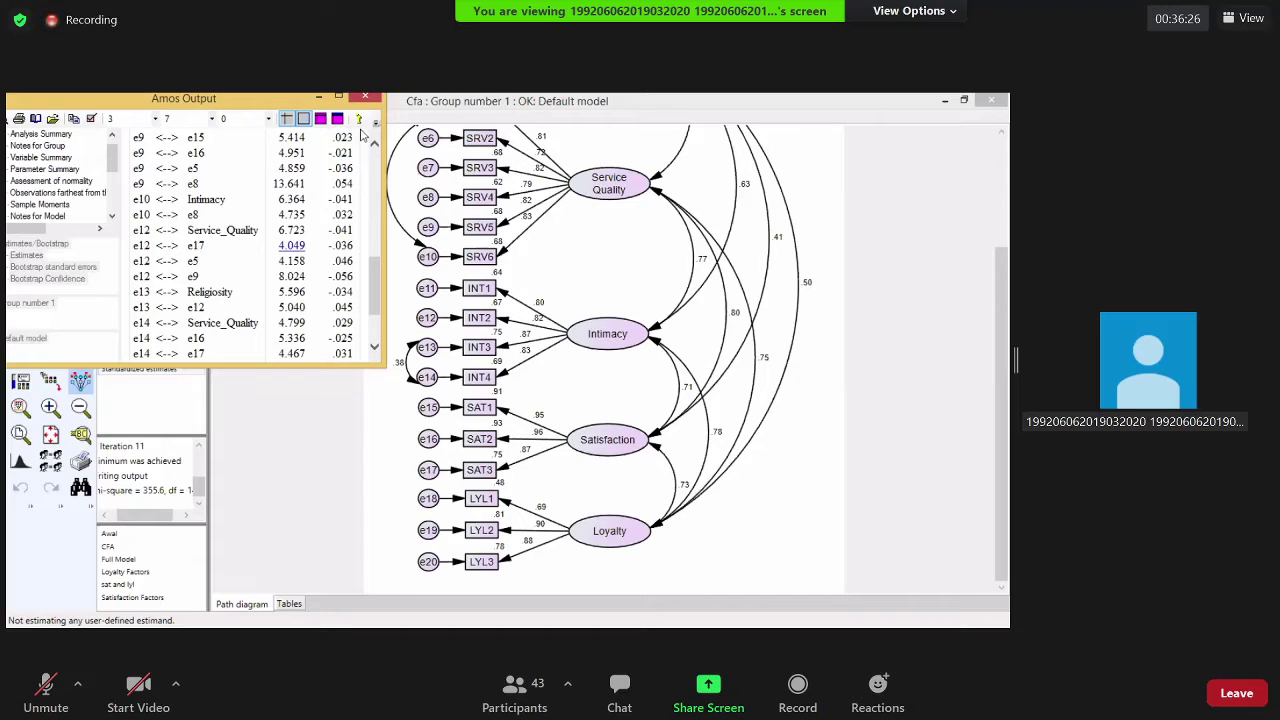
pyautogui.scroll(1, 362, 133)
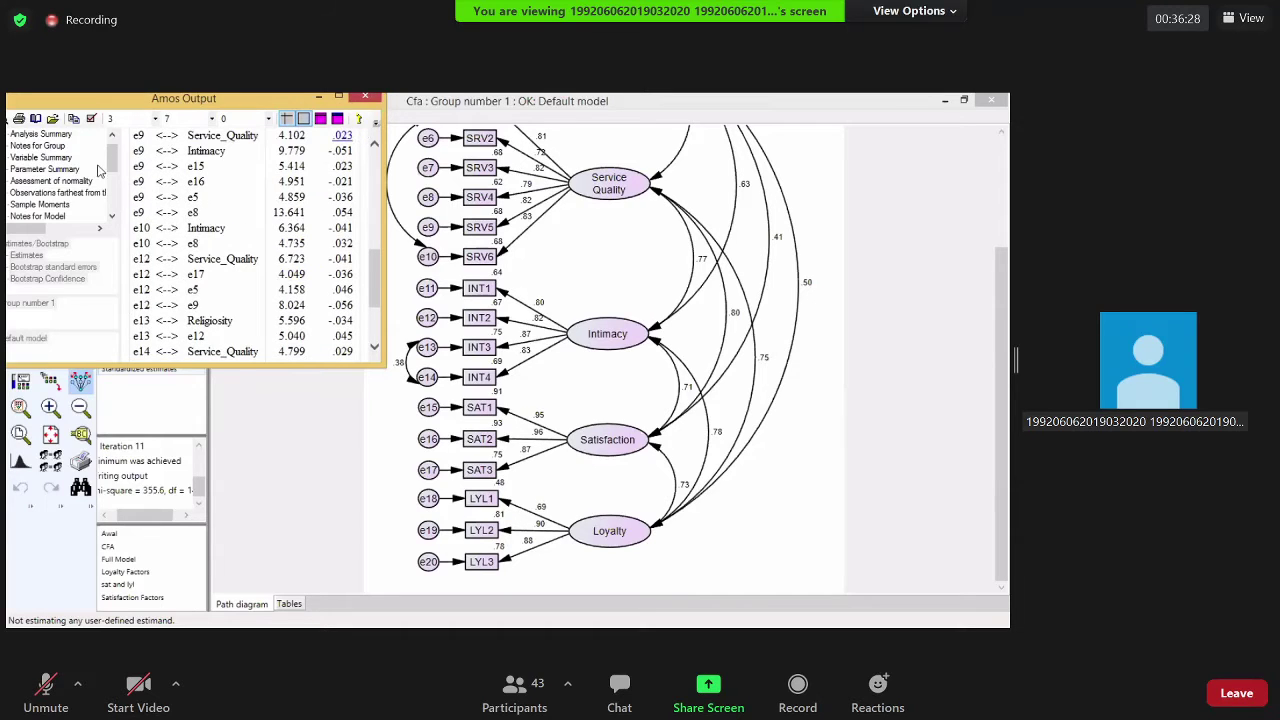
# Return to the input path diagram and draw a covariance between error terms e12 and e13
pyautogui.hotkey('alt', 'Tab')
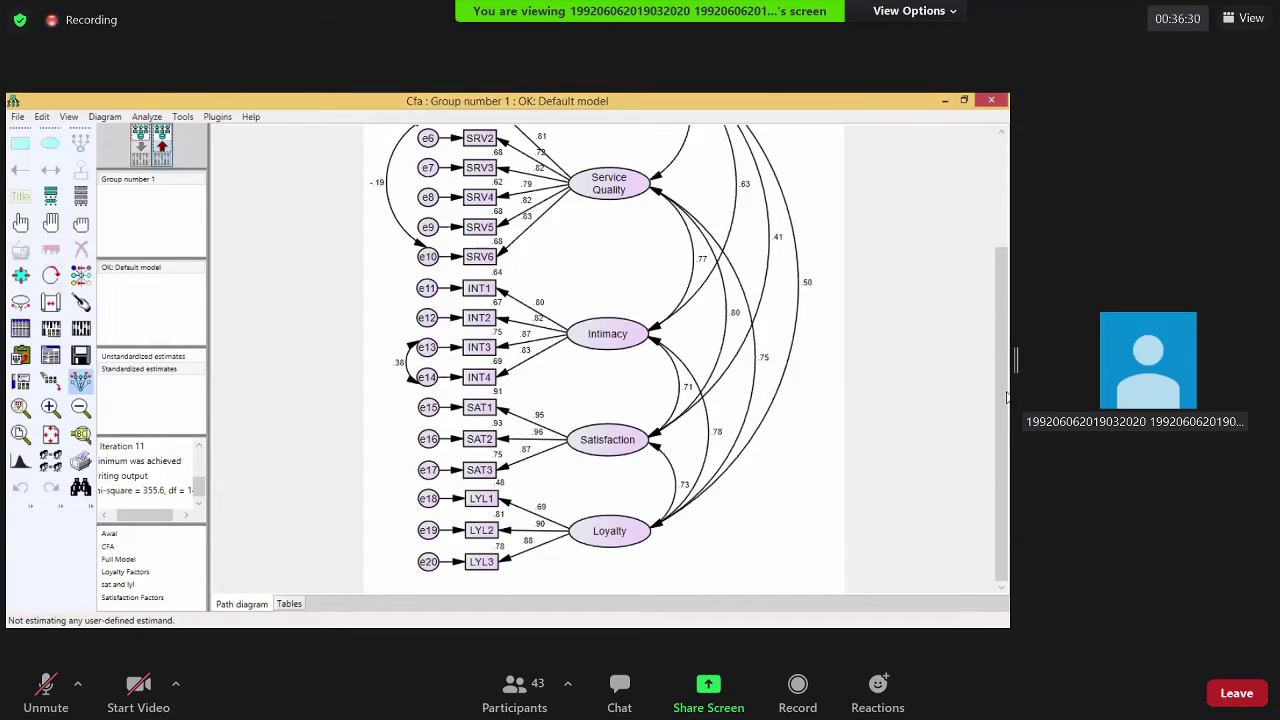
pyautogui.moveTo(1006, 393); pyautogui.dragTo(1006, 391)
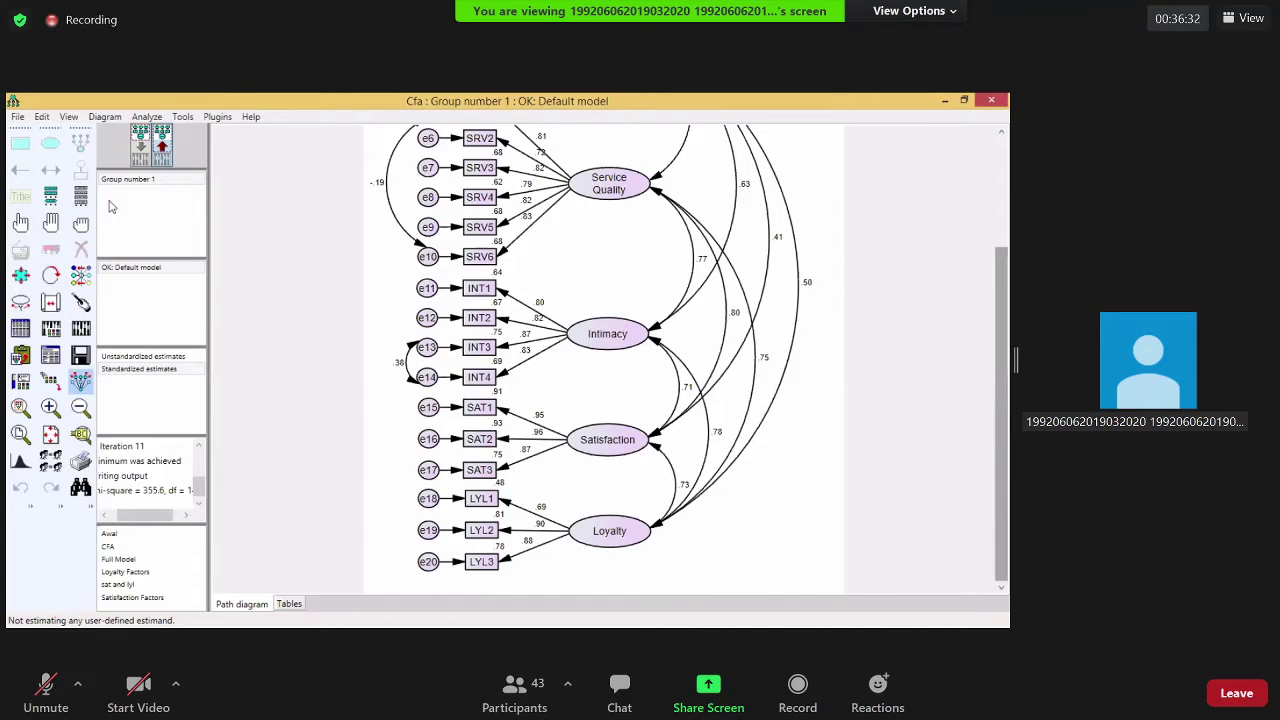
pyautogui.click(135, 160)
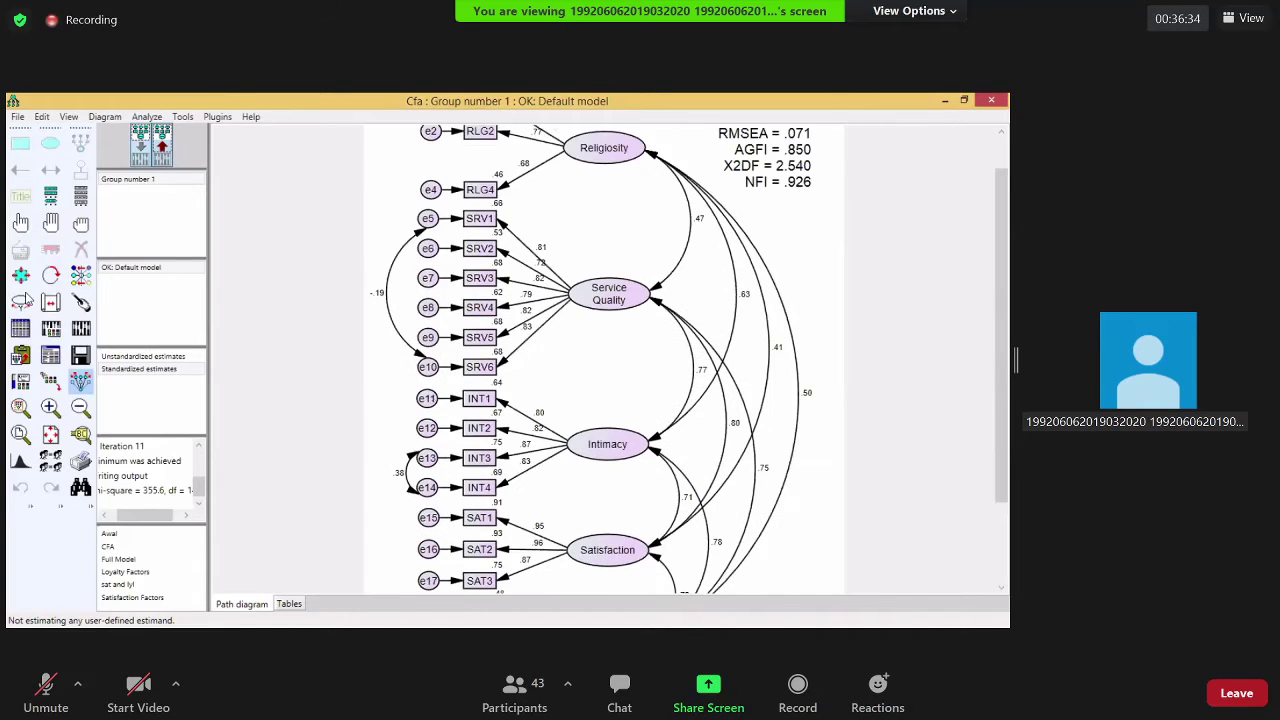
pyautogui.click(50, 170)
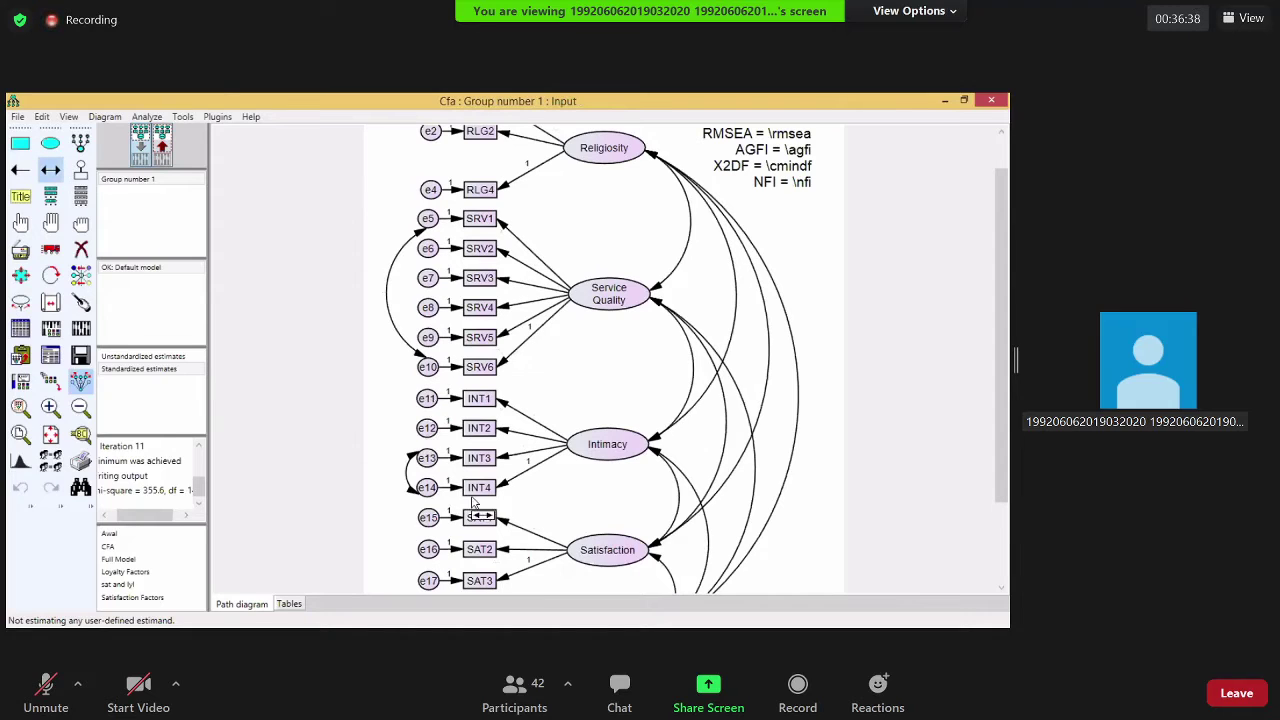
pyautogui.moveTo(427, 428); pyautogui.dragTo(427, 458)
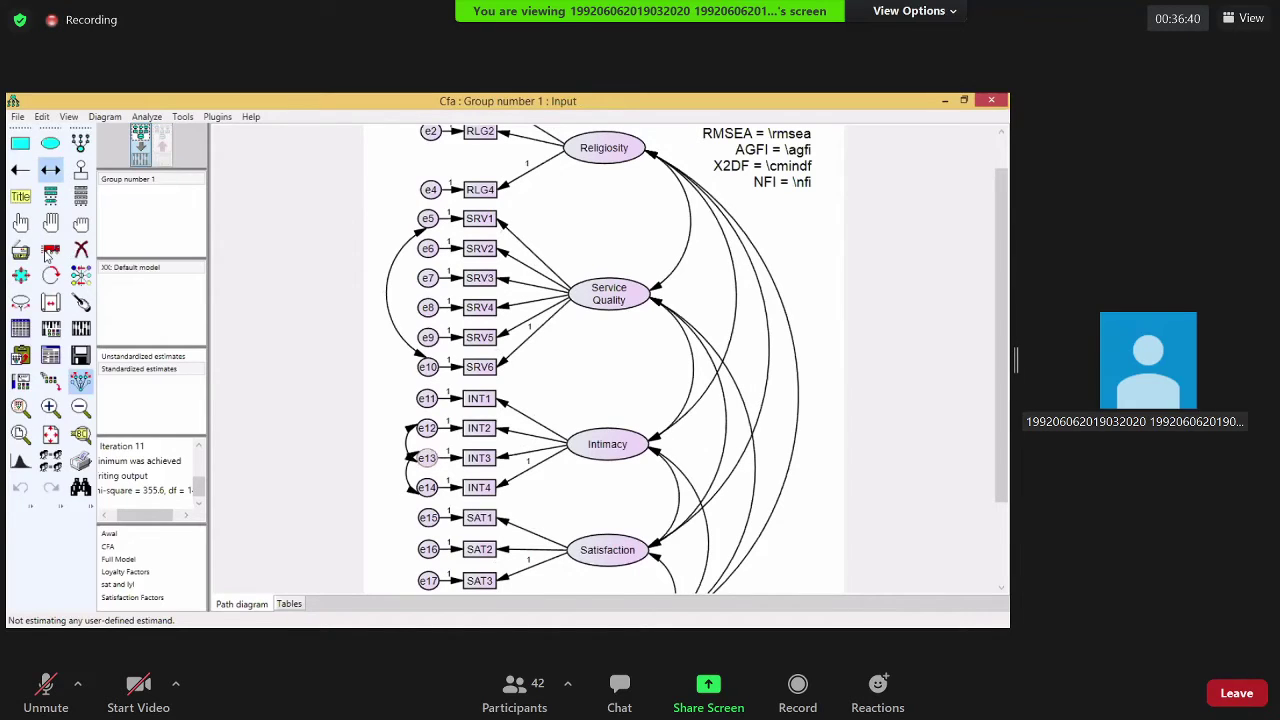
# Reposition the covariance arrows beside e12, e13 and e14 with the Move tool
pyautogui.click(47, 257)
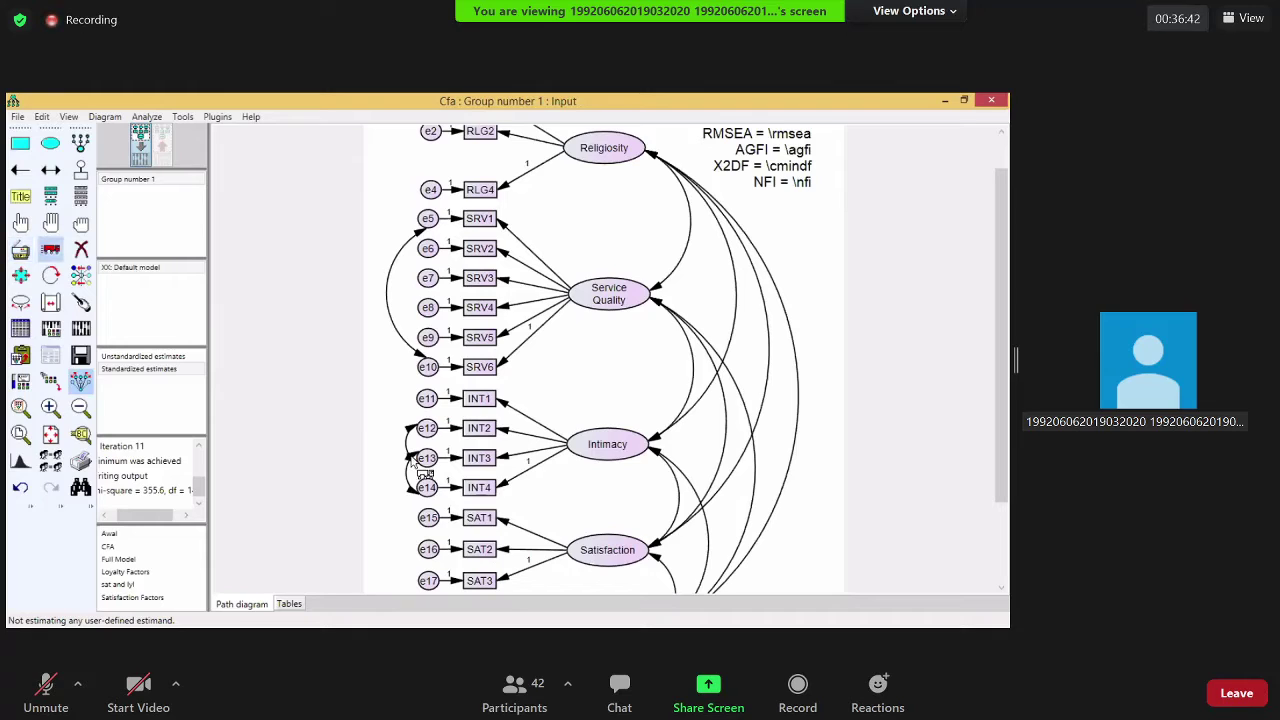
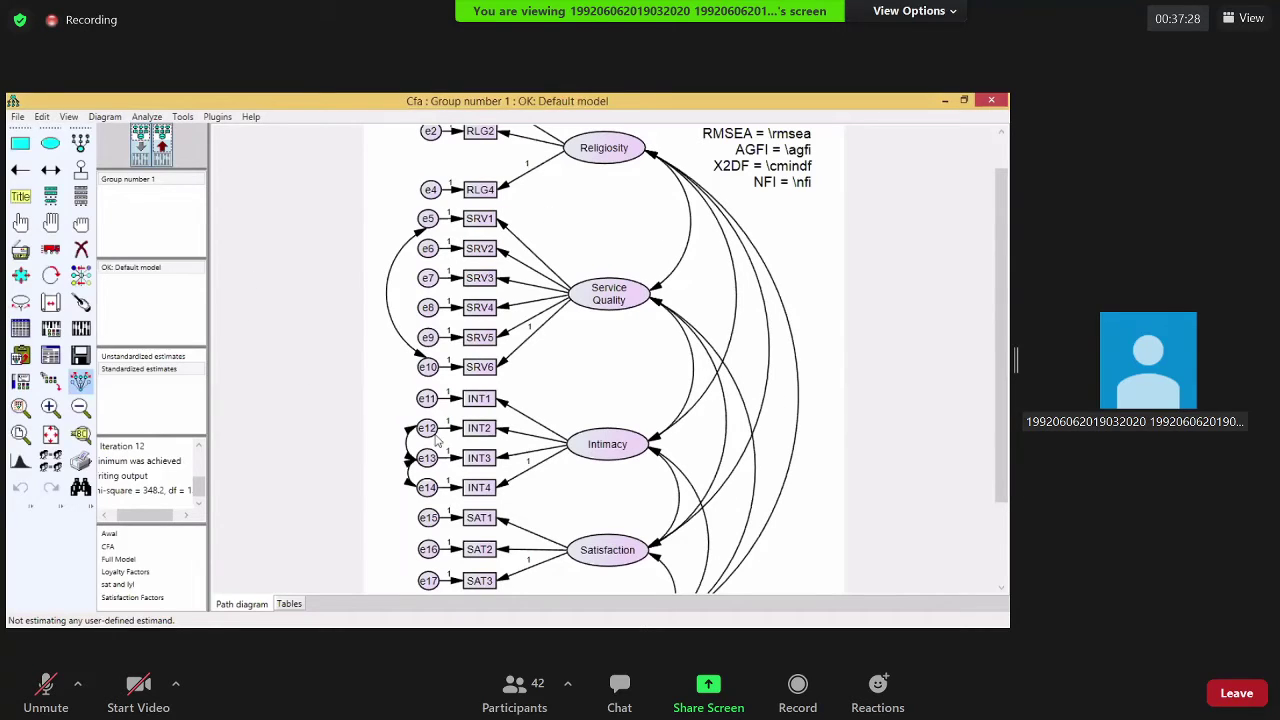
# Review the fit indices and factor correlations on the output path diagram, switching between the input and output views
pyautogui.click(161, 150)
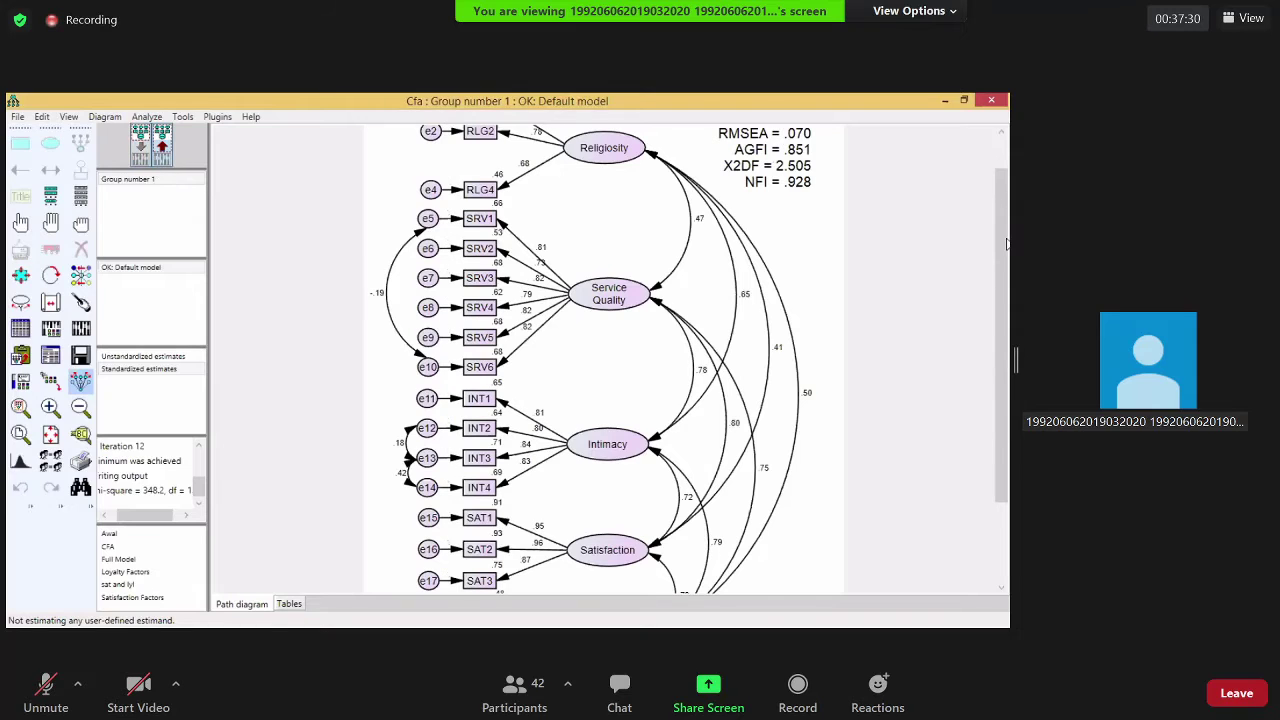
pyautogui.scroll(1, 820, 186)
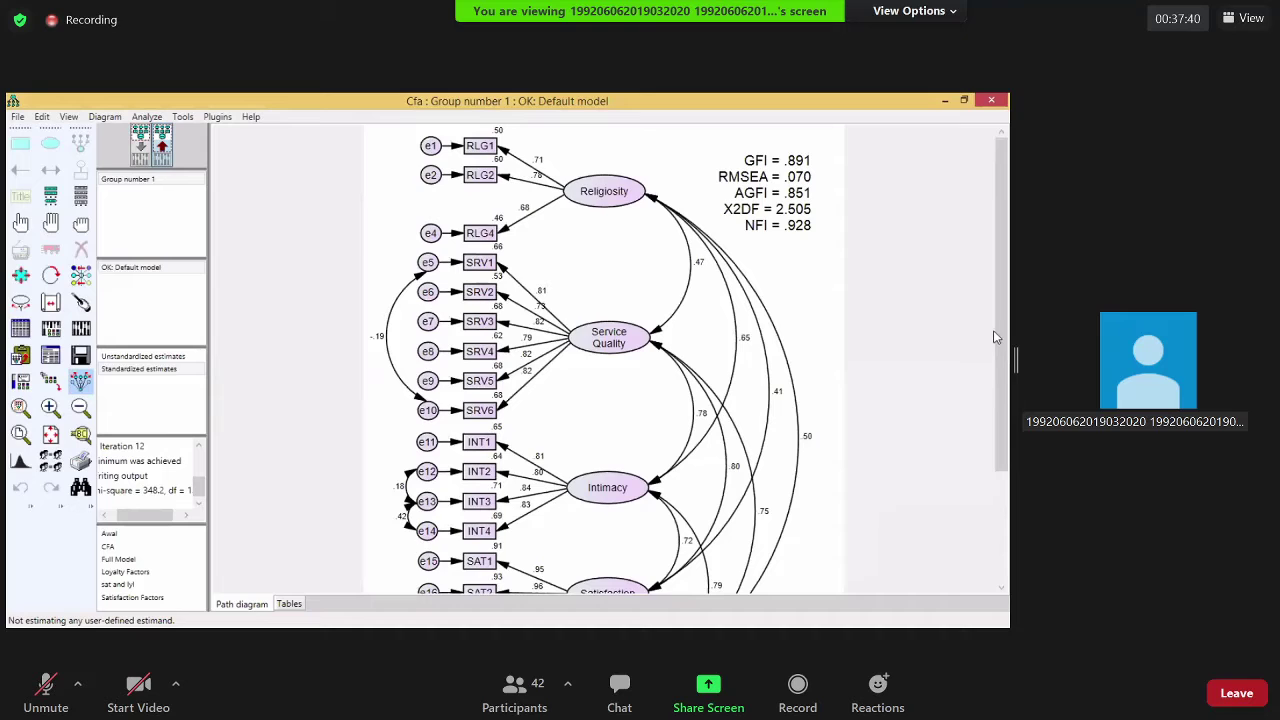
pyautogui.scroll(-5, 744, 366)
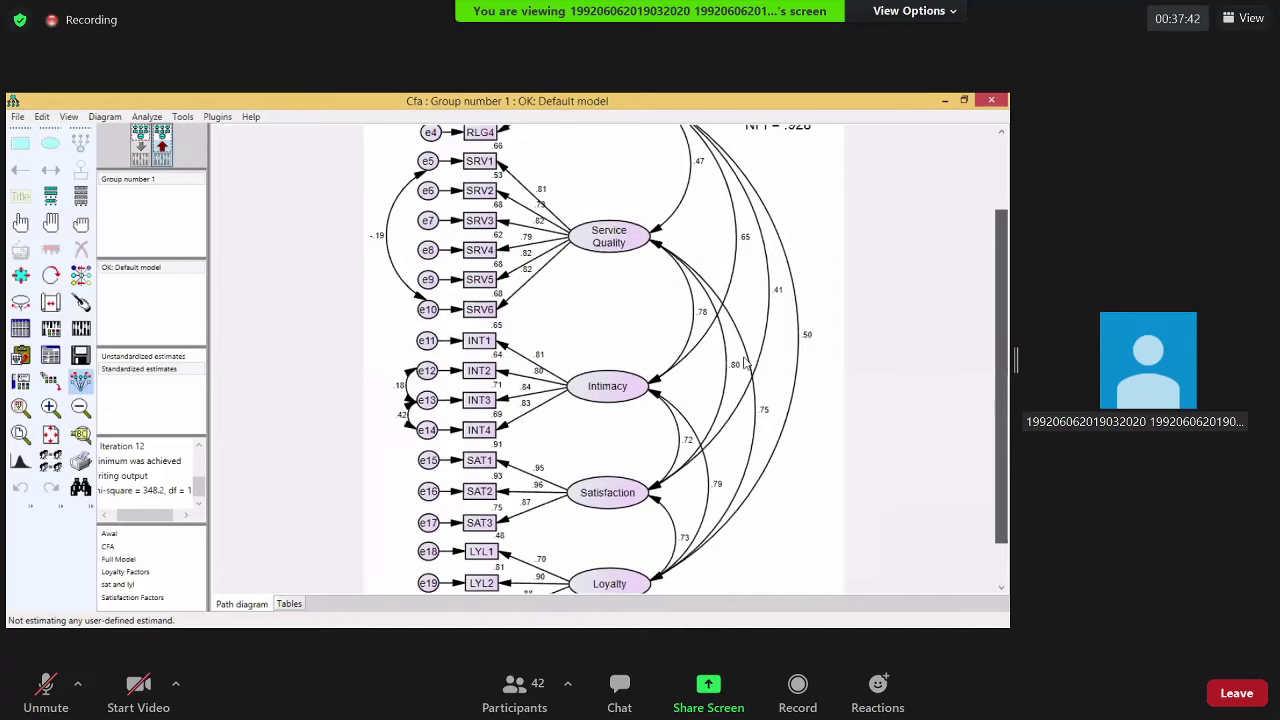
pyautogui.scroll(-1, 231, 217)
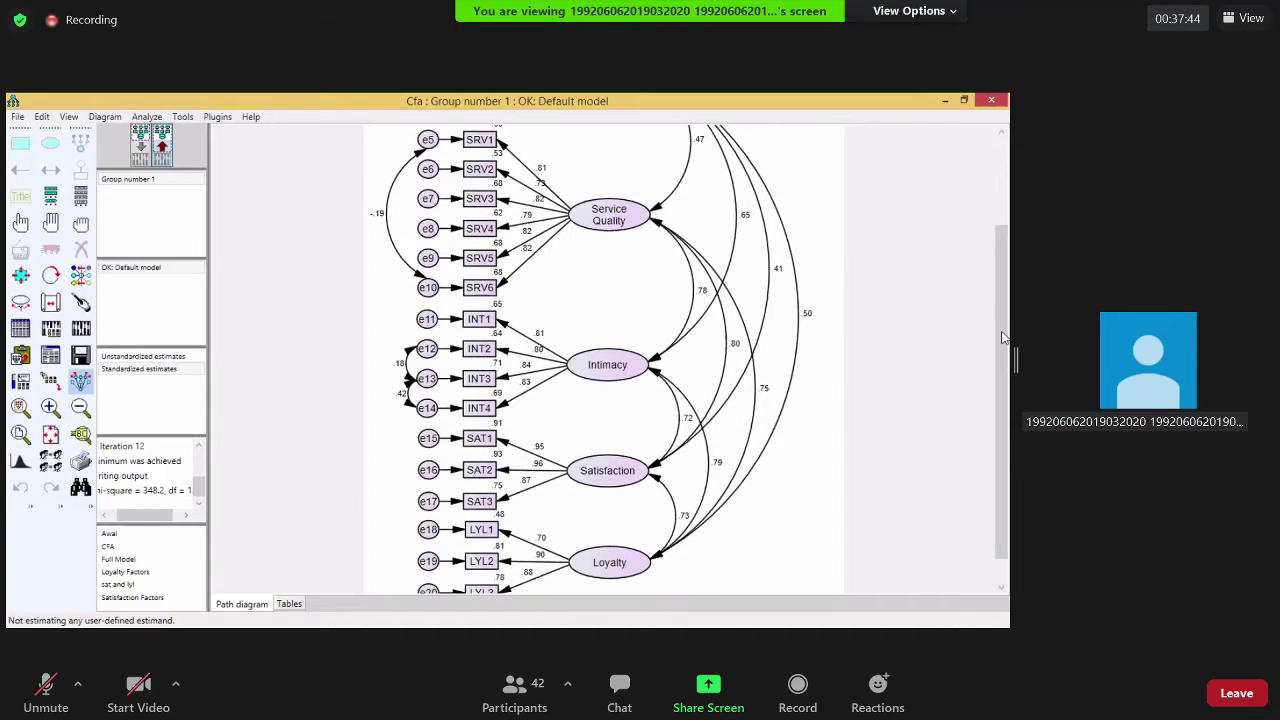
pyautogui.moveTo(1003, 340); pyautogui.dragTo(1003, 294)
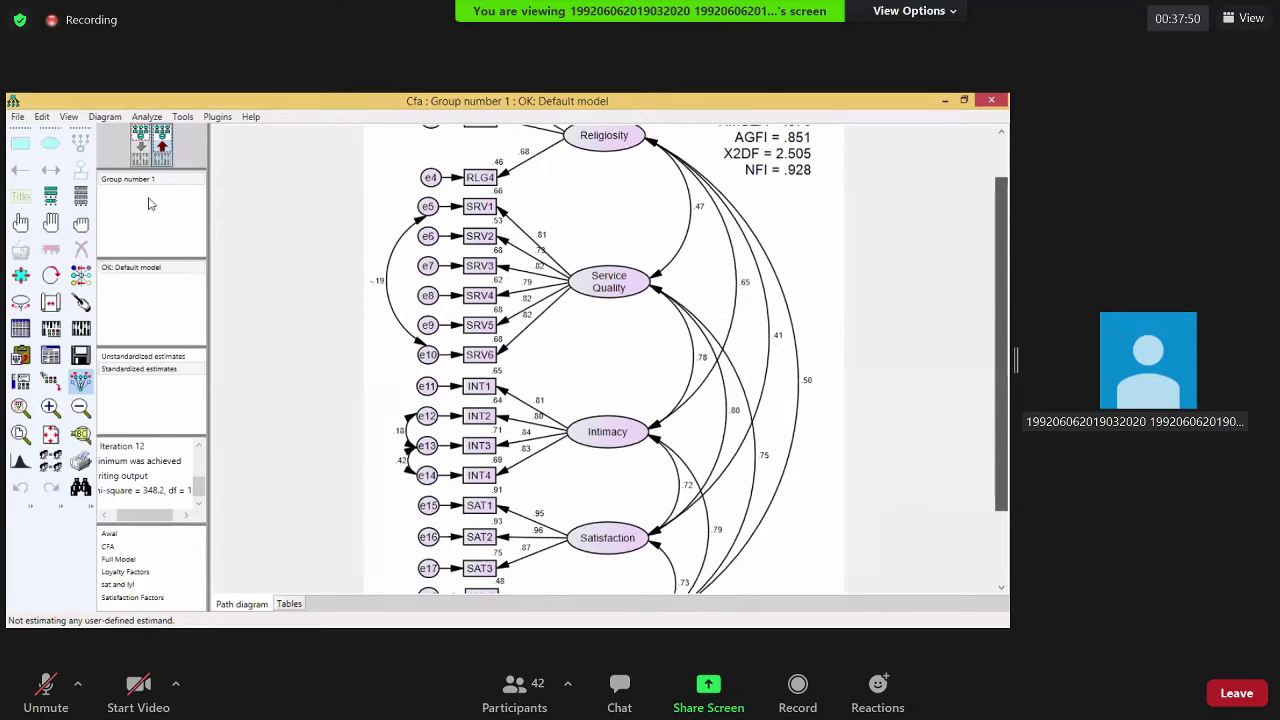
pyautogui.click(140, 145)
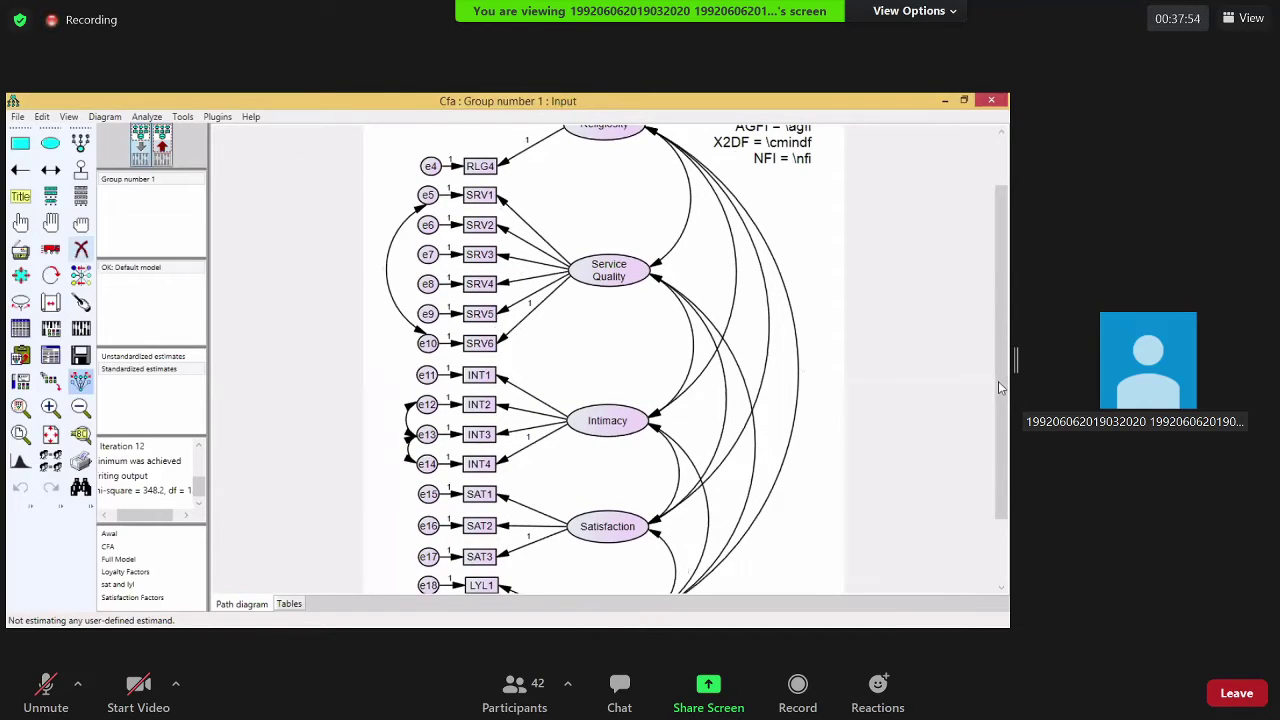
pyautogui.moveTo(993, 437); pyautogui.dragTo(995, 285)
pyautogui.click(162, 147)
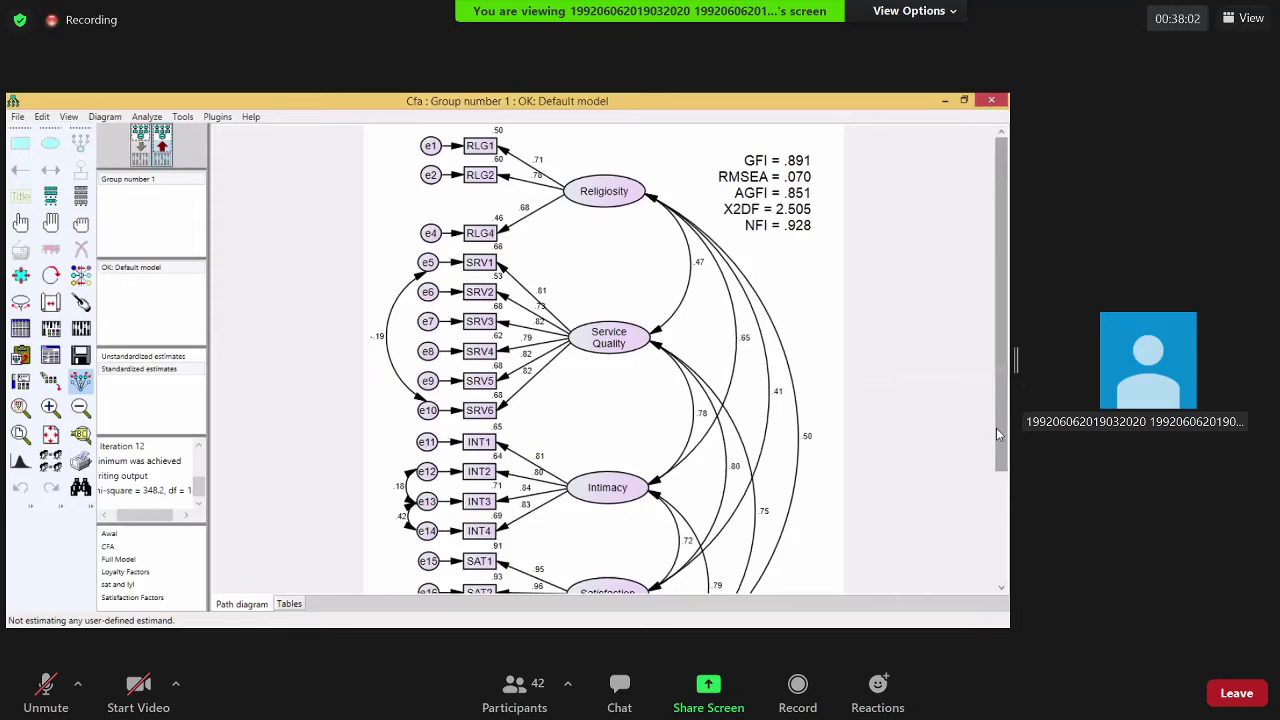
pyautogui.scroll(-3, 997, 430)
pyautogui.moveTo(997, 430); pyautogui.dragTo(997, 436)
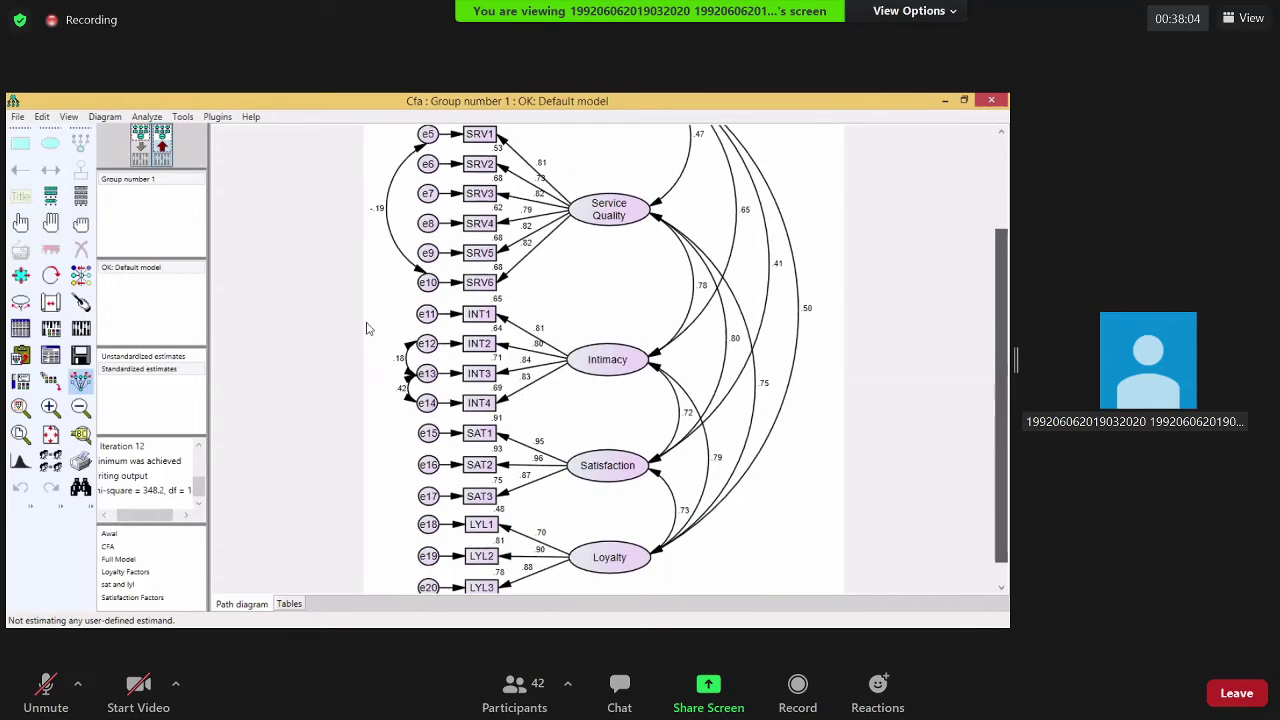
# Erase the covariance between error terms e12 and e13 from the input path diagram and re-estimate the model
pyautogui.click(134, 154)
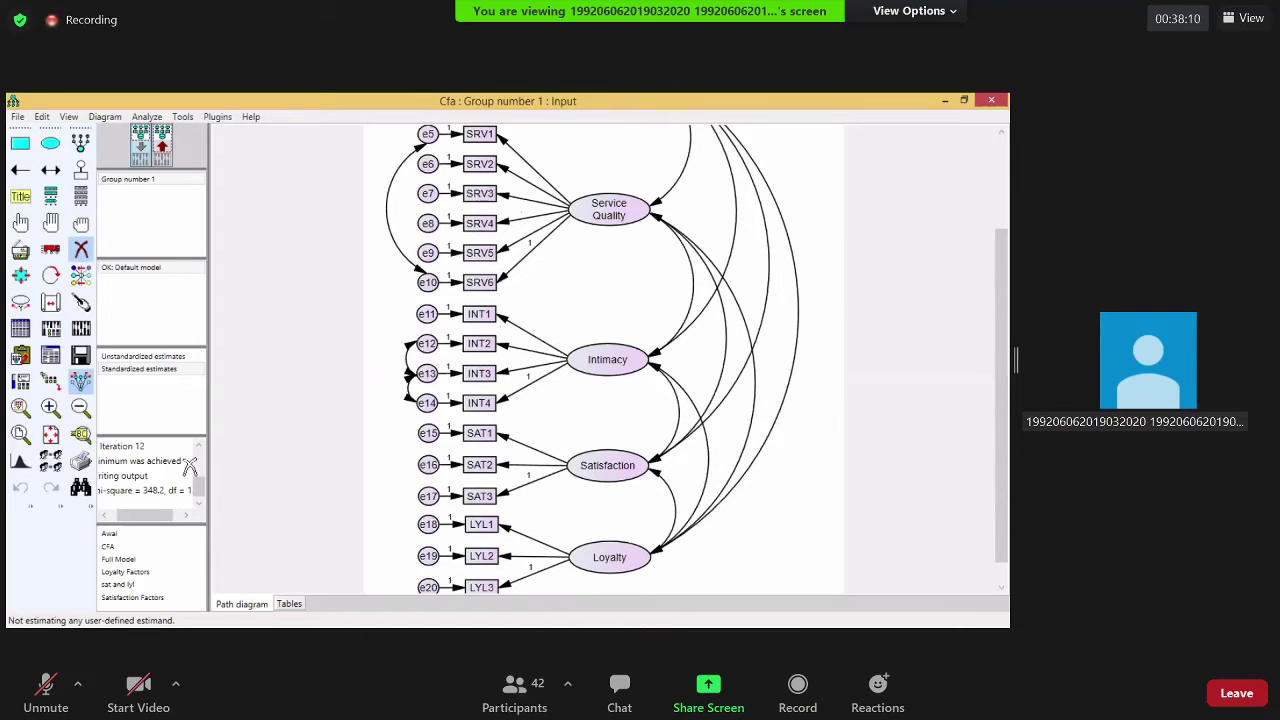
pyautogui.click(407, 358)
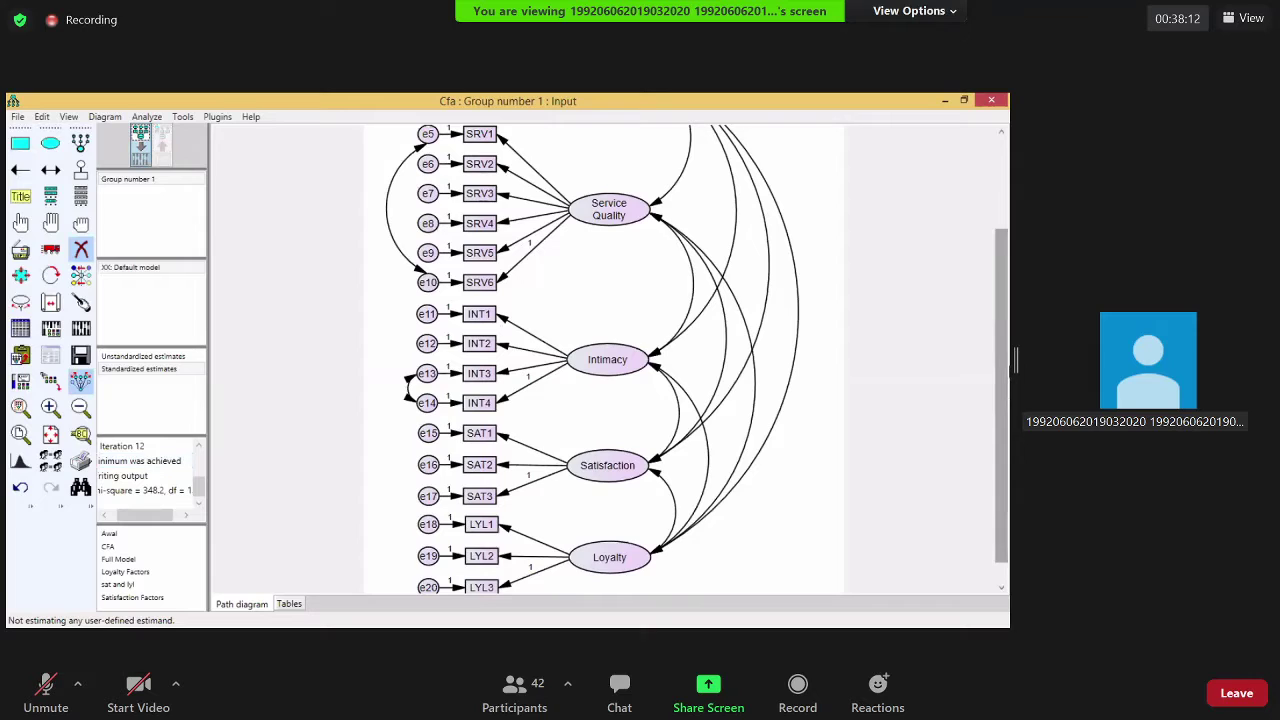
pyautogui.scroll(1, 592, 359)
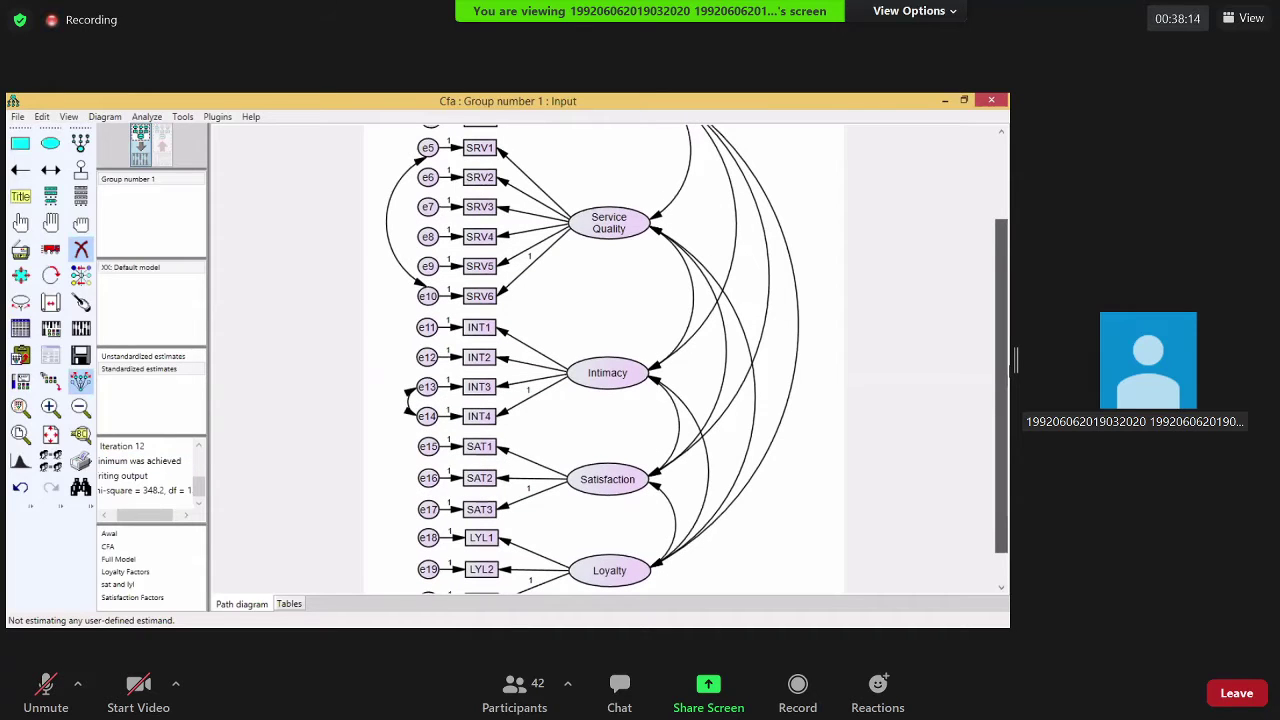
pyautogui.scroll(-2, 1008, 410)
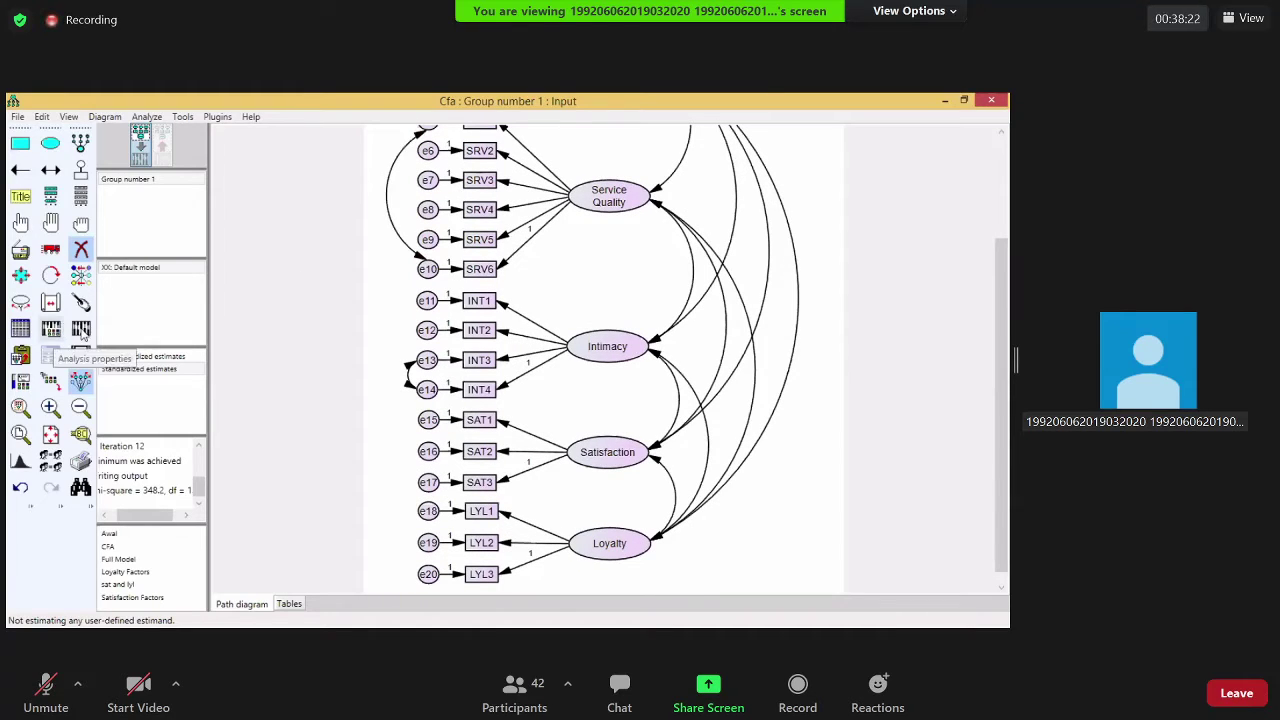
pyautogui.click(82, 333)
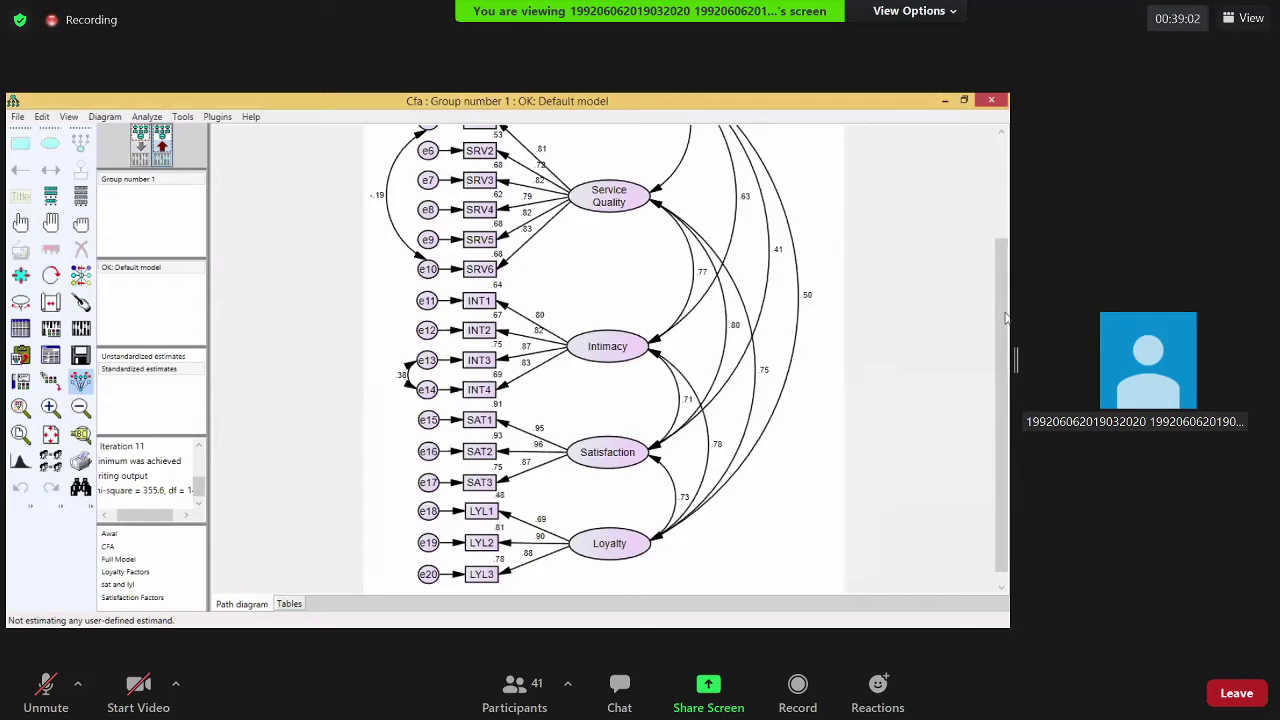
# Return to the input diagram, bring up the text output, and read the covariance modification indices for e18, e16, e17 and e5
pyautogui.moveTo(1004, 326); pyautogui.dragTo(1004, 365)
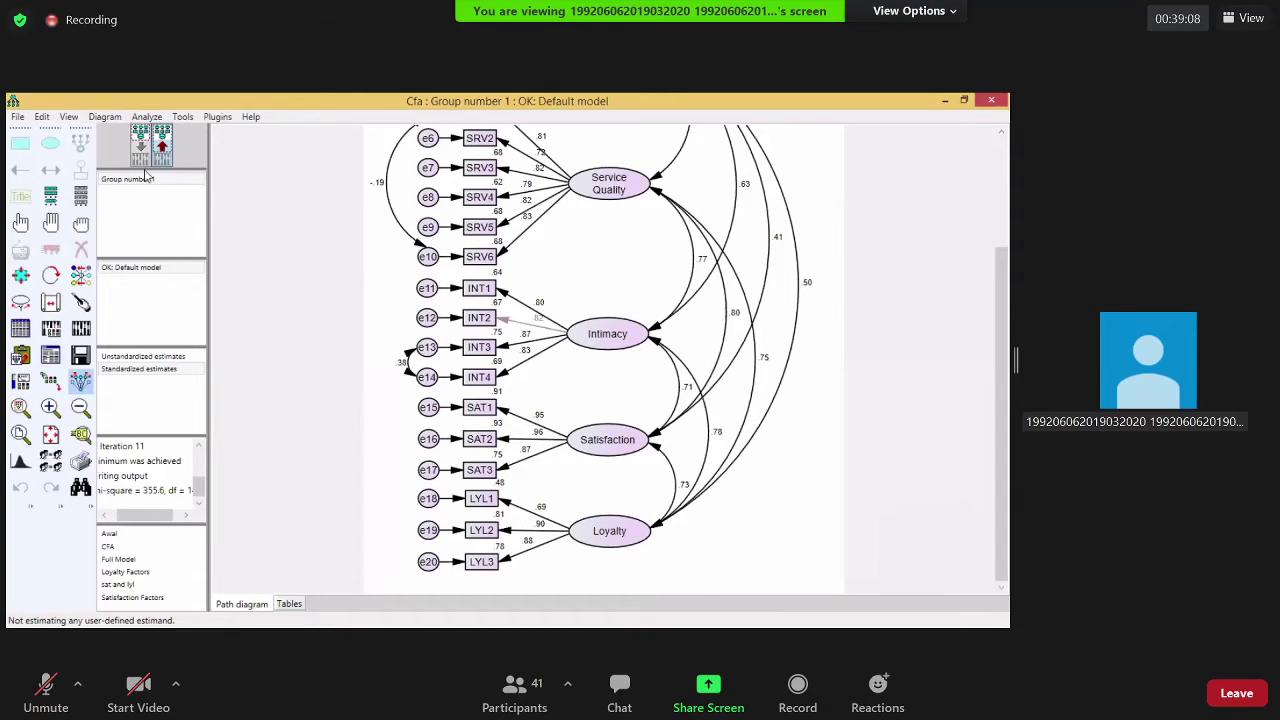
pyautogui.click(135, 308)
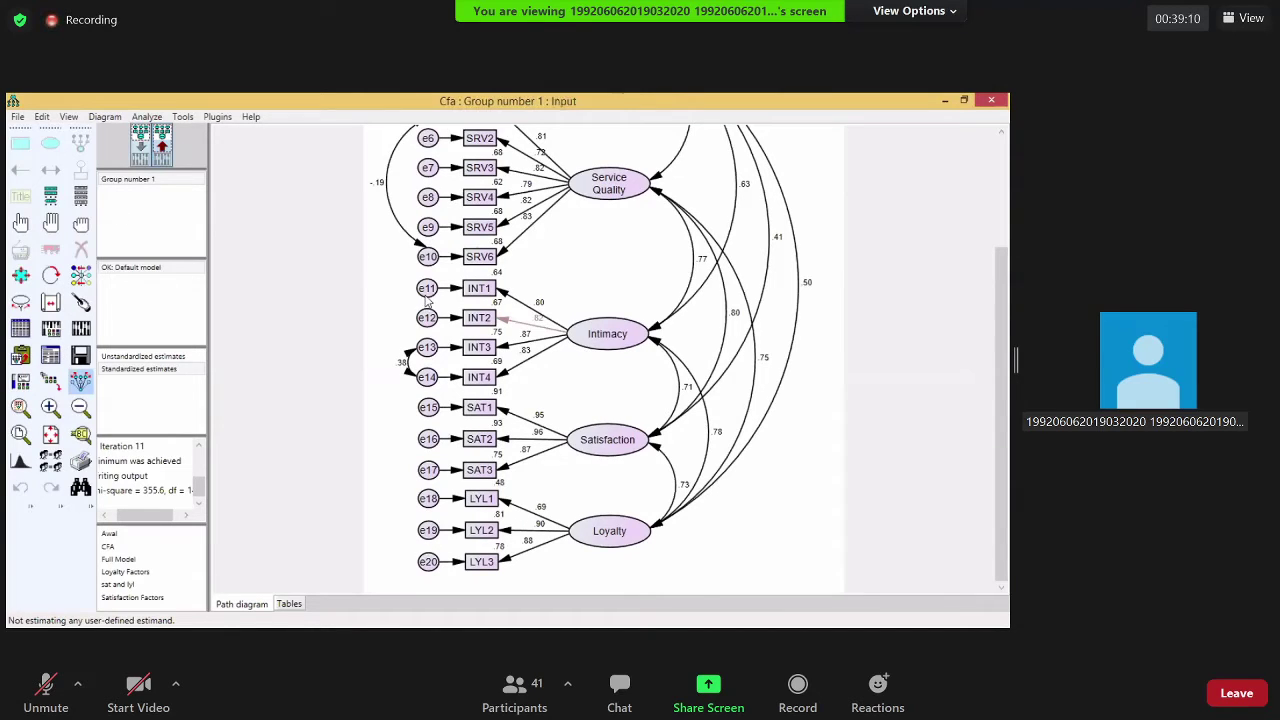
pyautogui.click(340, 452)
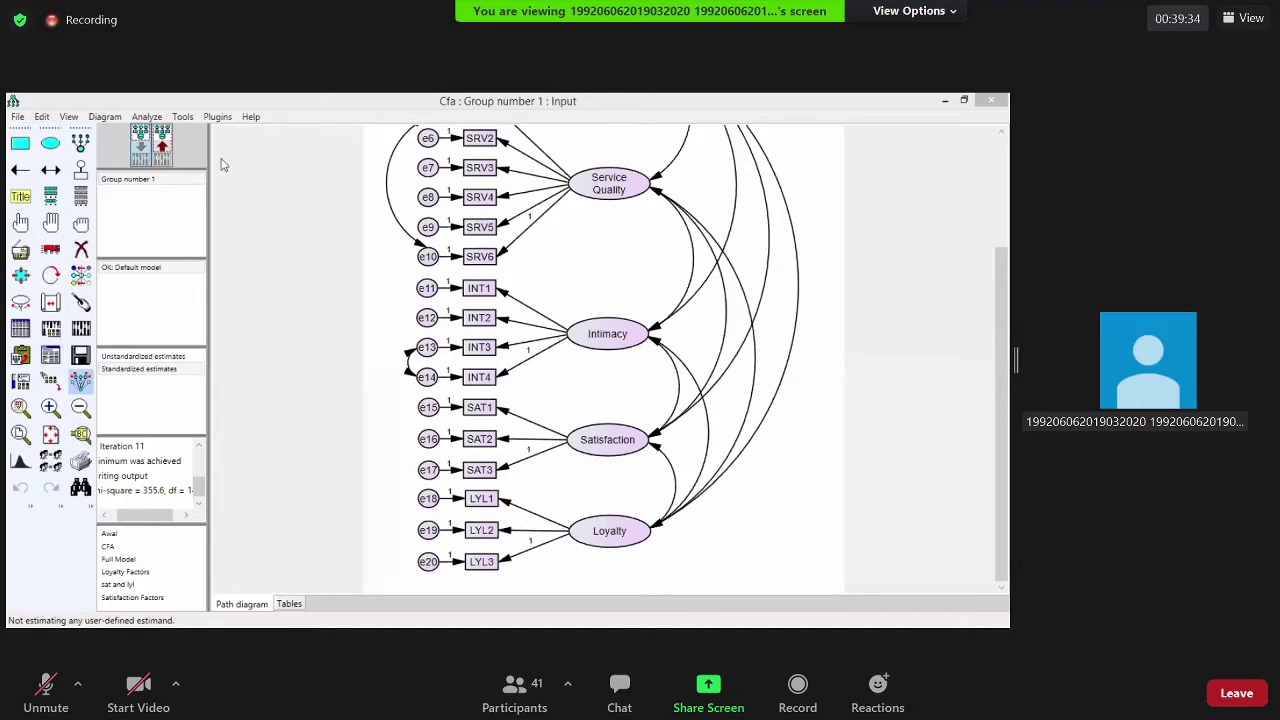
pyautogui.click(51, 355)
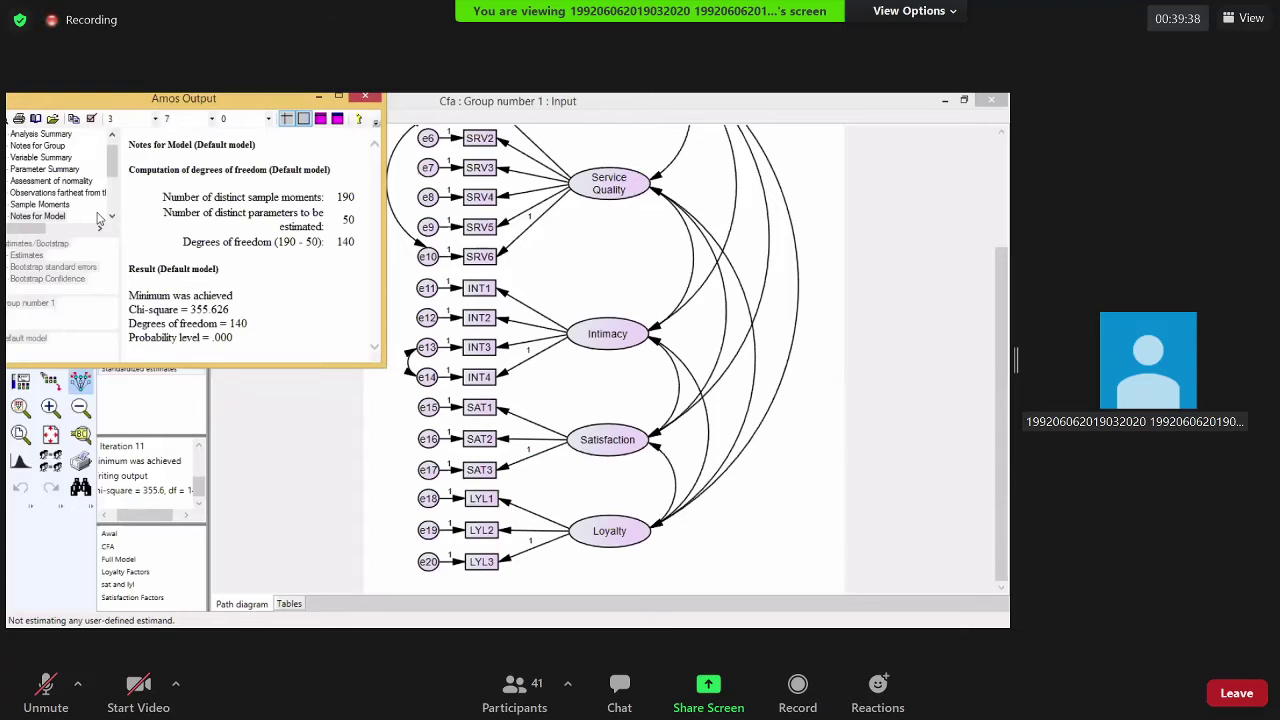
pyautogui.scroll(-1, 100, 220)
pyautogui.click(45, 204)
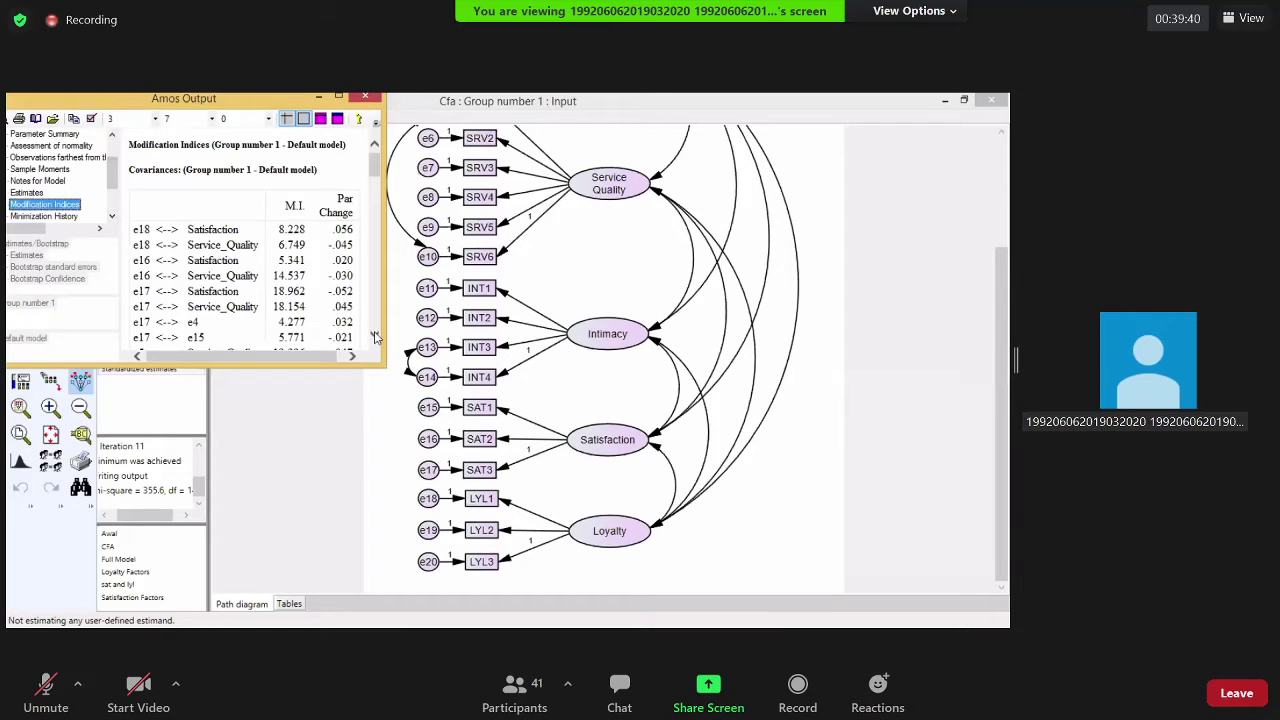
pyautogui.click(374, 337)
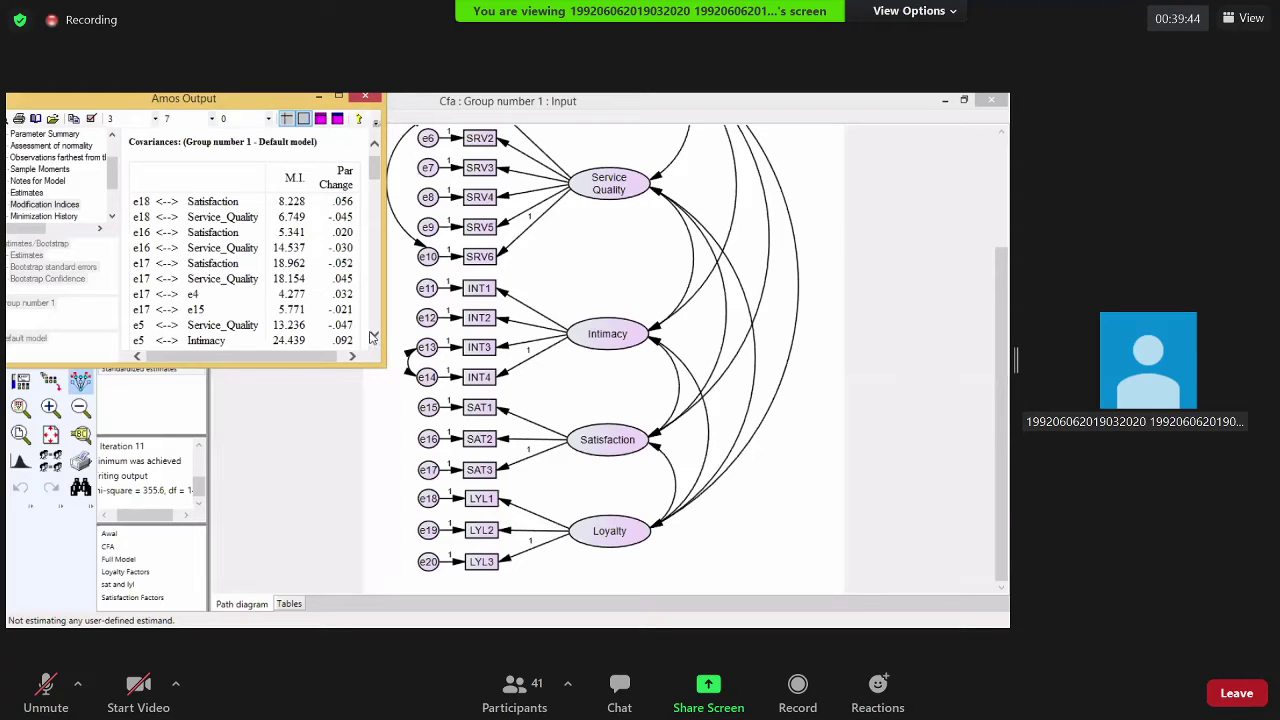
pyautogui.click(374, 335)
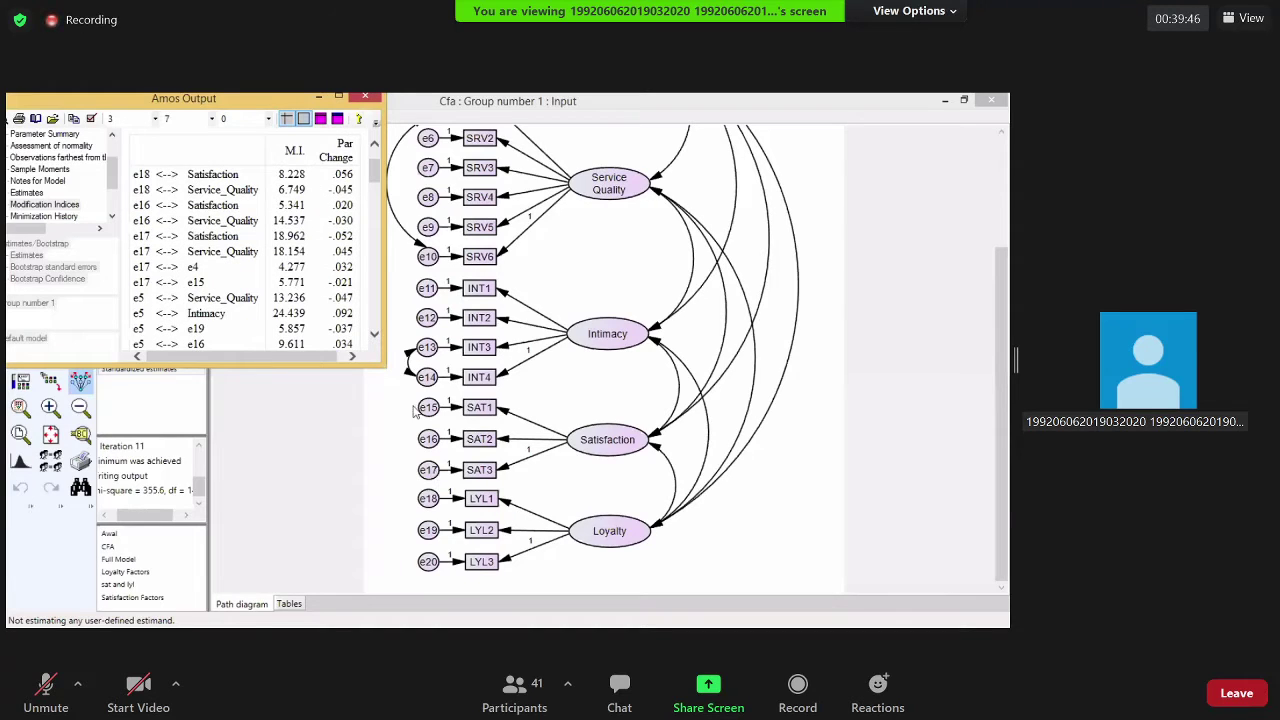
pyautogui.click(290, 283)
# Draw a covariance between error terms e17 and e15 and try to re-estimate the model
pyautogui.hotkey('alt', 'Tab')
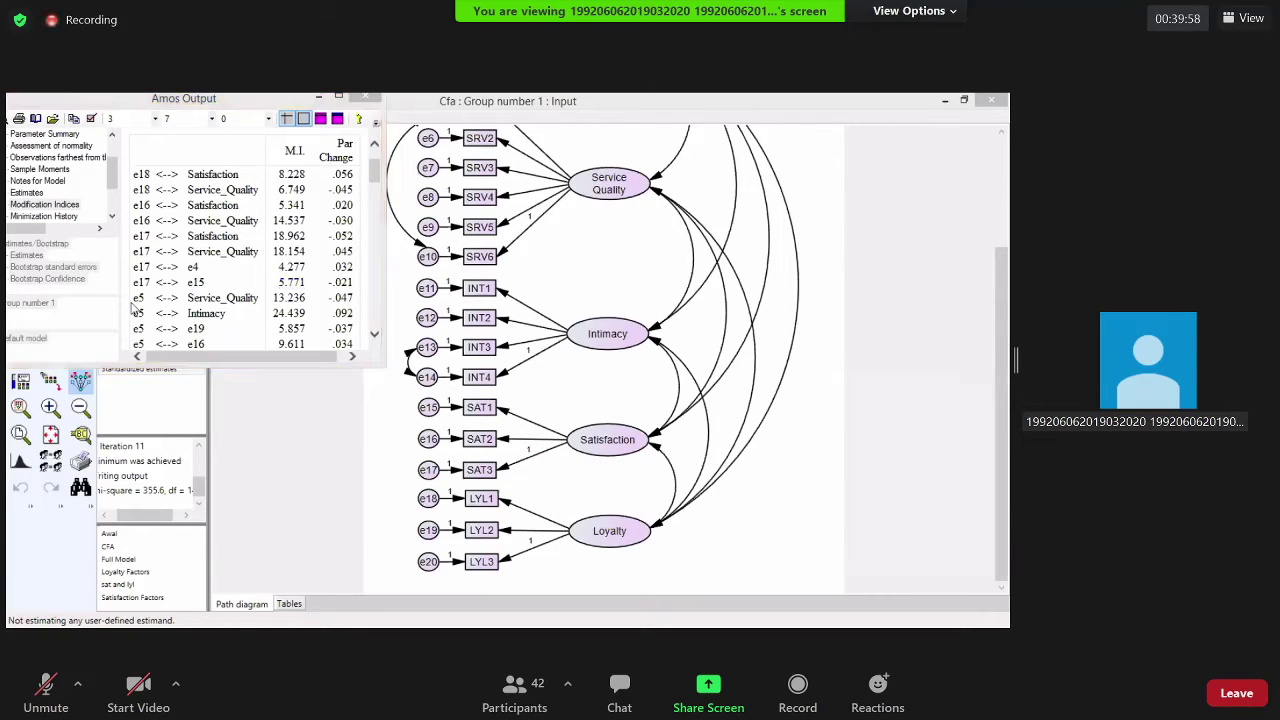
pyautogui.click(424, 480)
pyautogui.moveTo(427, 469); pyautogui.dragTo(428, 407)
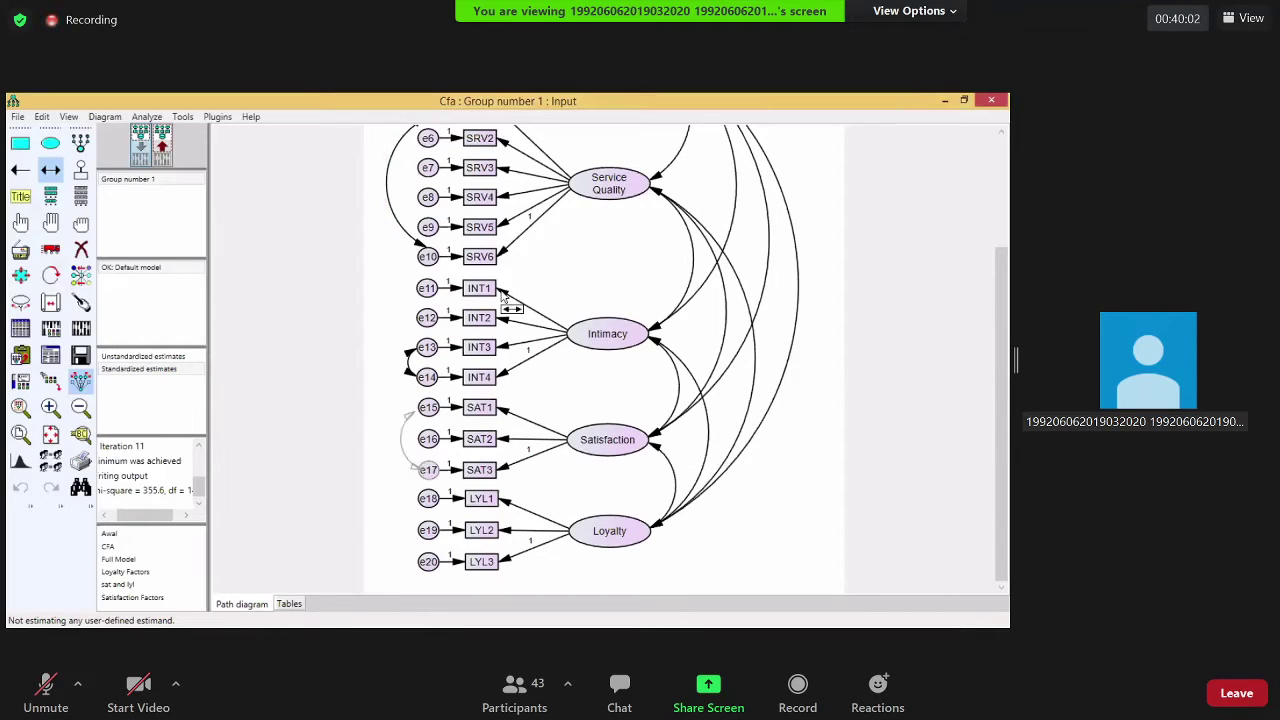
pyautogui.click(81, 328)
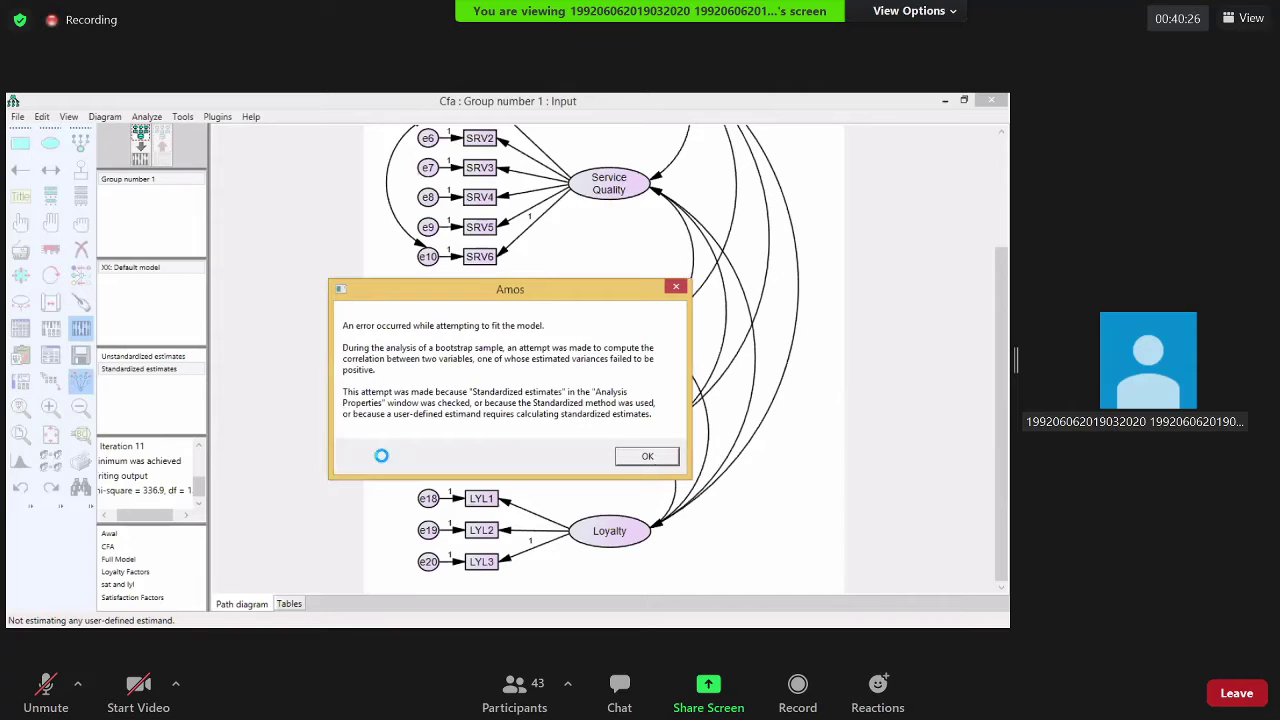
pyautogui.press('Return')
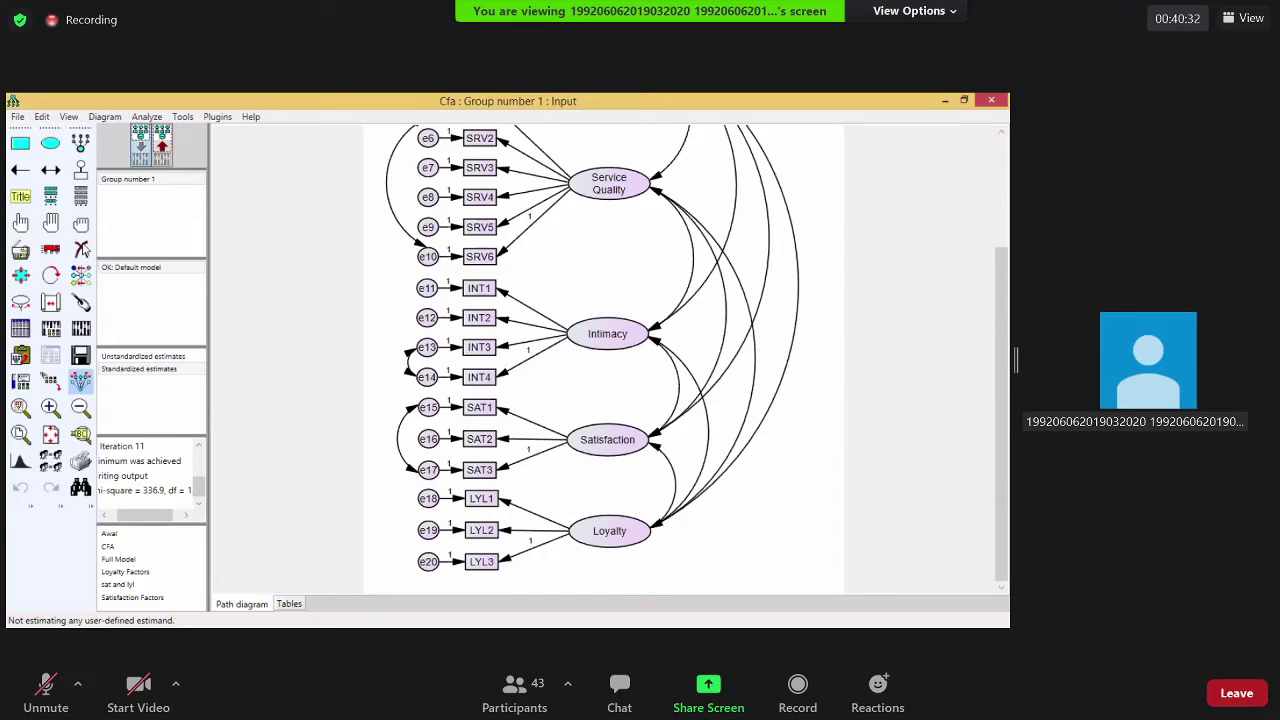
pyautogui.click(164, 145)
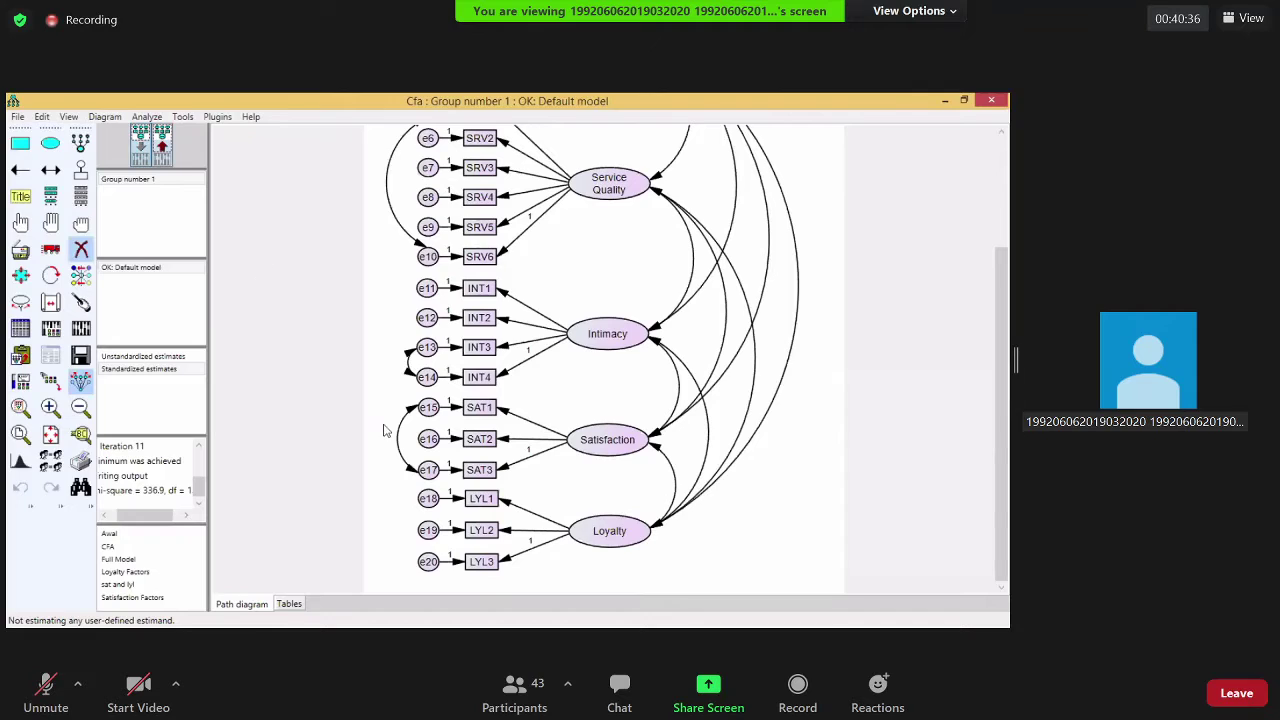
pyautogui.click(161, 148)
# Erase the covariance between error terms e5 and e10 in the input diagram and try to re-estimate the model
pyautogui.click(147, 157)
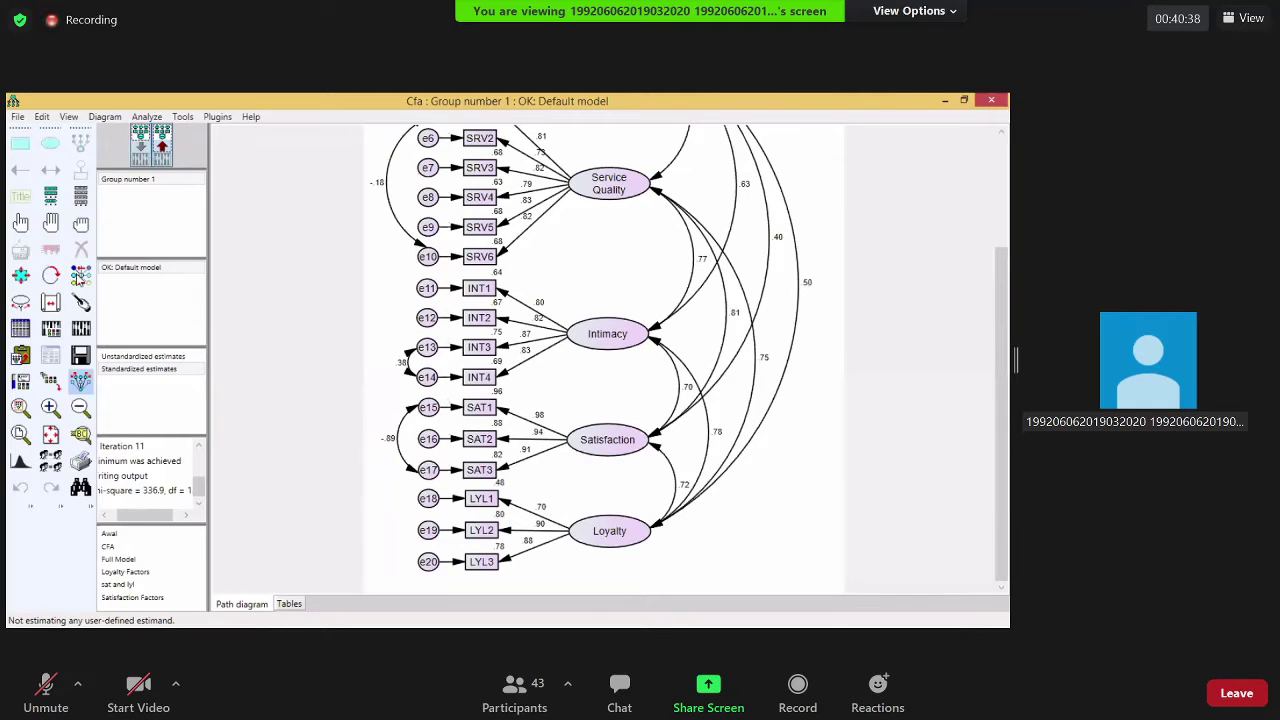
pyautogui.click(412, 250)
pyautogui.hotkey('ctrl', 'F9')
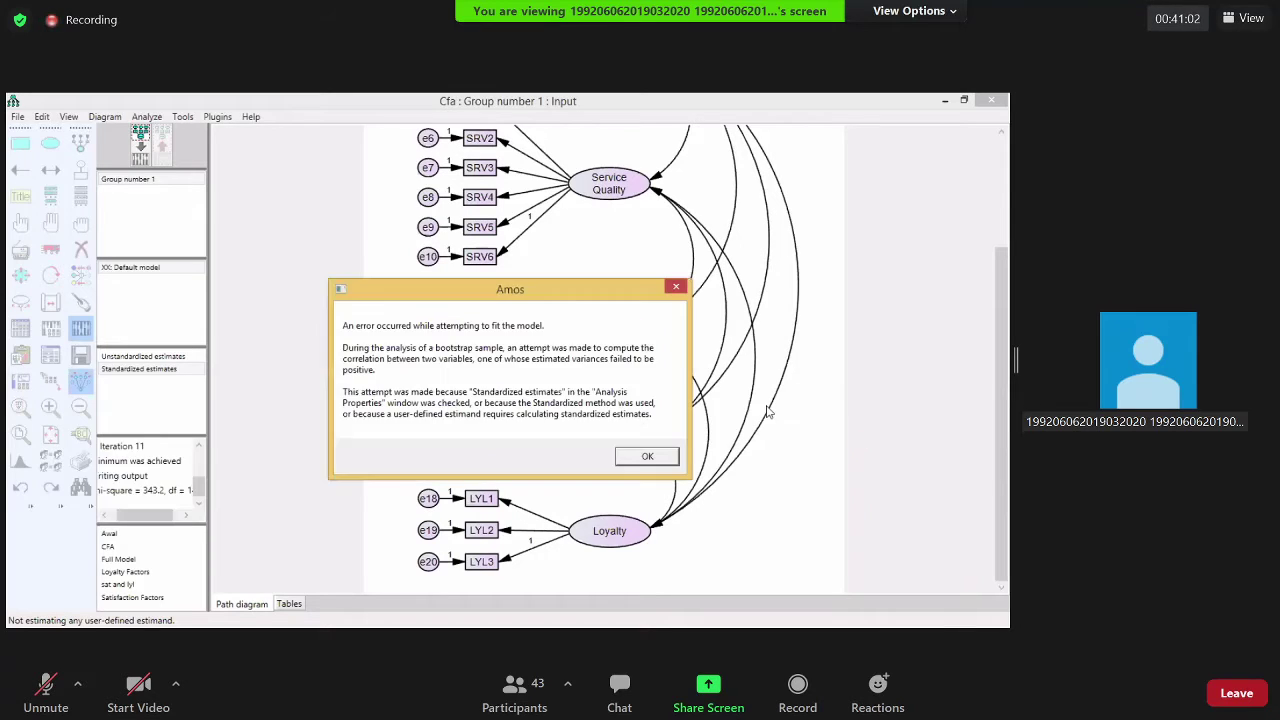
pyautogui.click(668, 460)
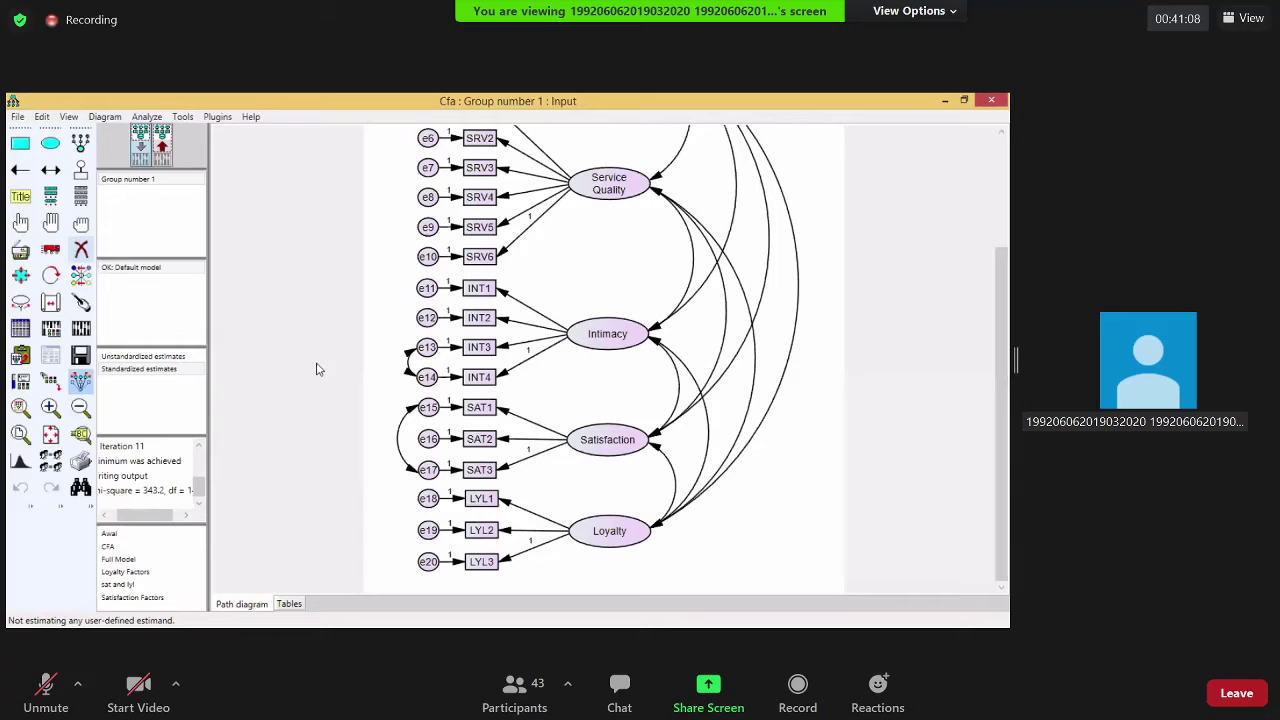
# Erase the covariance between e15 and e17, re-estimate the model, and review the fit indices on the output diagram
pyautogui.click(84, 329)
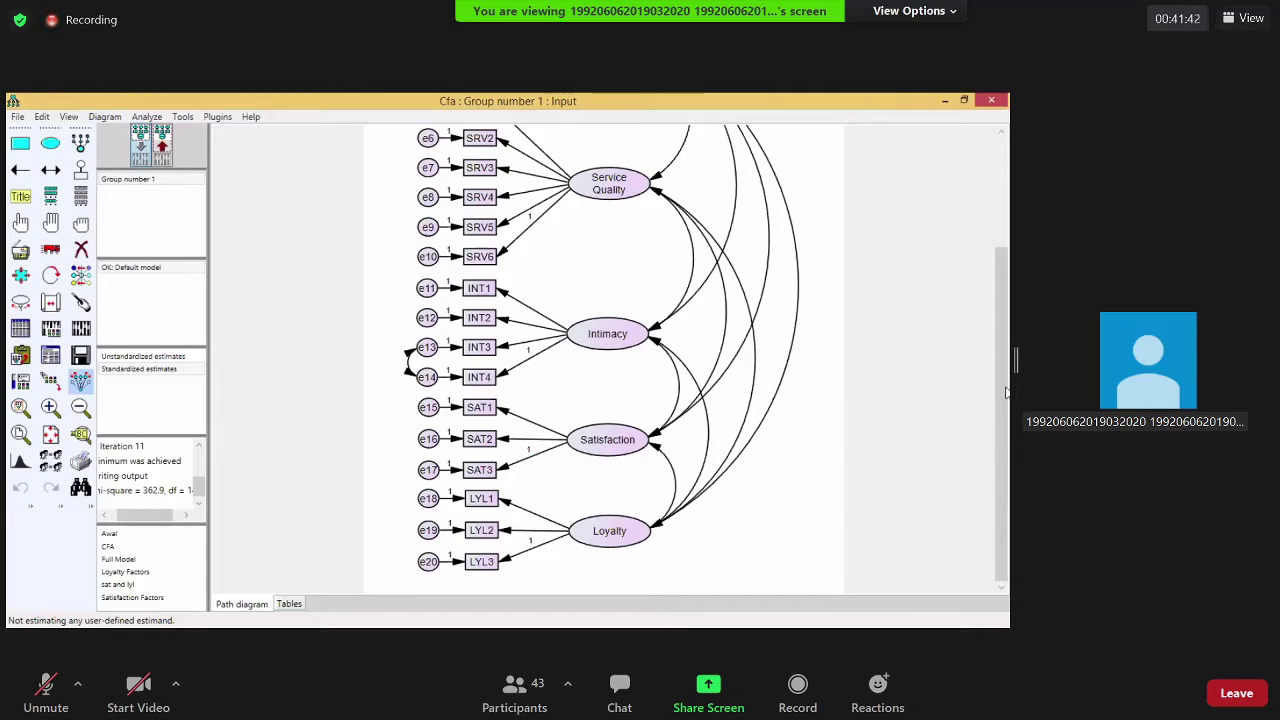
pyautogui.moveTo(1005, 412); pyautogui.dragTo(1084, 262)
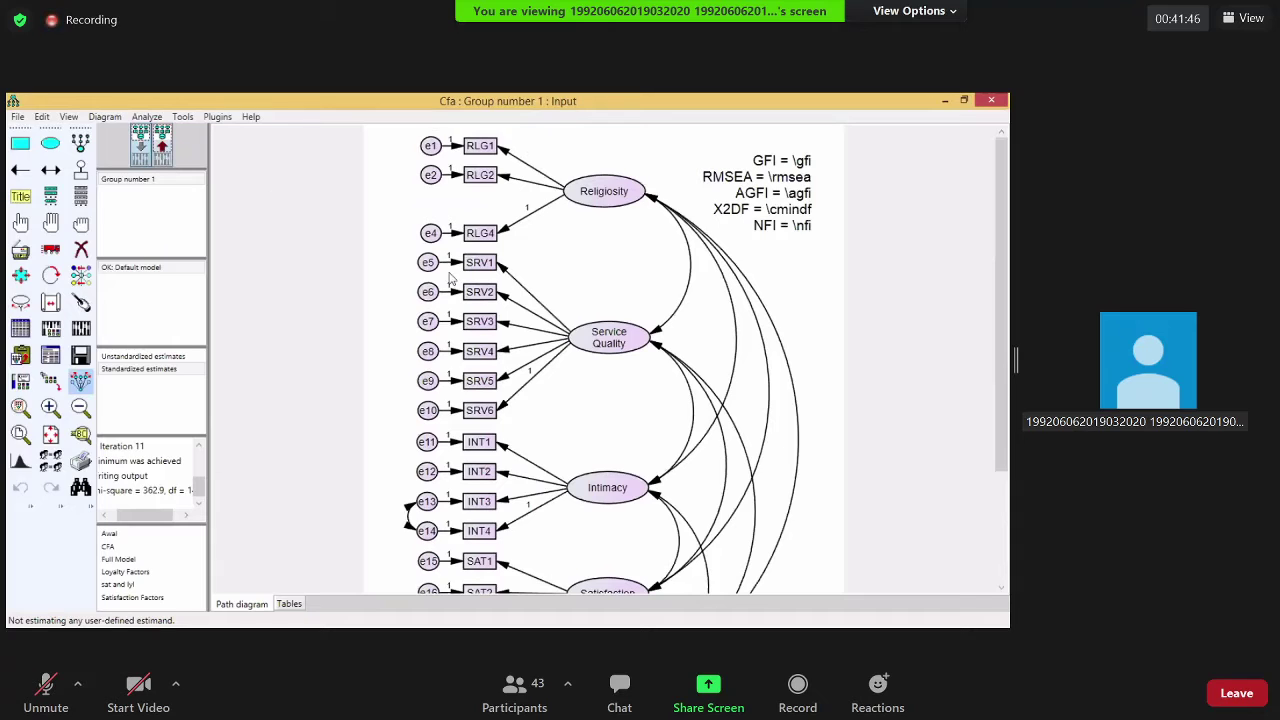
pyautogui.hotkey('ctrl', 'F9')
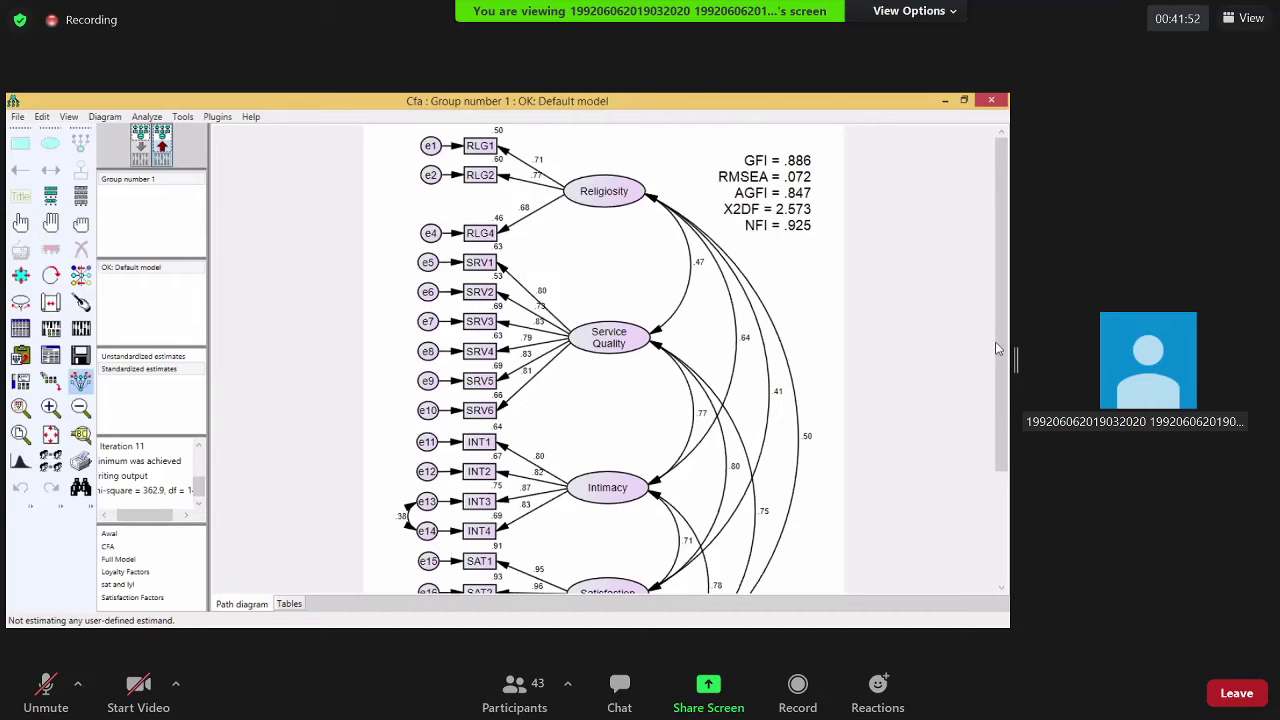
pyautogui.moveTo(1005, 348); pyautogui.dragTo(1005, 380)
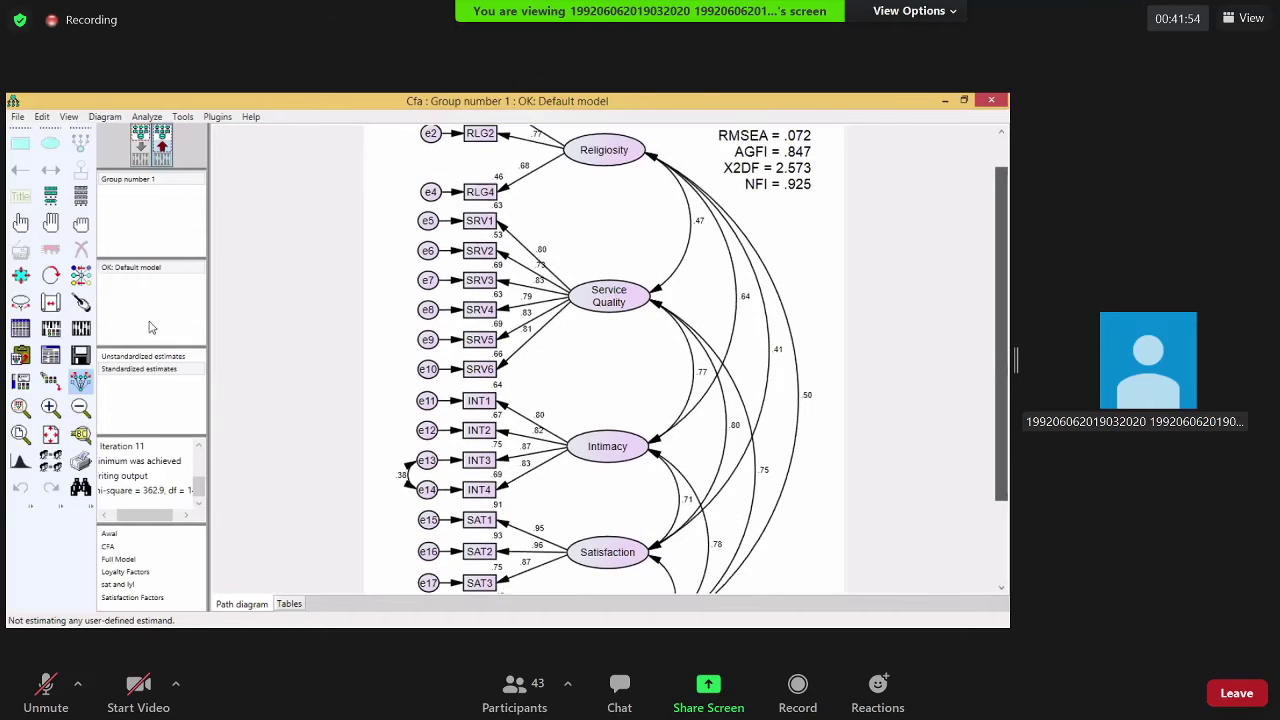
# Bring up the text output and display the covariance modification indices of the re-estimated model
pyautogui.click(51, 355)
pyautogui.scroll(1, 372, 369)
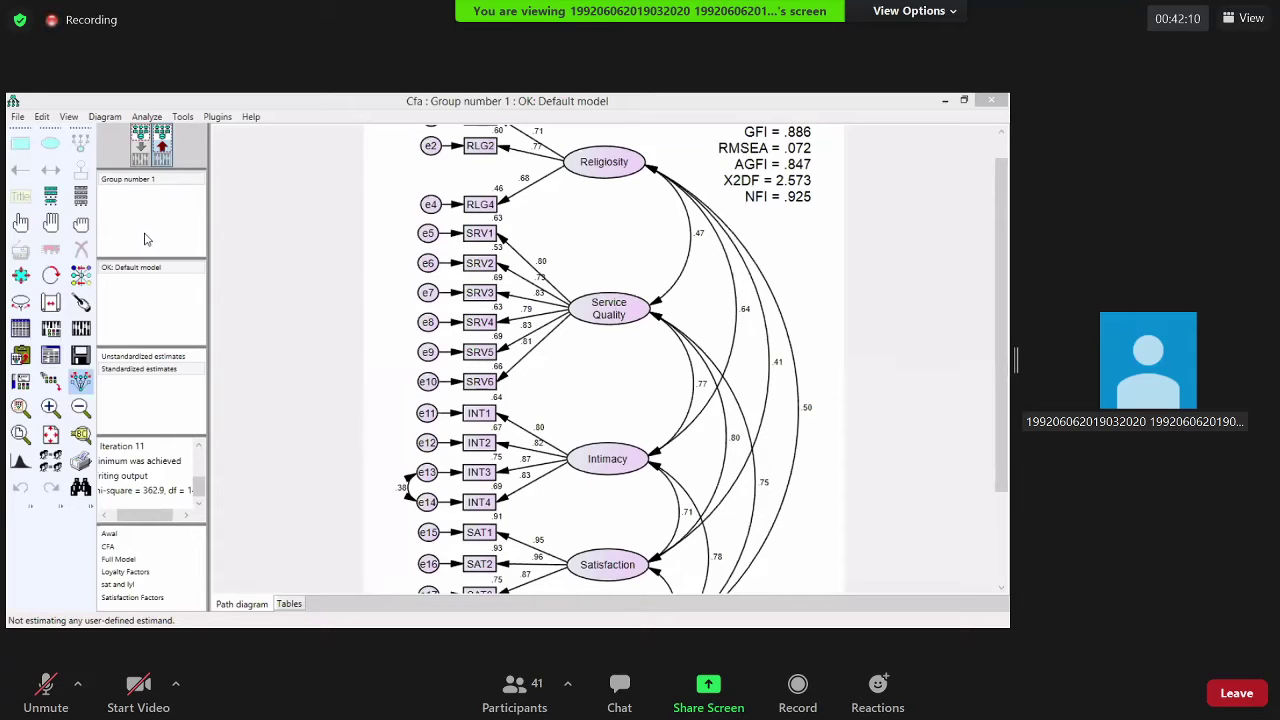
pyautogui.click(50, 355)
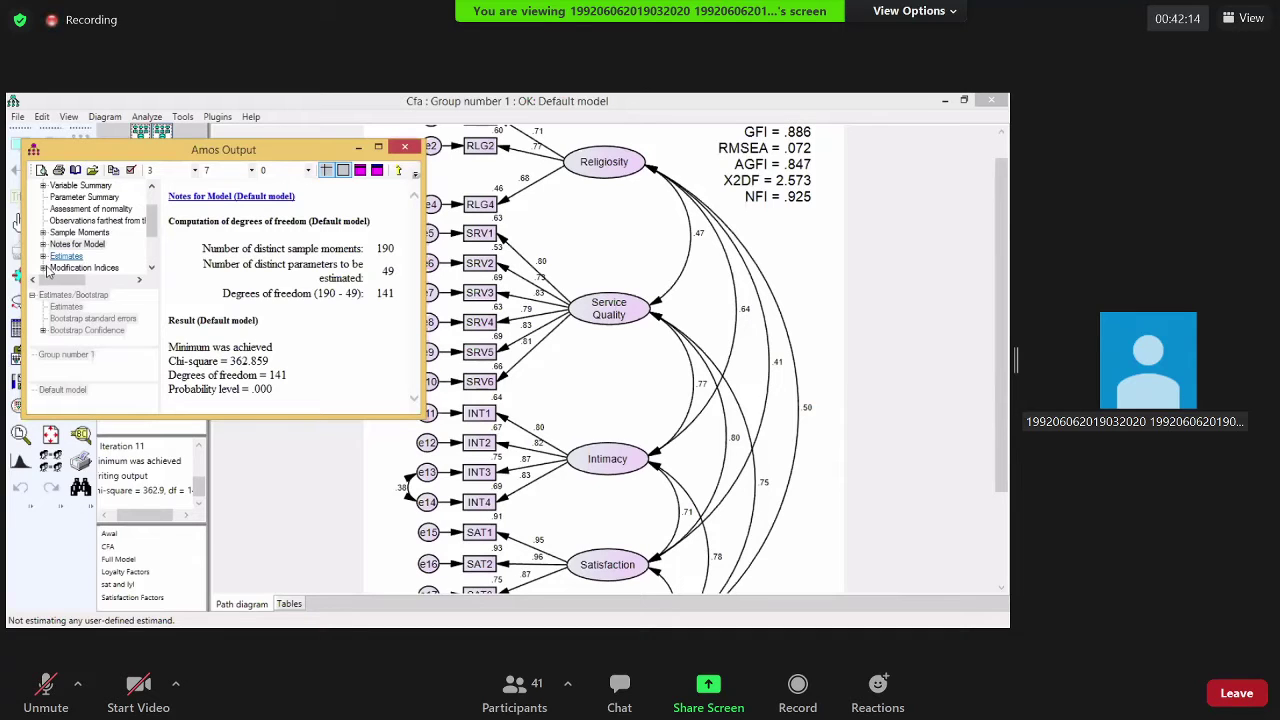
pyautogui.click(62, 267)
pyautogui.click(308, 257)
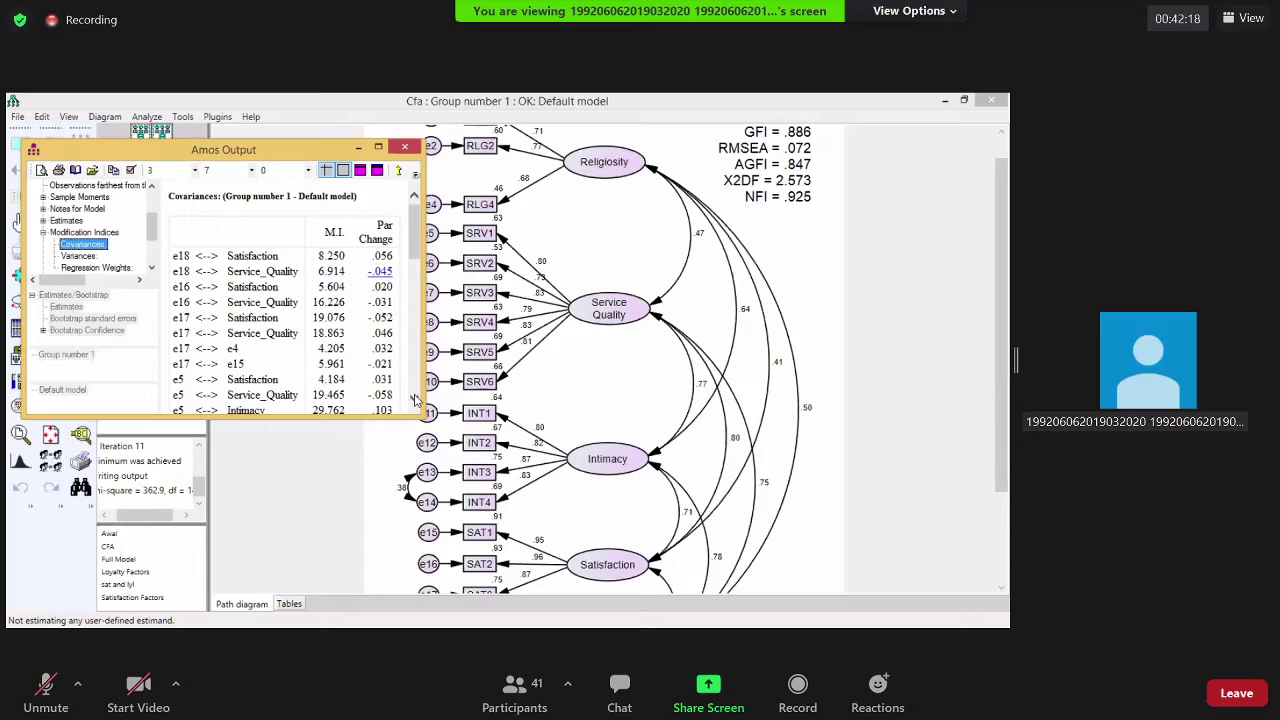
# Examine the covariance modification indices, looking for large values between error terms of the same construct
pyautogui.click(414, 400)
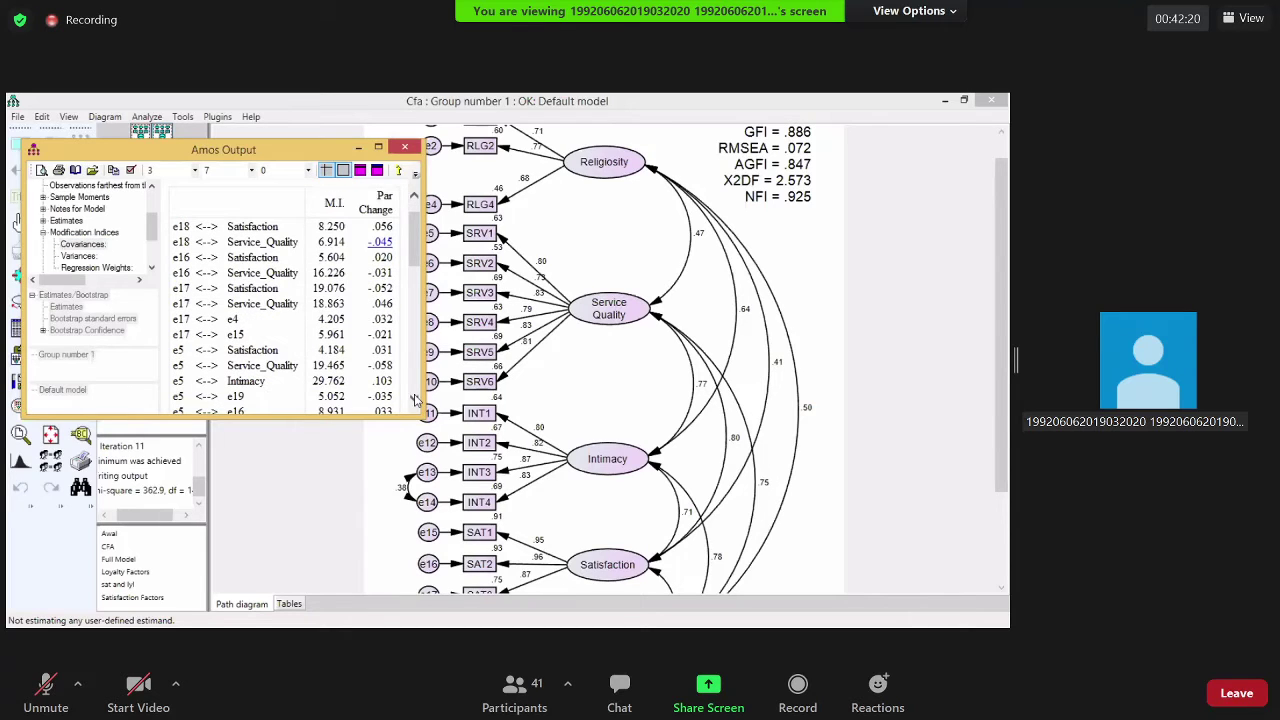
pyautogui.click(414, 400)
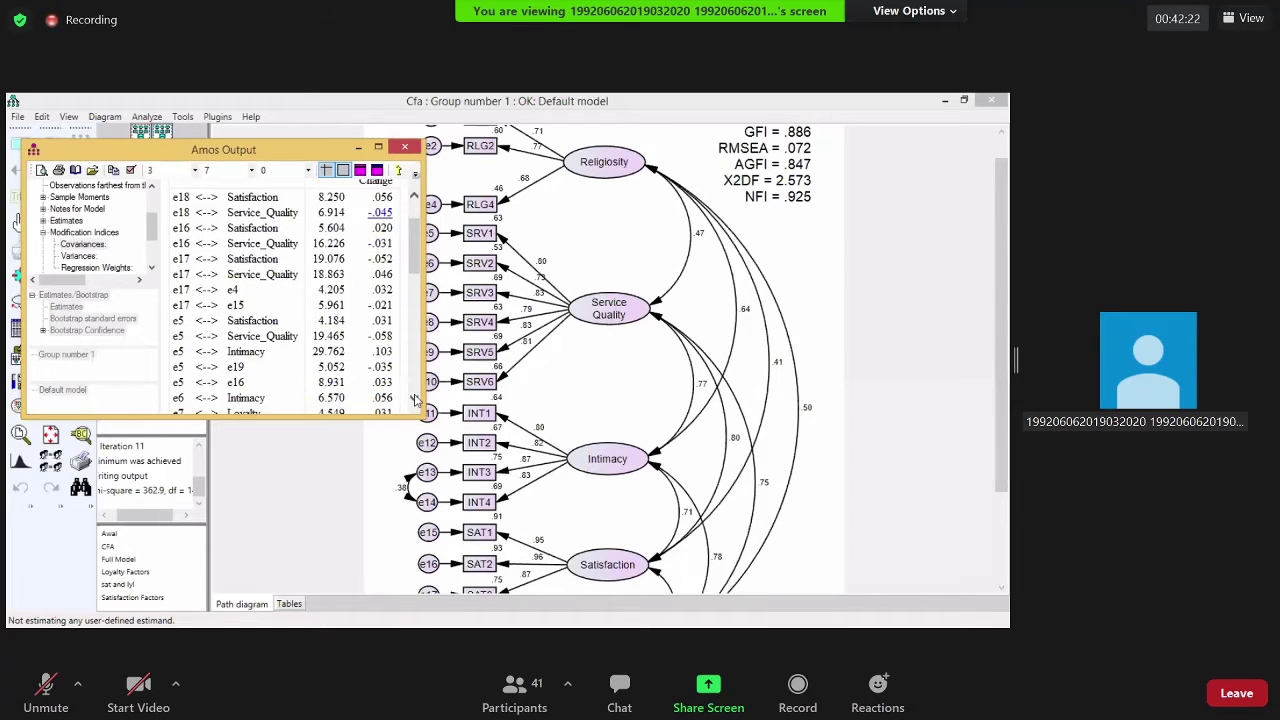
pyautogui.click(414, 400)
pyautogui.click(414, 400)
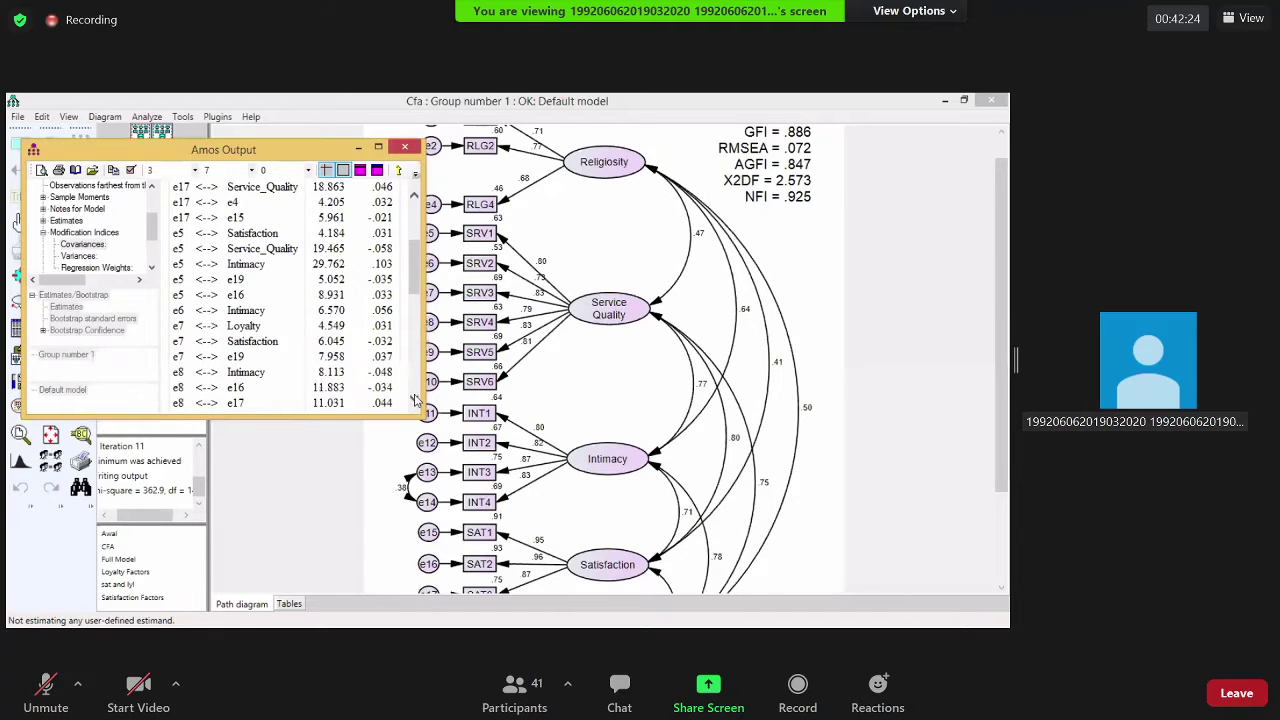
pyautogui.click(414, 400)
pyautogui.click(414, 400)
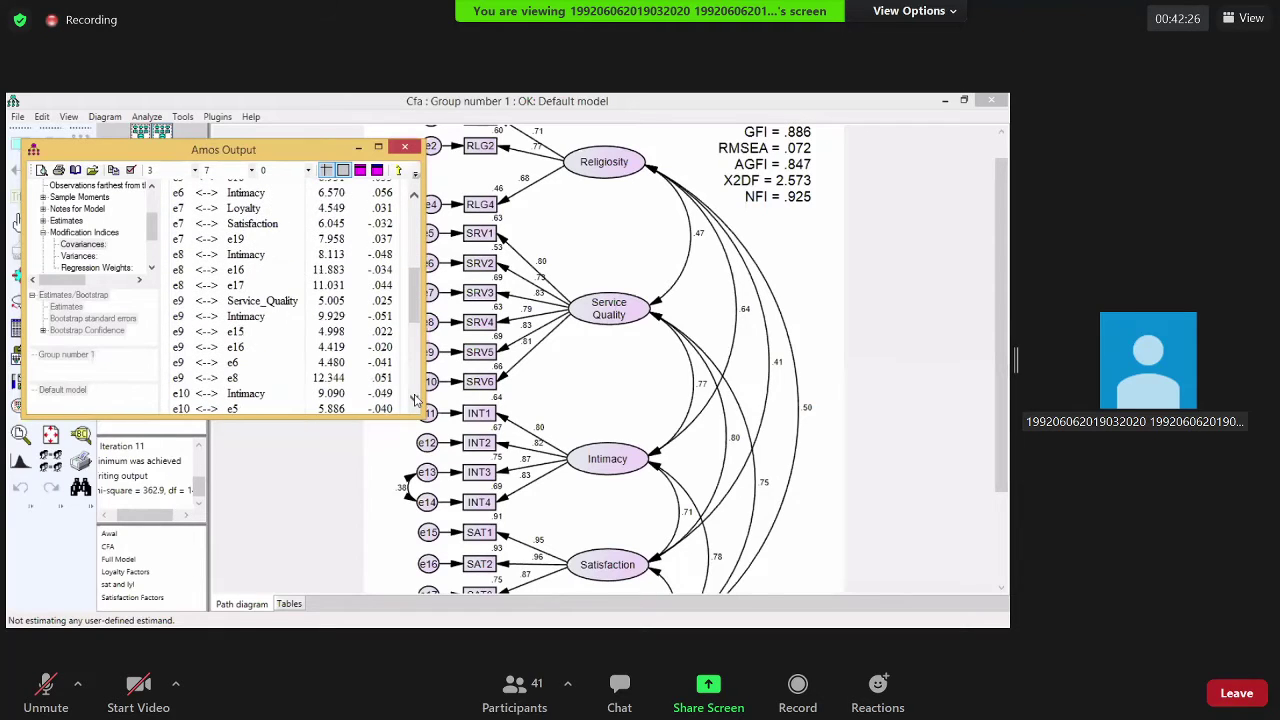
pyautogui.press('Right')
pyautogui.moveTo(290, 150); pyautogui.dragTo(226, 130)
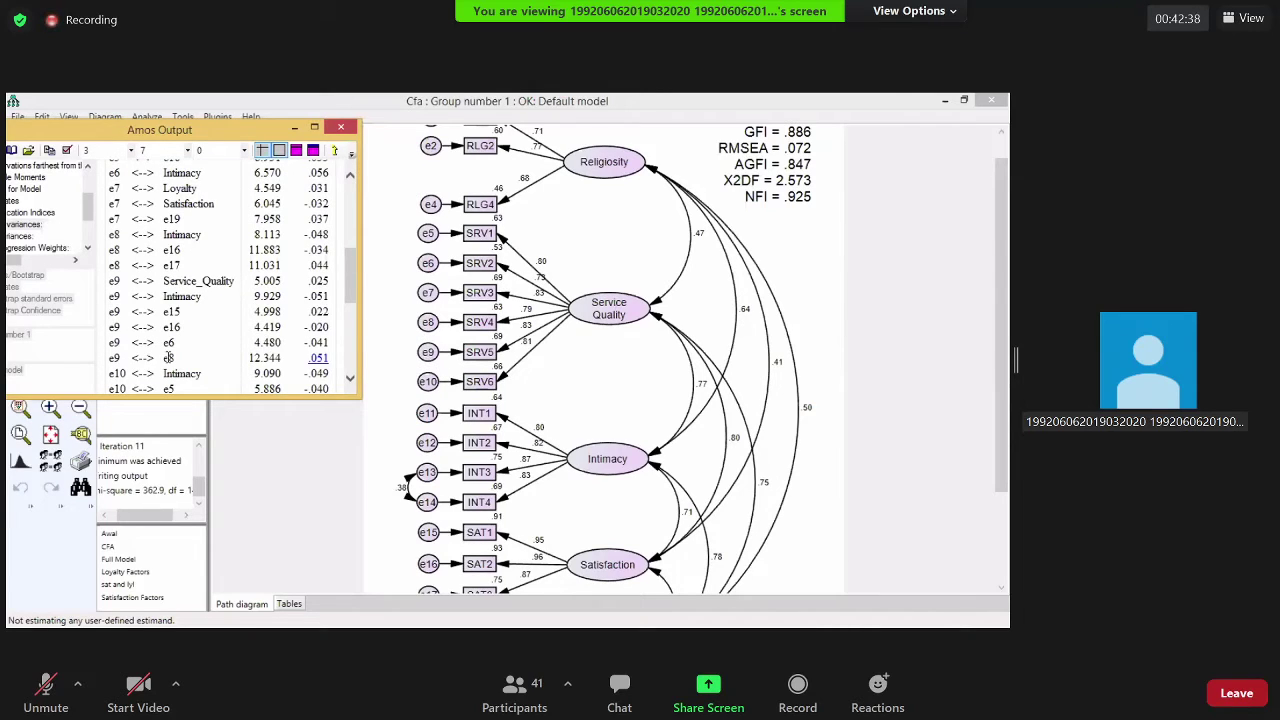
pyautogui.click(352, 380)
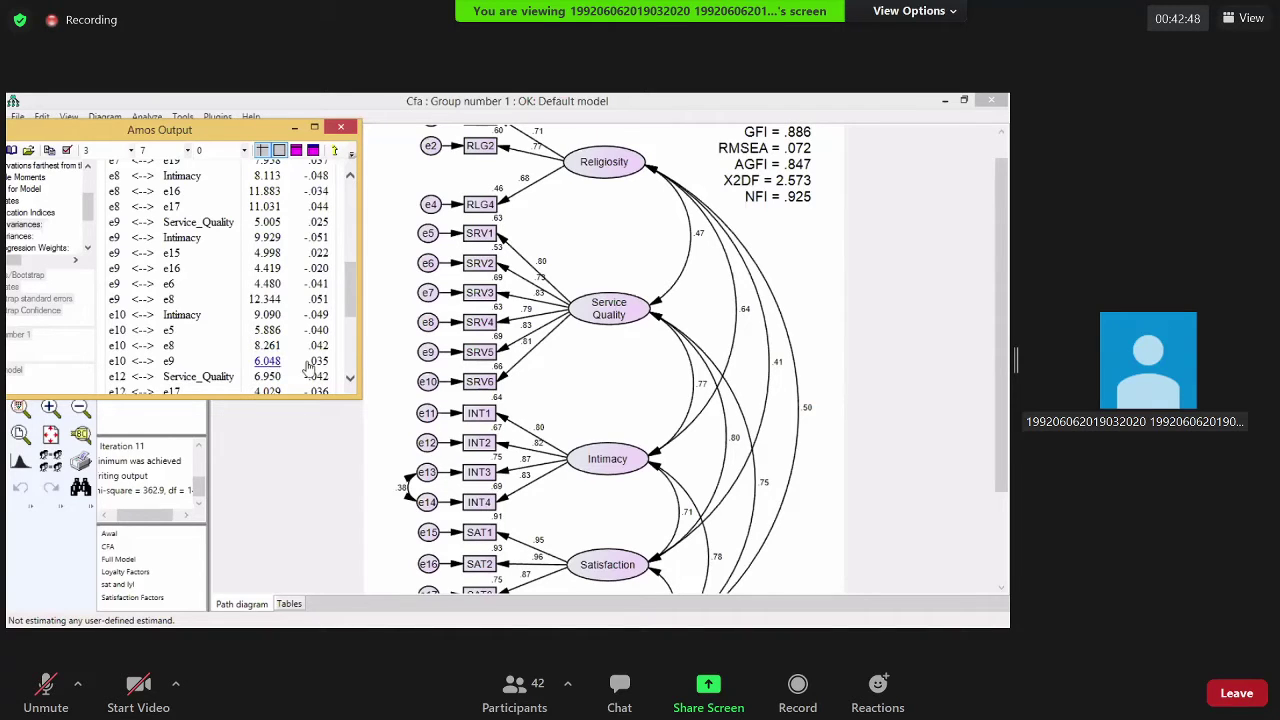
pyautogui.click(351, 381)
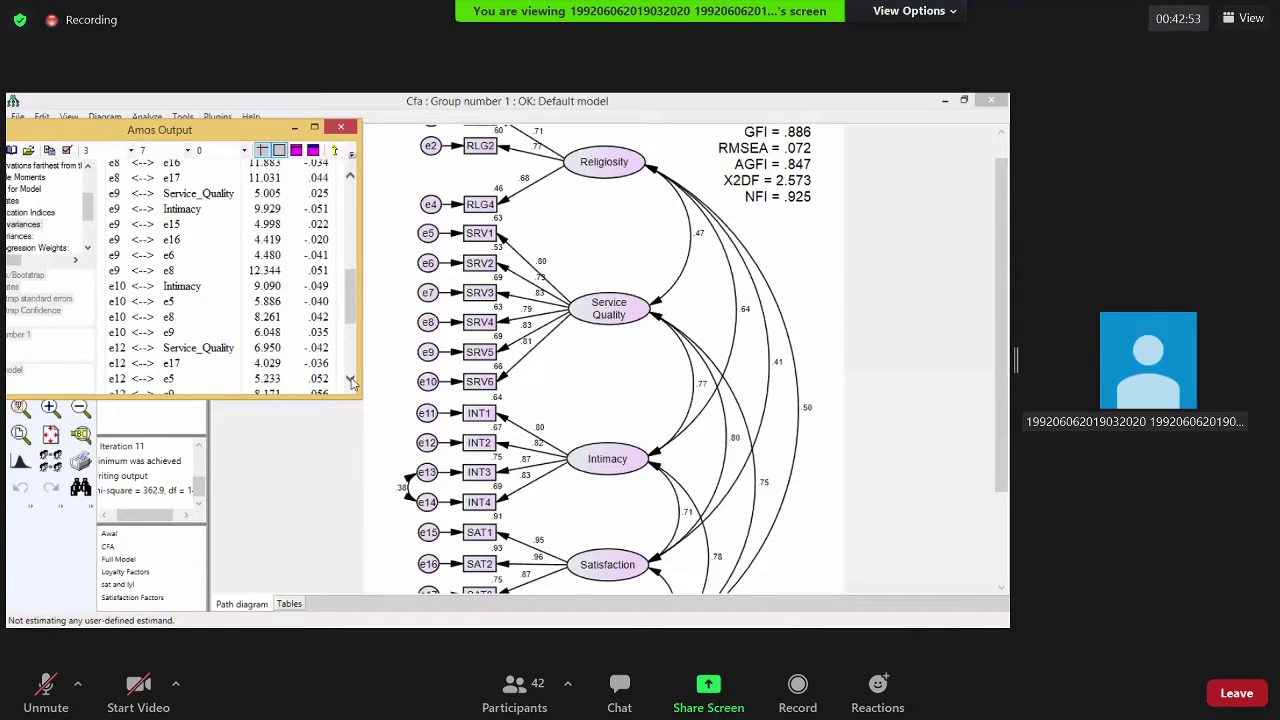
pyautogui.click(351, 381)
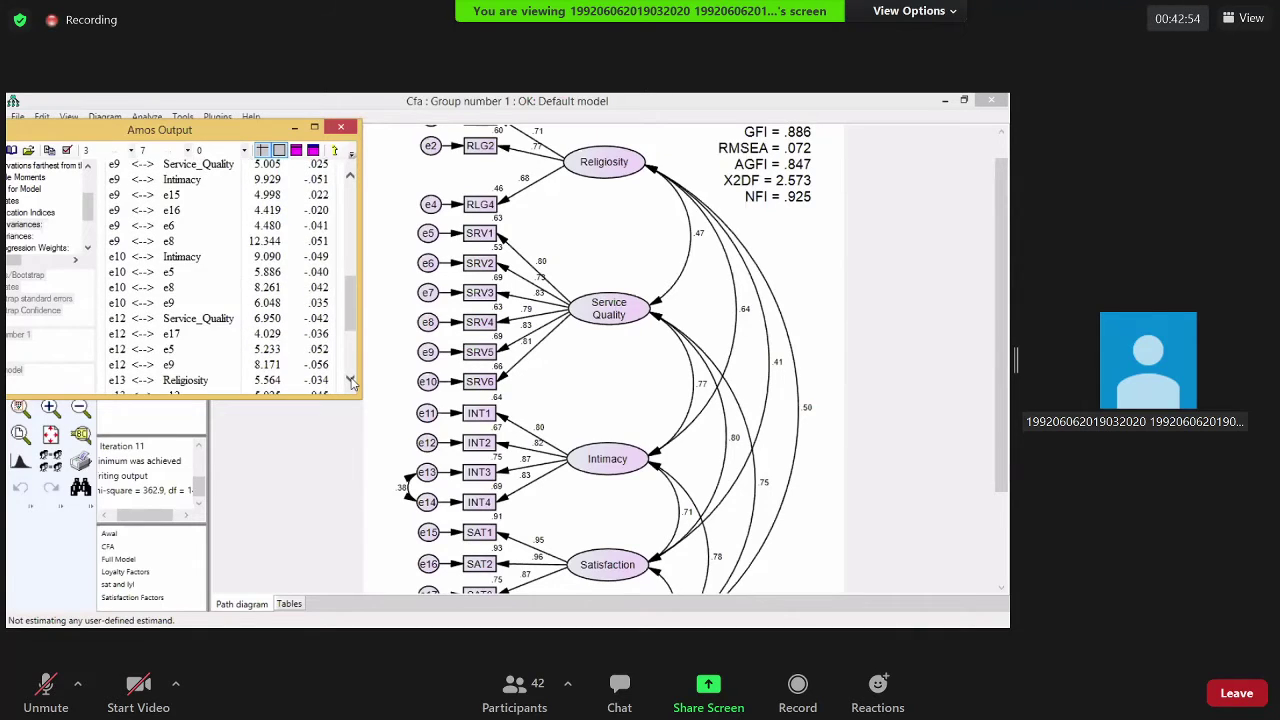
pyautogui.scroll(-2, 267, 350)
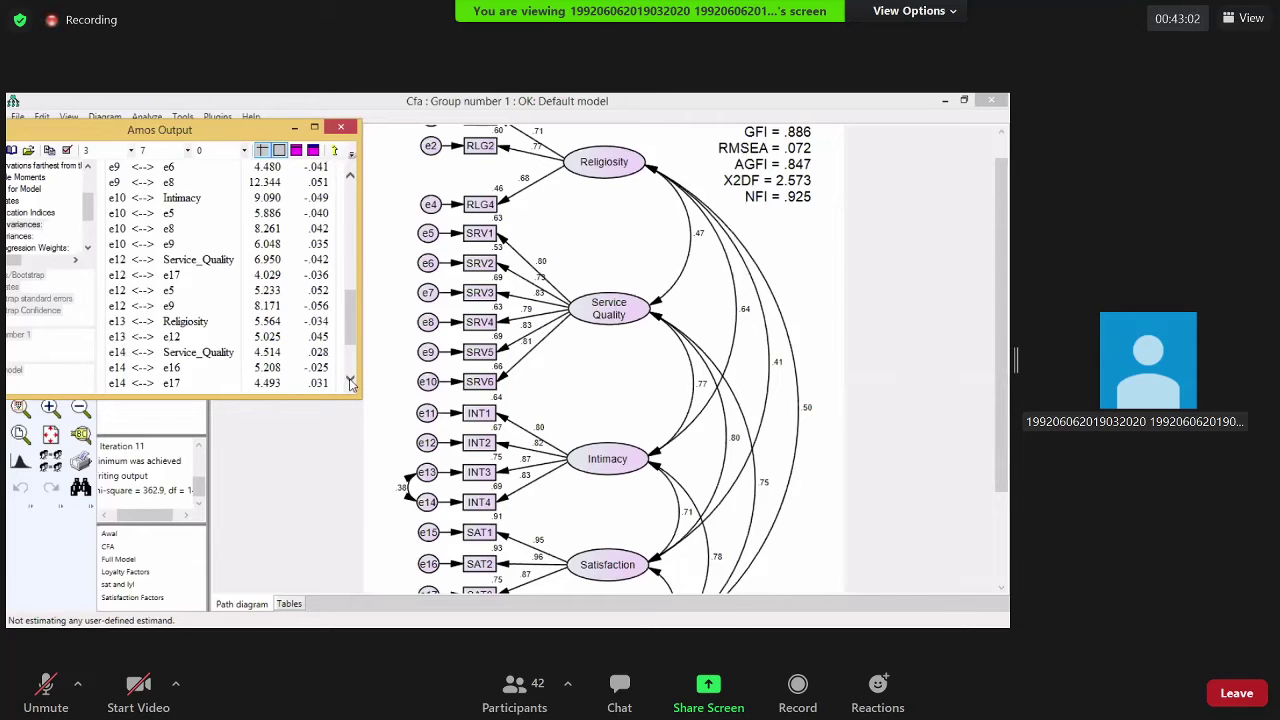
pyautogui.scroll(-1, 198, 336)
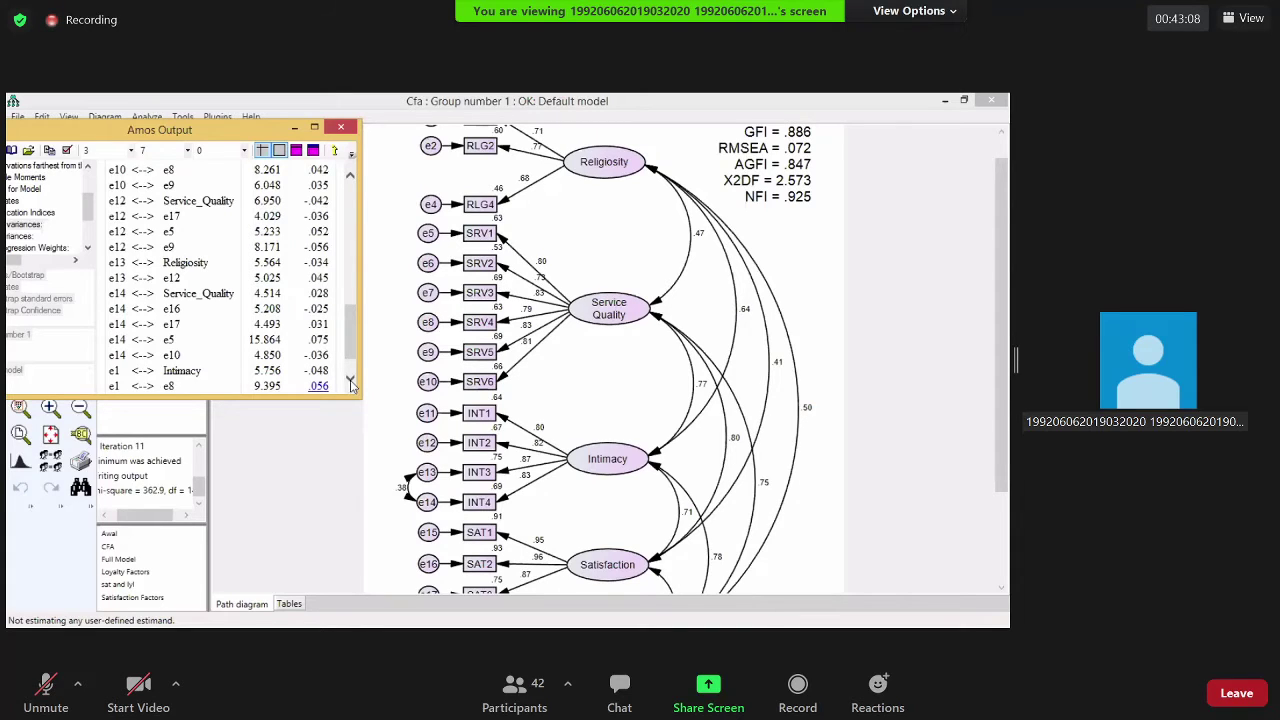
pyautogui.scroll(-1, 351, 384)
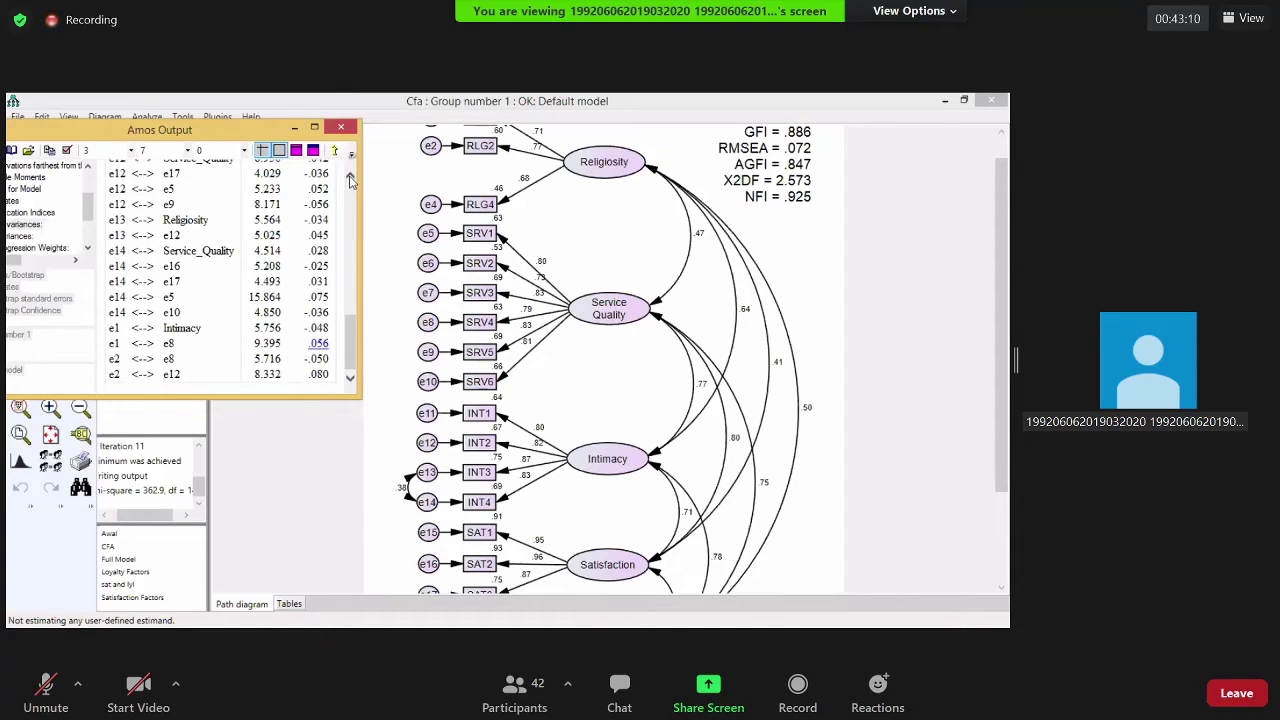
pyautogui.click(350, 178)
pyautogui.scroll(4, 350, 178)
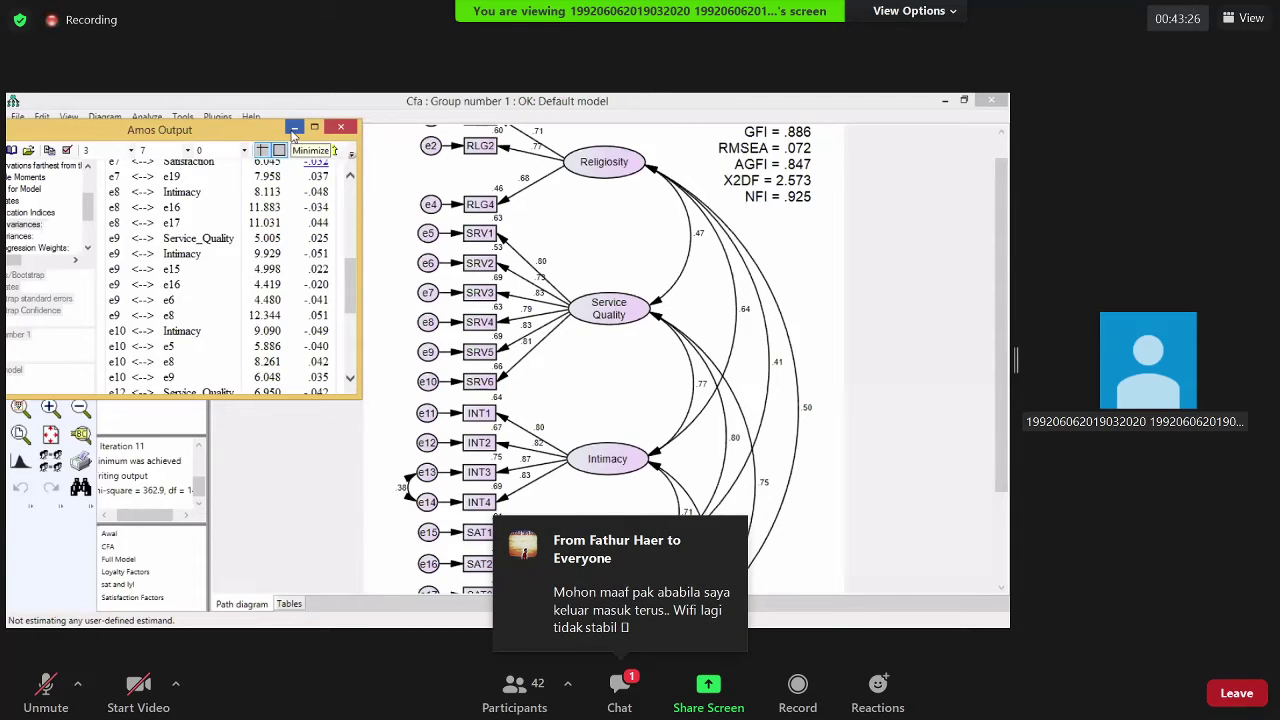
# Draw covariances between error terms e9 and e8 and between e6 and e9 in the input diagram
pyautogui.moveTo(299, 129); pyautogui.dragTo(300, 163)
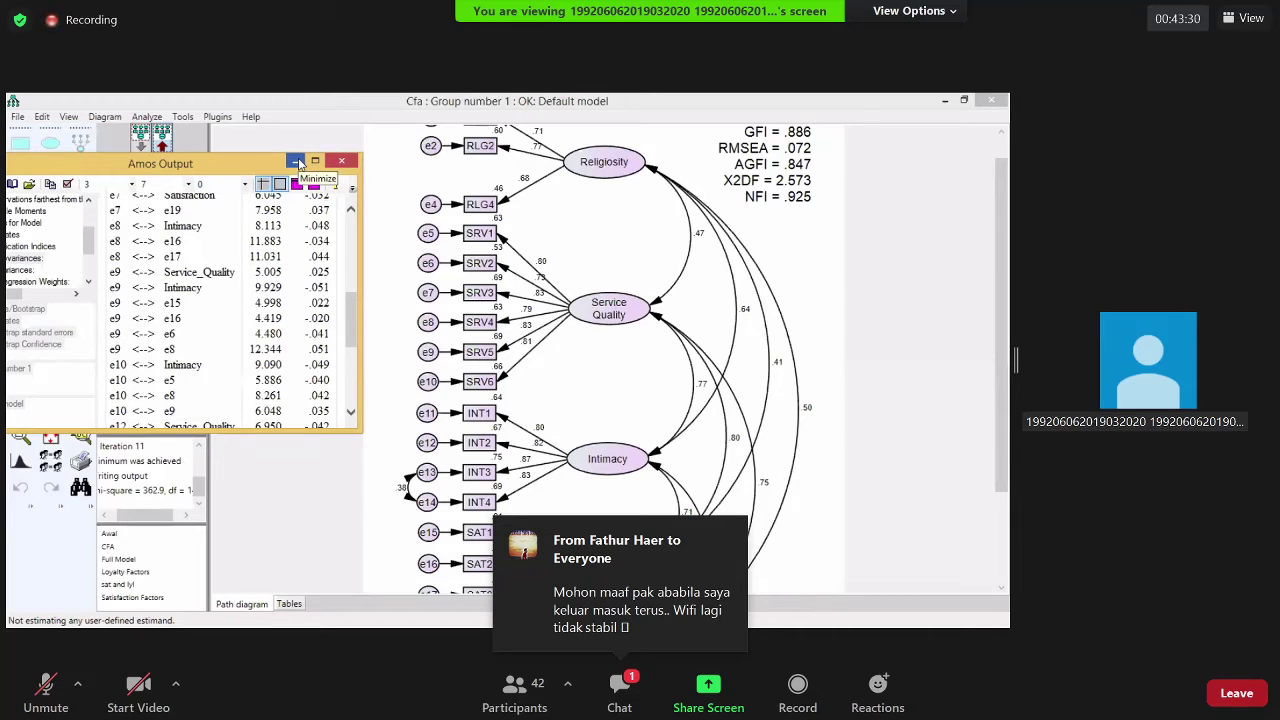
pyautogui.click(295, 161)
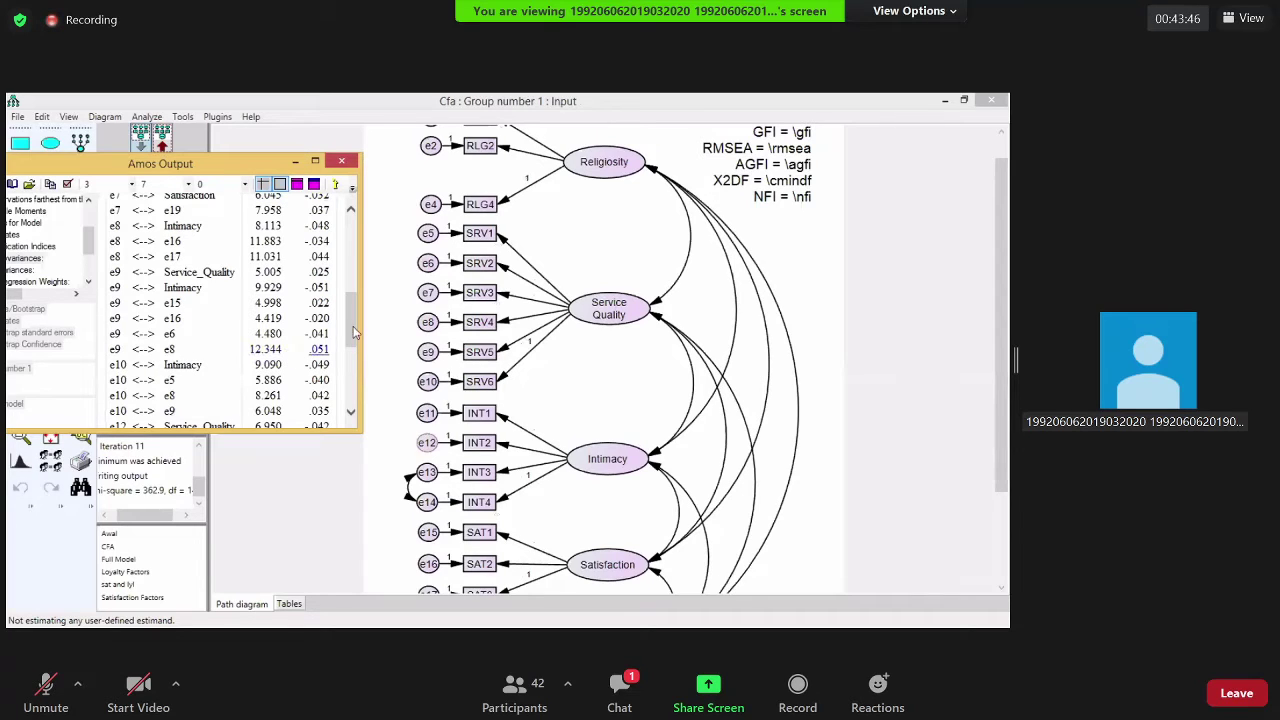
pyautogui.moveTo(352, 332); pyautogui.dragTo(352, 330)
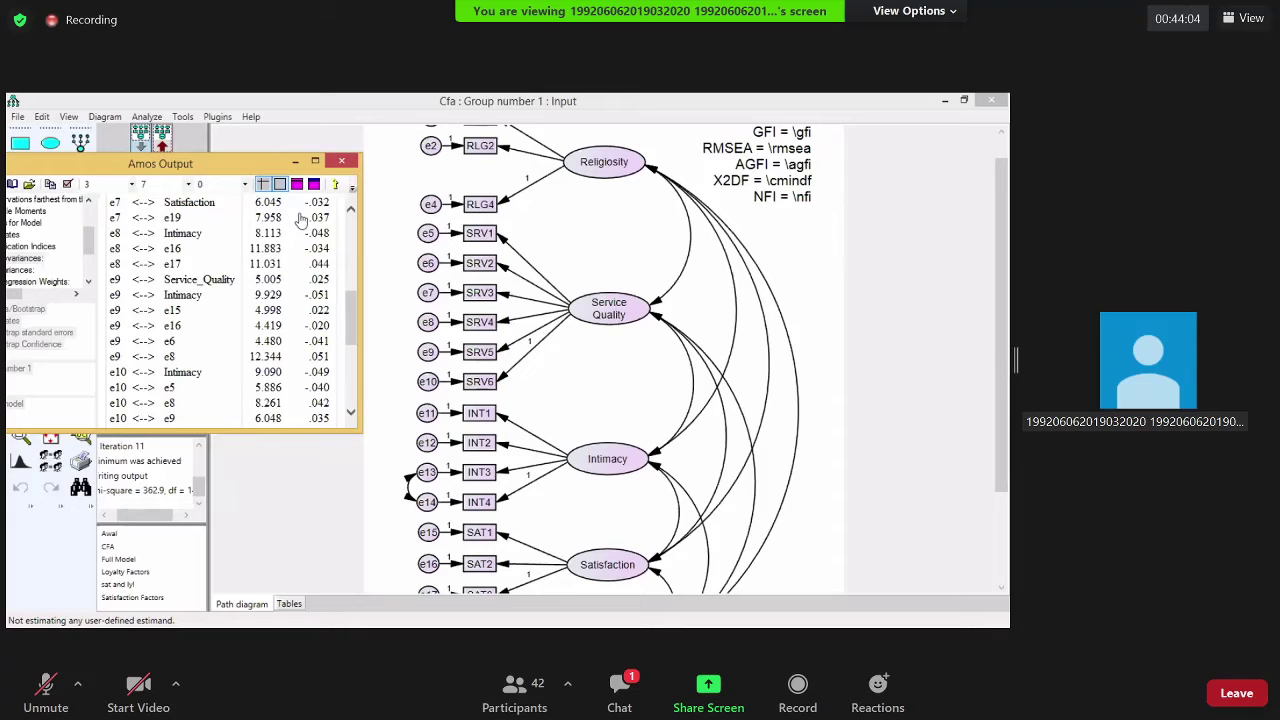
pyautogui.click(428, 351)
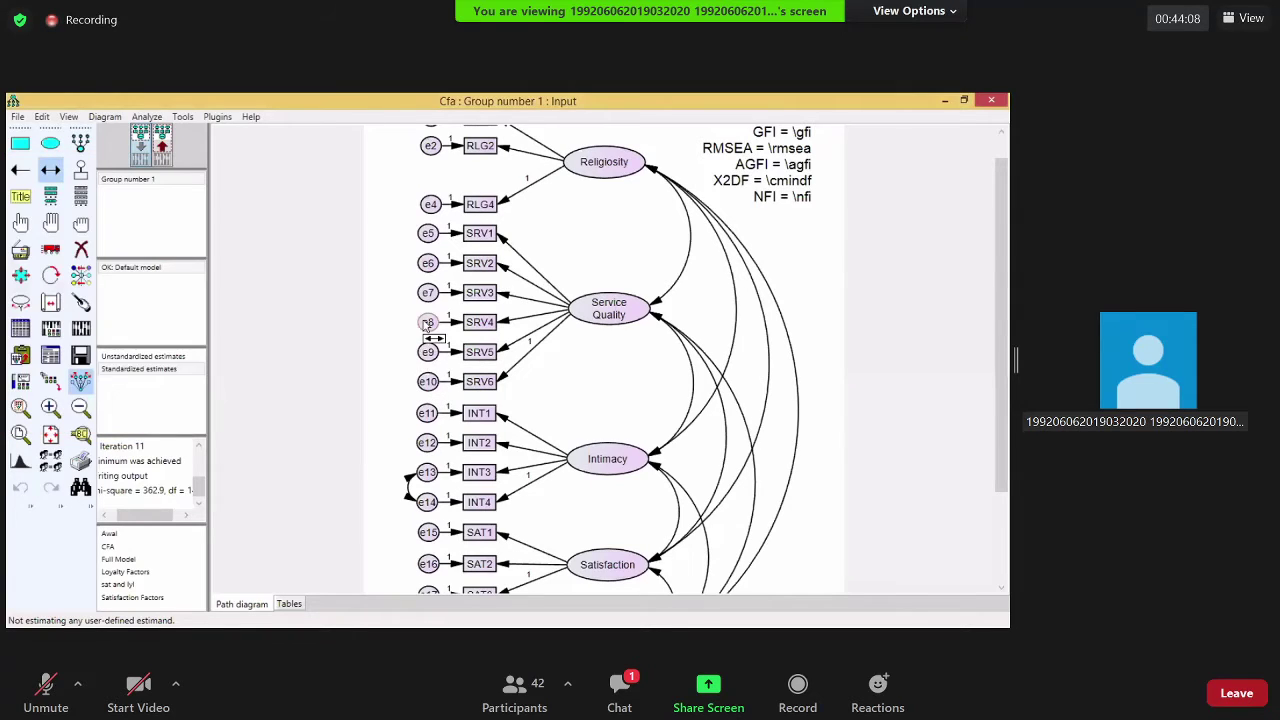
pyautogui.moveTo(424, 352); pyautogui.dragTo(424, 322)
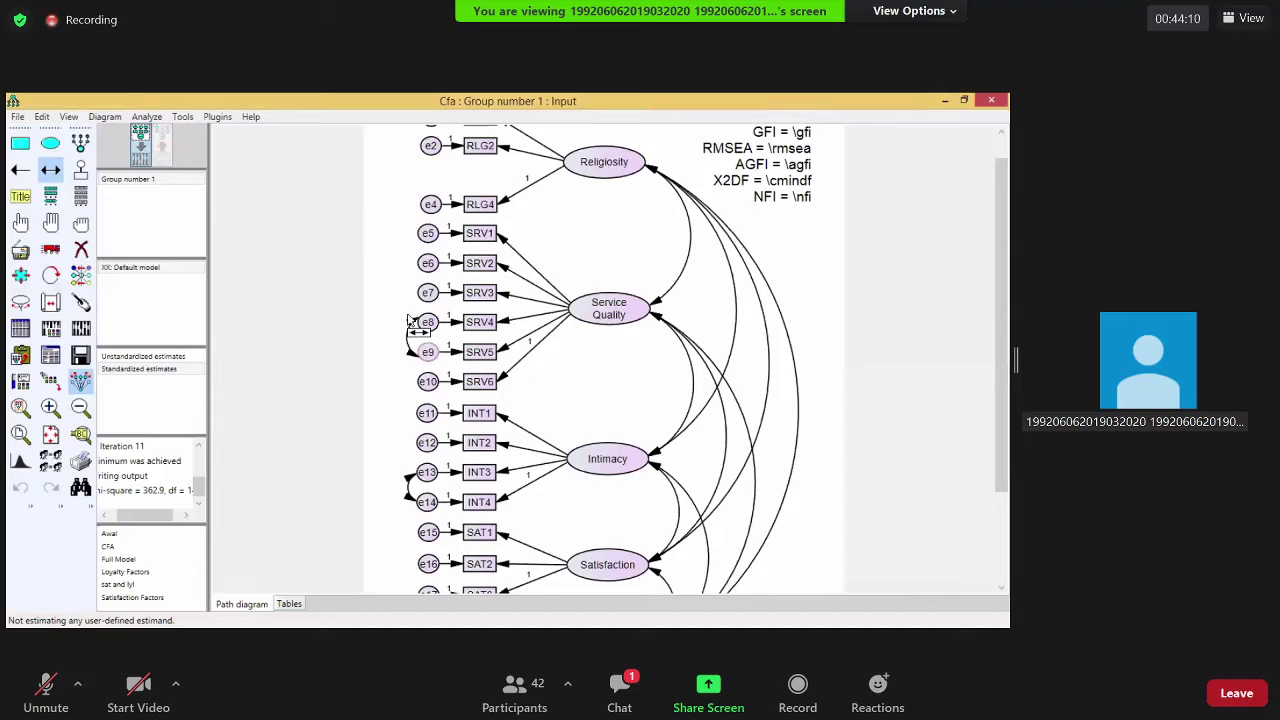
pyautogui.moveTo(428, 263); pyautogui.dragTo(428, 351)
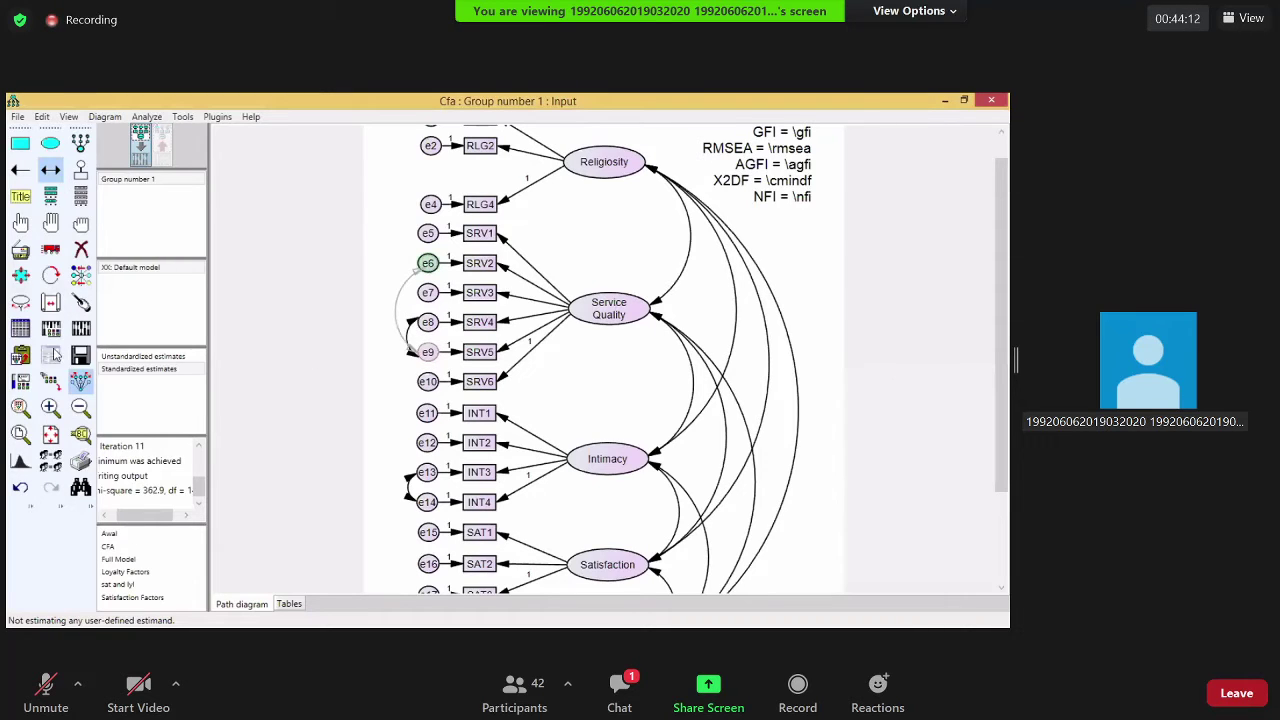
# Reshape the covariance curve between e6 and e9 so it bows outward, clear of the curve between e8 and e9
pyautogui.press('Delete')
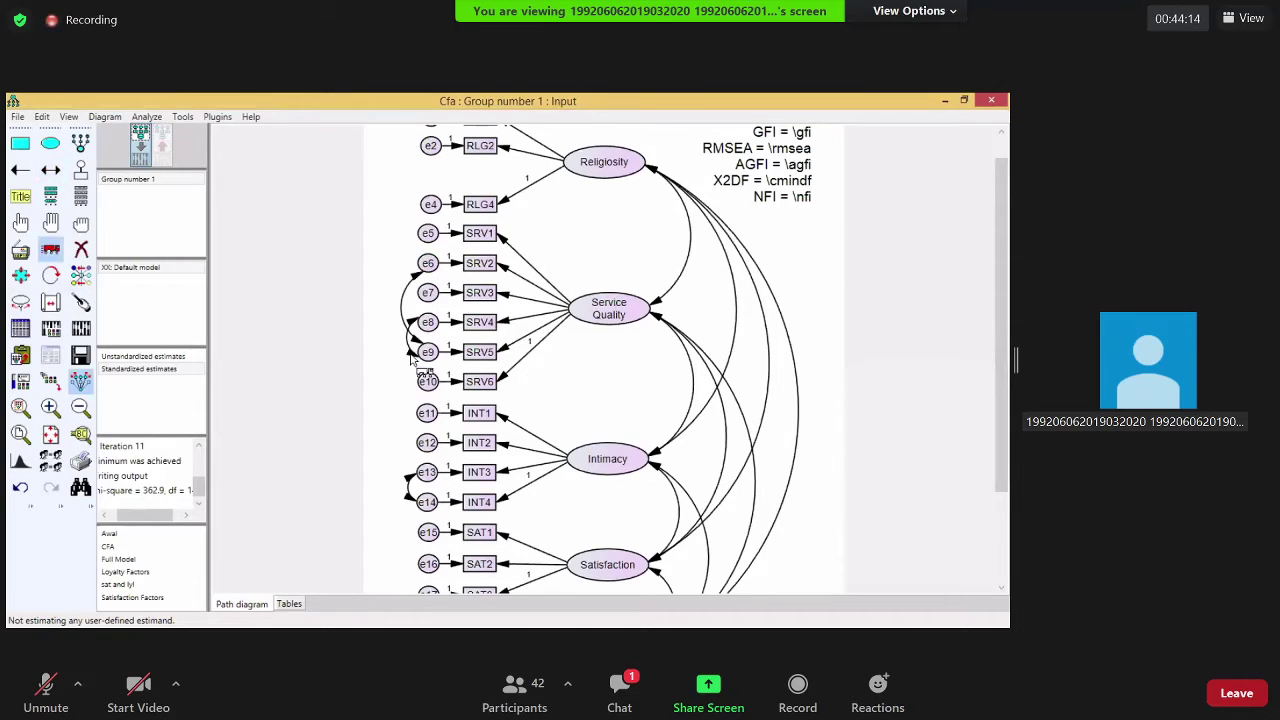
pyautogui.moveTo(417, 352); pyautogui.dragTo(417, 349)
pyautogui.moveTo(419, 344); pyautogui.dragTo(414, 349)
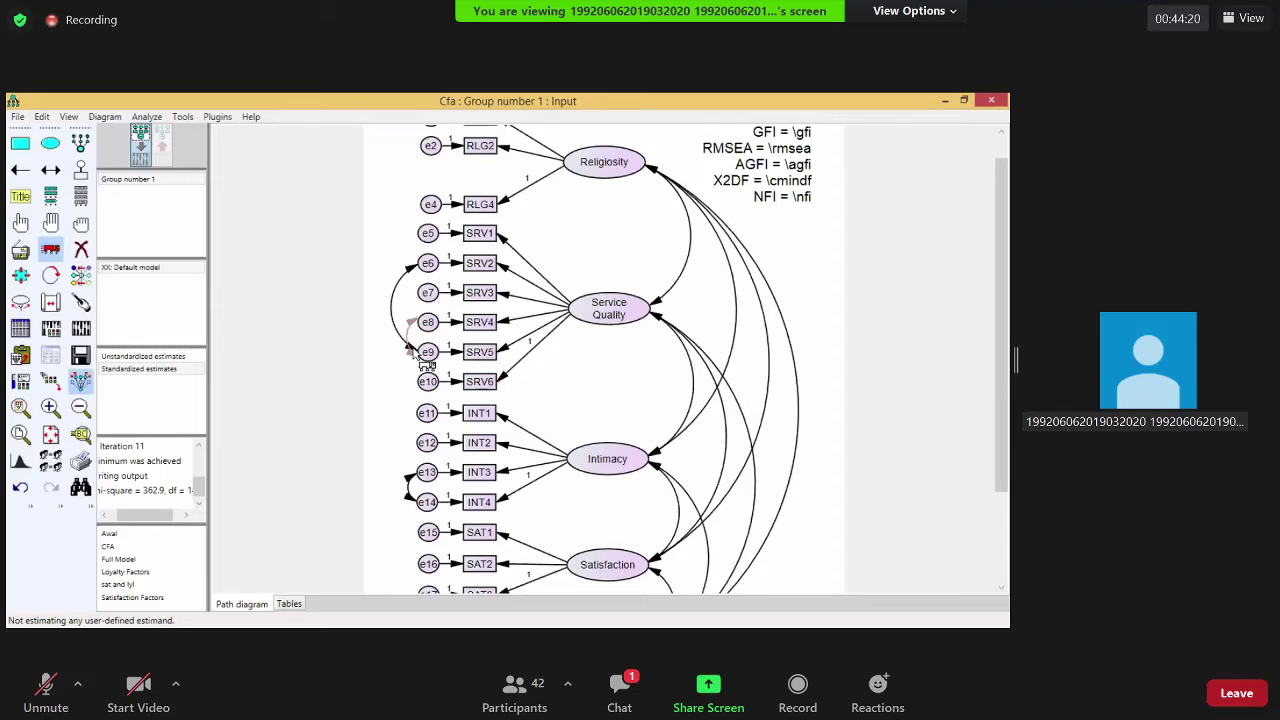
pyautogui.moveTo(414, 351); pyautogui.dragTo(463, 403)
# Re-estimate the model and review the fit indices, loadings and correlations on the output diagram
pyautogui.click(82, 329)
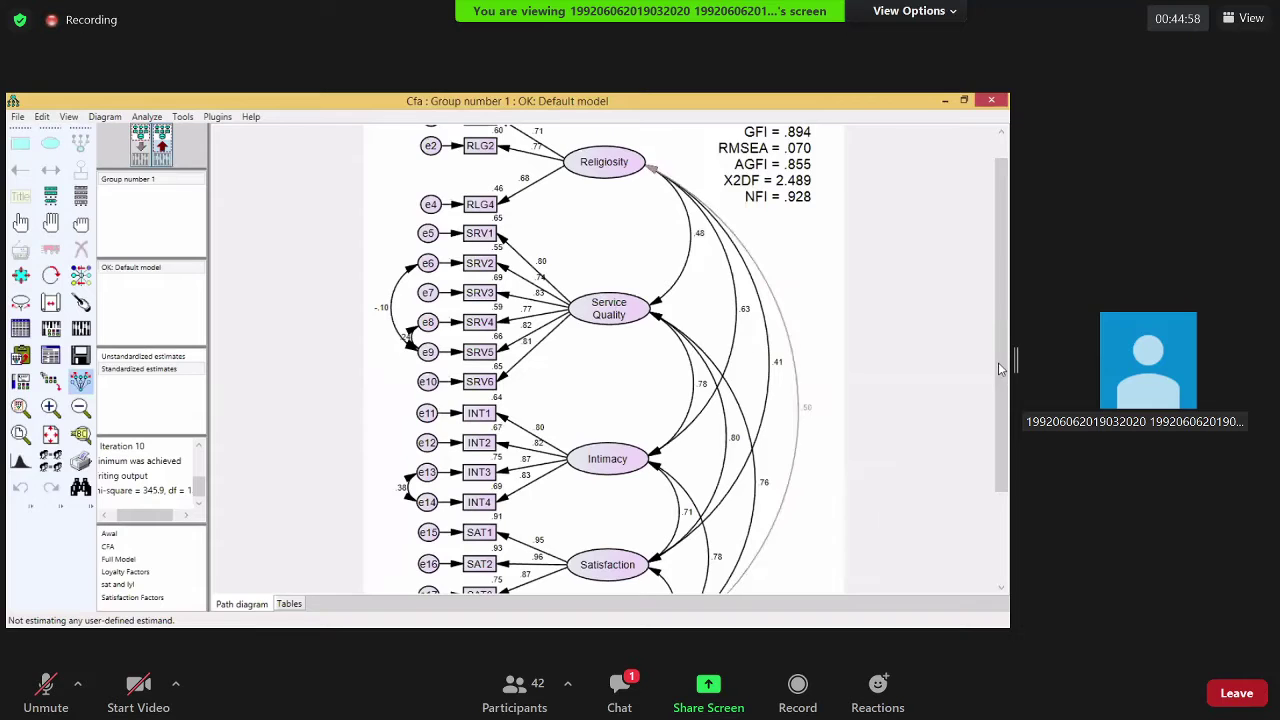
pyautogui.scroll(2, 1006, 295)
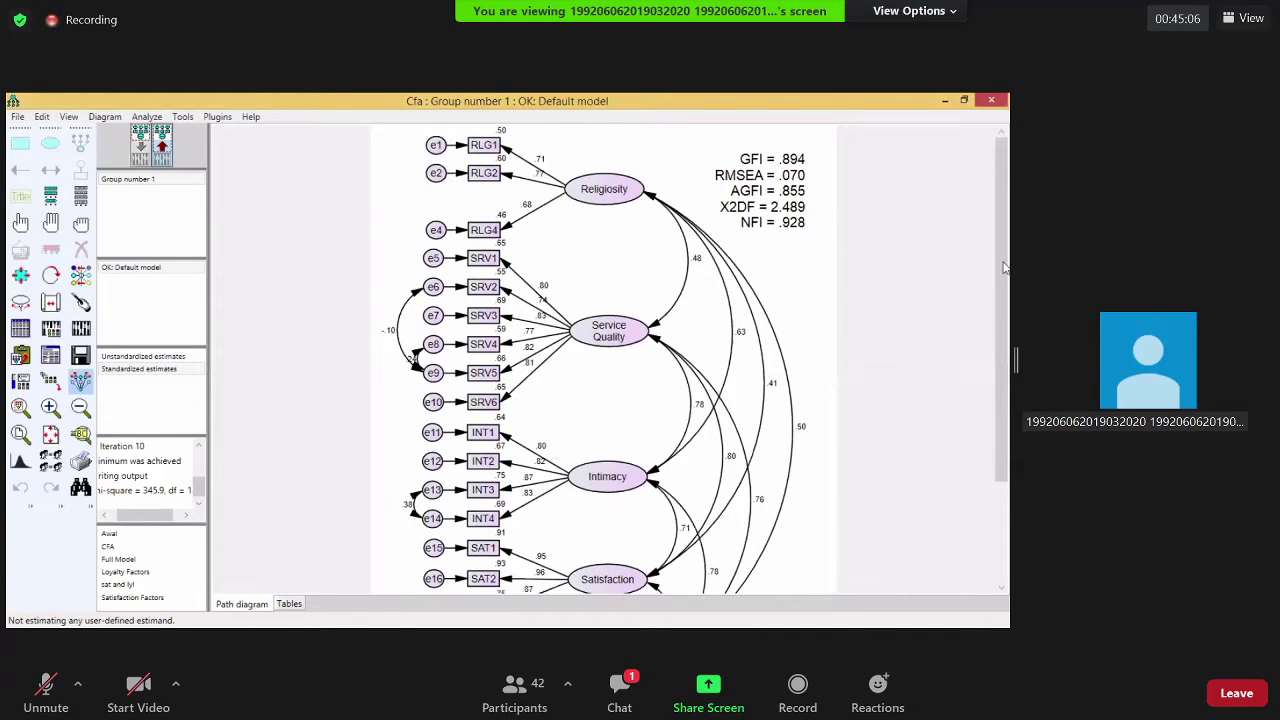
pyautogui.scroll(-2, 1004, 350)
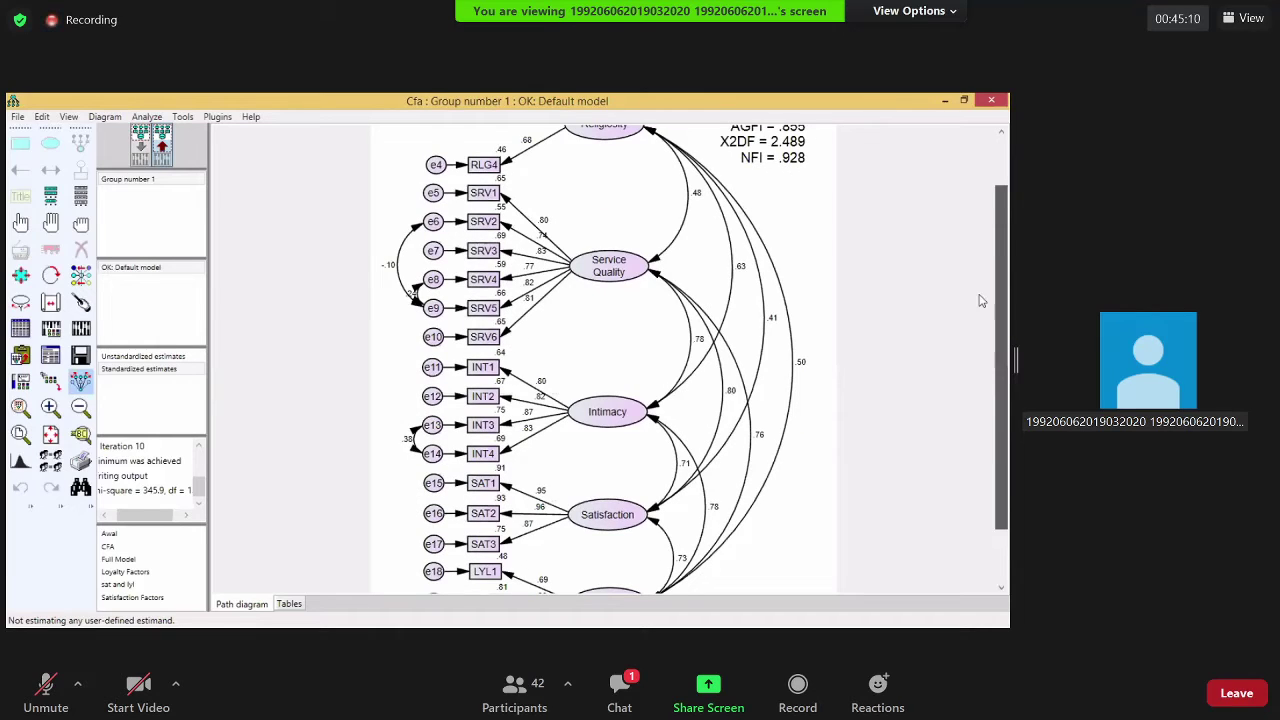
pyautogui.scroll(-2, 980, 300)
pyautogui.scroll(3, 980, 300)
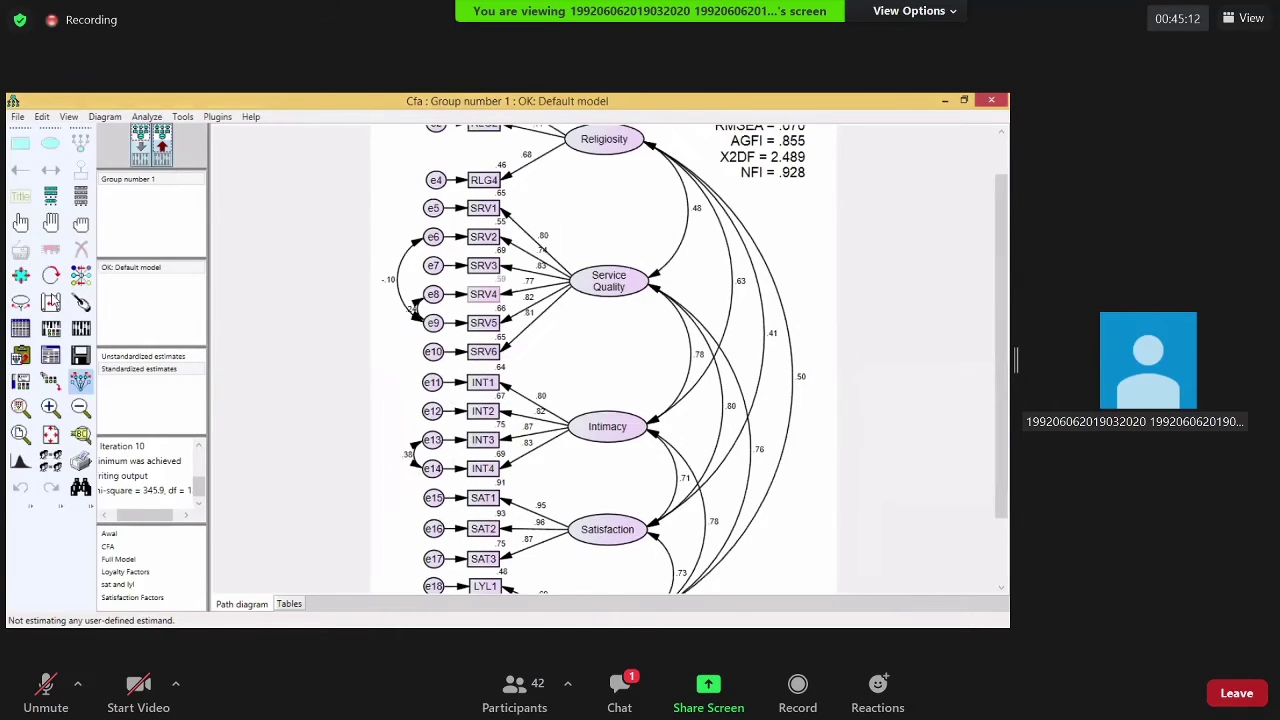
# Draw a covariance between error terms e11 and e12, re-estimate the model, and check the fit indices
pyautogui.click(51, 173)
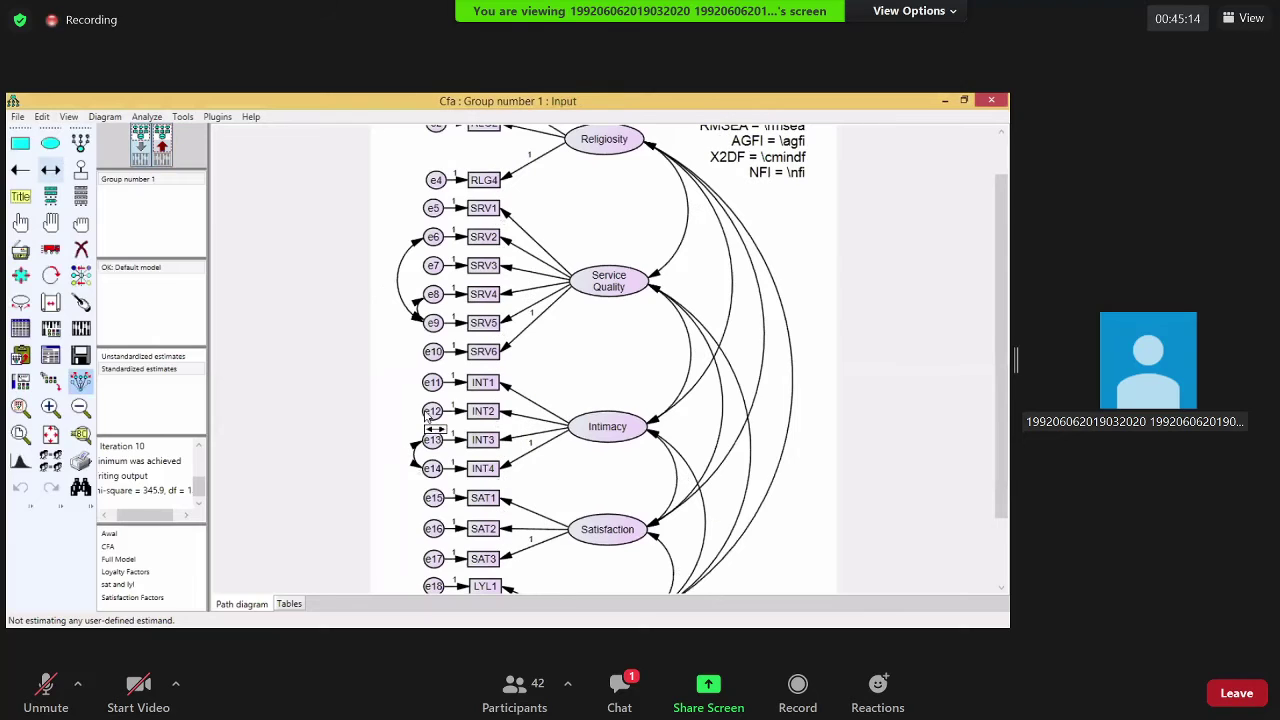
pyautogui.moveTo(432, 384); pyautogui.dragTo(432, 411)
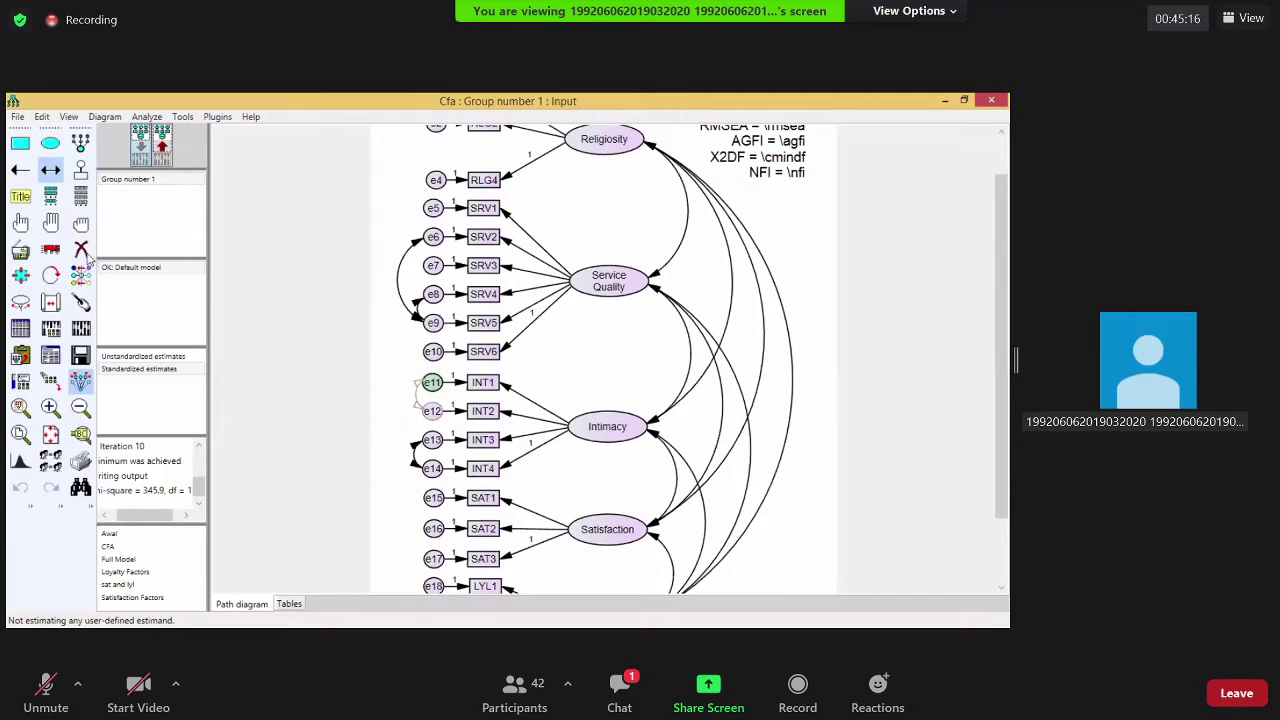
pyautogui.click(82, 331)
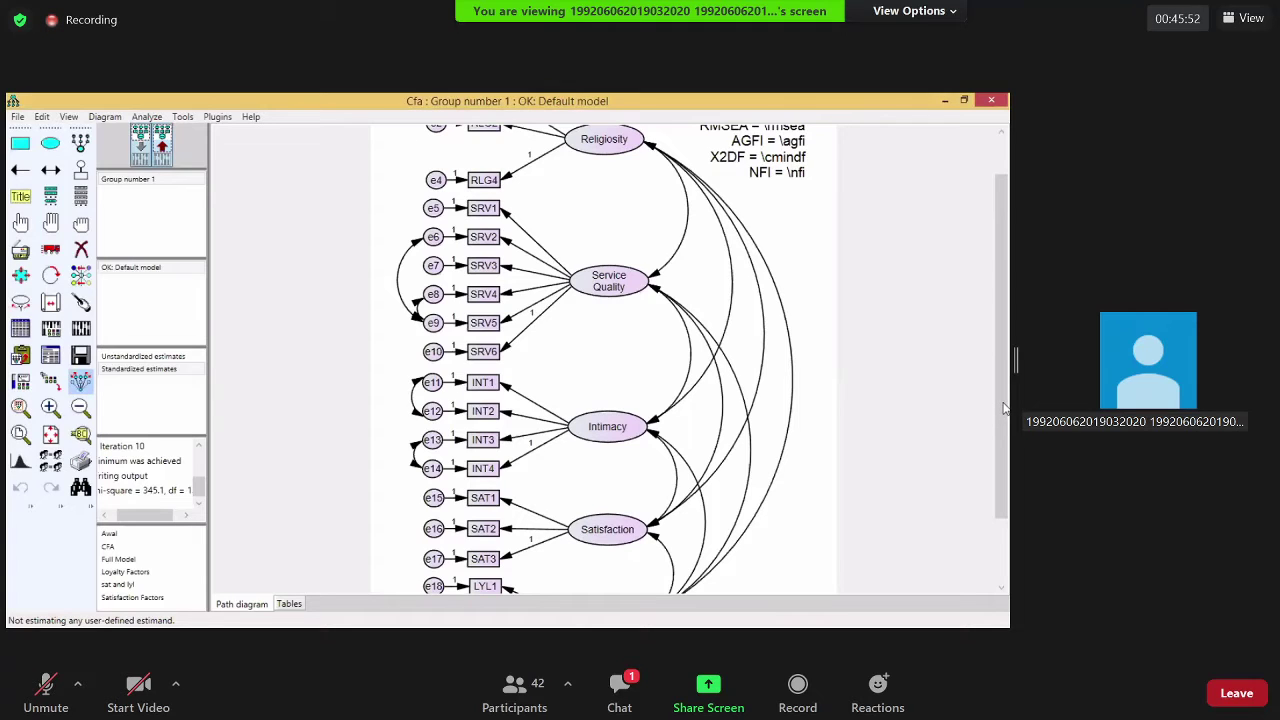
pyautogui.scroll(1, 1013, 357)
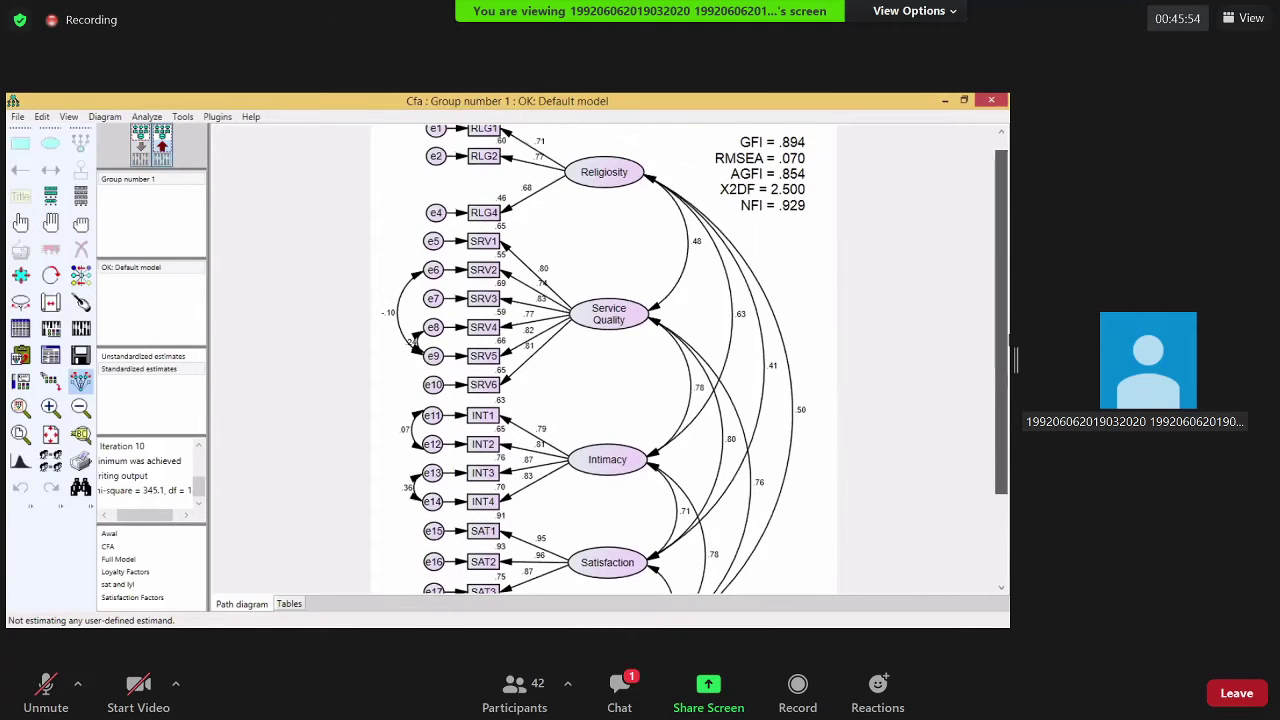
pyautogui.scroll(1, 1015, 358)
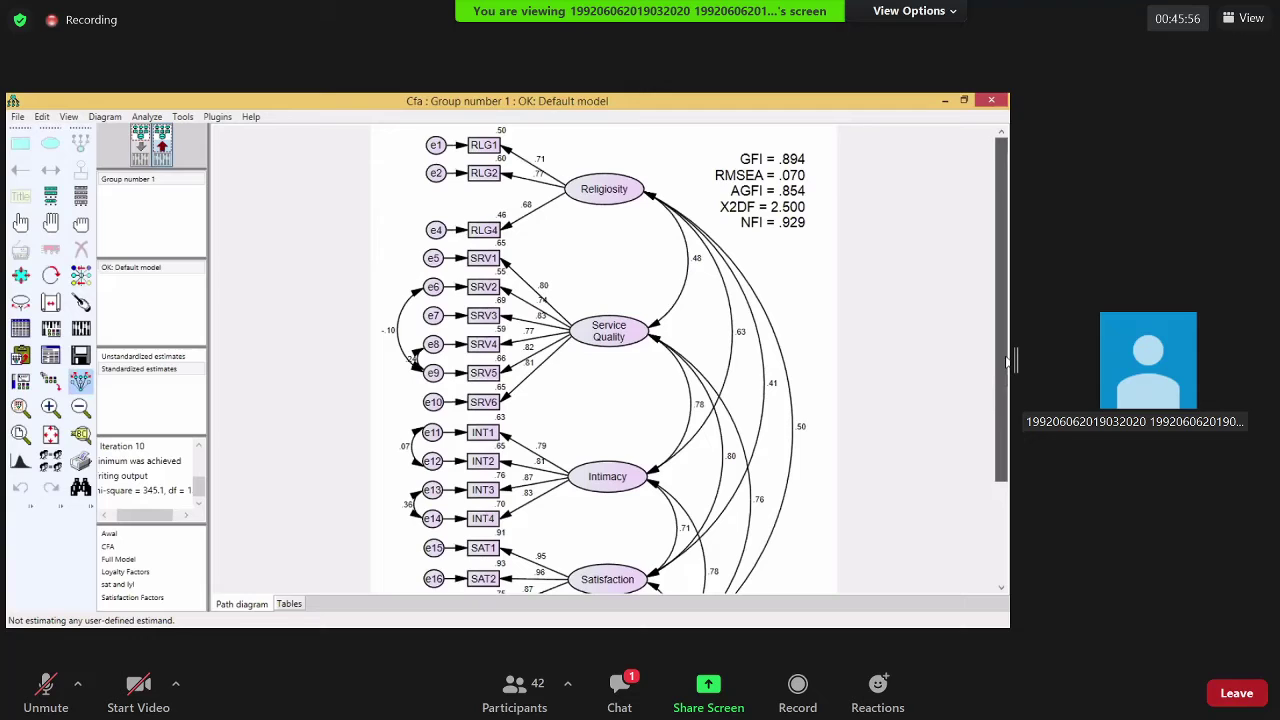
pyautogui.scroll(-2, 144, 152)
# Return to the input diagram and erase the covariance between e11 and e12
pyautogui.click(148, 150)
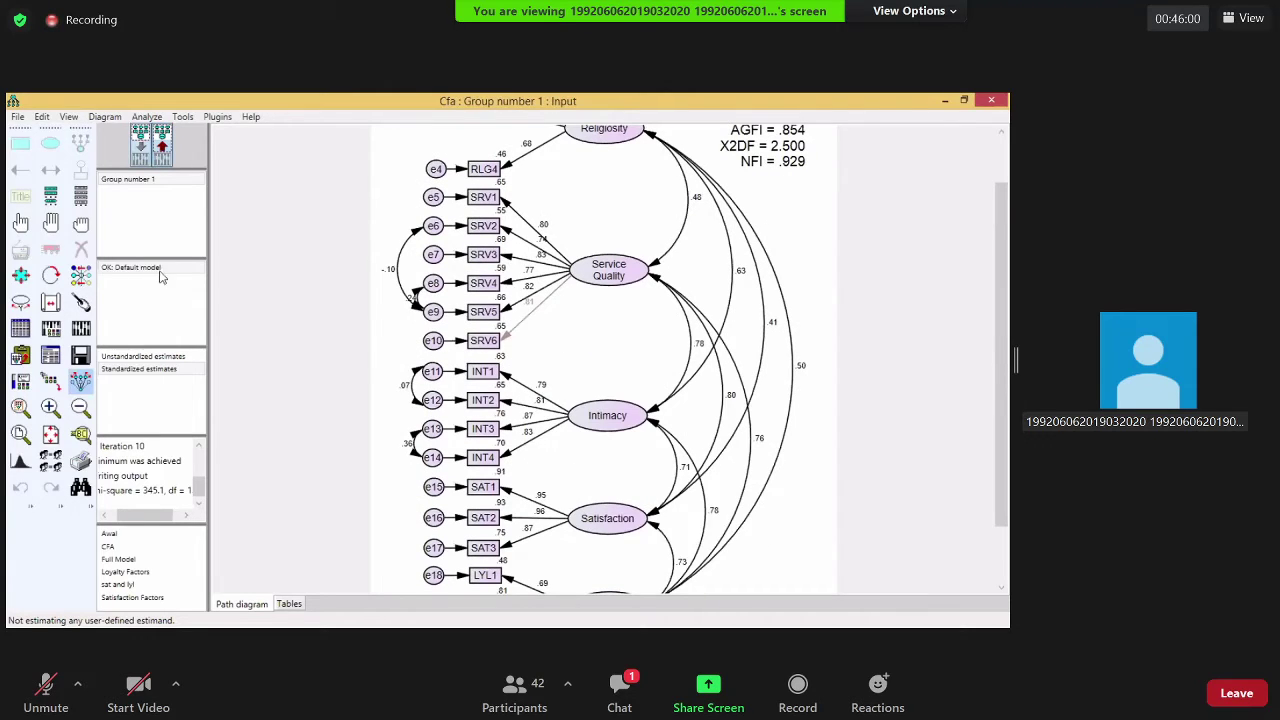
pyautogui.click(415, 378)
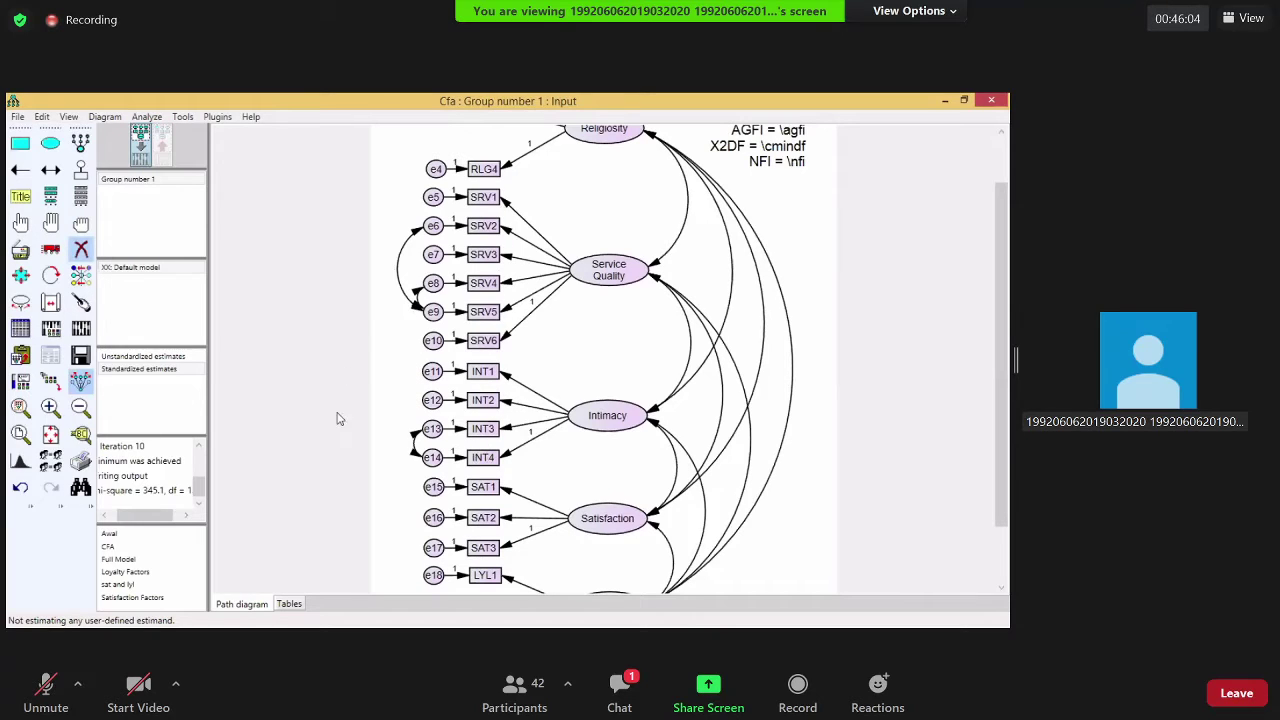
# Save the model as an Amos input file named CFA in the latihan SEM folder inside E:\rizal
pyautogui.click(44, 120)
pyautogui.click(16, 120)
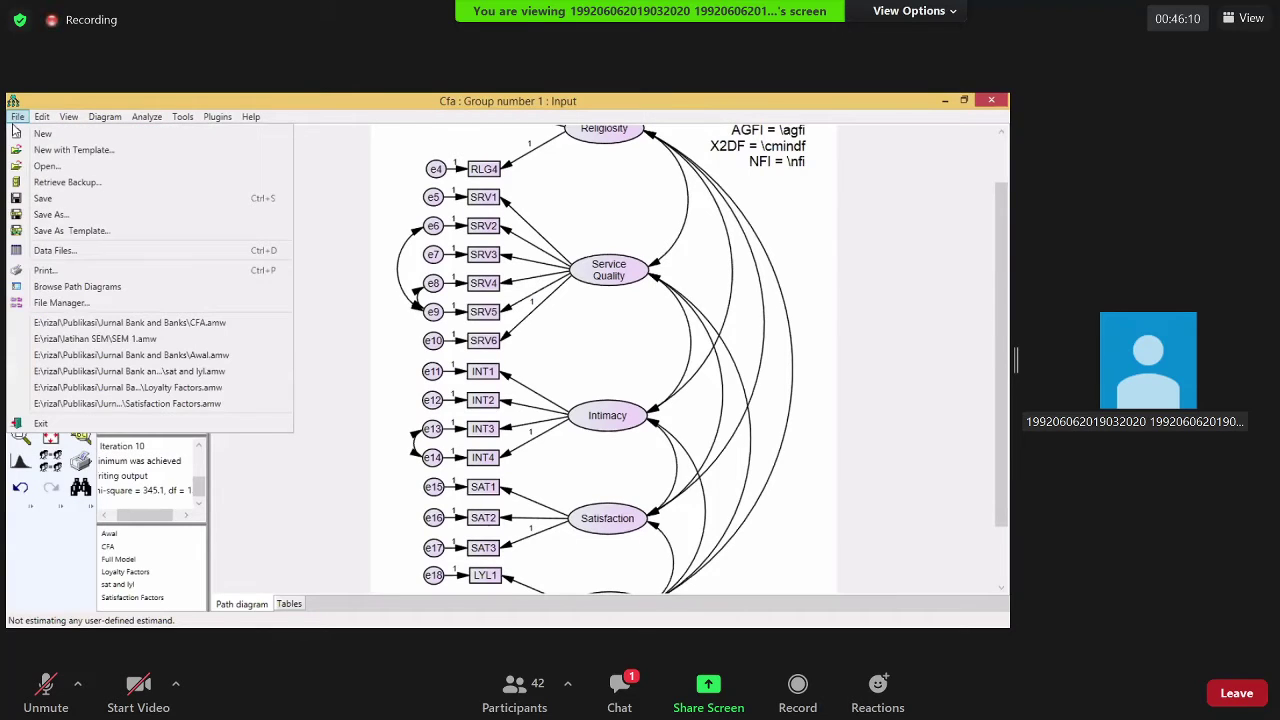
pyautogui.click(172, 218)
pyautogui.click(72, 346)
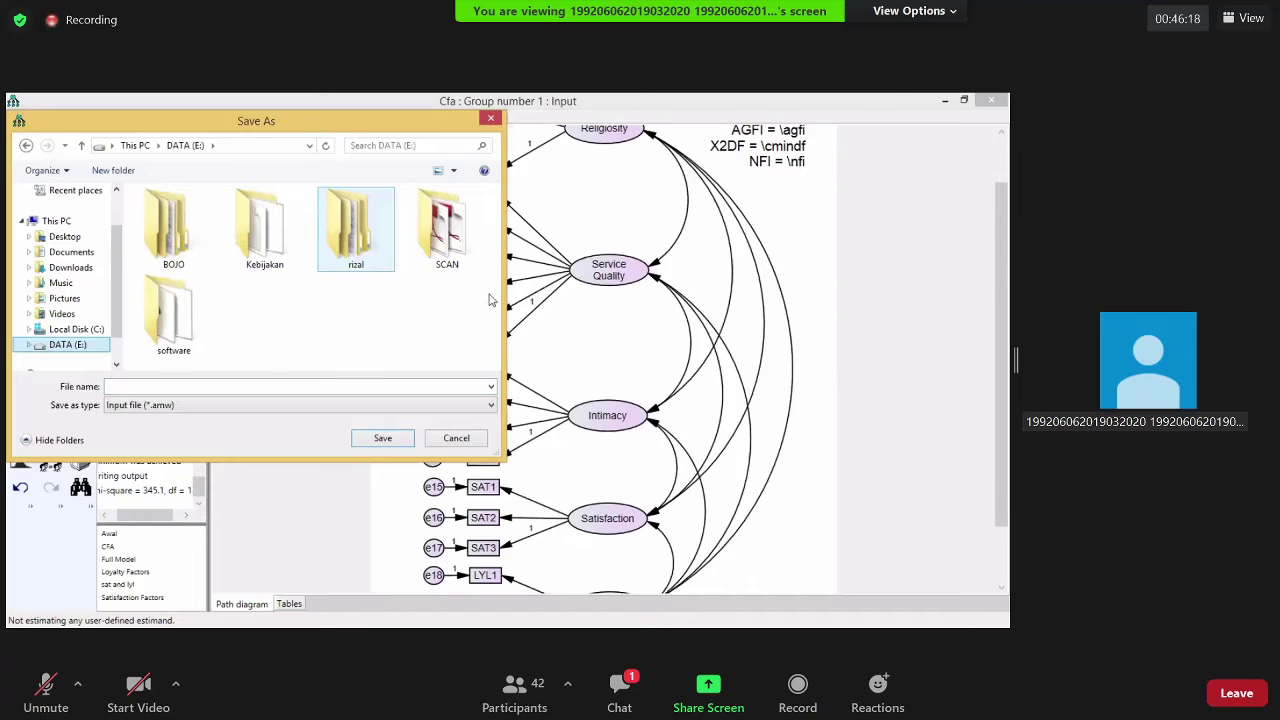
pyautogui.press('Return')
pyautogui.scroll(-2, 493, 295)
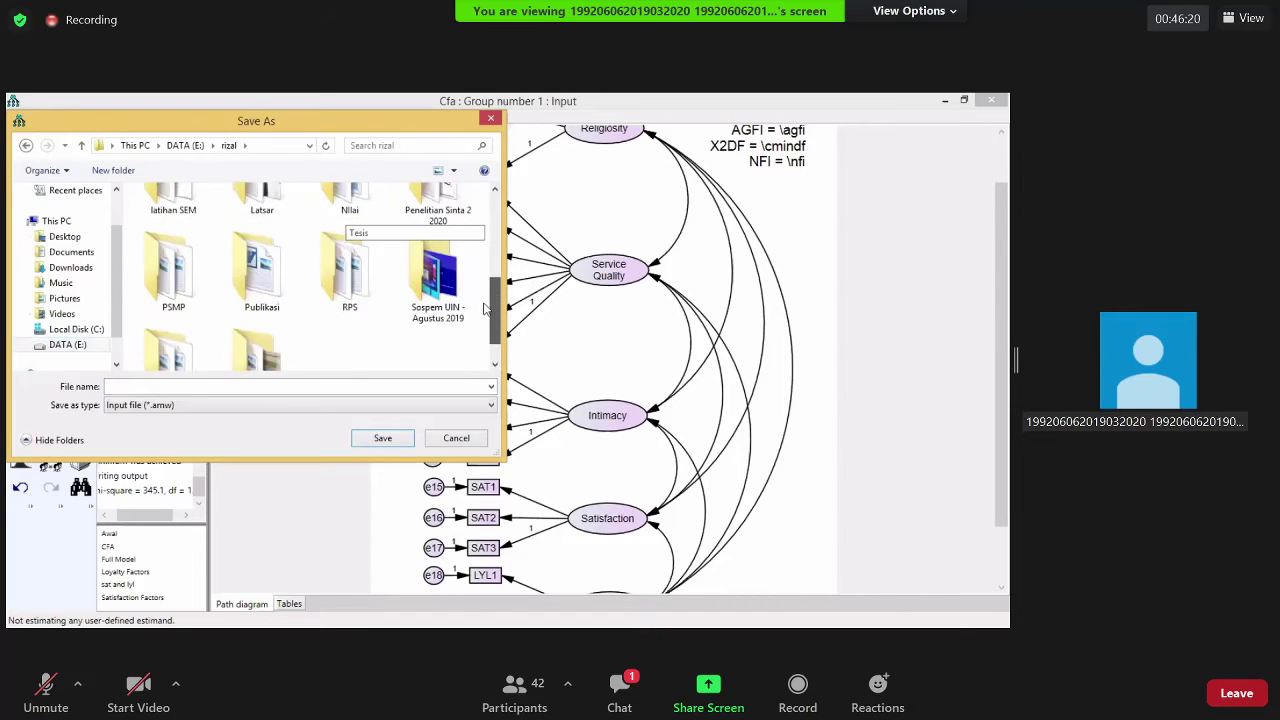
pyautogui.doubleClick(261, 291)
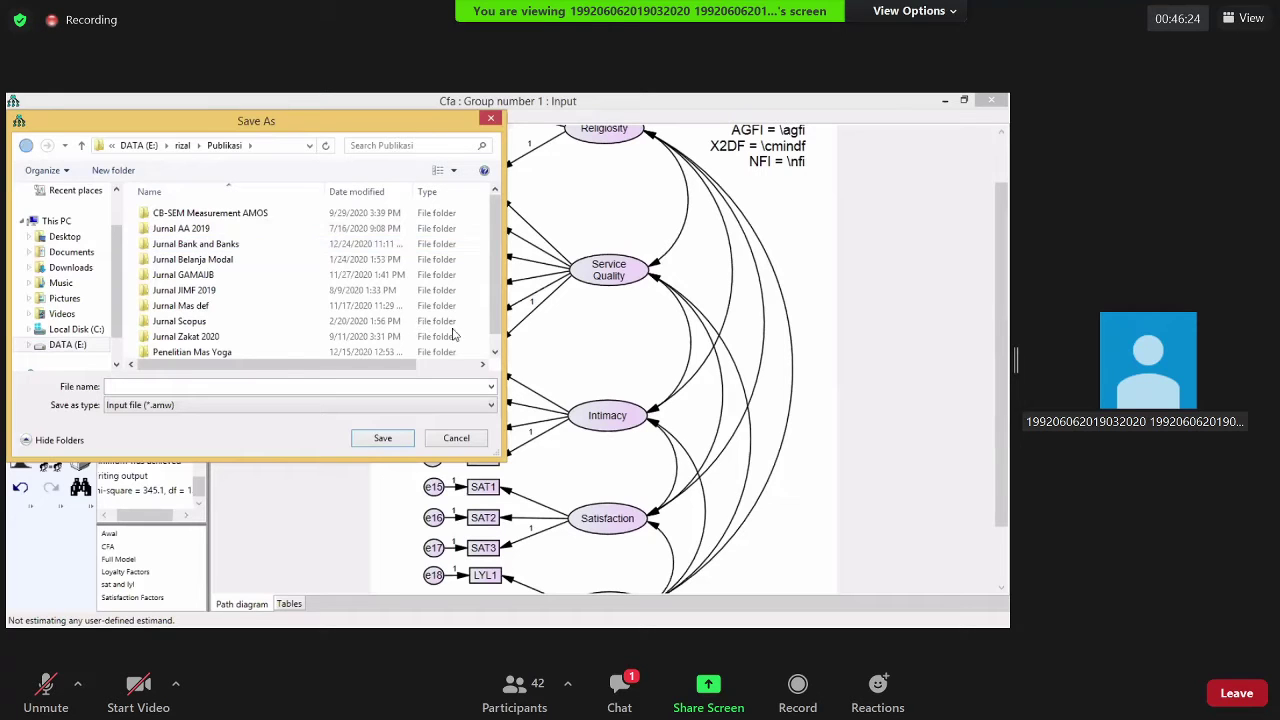
pyautogui.click(26, 145)
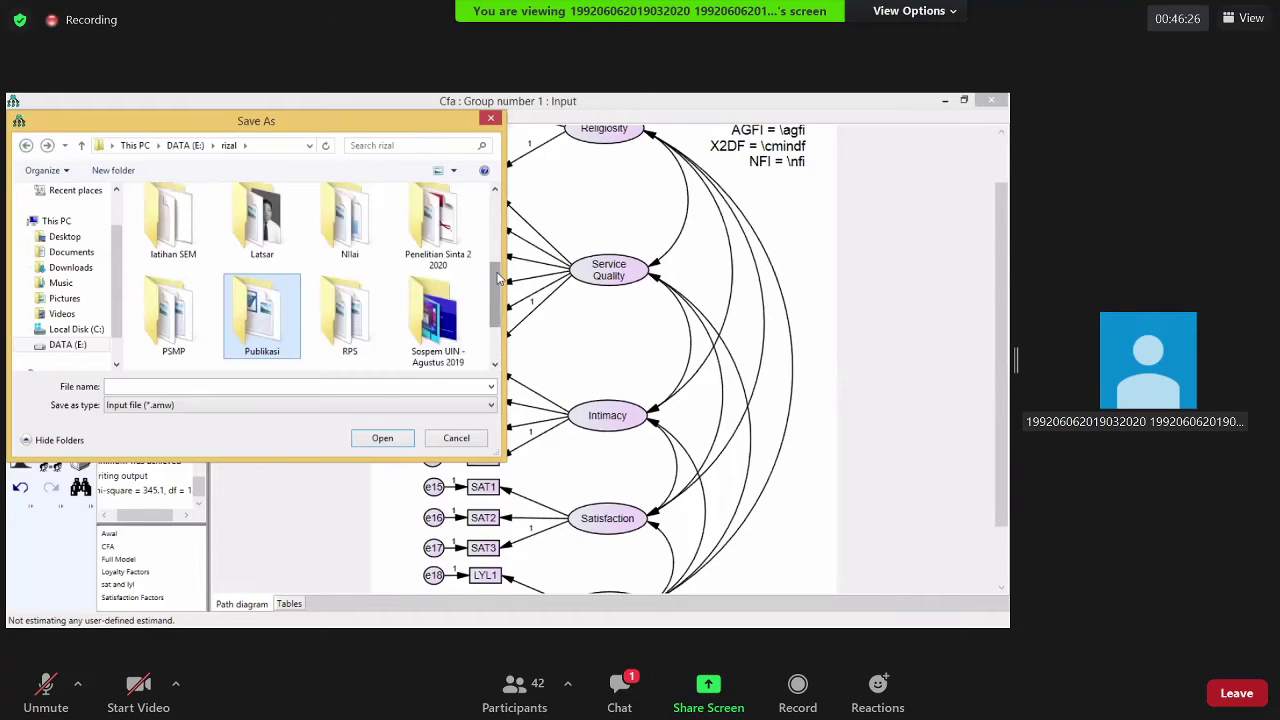
pyautogui.scroll(1, 175, 270)
pyautogui.doubleClick(187, 268)
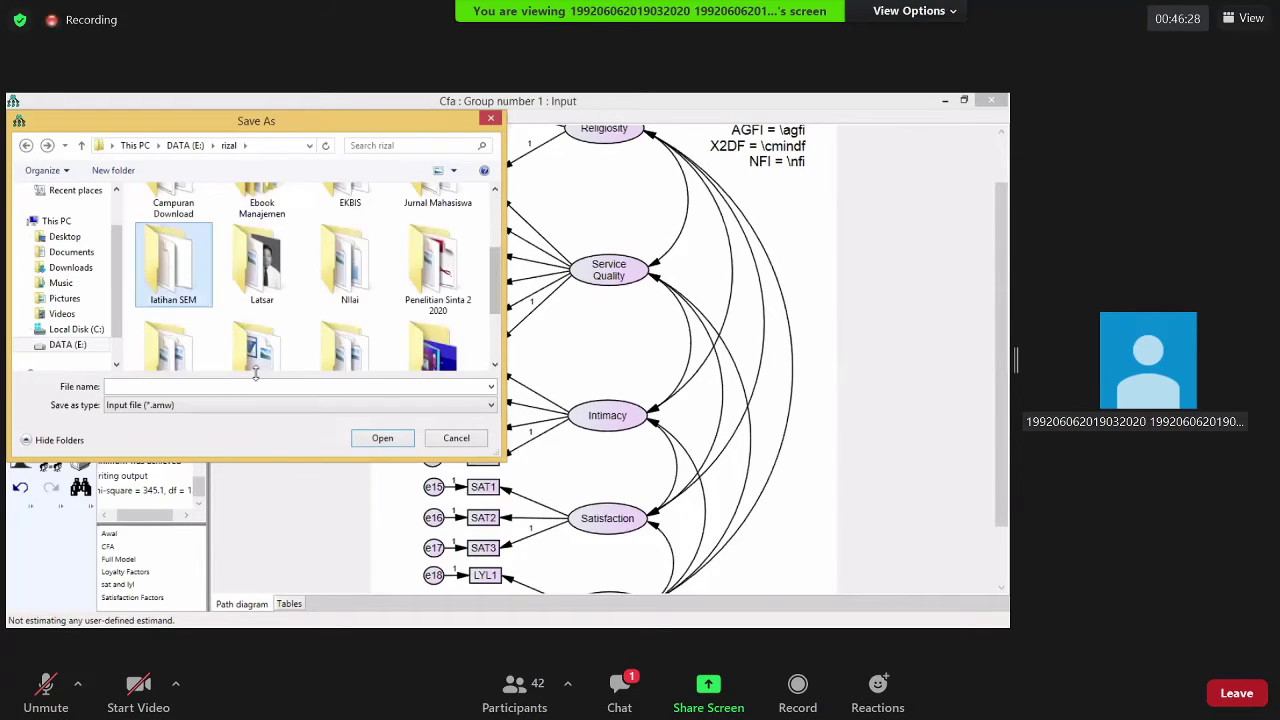
pyautogui.click(174, 386)
pyautogui.write('CFA')
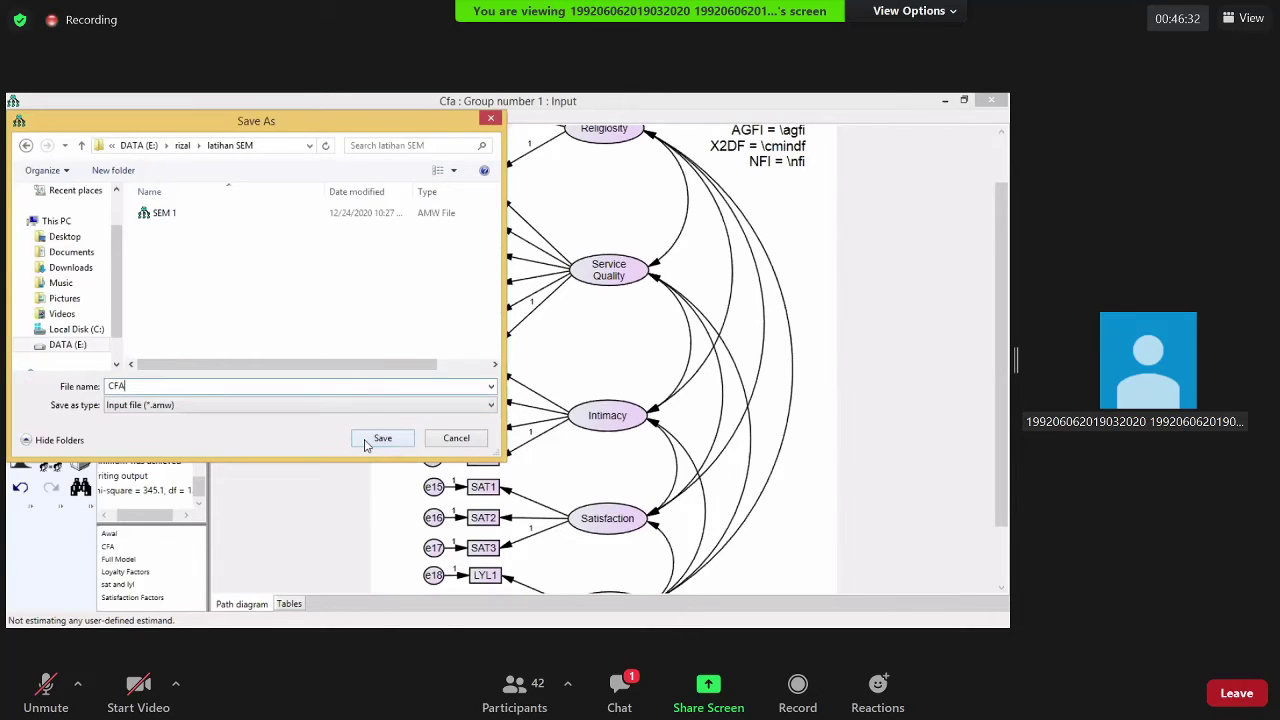
pyautogui.click(380, 438)
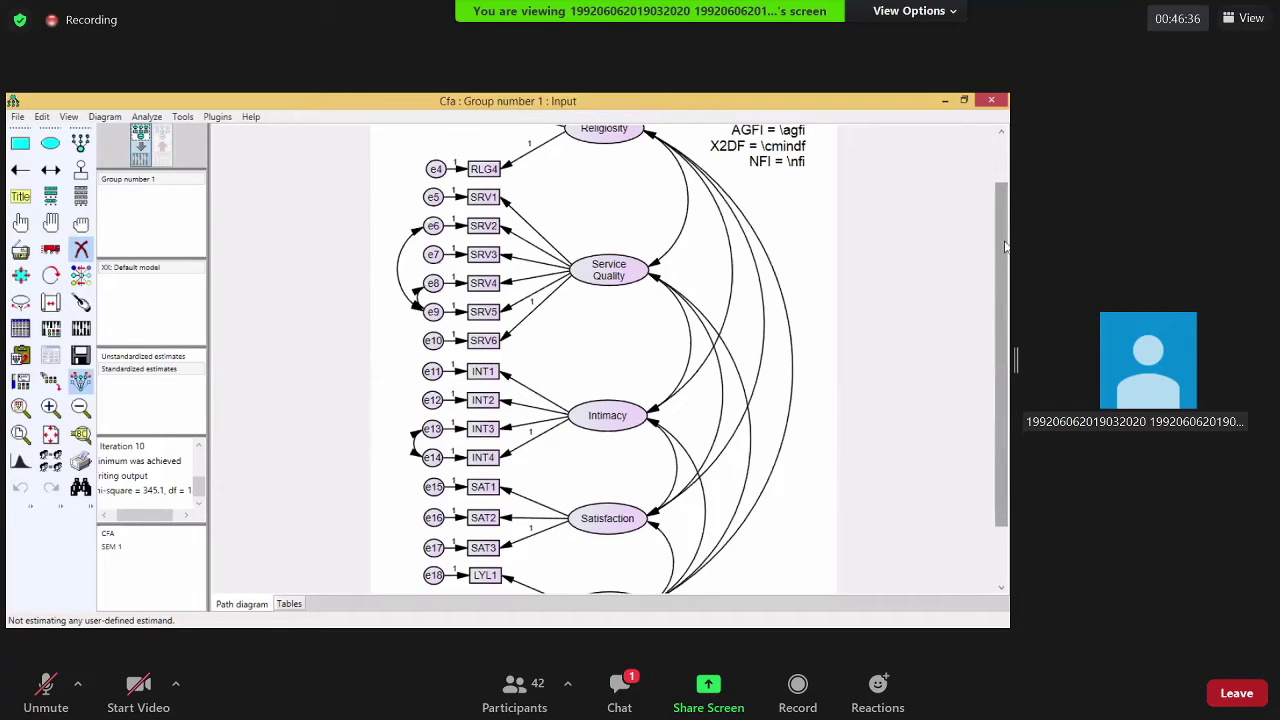
# Try to re-estimate the newly saved model with the whole path diagram in view
pyautogui.moveTo(1005, 247); pyautogui.dragTo(1005, 202)
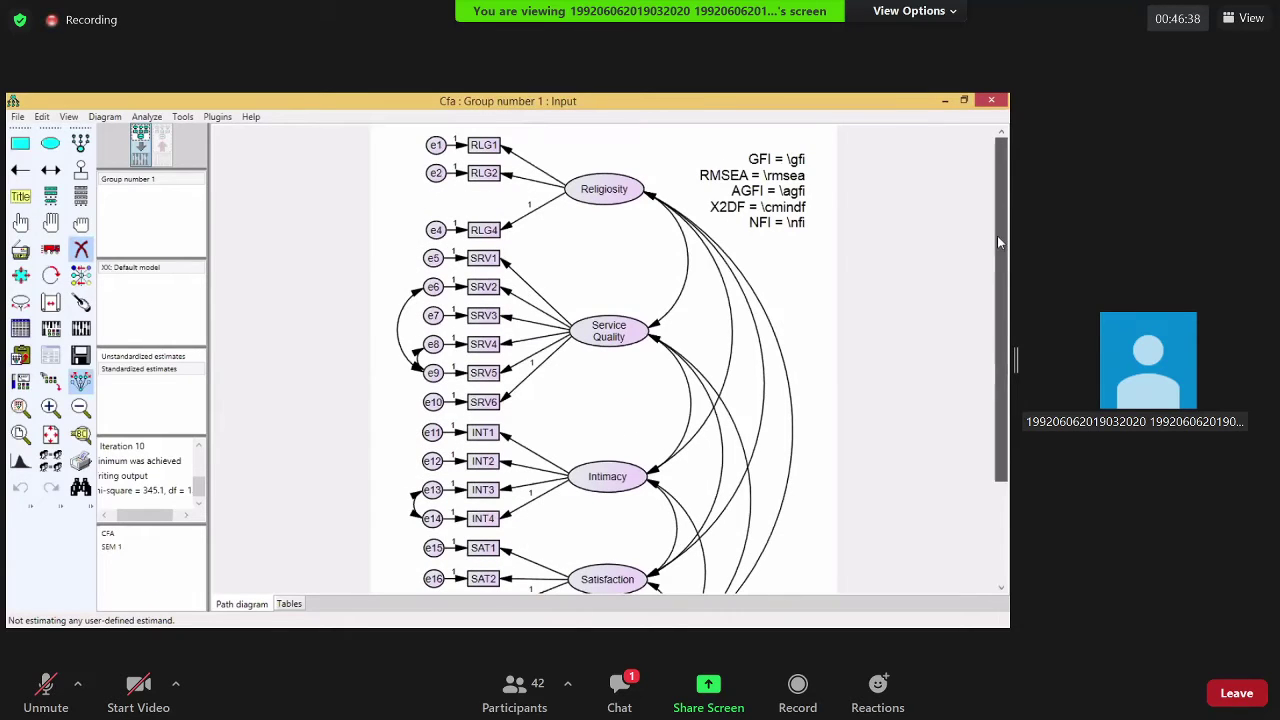
pyautogui.scroll(-1, 997, 235)
pyautogui.scroll(1, 256, 506)
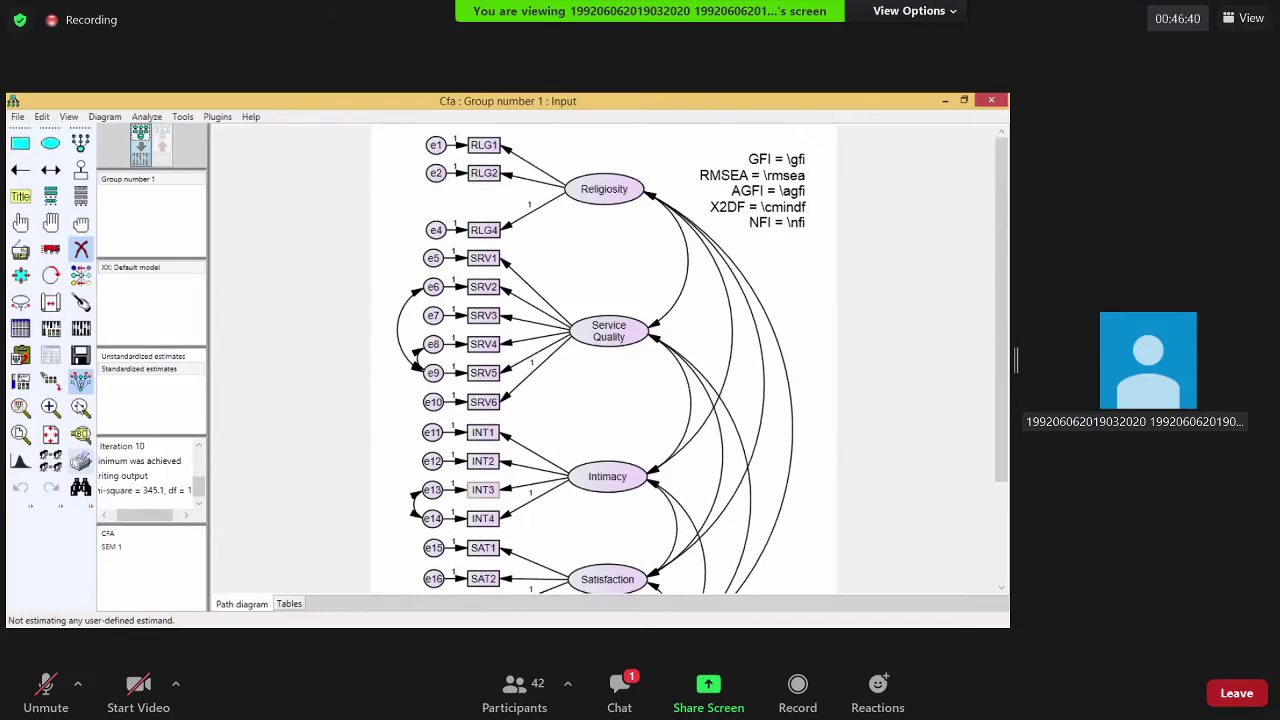
pyautogui.click(81, 408)
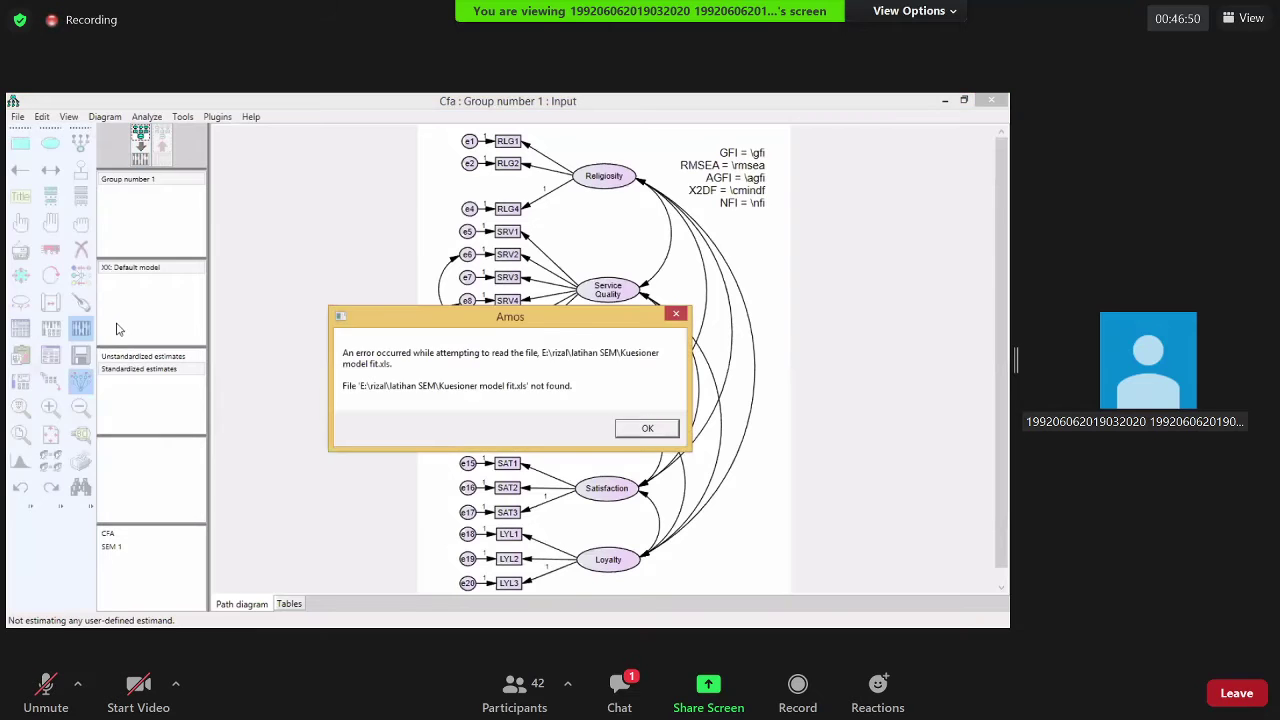
pyautogui.press('Return')
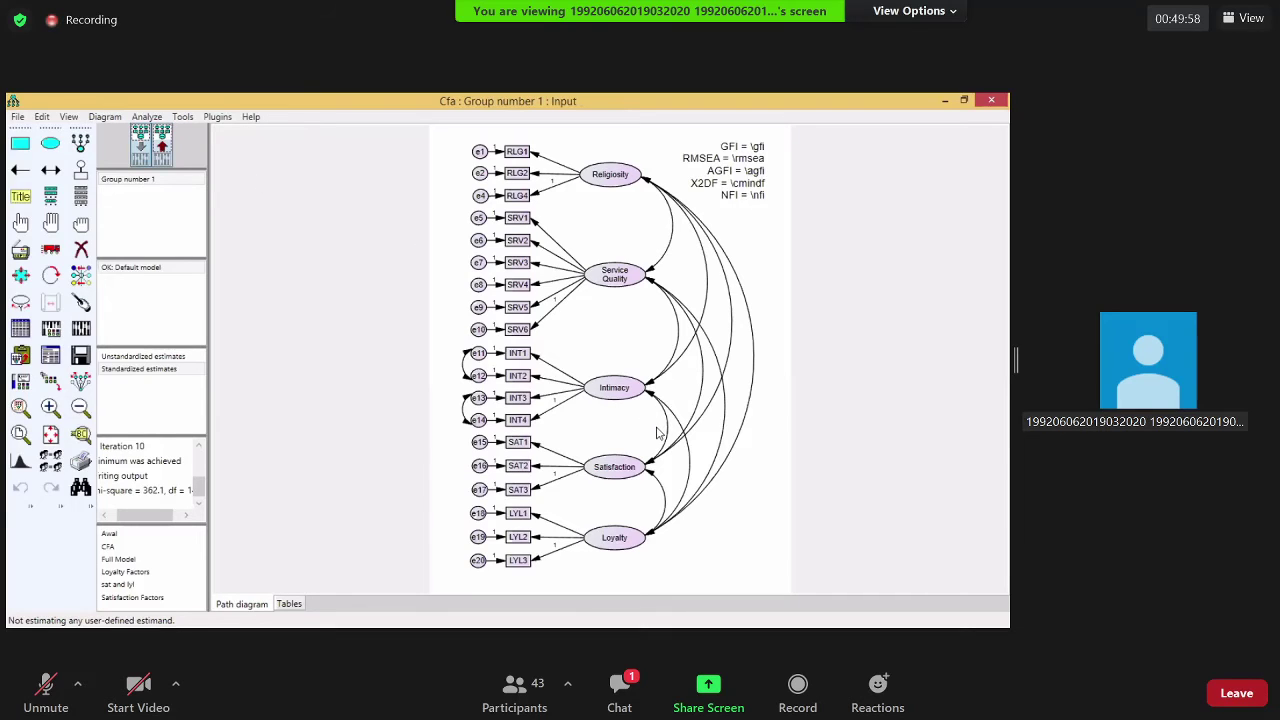
# Display the estimates on the output diagram and view the covariance modification indices in the text output
pyautogui.click(162, 146)
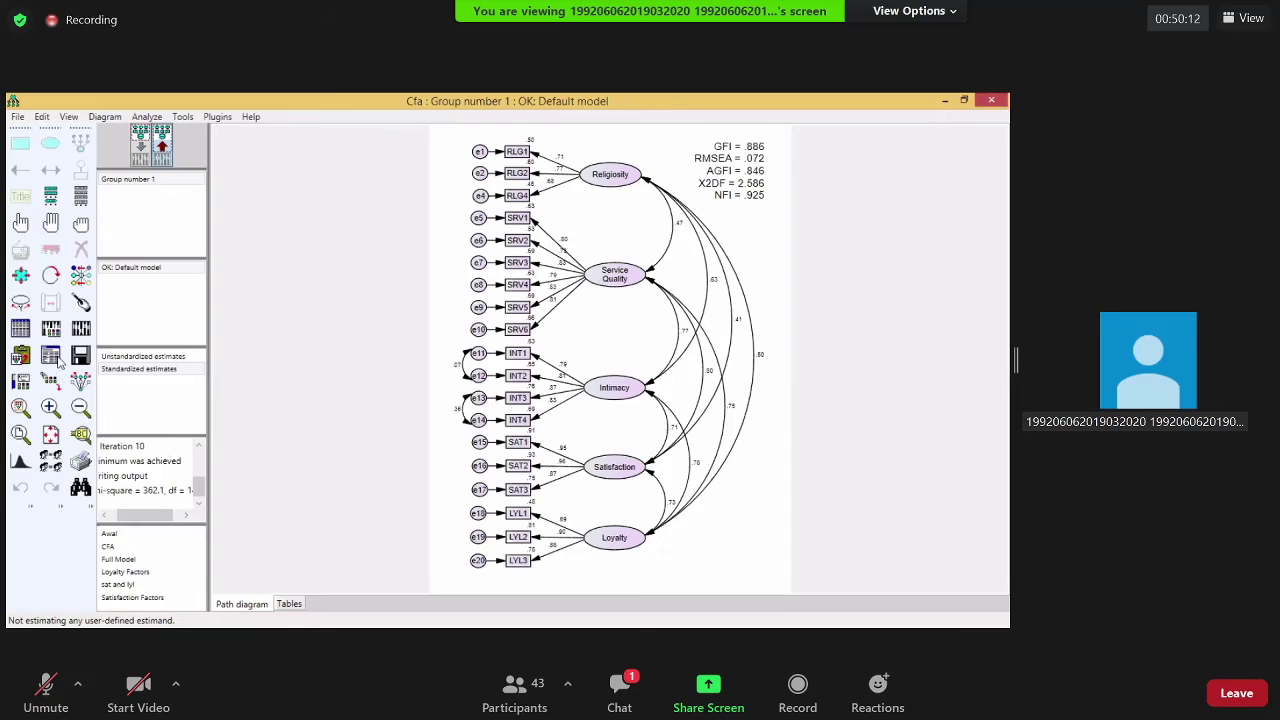
pyautogui.press('F10')
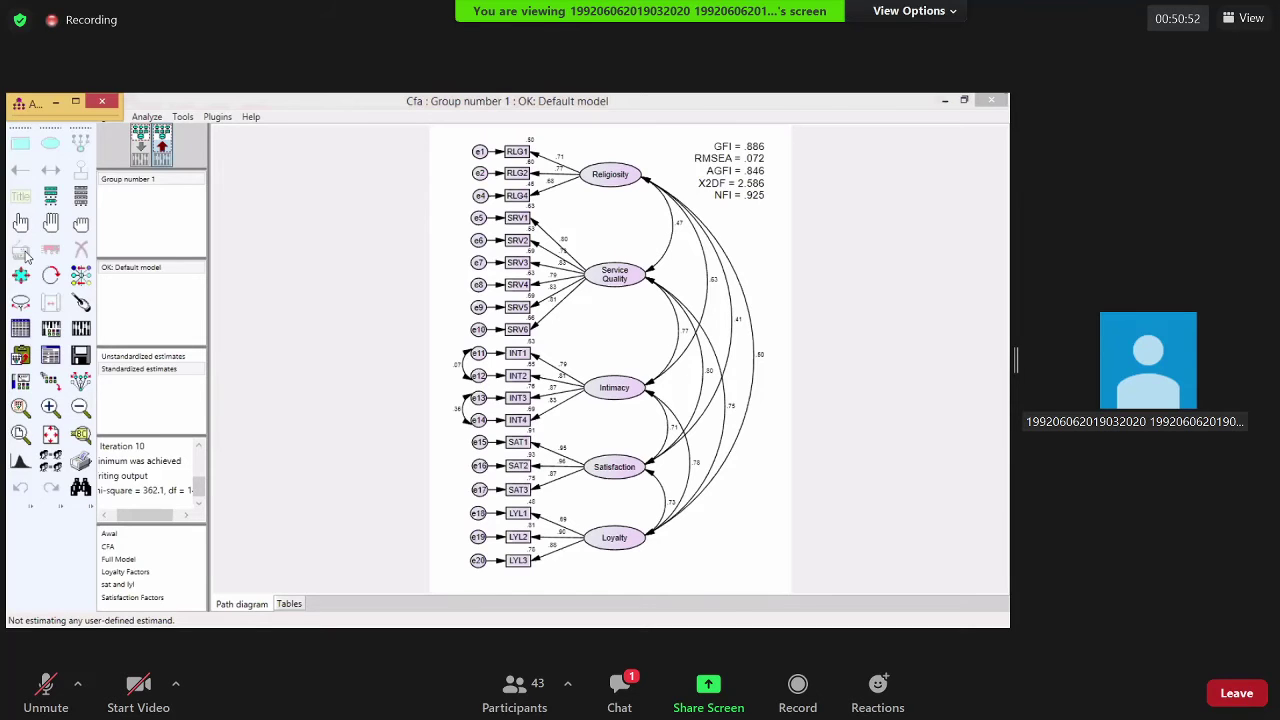
pyautogui.click(51, 355)
pyautogui.scroll(-2, 967, 126)
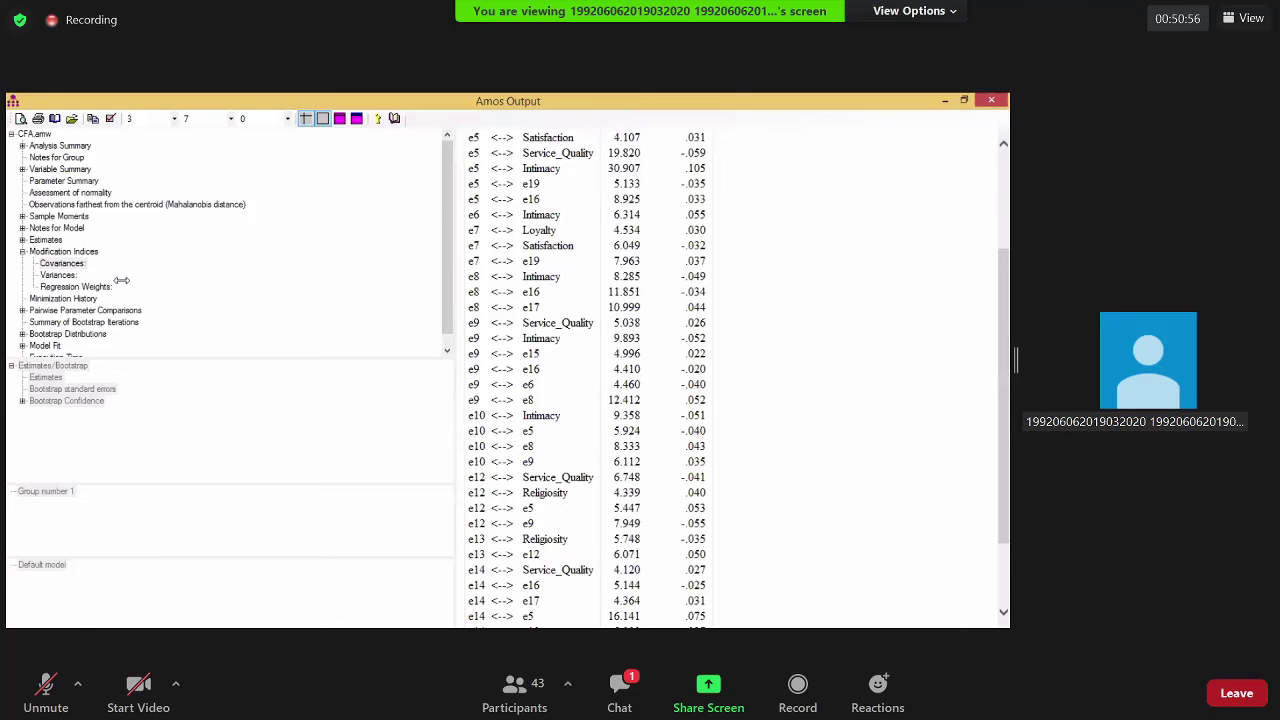
pyautogui.hotkey('alt', 'Tab')
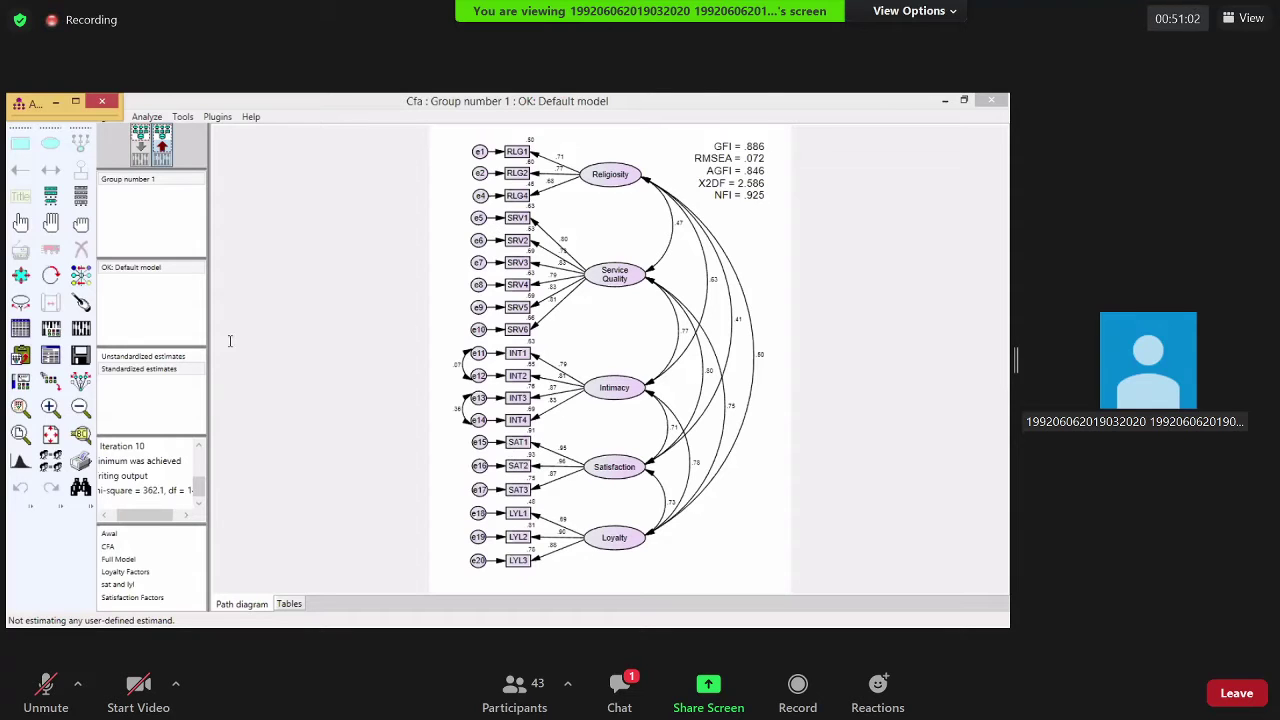
# Examine the correlations between the constructs and error terms under the scalar estimates in the text output
pyautogui.press('F10')
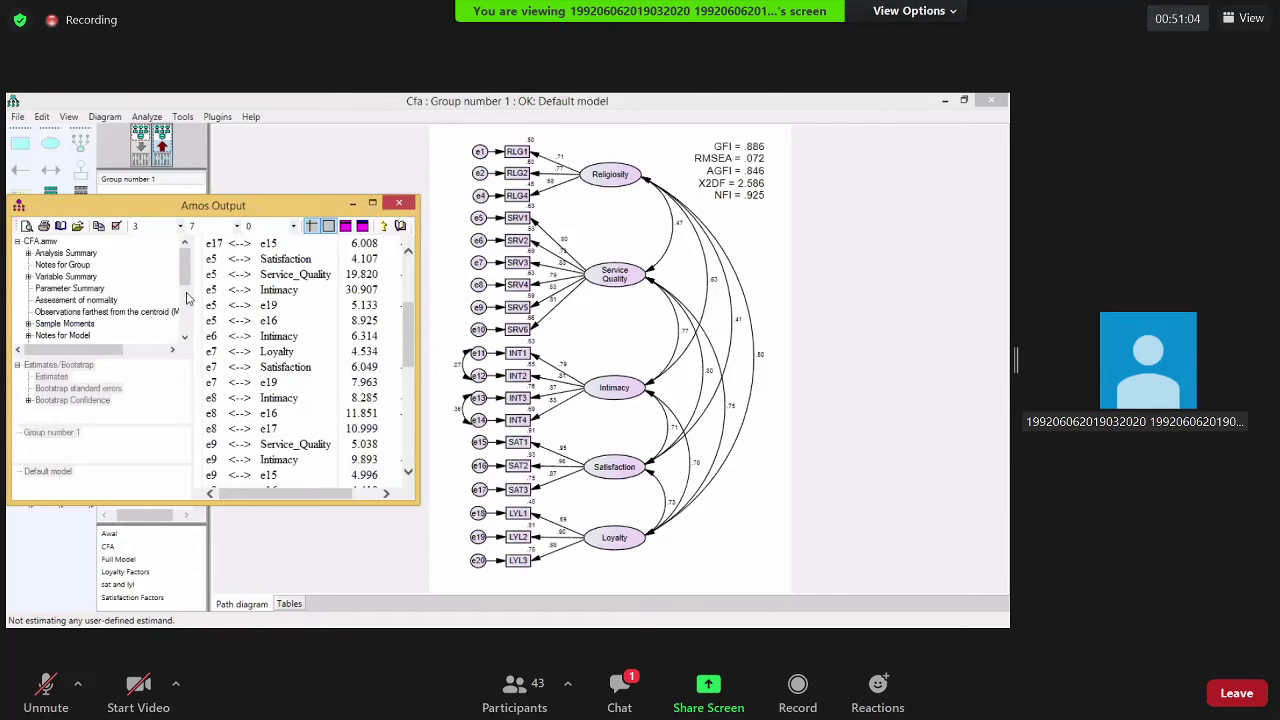
pyautogui.scroll(-2, 60, 296)
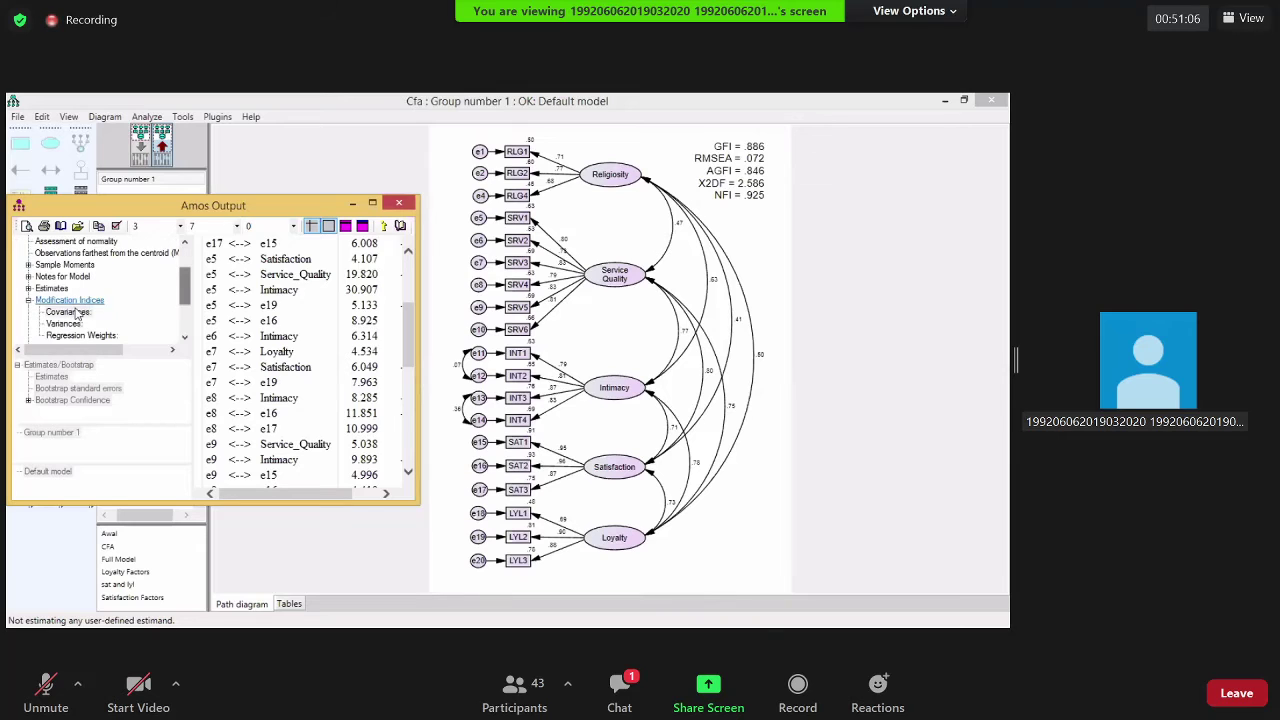
pyautogui.click(51, 289)
pyautogui.click(59, 300)
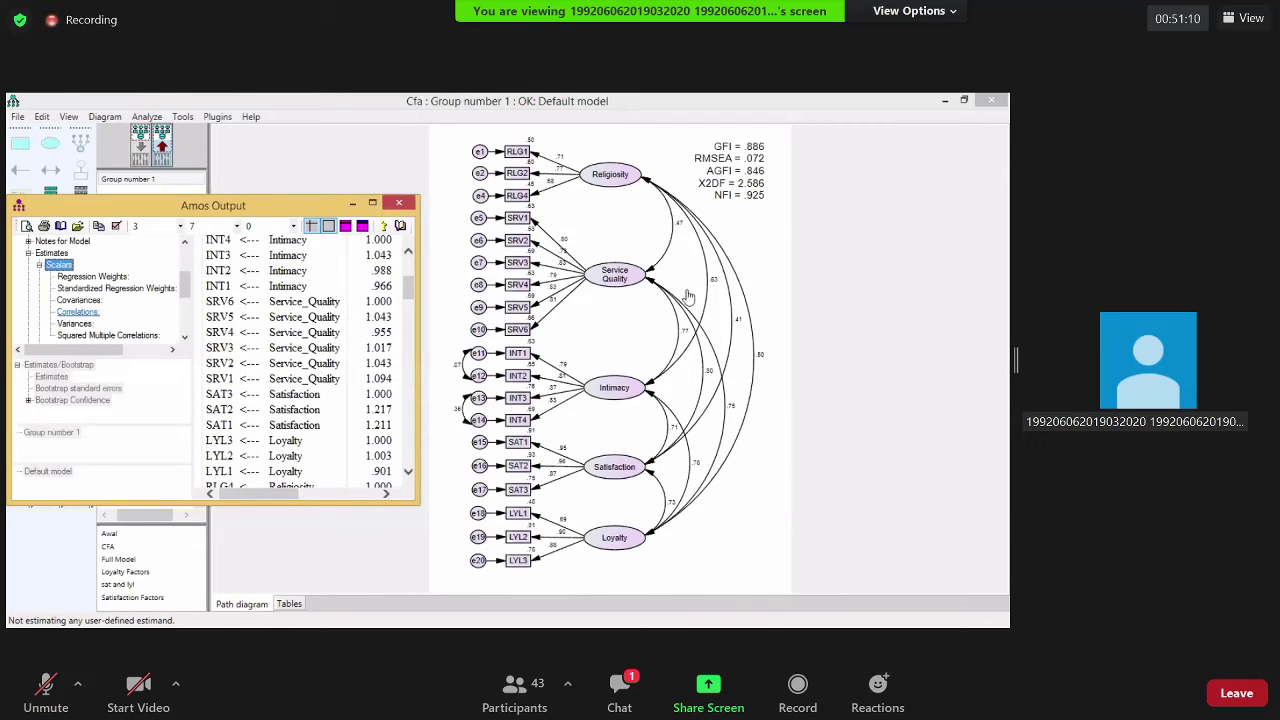
pyautogui.press('Down')
pyautogui.press('Down')
pyautogui.press('Down')
pyautogui.press('Down')
pyautogui.press('super+Up')
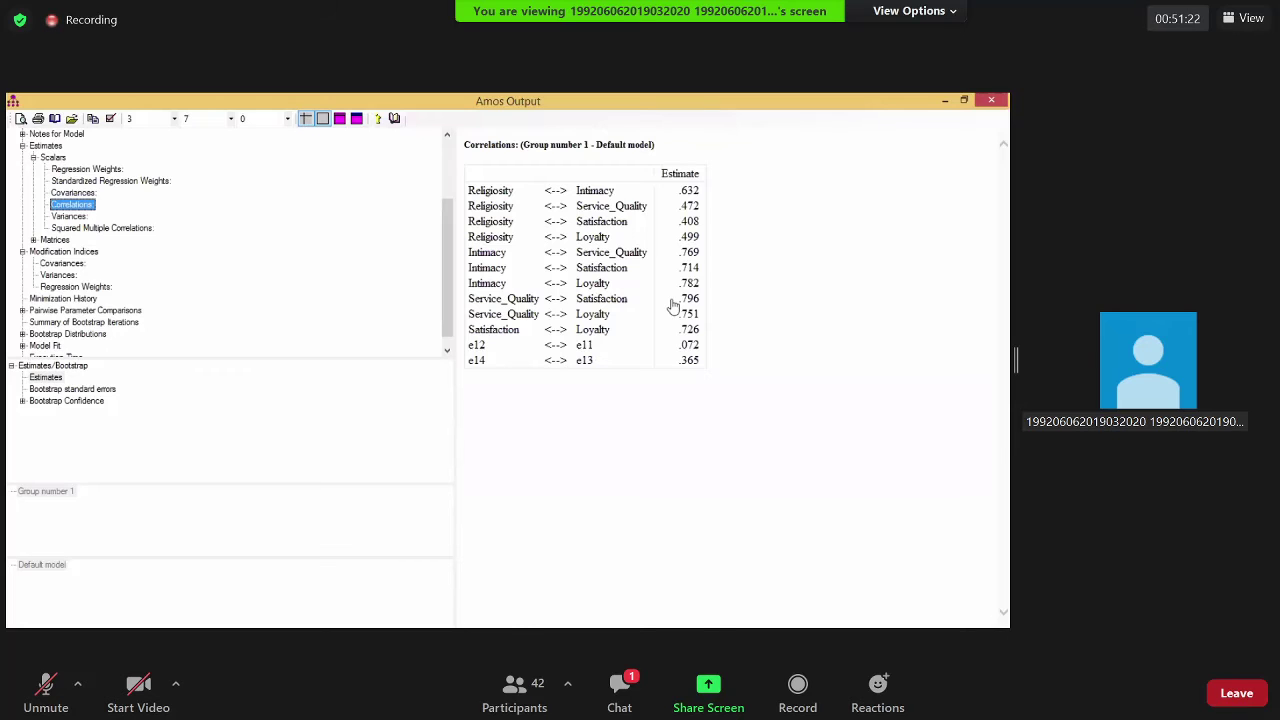
# Examine the covariance modification indices and parameter changes for error-term pairs beside the diagram, especially e8 with e9
pyautogui.click(62, 263)
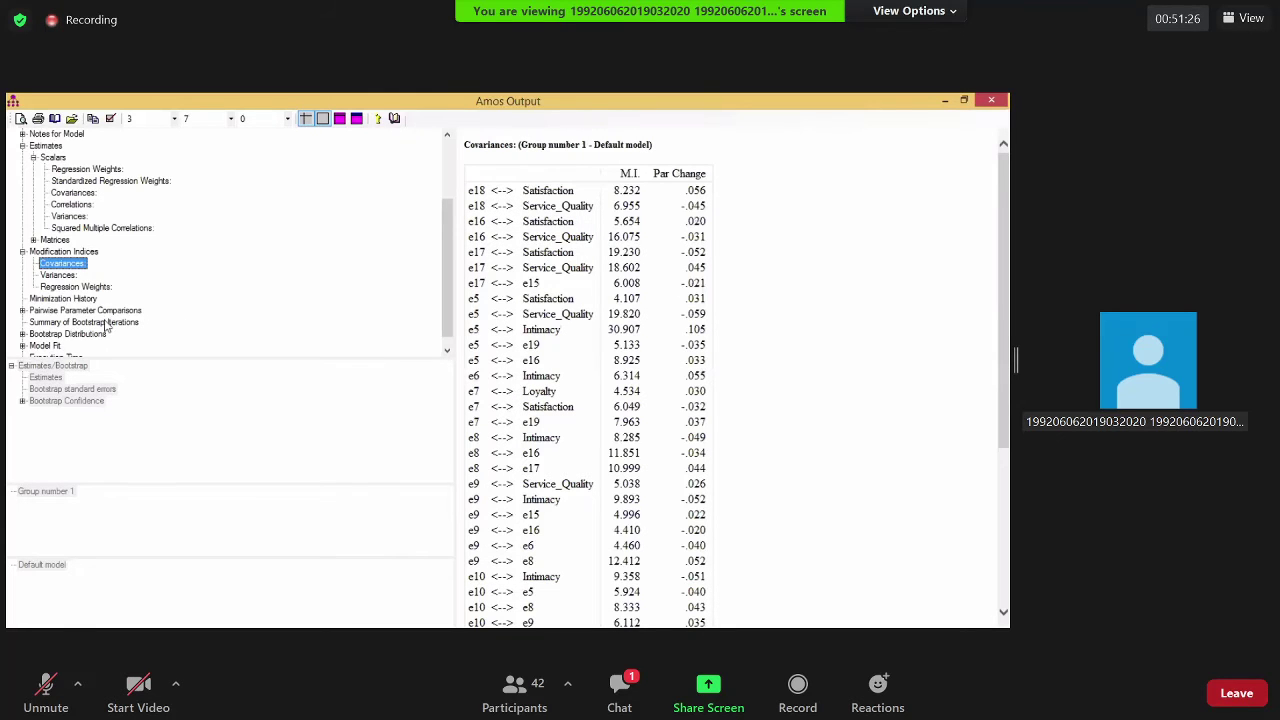
pyautogui.click(964, 100)
pyautogui.scroll(-2, 77, 305)
pyautogui.click(77, 303)
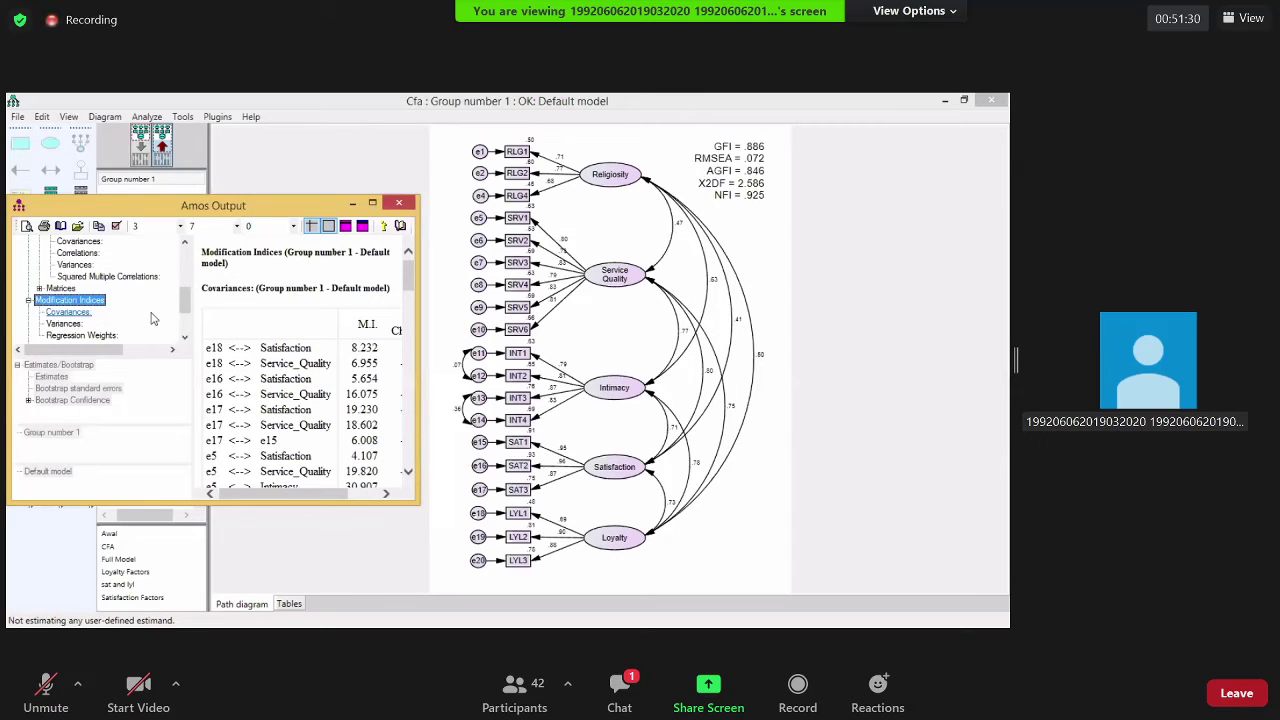
pyautogui.click(403, 430)
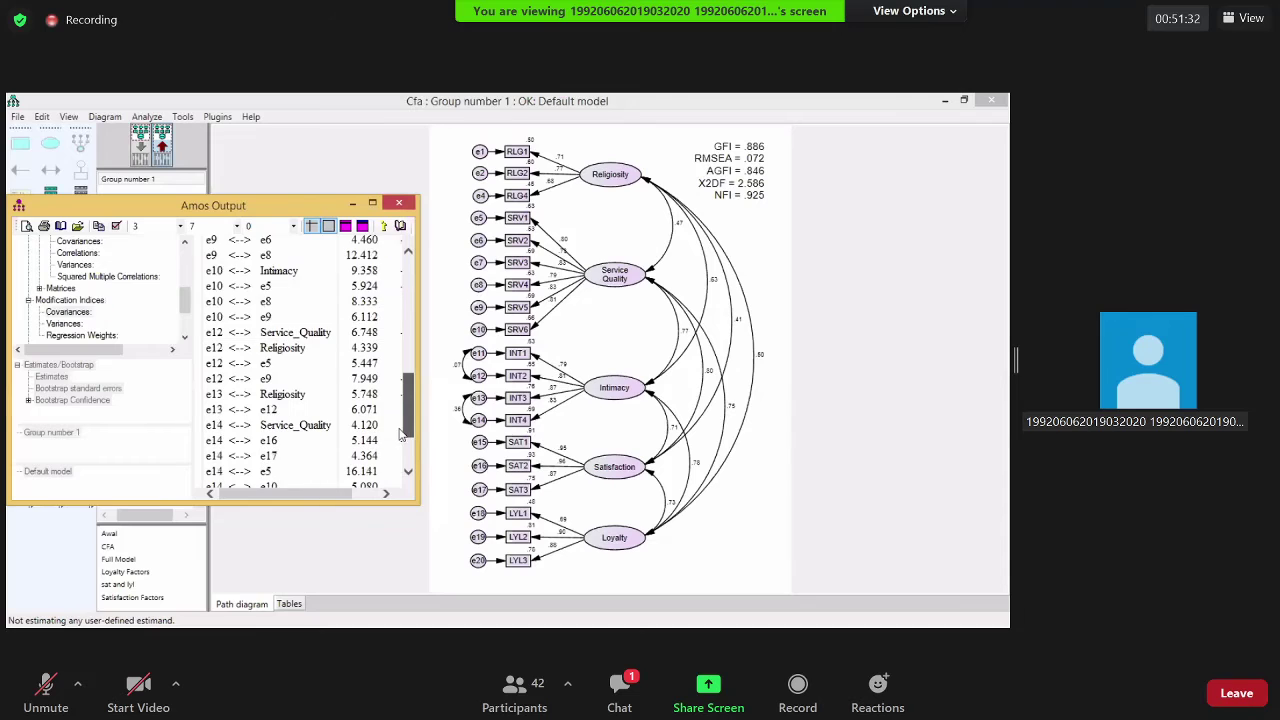
pyautogui.moveTo(400, 433); pyautogui.dragTo(418, 357)
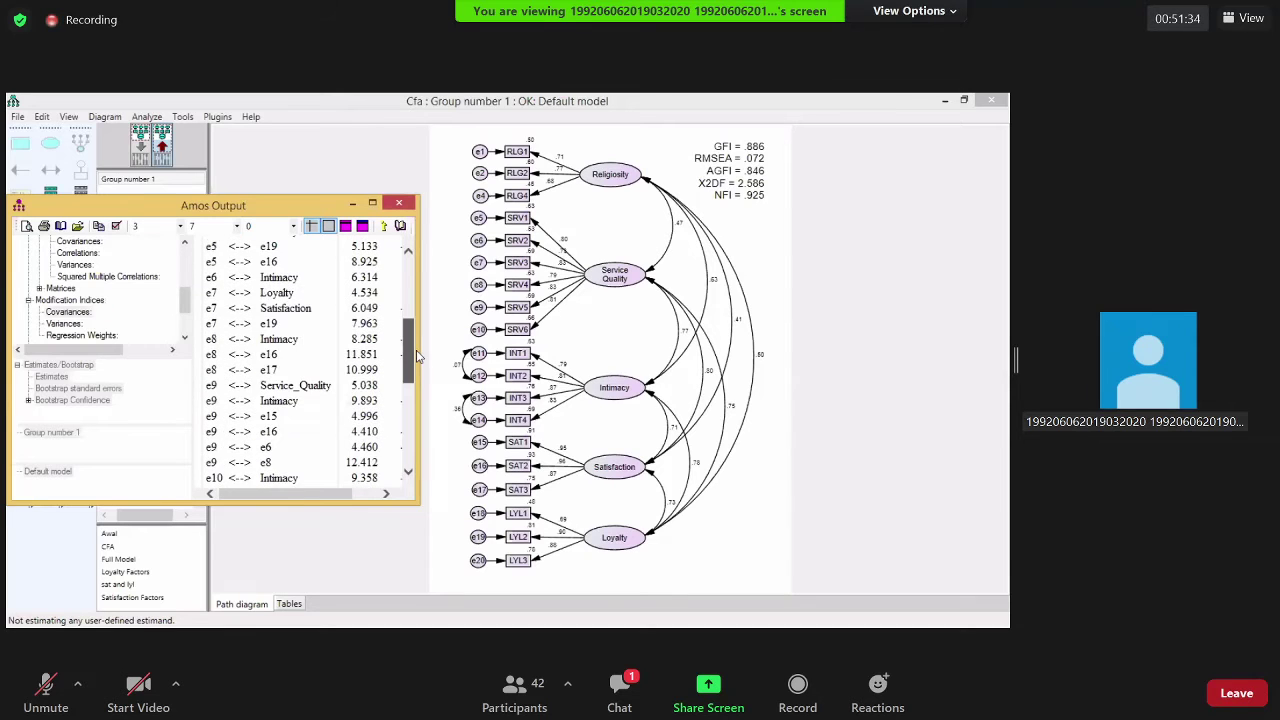
pyautogui.scroll(1, 418, 357)
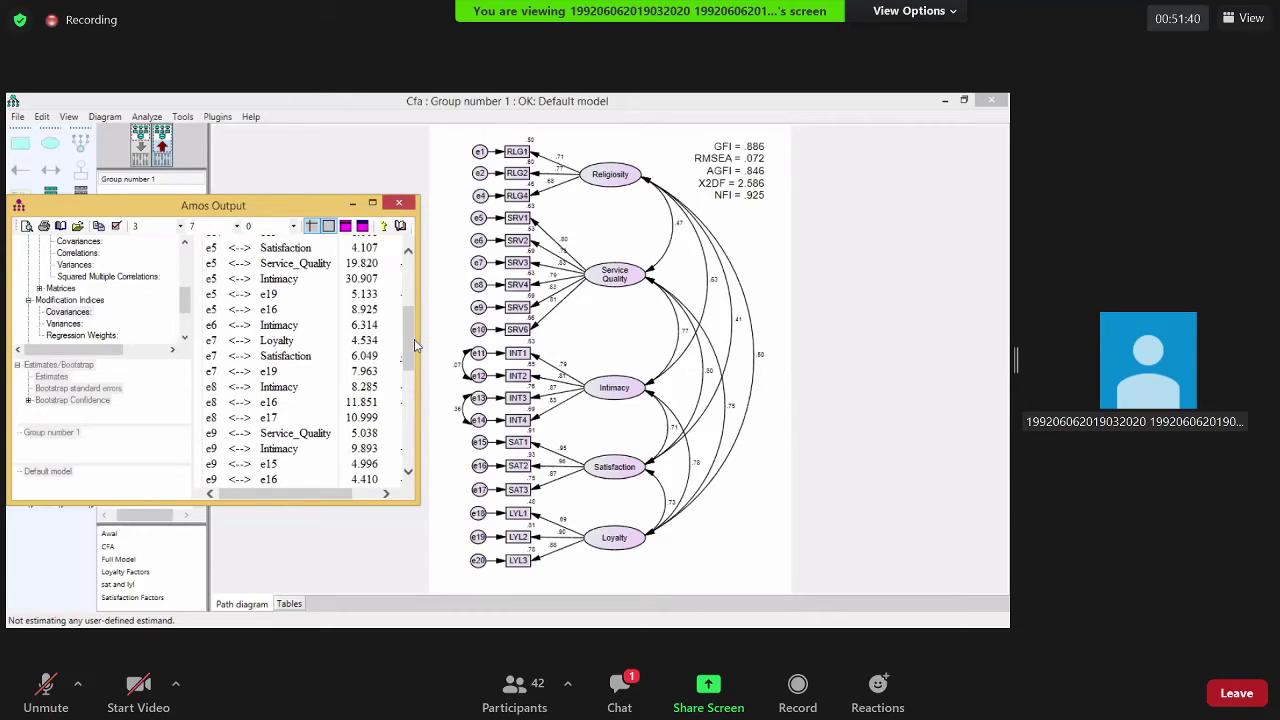
pyautogui.scroll(-1, 415, 360)
pyautogui.scroll(-1, 416, 370)
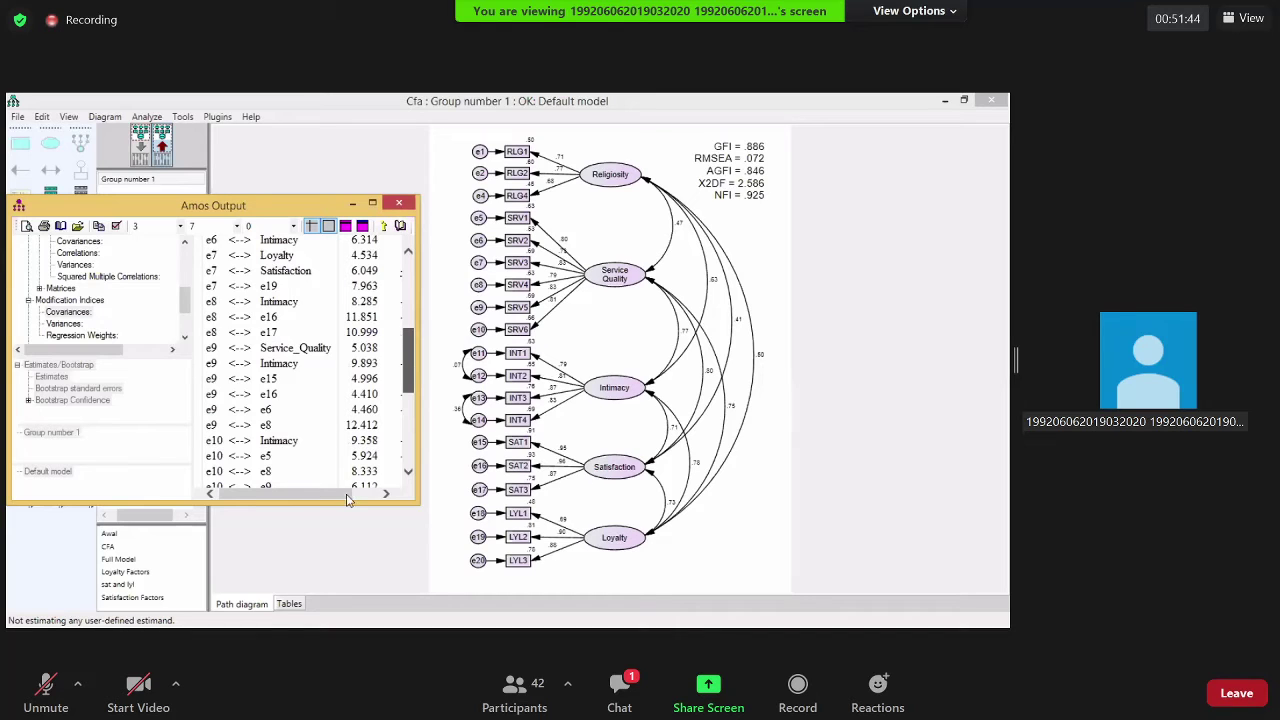
pyautogui.moveTo(313, 496)
pyautogui.mouseDown()
pyautogui.moveTo(338, 502)
pyautogui.moveTo(315, 500)
pyautogui.mouseUp()
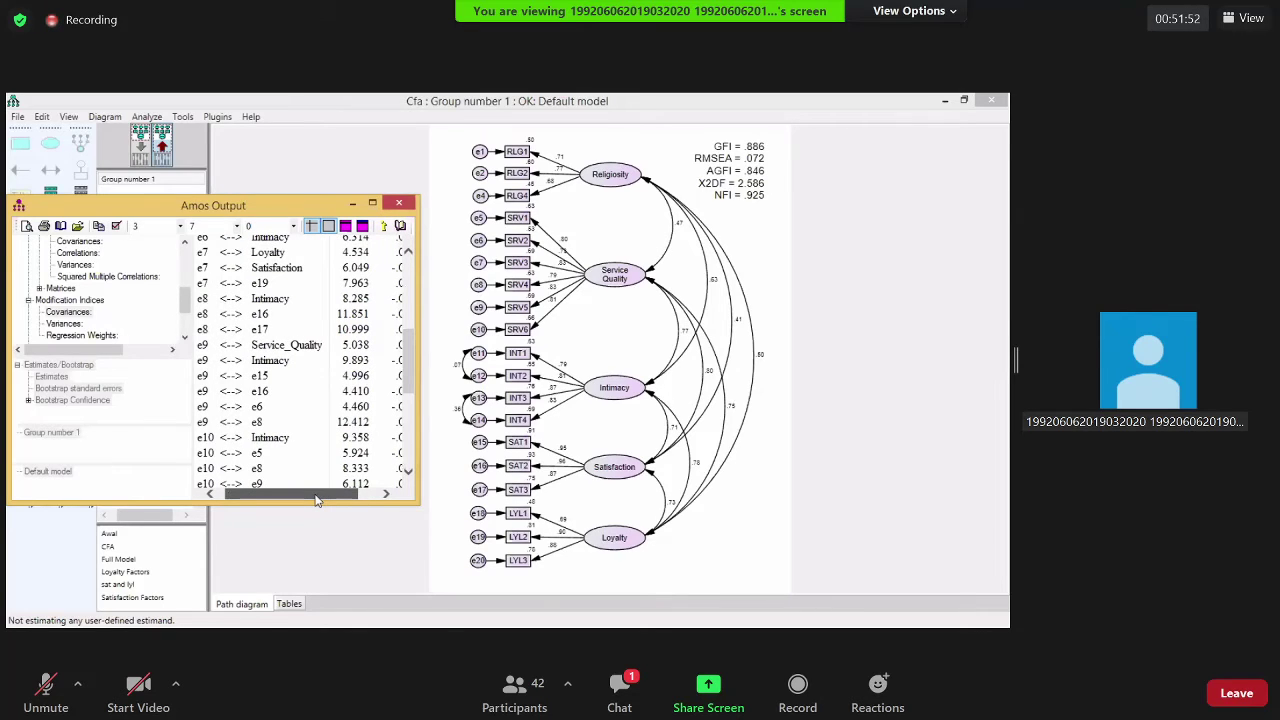
pyautogui.moveTo(316, 500); pyautogui.dragTo(337, 500)
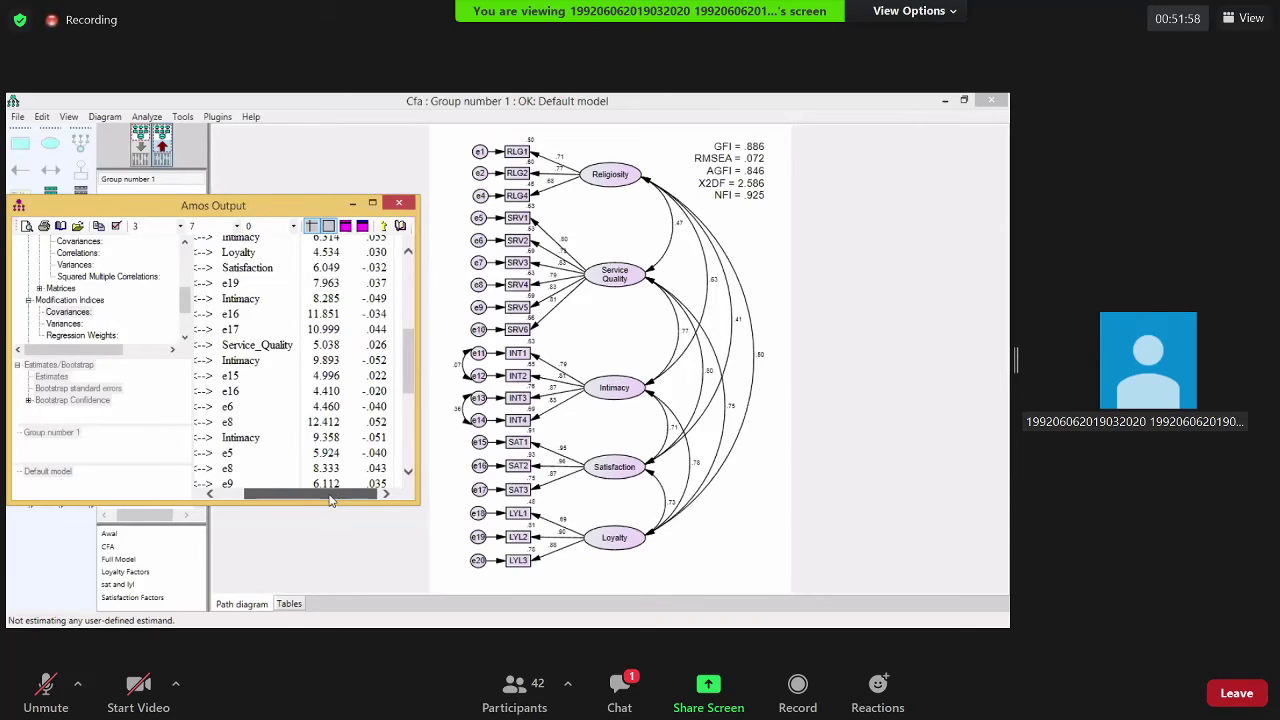
pyautogui.moveTo(331, 500); pyautogui.dragTo(308, 503)
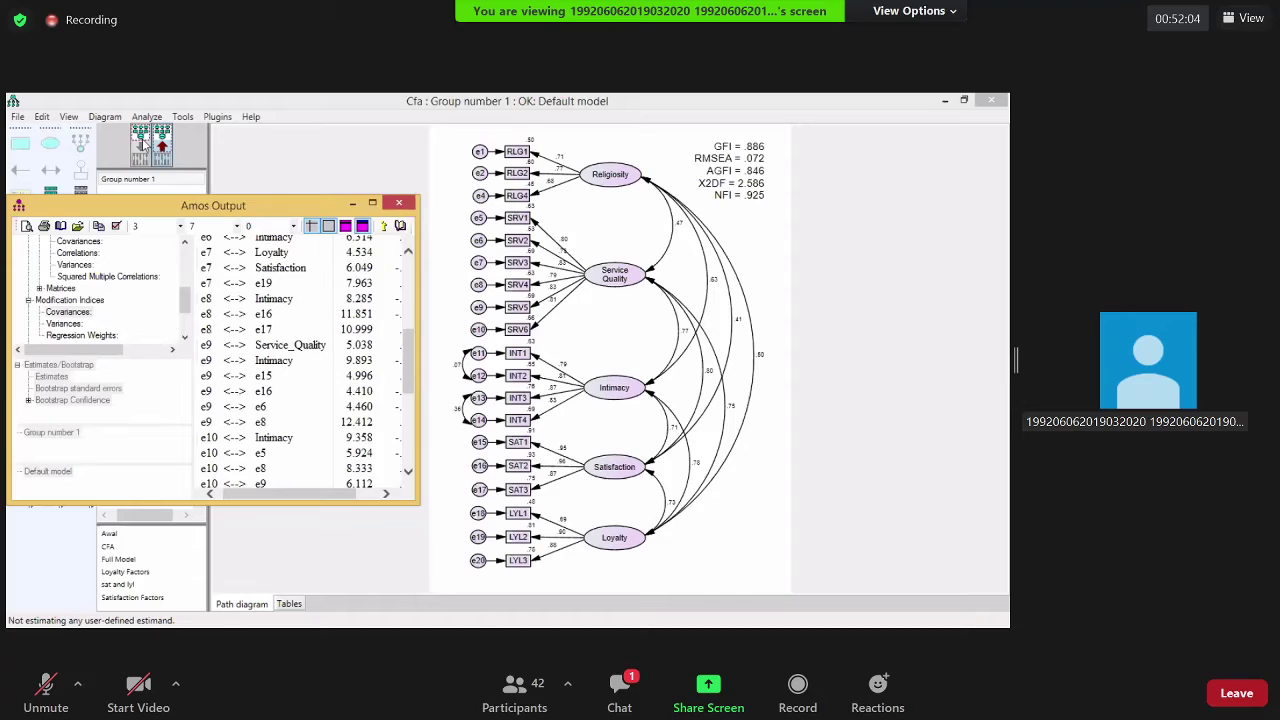
# Return to the input diagram and draw a covariance between error terms e9 and e8
pyautogui.click(142, 146)
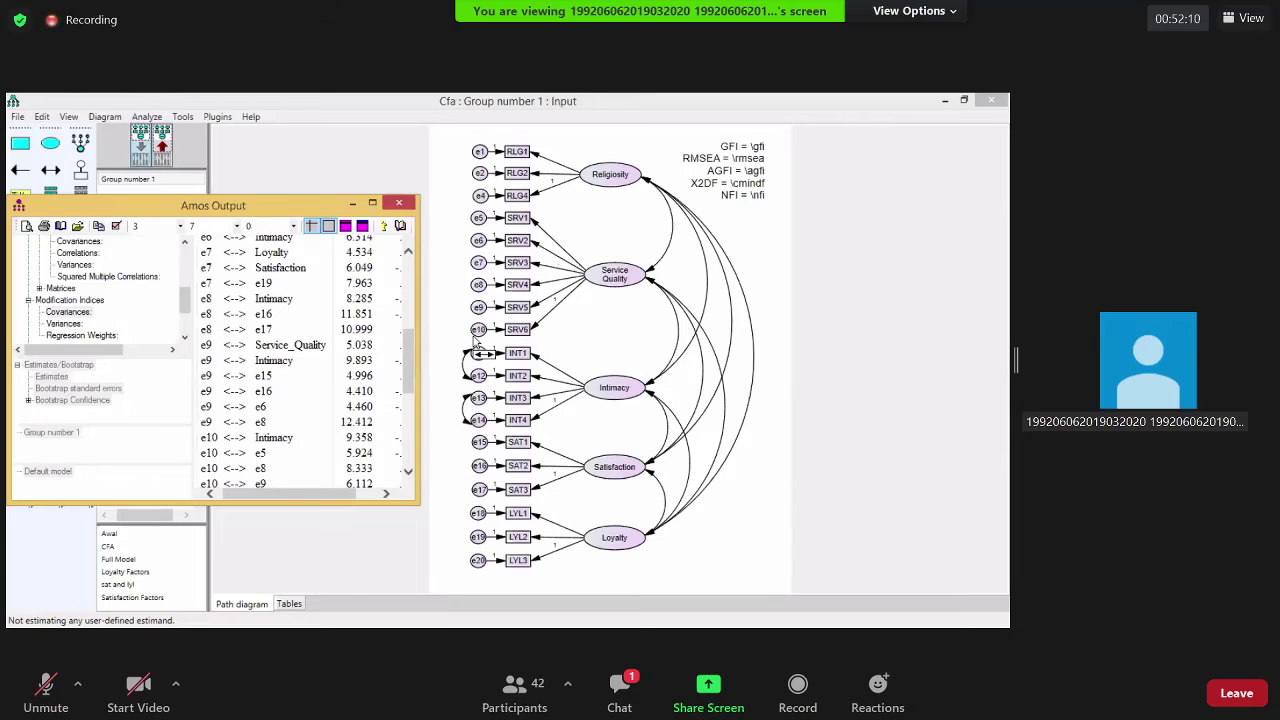
pyautogui.click(478, 316)
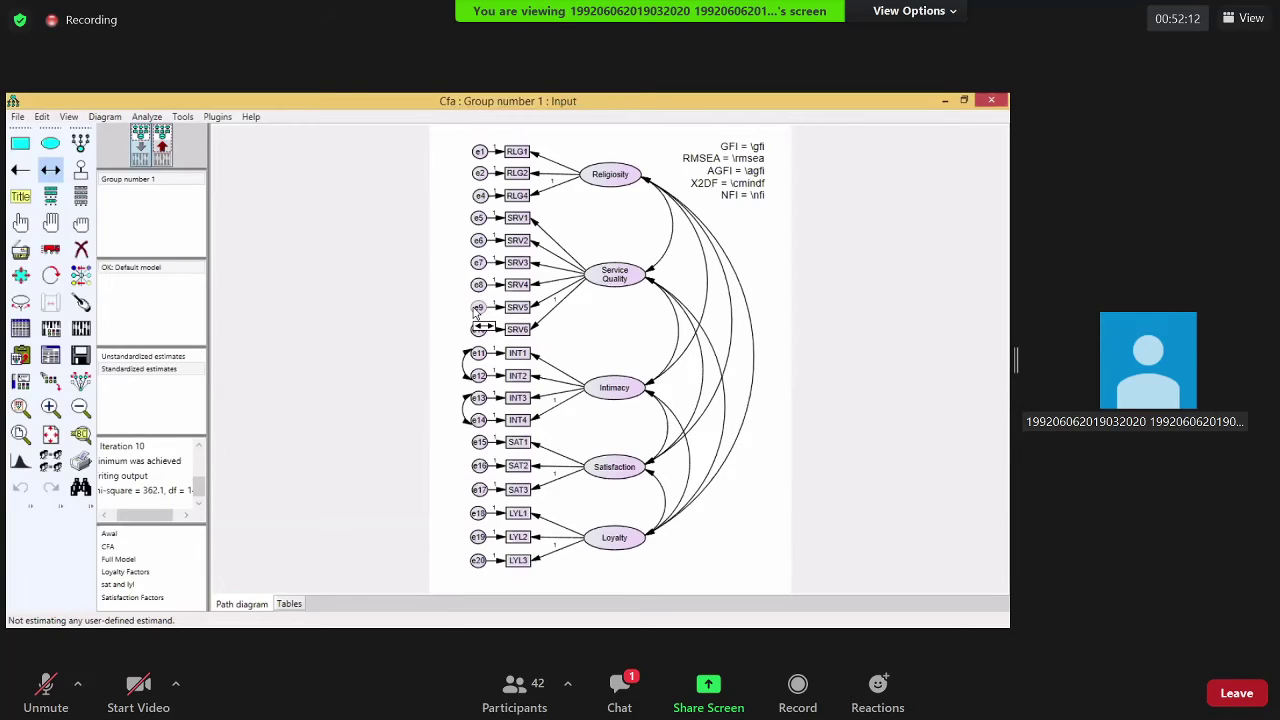
pyautogui.moveTo(477, 312); pyautogui.dragTo(480, 286)
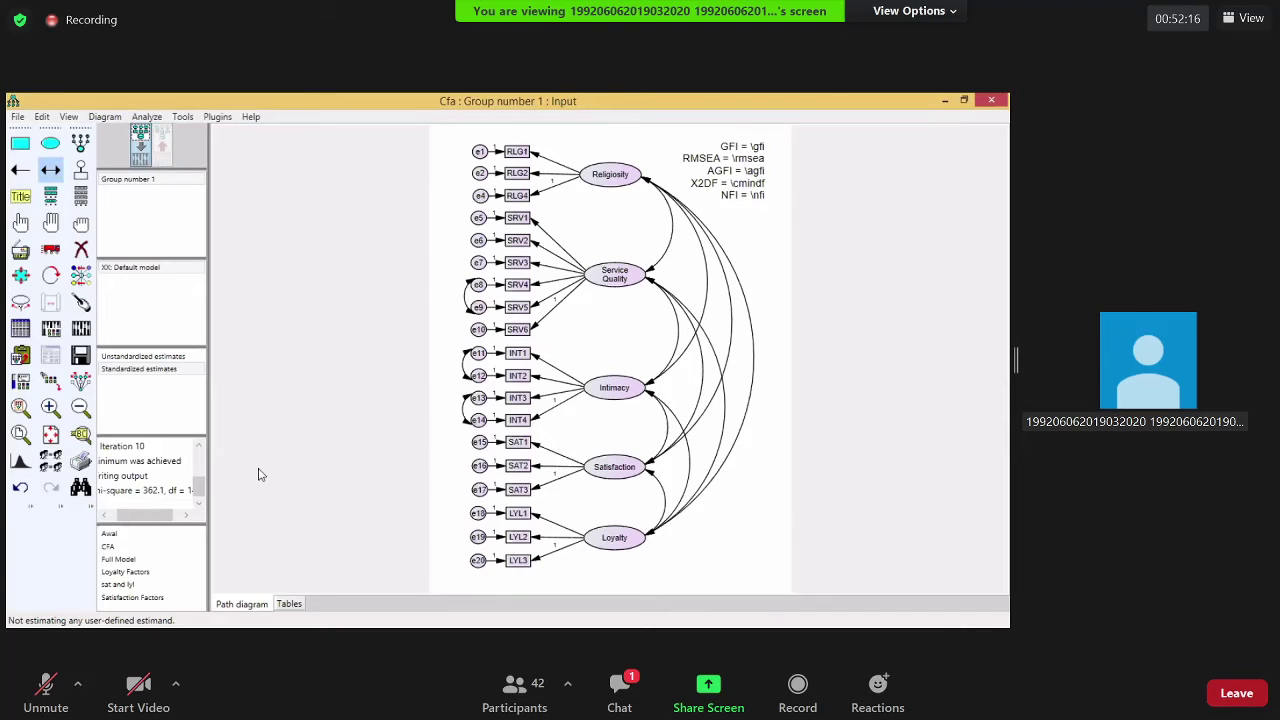
# Bring back the text output and check the parameter change listed for the covariance between e9 and e8
pyautogui.hotkey('alt', 'Tab')
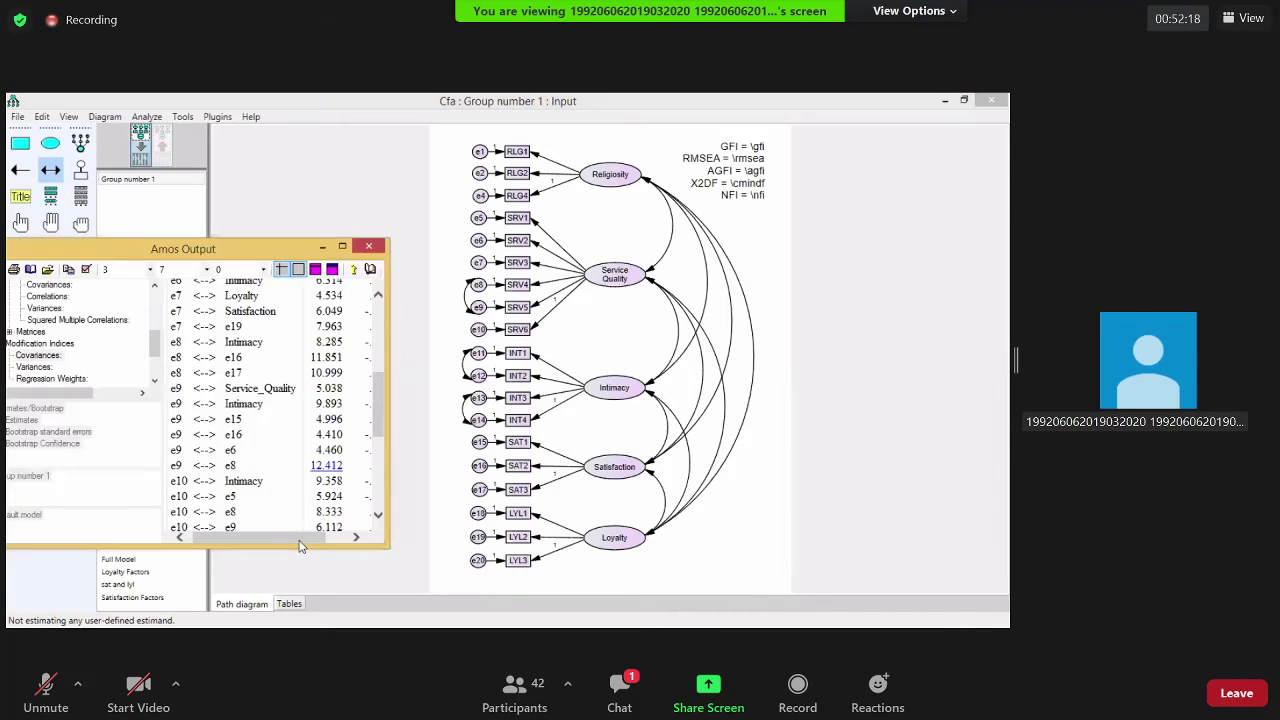
pyautogui.click(298, 540)
pyautogui.moveTo(278, 550); pyautogui.dragTo(271, 518)
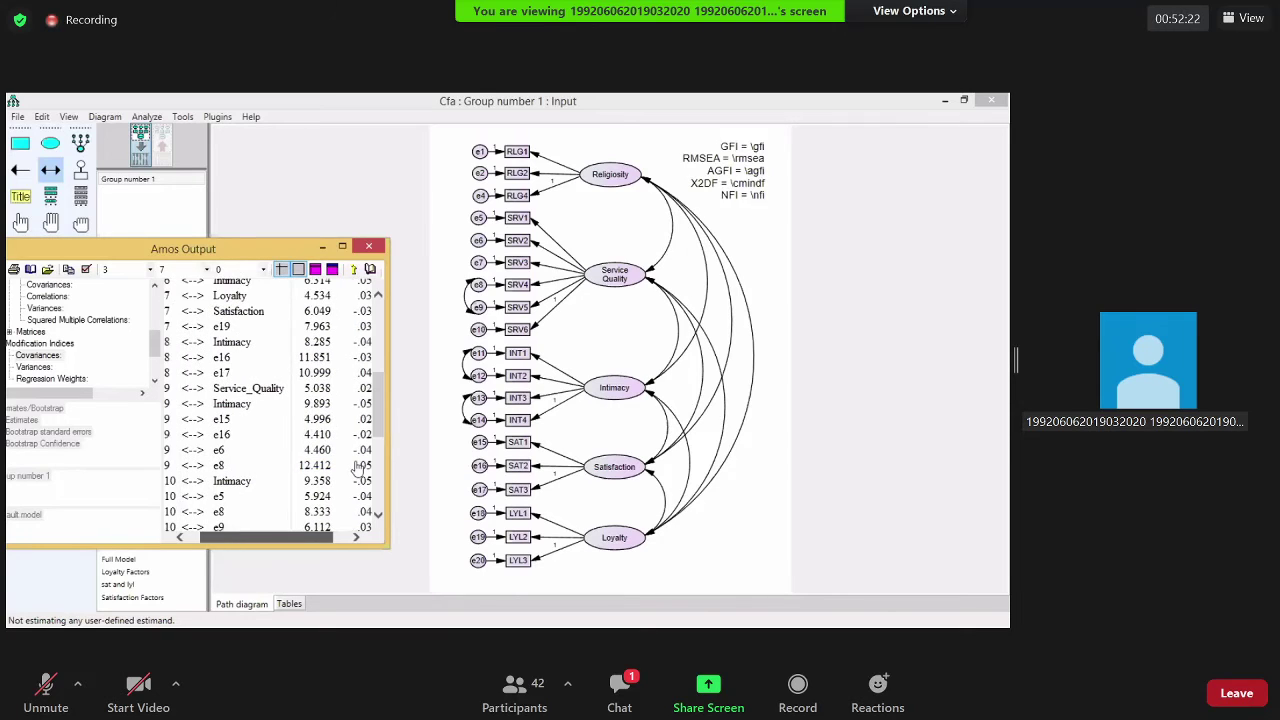
# Draw a covariance between error terms e9 and e6 in the input diagram
pyautogui.moveTo(478, 307); pyautogui.dragTo(475, 241)
pyautogui.click(360, 248)
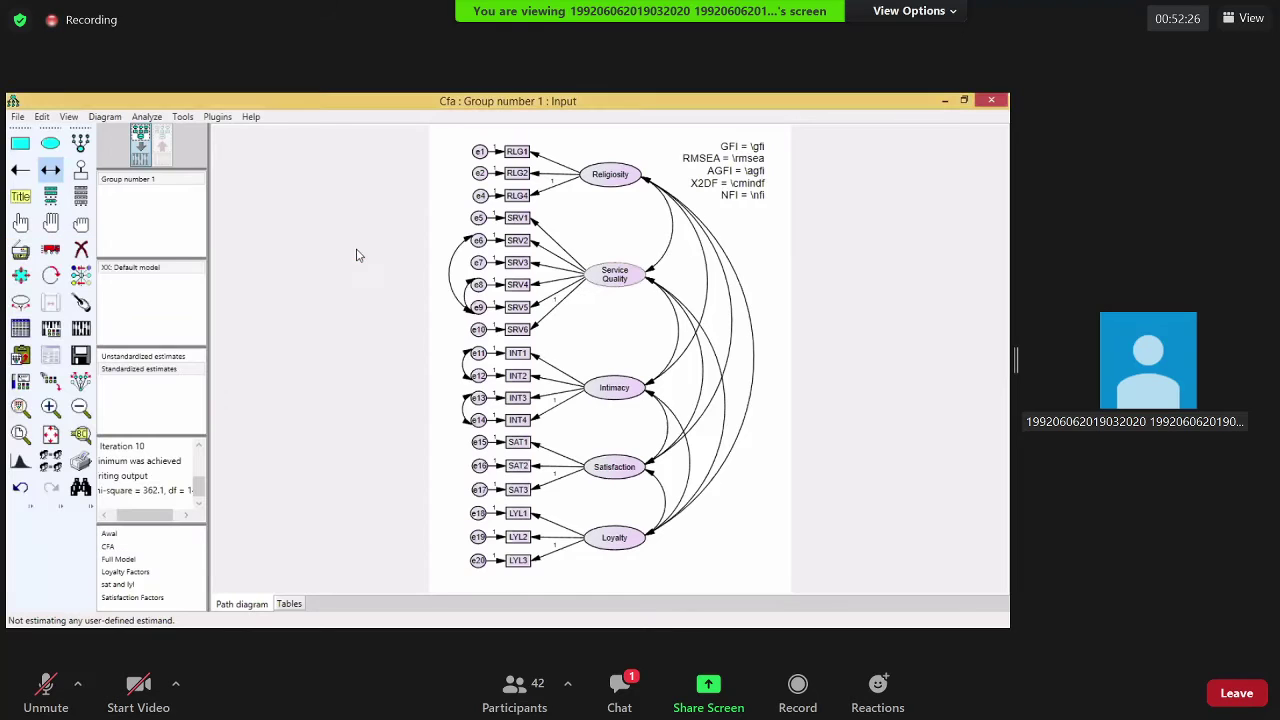
# Erase the covariance between error terms e11 and e12 and recalculate the model's estimates
pyautogui.click(81, 249)
pyautogui.click(465, 368)
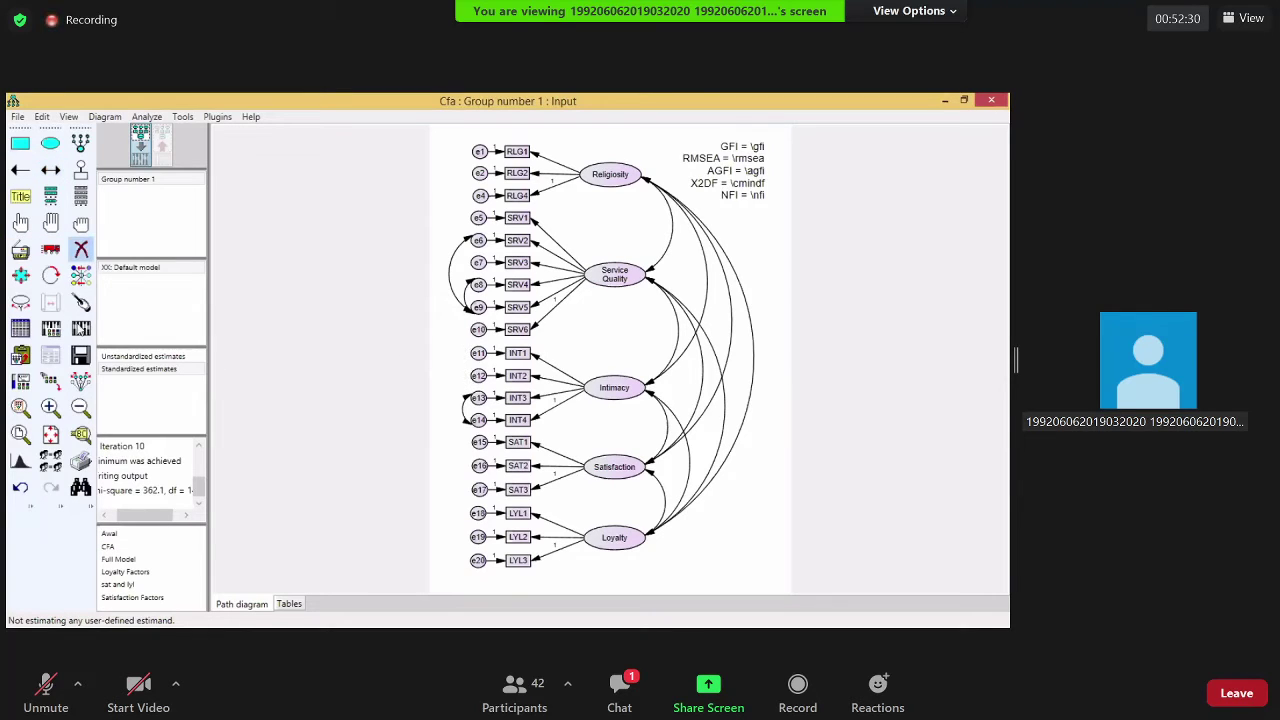
pyautogui.click(81, 328)
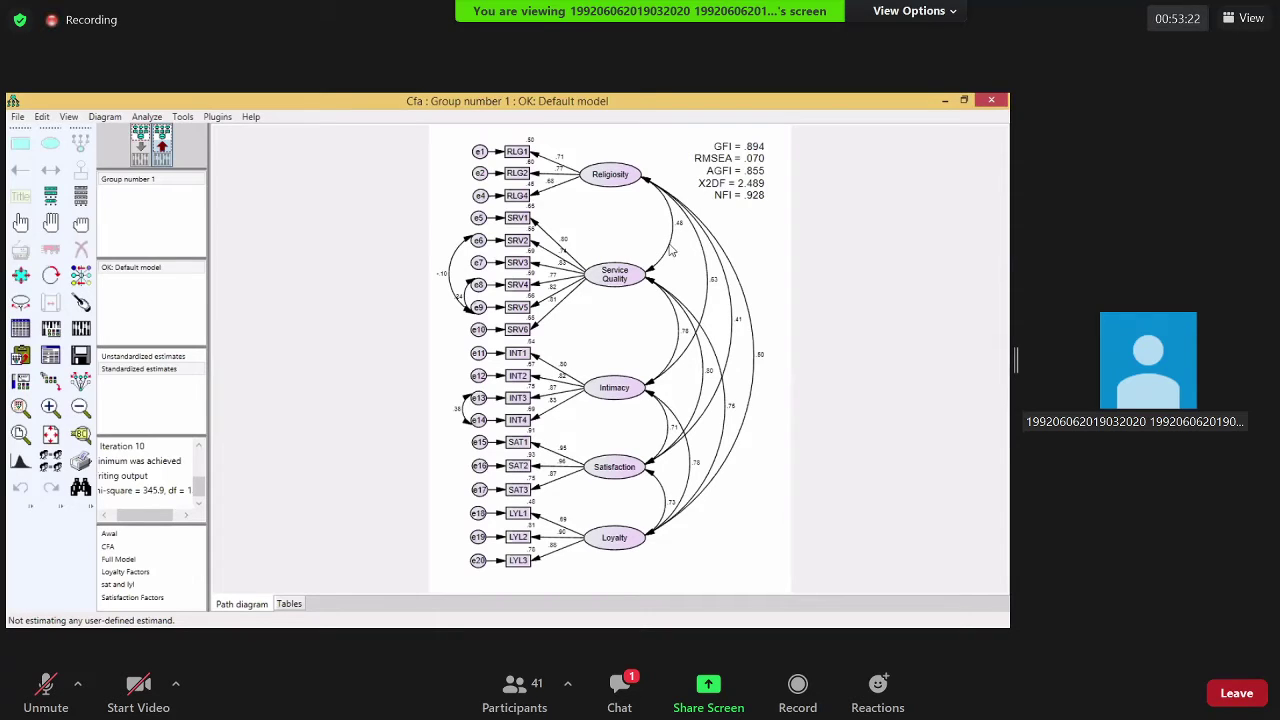
# Examine the correlations between constructs and error terms under the scalar estimates in the text output, then return to the diagram
pyautogui.click(42, 363)
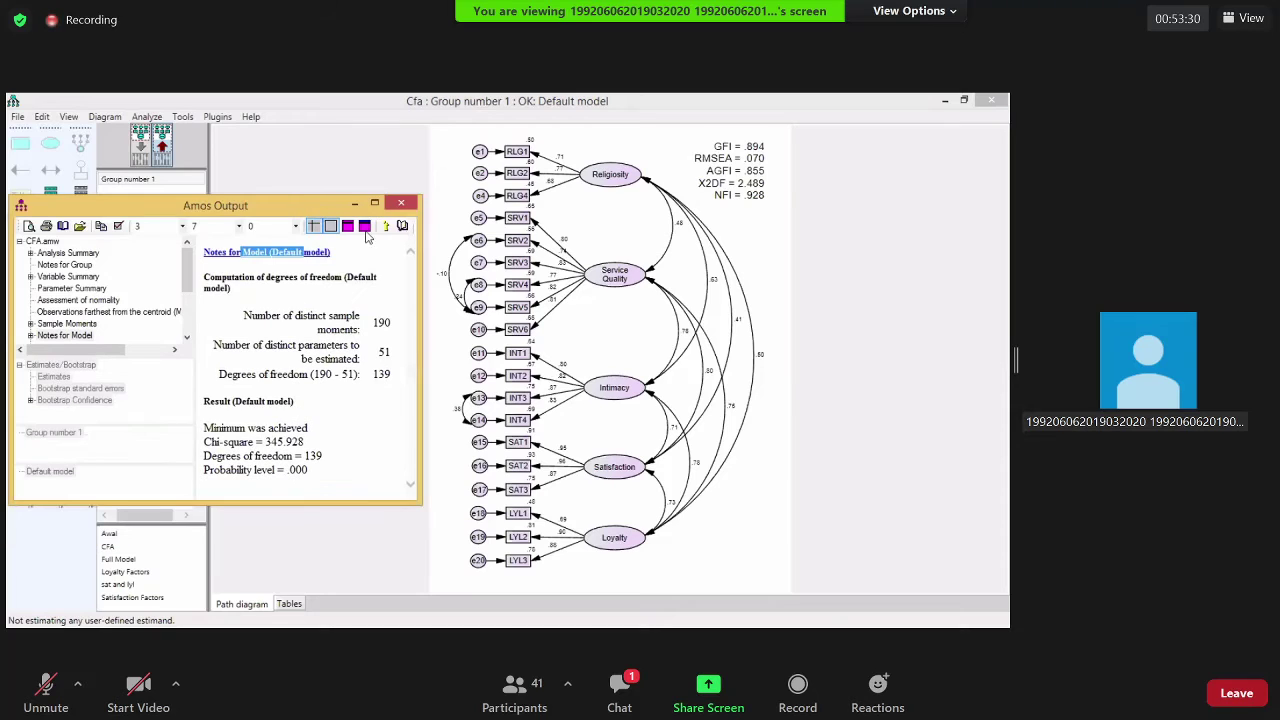
pyautogui.moveTo(270, 208); pyautogui.dragTo(301, 176)
pyautogui.moveTo(217, 242); pyautogui.dragTo(217, 257)
pyautogui.scroll(-1, 216, 255)
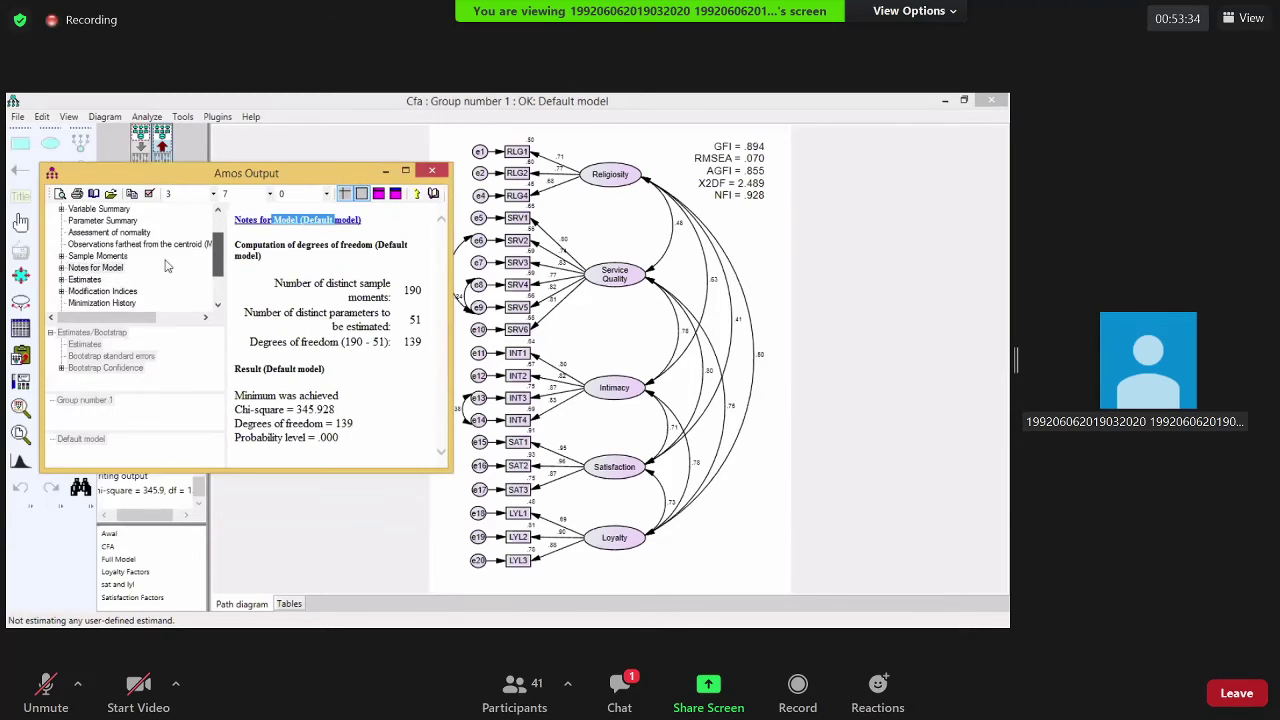
pyautogui.scroll(-1, 66, 270)
pyautogui.click(67, 269)
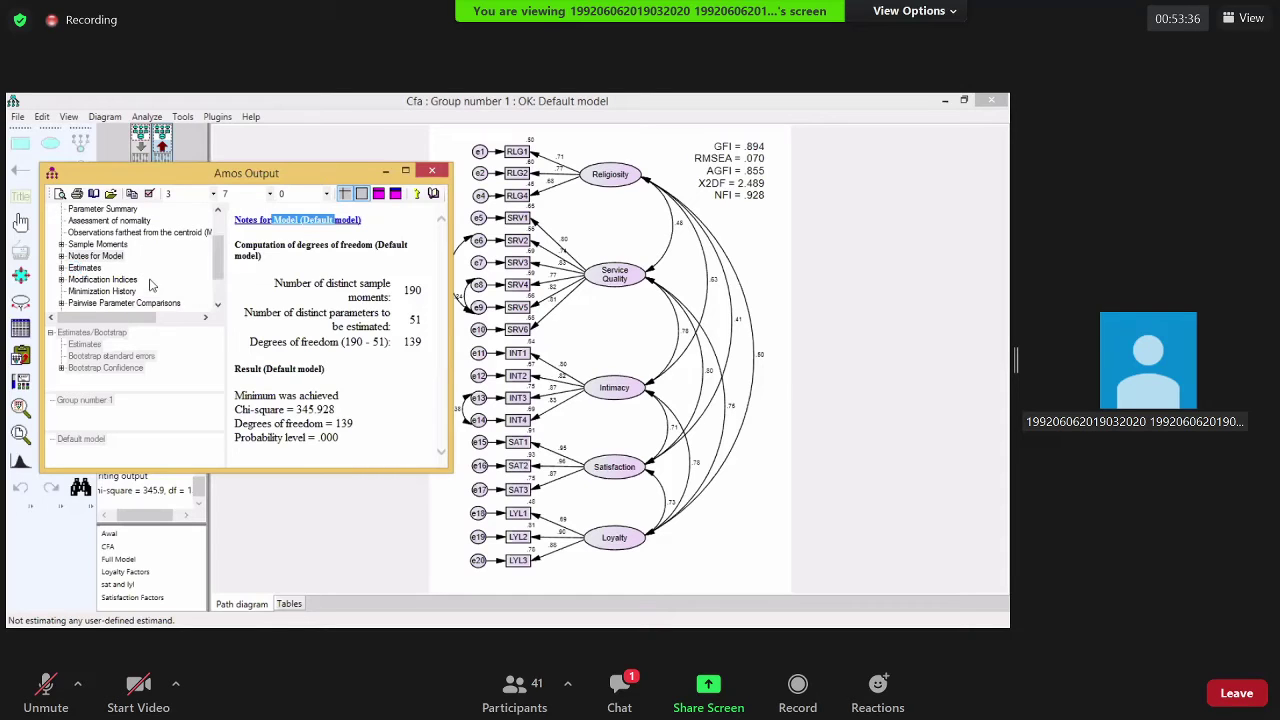
pyautogui.doubleClick(92, 280)
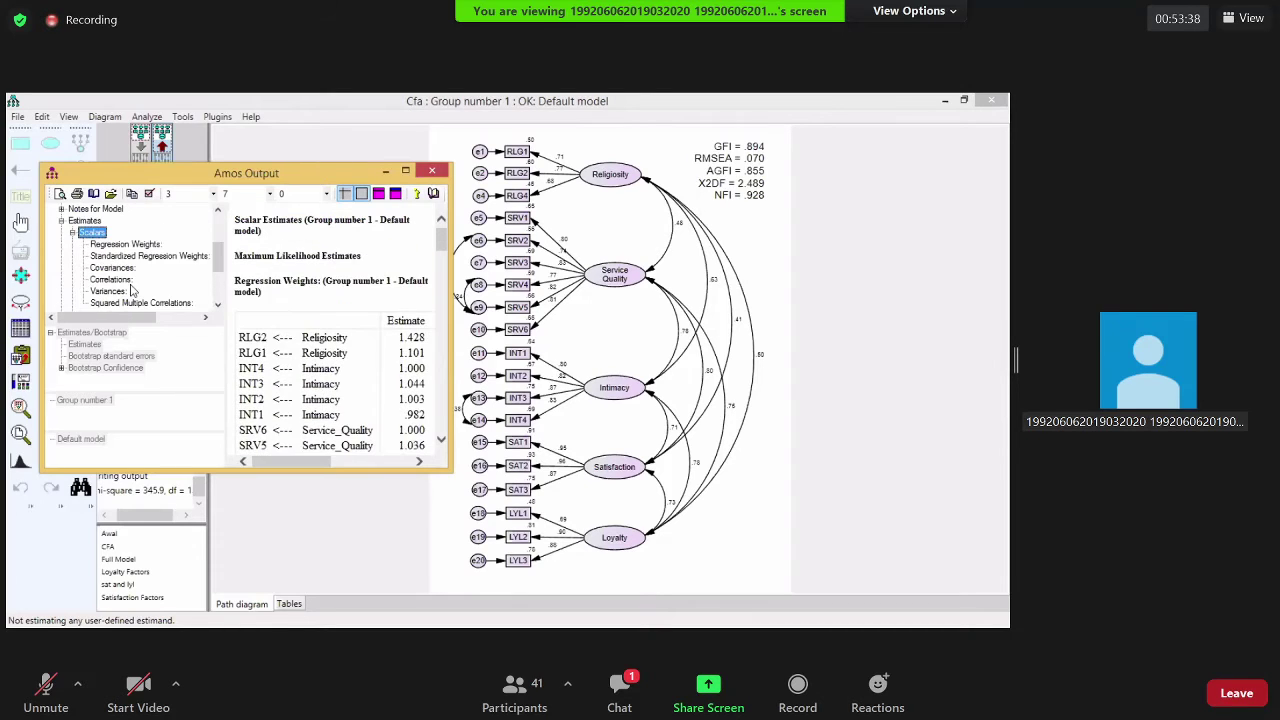
pyautogui.click(112, 279)
pyautogui.click(403, 462)
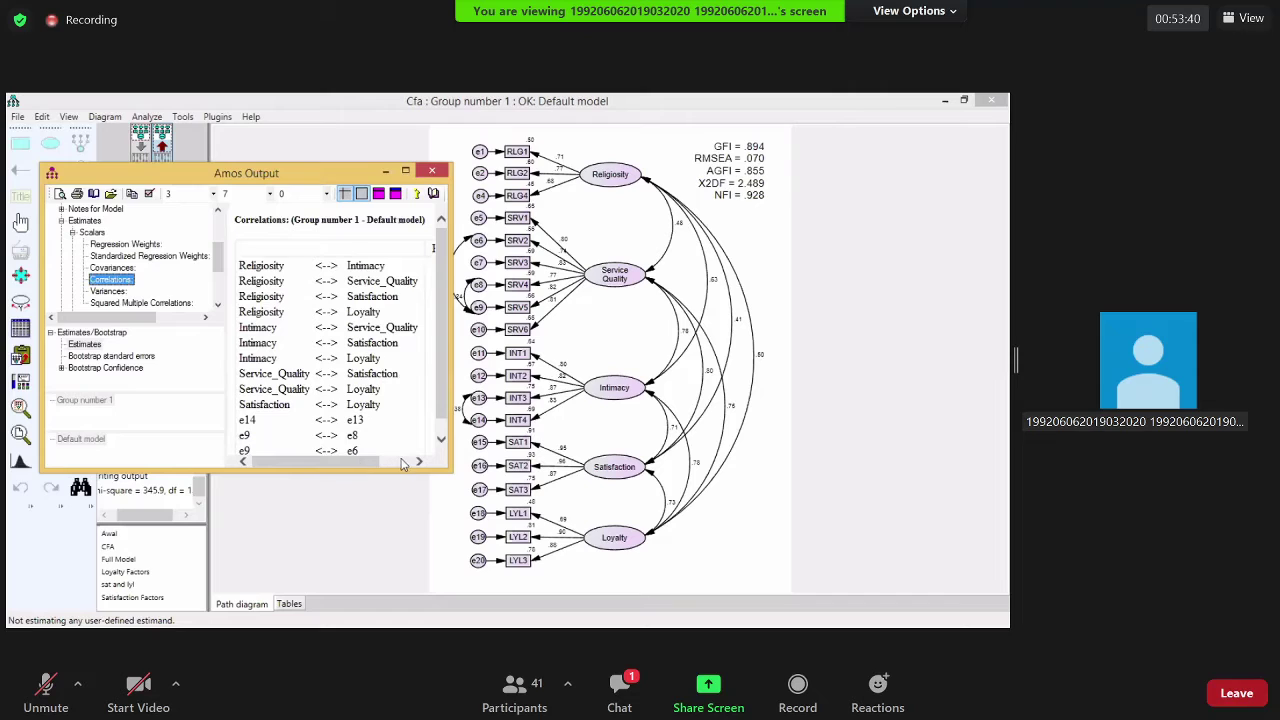
pyautogui.moveTo(371, 460); pyautogui.dragTo(411, 381)
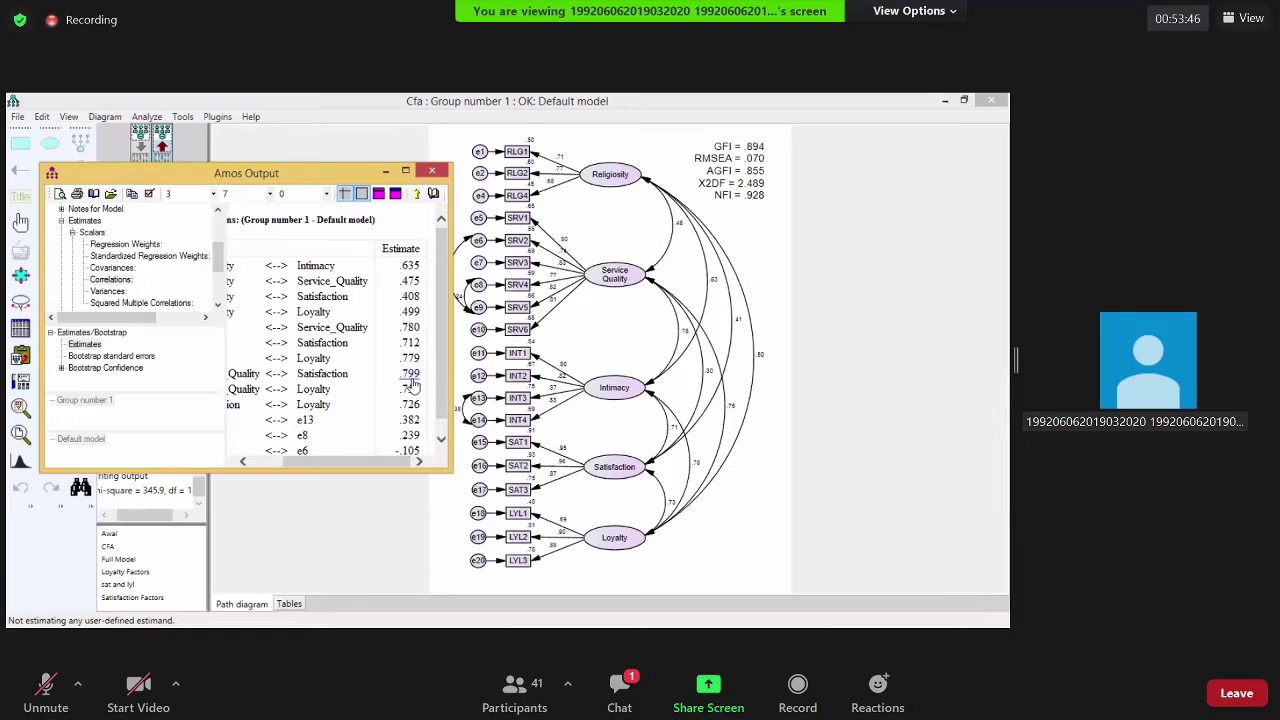
pyautogui.click(388, 174)
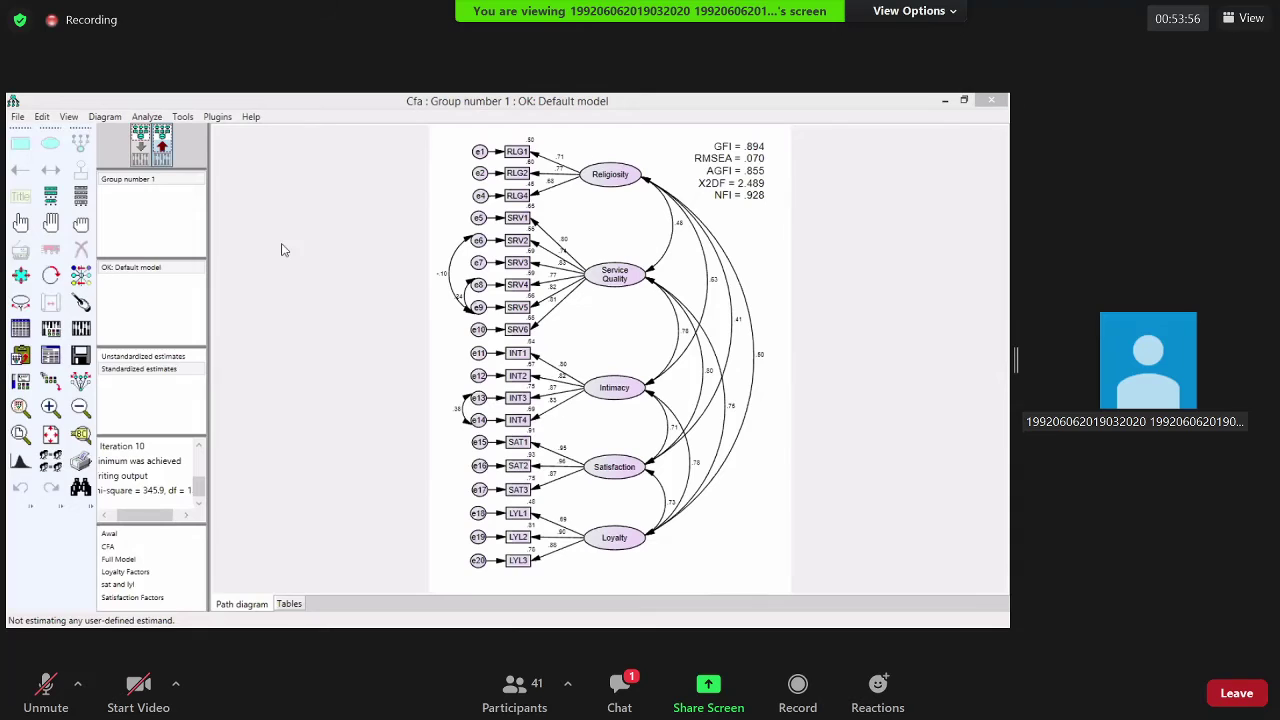
# Review the standardized regression weights in the text output and look up the explanation of that table
pyautogui.press('F10')
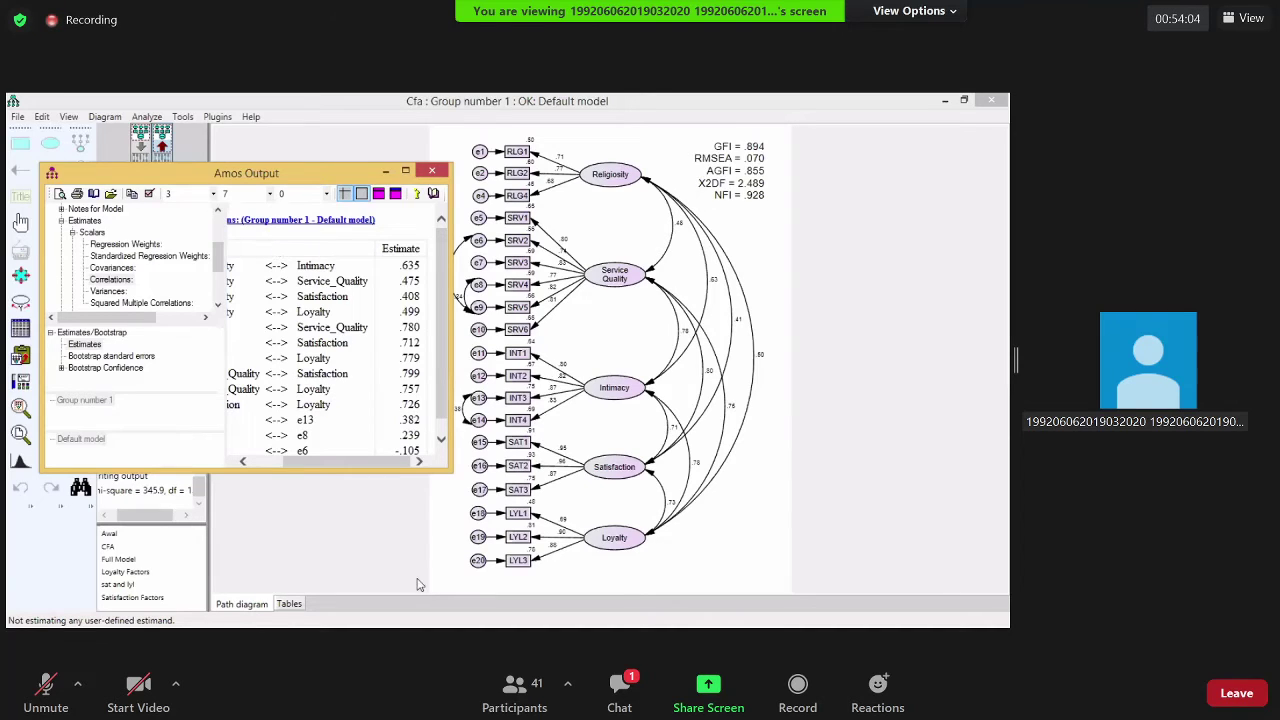
pyautogui.click(277, 249)
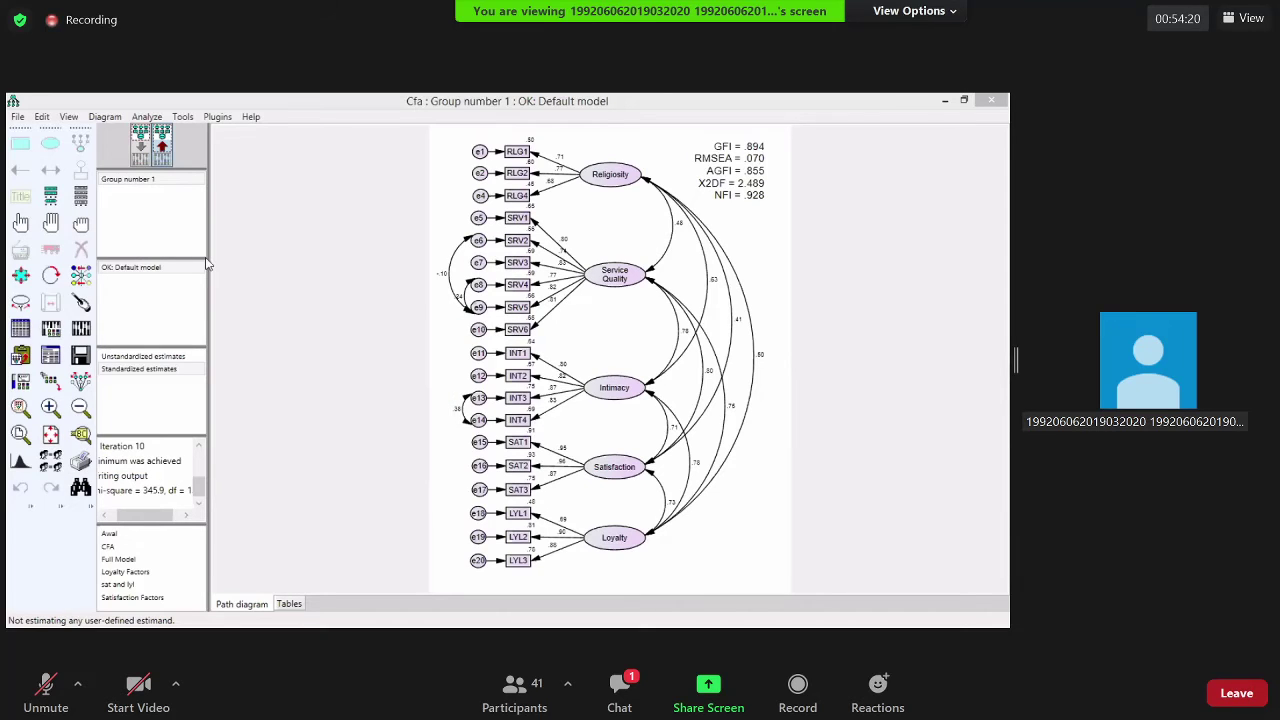
pyautogui.click(268, 240)
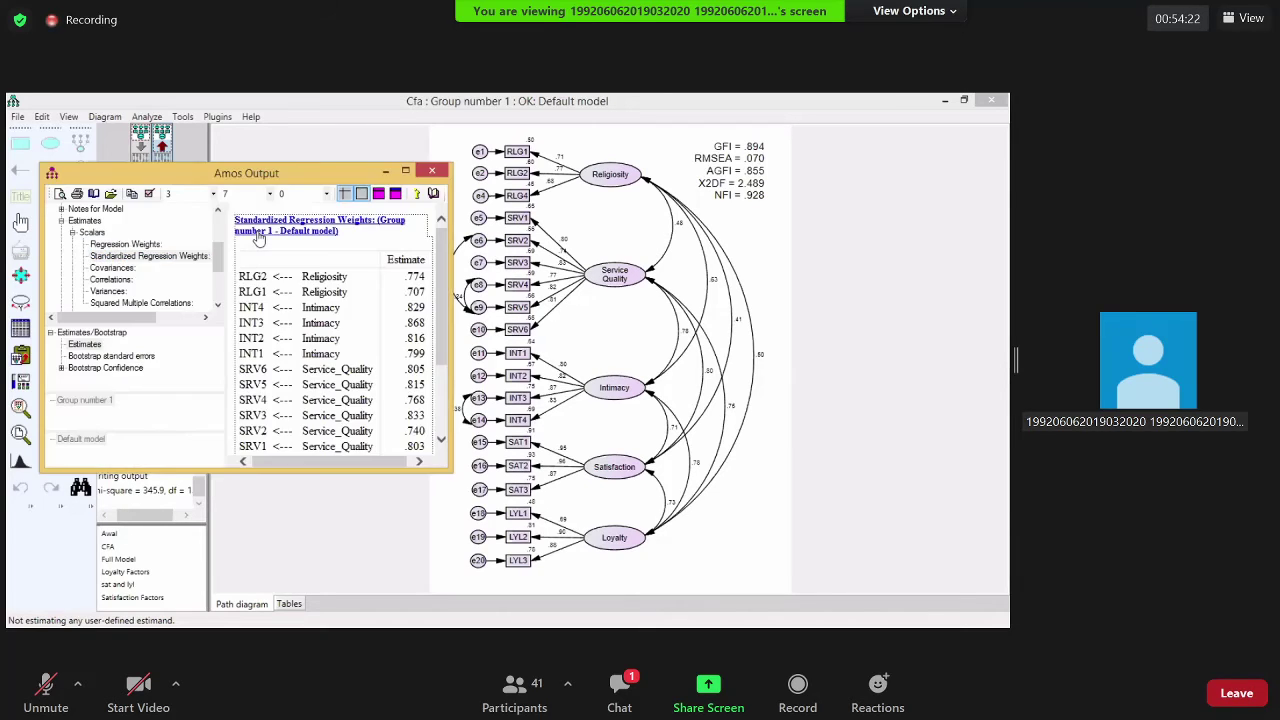
pyautogui.click(300, 228)
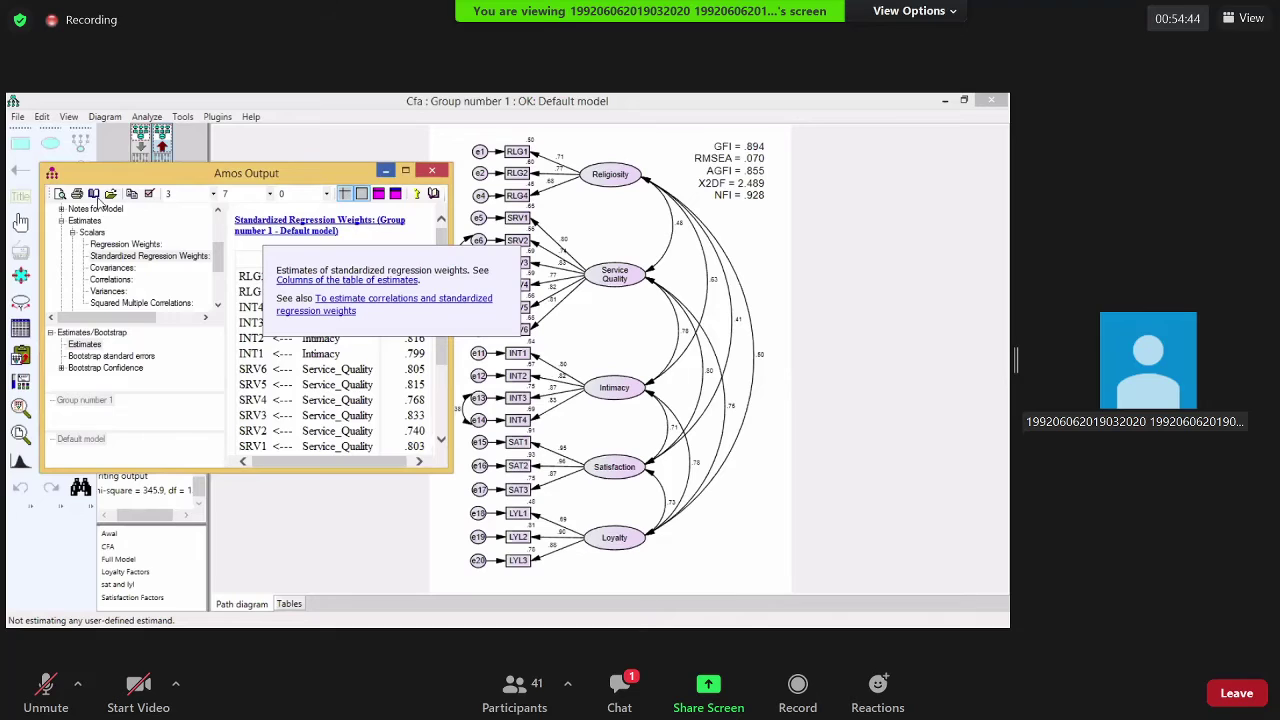
pyautogui.click(386, 171)
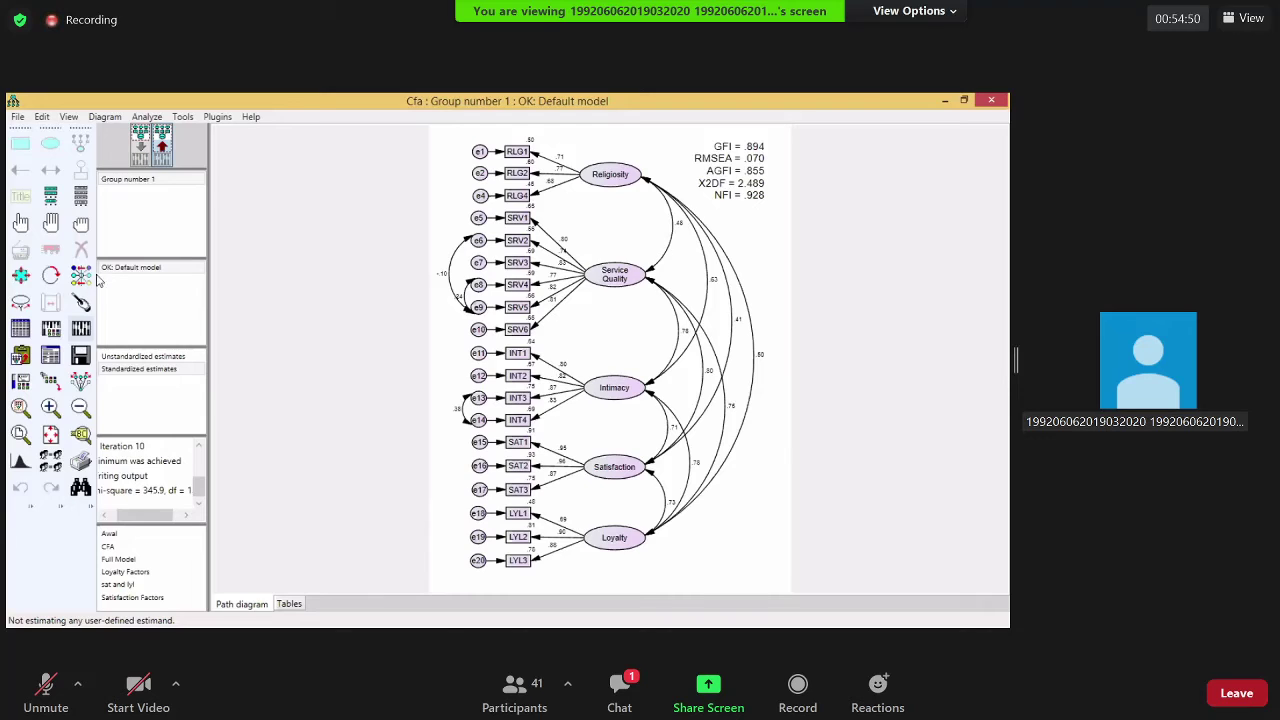
# Erase the covariance between error terms e8 and e9 and recalculate the model's estimates
pyautogui.click(465, 283)
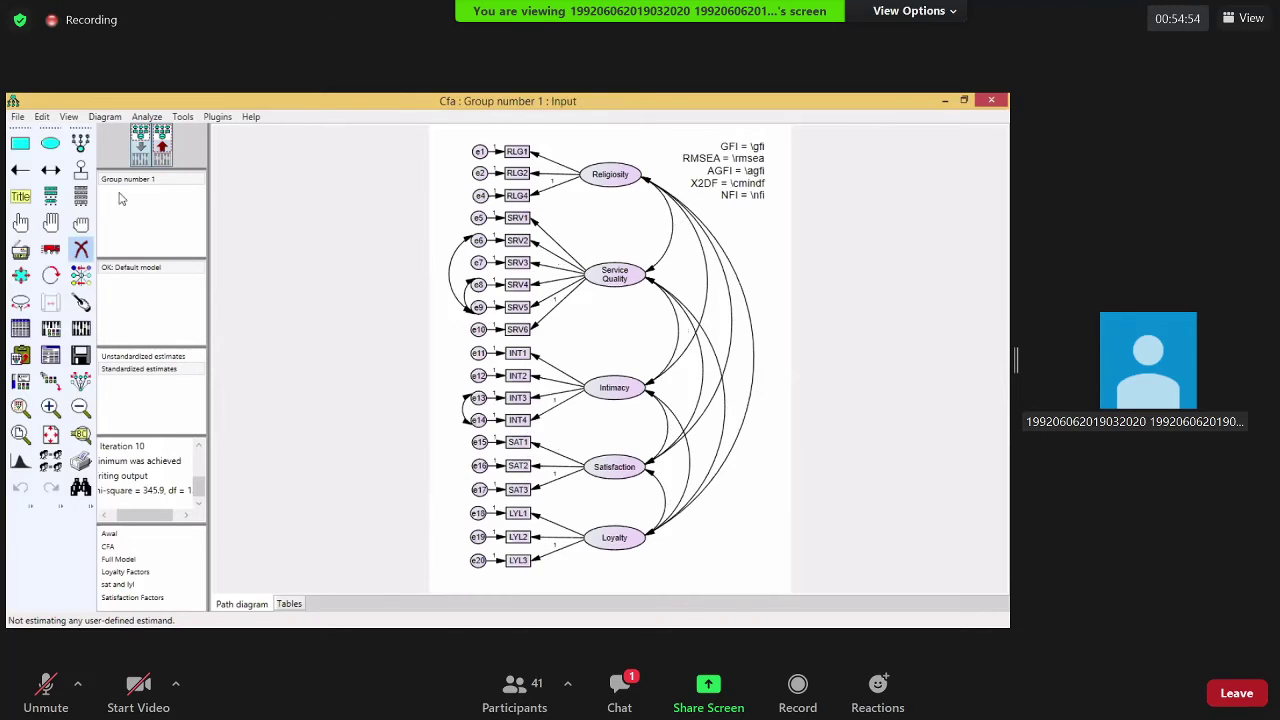
pyautogui.click(80, 336)
pyautogui.hotkey('ctrl', 'F9')
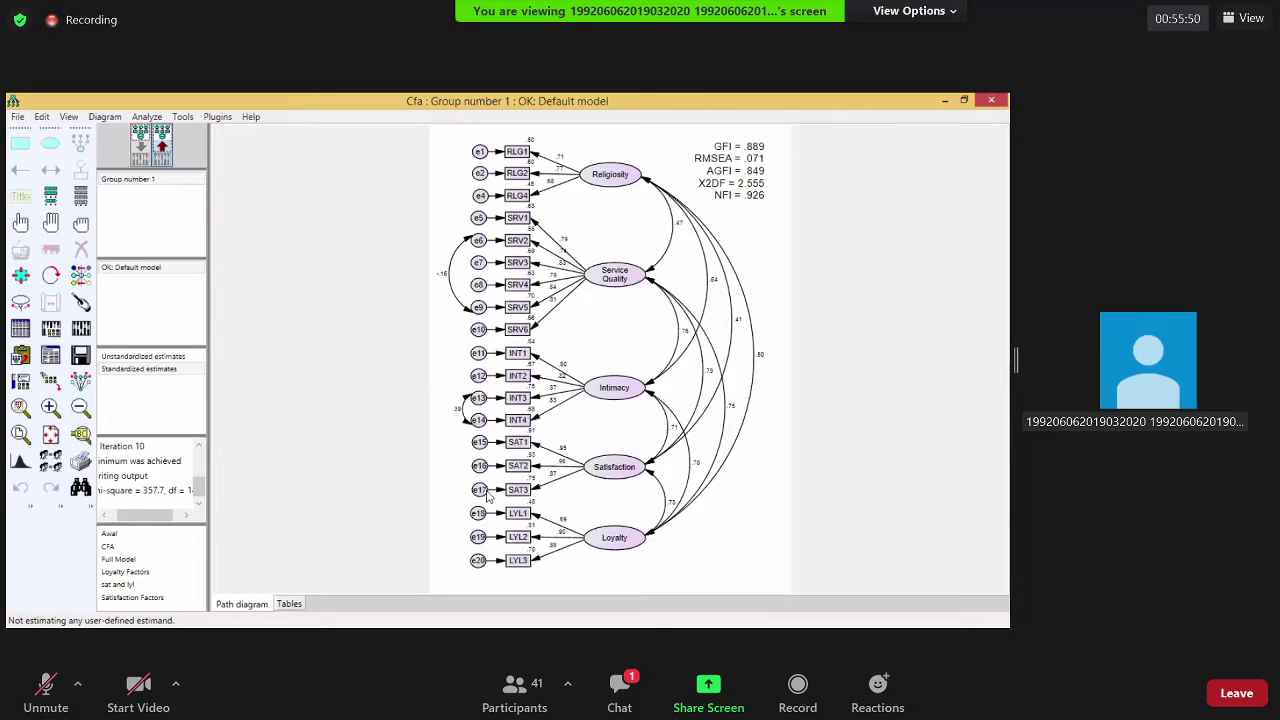
# Examine the covariance modification indices and parameter changes in the text output of the re-estimated model
pyautogui.click(51, 362)
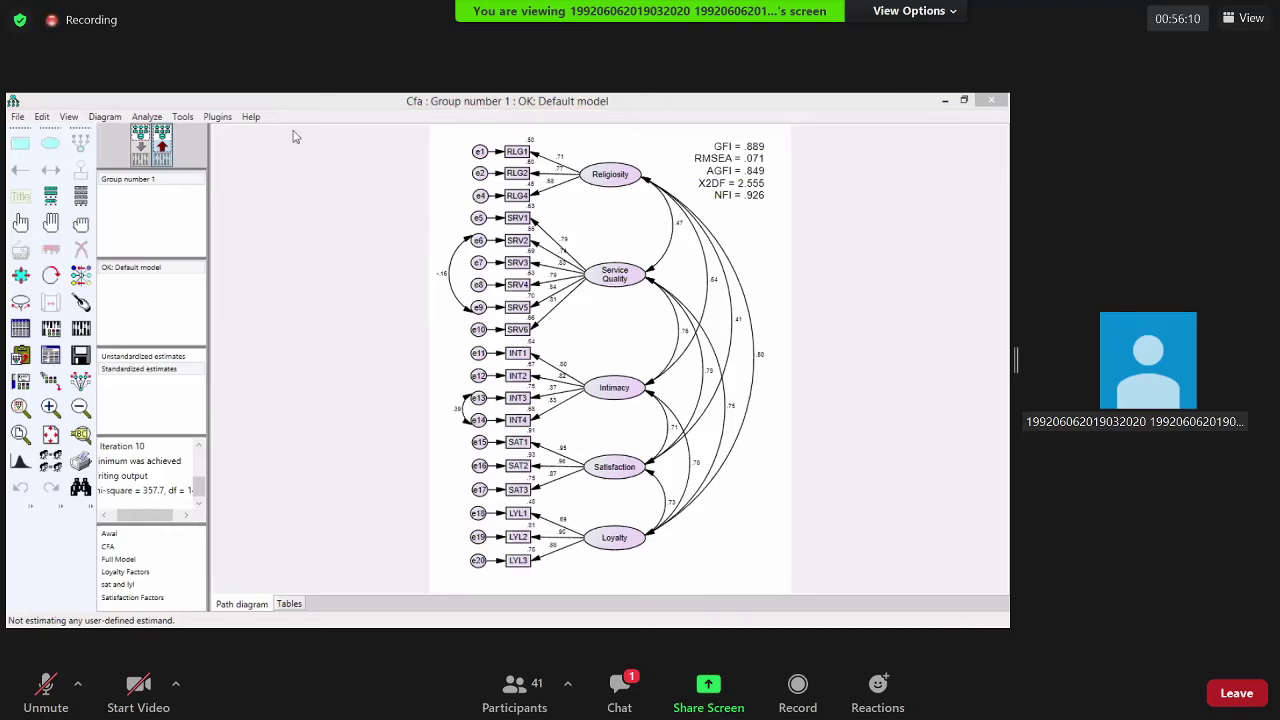
pyautogui.press('F10')
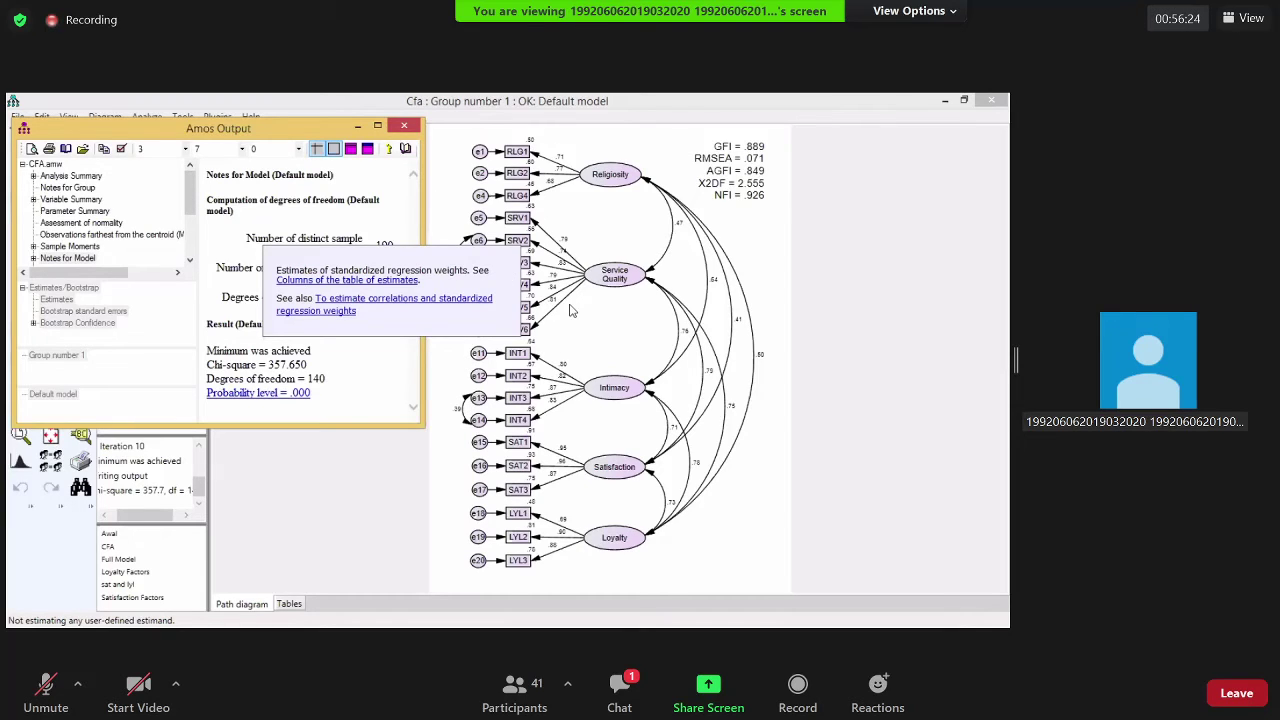
pyautogui.click(570, 311)
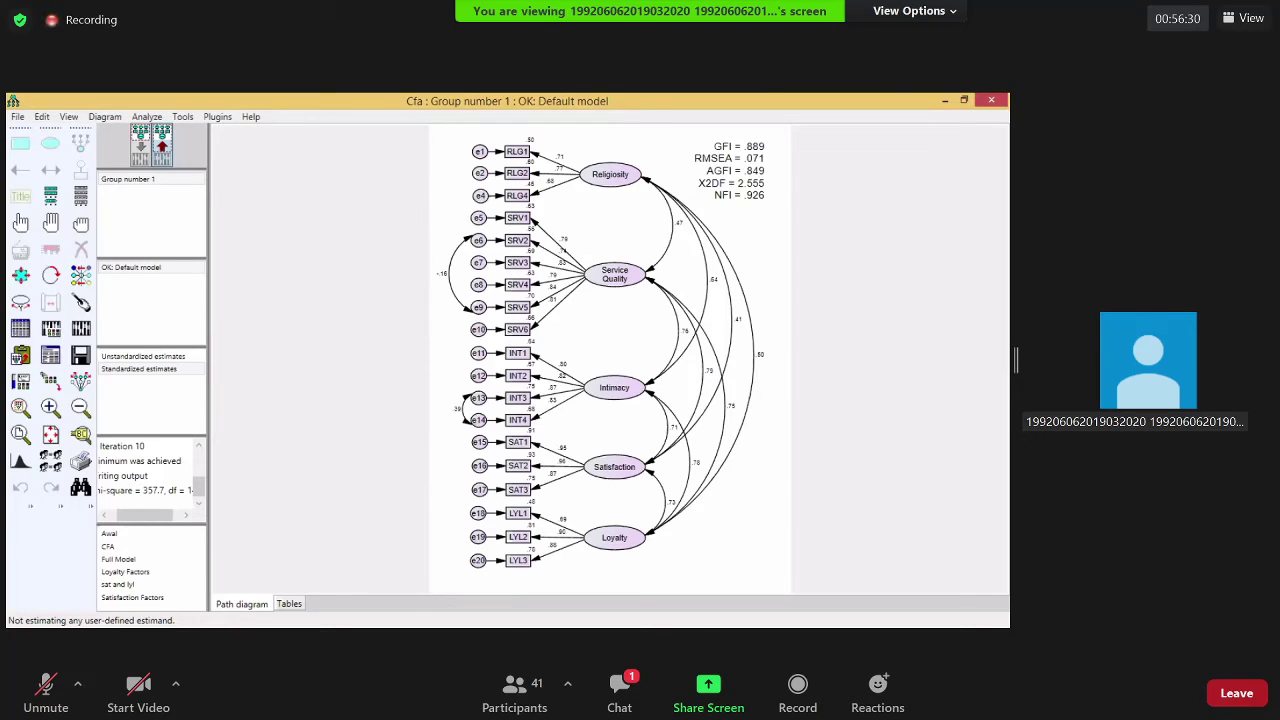
pyautogui.hotkey('alt', 'Tab')
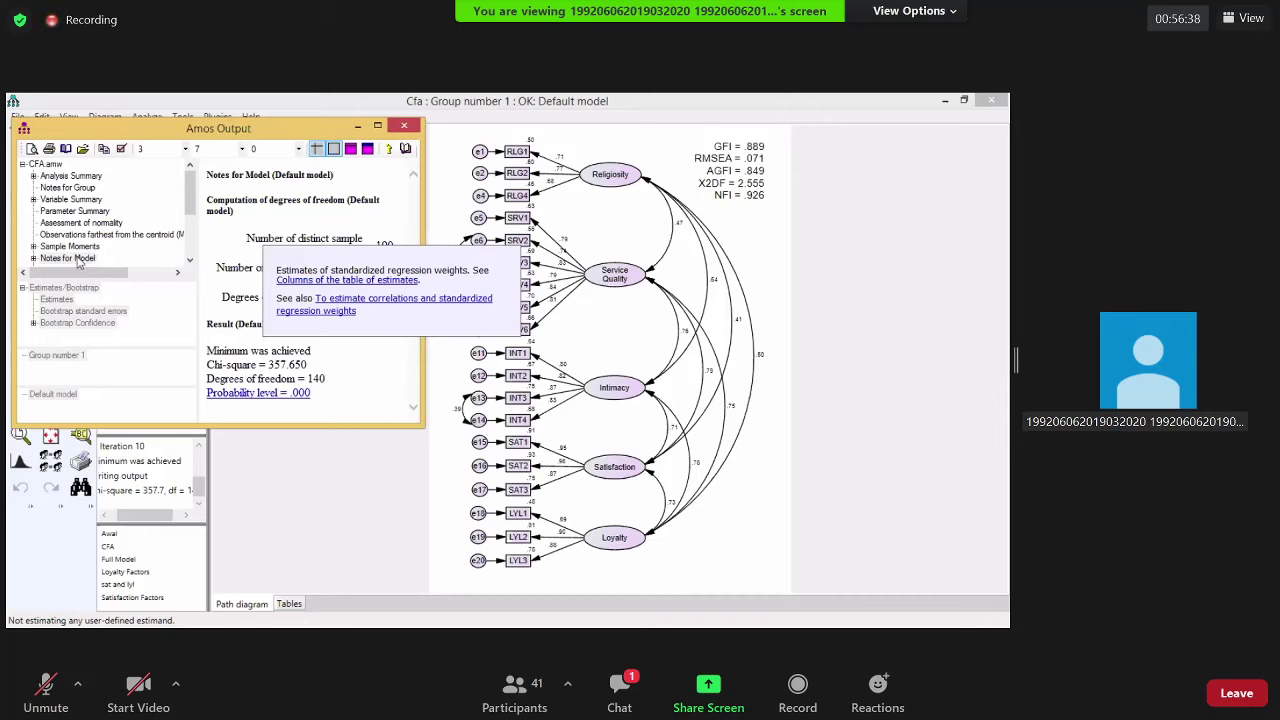
pyautogui.scroll(-1, 78, 260)
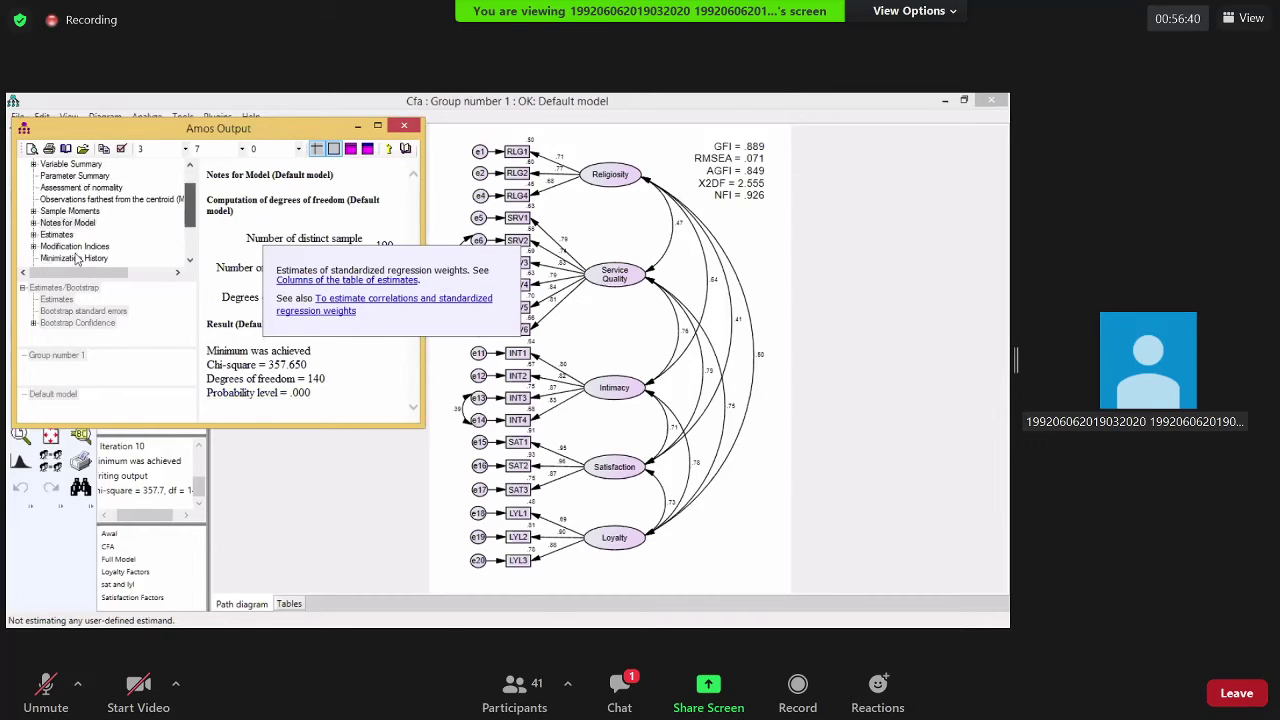
pyautogui.click(73, 246)
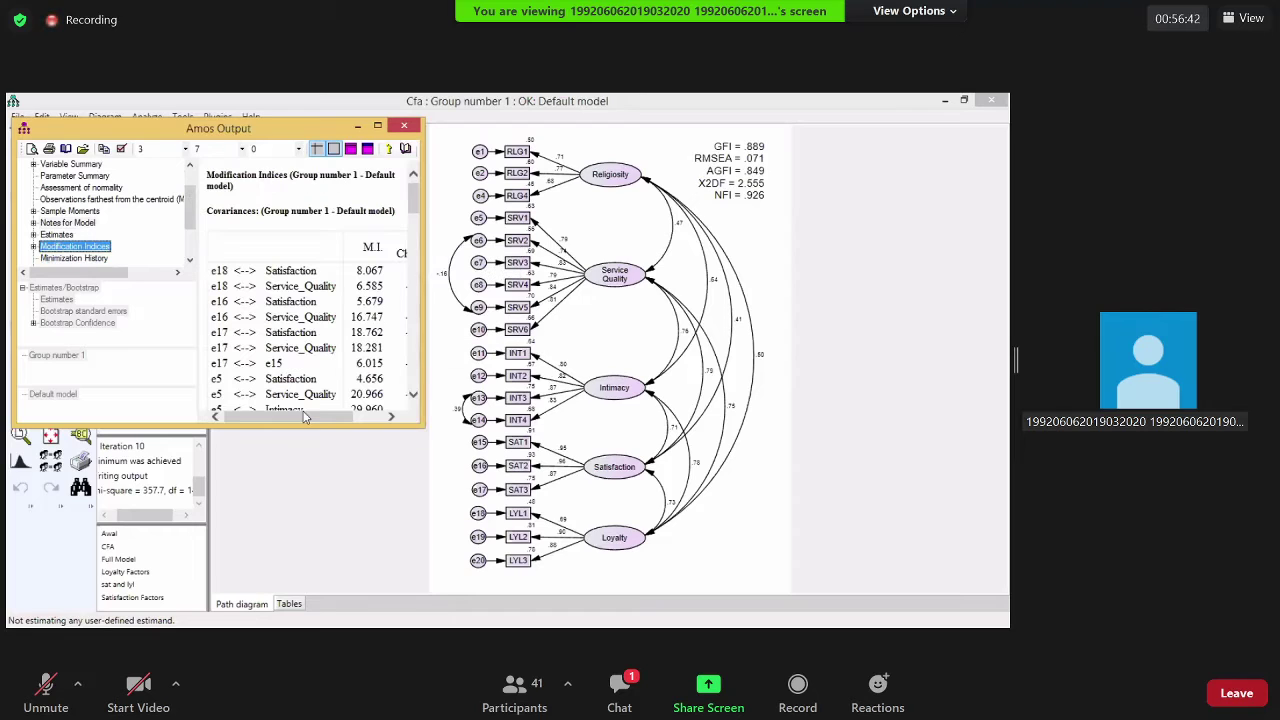
pyautogui.moveTo(281, 417); pyautogui.dragTo(374, 231)
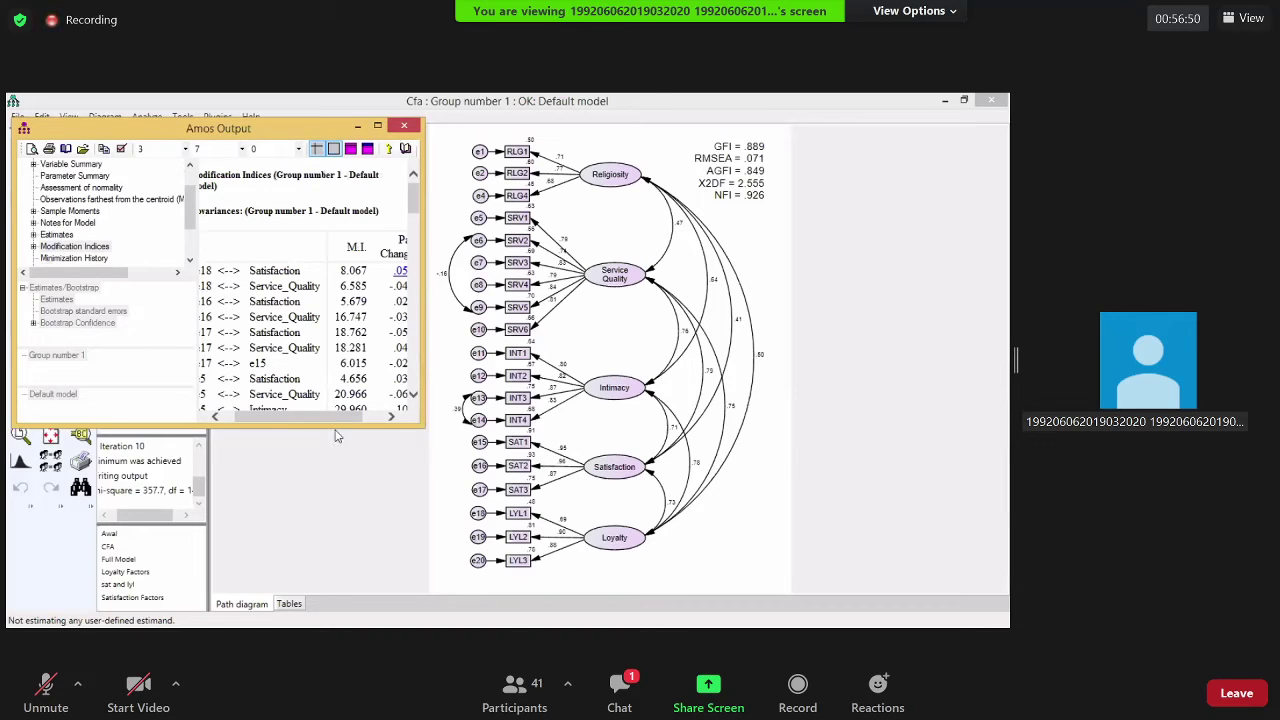
pyautogui.moveTo(335, 436); pyautogui.dragTo(333, 437)
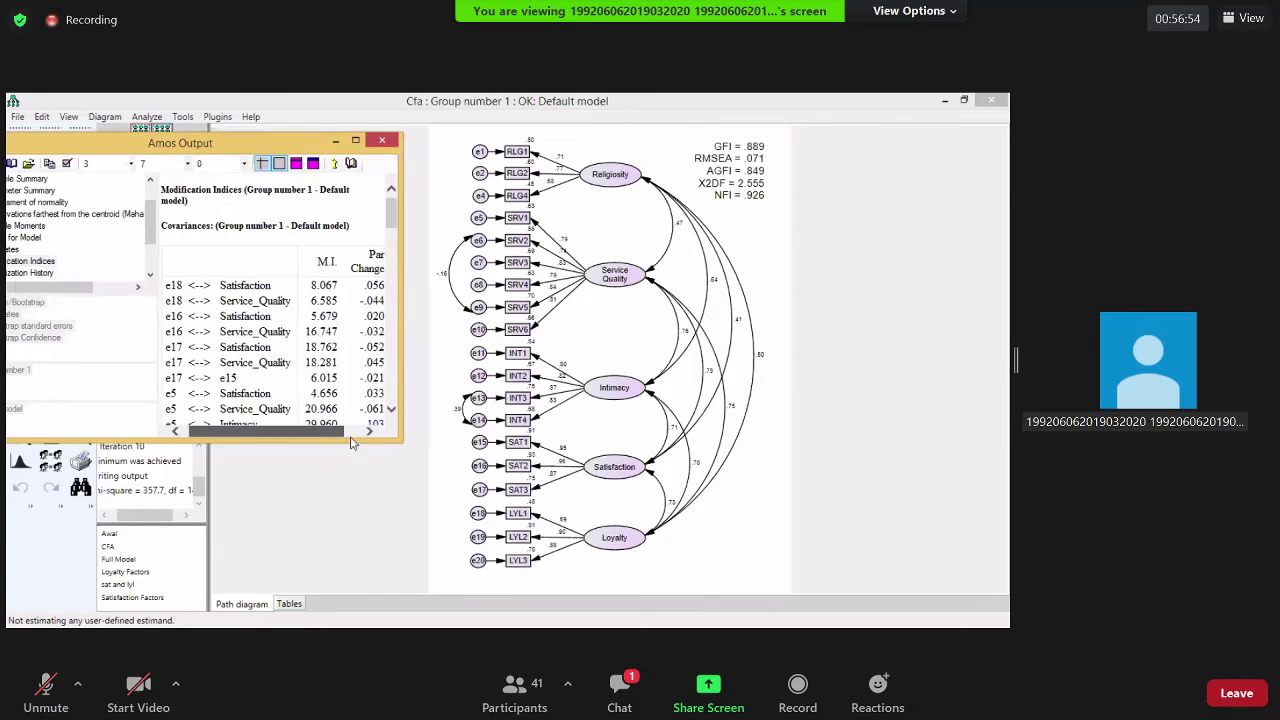
pyautogui.click(391, 411)
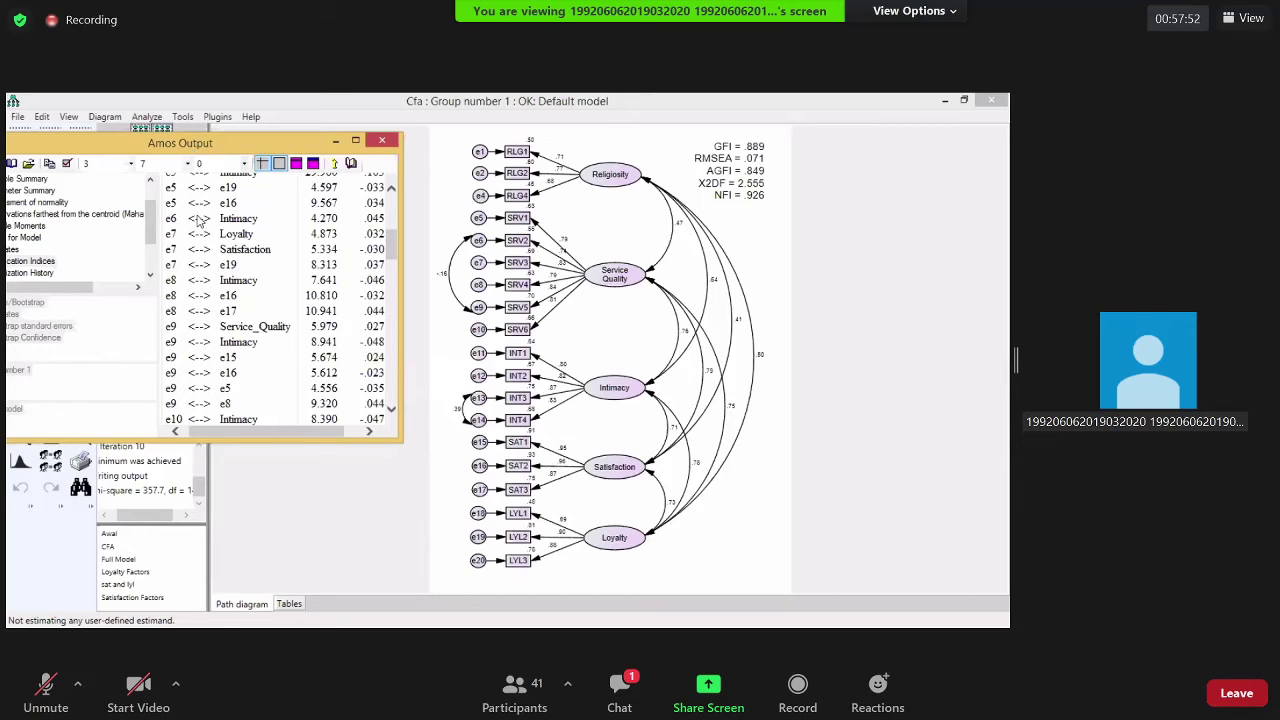
# Expand the scalar estimates in the text output and go through the regression weights, standardized regression weights and covariances
pyautogui.moveTo(97, 143); pyautogui.dragTo(146, 140)
pyautogui.scroll(-1, 39, 244)
pyautogui.click(27, 235)
pyautogui.click(30, 224)
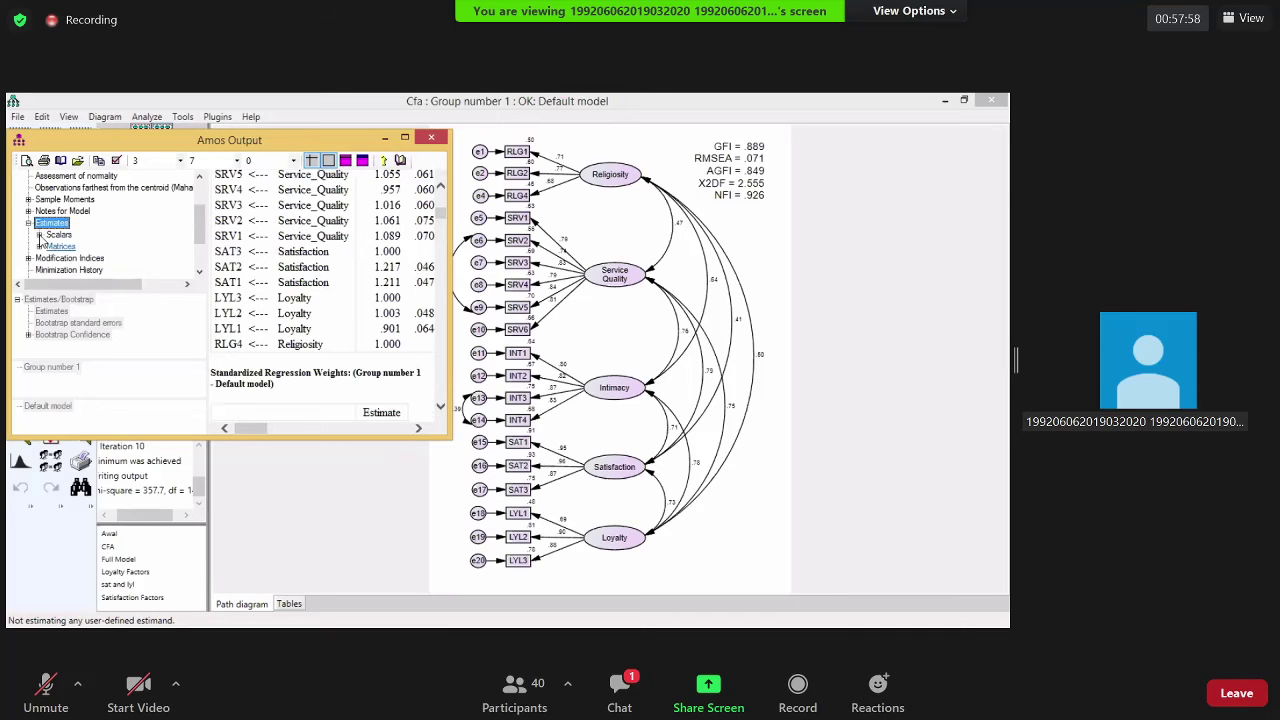
pyautogui.press('Down')
pyautogui.press('Right')
pyautogui.press('Down')
pyautogui.press('Down')
pyautogui.press('Down')
pyautogui.press('Down')
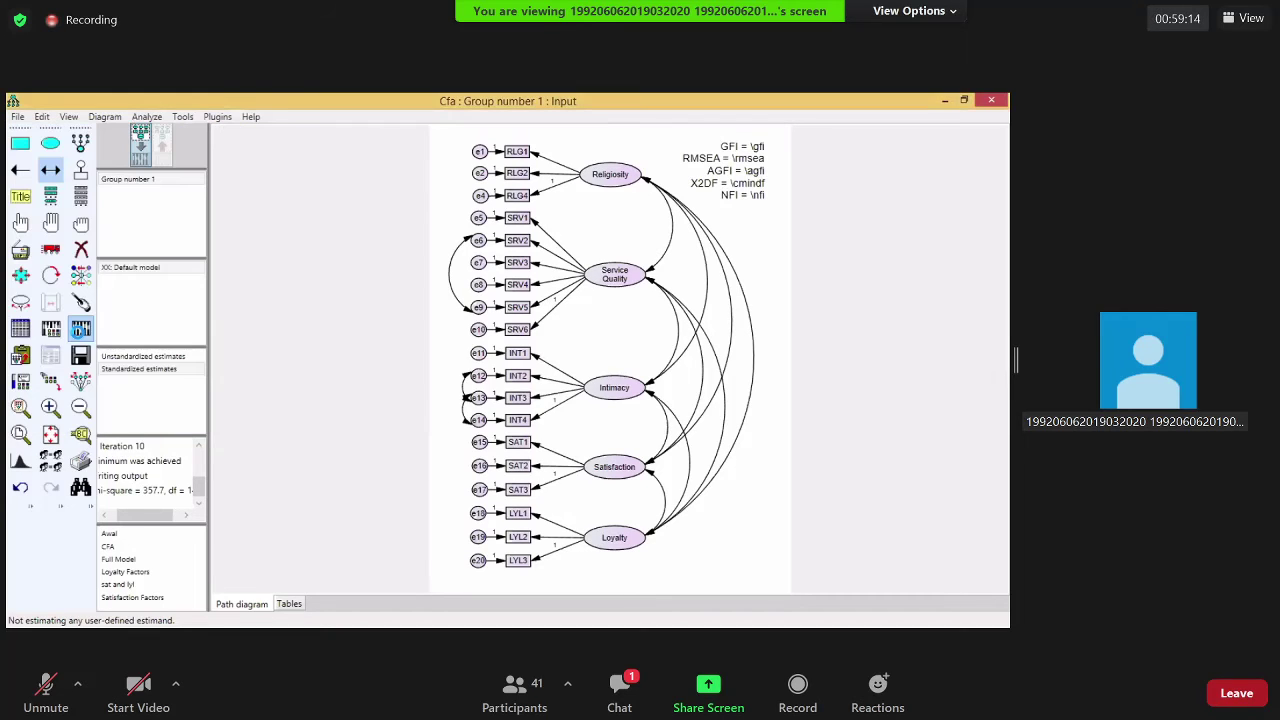
# Recalculate the estimates with error terms e12 and e13 covaried and display the output path diagram
pyautogui.click(80, 328)
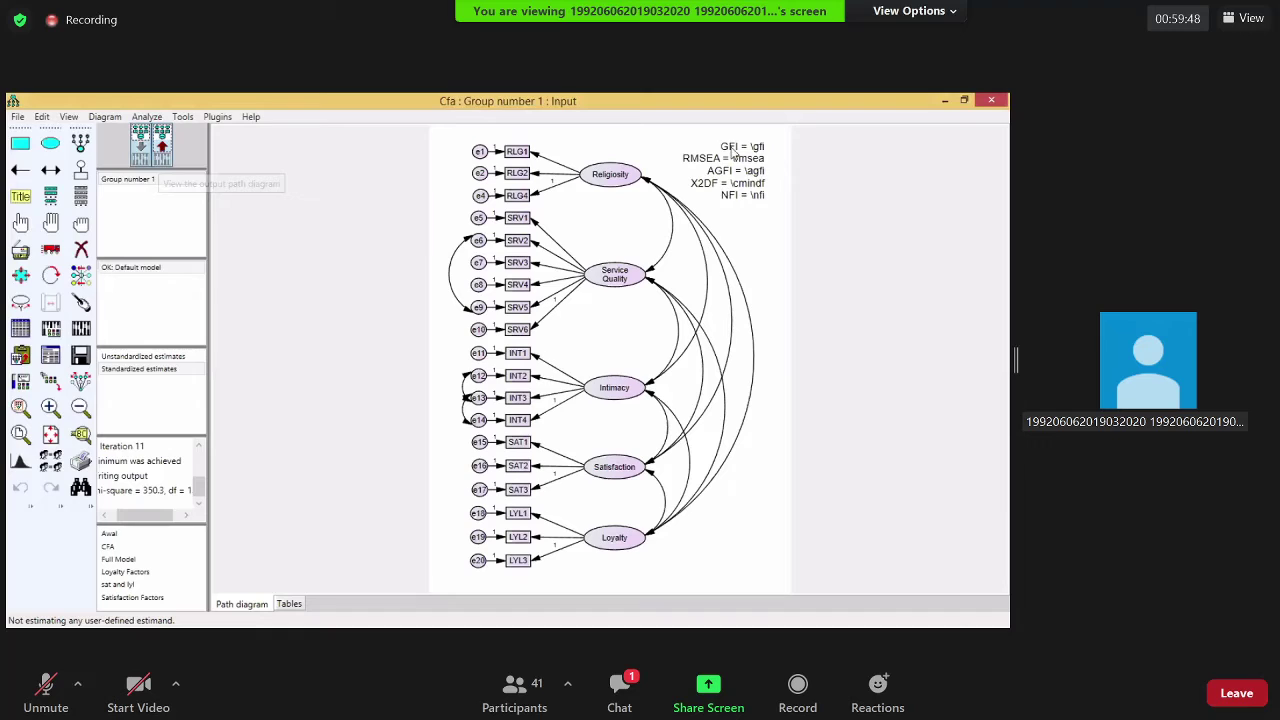
pyautogui.hotkey('ctrl', 'shift', 'r')
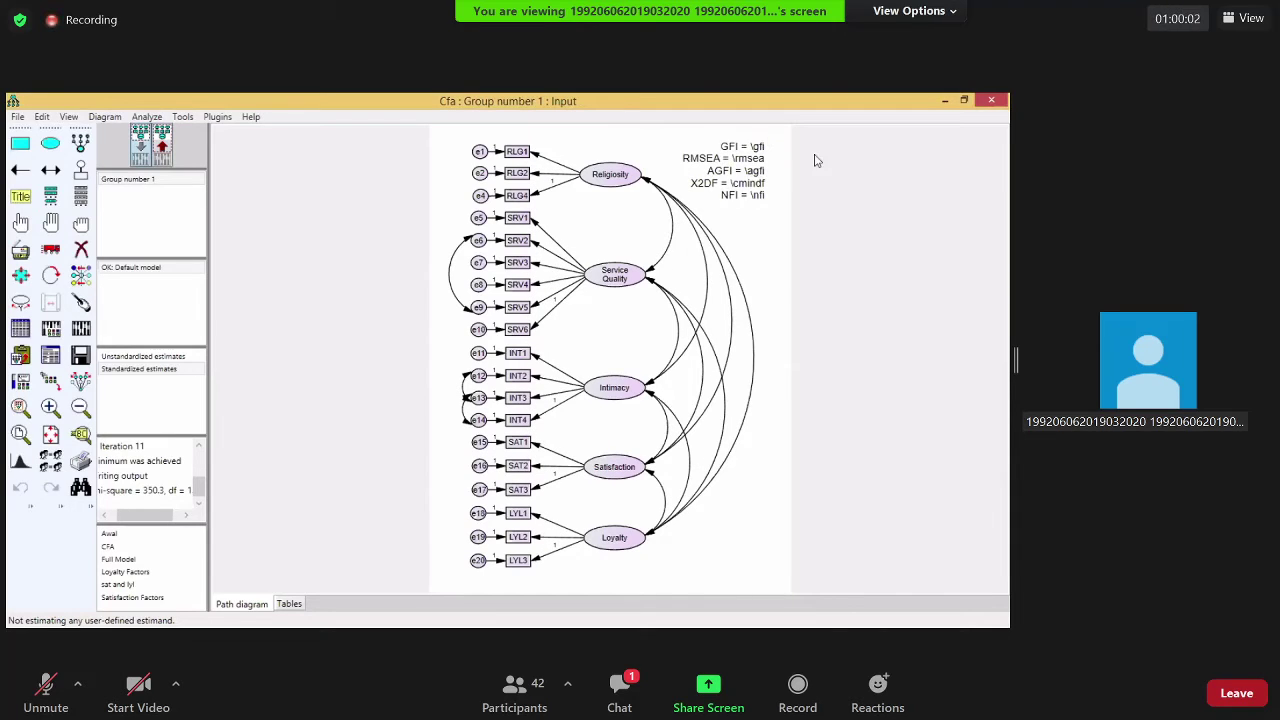
pyautogui.click(50, 249)
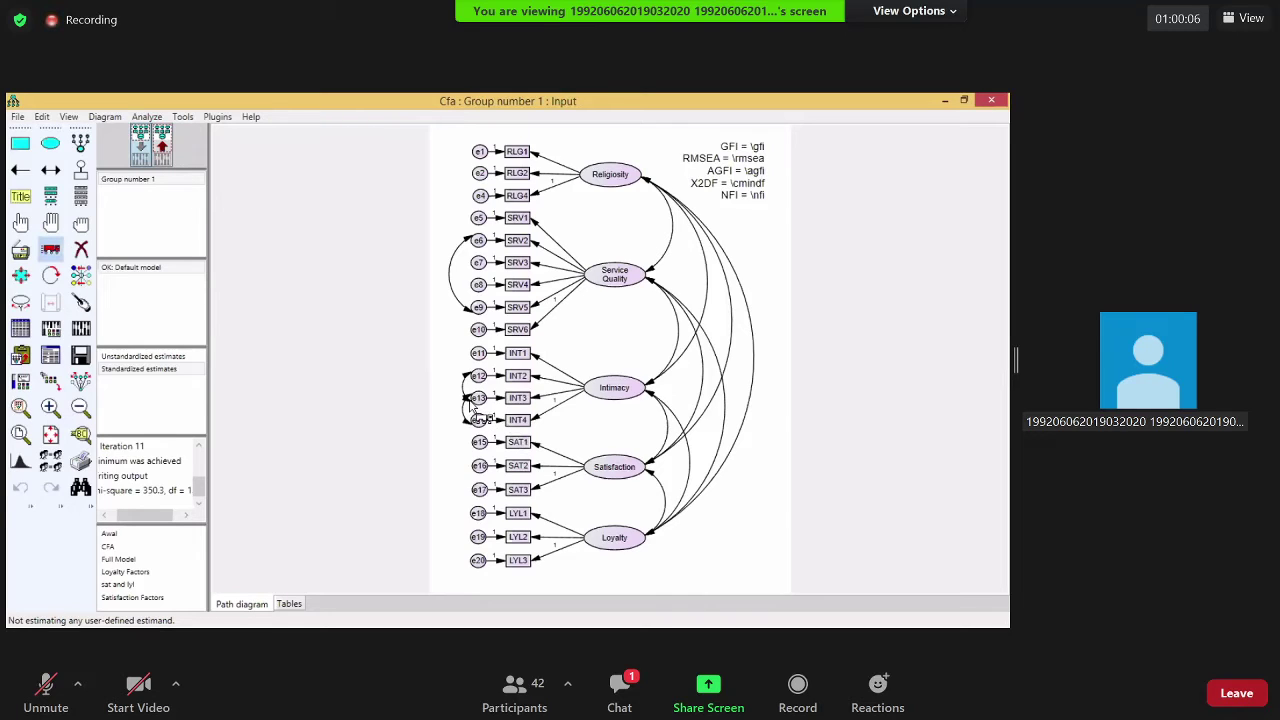
pyautogui.moveTo(480, 410); pyautogui.dragTo(479, 406)
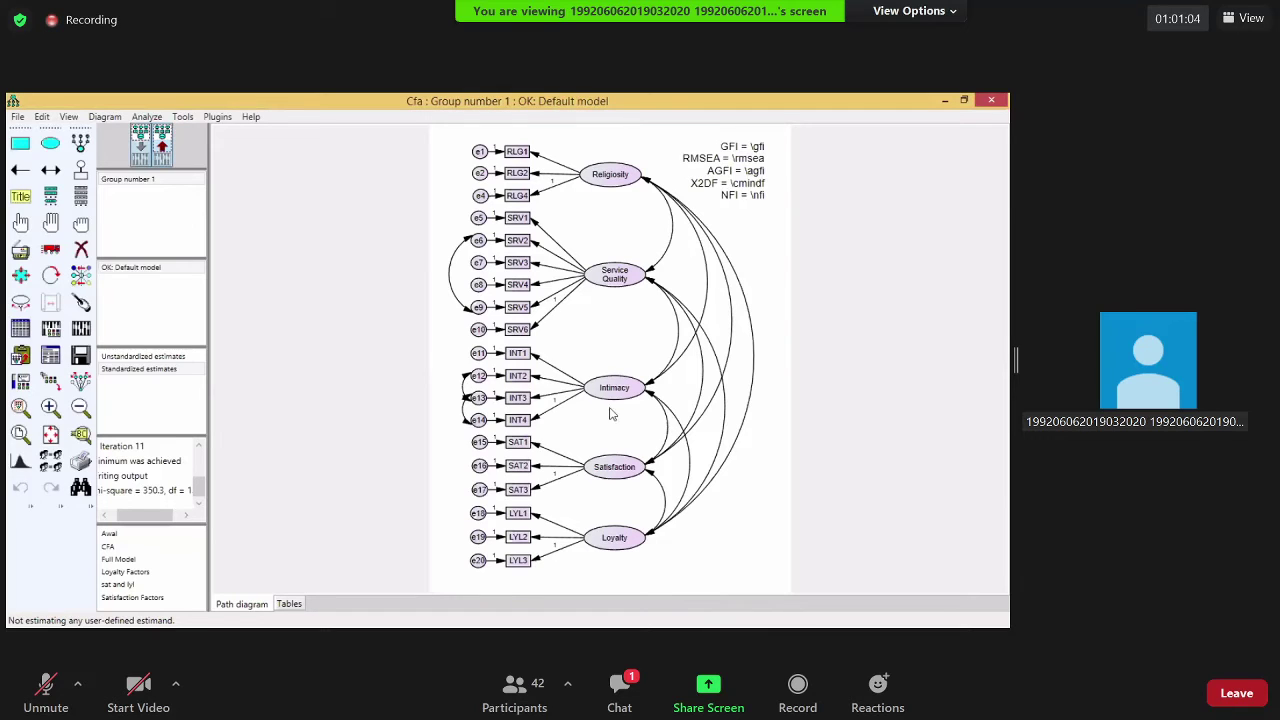
pyautogui.click(162, 146)
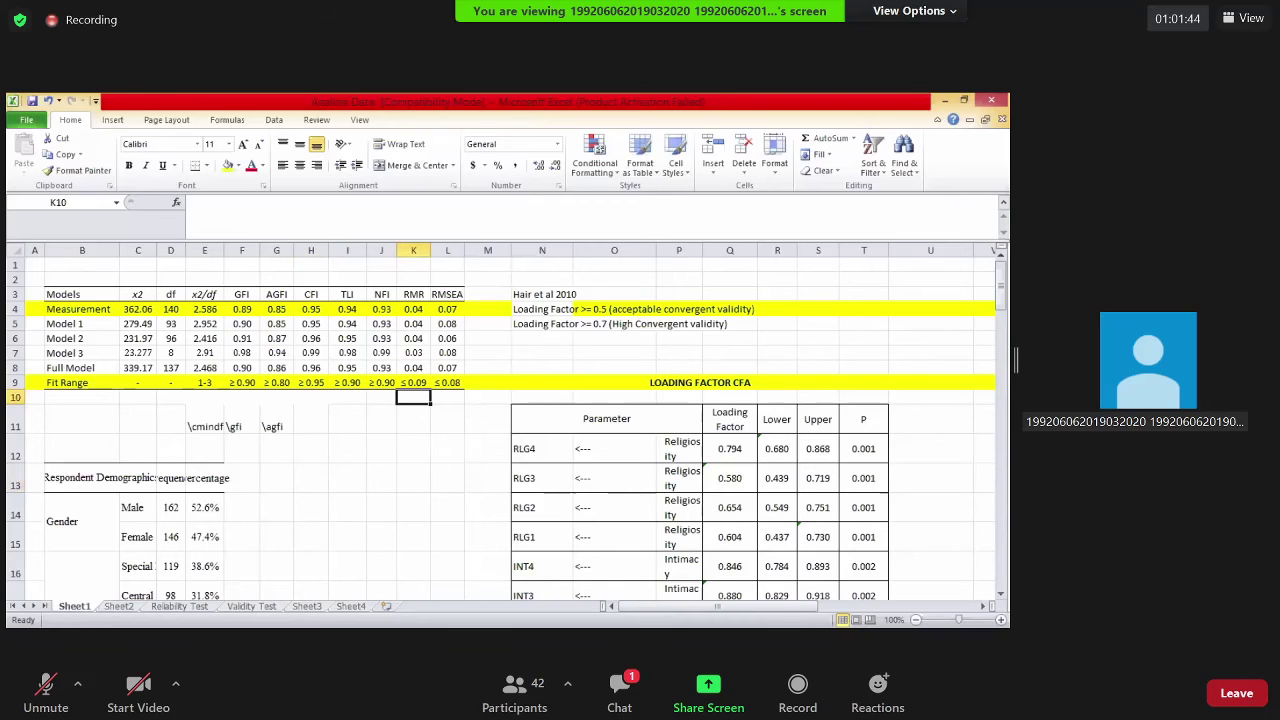
# In the Excel workbook, compare the measurement model's fit indices with the listed fit ranges
pyautogui.click(490, 325)
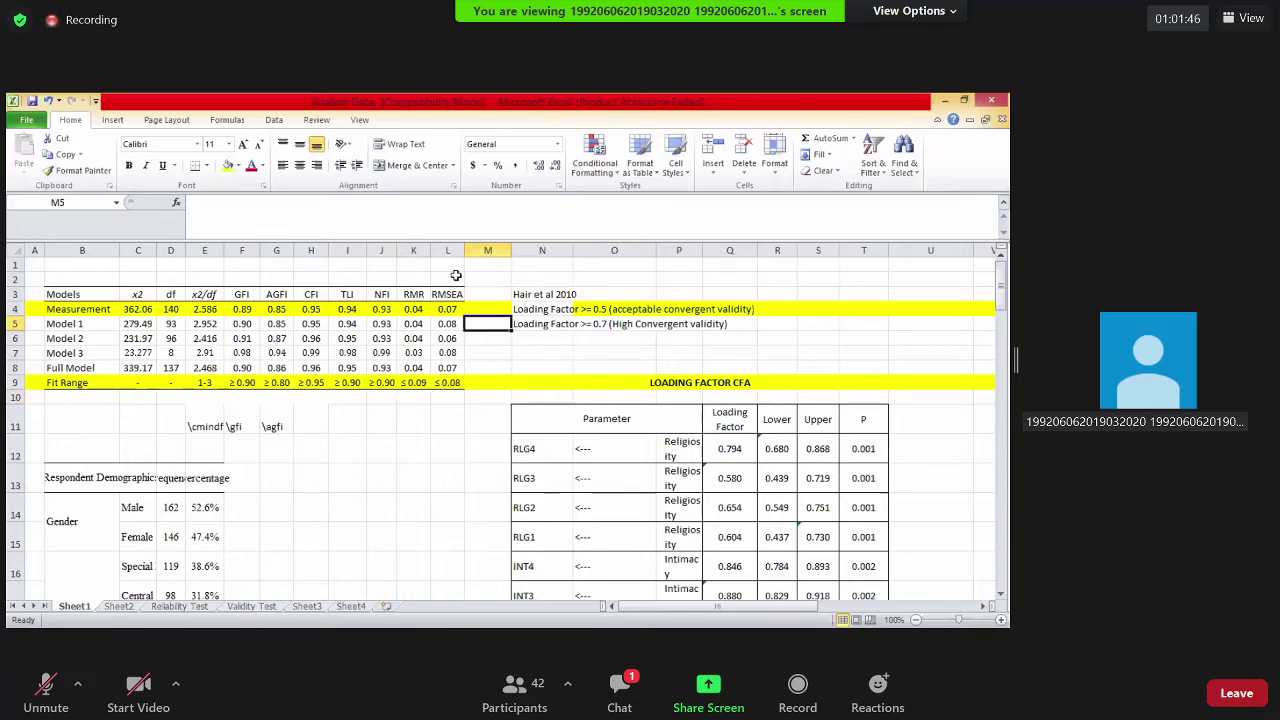
pyautogui.click(137, 279)
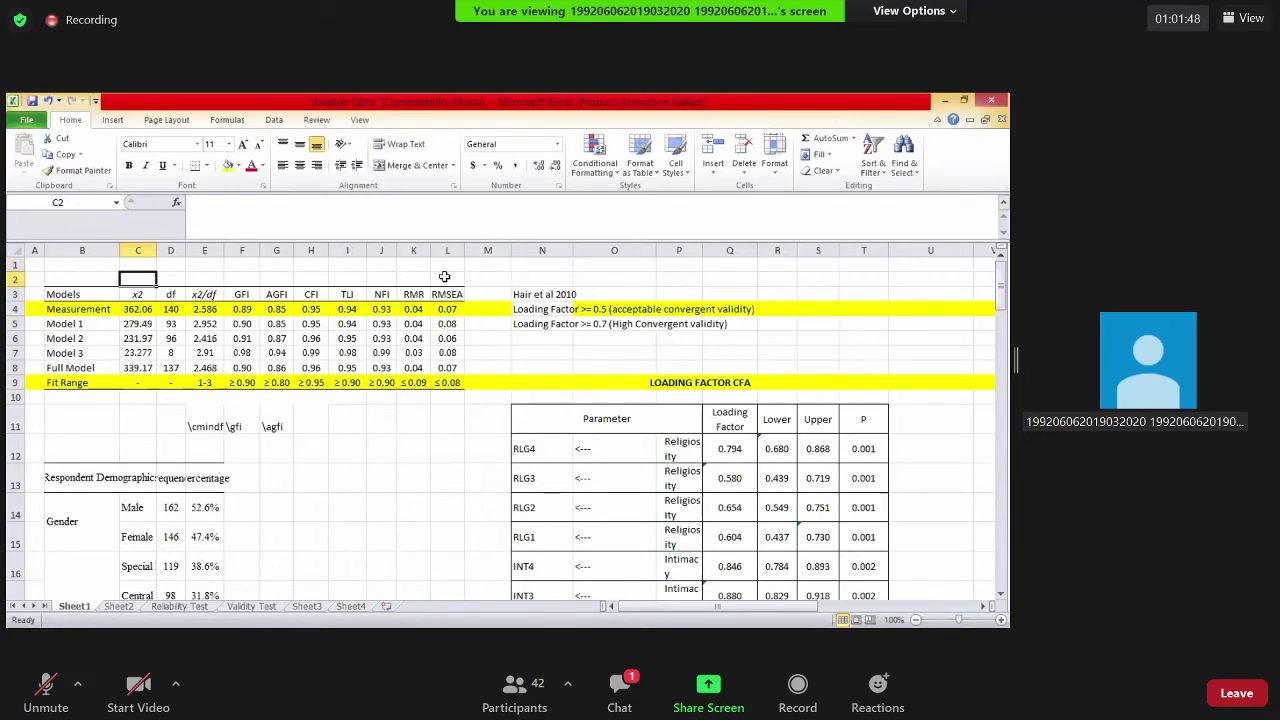
pyautogui.click(488, 279)
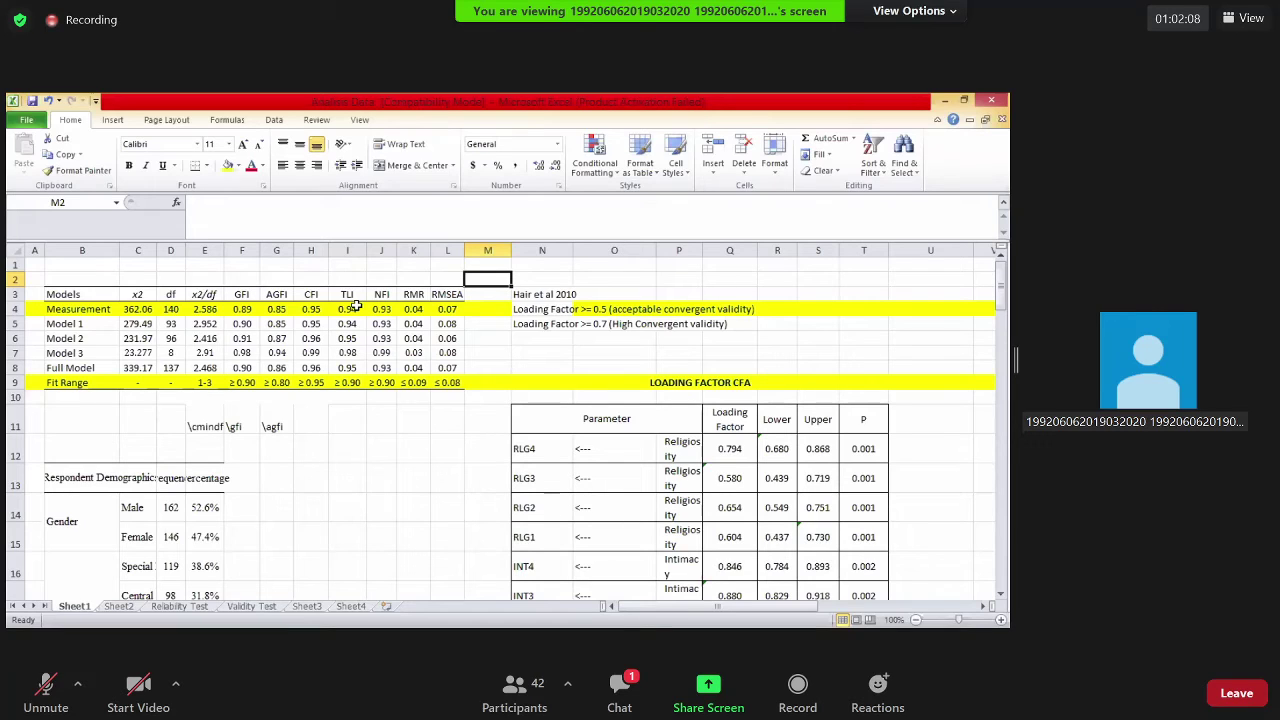
pyautogui.click(400, 443)
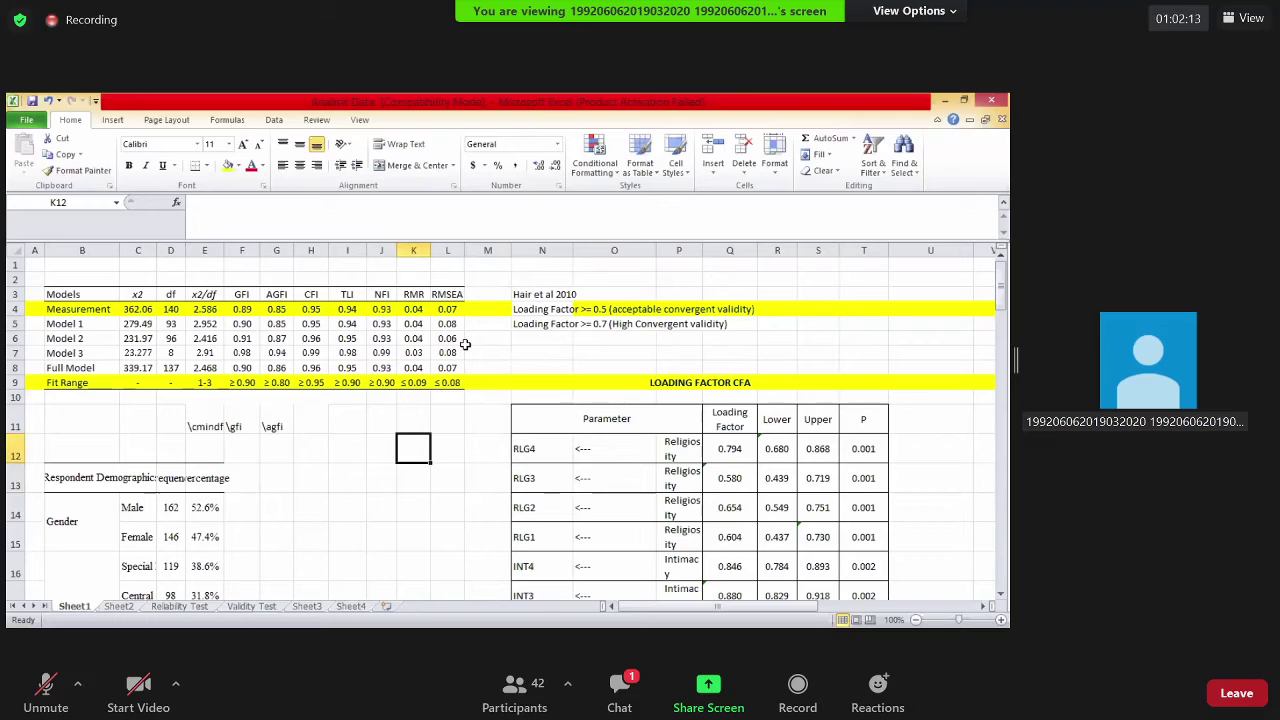
pyautogui.click(628, 338)
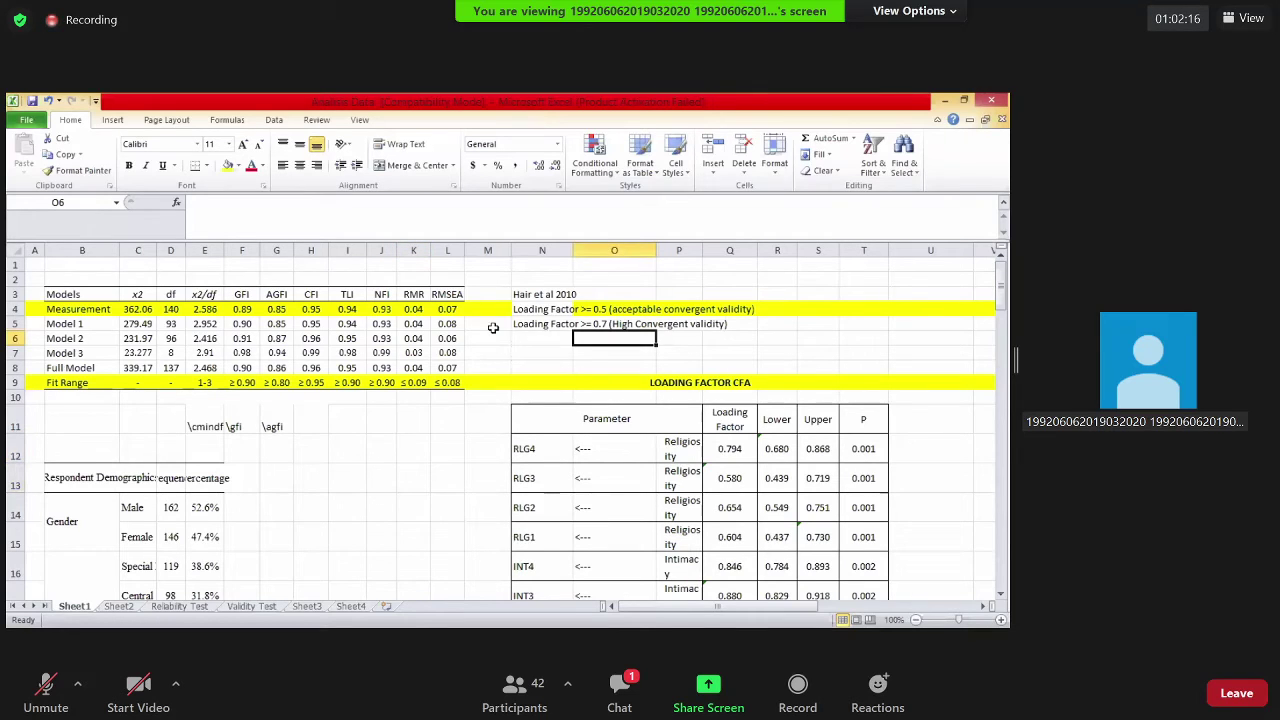
pyautogui.press('Down')
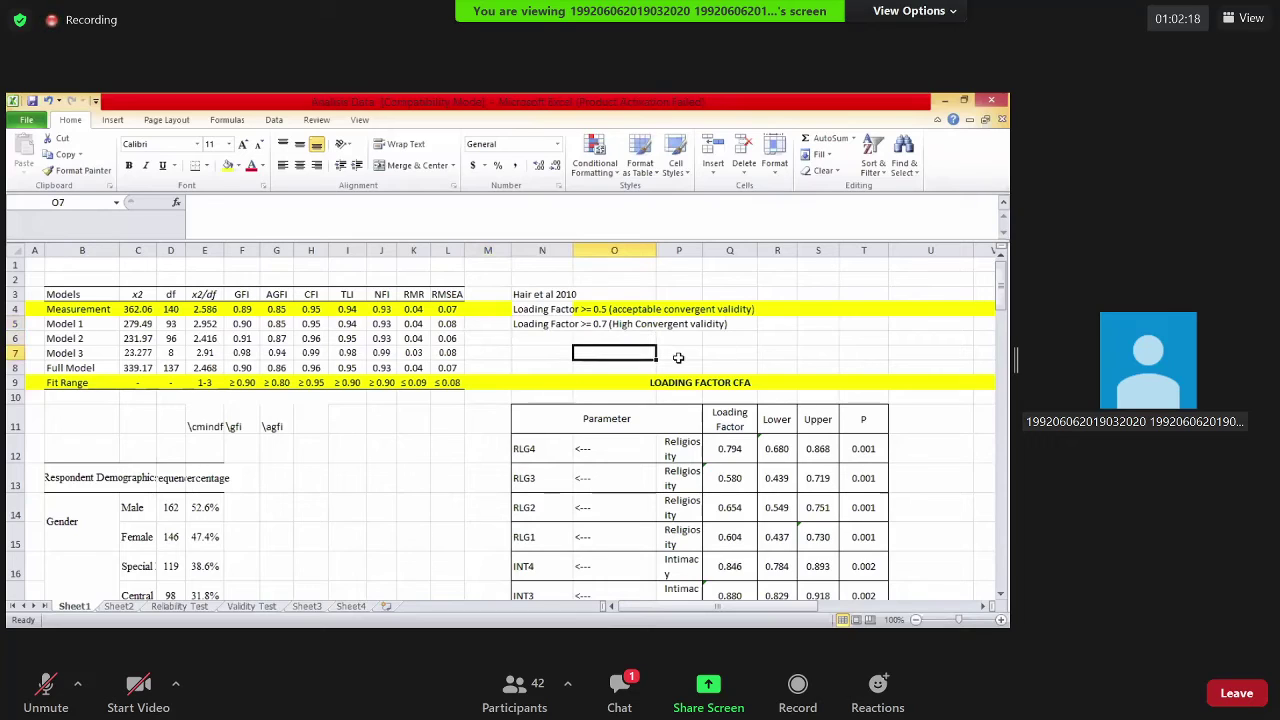
pyautogui.click(556, 339)
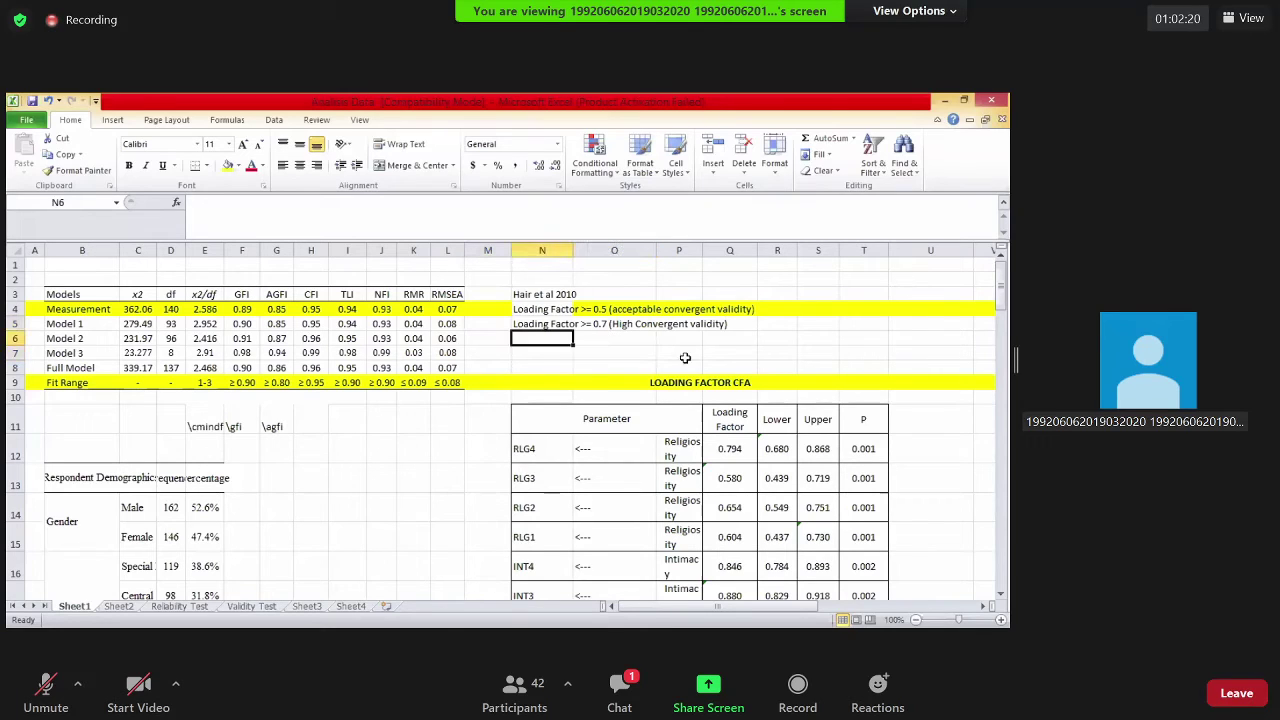
pyautogui.click(685, 355)
pyautogui.press('Right')
pyautogui.press('Right')
pyautogui.press('Right')
pyautogui.press('Right')
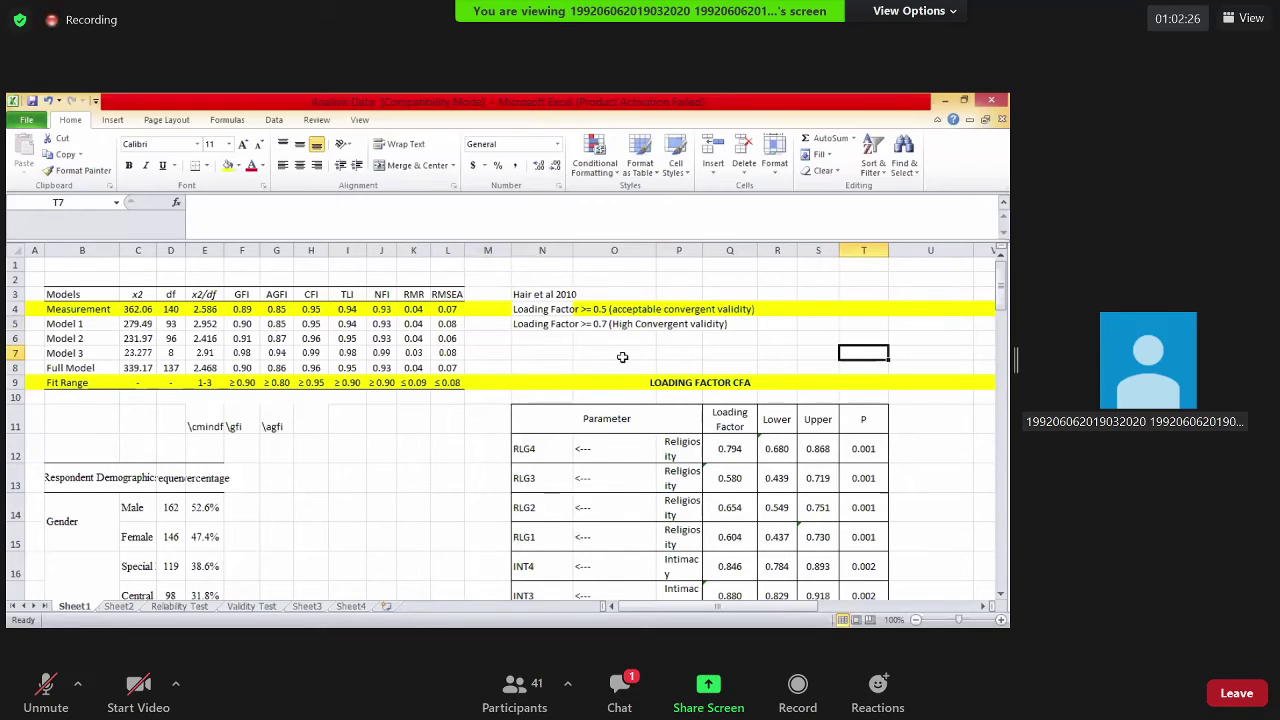
pyautogui.click(447, 449)
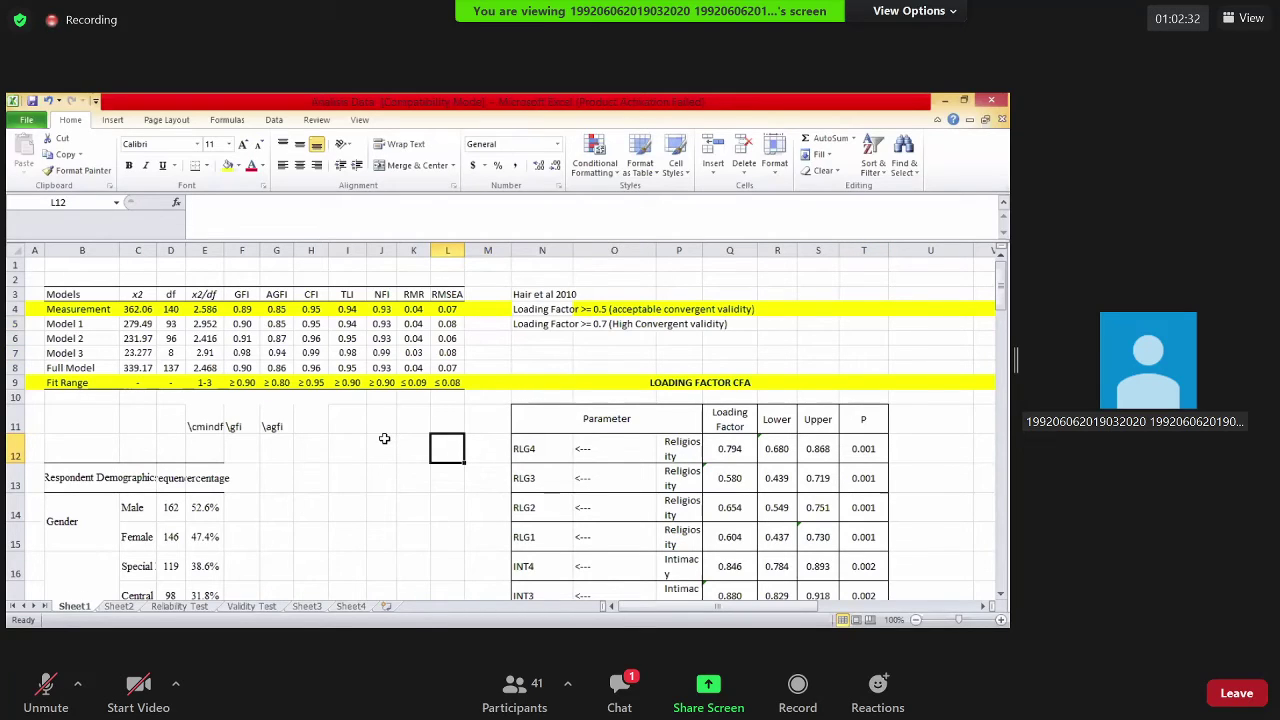
pyautogui.click(298, 408)
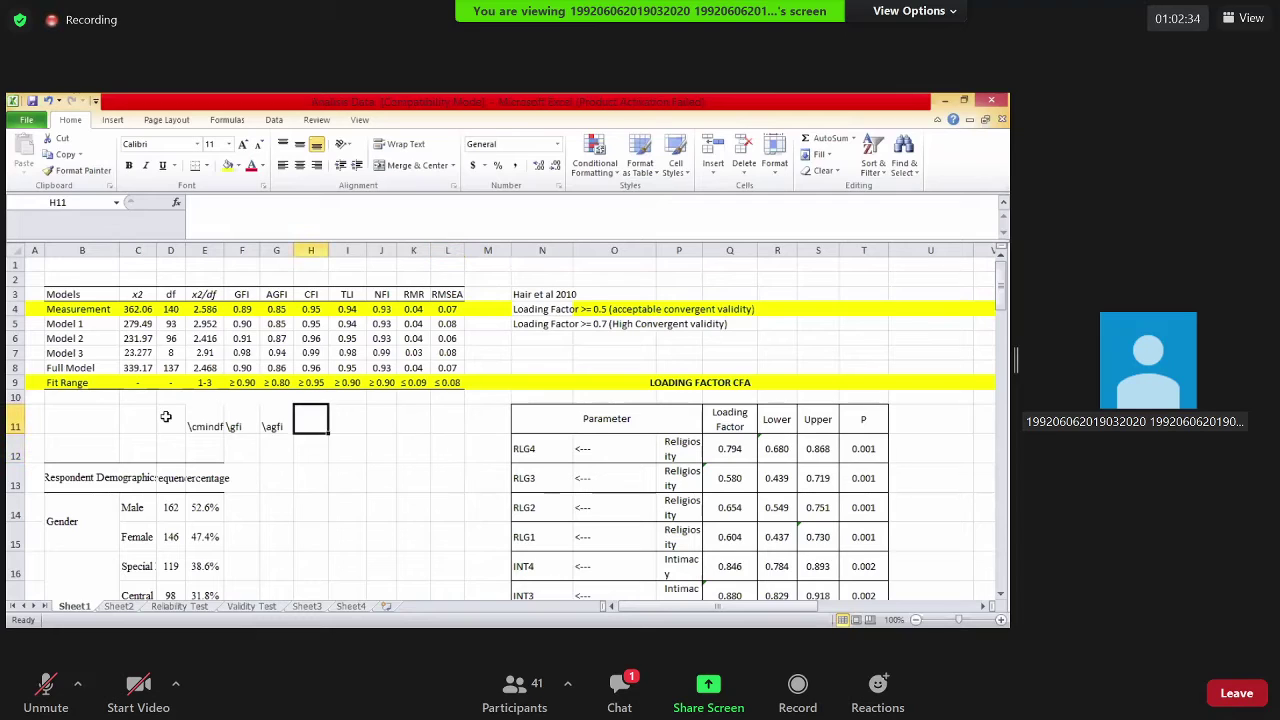
pyautogui.click(61, 422)
pyautogui.click(414, 420)
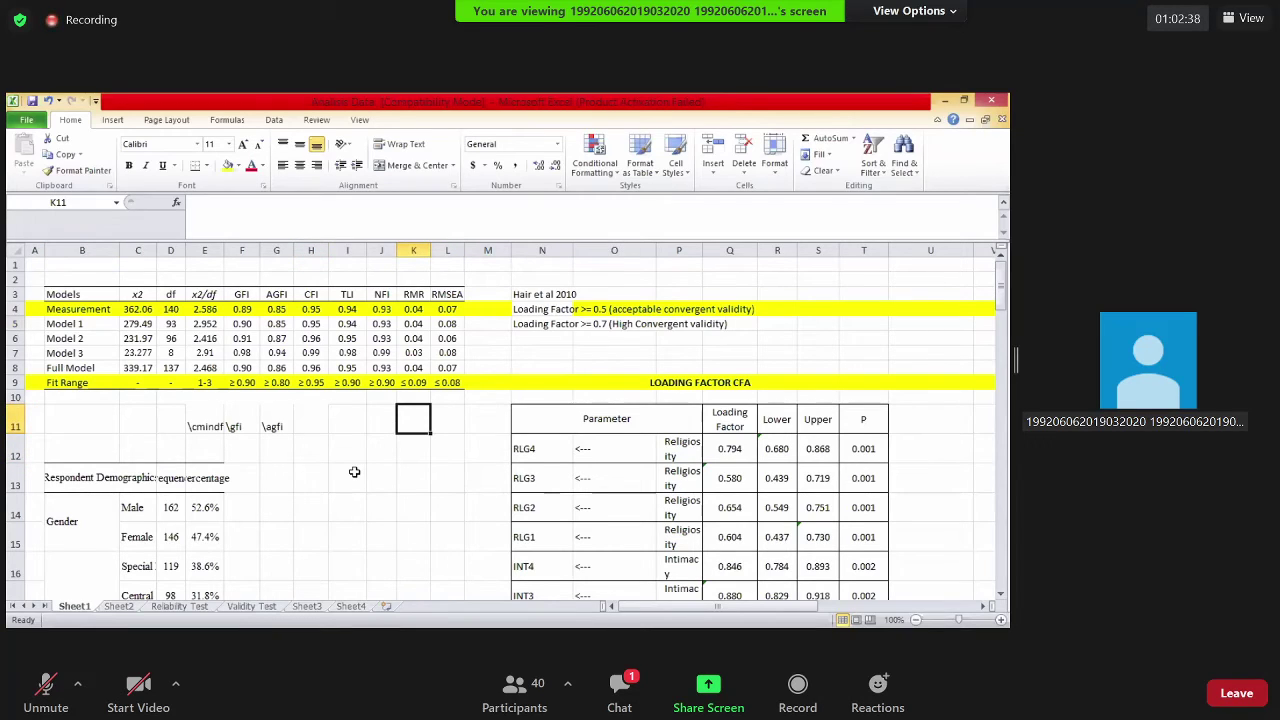
pyautogui.moveTo(381, 294); pyautogui.dragTo(347, 294)
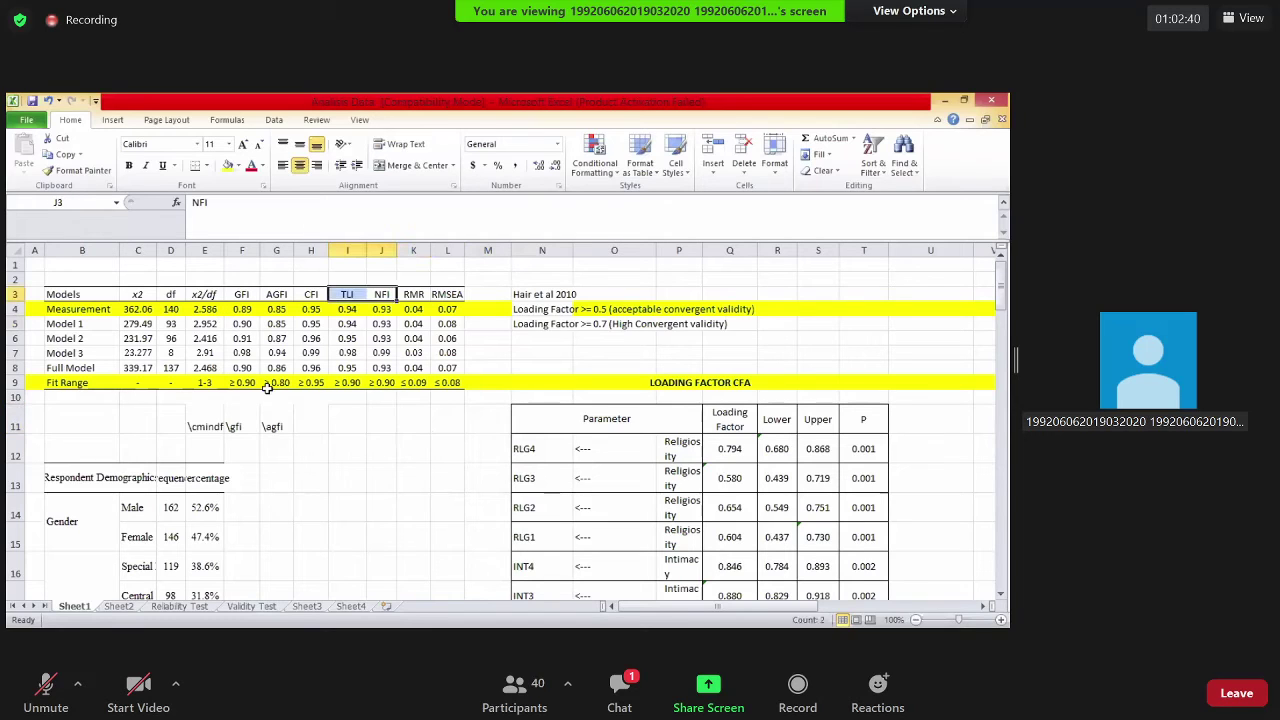
pyautogui.click(347, 419)
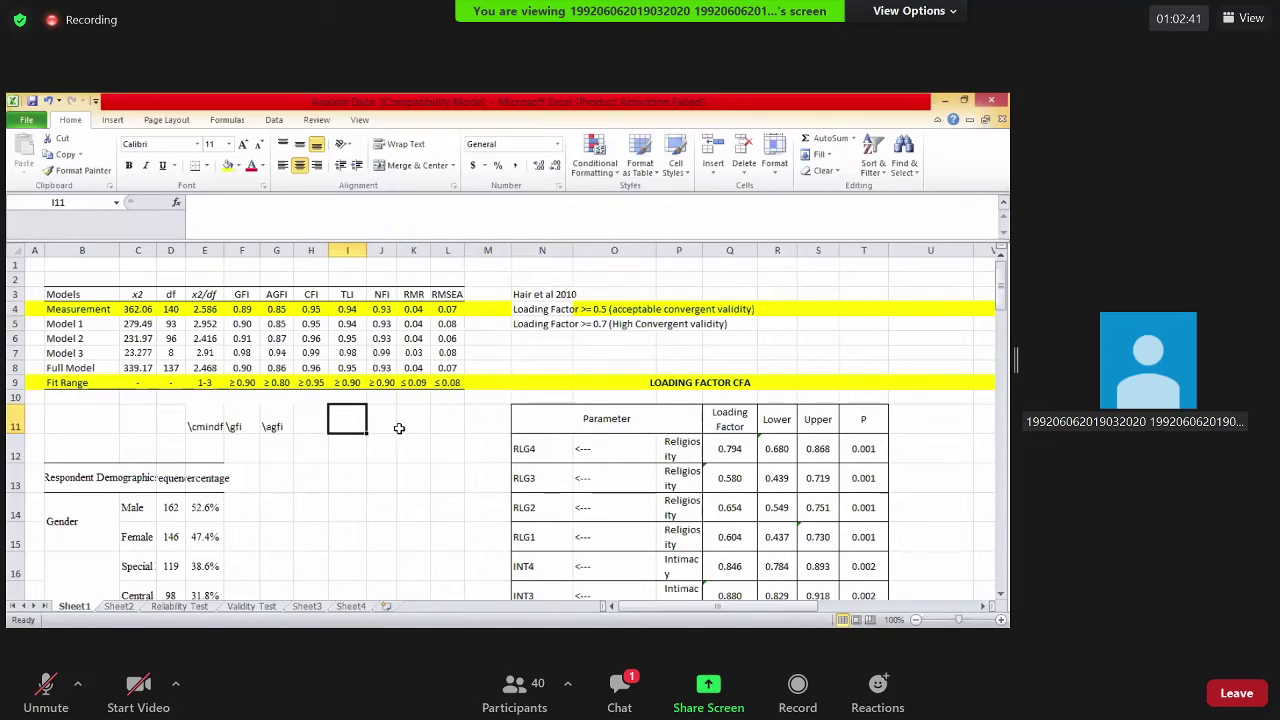
pyautogui.click(469, 420)
pyautogui.click(407, 420)
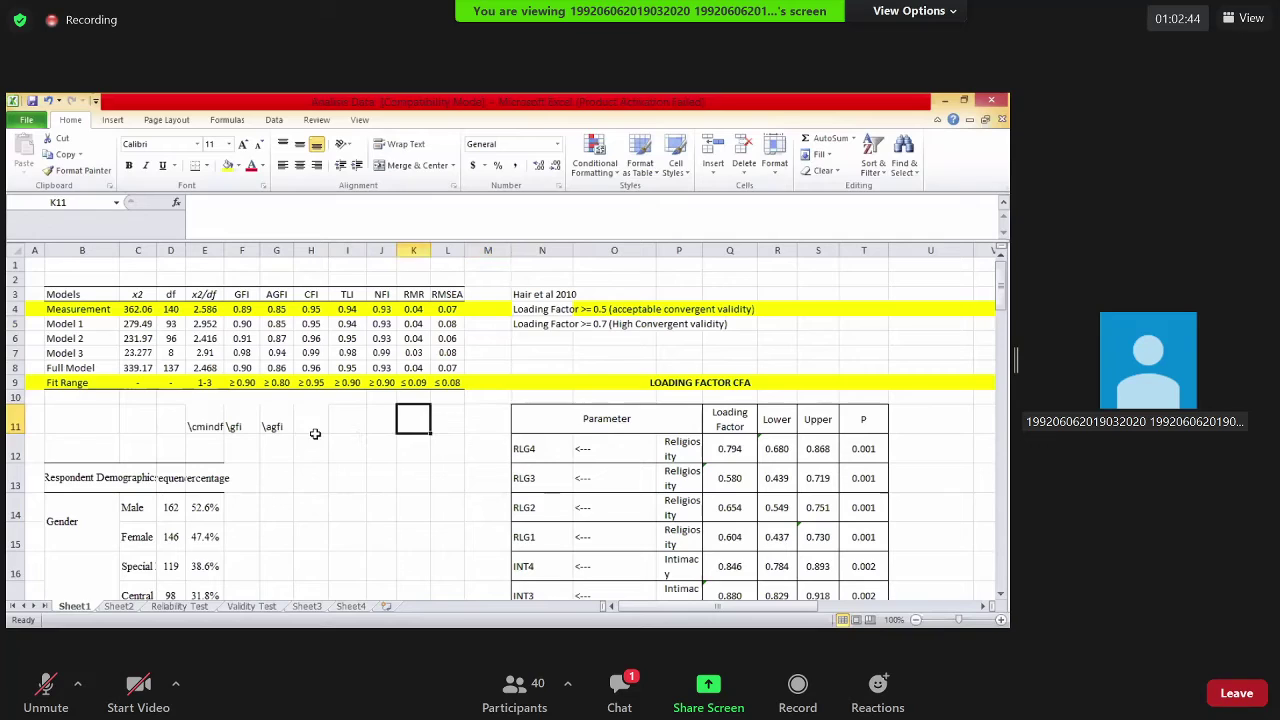
pyautogui.click(314, 434)
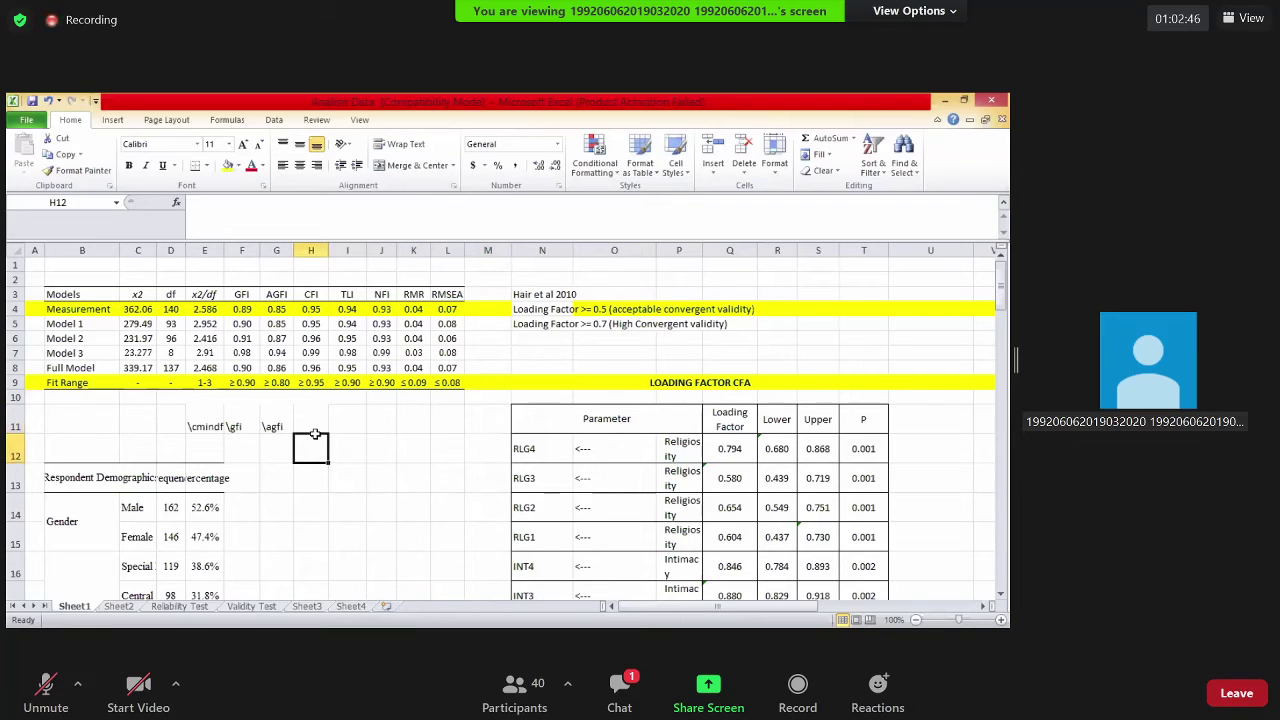
pyautogui.click(322, 423)
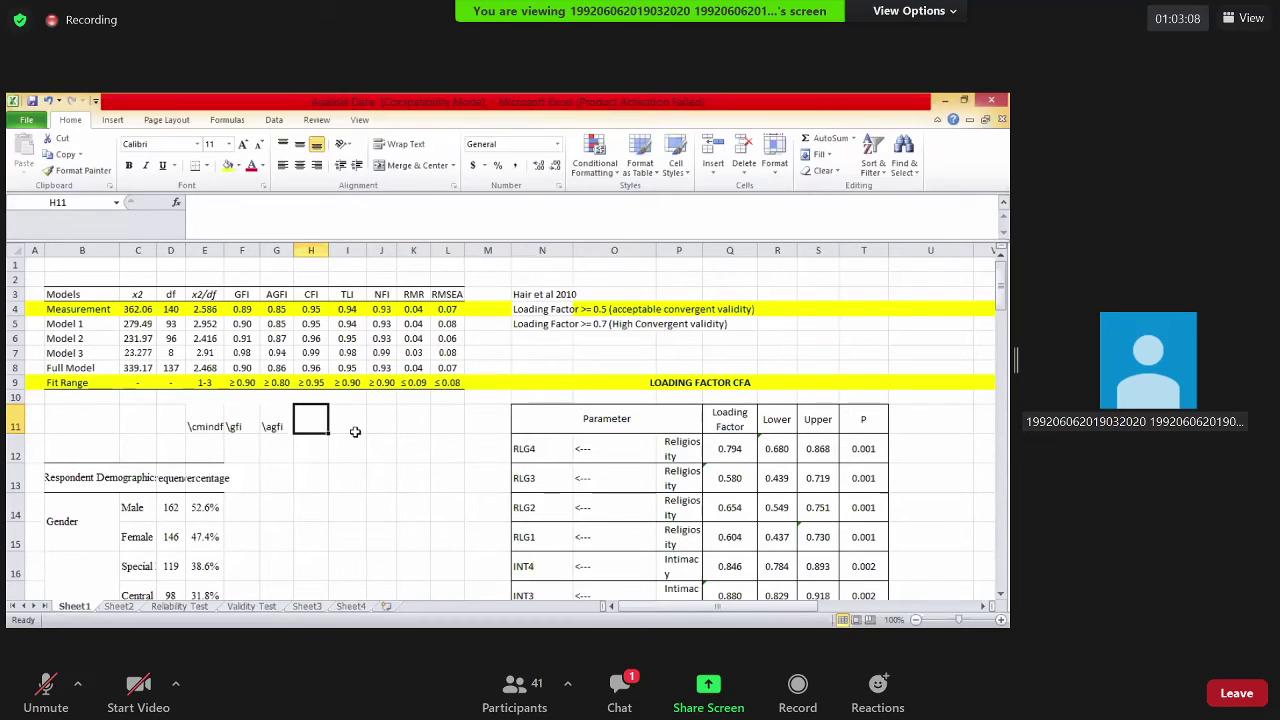
pyautogui.press('Right')
pyautogui.click(456, 409)
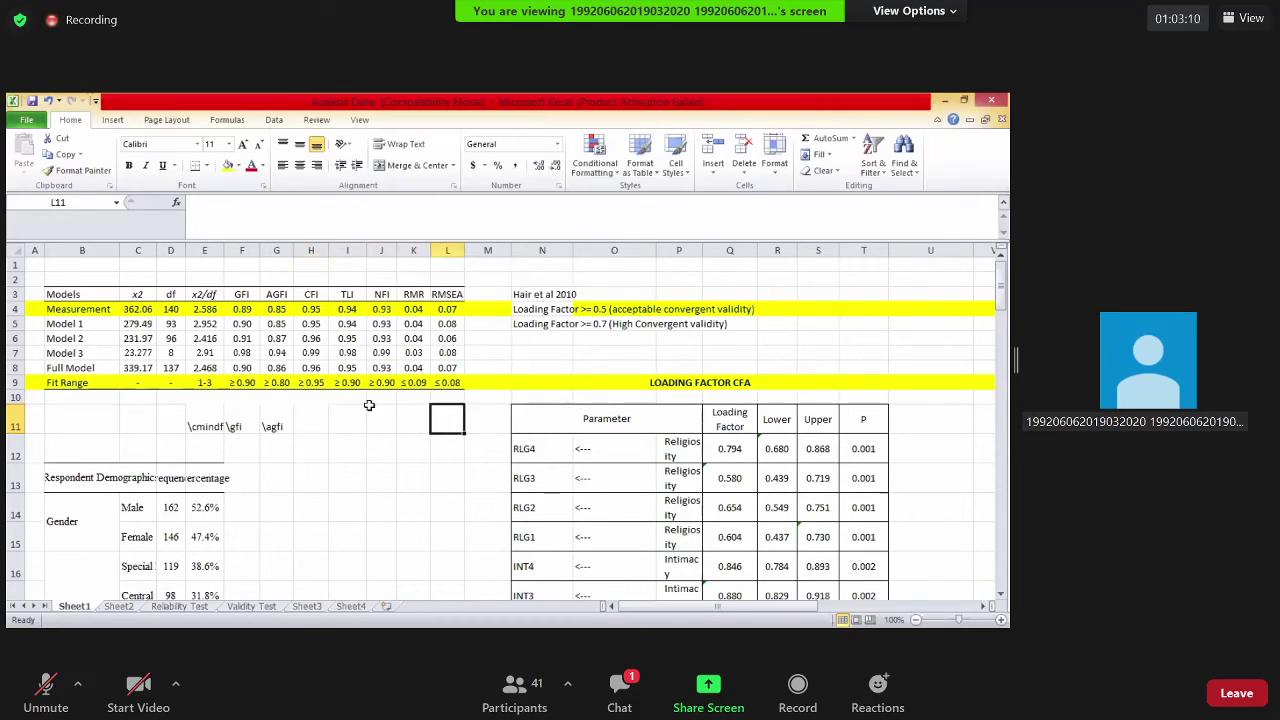
pyautogui.click(311, 410)
pyautogui.click(458, 408)
pyautogui.scroll(-2, 470, 492)
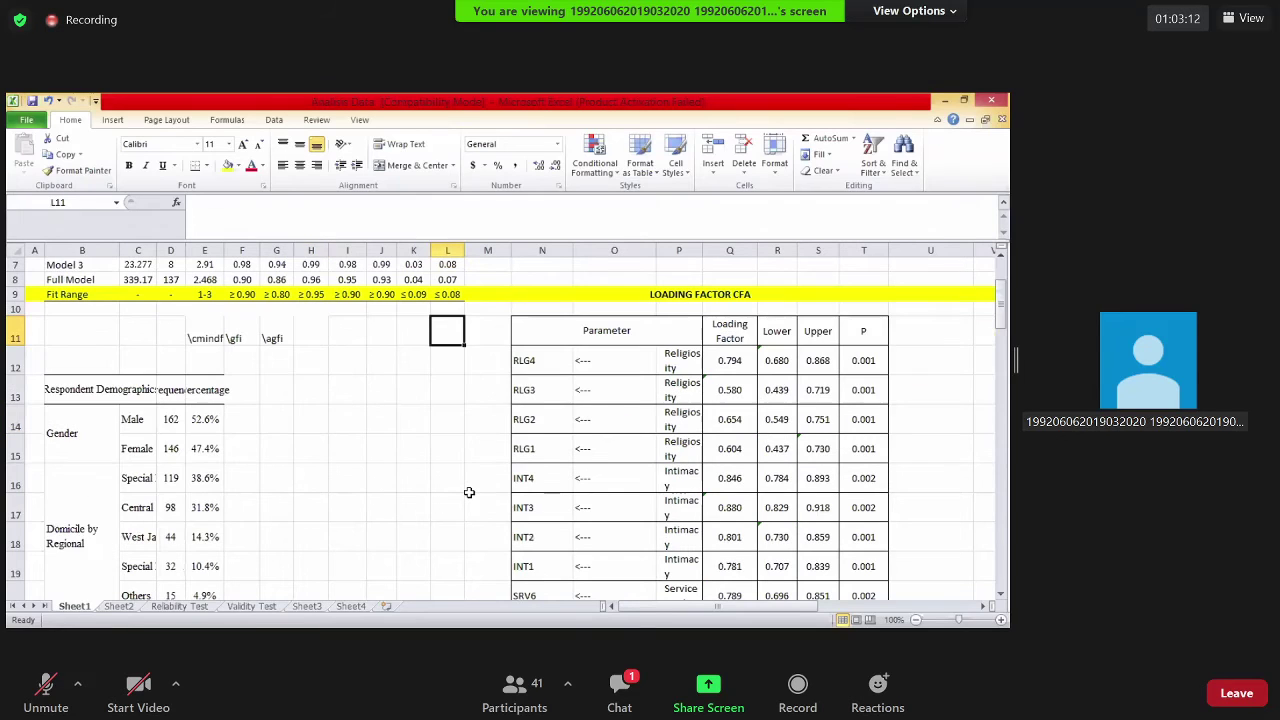
pyautogui.scroll(2, 370, 437)
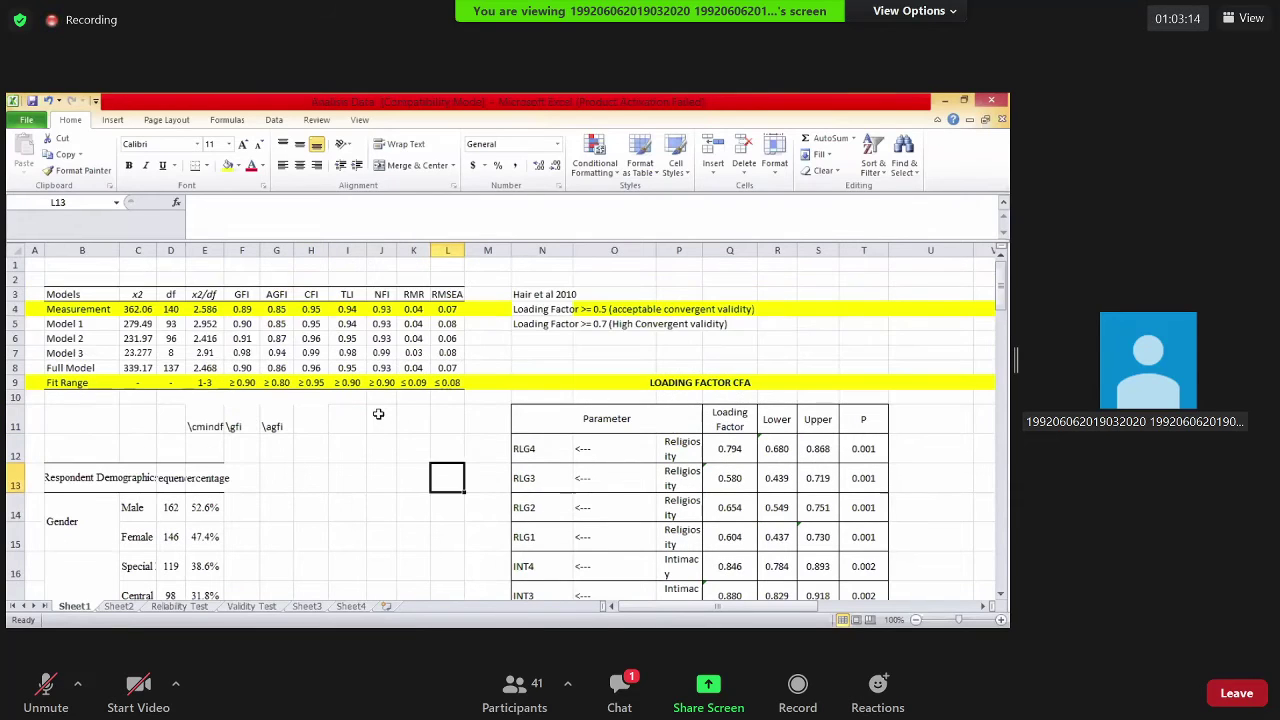
pyautogui.click(470, 412)
pyautogui.click(374, 425)
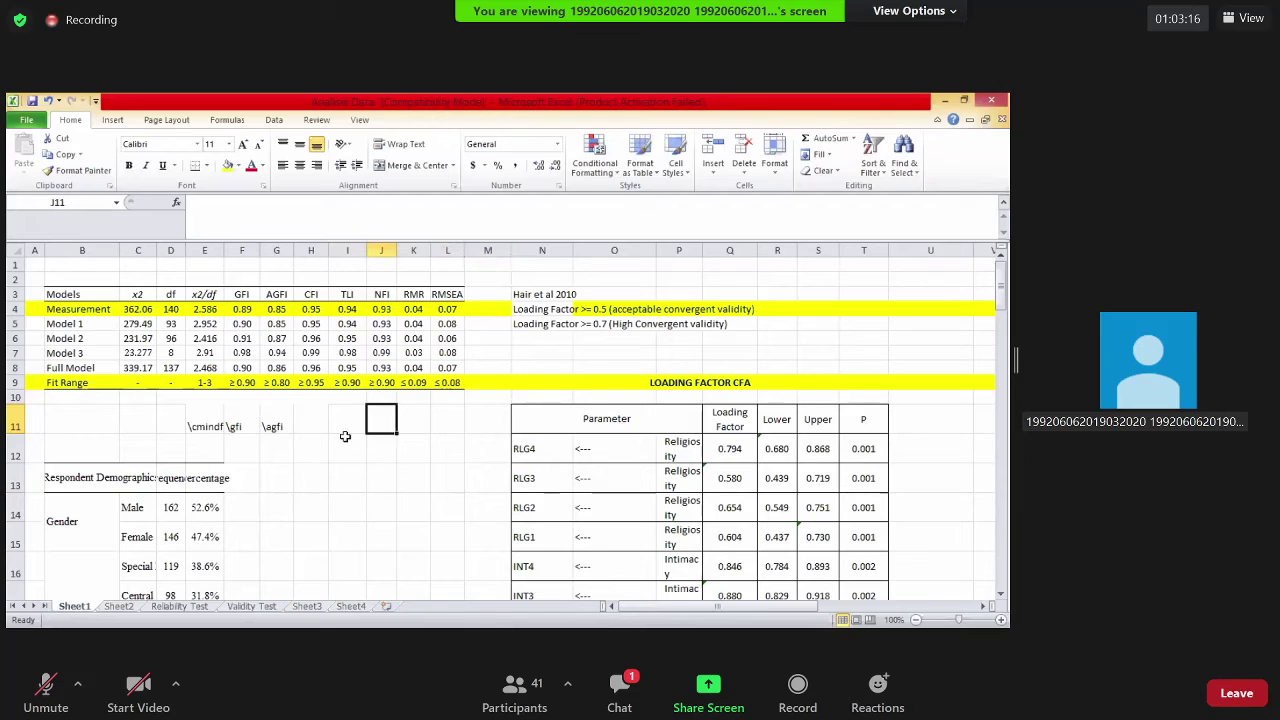
pyautogui.click(354, 438)
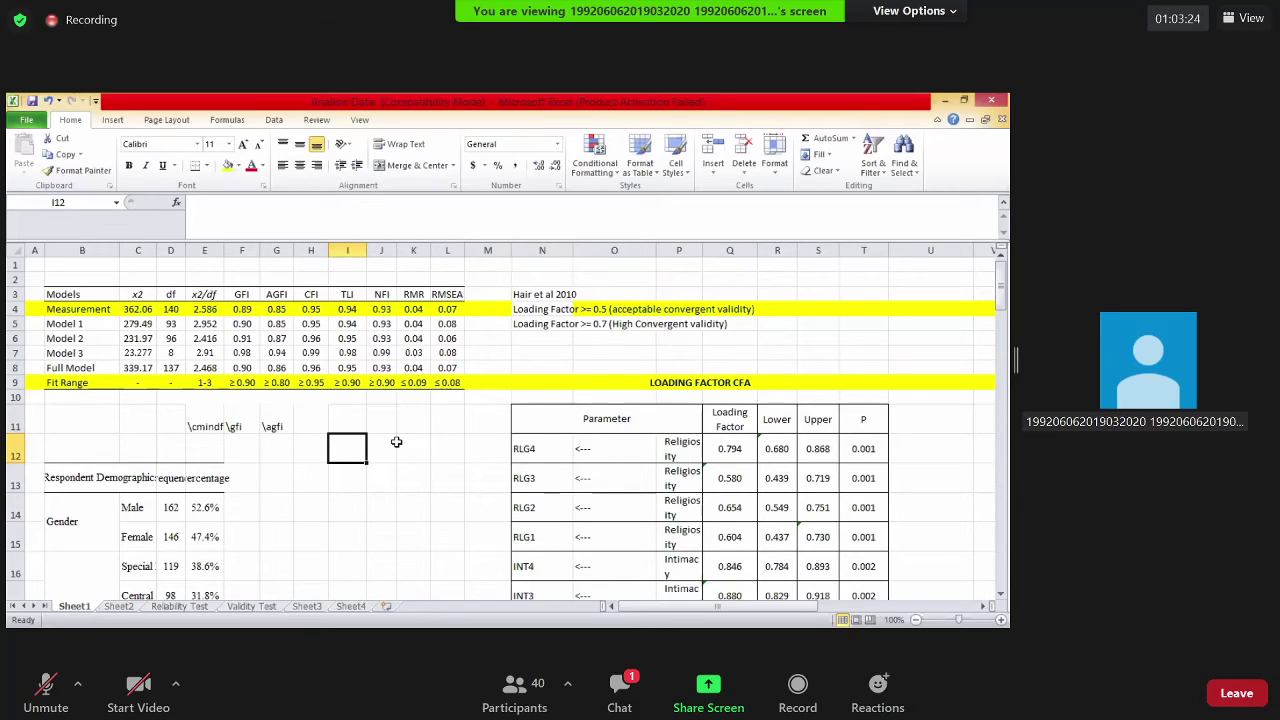
pyautogui.click(438, 425)
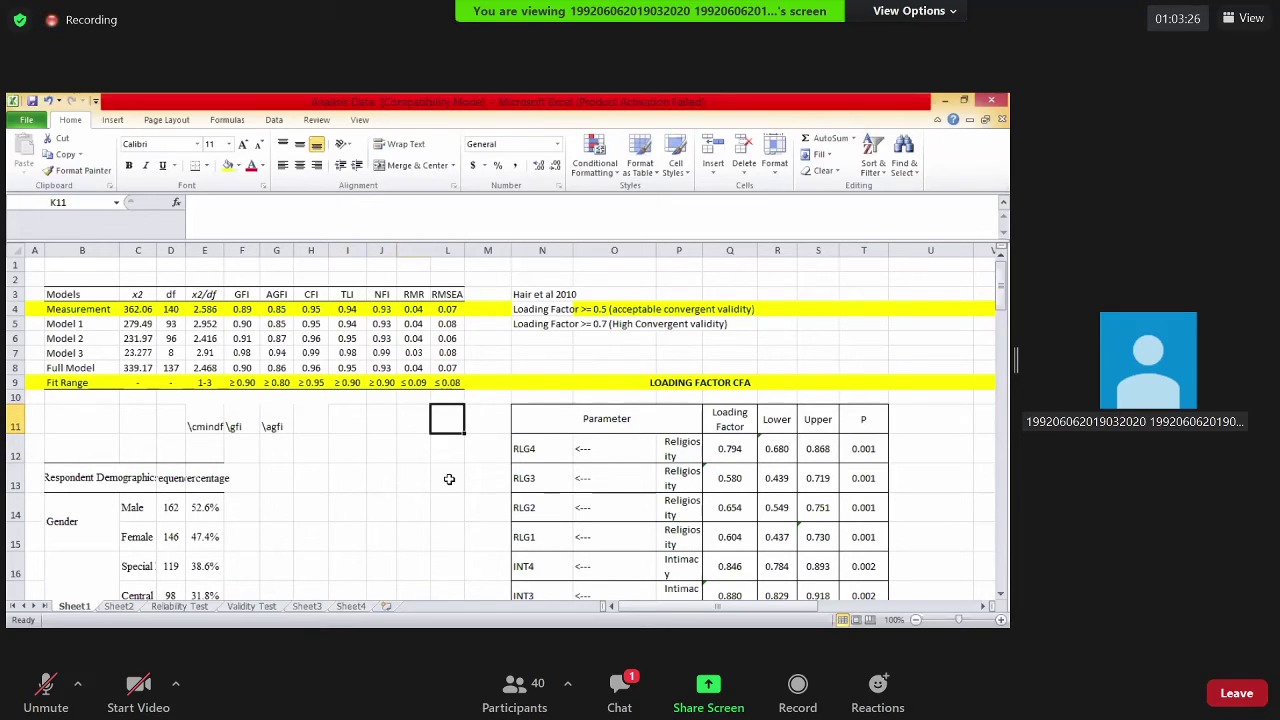
pyautogui.click(690, 365)
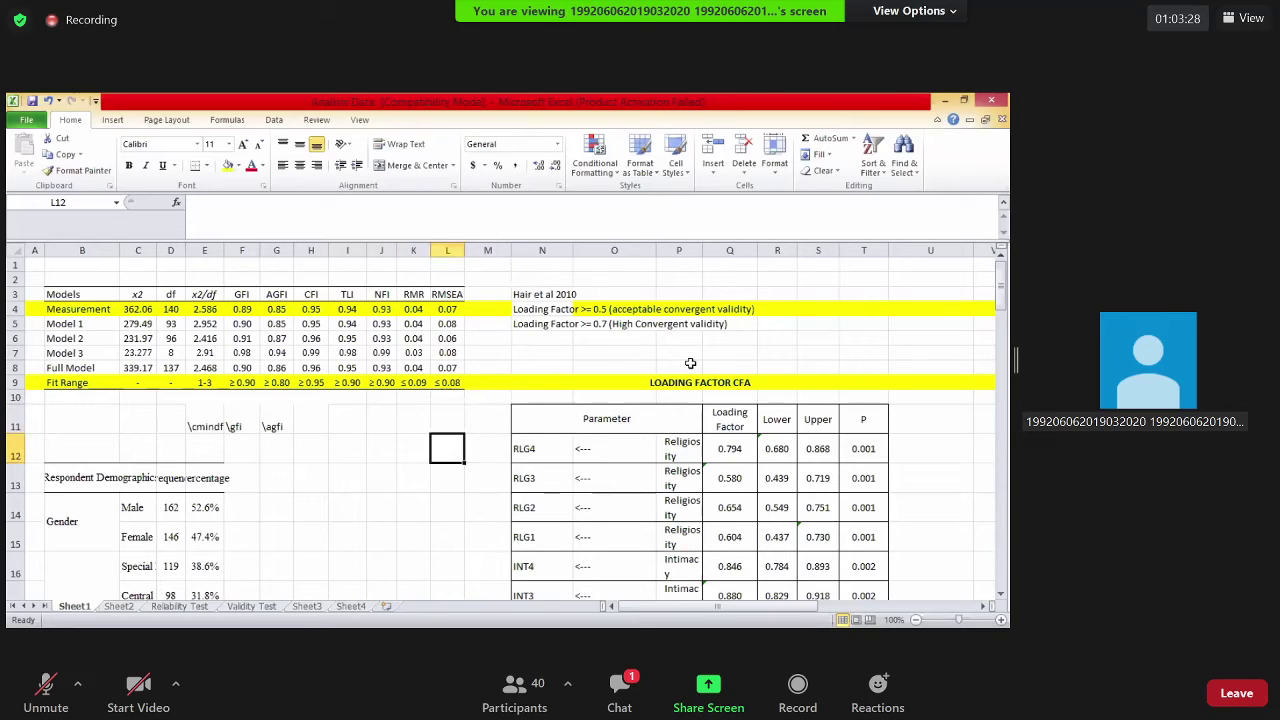
pyautogui.moveTo(56, 295); pyautogui.dragTo(445, 373)
pyautogui.click(445, 398)
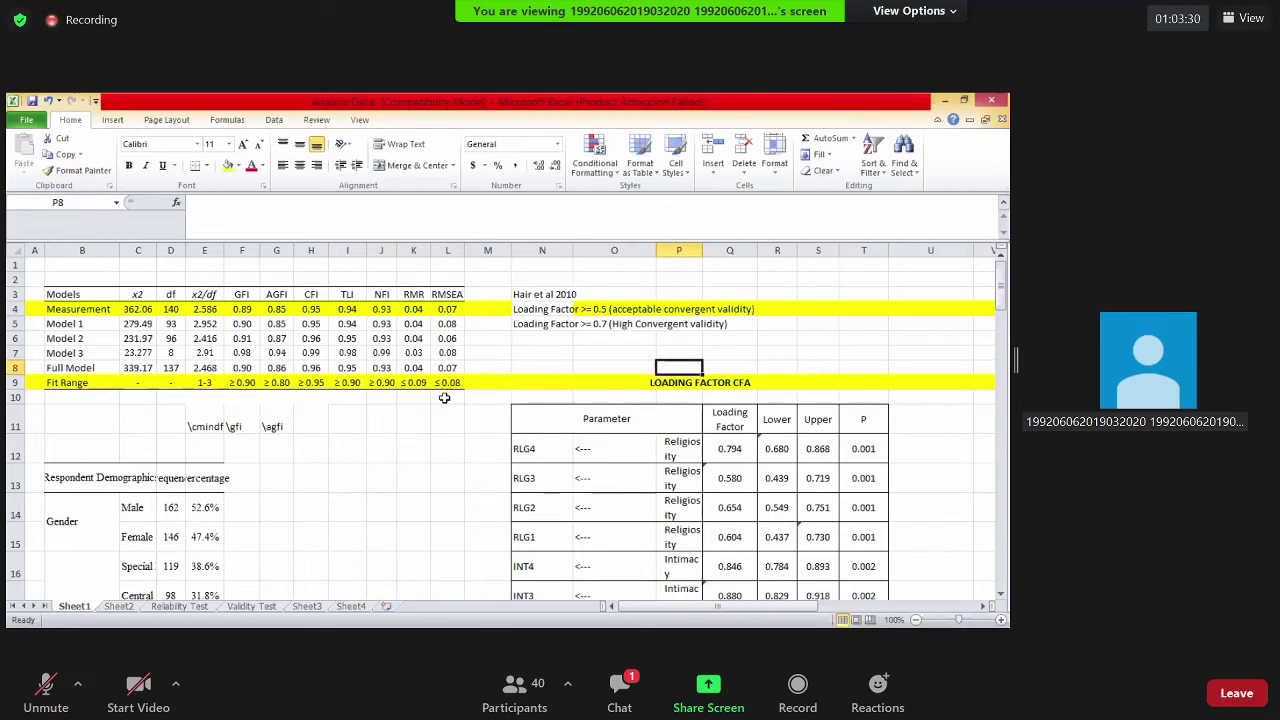
pyautogui.click(60, 382)
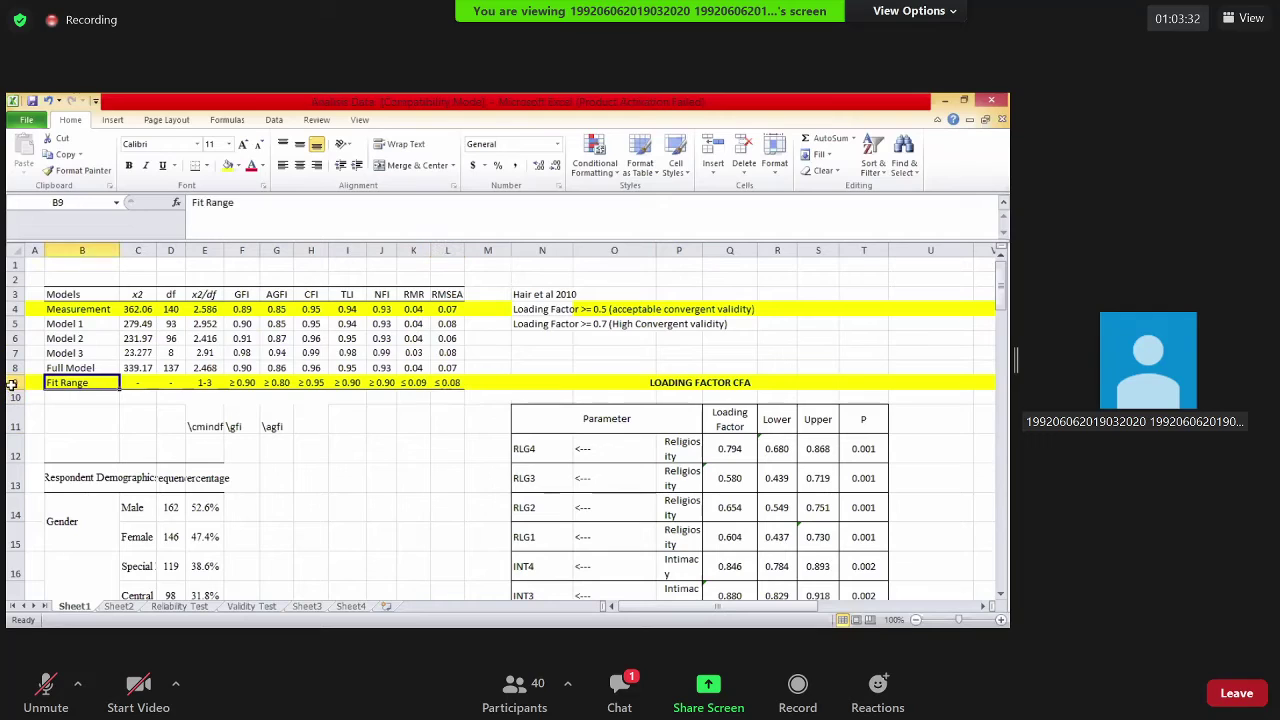
pyautogui.click(12, 383)
pyautogui.click(378, 425)
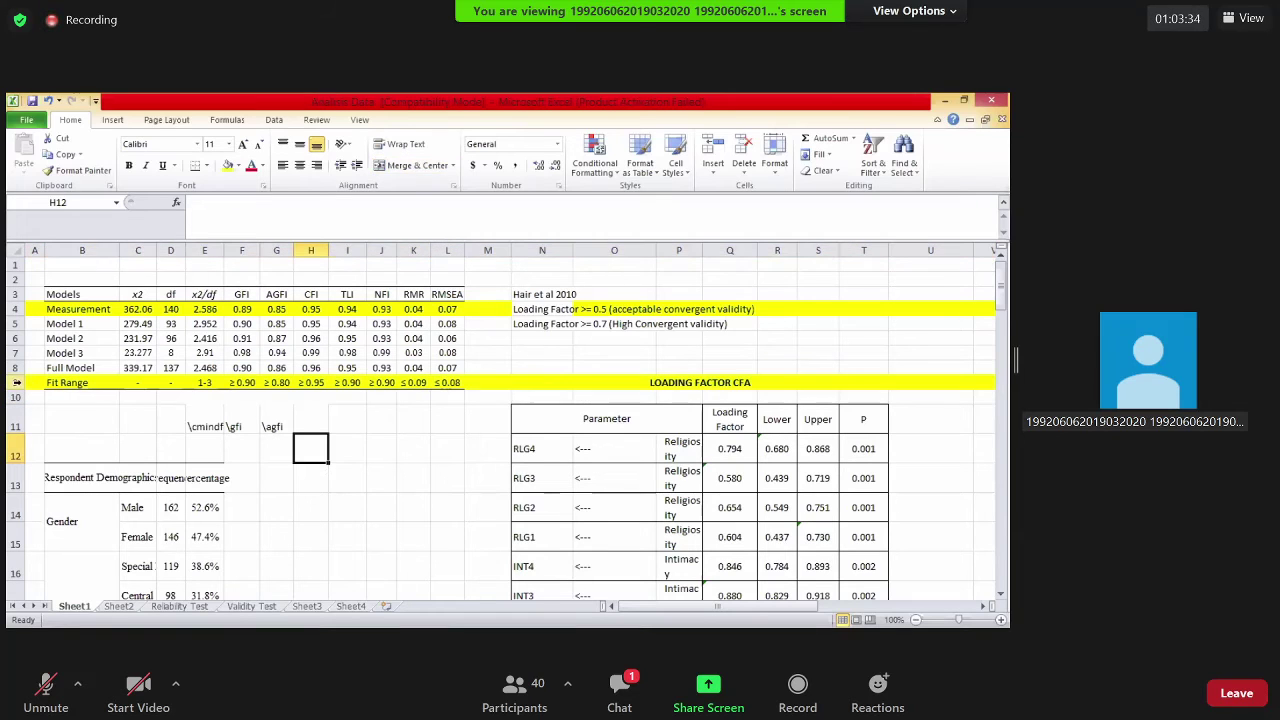
# Enter the source note "Tanaka, Hu % Bentler, Hair et al" in cell F10, directly below the GFI fit range
pyautogui.click(248, 398)
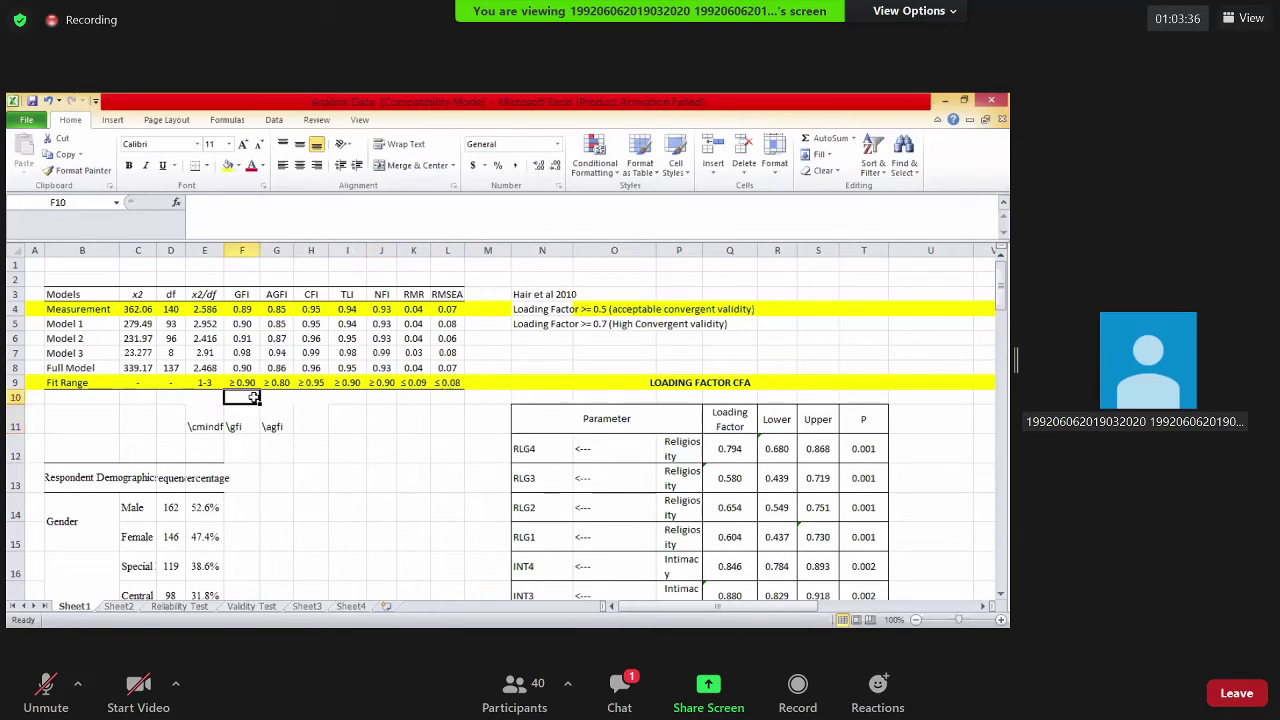
pyautogui.write('Ta')
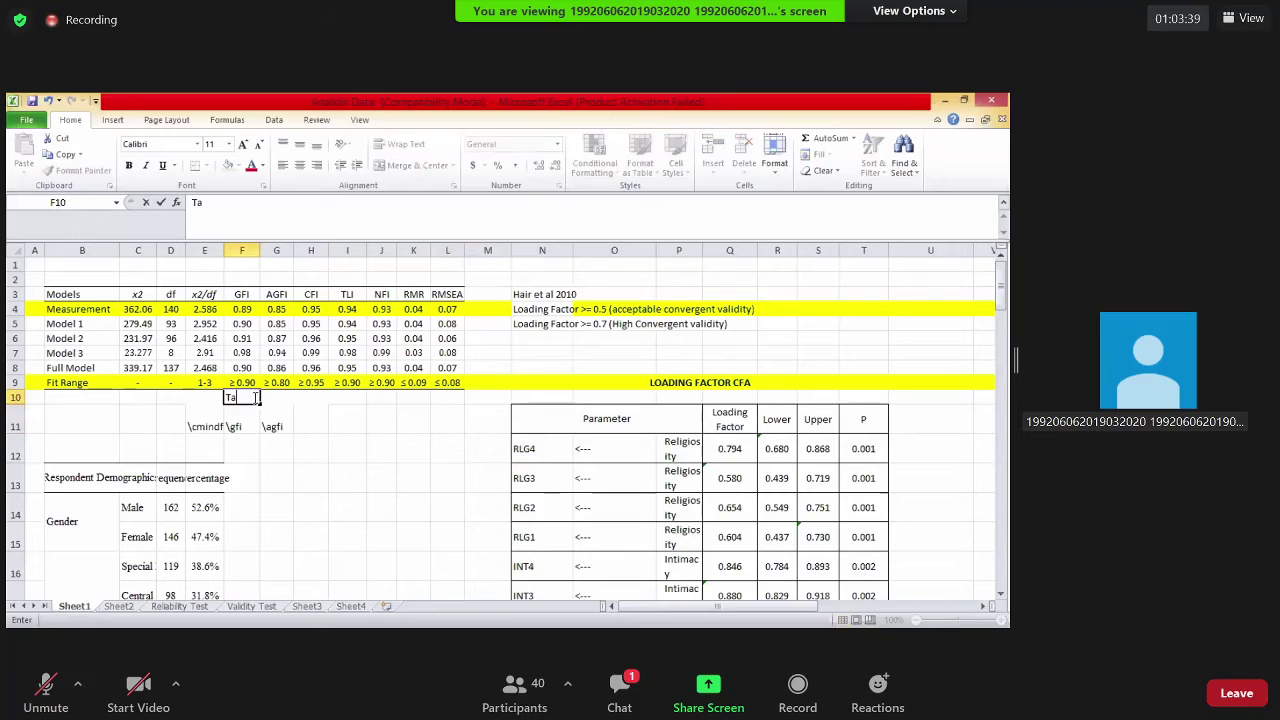
pyautogui.write('nak')
pyautogui.write('a,')
pyautogui.write(' HU')
pyautogui.write('u % Bent')
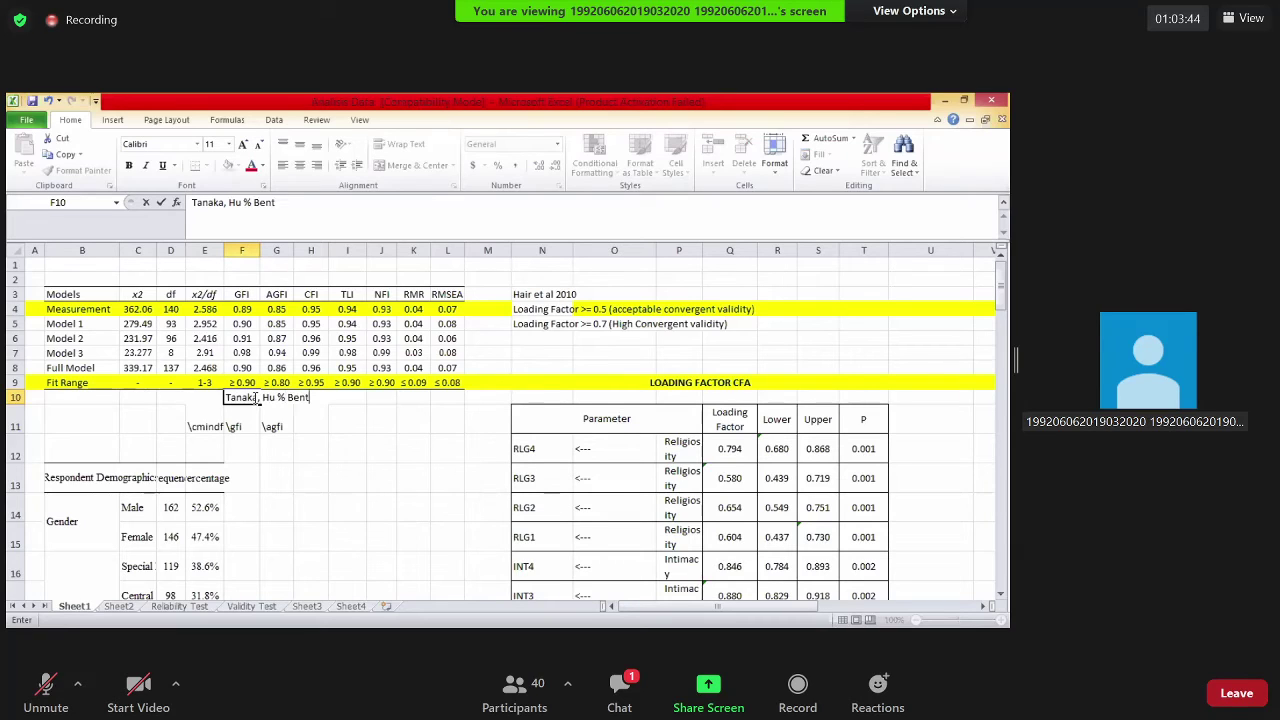
pyautogui.write('ler, Hair et al')
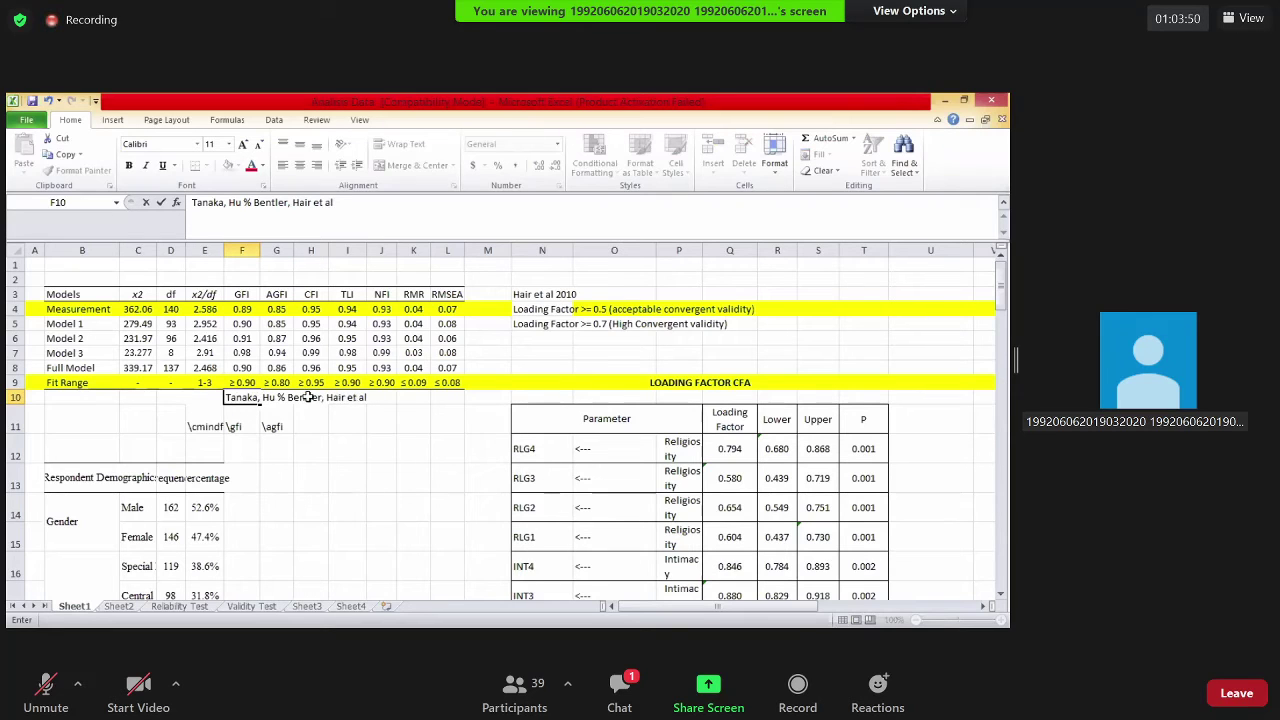
pyautogui.moveTo(276, 400); pyautogui.dragTo(257, 400)
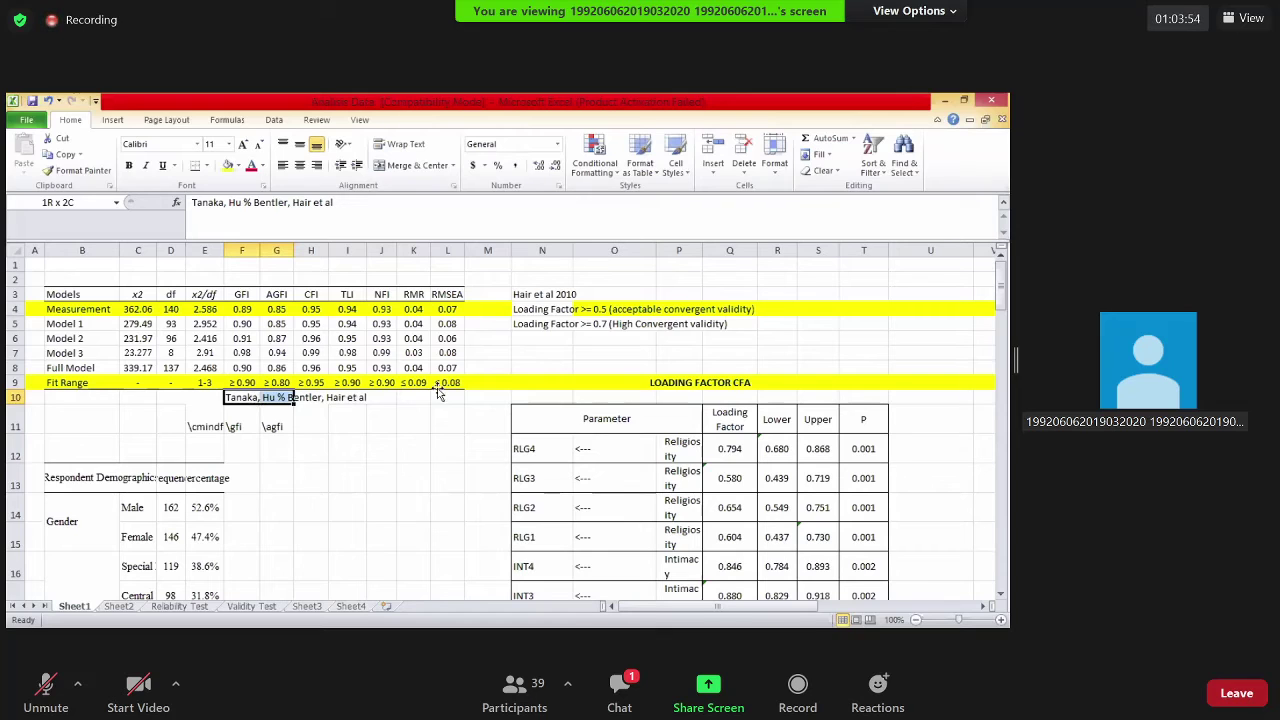
# Review the model fit table and go through the Fit Range cutoffs for RMSEA, RMR and NFI
pyautogui.moveTo(82, 310); pyautogui.dragTo(438, 386)
pyautogui.click(381, 448)
pyautogui.moveTo(62, 382); pyautogui.dragTo(440, 294)
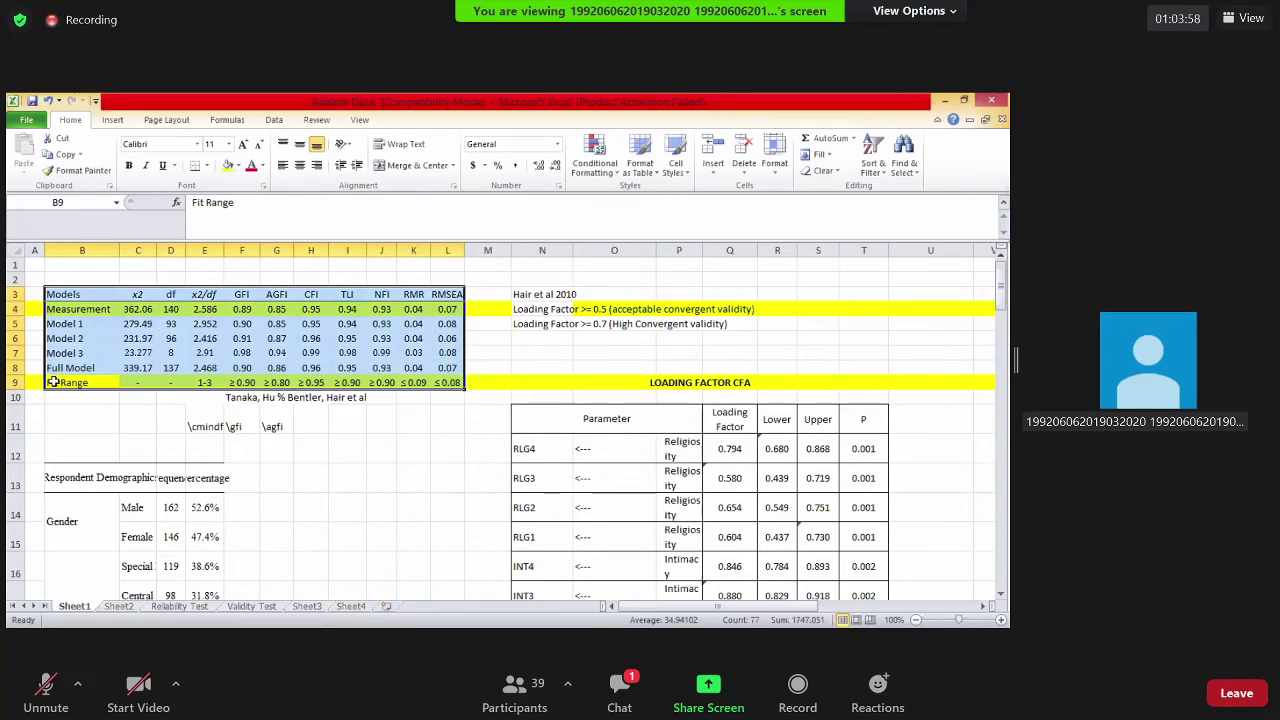
pyautogui.click(452, 418)
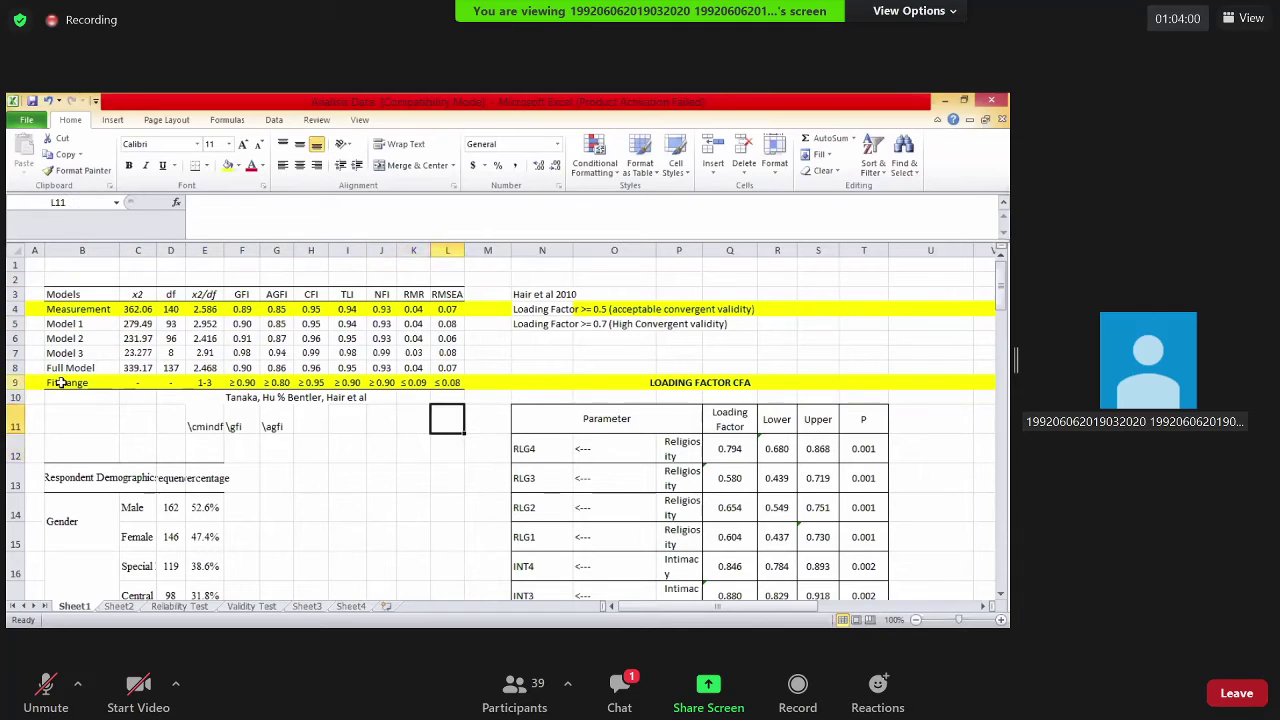
pyautogui.click(649, 384)
pyautogui.click(410, 503)
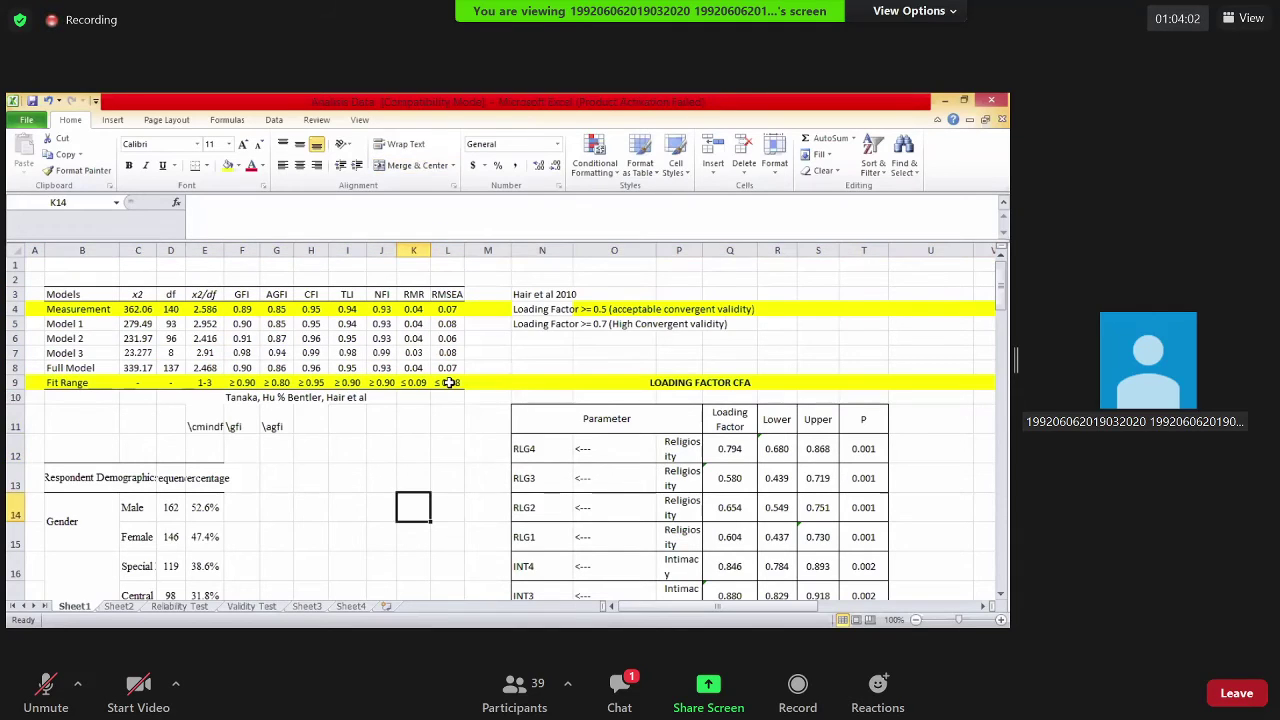
pyautogui.click(449, 383)
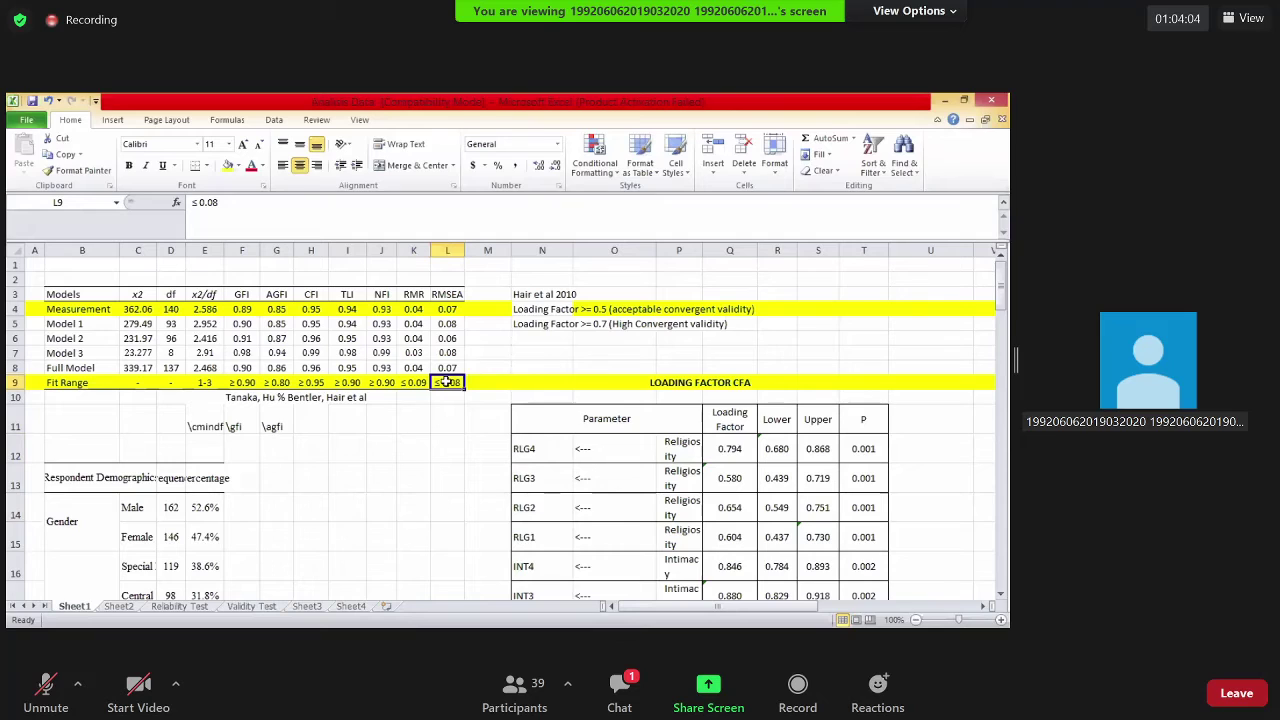
pyautogui.click(413, 387)
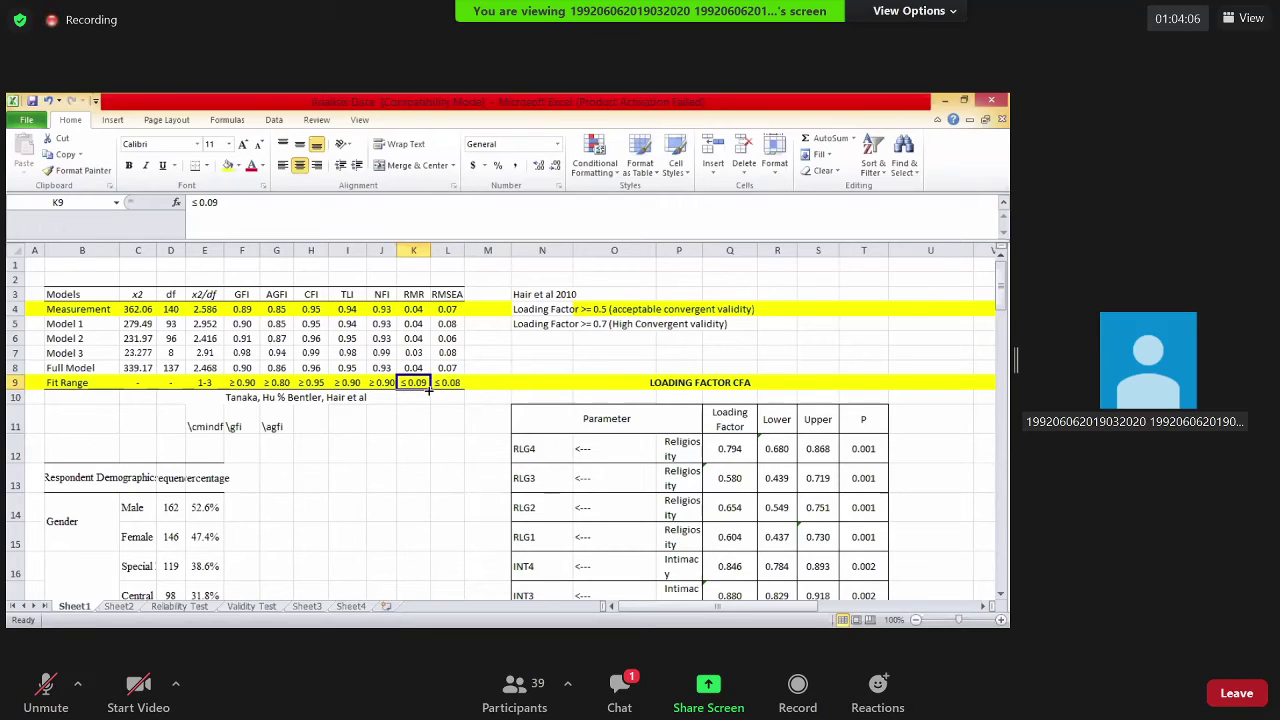
pyautogui.click(382, 390)
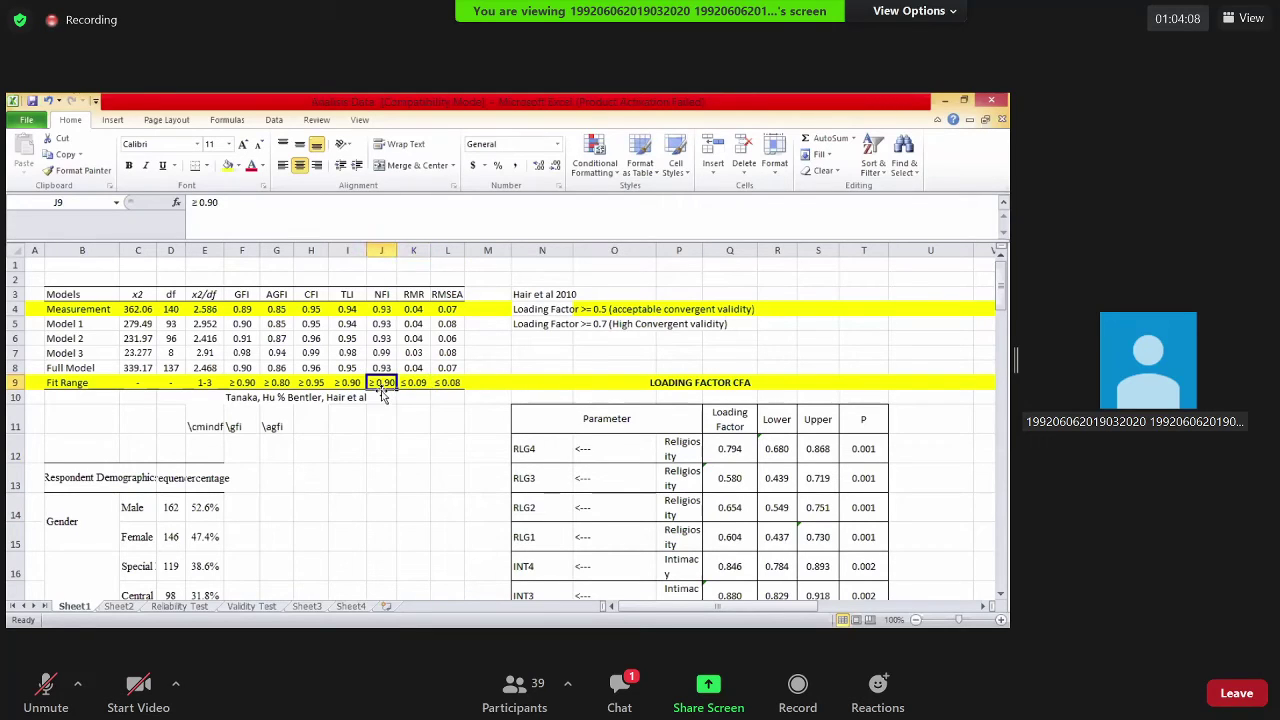
# Go through the TLI, CFI and GFI fit ranges and inspect the measurement model's GFI and AGFI values
pyautogui.click(348, 388)
pyautogui.click(316, 389)
pyautogui.press('Left')
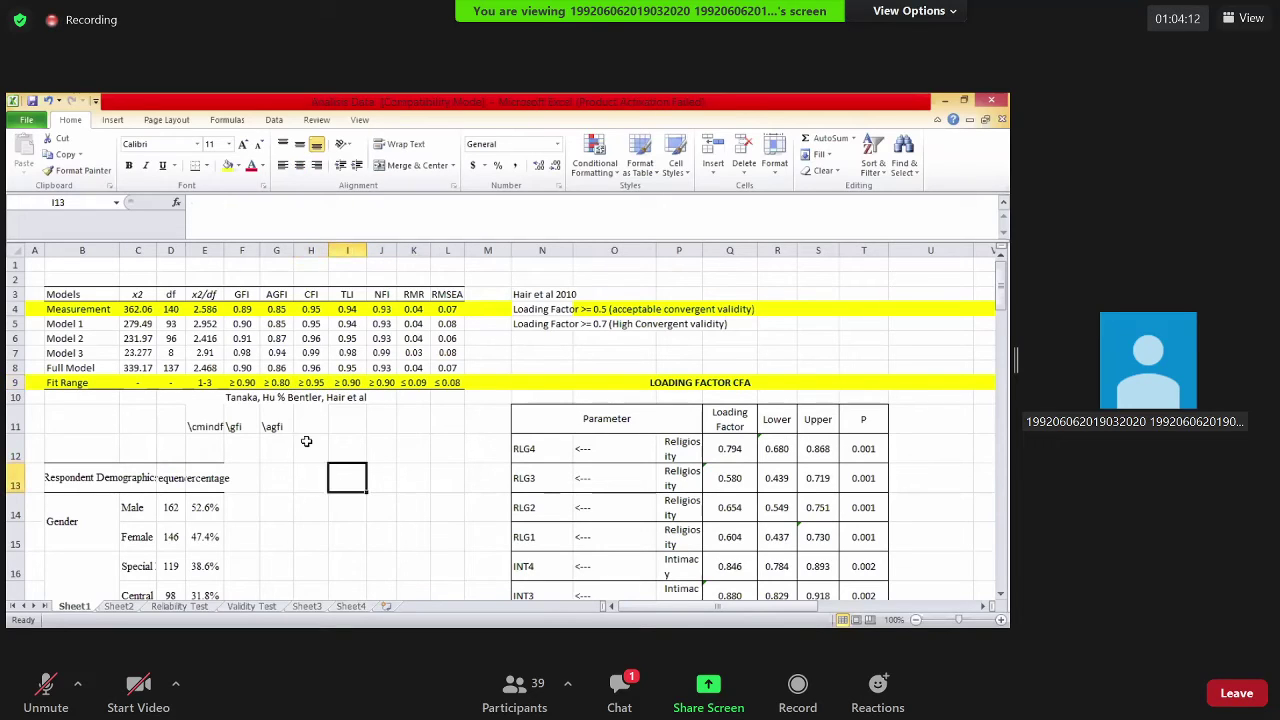
pyautogui.press('Left')
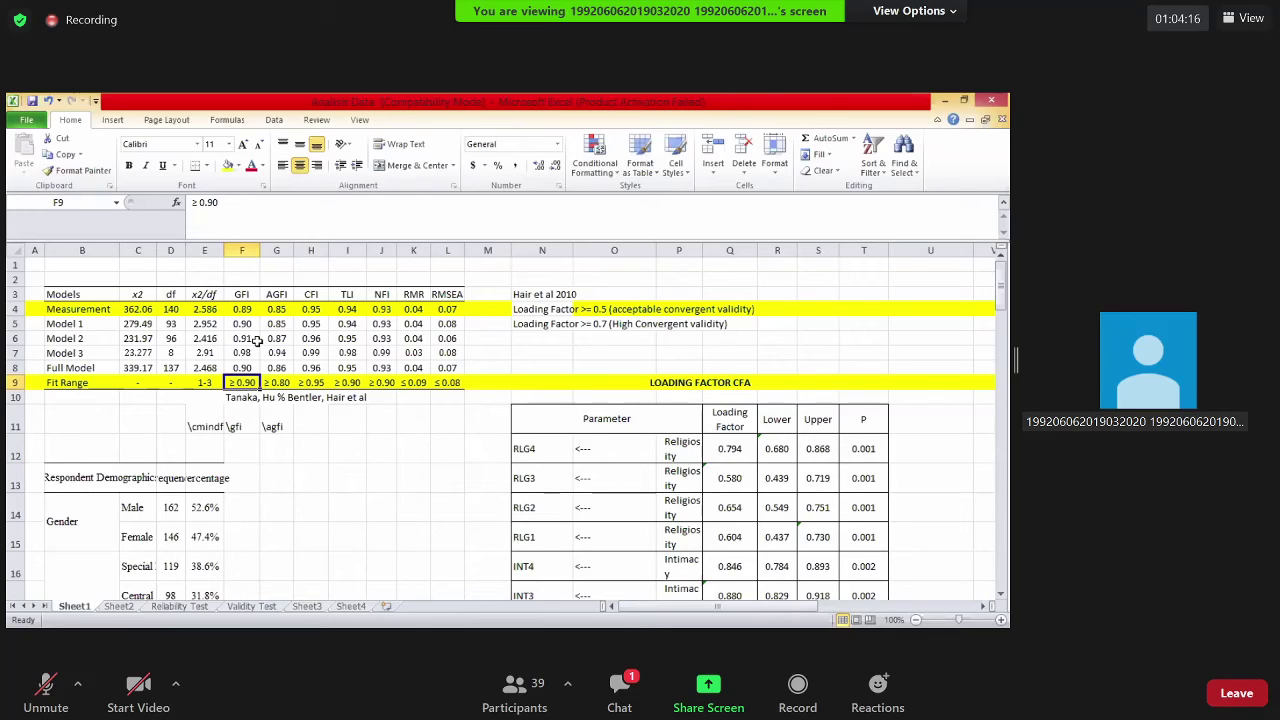
pyautogui.click(340, 421)
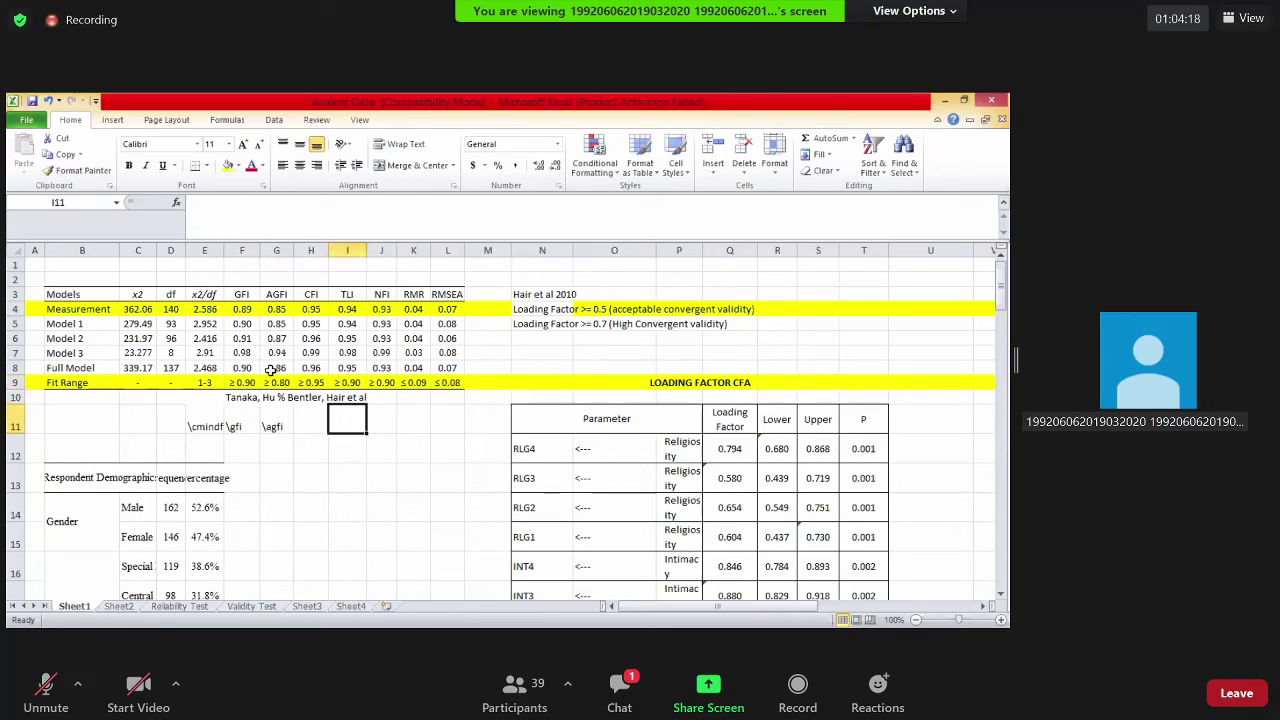
pyautogui.click(245, 309)
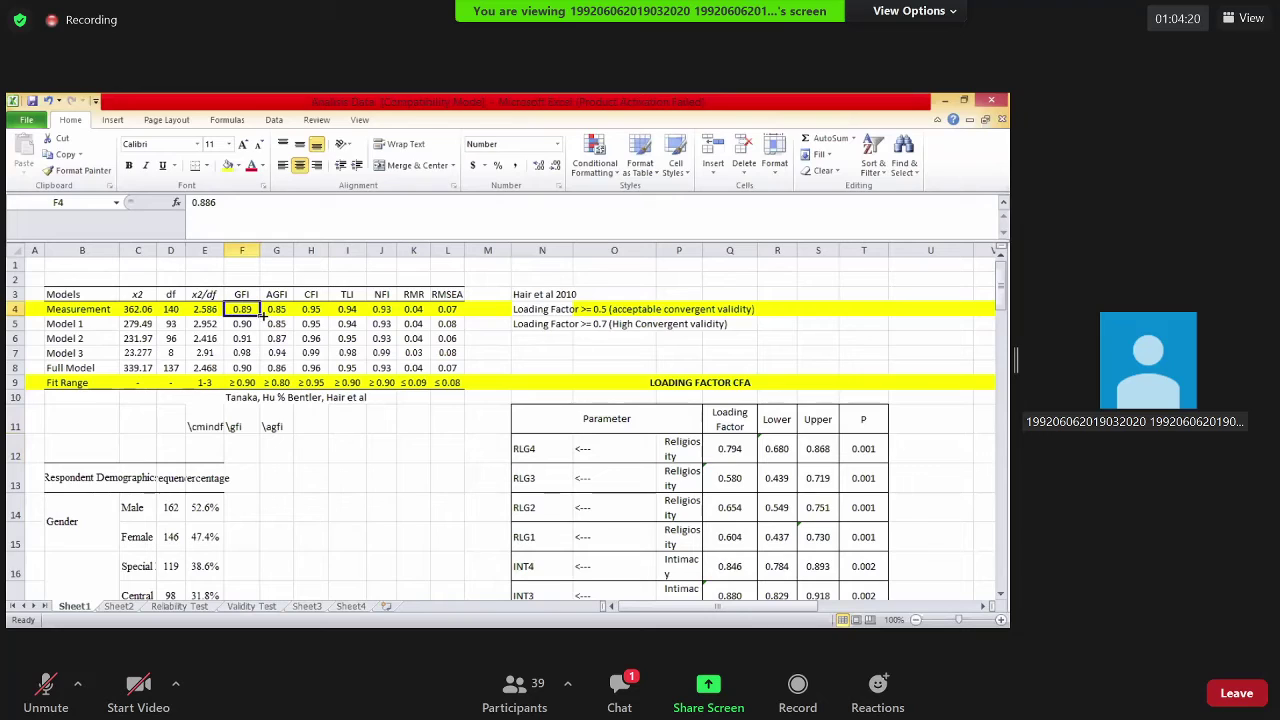
pyautogui.click(268, 314)
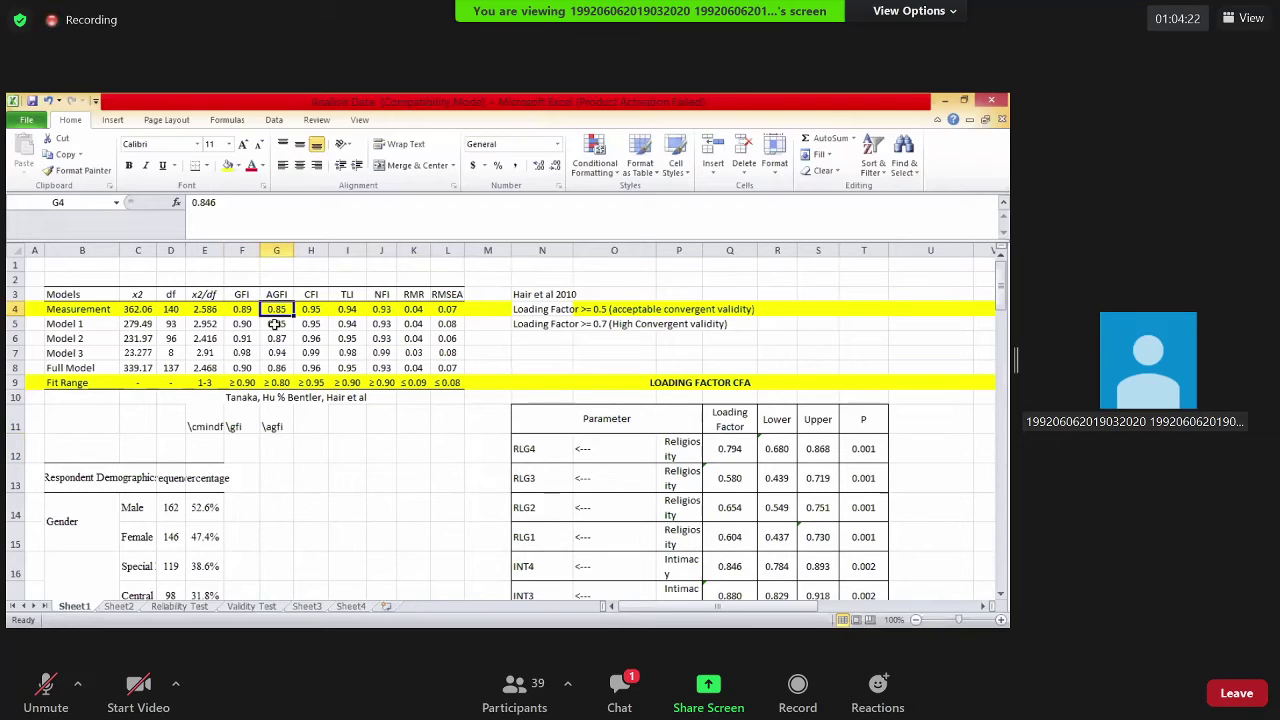
pyautogui.click(413, 478)
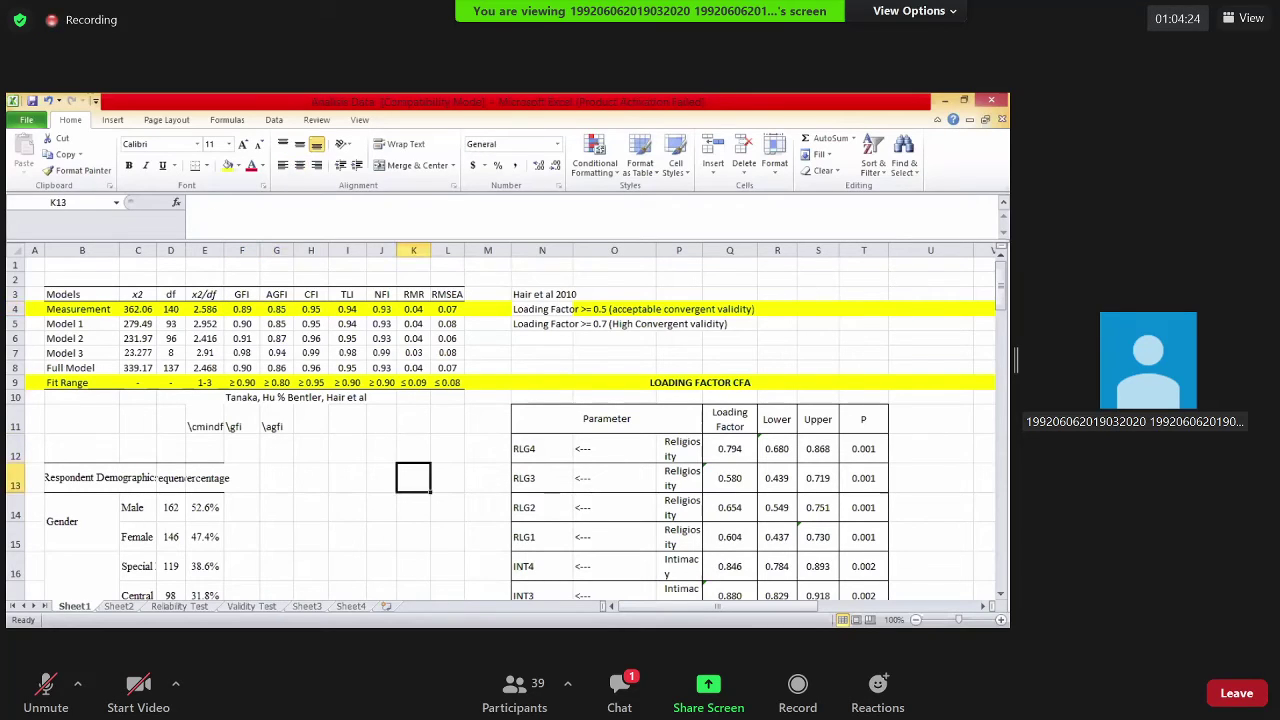
# Review the measurement model's chi-square and df figures and the complete Fit Range row of the model fit table
pyautogui.hotkey('alt', 'Tab')
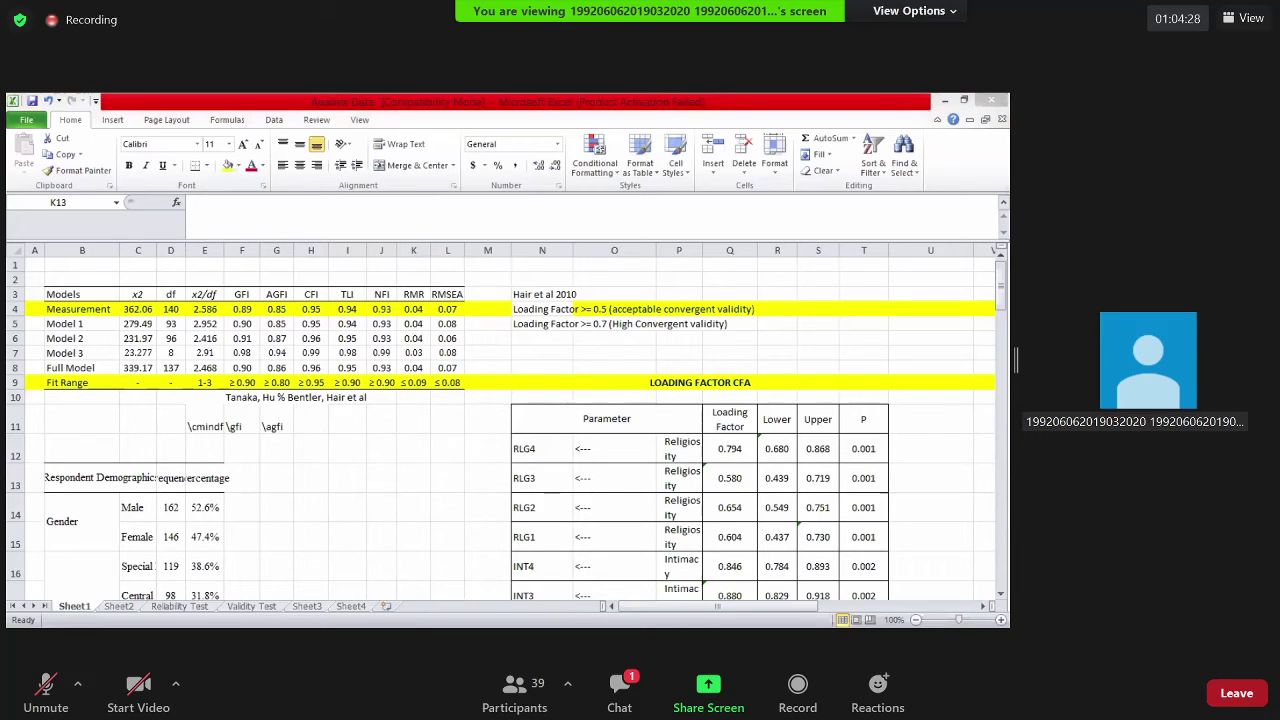
pyautogui.click(449, 309)
pyautogui.click(447, 449)
pyautogui.moveTo(447, 324); pyautogui.dragTo(140, 324)
pyautogui.click(240, 381)
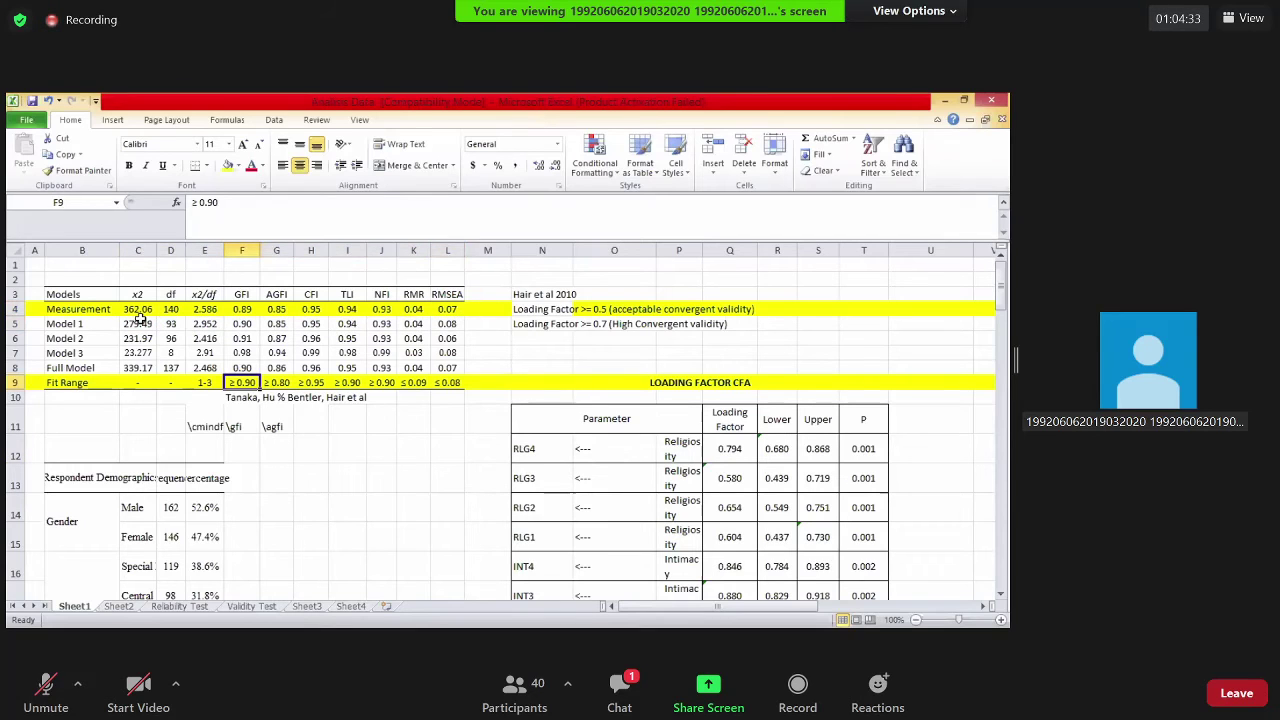
pyautogui.click(138, 310)
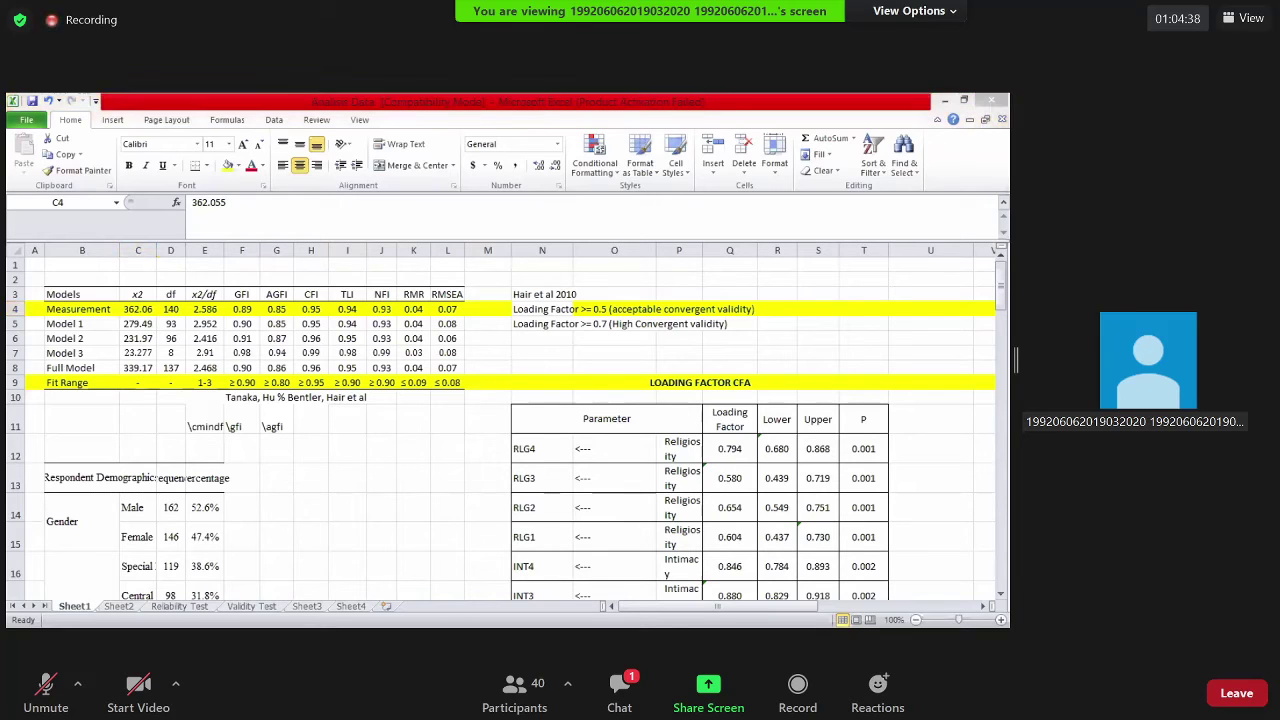
pyautogui.click(148, 311)
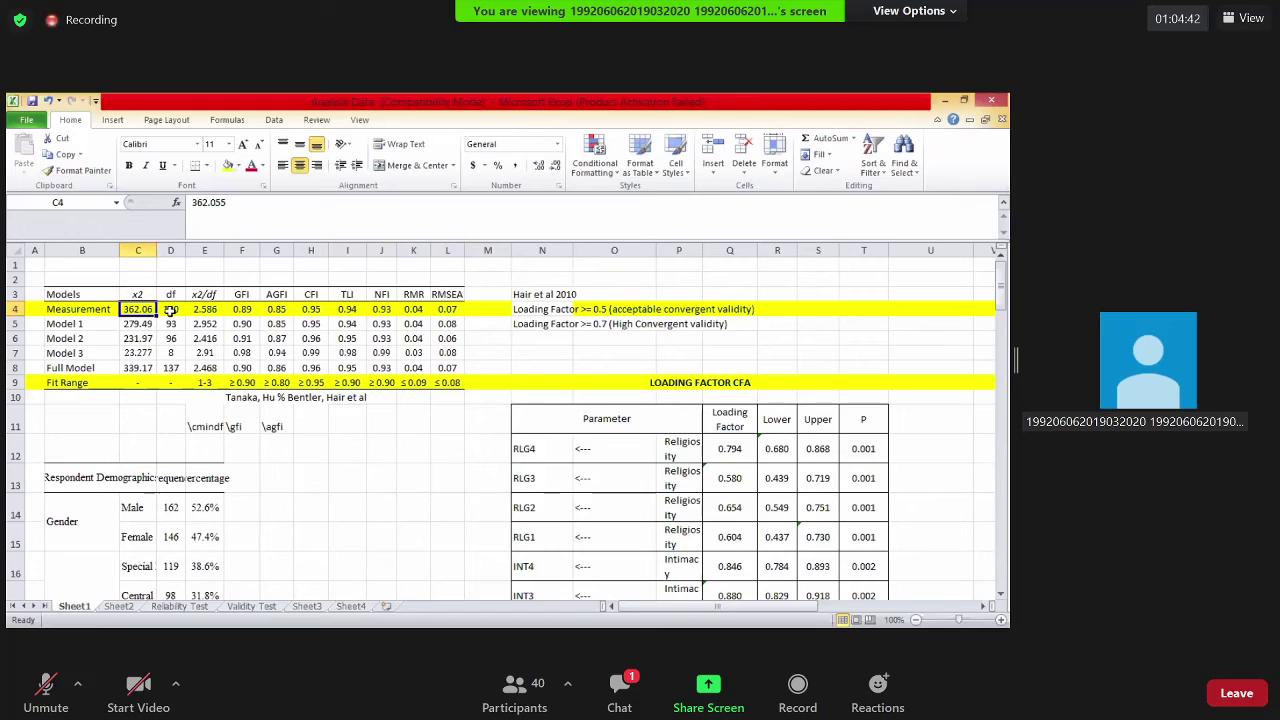
pyautogui.moveTo(68, 309); pyautogui.dragTo(185, 309)
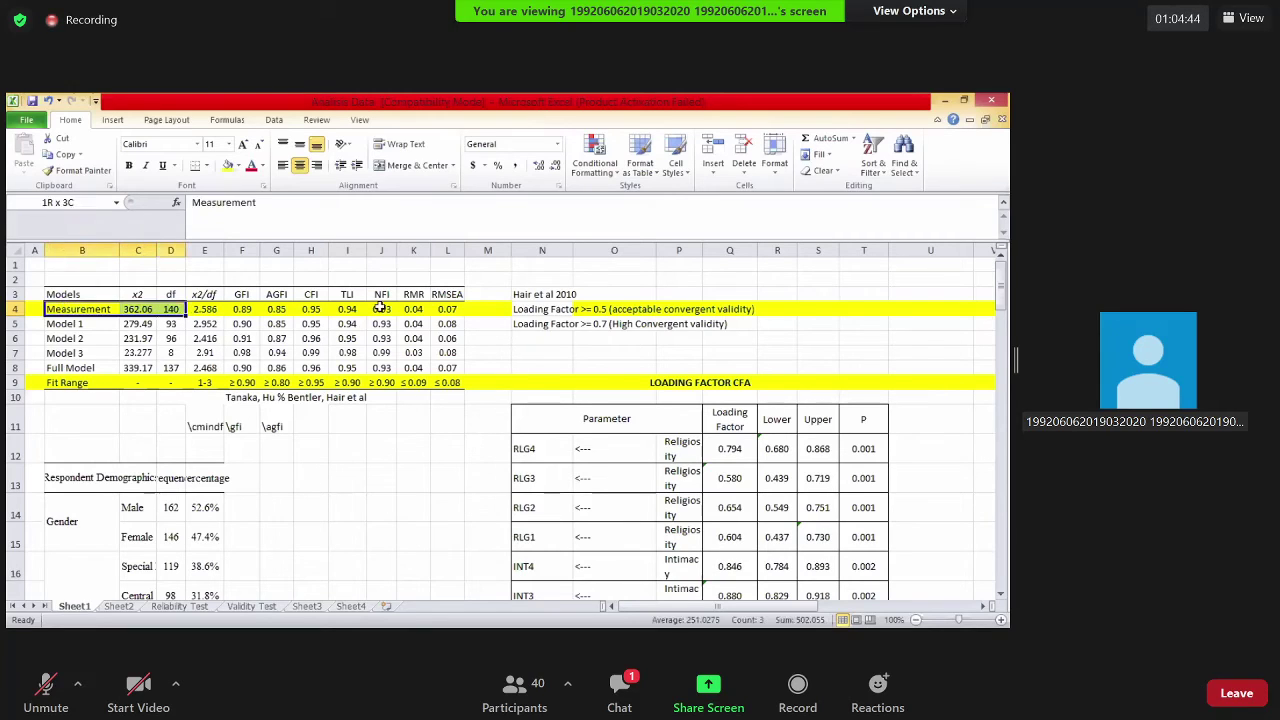
pyautogui.click(410, 482)
pyautogui.moveTo(114, 383); pyautogui.dragTo(447, 383)
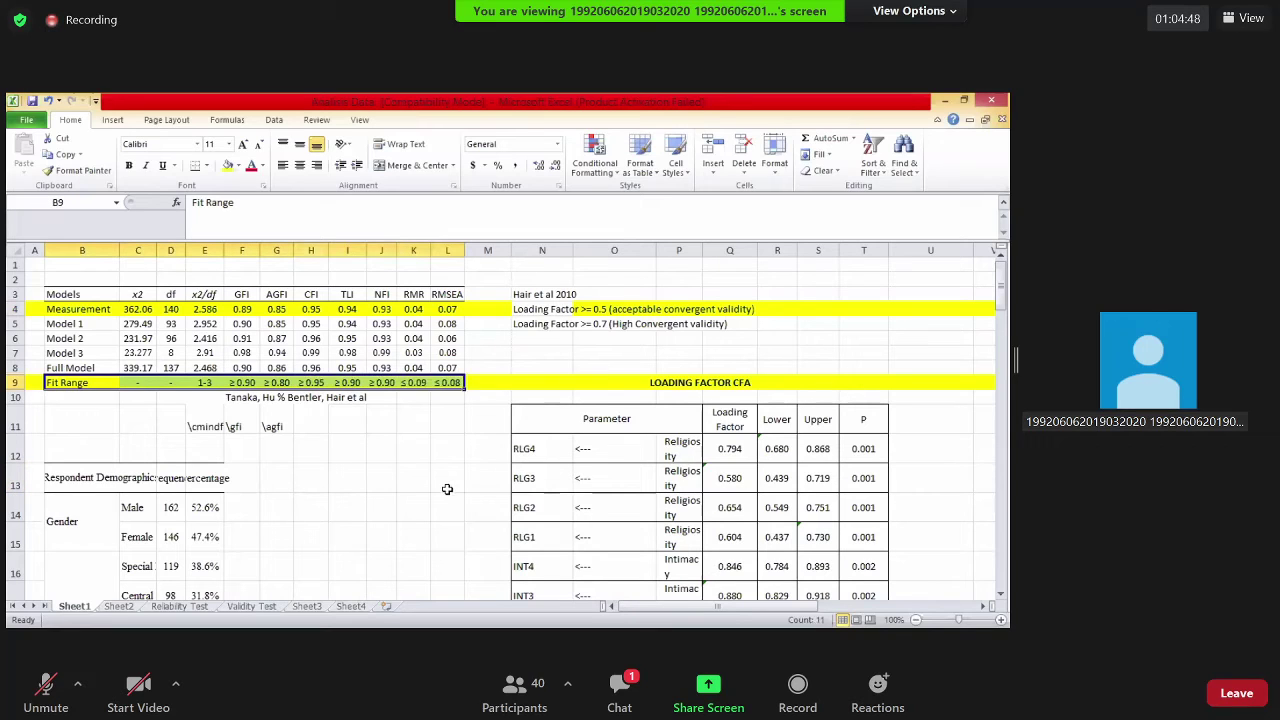
pyautogui.click(447, 489)
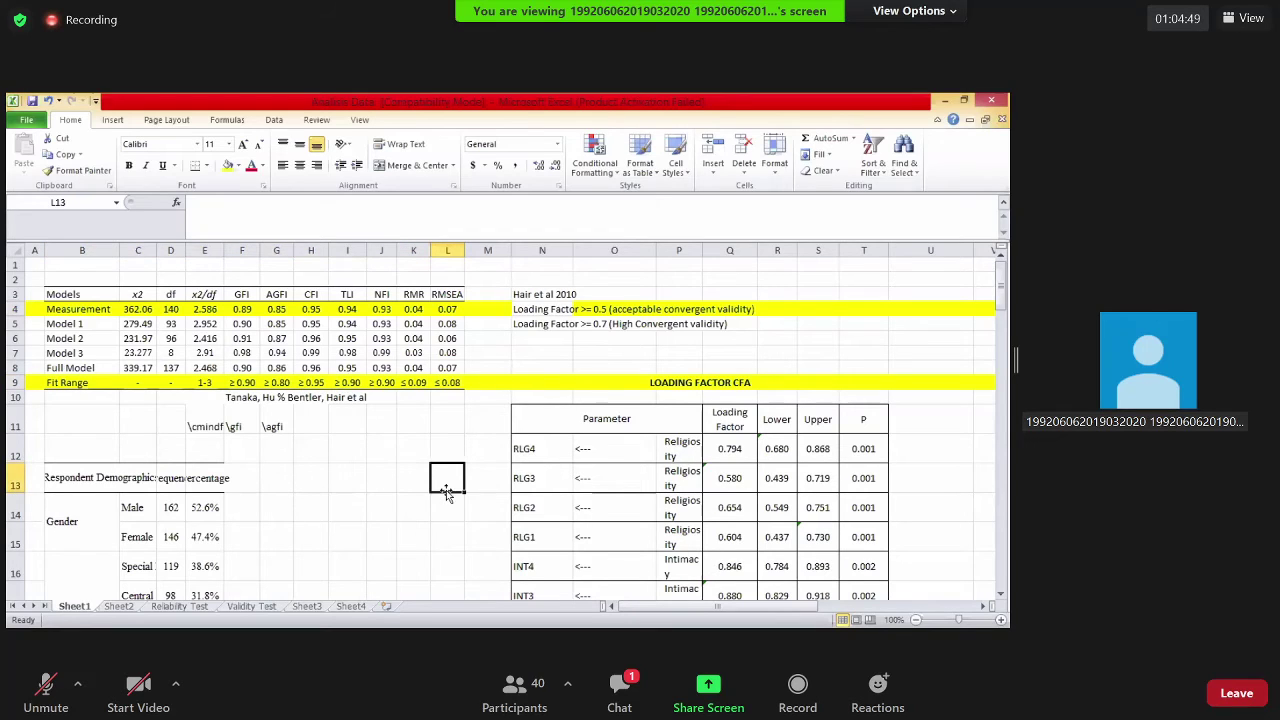
# Remove the yellow fill from the acceptable convergent validity note in cells N4:Q4
pyautogui.click(20, 309)
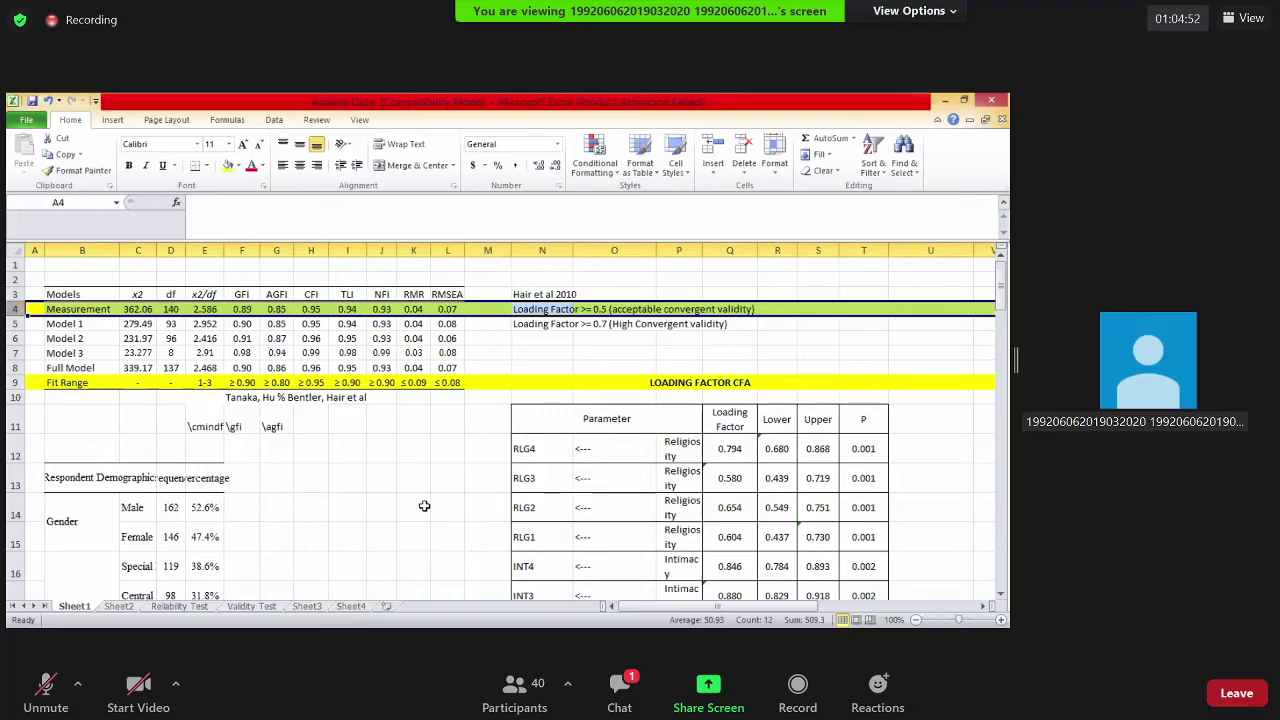
pyautogui.click(530, 383)
pyautogui.click(818, 339)
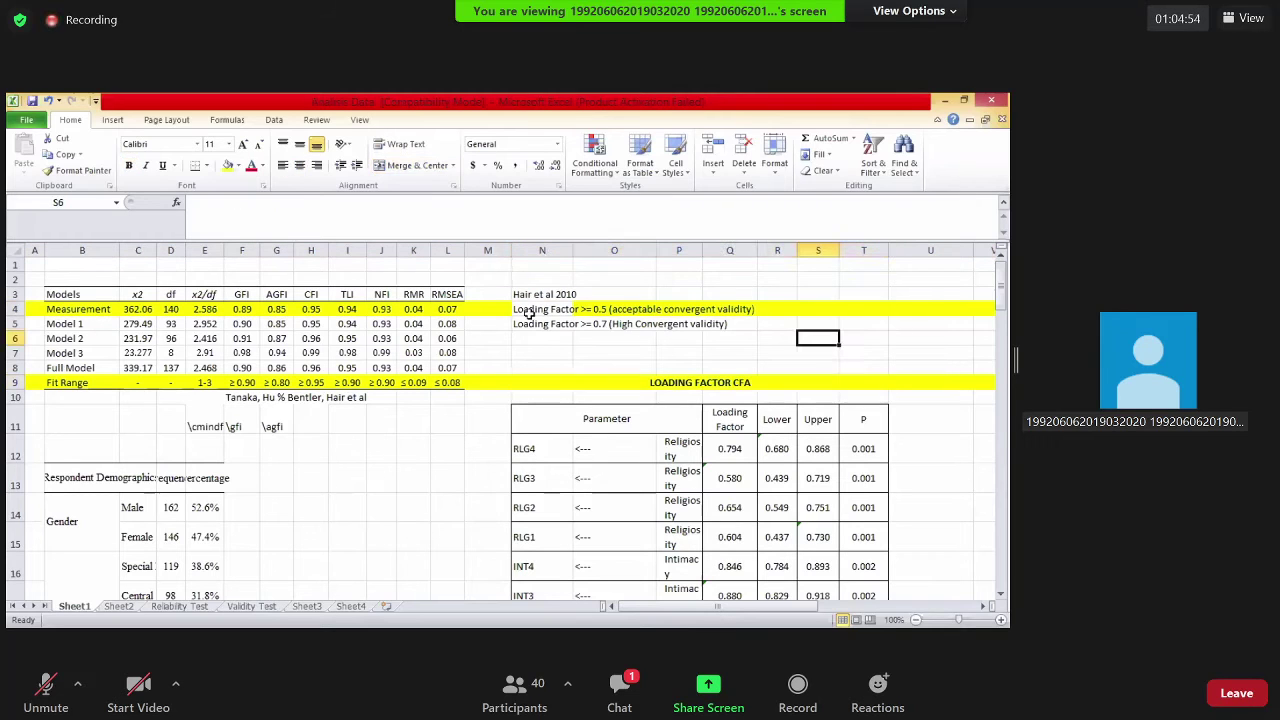
pyautogui.click(714, 308)
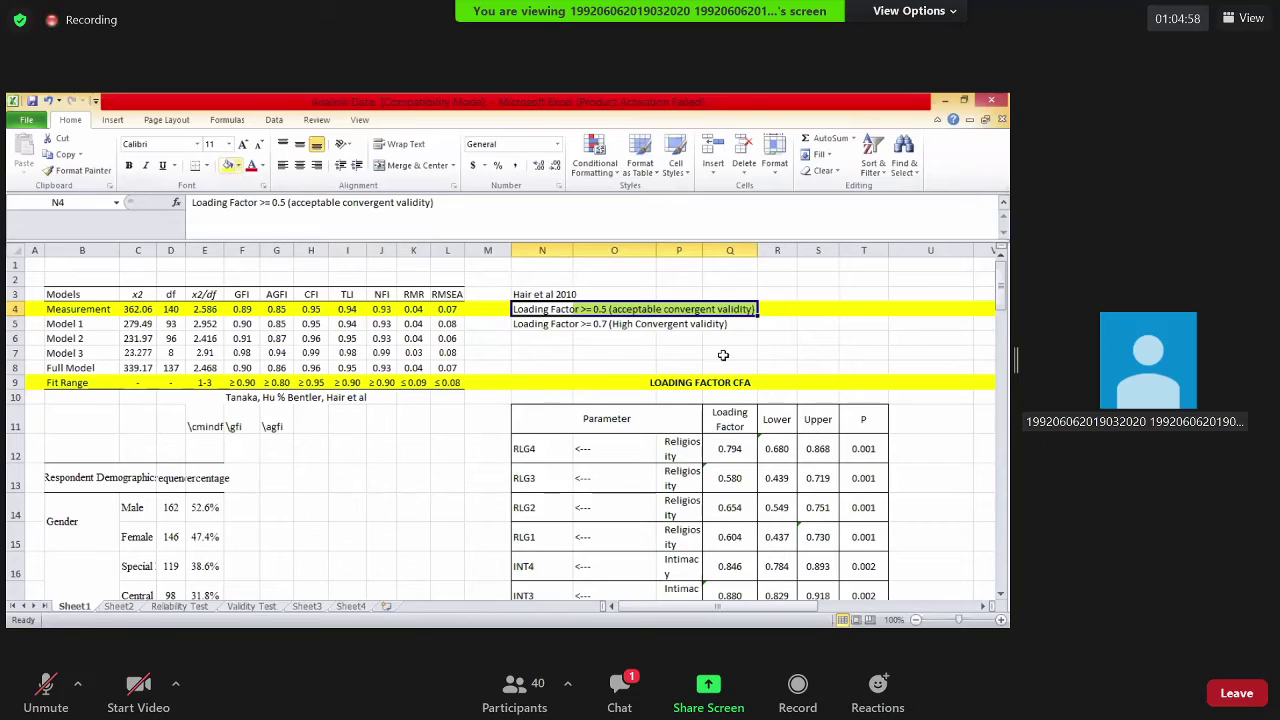
pyautogui.click(540, 320)
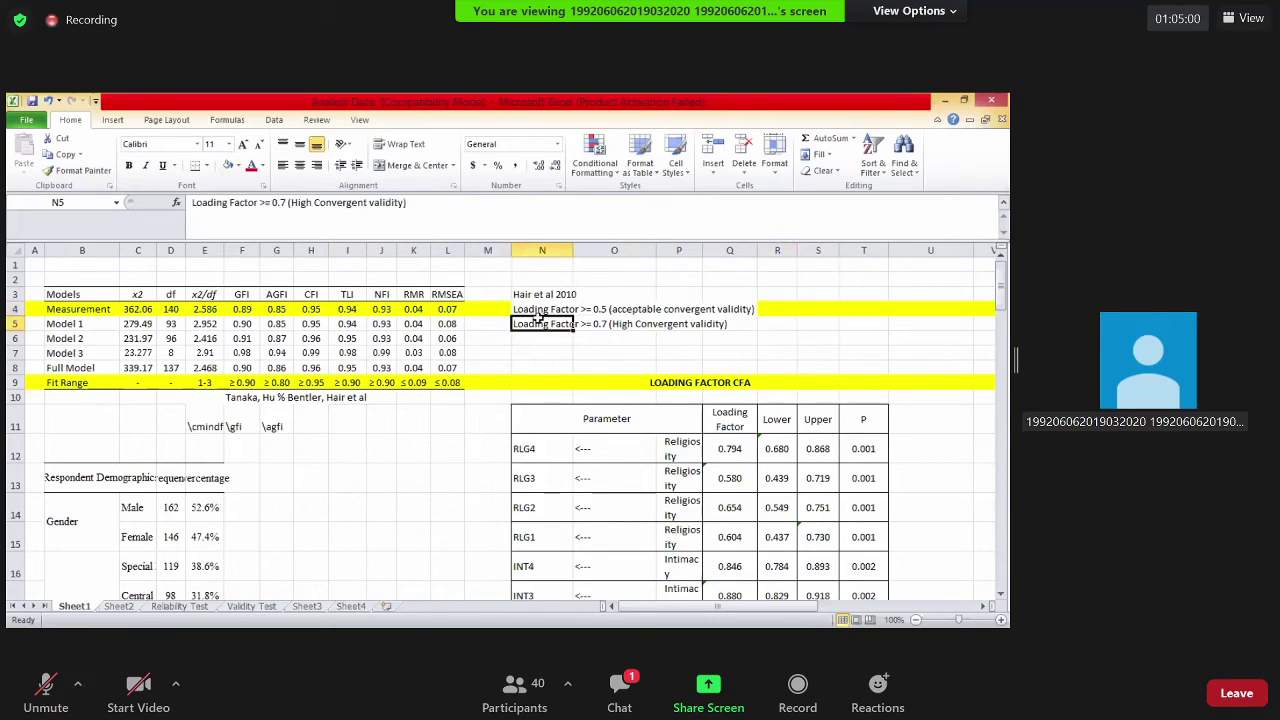
# Read the Hair et al 2010 loading factor criteria for acceptable and high convergent validity and view the Loading Factor CFA table
pyautogui.click(544, 310)
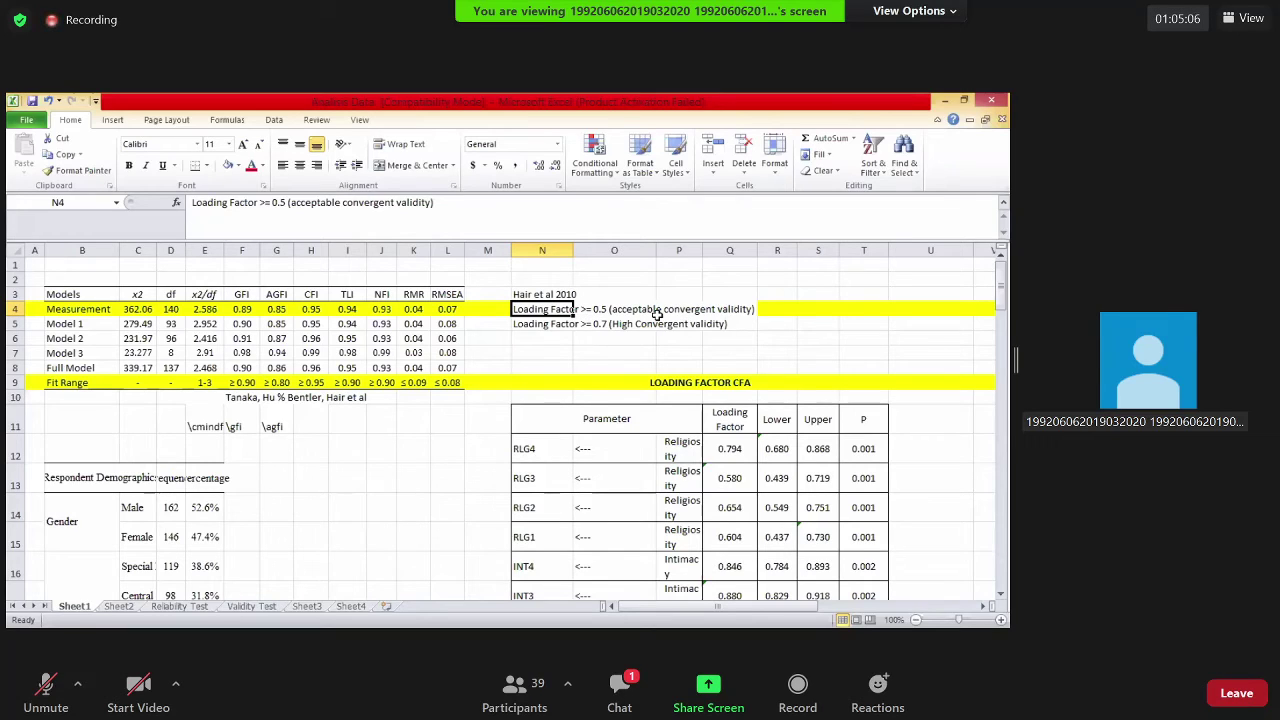
pyautogui.click(553, 333)
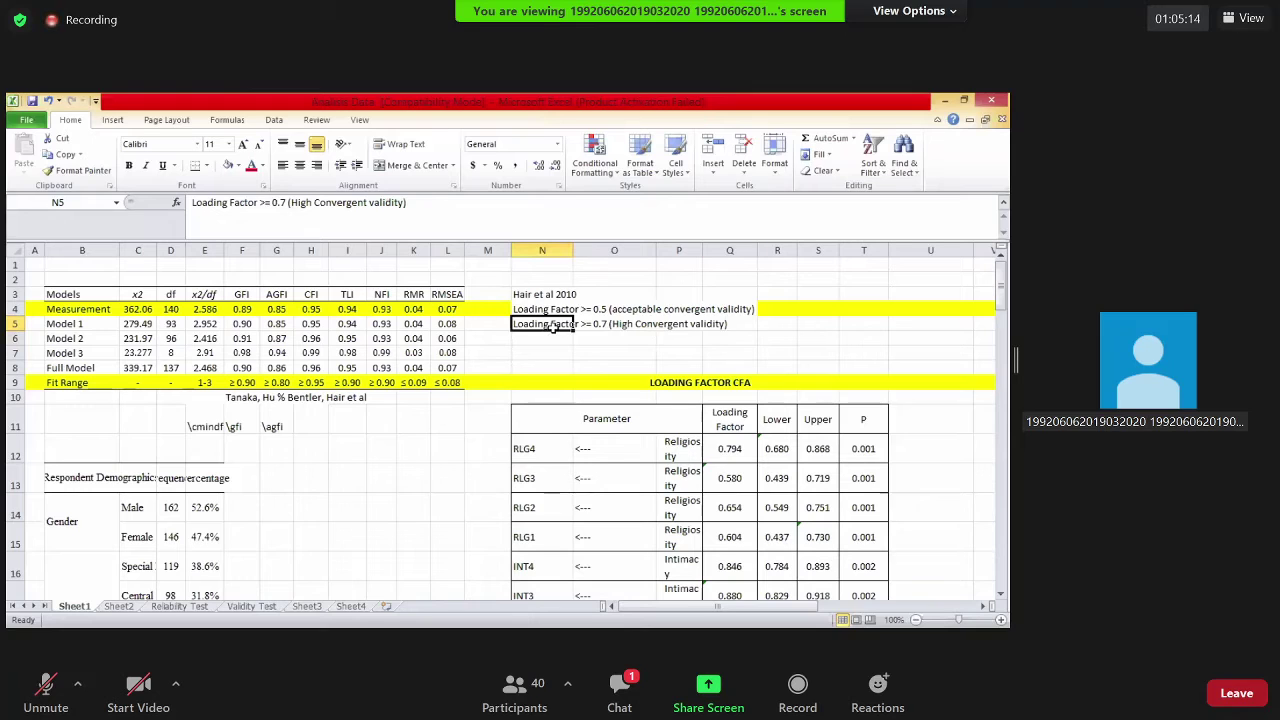
pyautogui.press('Up')
pyautogui.click(680, 310)
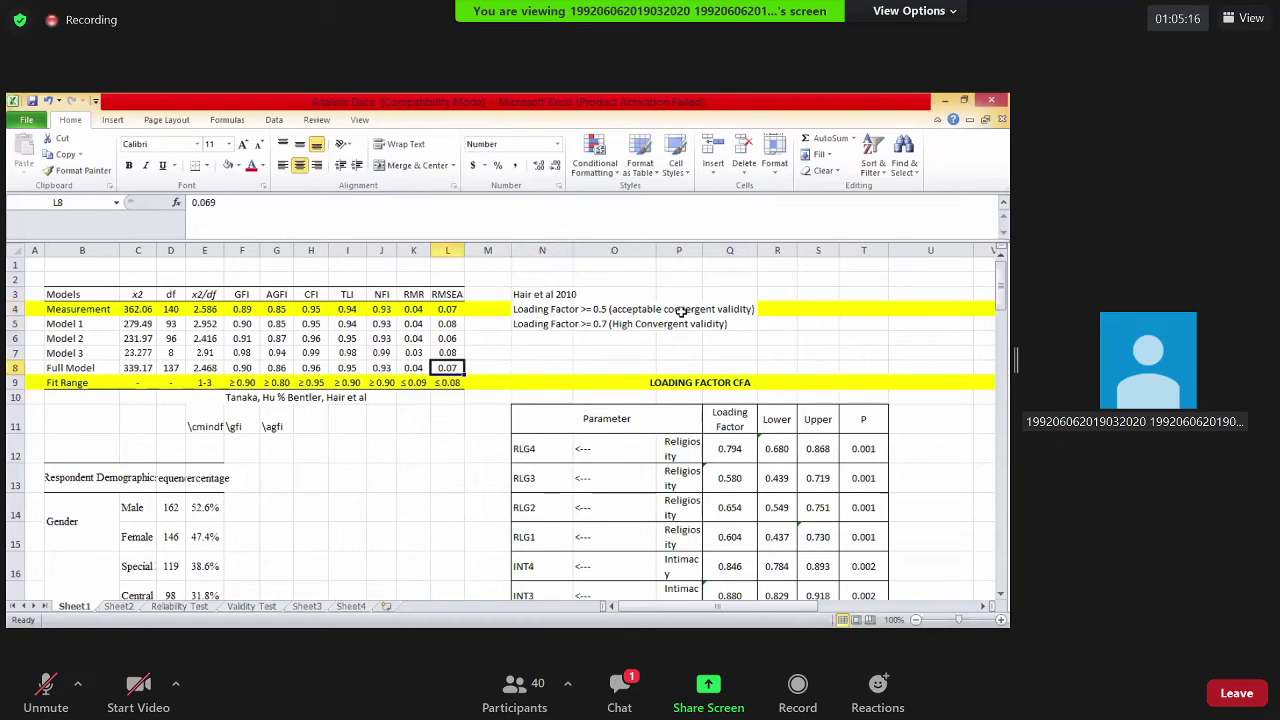
pyautogui.scroll(-2, 250, 590)
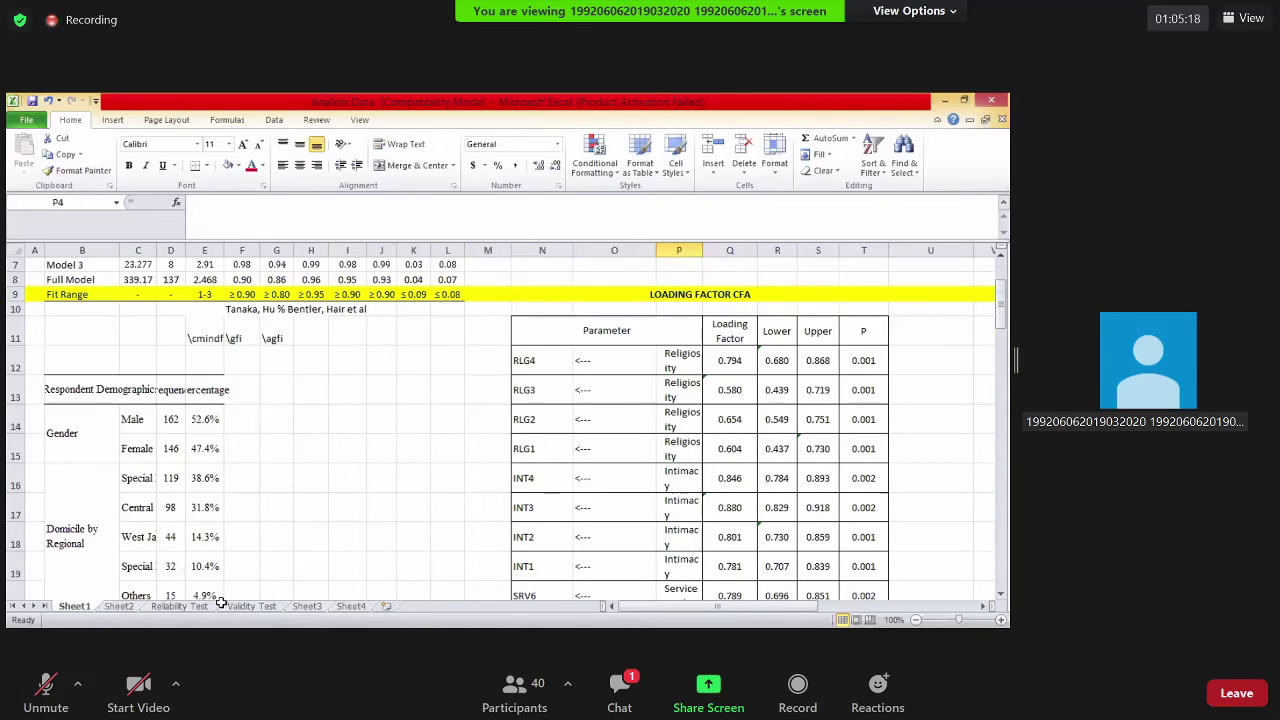
# On the Reliability Test sheet, enter the label "CR" in cell H2 above the Composite Reliability heading
pyautogui.click(179, 606)
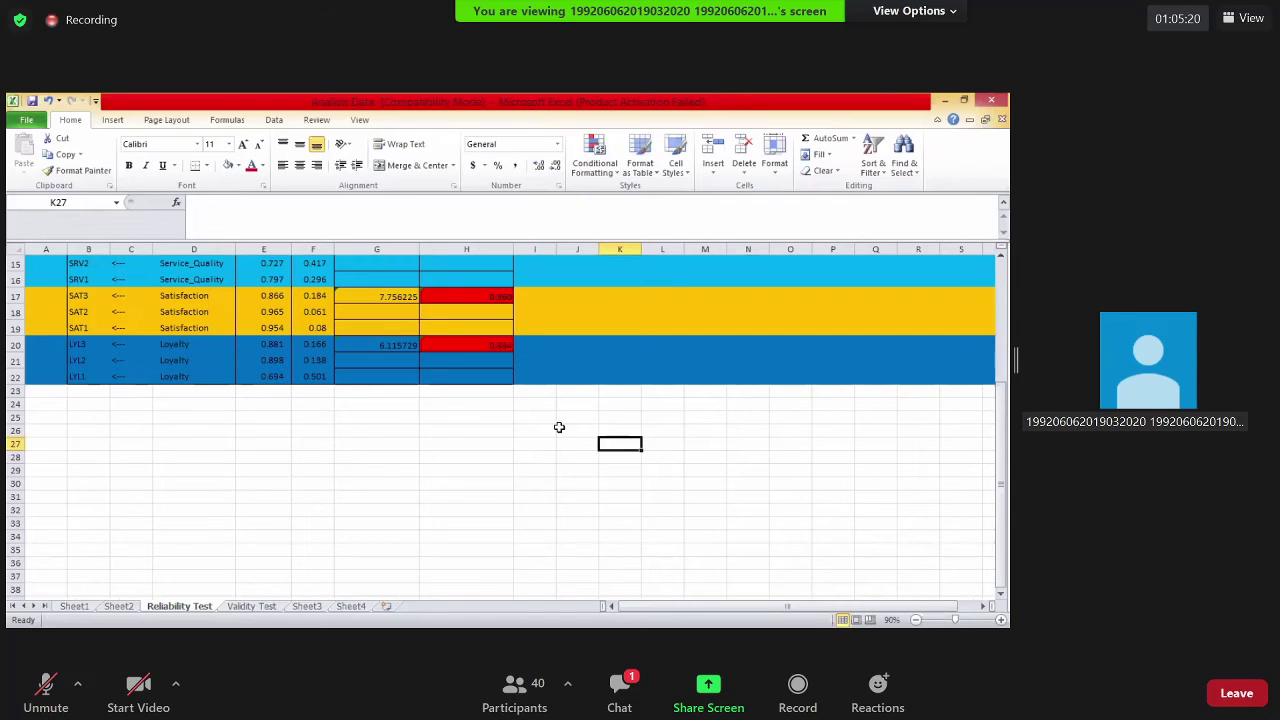
pyautogui.scroll(4, 559, 427)
pyautogui.click(700, 367)
pyautogui.click(465, 288)
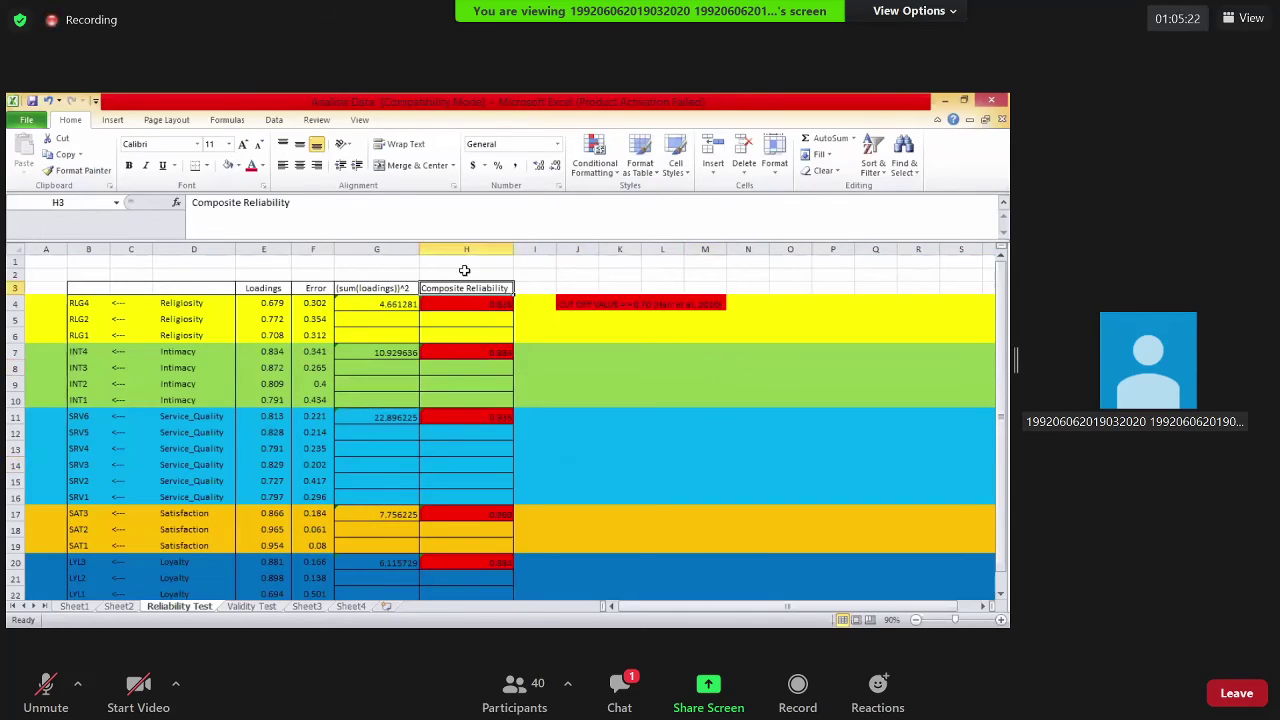
pyautogui.click(465, 272)
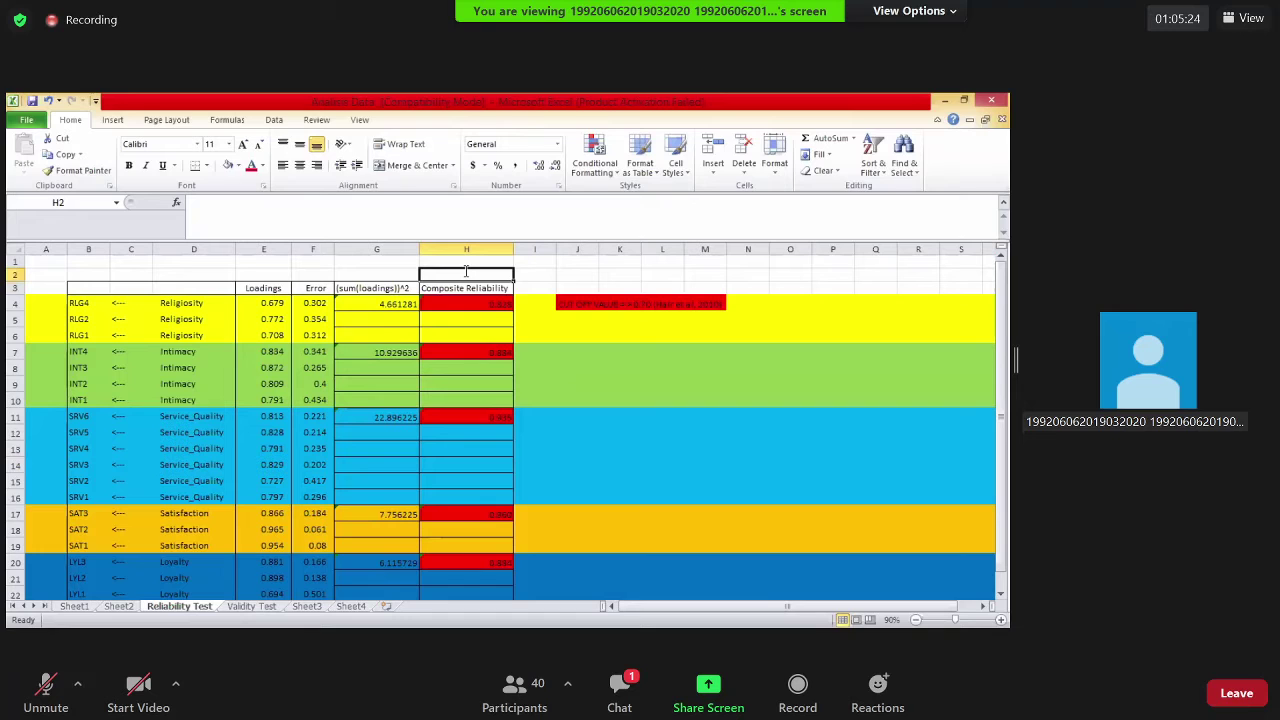
pyautogui.write('CR')
pyautogui.click(620, 399)
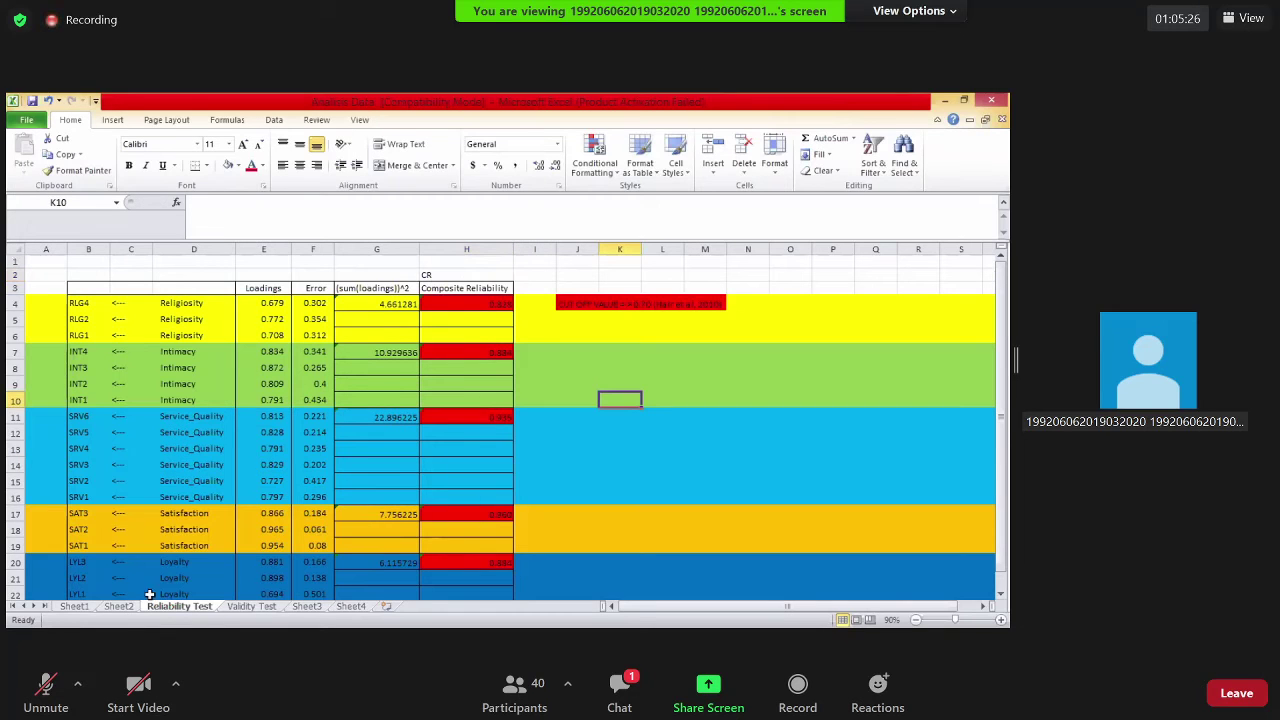
# On Sheet2, fill the Standardized Regression Weights heading (B3:E3) and the Variances heading (G3:I3) with red
pyautogui.hotkey('ctrl', 'pageup')
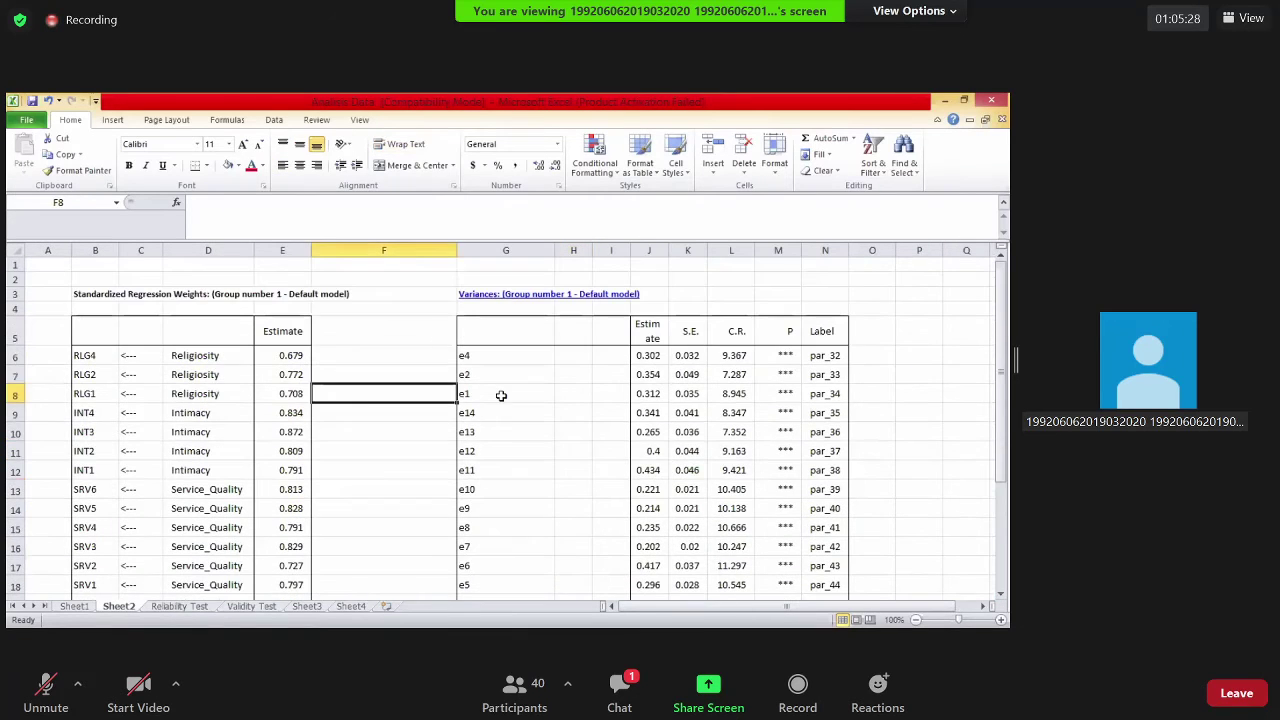
pyautogui.click(95, 295)
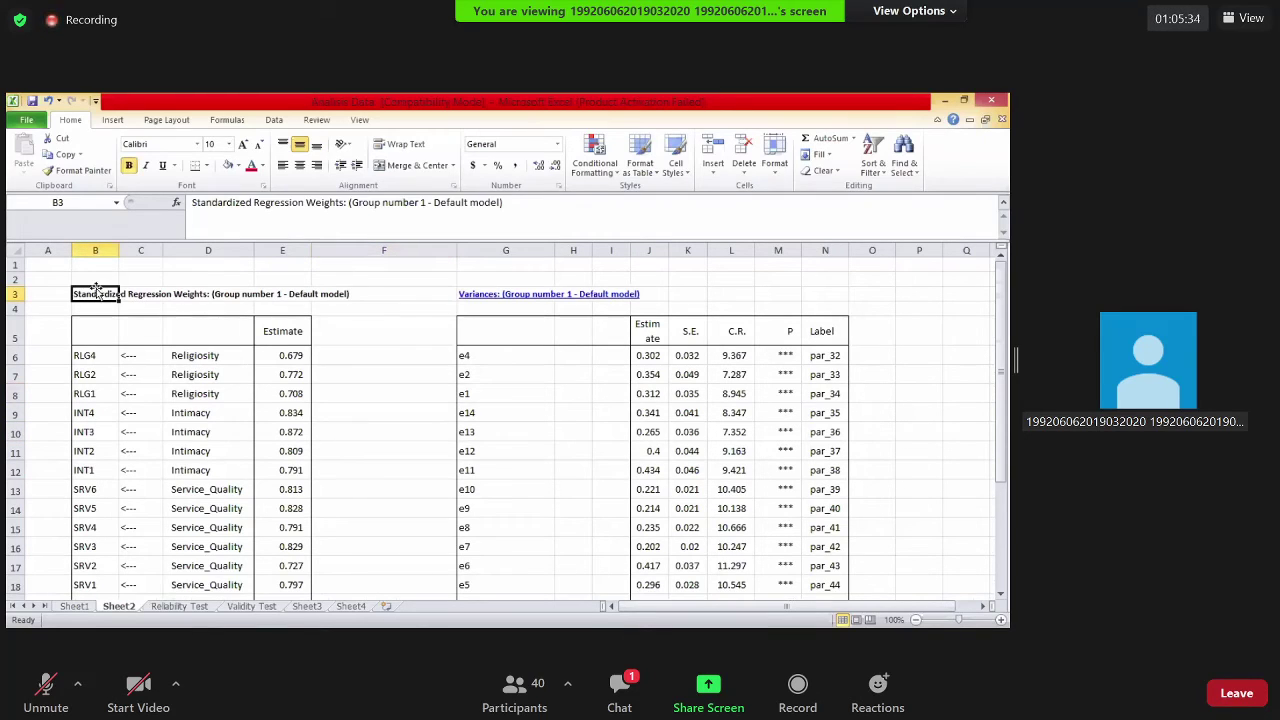
pyautogui.moveTo(85, 295); pyautogui.dragTo(310, 290)
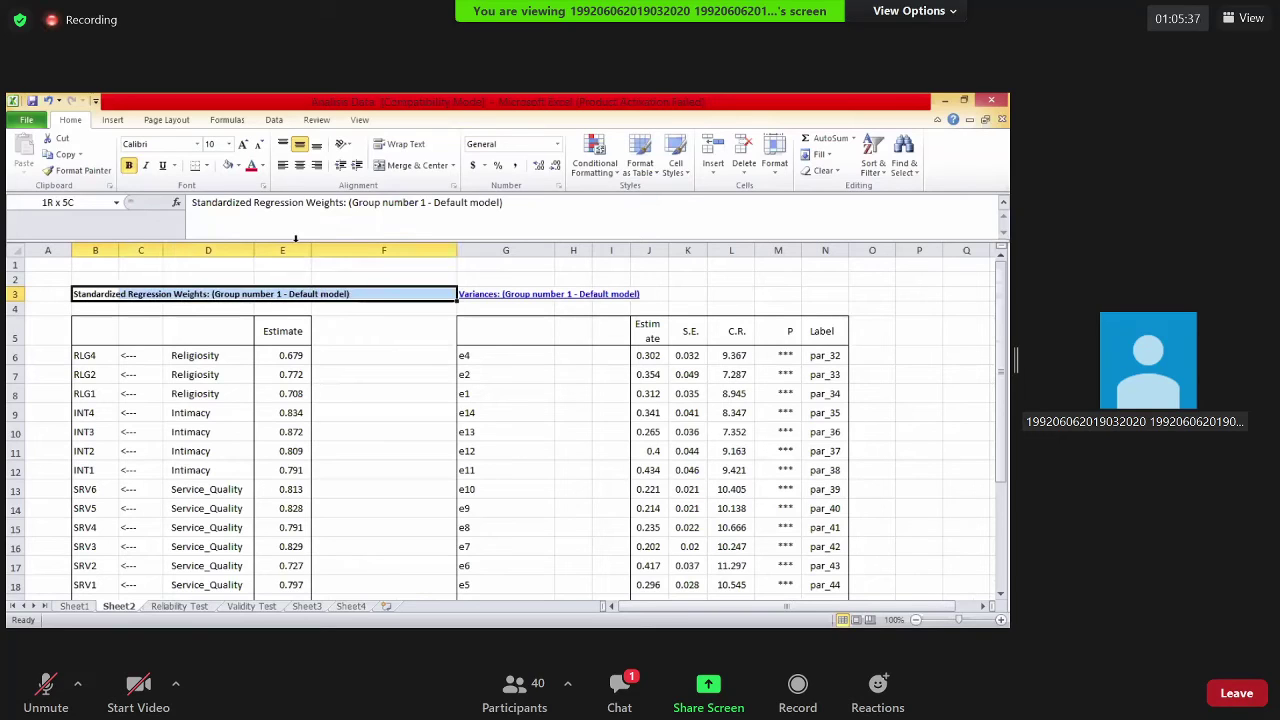
pyautogui.click(236, 273)
pyautogui.click(482, 294)
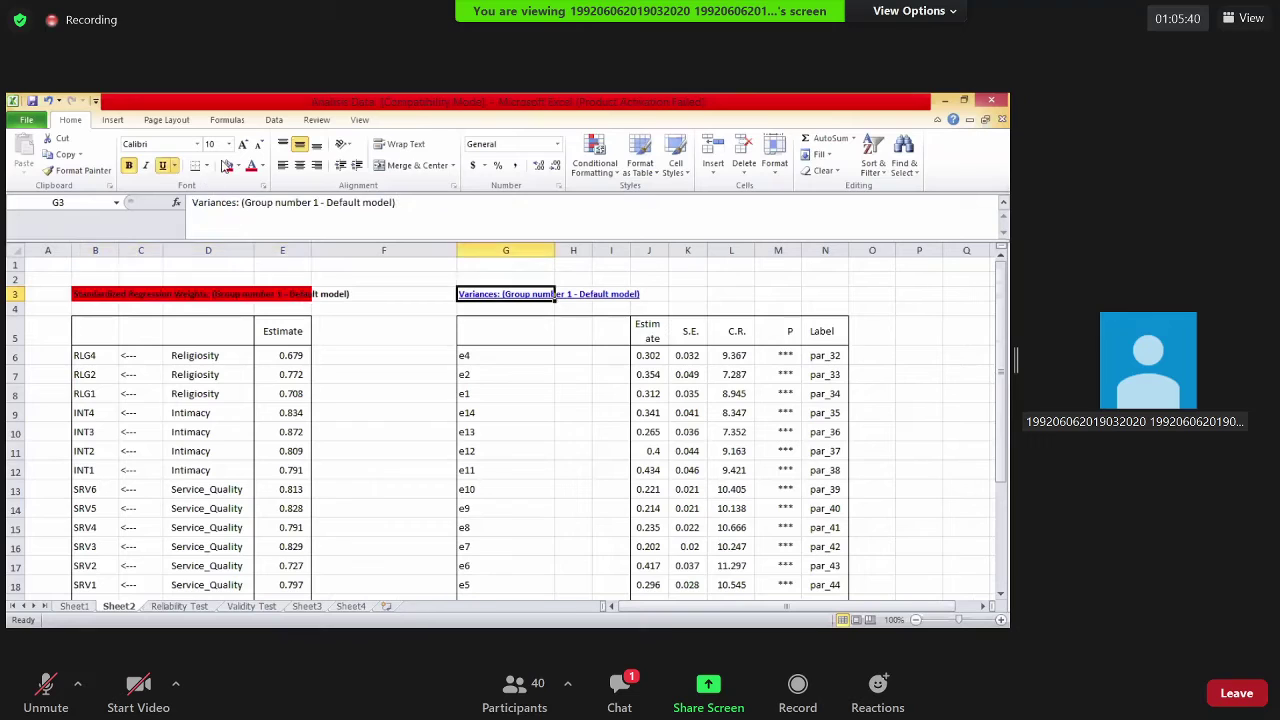
pyautogui.click(228, 165)
pyautogui.moveTo(481, 293); pyautogui.dragTo(615, 294)
pyautogui.press('F4')
pyautogui.click(405, 375)
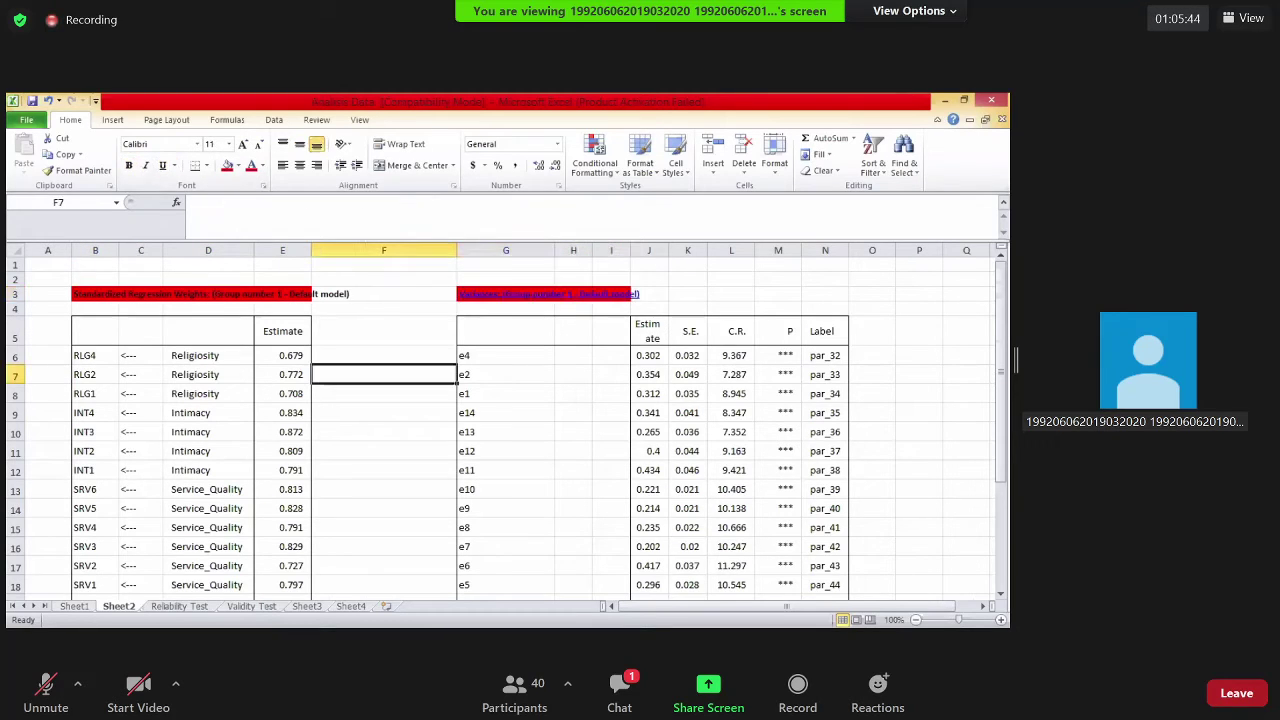
pyautogui.click(399, 340)
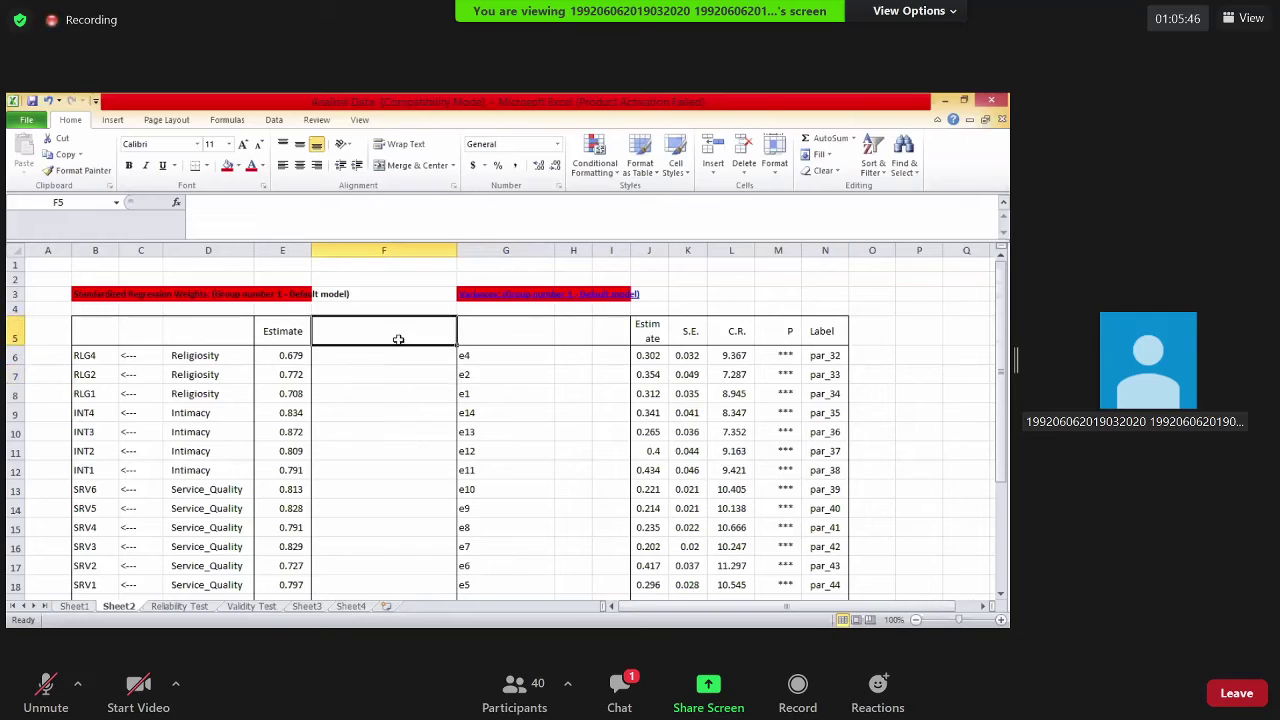
pyautogui.click(390, 294)
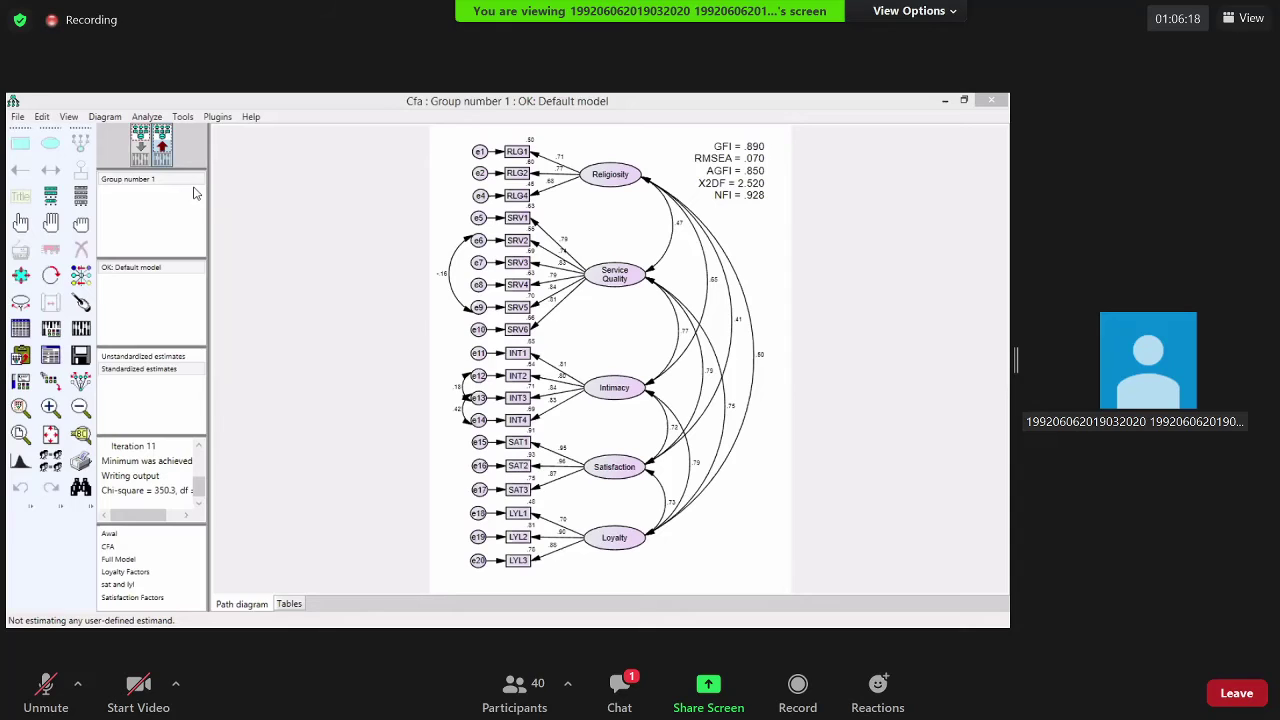
# In Amos, open the CFA text output and display the Correlations table among the scalar estimates
pyautogui.press('F10')
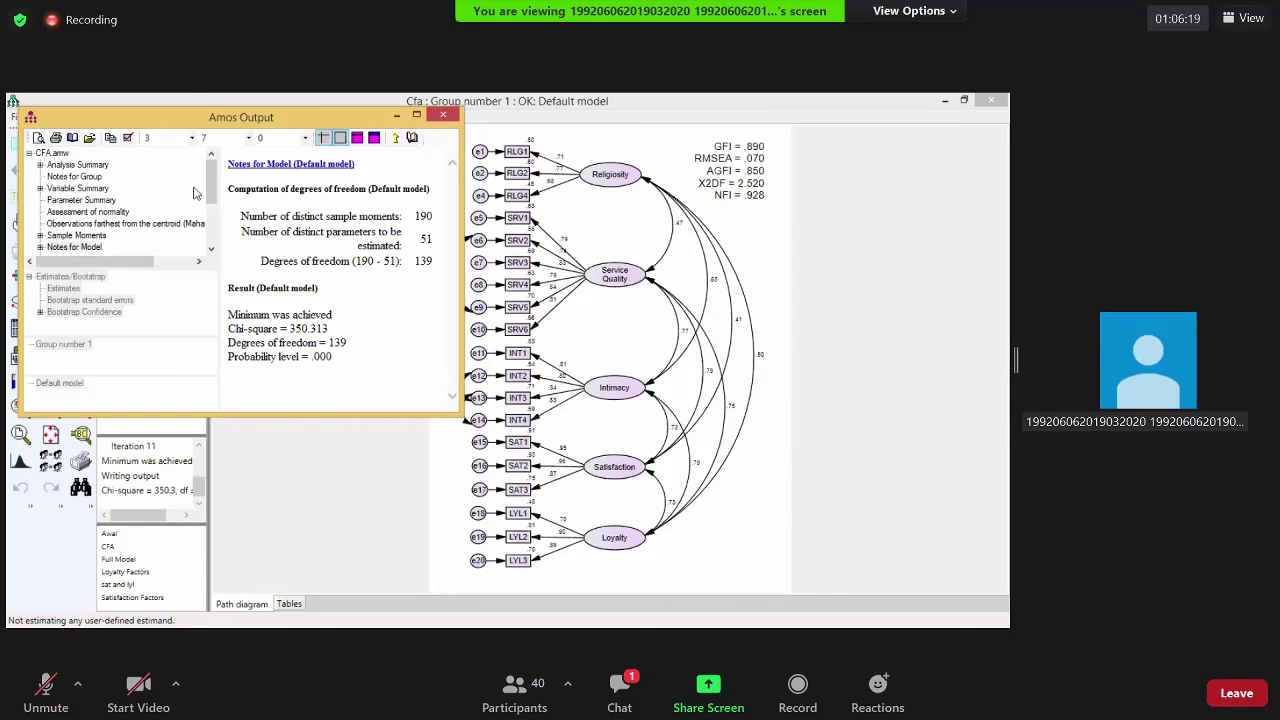
pyautogui.click(23, 240)
pyautogui.click(34, 252)
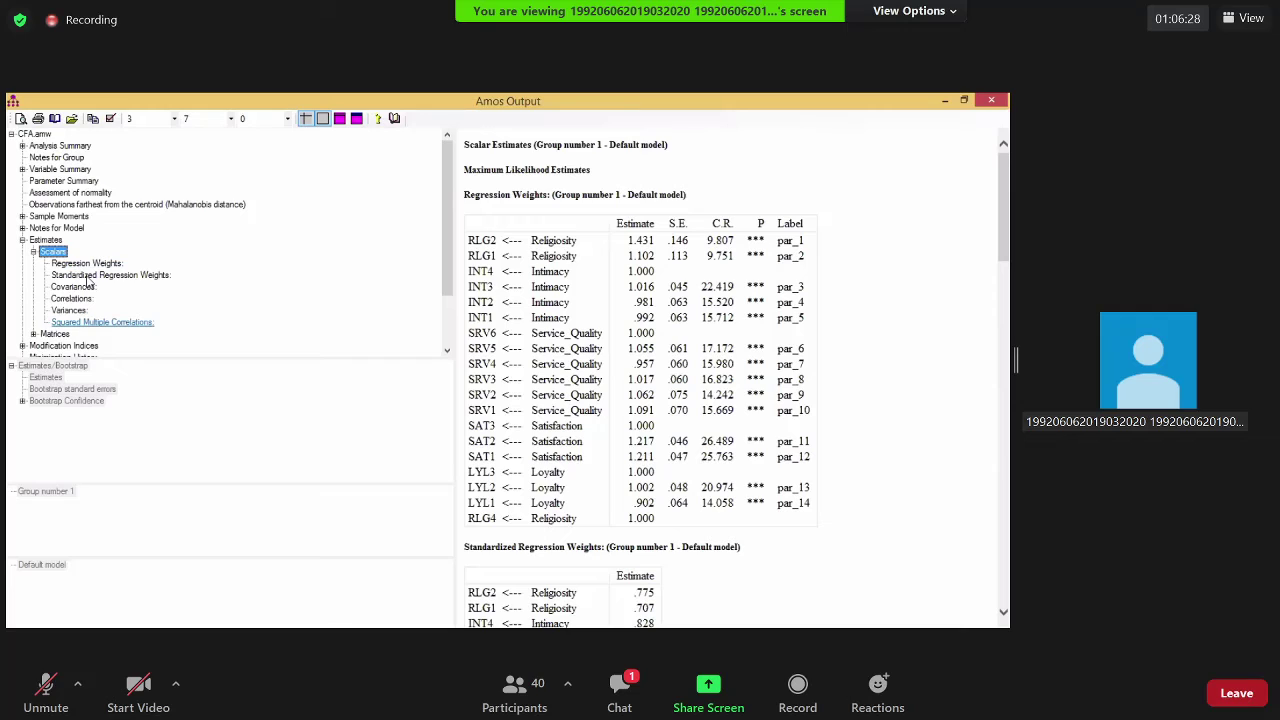
pyautogui.click(72, 298)
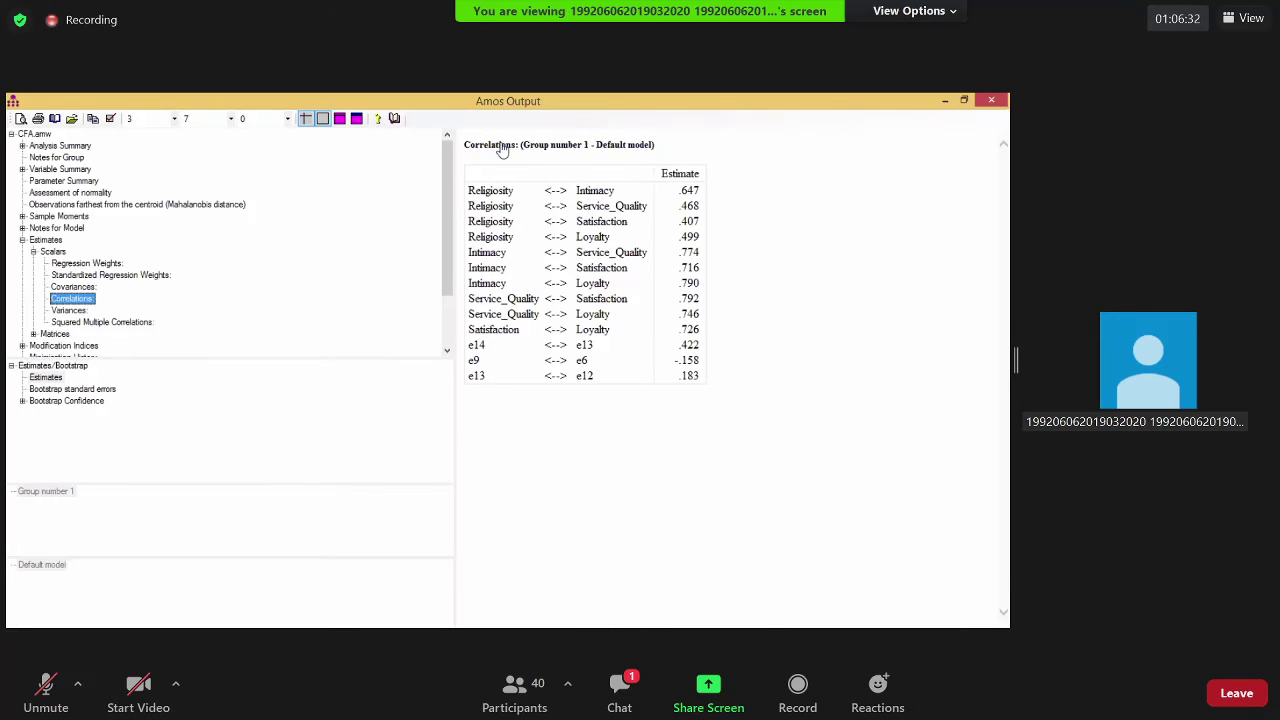
# View the help notes explaining the Correlations estimates and the Variances estimates for the default model
pyautogui.click(504, 147)
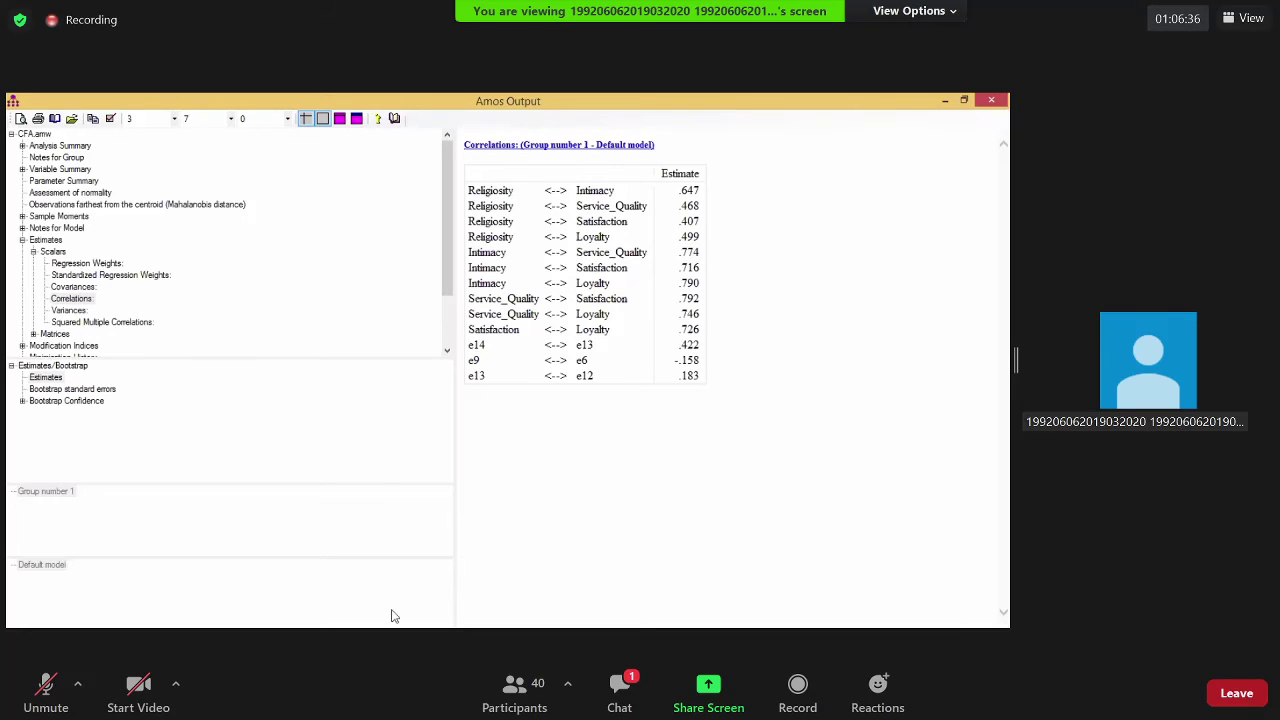
pyautogui.click(630, 146)
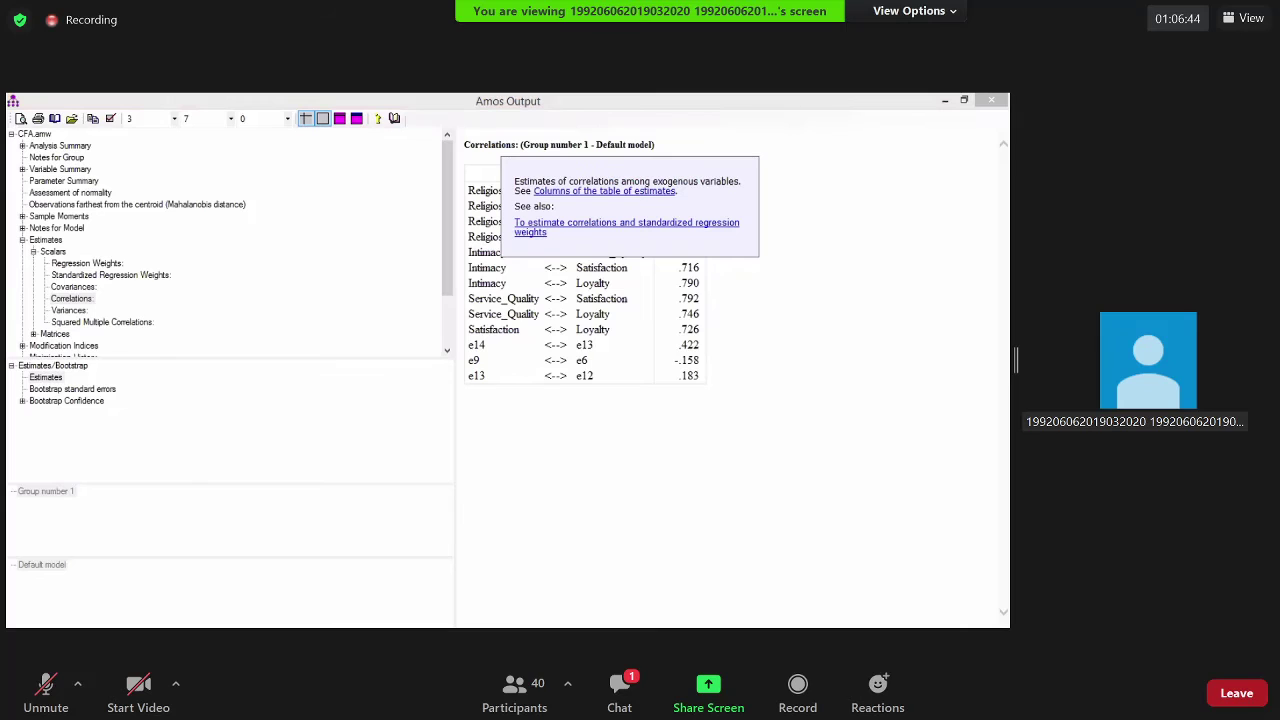
pyautogui.click(69, 310)
pyautogui.click(715, 345)
pyautogui.click(614, 146)
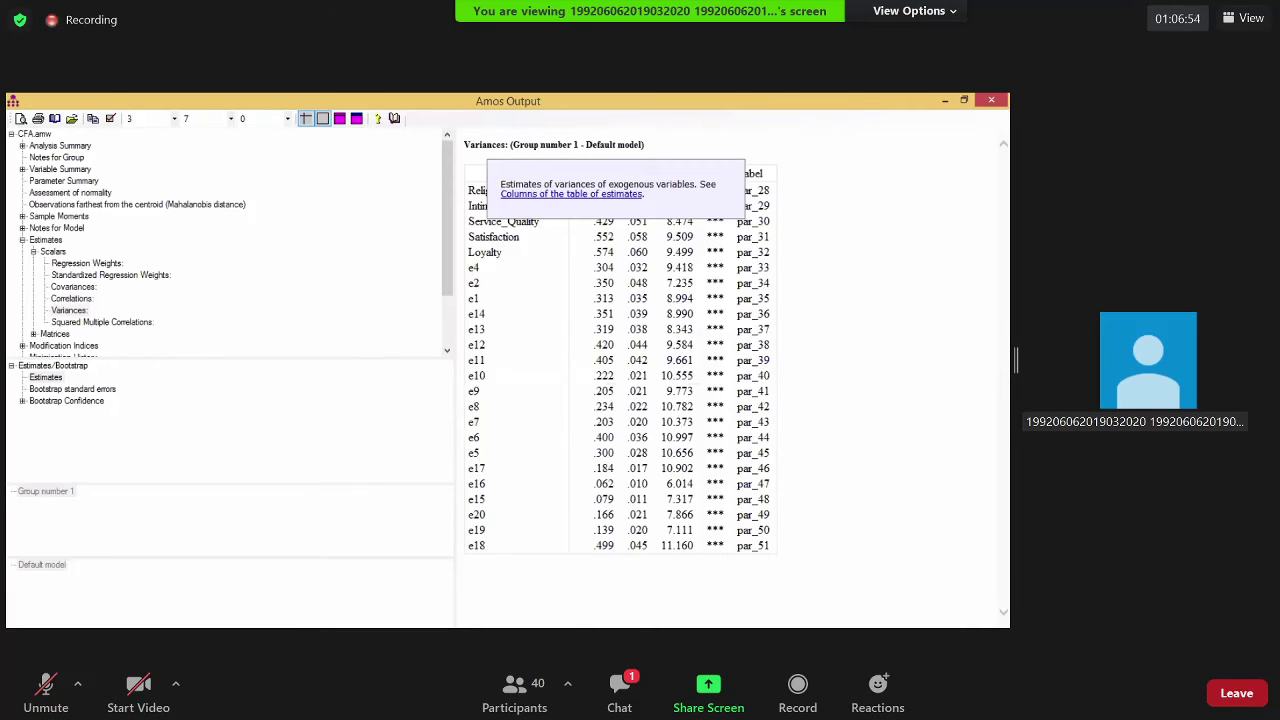
# Display the Standardized Regression Weights table and view the help note explaining its estimates
pyautogui.click(111, 275)
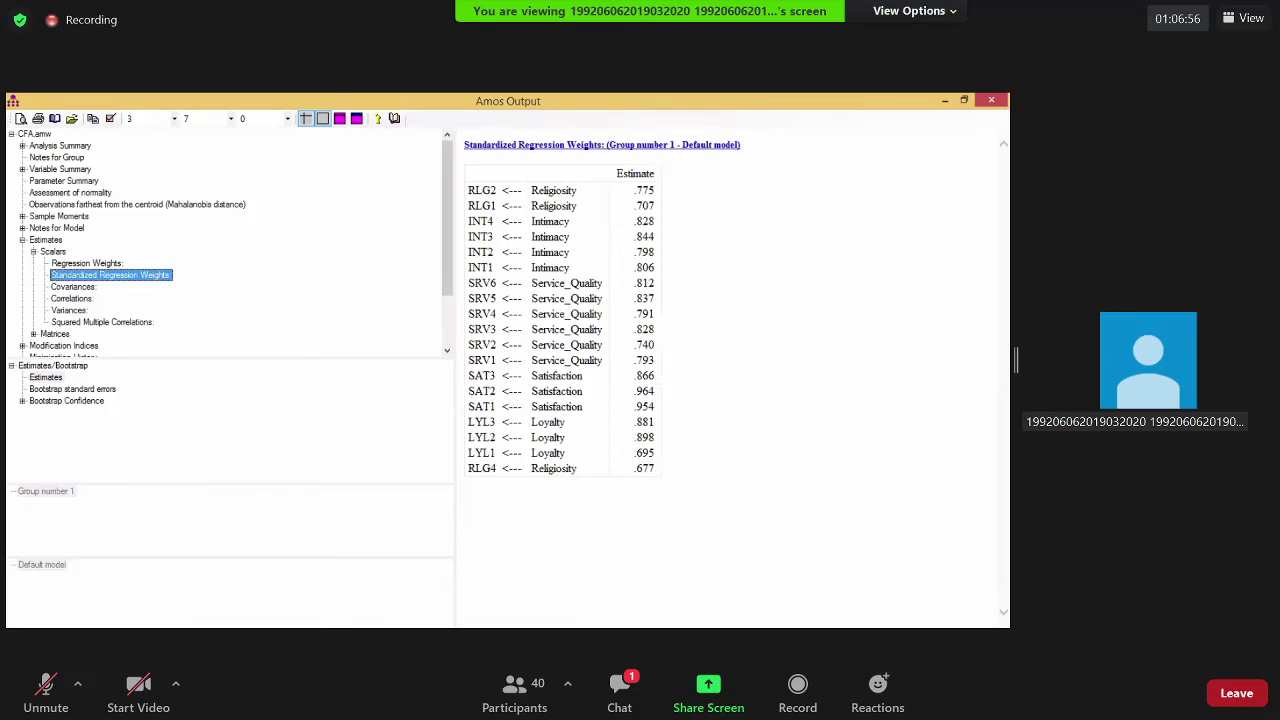
pyautogui.click(727, 308)
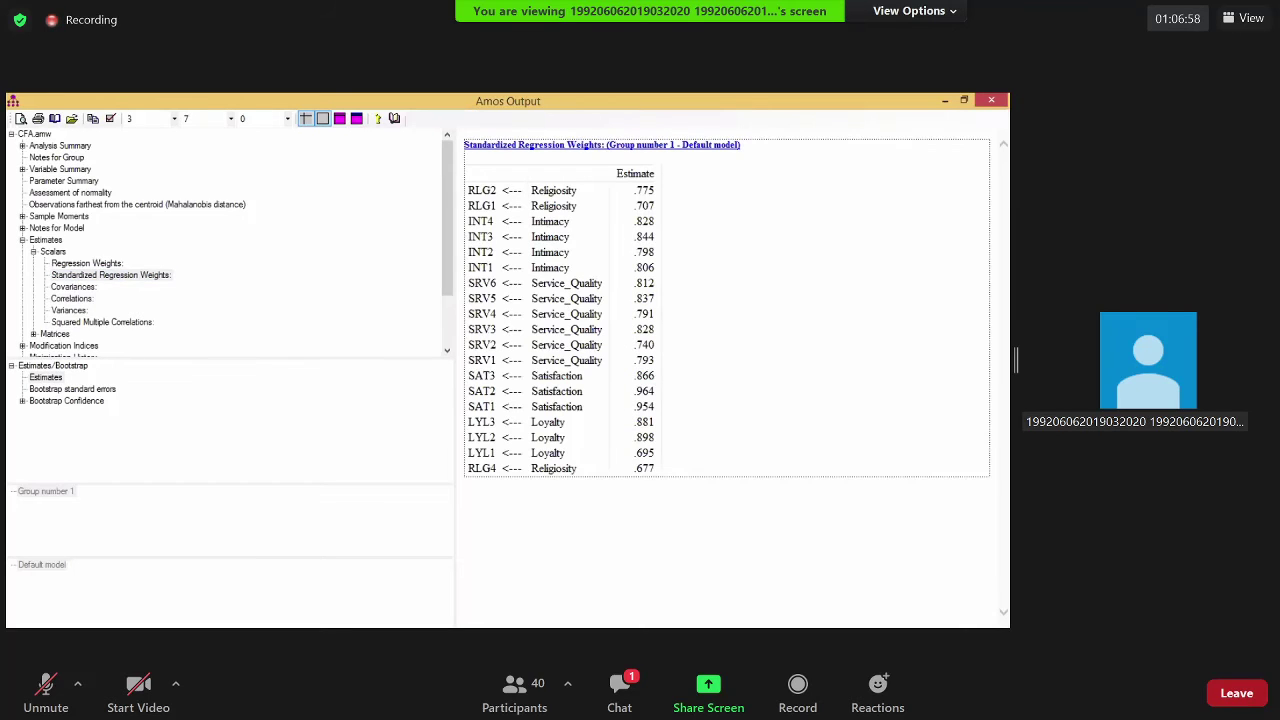
pyautogui.click(602, 145)
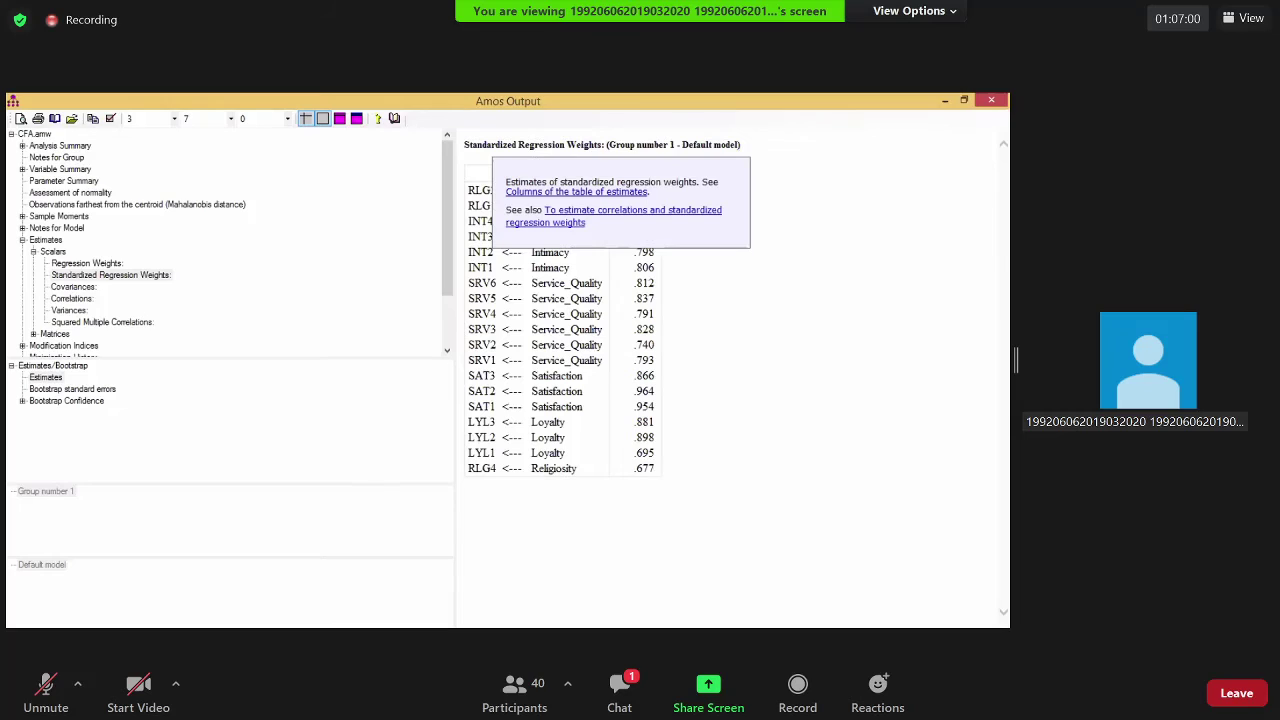
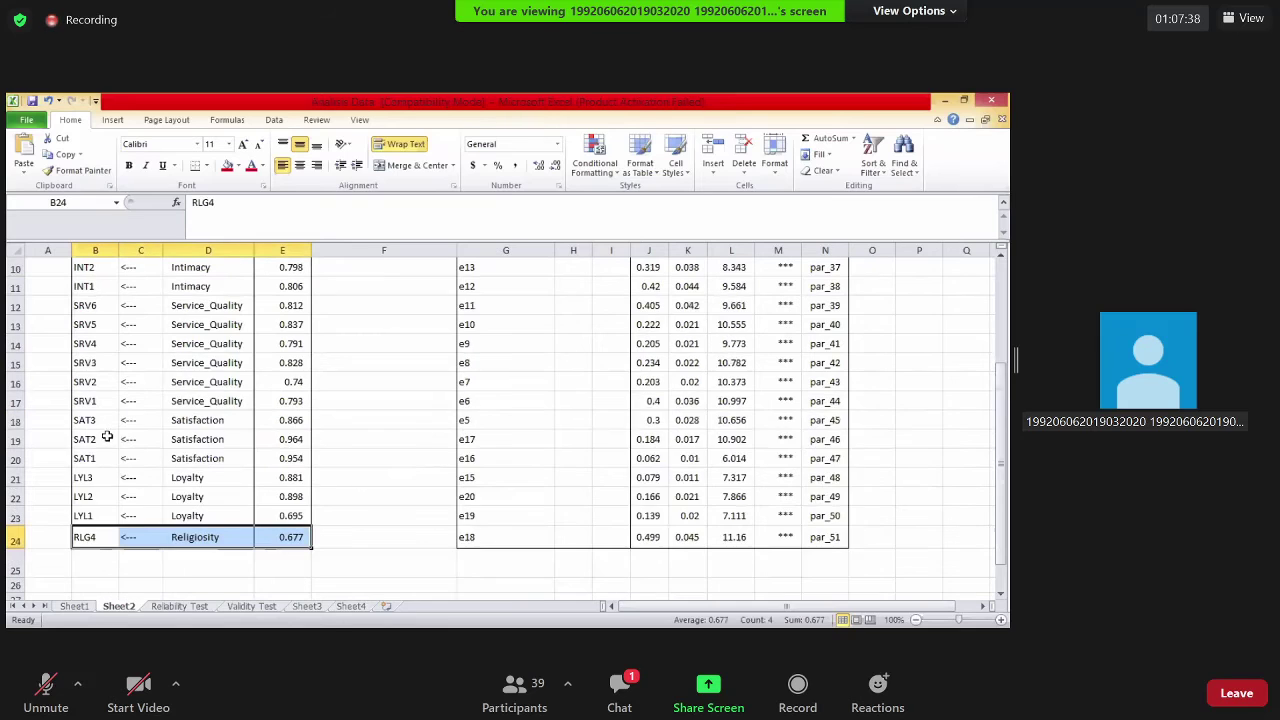
# Cut the RLG4 row (B24:E24) of the Standardized Regression Weights table and paste it at B26
pyautogui.moveTo(110, 423); pyautogui.dragTo(283, 423)
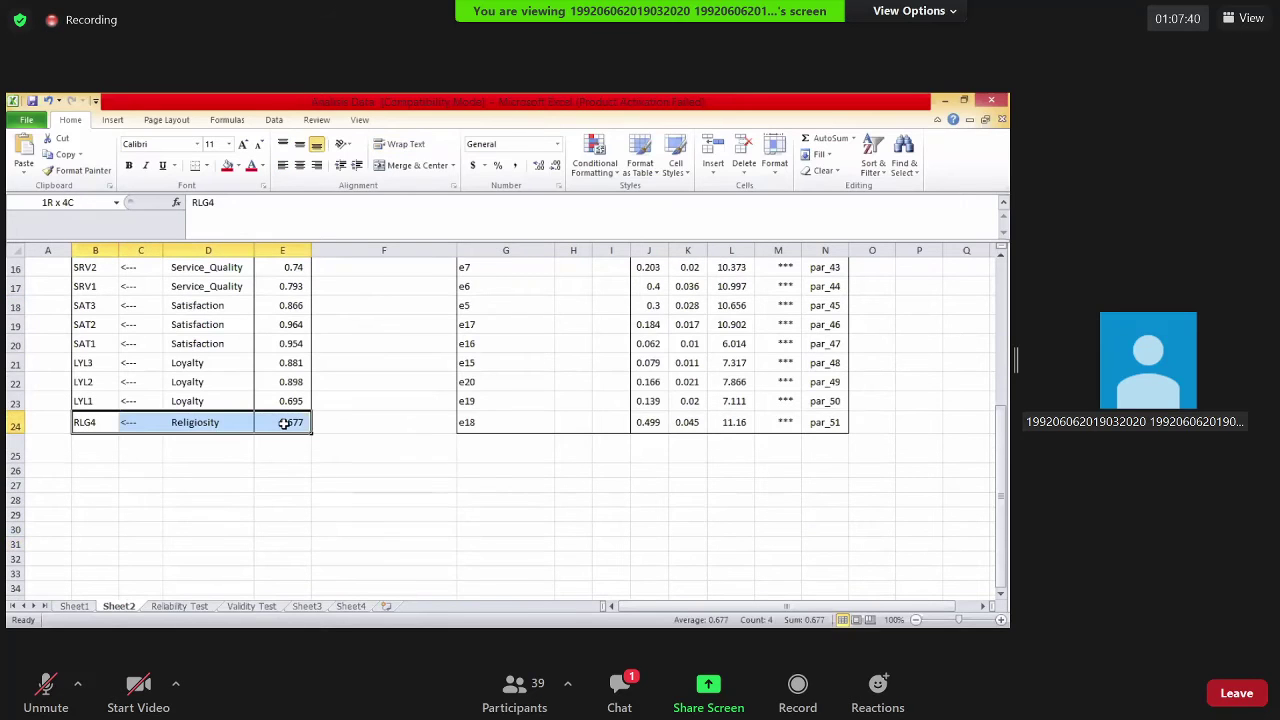
pyautogui.rightClick(287, 428)
pyautogui.click(318, 175)
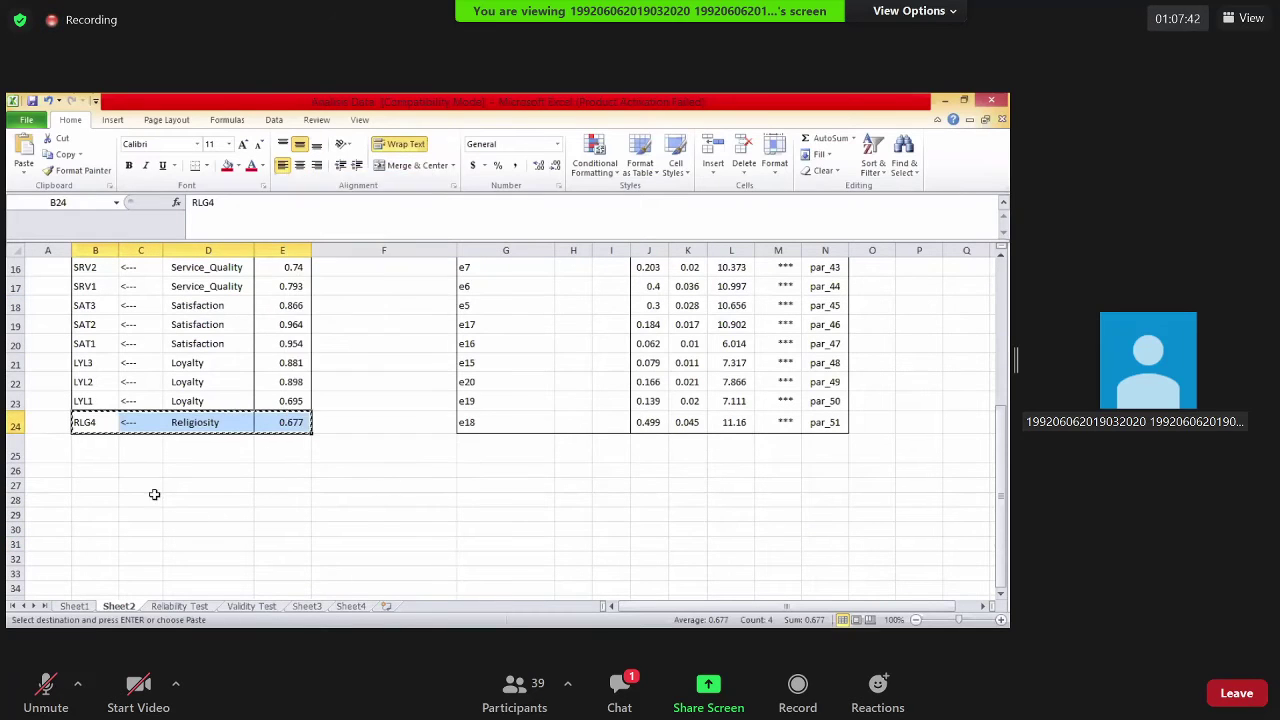
pyautogui.click(90, 472)
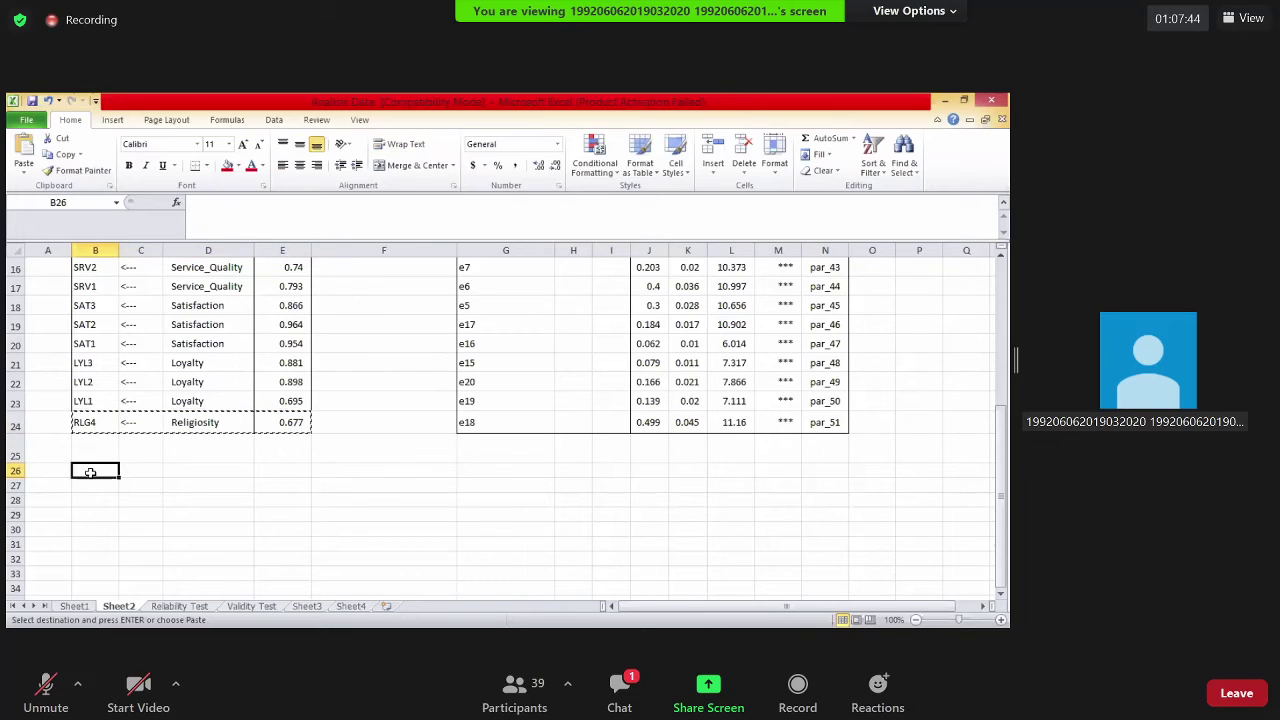
pyautogui.hotkey('ctrl', 'v')
# Insert a blank row above the RLG2 entry at row 6
pyautogui.scroll(5, 200, 420)
pyautogui.moveTo(74, 355); pyautogui.dragTo(266, 355)
pyautogui.click(14, 356)
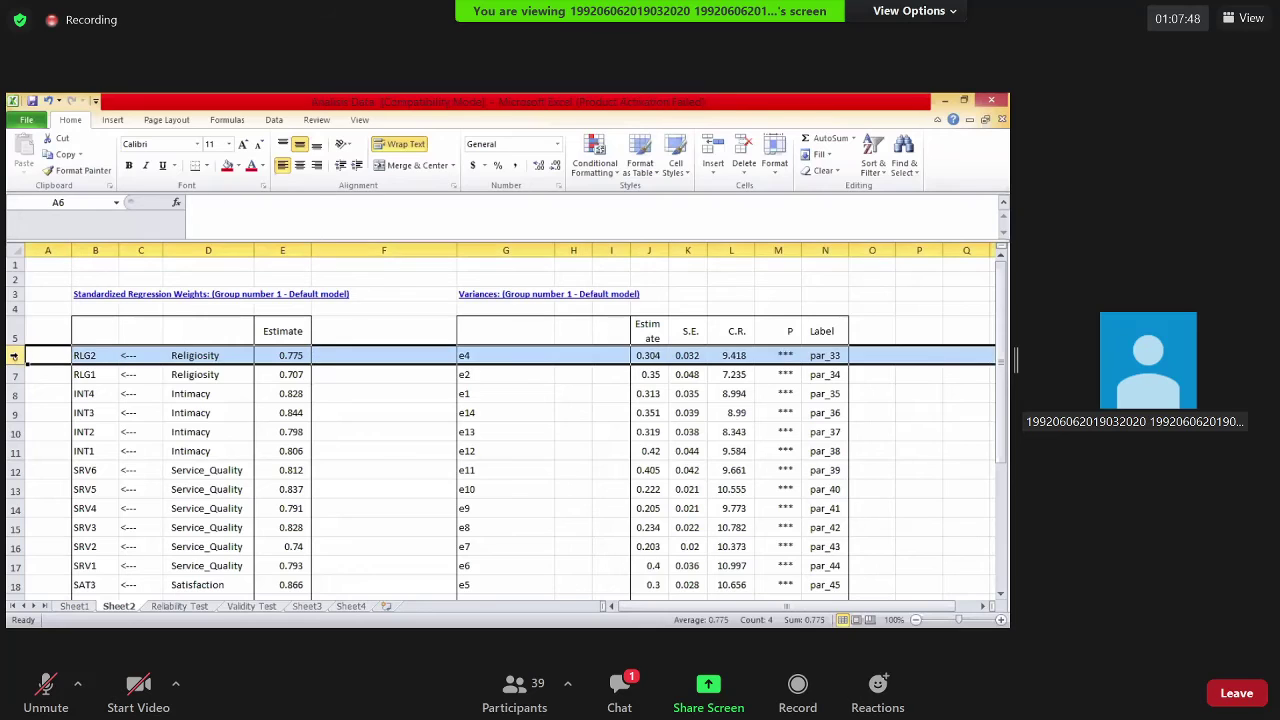
pyautogui.rightClick(14, 356)
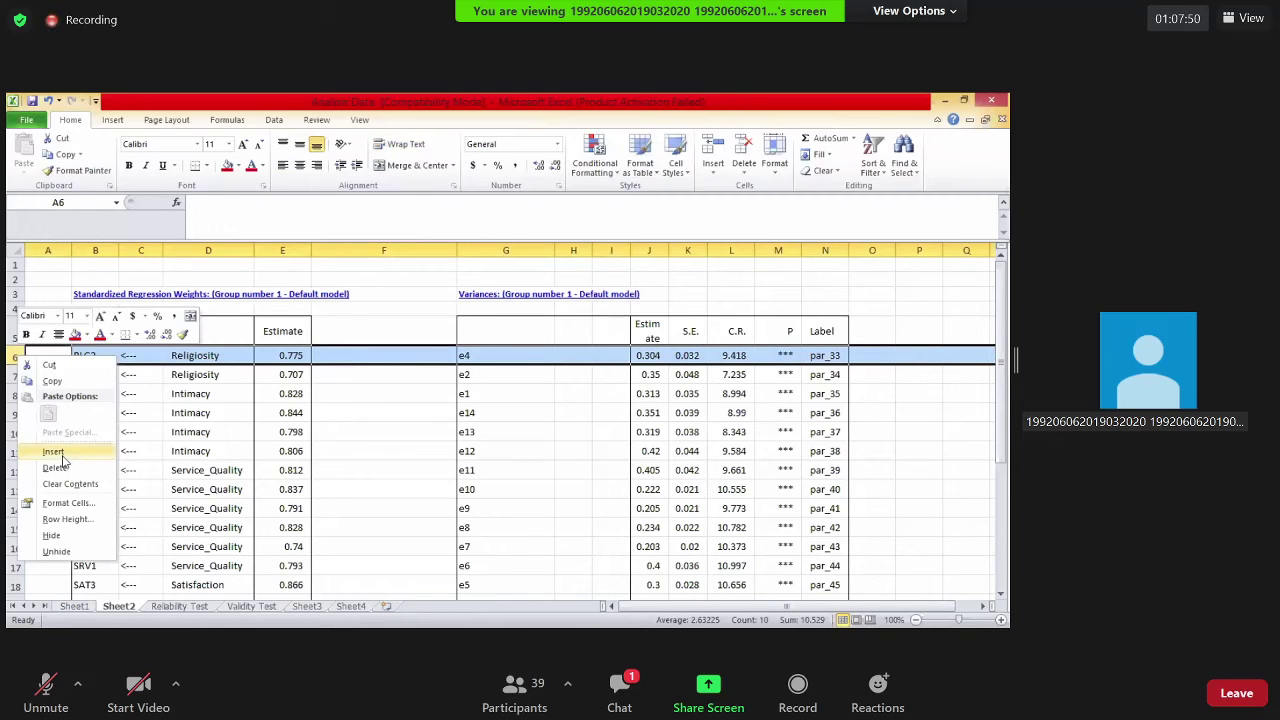
pyautogui.click(58, 454)
# Delete the empty cells G6:N6 in the Variances table, shifting the cells below up
pyautogui.moveTo(509, 351); pyautogui.dragTo(830, 351)
pyautogui.rightClick(830, 351)
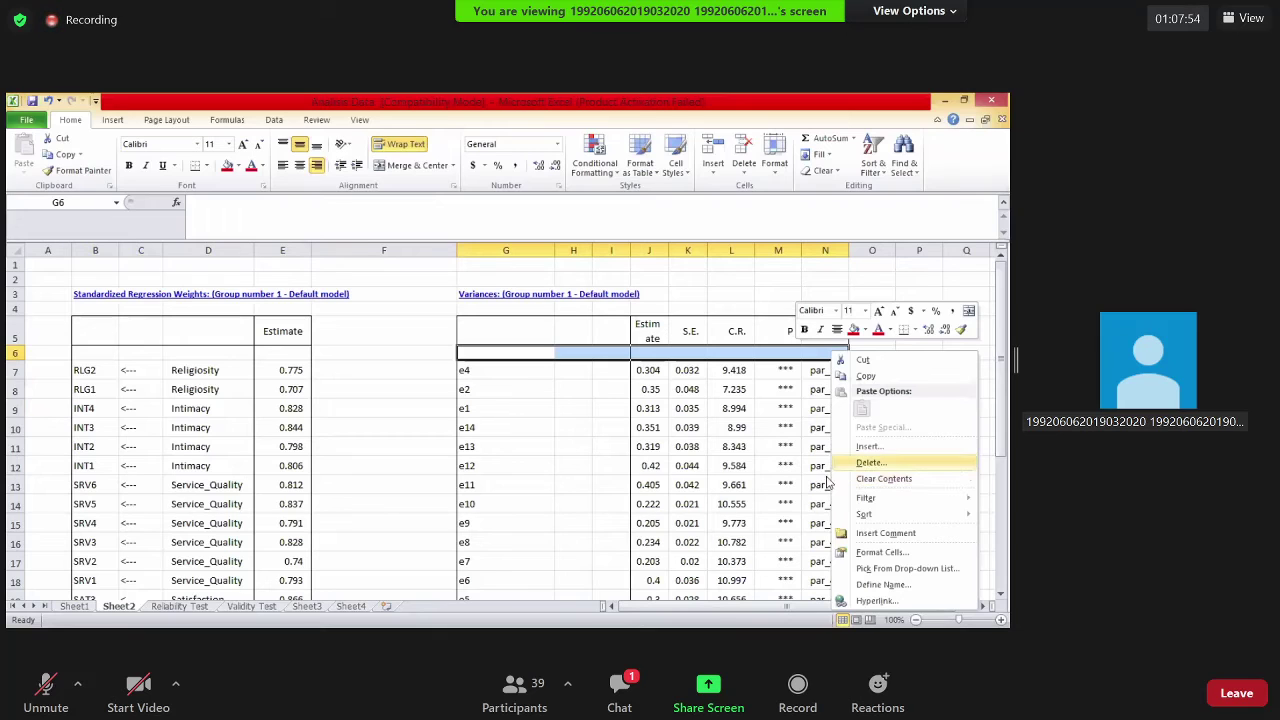
pyautogui.click(870, 463)
pyautogui.click(837, 506)
pyautogui.click(590, 467)
# Cut the RLG4 row from B27:E27 and paste it into the blank row at B6
pyautogui.scroll(-7, 213, 442)
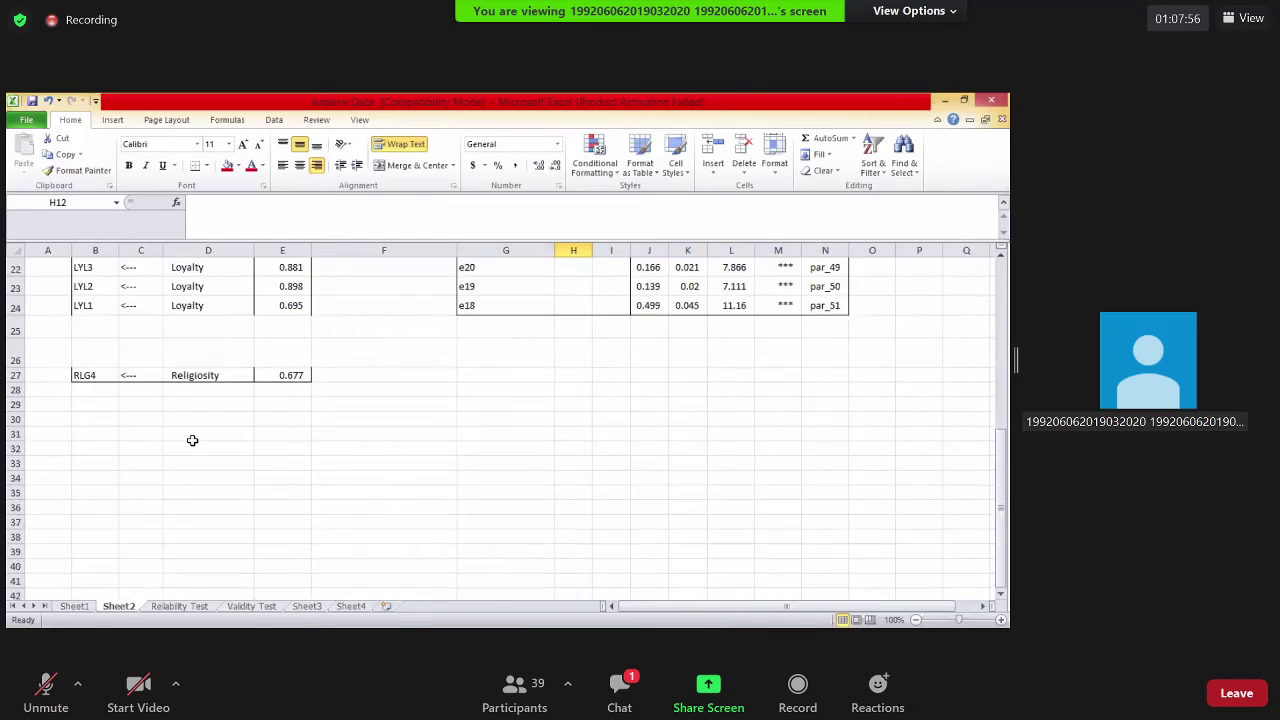
pyautogui.scroll(2, 213, 441)
pyautogui.moveTo(94, 489); pyautogui.dragTo(300, 490)
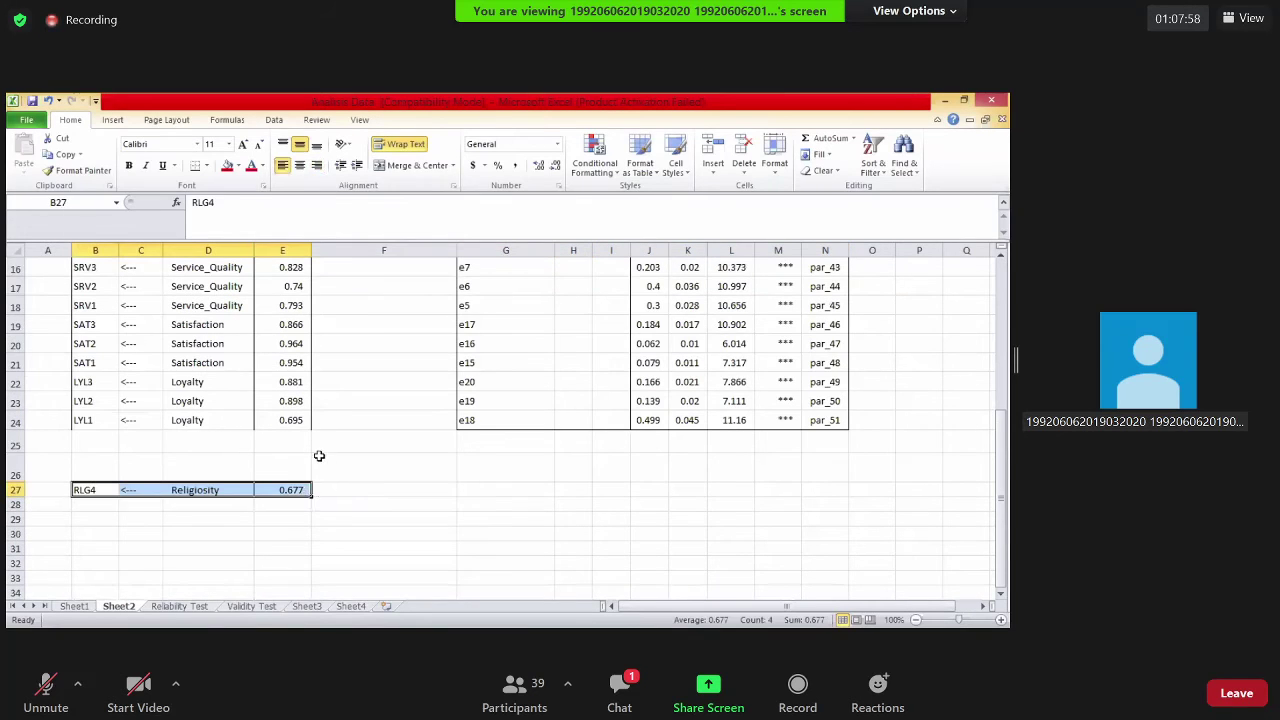
pyautogui.rightClick(286, 489)
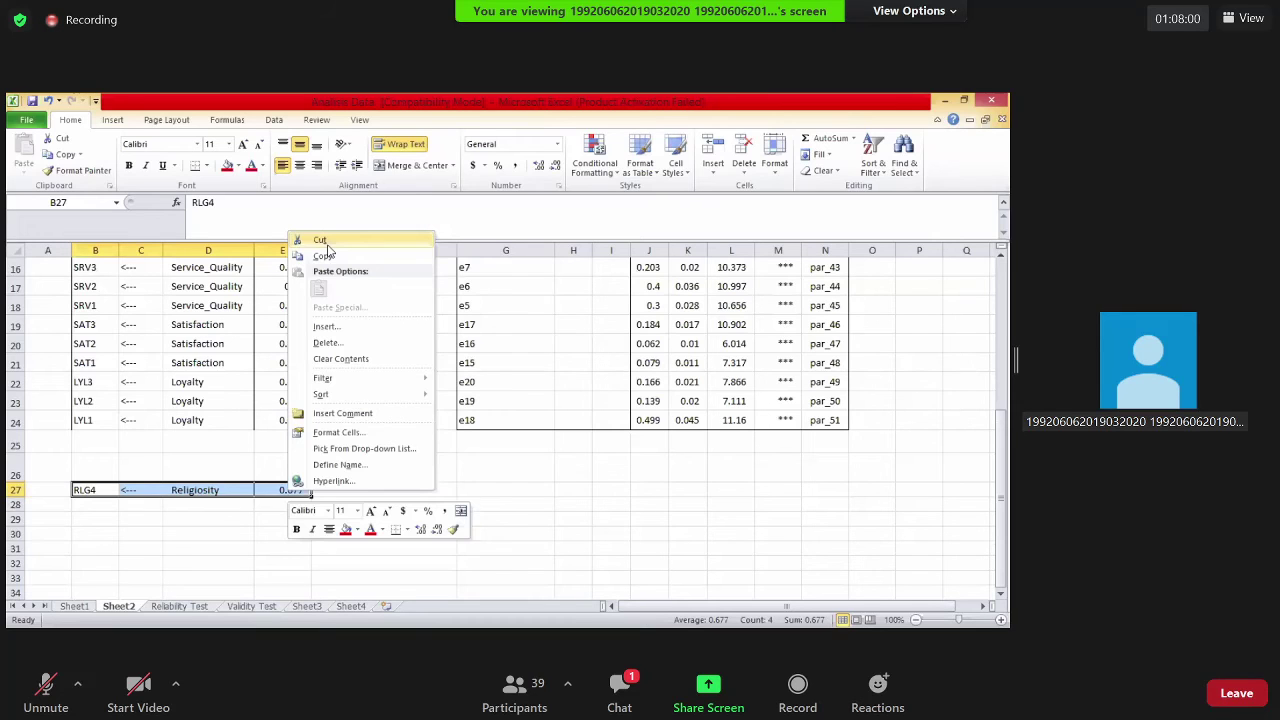
pyautogui.click(318, 240)
pyautogui.scroll(5, 90, 349)
pyautogui.click(90, 349)
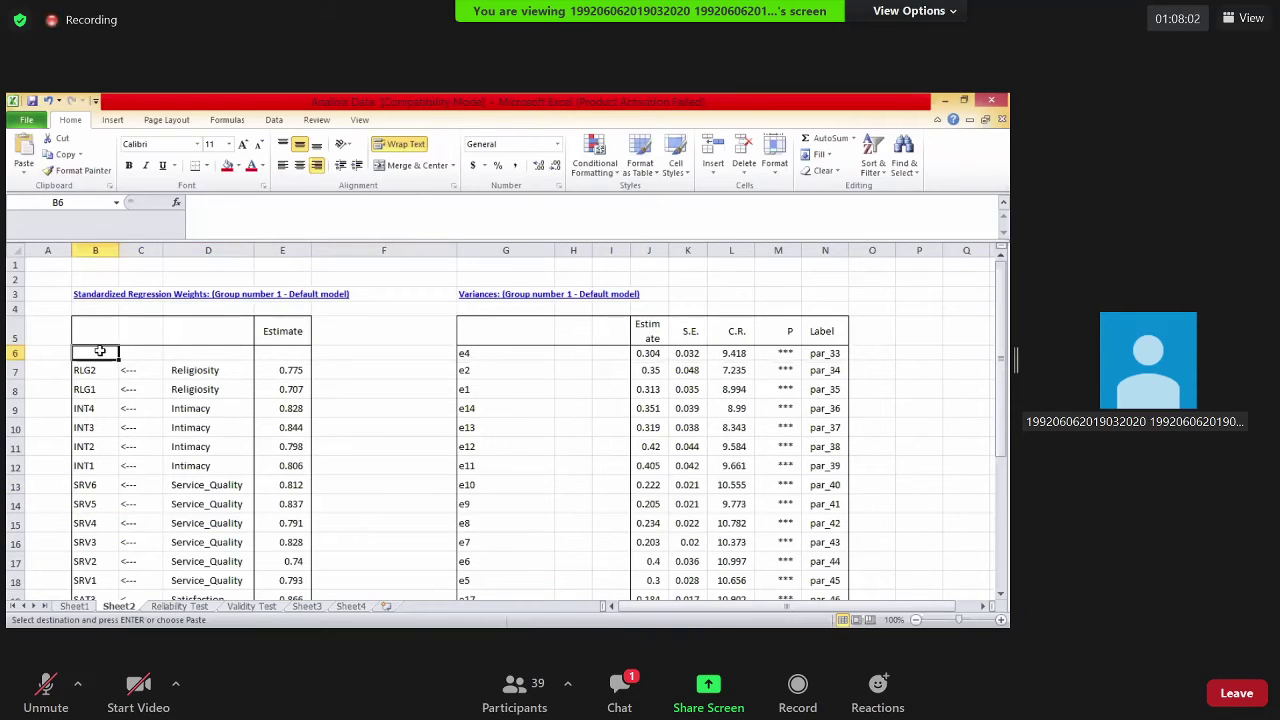
pyautogui.hotkey('ctrl', 'v')
# Format the borders of the RLG4 row (B6:E6) so that only the top and side lines remain
pyautogui.moveTo(95, 352); pyautogui.dragTo(274, 350)
pyautogui.rightClick(276, 350)
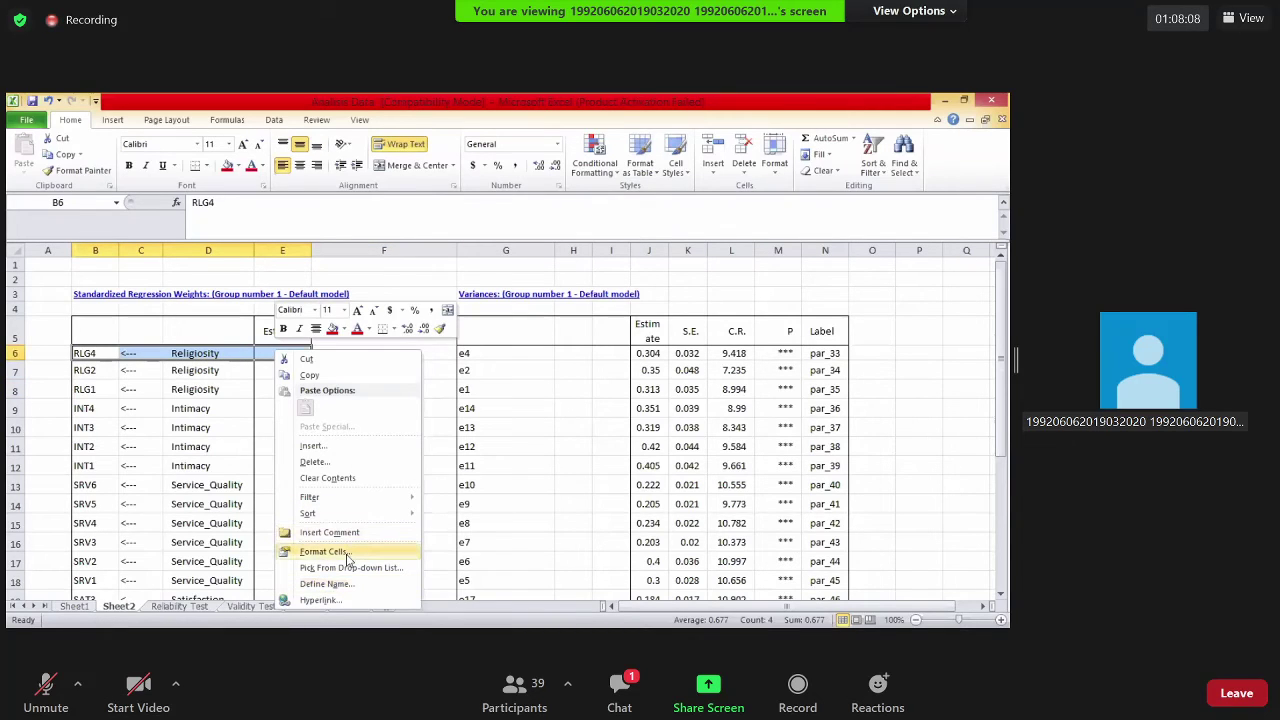
pyautogui.click(530, 330)
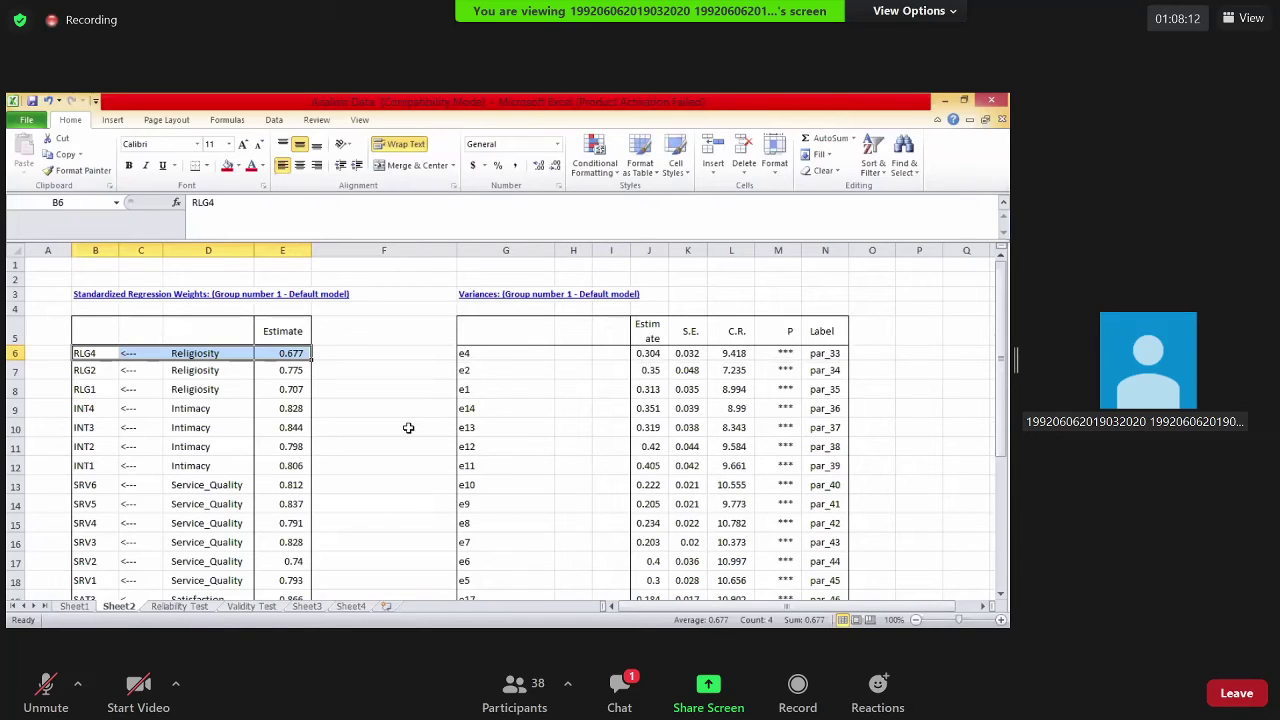
pyautogui.hotkey('ctrl', '1')
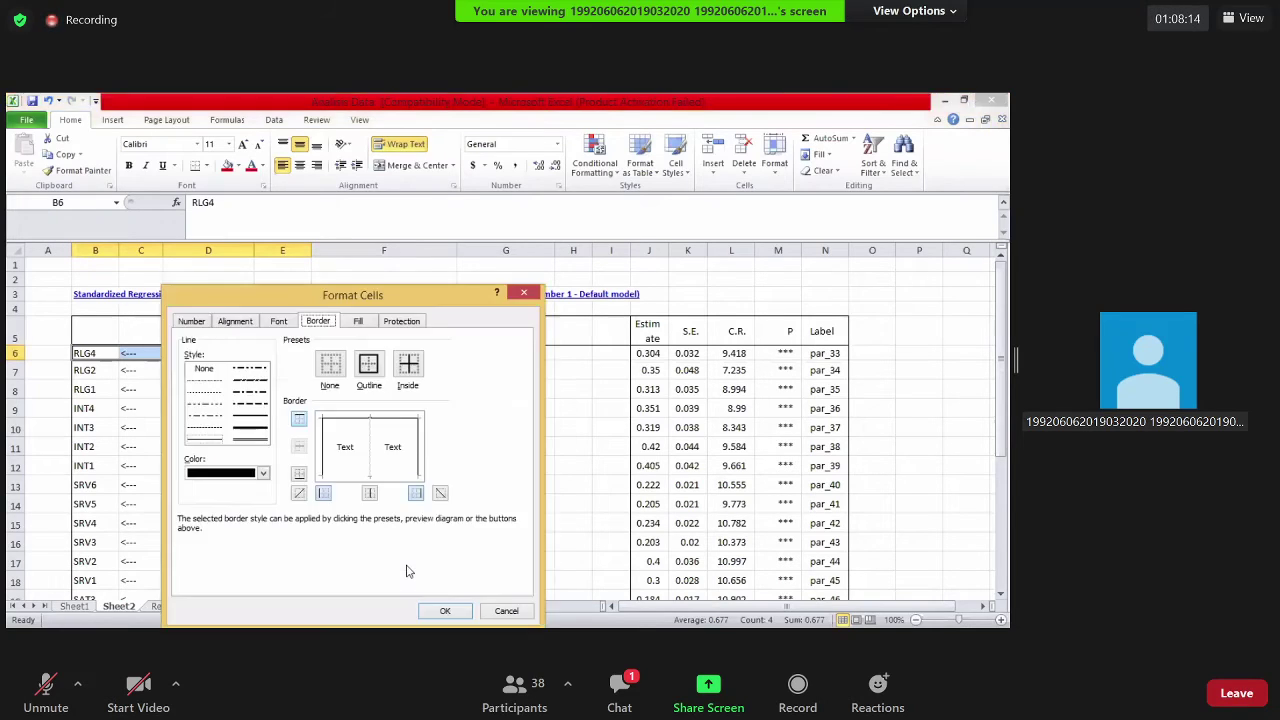
pyautogui.click(444, 616)
pyautogui.click(411, 336)
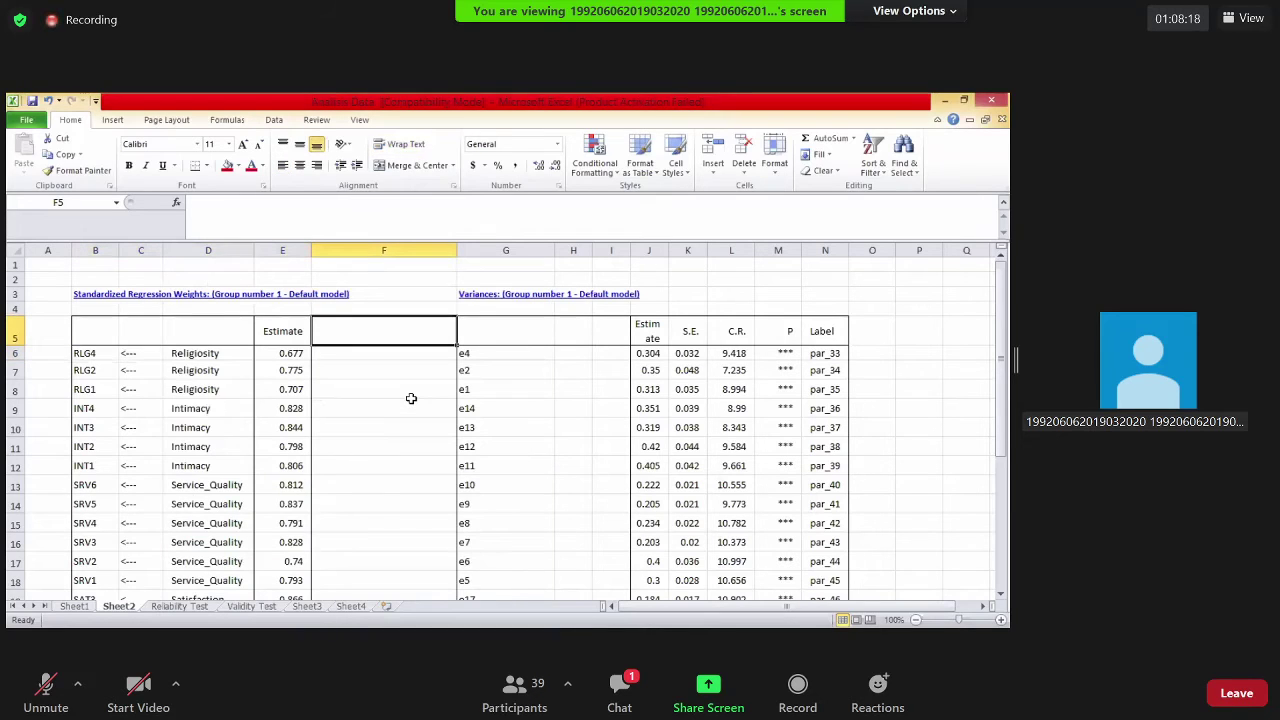
pyautogui.click(384, 295)
pyautogui.moveTo(95, 354); pyautogui.dragTo(145, 354)
pyautogui.click(14, 353)
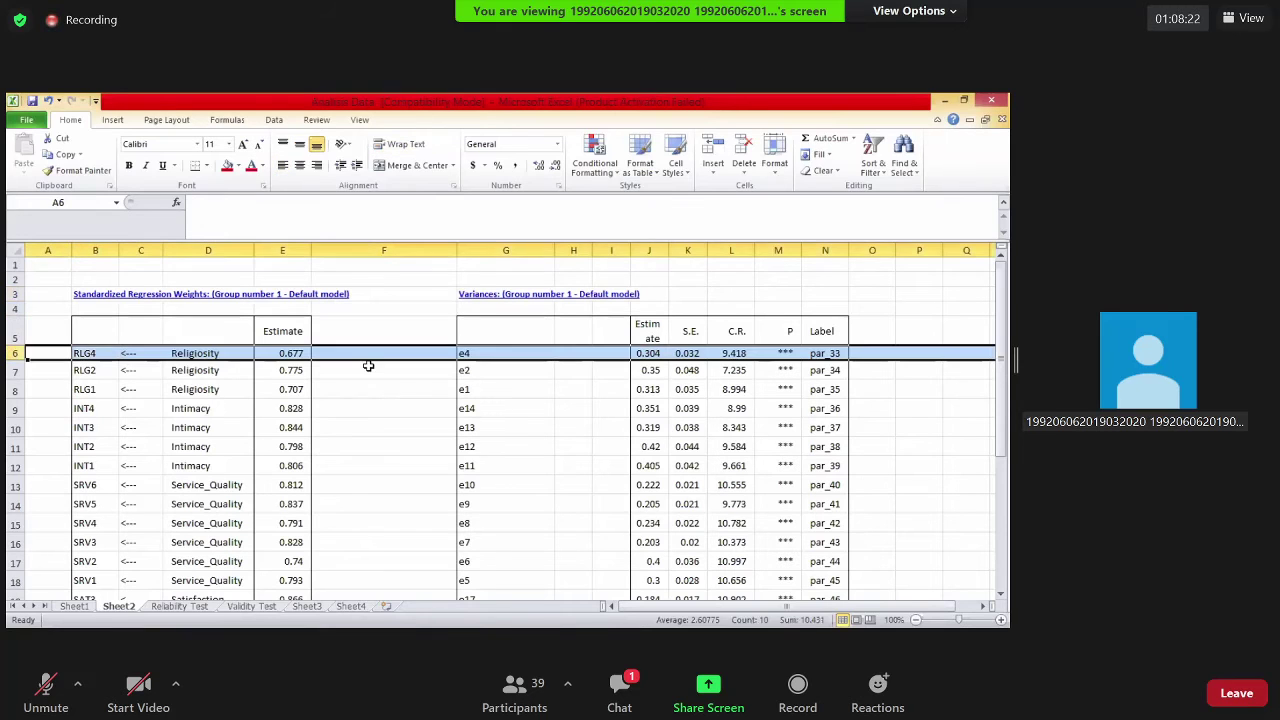
pyautogui.click(383, 390)
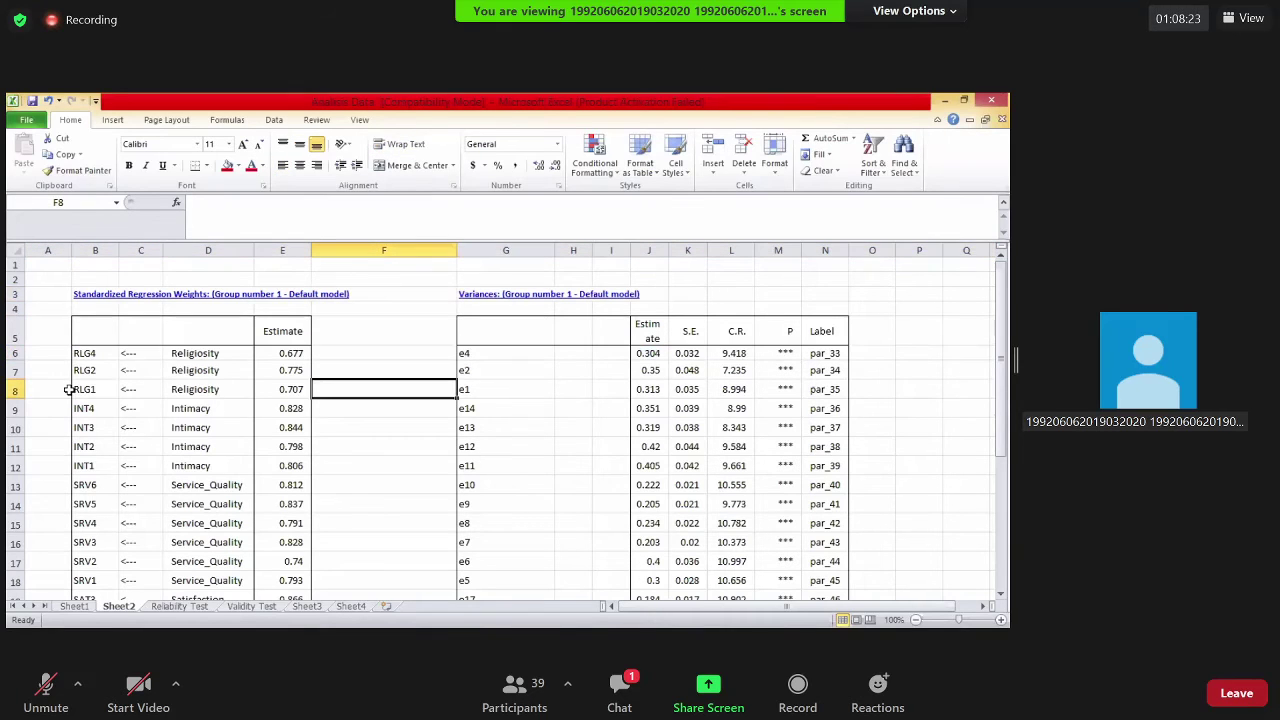
# Fill the RLG1 label (B8) and its matching error term e1 (G8) with red
pyautogui.click(15, 389)
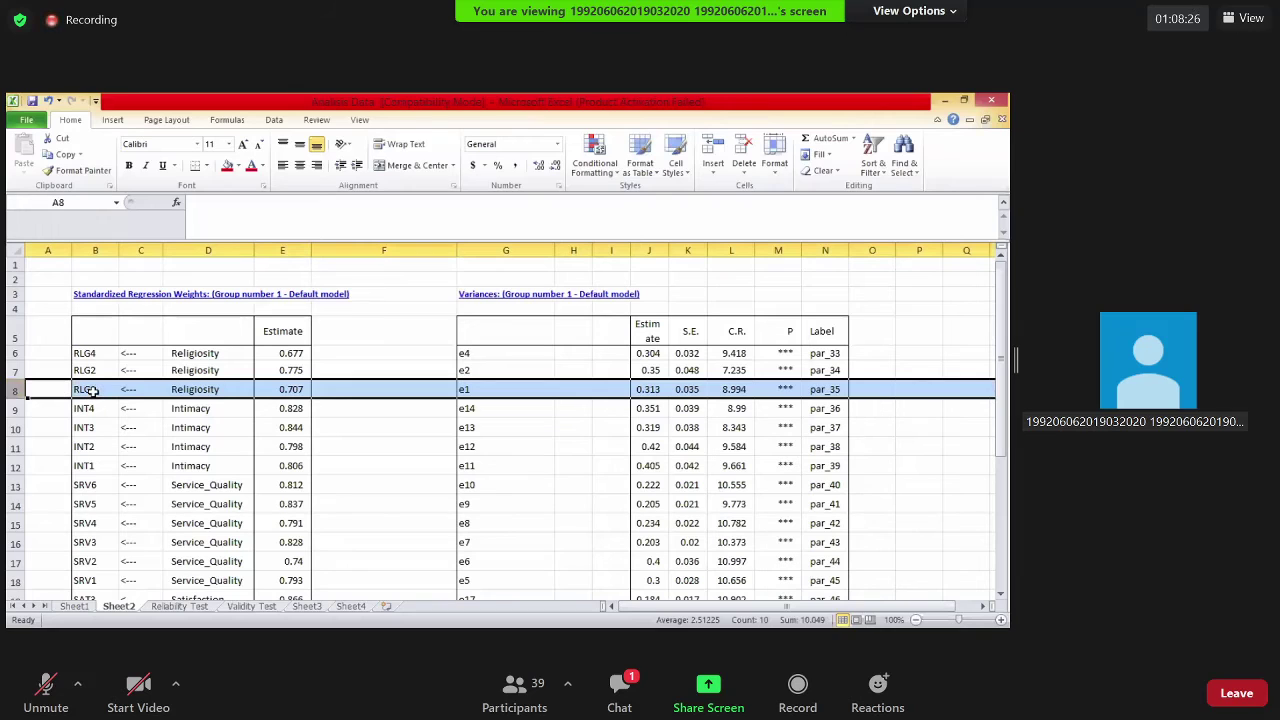
pyautogui.click(92, 391)
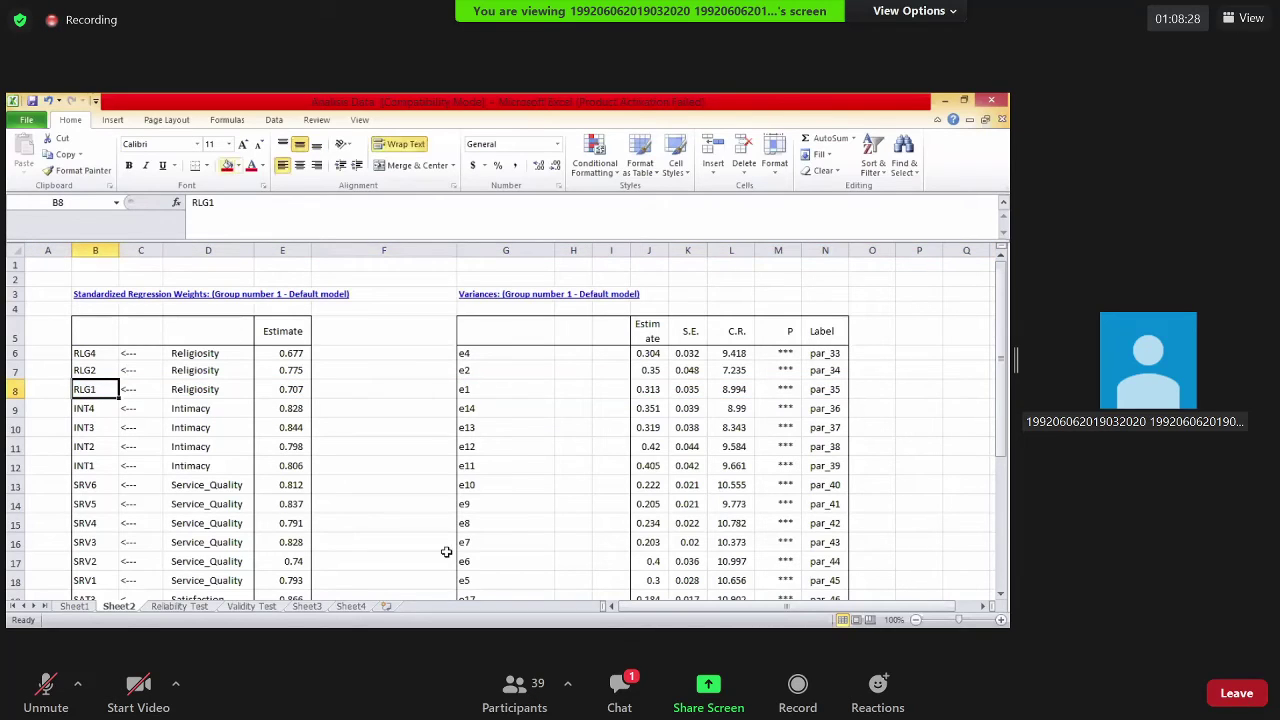
pyautogui.click(227, 165)
pyautogui.click(448, 410)
pyautogui.click(470, 391)
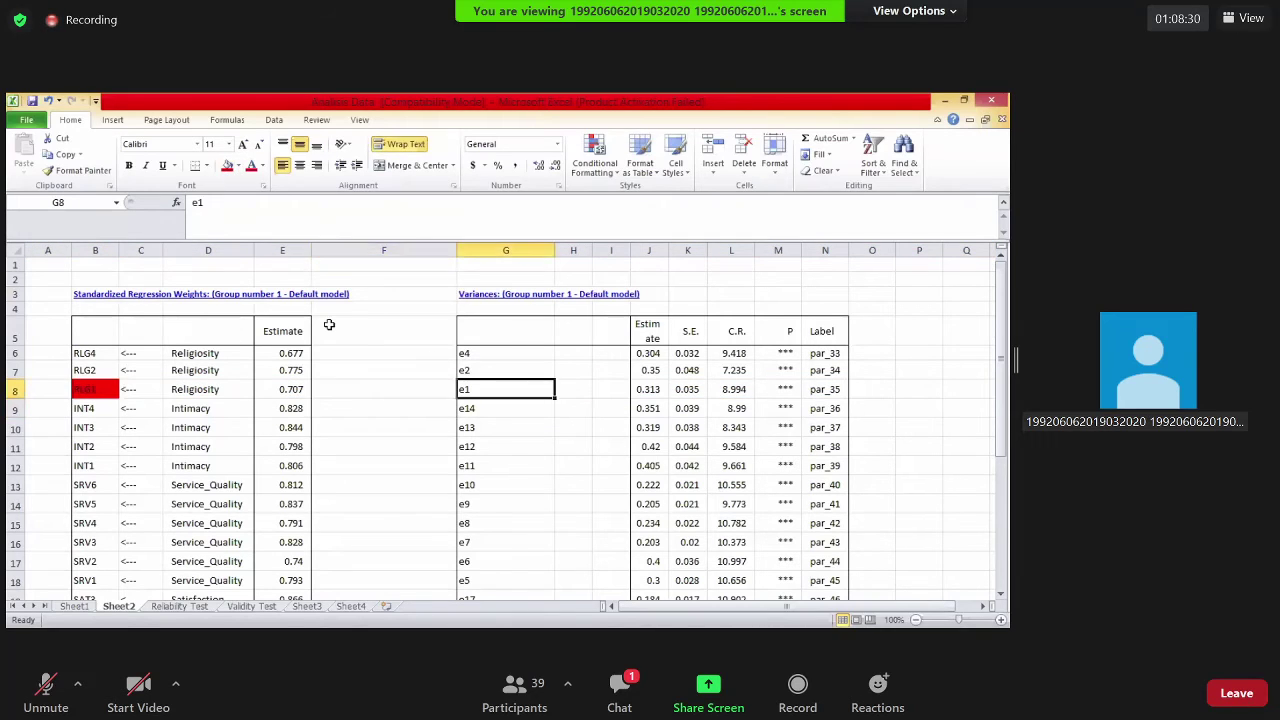
pyautogui.press('F4')
pyautogui.click(470, 511)
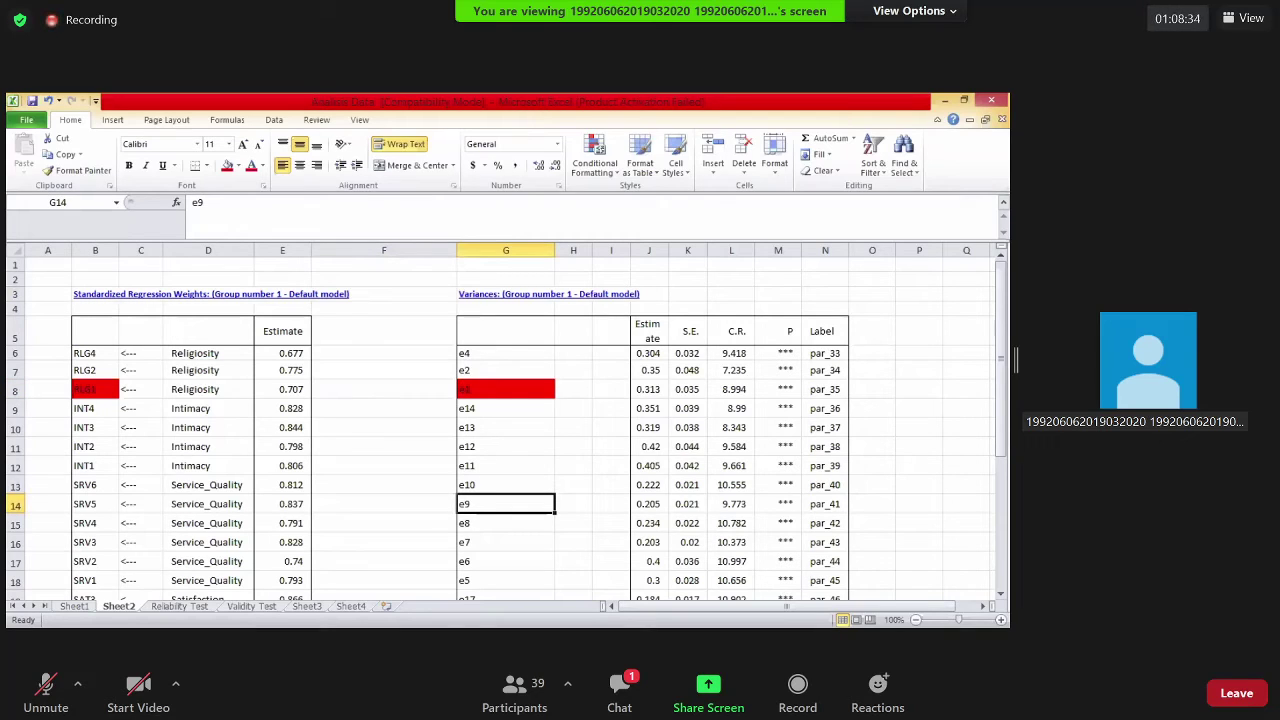
pyautogui.hotkey('alt', 'Tab')
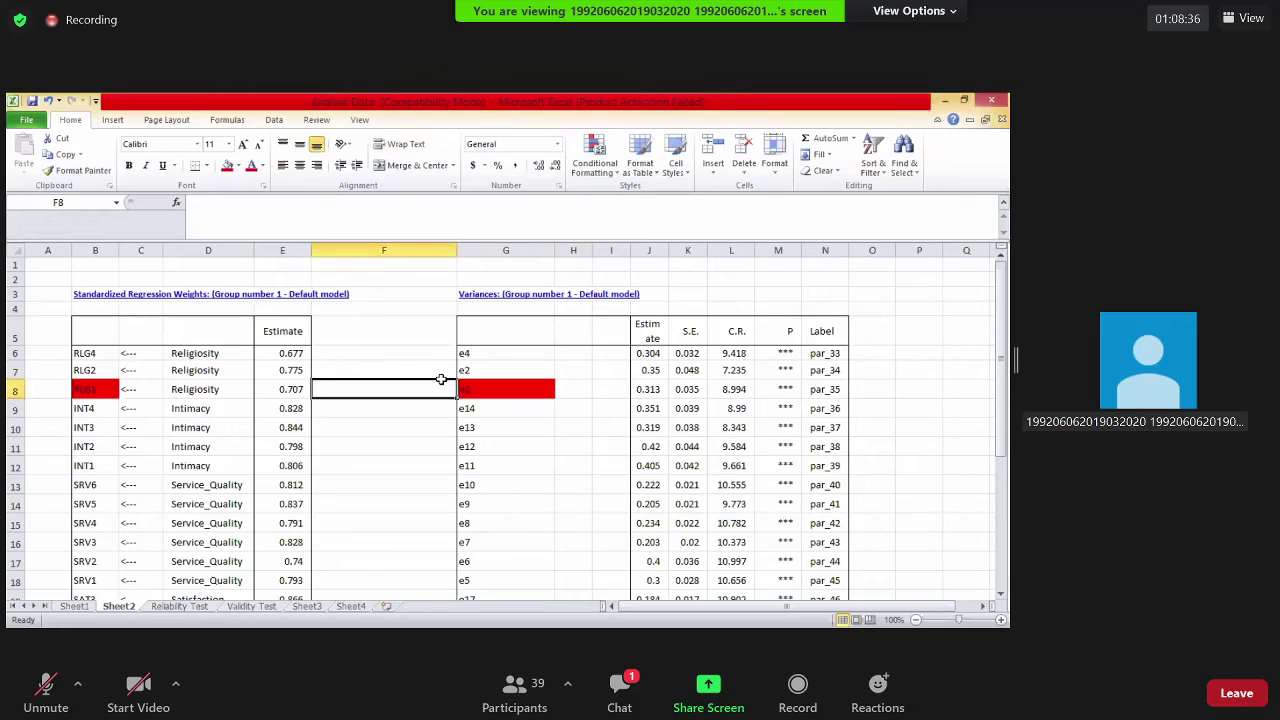
pyautogui.click(401, 414)
pyautogui.moveTo(79, 389); pyautogui.dragTo(474, 388)
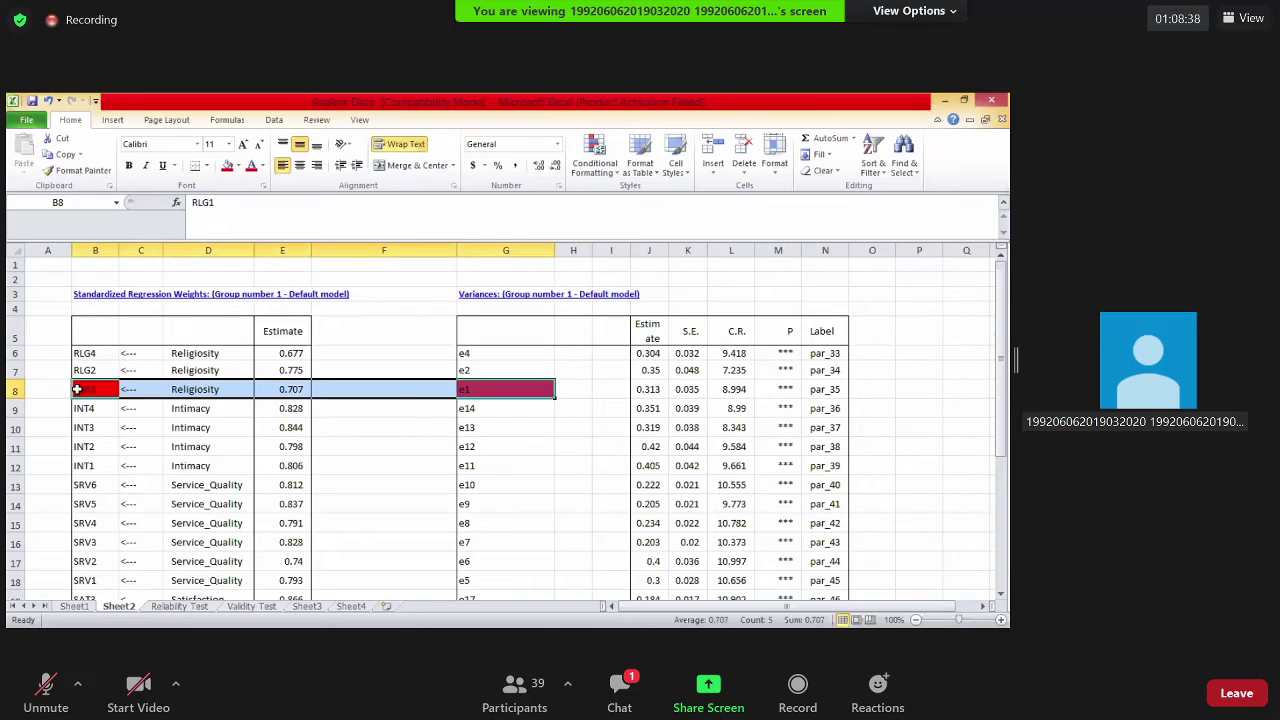
pyautogui.click(79, 391)
pyautogui.click(15, 390)
pyautogui.click(443, 529)
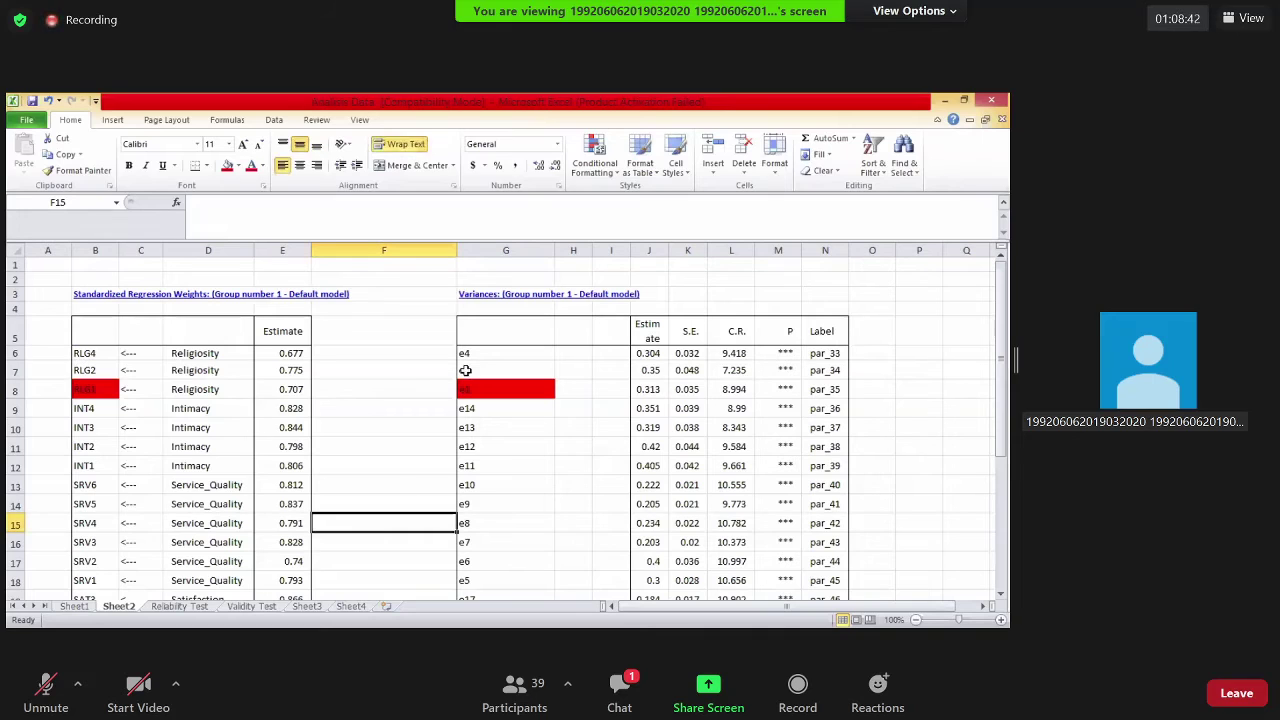
# Fill the RLG2 label (B7) and its matching error term e2 (G7) with red
pyautogui.hotkey('shift', 'Up')
pyautogui.click(95, 370)
pyautogui.click(229, 166)
pyautogui.click(488, 372)
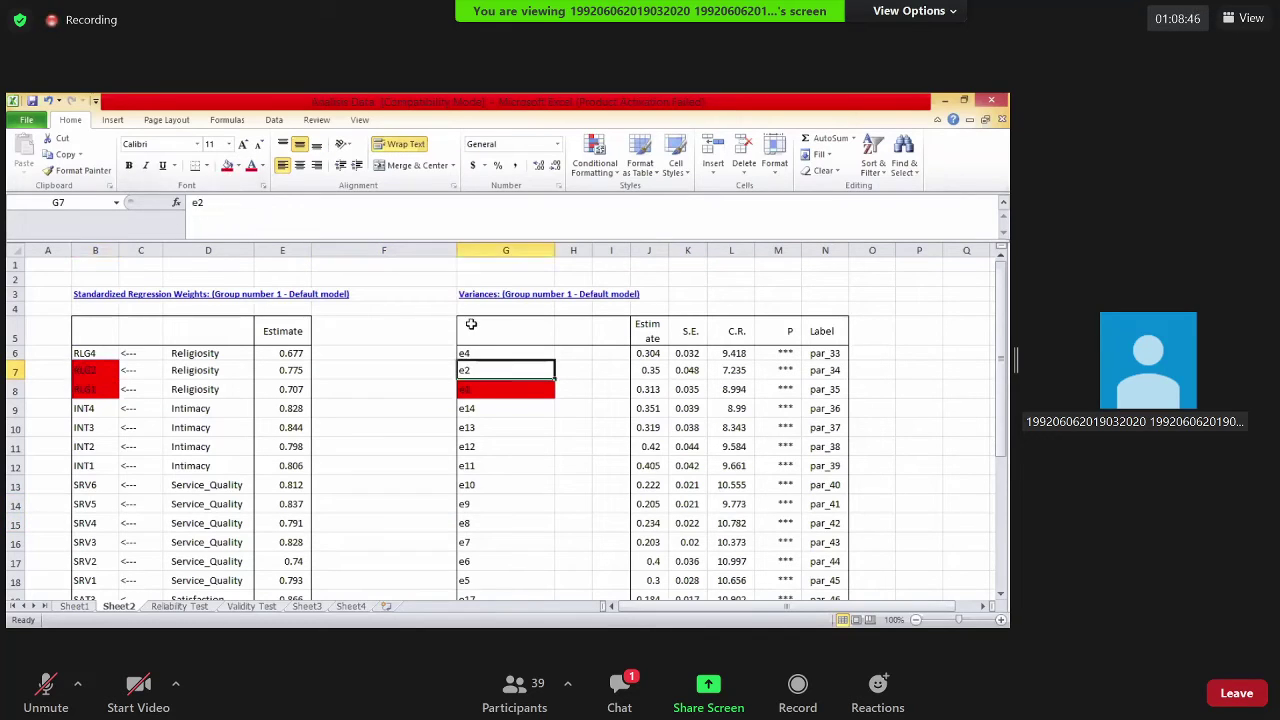
pyautogui.press('F4')
pyautogui.click(649, 371)
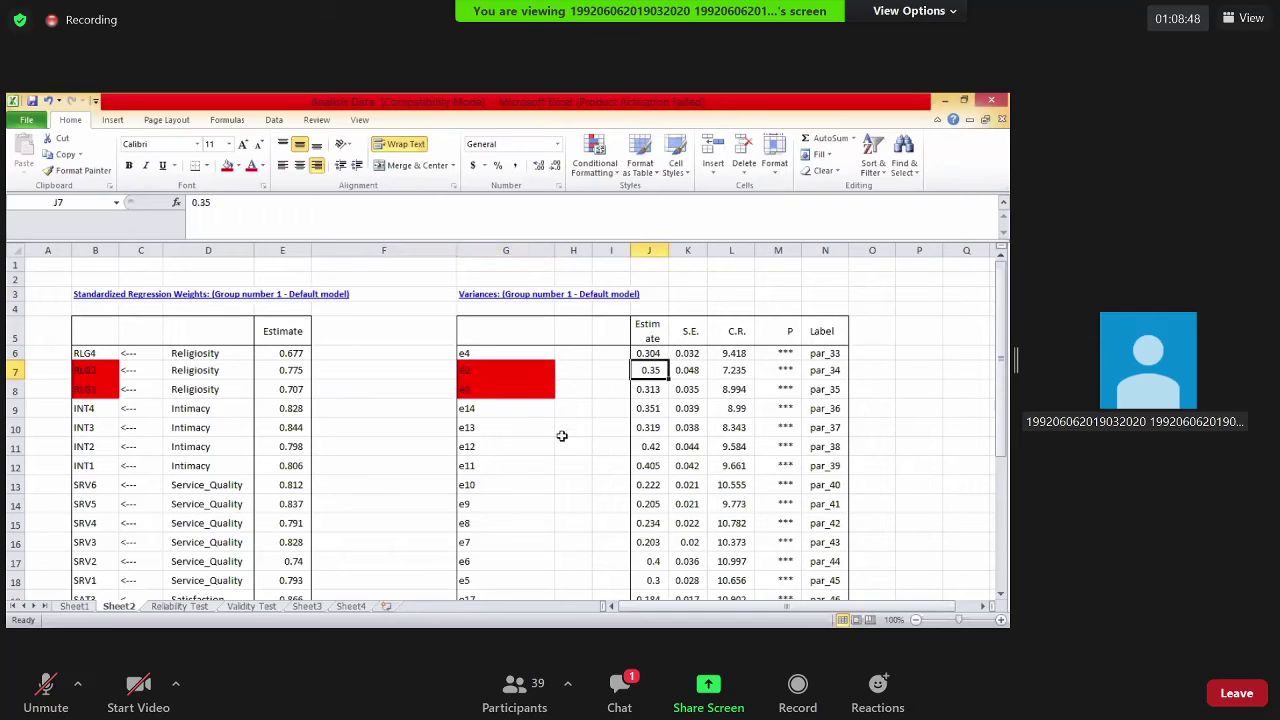
# Compare the indicator order in the Standardized Regression Weights table with the error terms in the Variances table
pyautogui.click(564, 435)
pyautogui.scroll(-3, 597, 476)
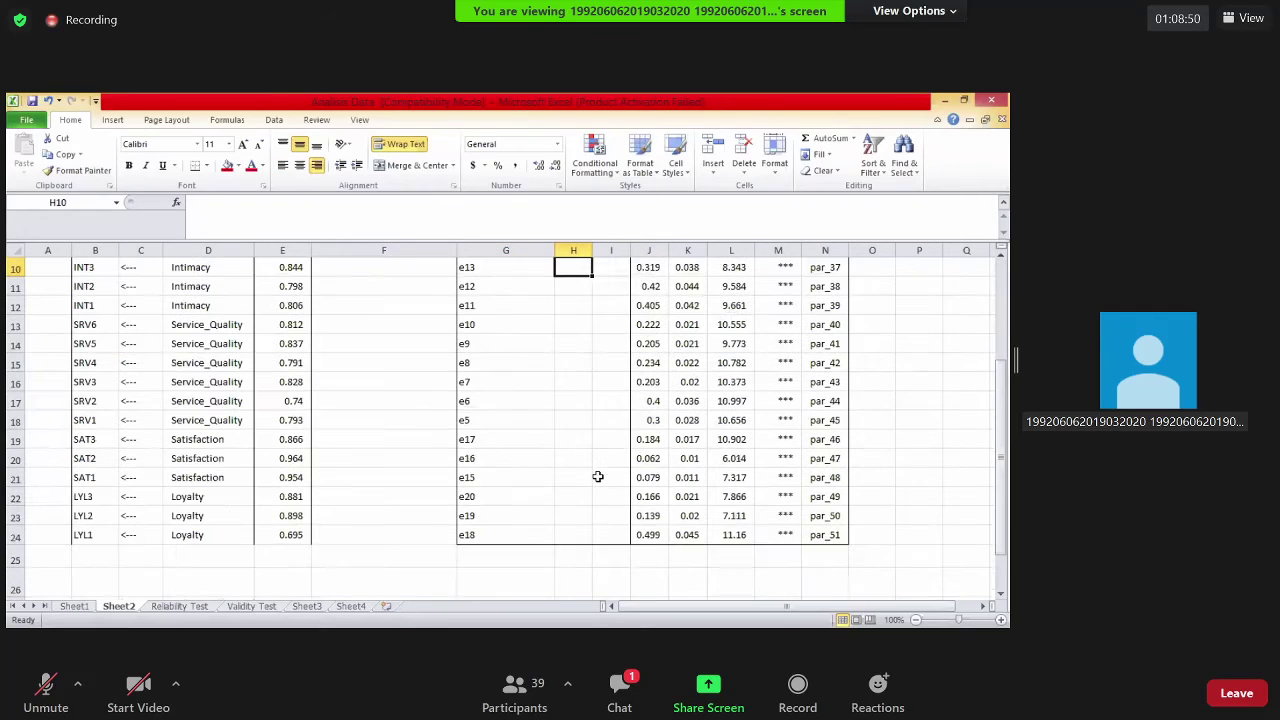
pyautogui.scroll(3, 209, 483)
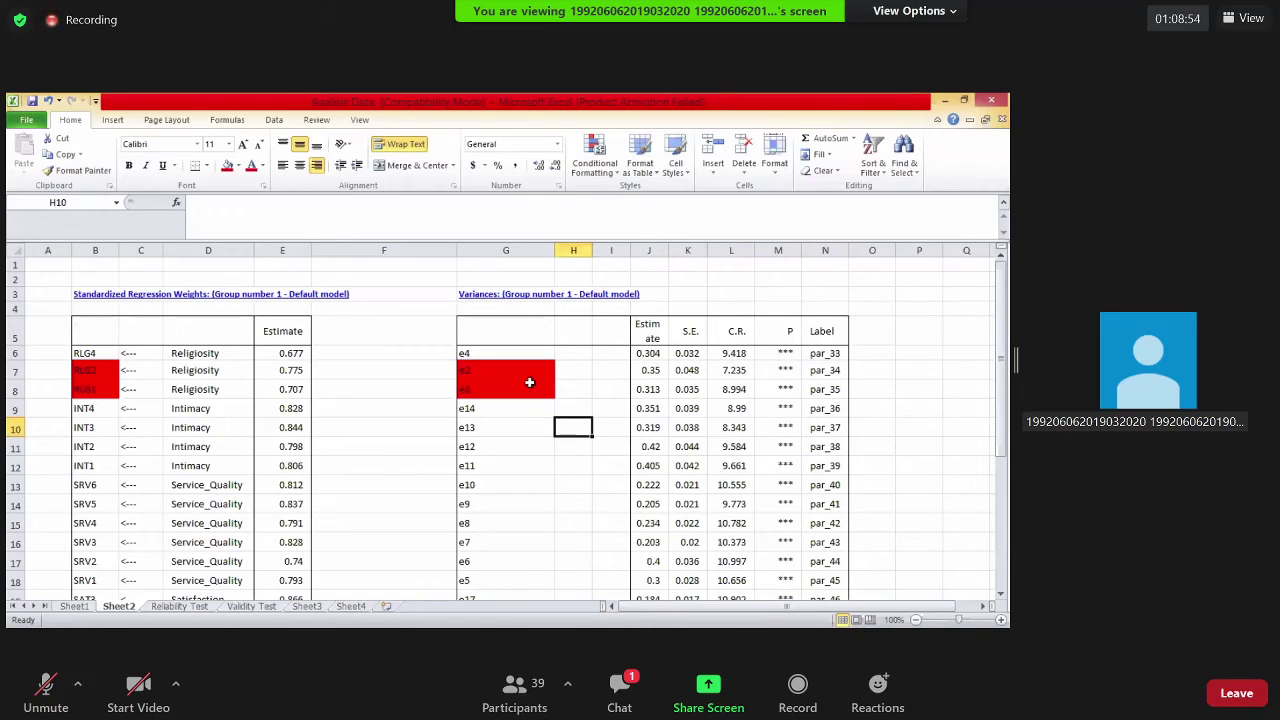
pyautogui.scroll(-2, 475, 412)
pyautogui.click(90, 367)
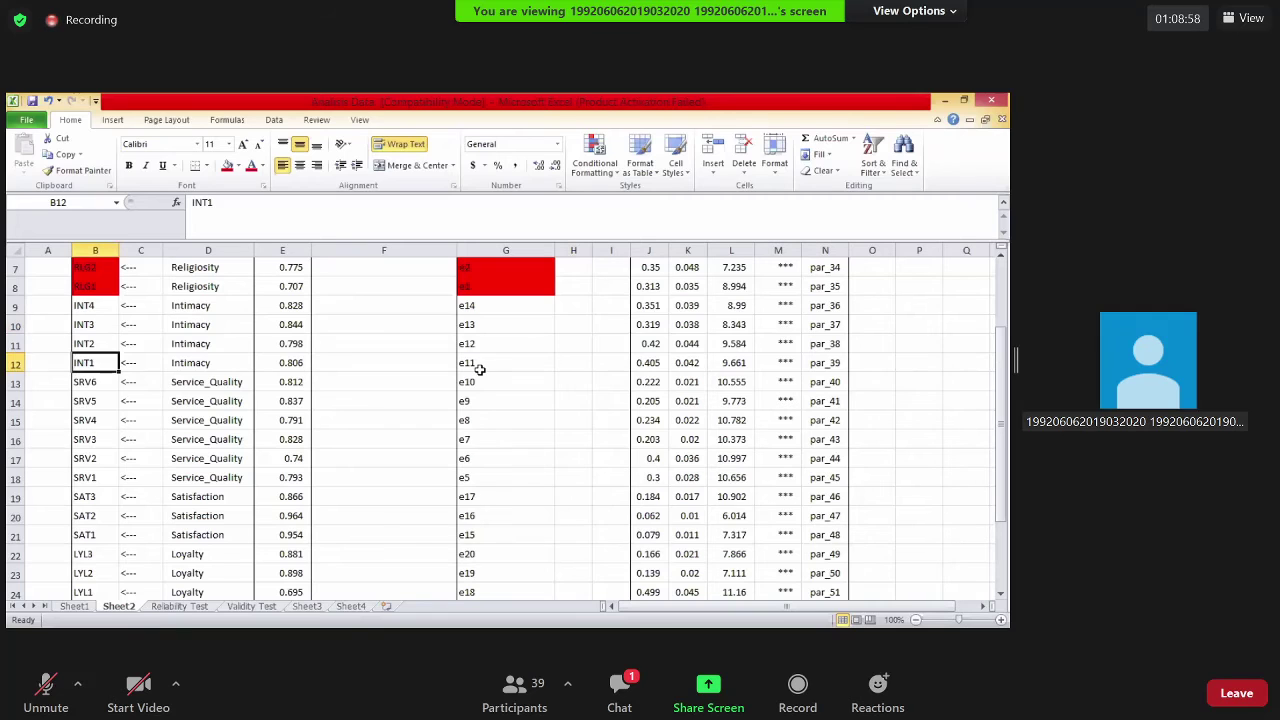
pyautogui.scroll(2, 480, 368)
pyautogui.click(480, 353)
pyautogui.click(96, 388)
pyautogui.press('Up')
pyautogui.press('Up')
pyautogui.scroll(-3, 468, 428)
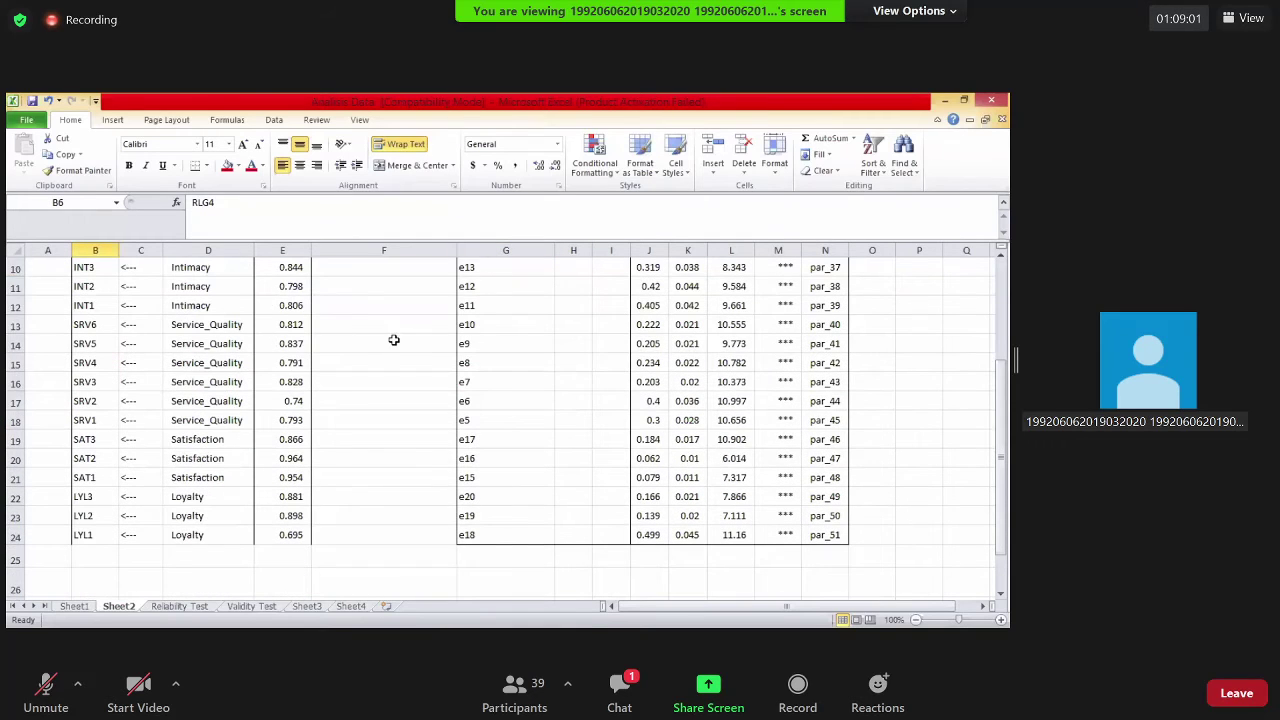
pyautogui.click(140, 420)
pyautogui.press('Right')
pyautogui.press('Right')
pyautogui.press('Right')
pyautogui.scroll(3, 354, 378)
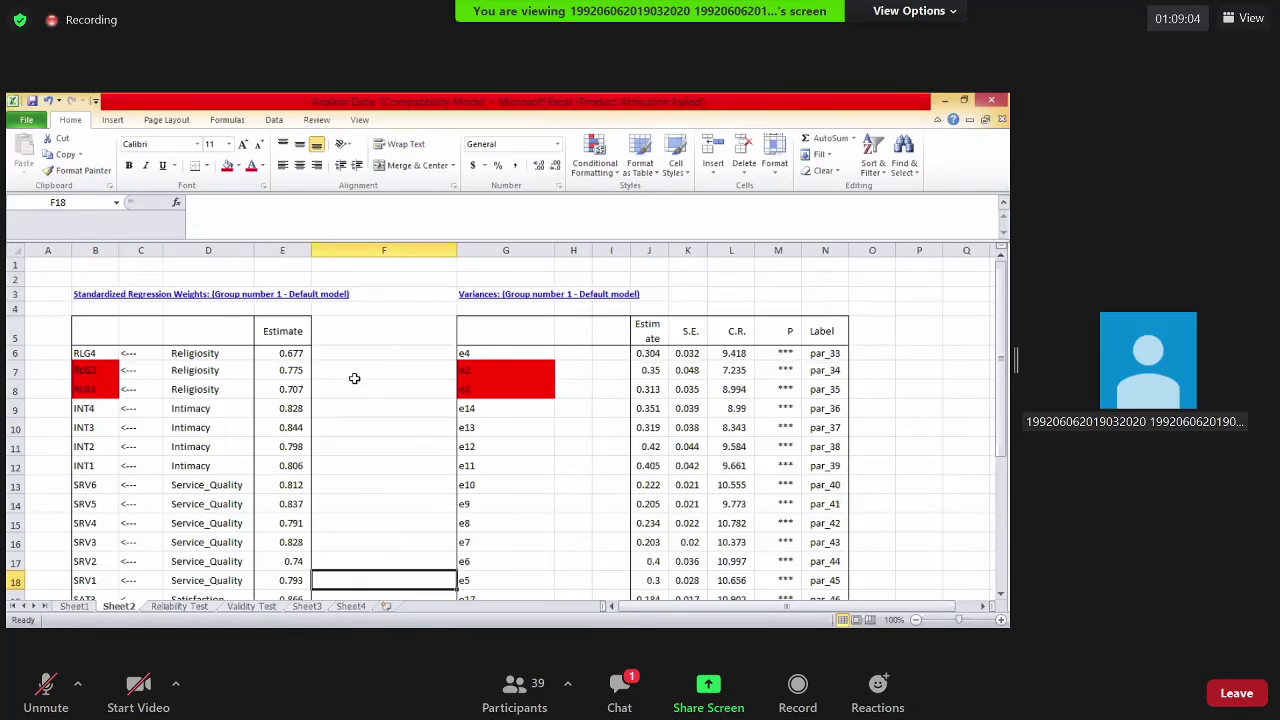
pyautogui.click(400, 370)
pyautogui.click(392, 502)
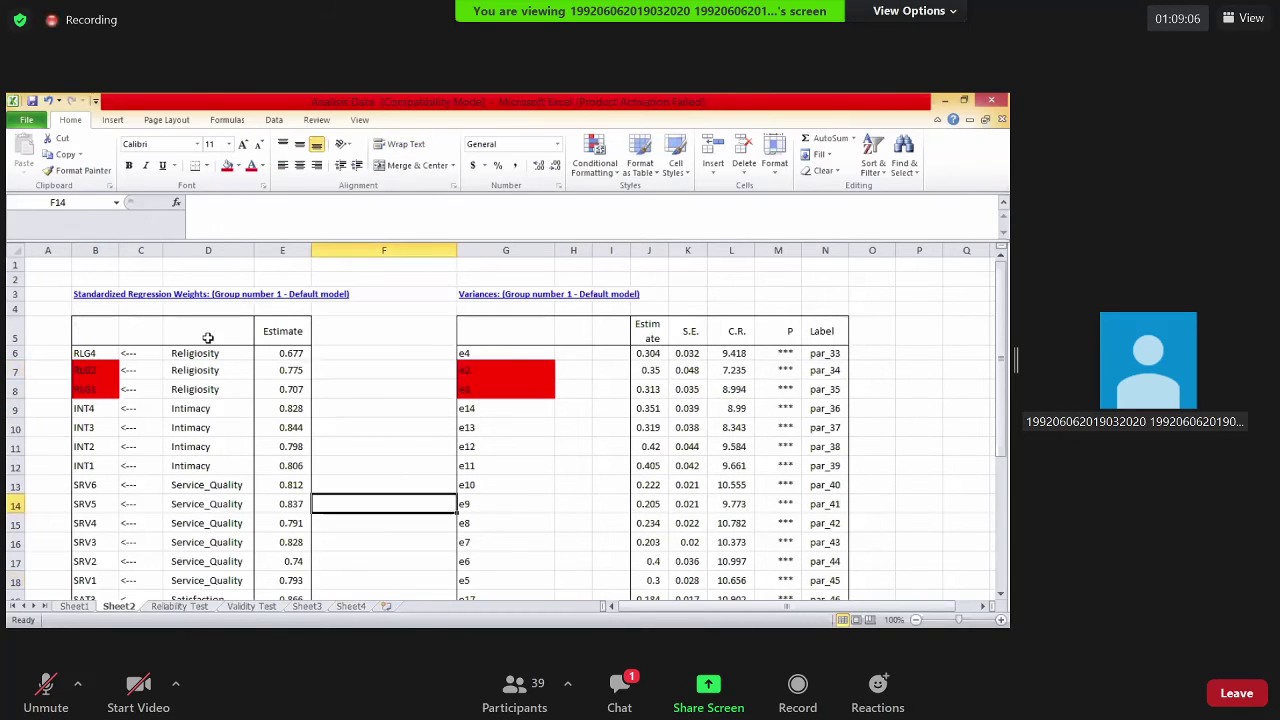
# Copy the Standardized Regression Weights table (B5:E24) and go to the Reliability Test sheet
pyautogui.moveTo(95, 331); pyautogui.dragTo(283, 592)
pyautogui.scroll(3, 185, 327)
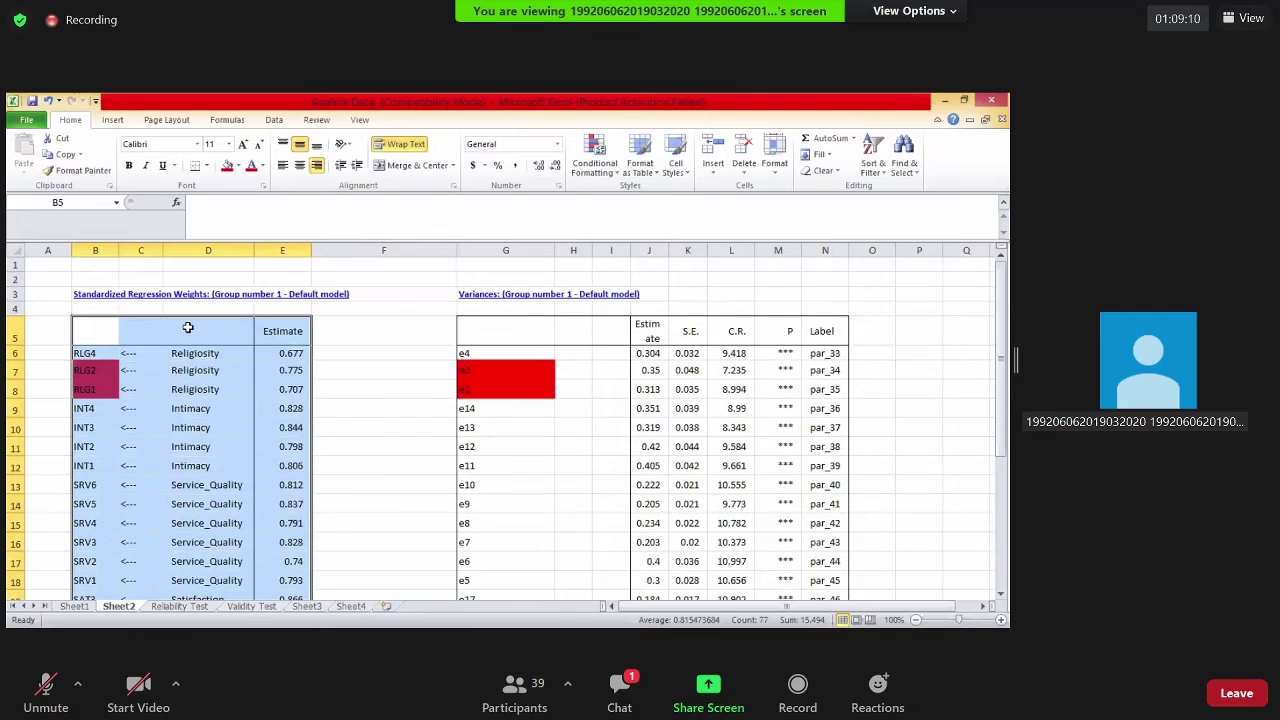
pyautogui.rightClick(188, 327)
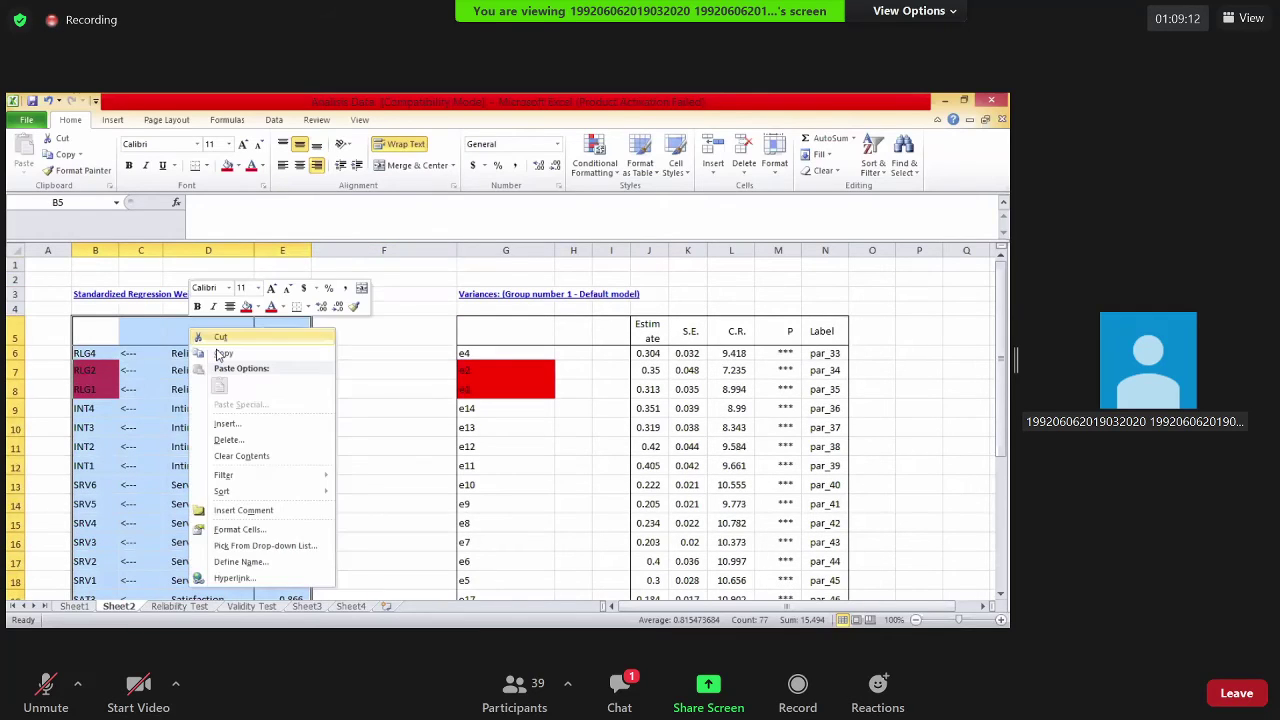
pyautogui.click(219, 356)
pyautogui.hotkey('ctrl', 'pagedown')
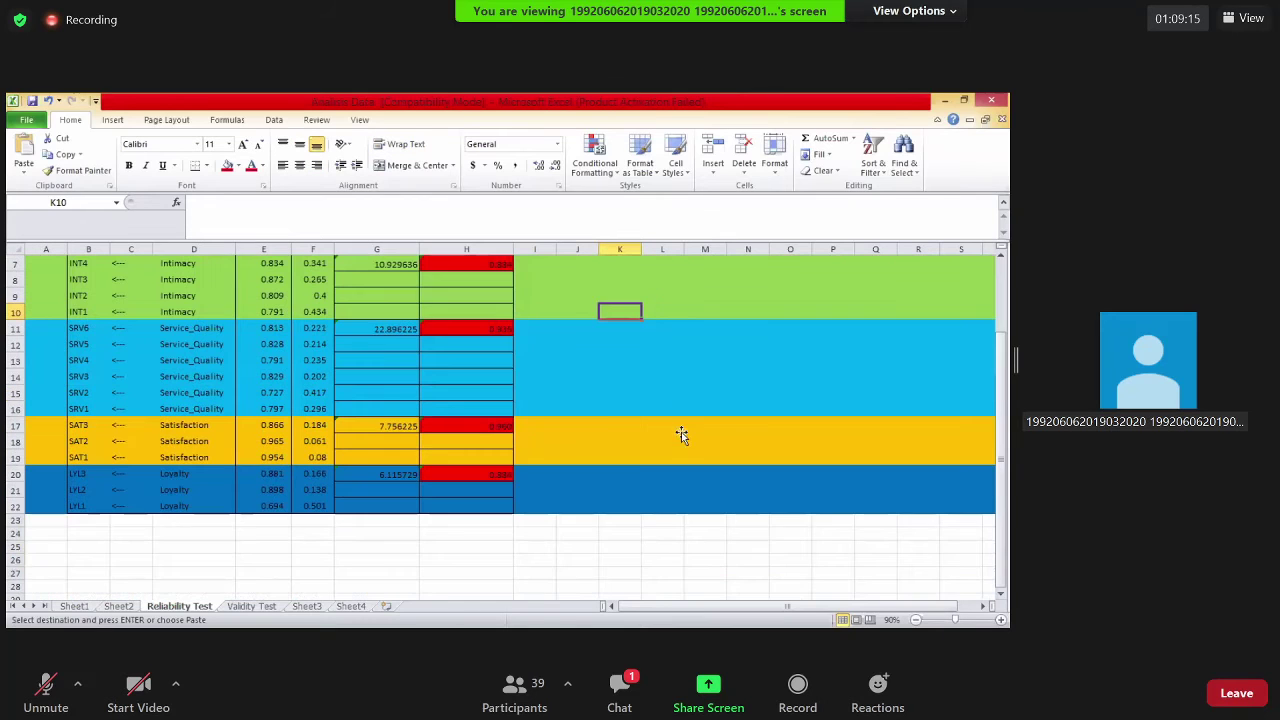
pyautogui.scroll(2, 651, 445)
pyautogui.click(660, 432)
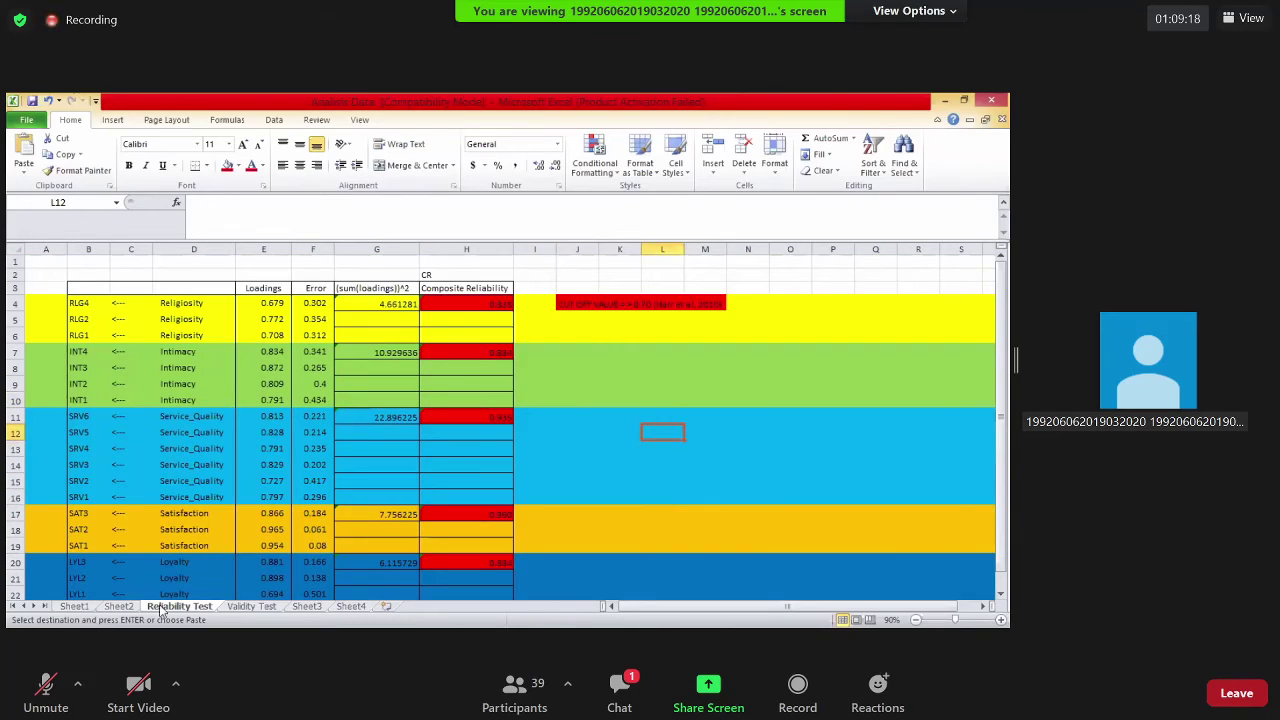
# Paste the copied Standardized Regression Weights table over the existing loadings block, starting at B3 of the Reliability Test sheet
pyautogui.press('Right')
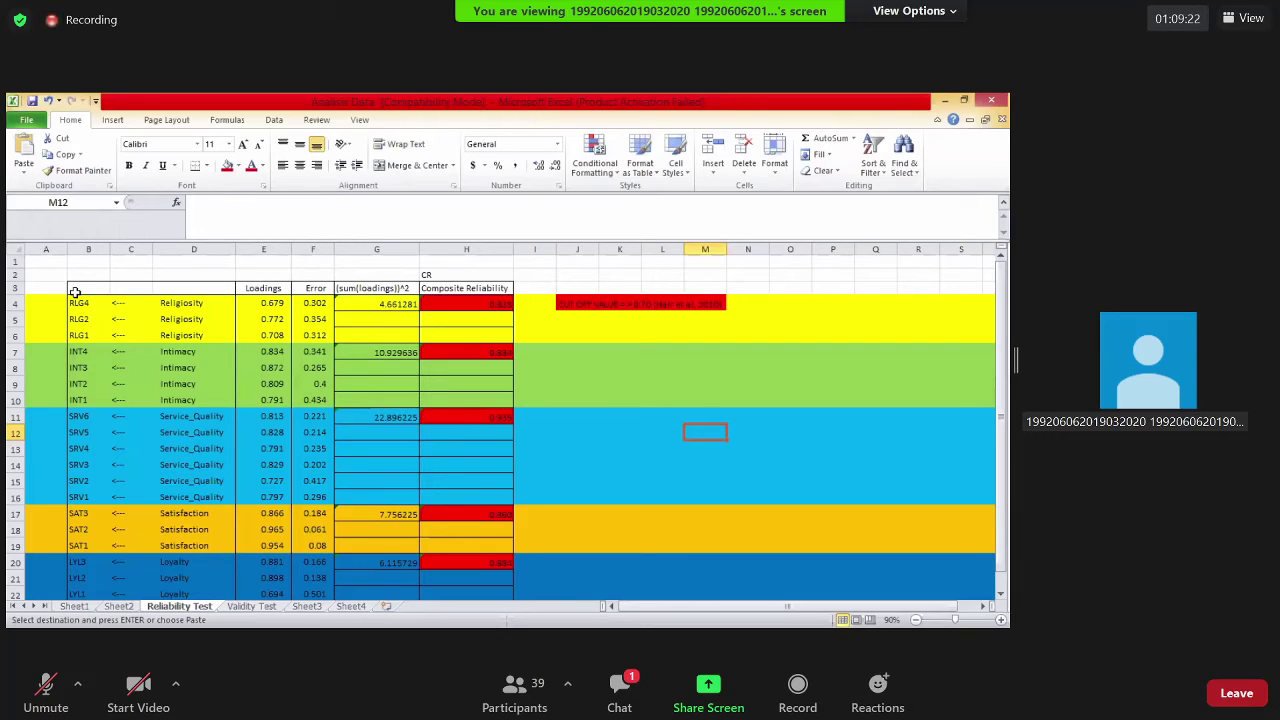
pyautogui.scroll(-2, 254, 503)
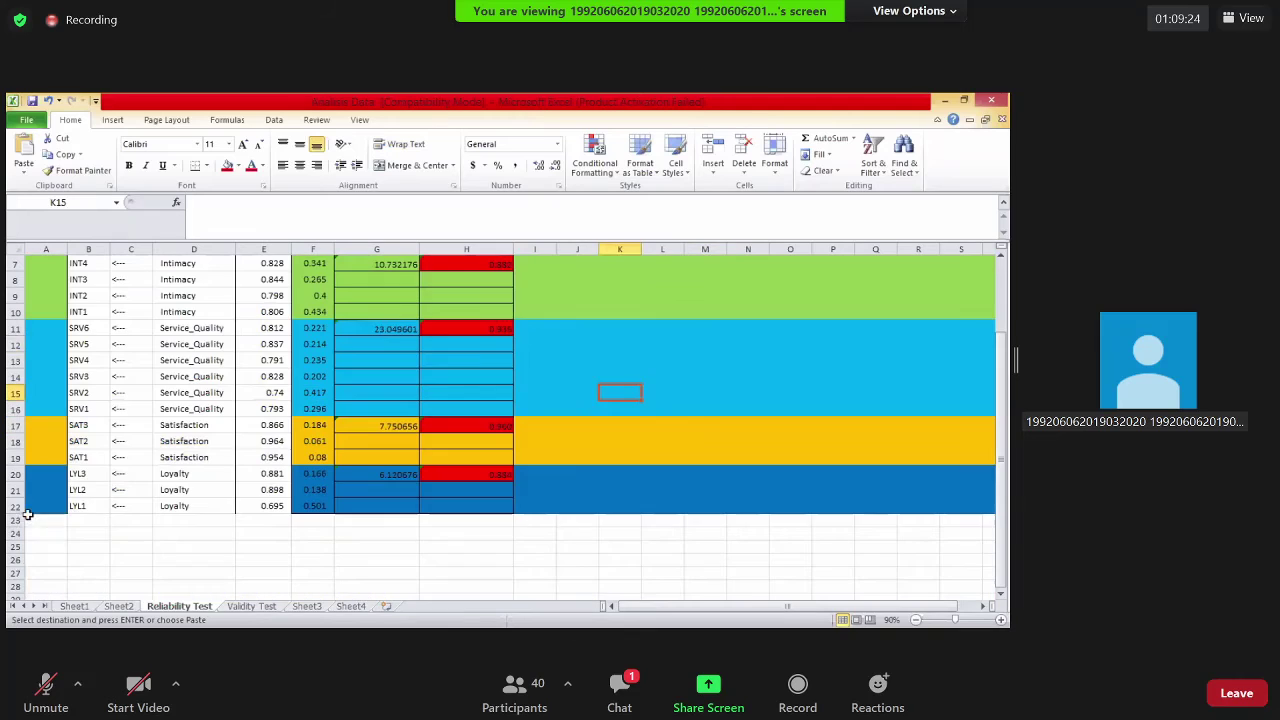
pyautogui.moveTo(88, 506); pyautogui.dragTo(225, 258)
pyautogui.click(562, 348)
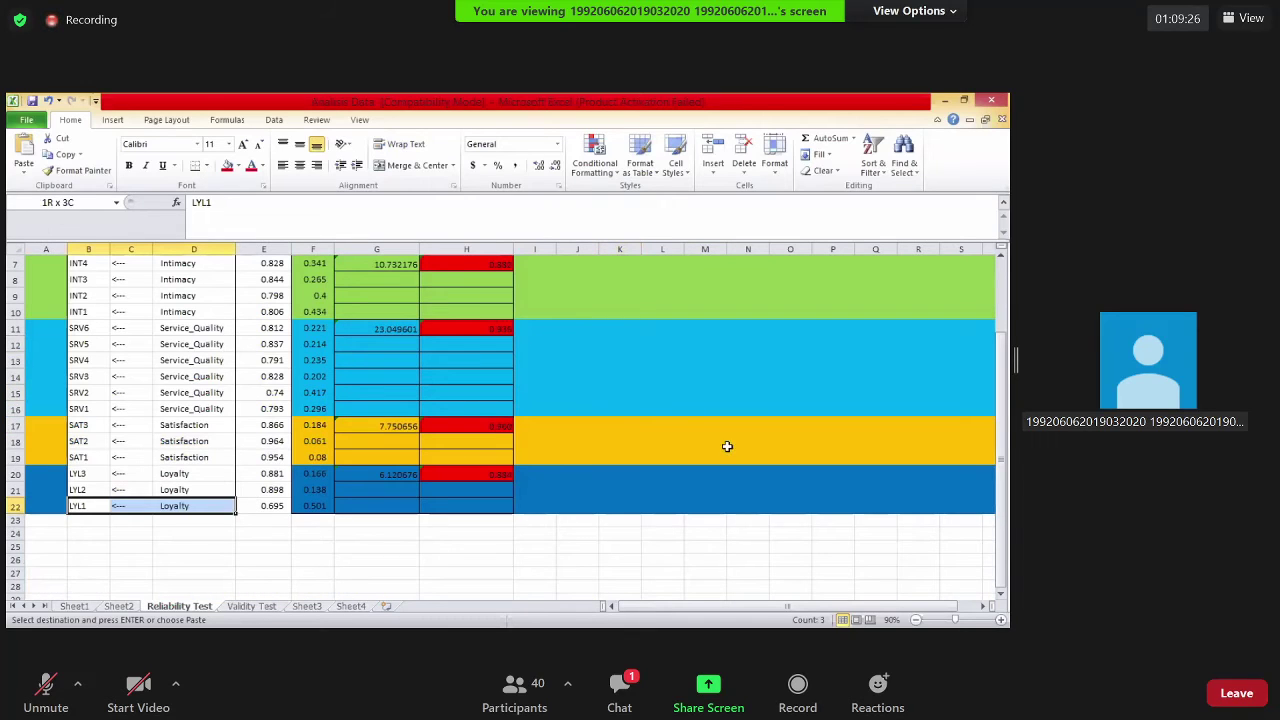
pyautogui.scroll(2, 262, 382)
pyautogui.press('Right')
pyautogui.press('Right')
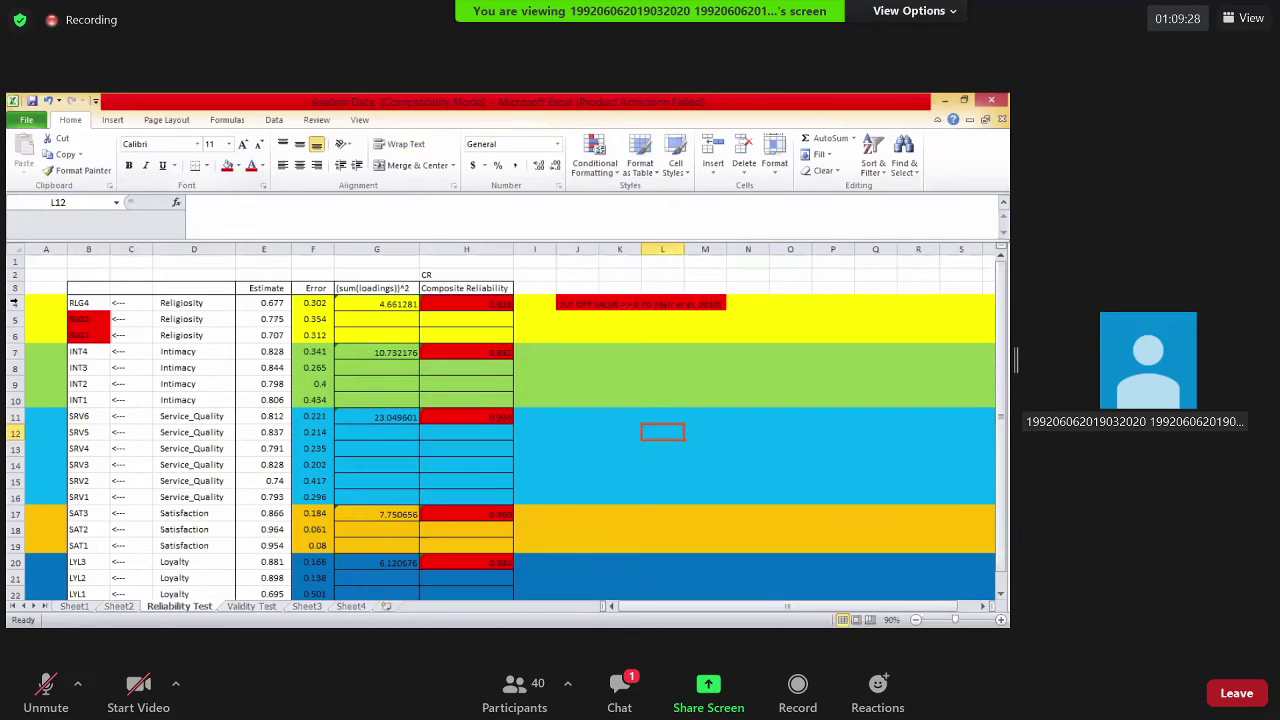
# Fill the Religiosity rows (4 to 6) with yellow
pyautogui.moveTo(15, 303); pyautogui.dragTo(15, 335)
pyautogui.click(237, 165)
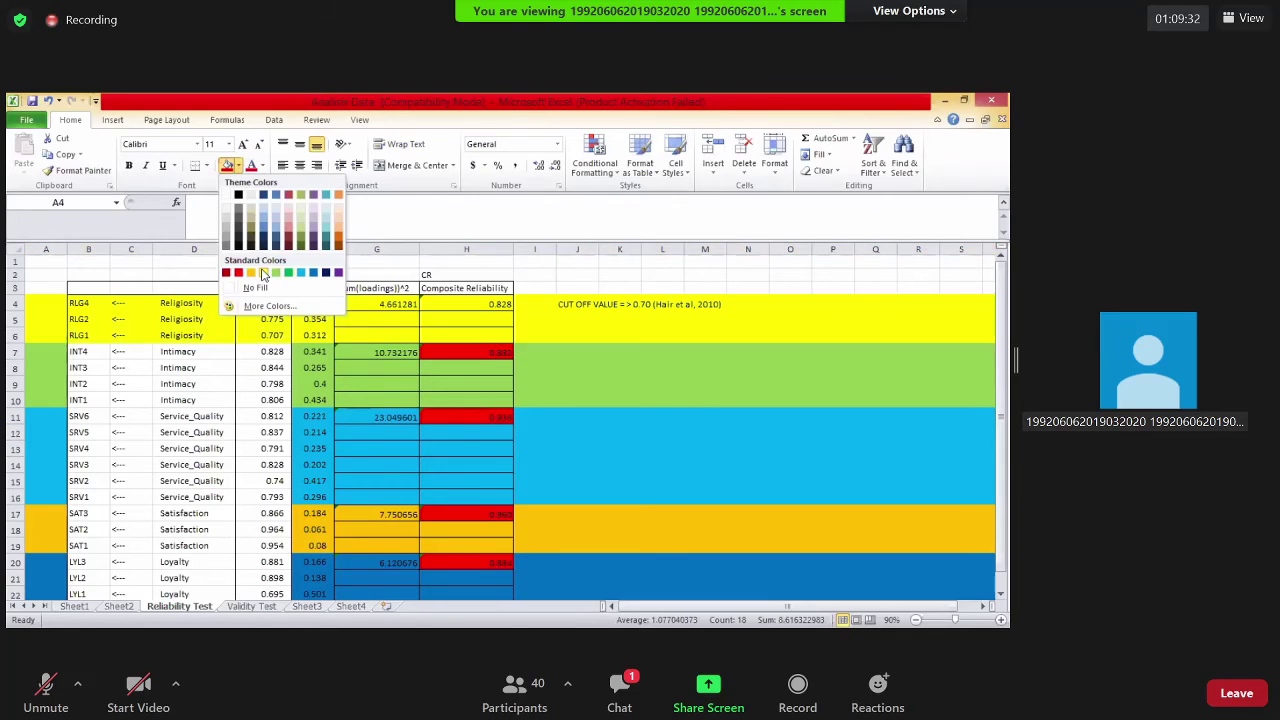
pyautogui.click(264, 272)
# Fill the Intimacy rows (7 to 10) with light green and the Service_Quality rows (11 to 16) with light blue
pyautogui.click(15, 352)
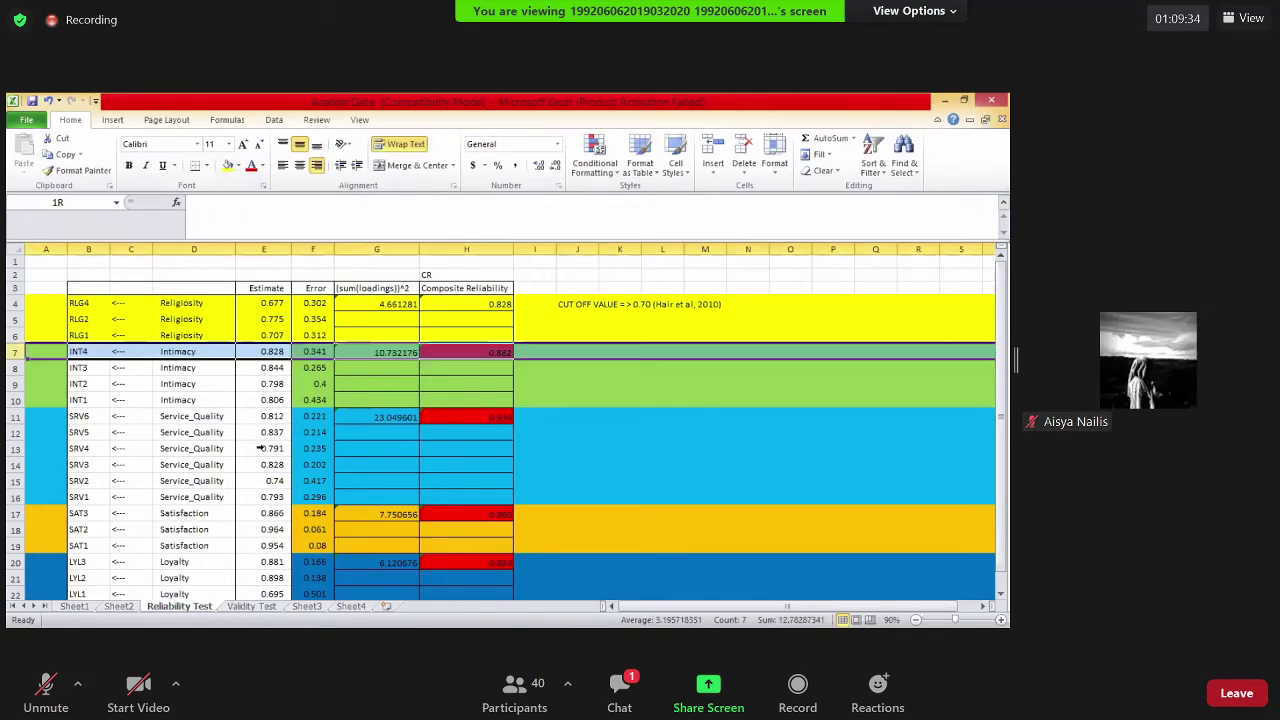
pyautogui.hotkey('shift', 'Down')
pyautogui.hotkey('shift', 'Down')
pyautogui.hotkey('shift', 'Down')
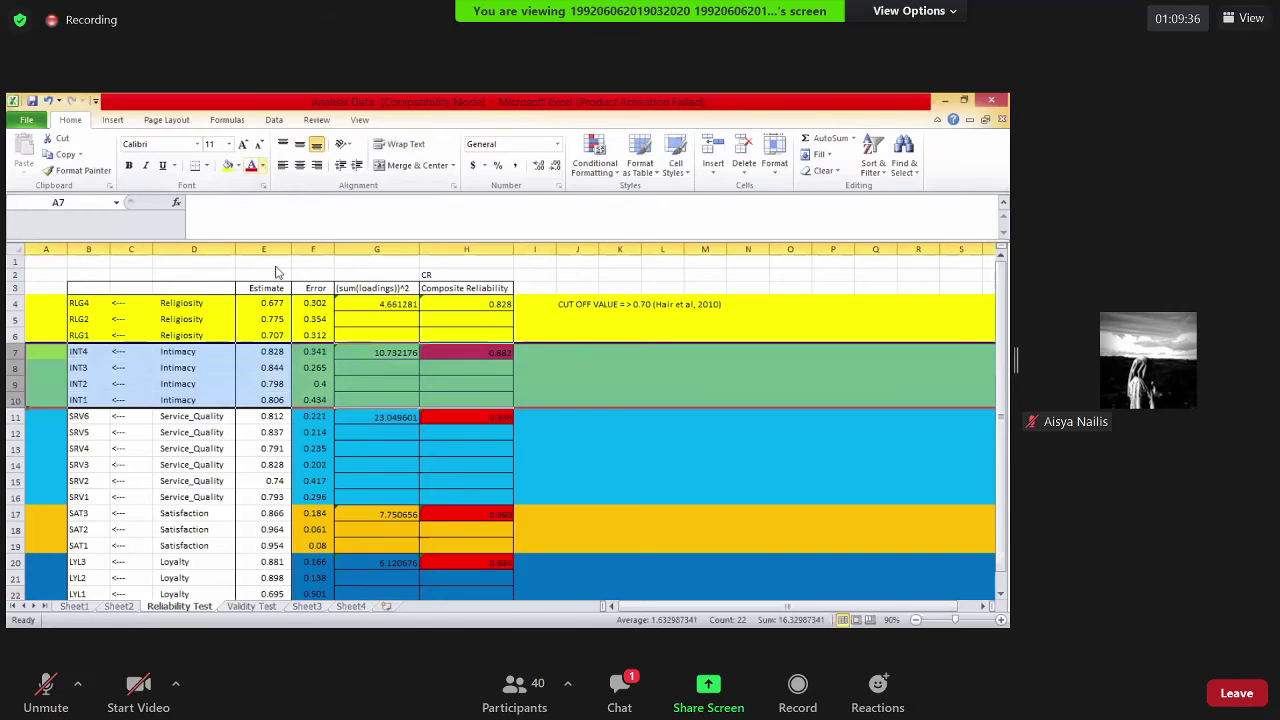
pyautogui.click(239, 166)
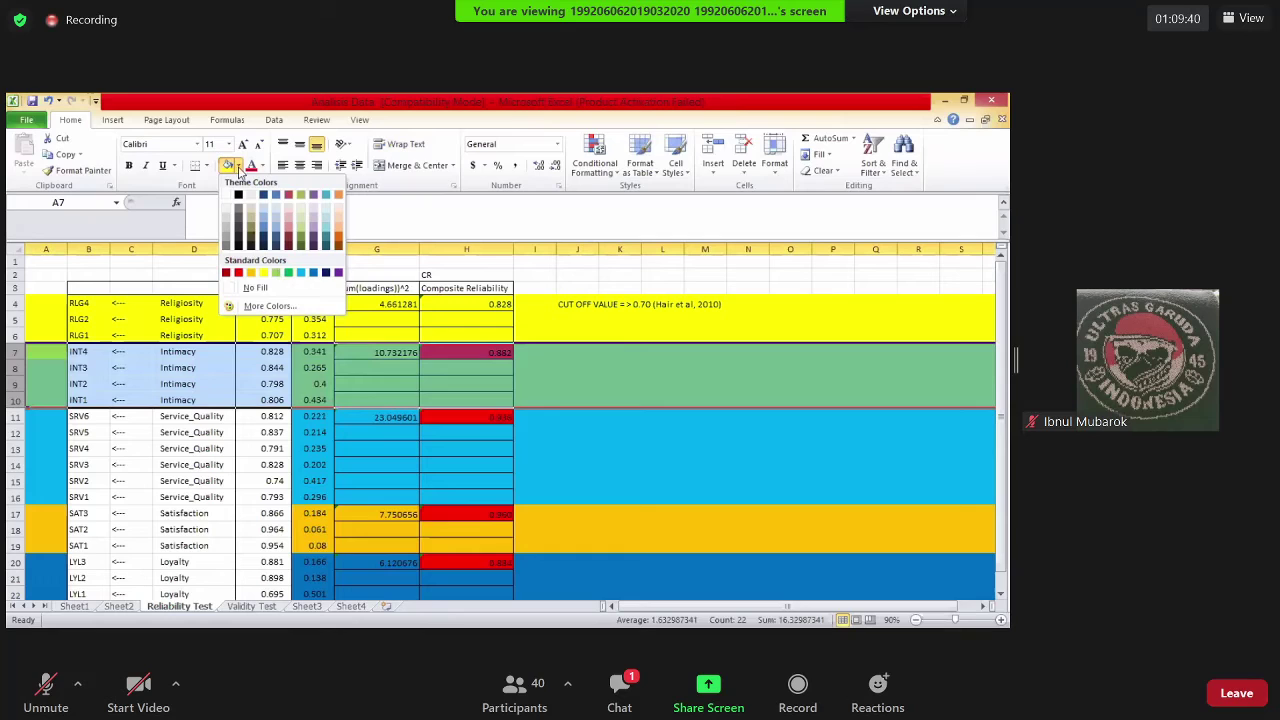
pyautogui.scroll(-1, 197, 397)
pyautogui.click(191, 393)
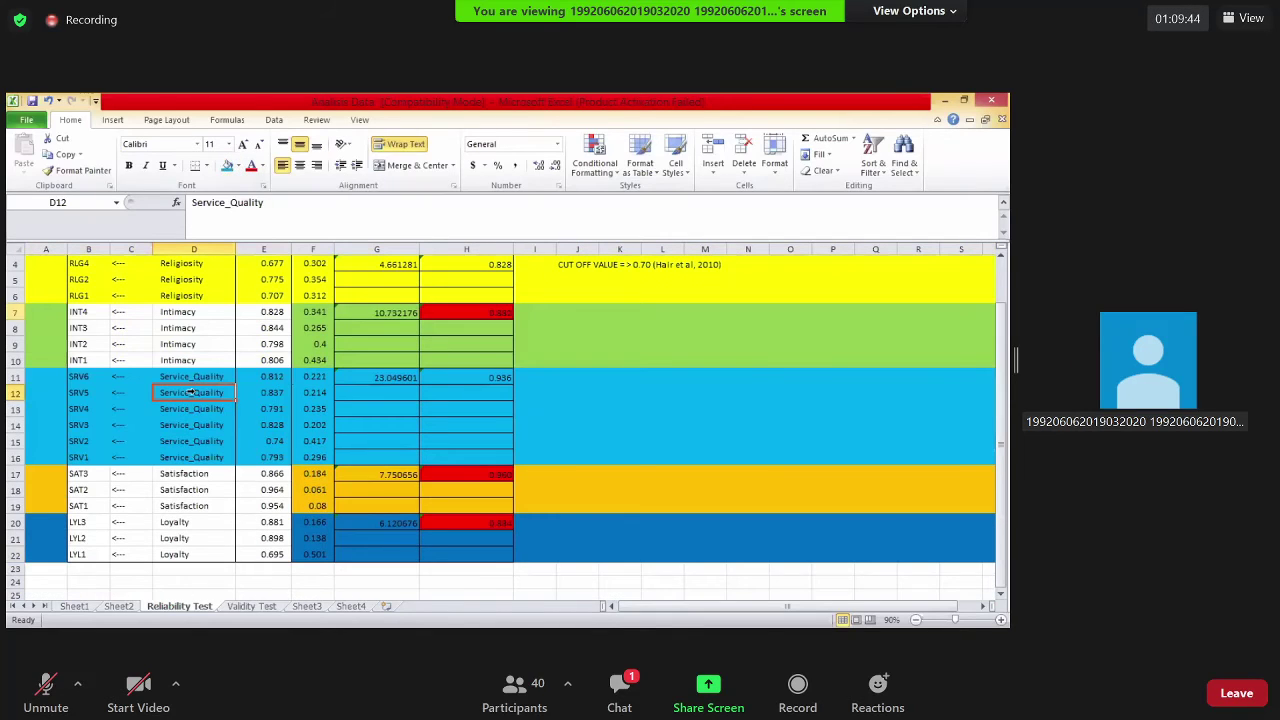
pyautogui.click(276, 272)
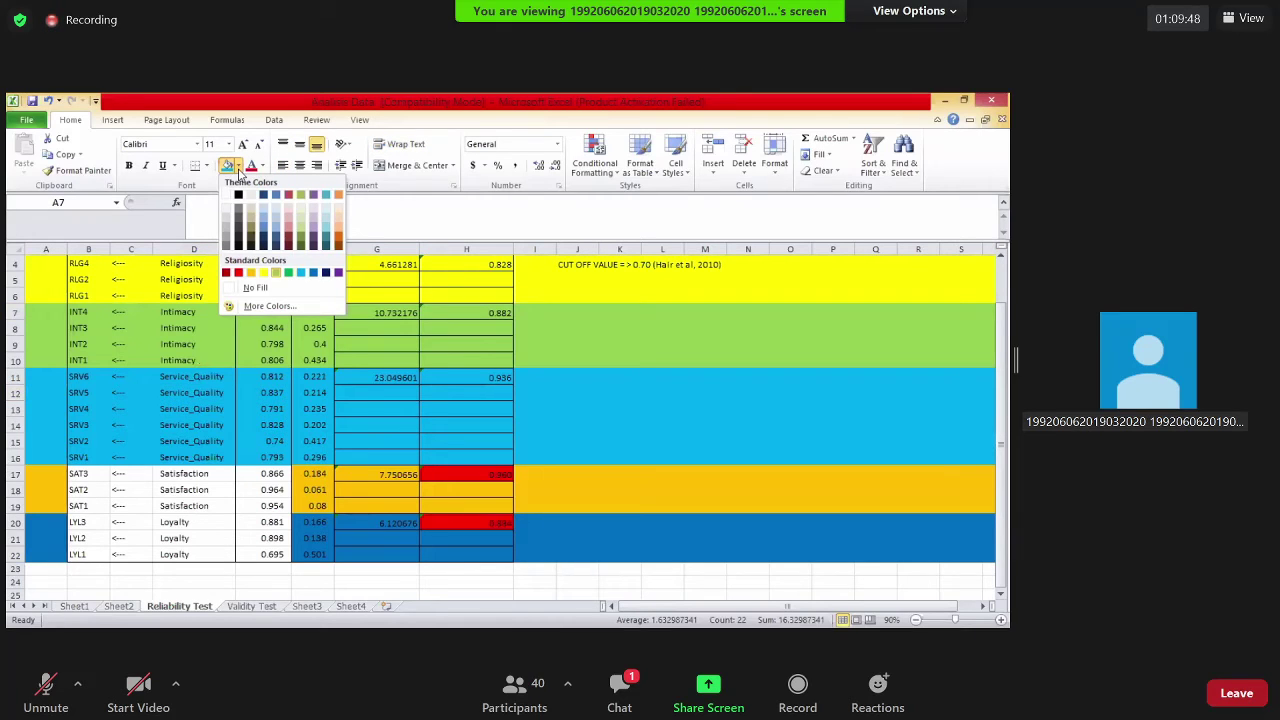
# Fill the Satisfaction rows (17 to 19) with orange and the Loyalty rows (20 to 22) with purple
pyautogui.click(251, 275)
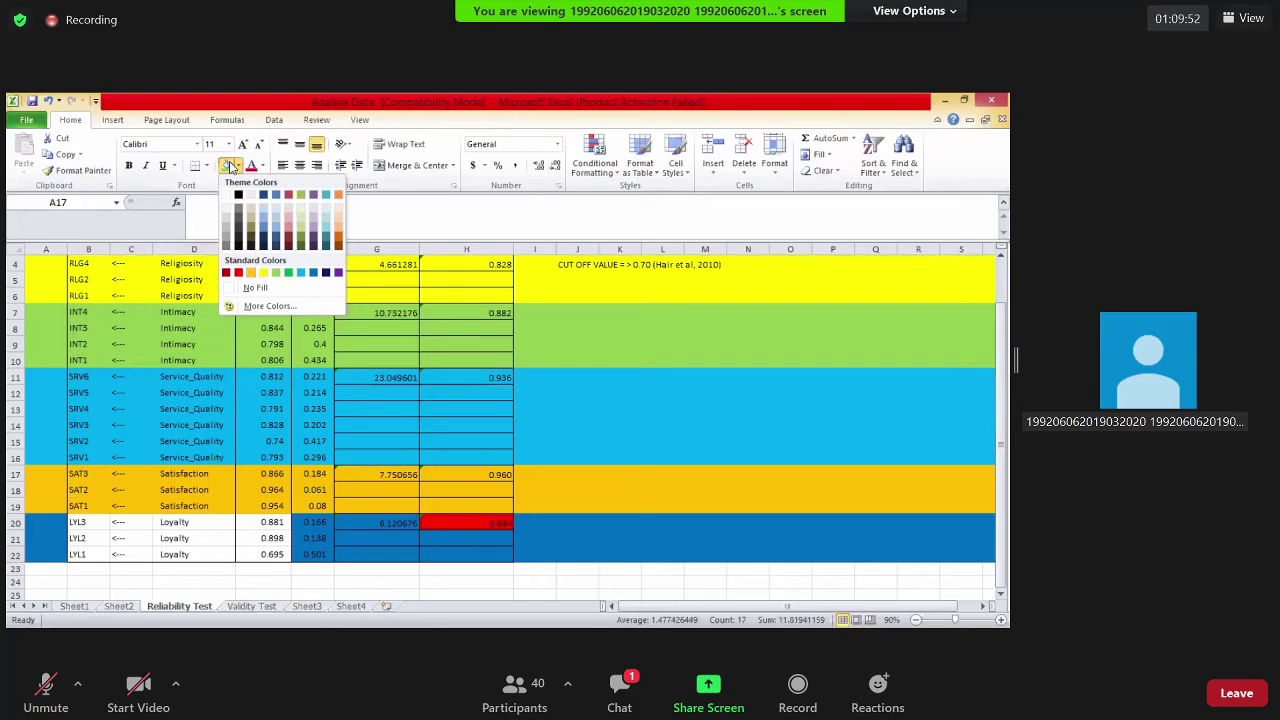
pyautogui.click(339, 274)
pyautogui.scroll(1, 774, 343)
pyautogui.click(774, 342)
pyautogui.moveTo(774, 343); pyautogui.dragTo(774, 350)
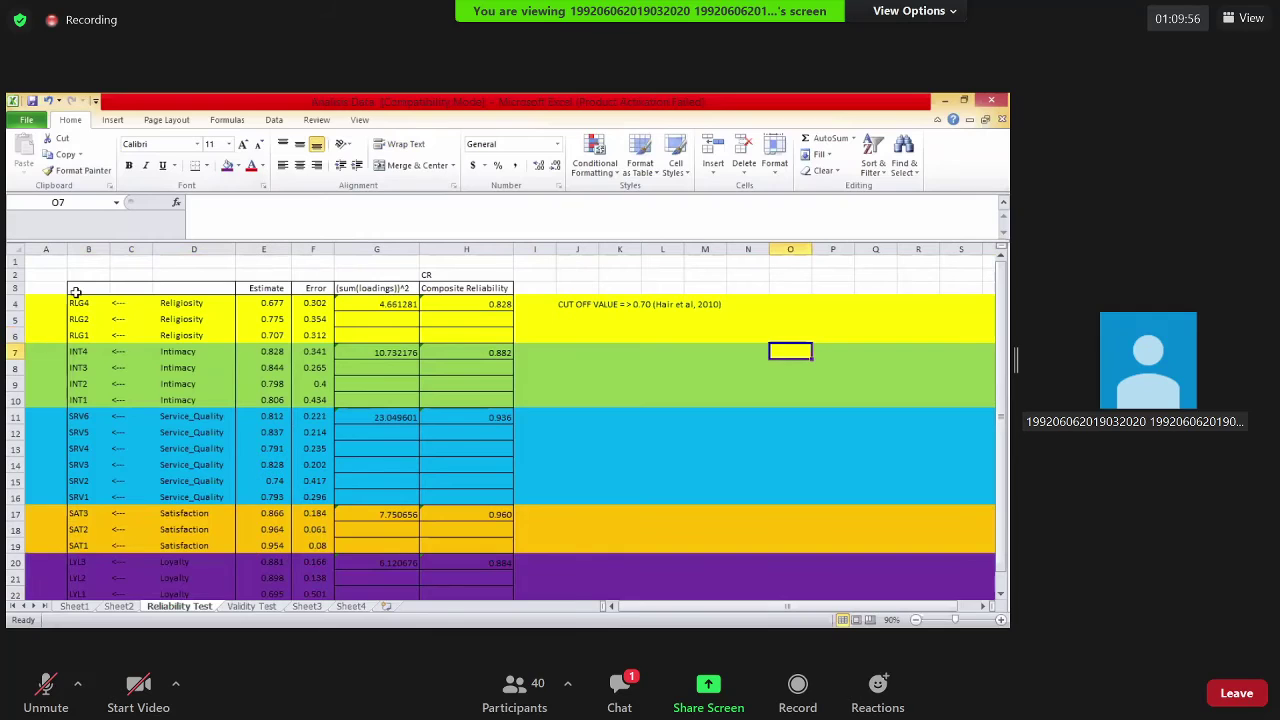
# Review the pasted loadings, and check on Sheet2 how the Variances error terms and estimates line up with the indicator labels
pyautogui.moveTo(88, 288); pyautogui.dragTo(264, 578)
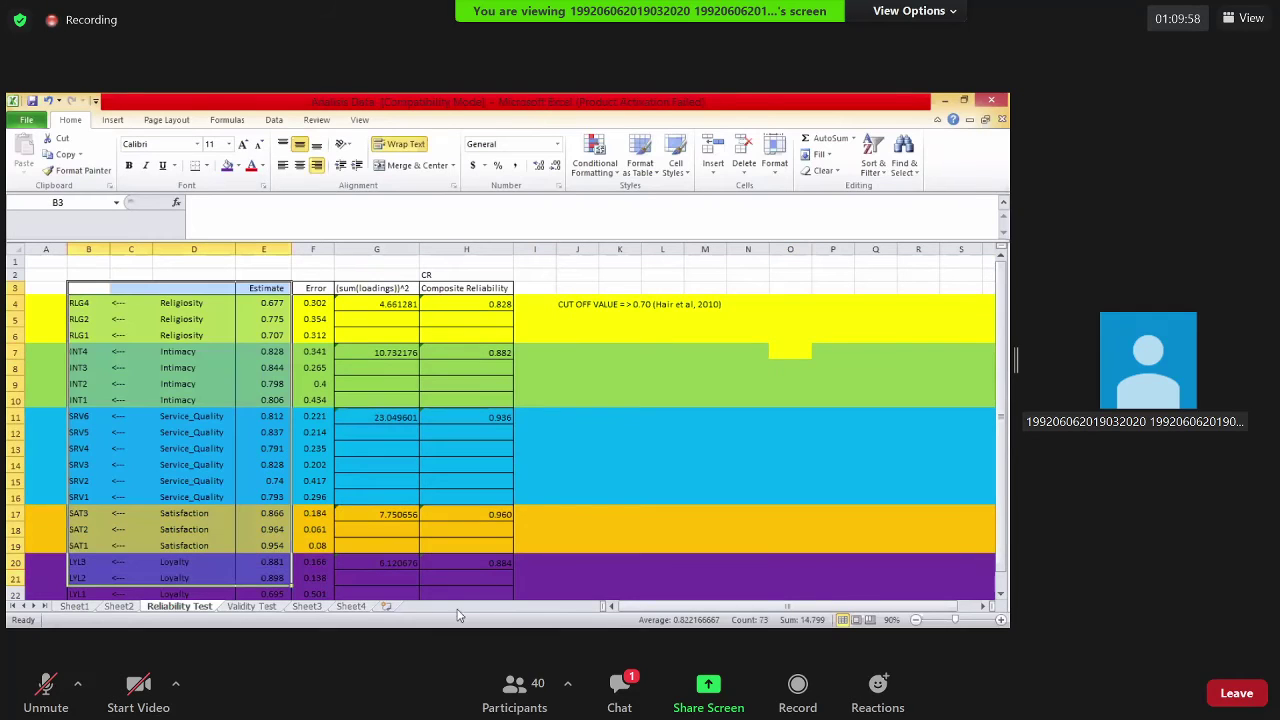
pyautogui.scroll(-1, 122, 606)
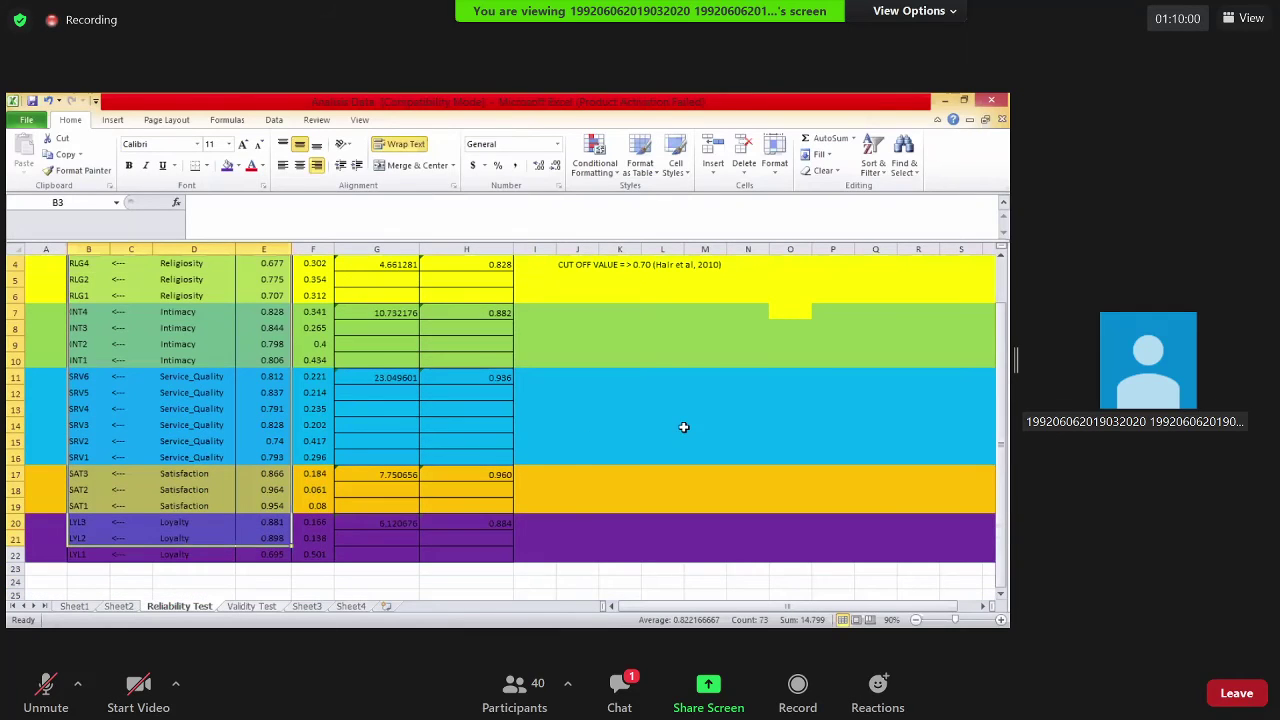
pyautogui.click(119, 606)
pyautogui.moveTo(474, 351); pyautogui.dragTo(641, 368)
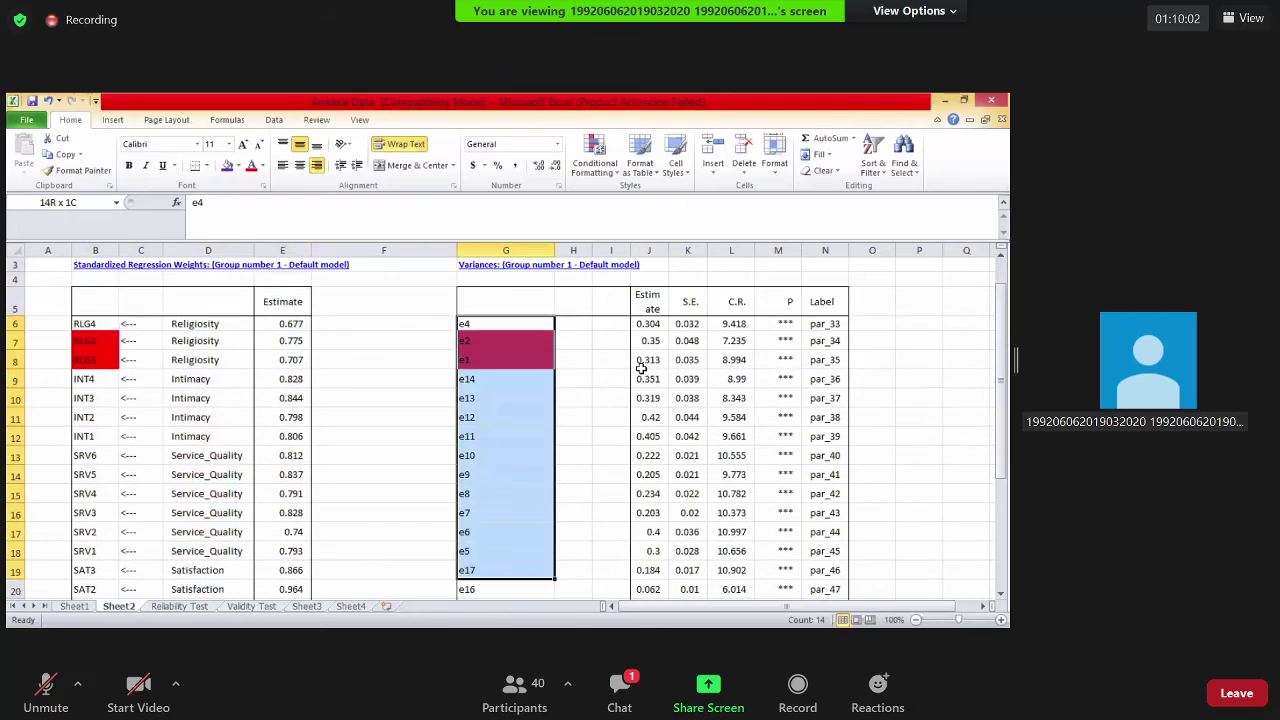
pyautogui.scroll(1, 650, 347)
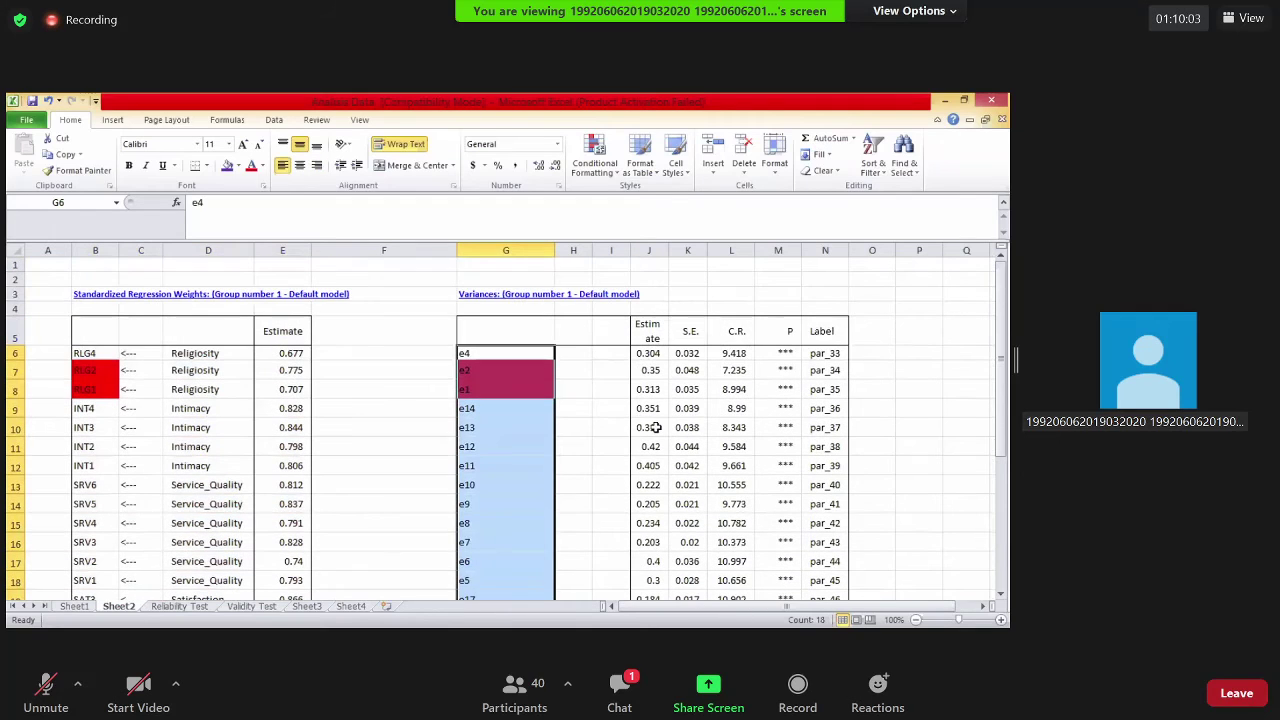
pyautogui.click(658, 336)
pyautogui.moveTo(658, 335); pyautogui.dragTo(650, 596)
pyautogui.click(648, 389)
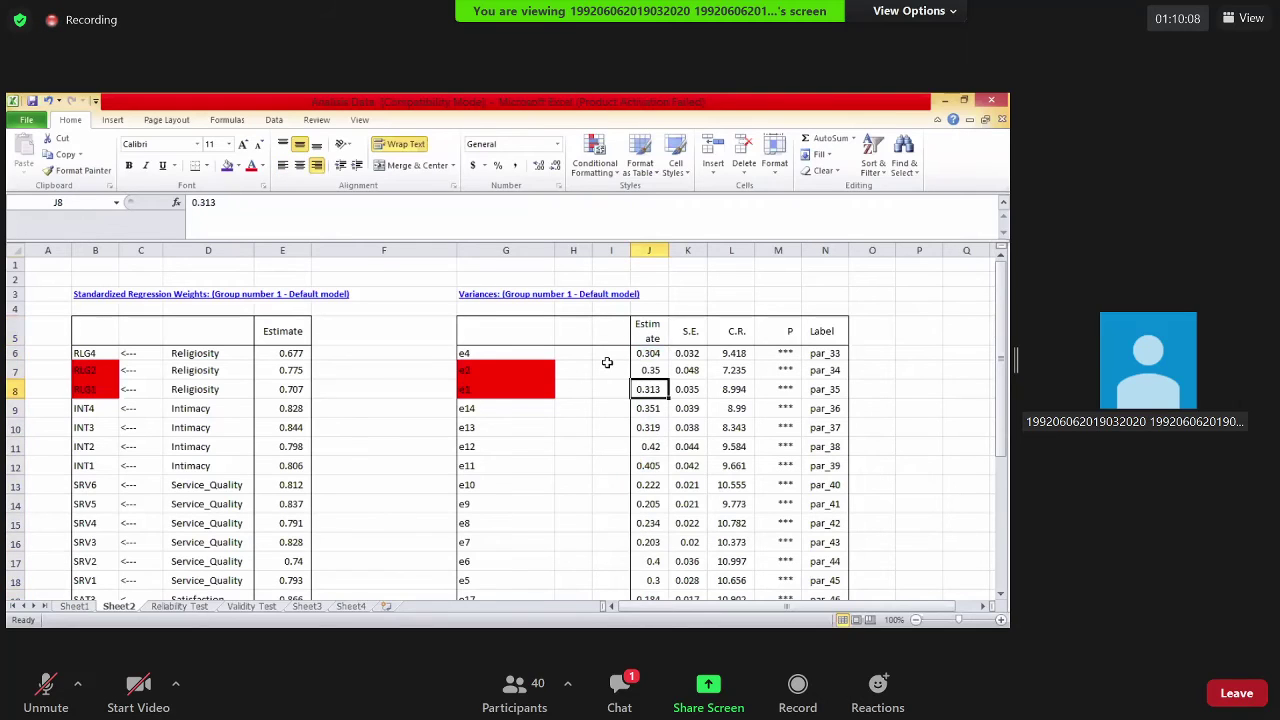
pyautogui.click(48, 354)
pyautogui.click(484, 371)
pyautogui.click(95, 371)
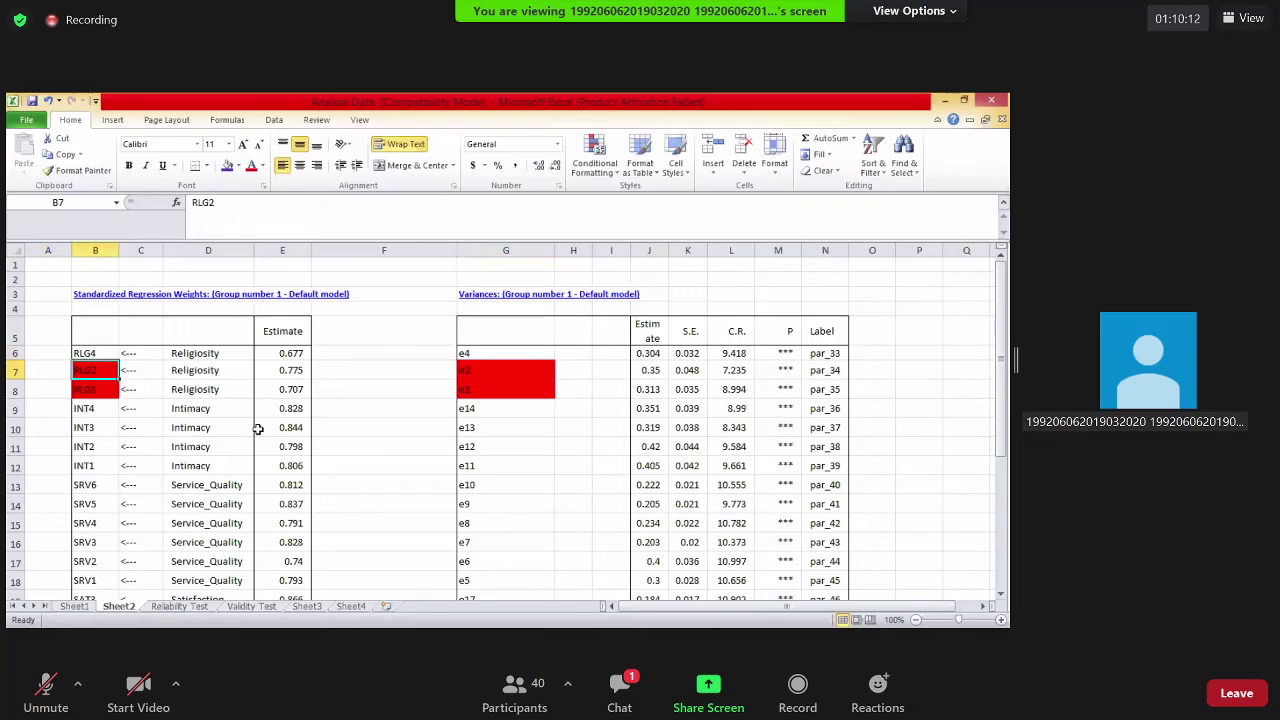
pyautogui.click(490, 409)
pyautogui.click(85, 411)
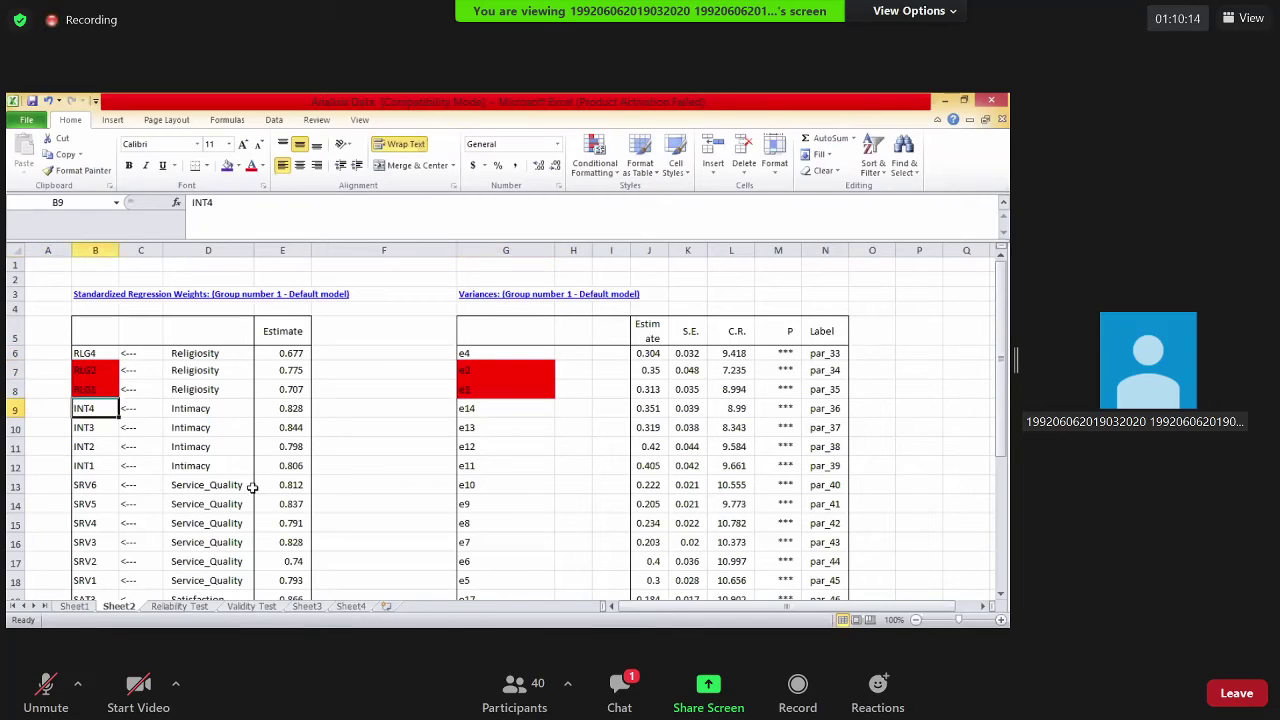
pyautogui.click(505, 446)
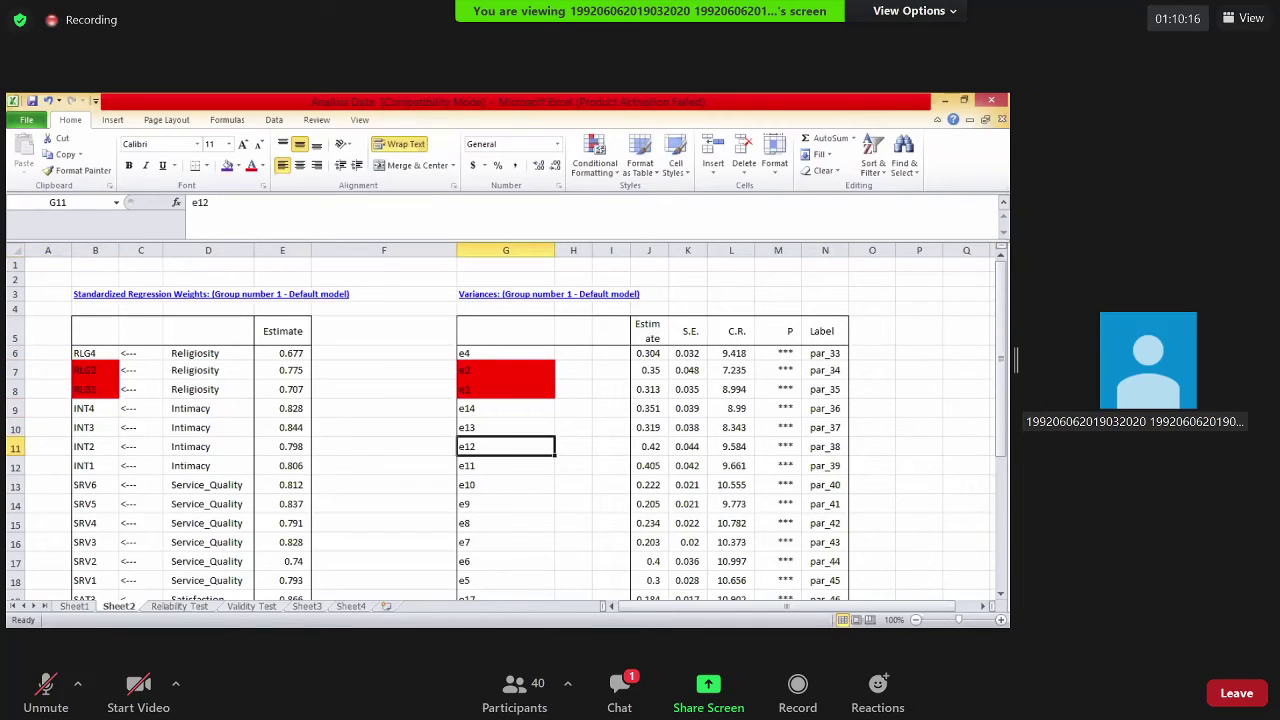
# Copy the Estimate column of the Variances table (J5:J24) and go to the Reliability Test sheet
pyautogui.moveTo(648, 331); pyautogui.dragTo(648, 560)
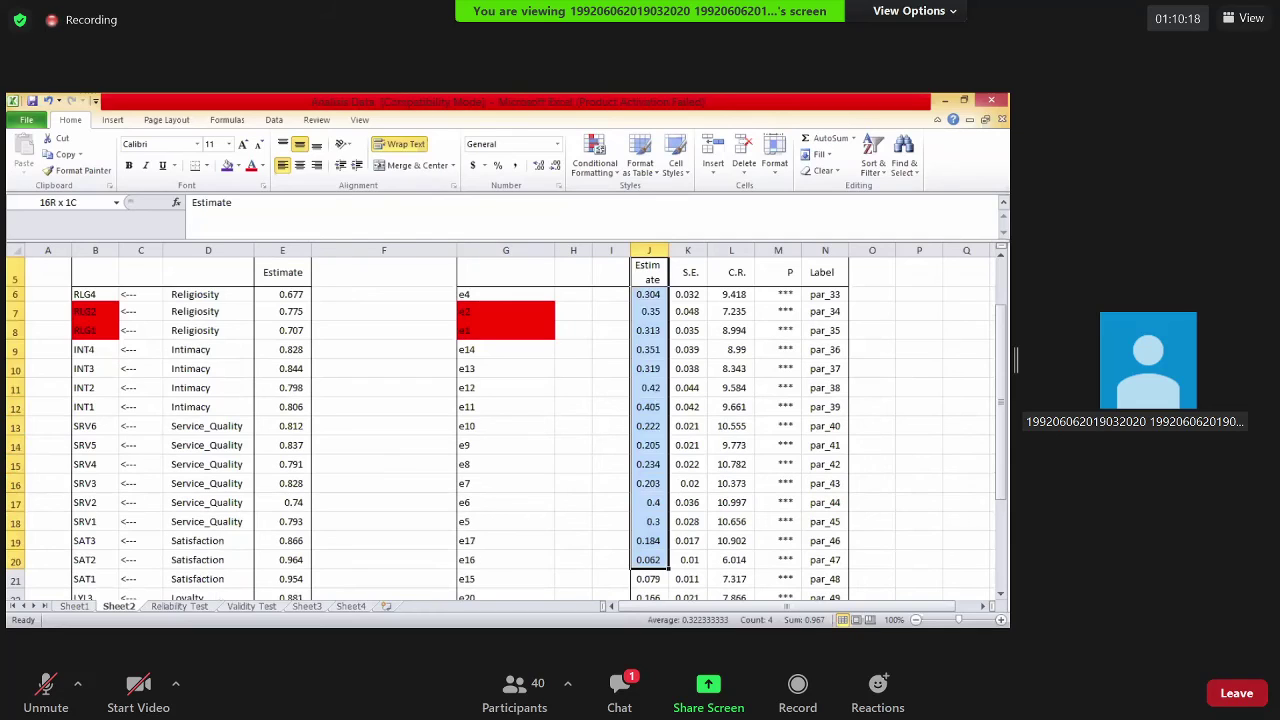
pyautogui.moveTo(648, 560); pyautogui.dragTo(648, 592)
pyautogui.hotkey('ctrl', 'c')
pyautogui.scroll(3, 551, 426)
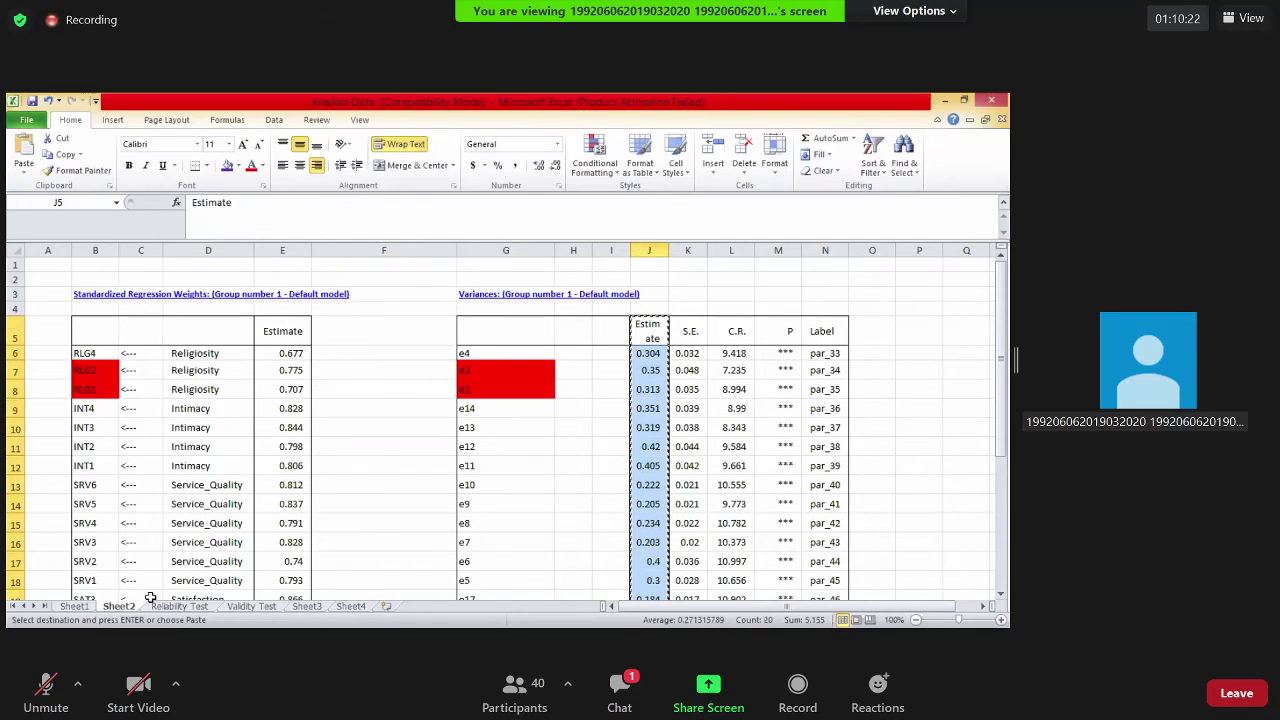
pyautogui.hotkey('ctrl', 'pagedown')
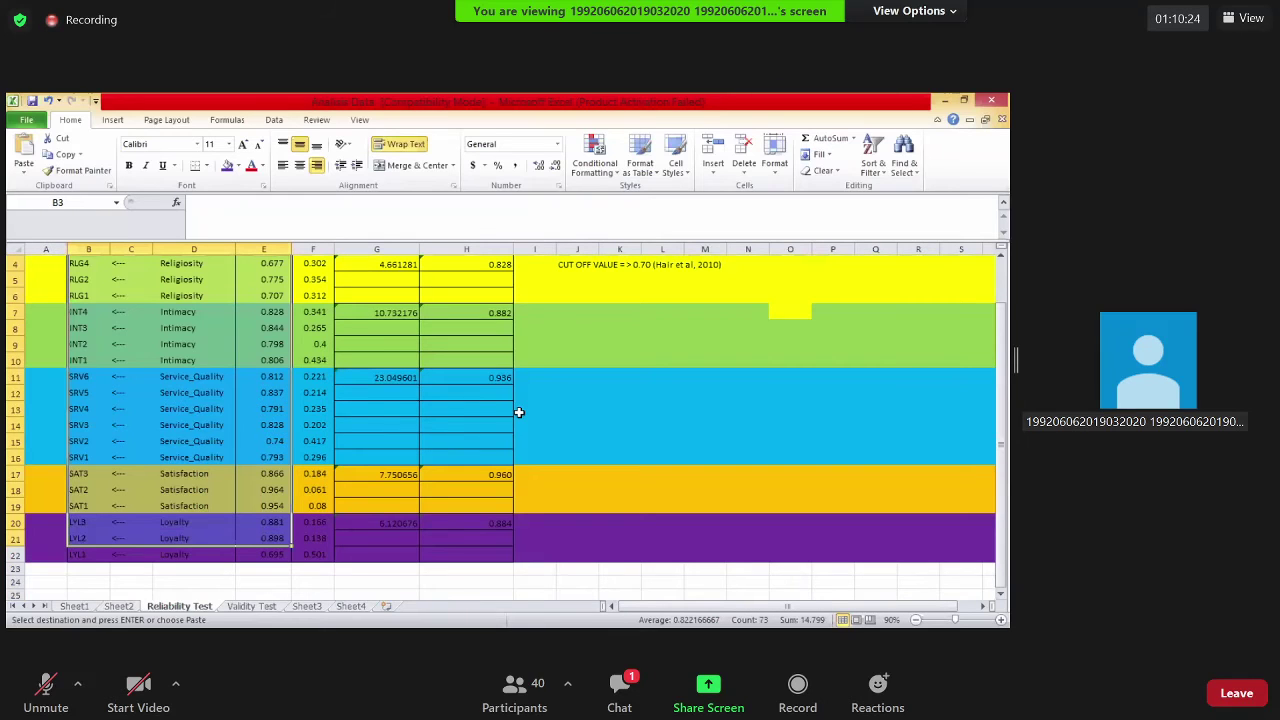
# Paste the copied variance estimates over the Error column, starting at F3
pyautogui.middleClick(574, 413)
pyautogui.click(620, 384)
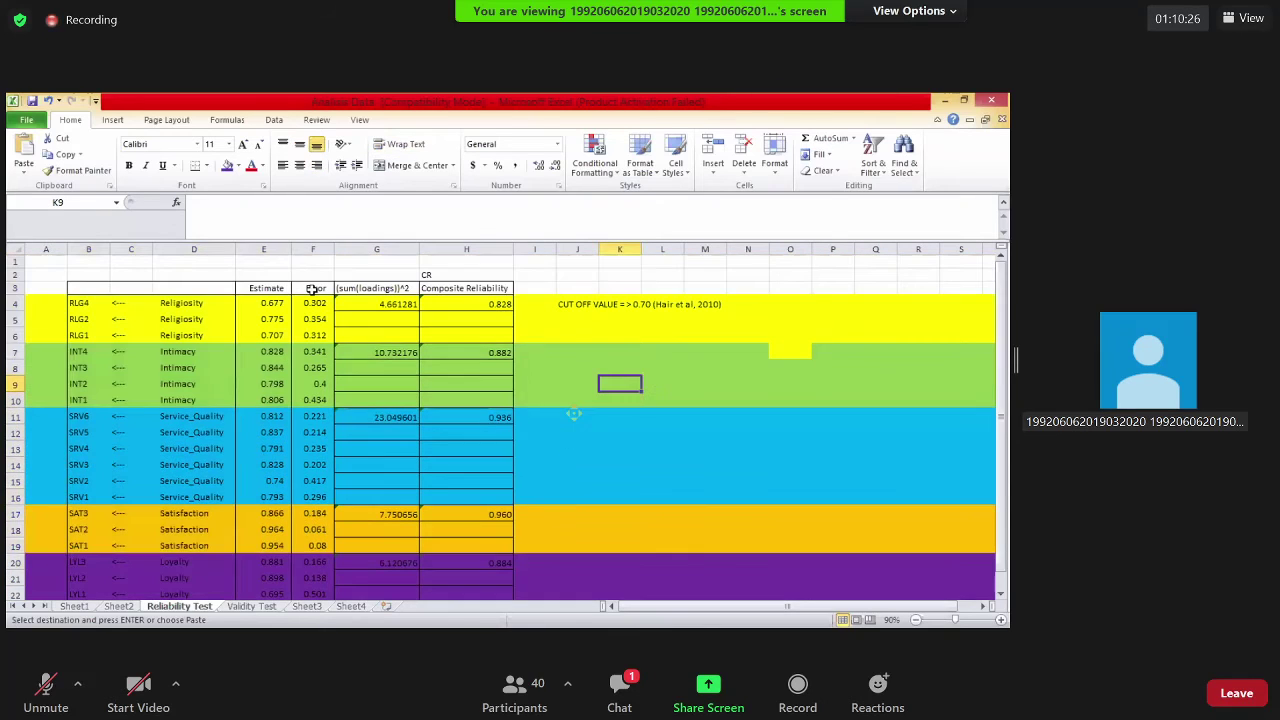
pyautogui.click(316, 289)
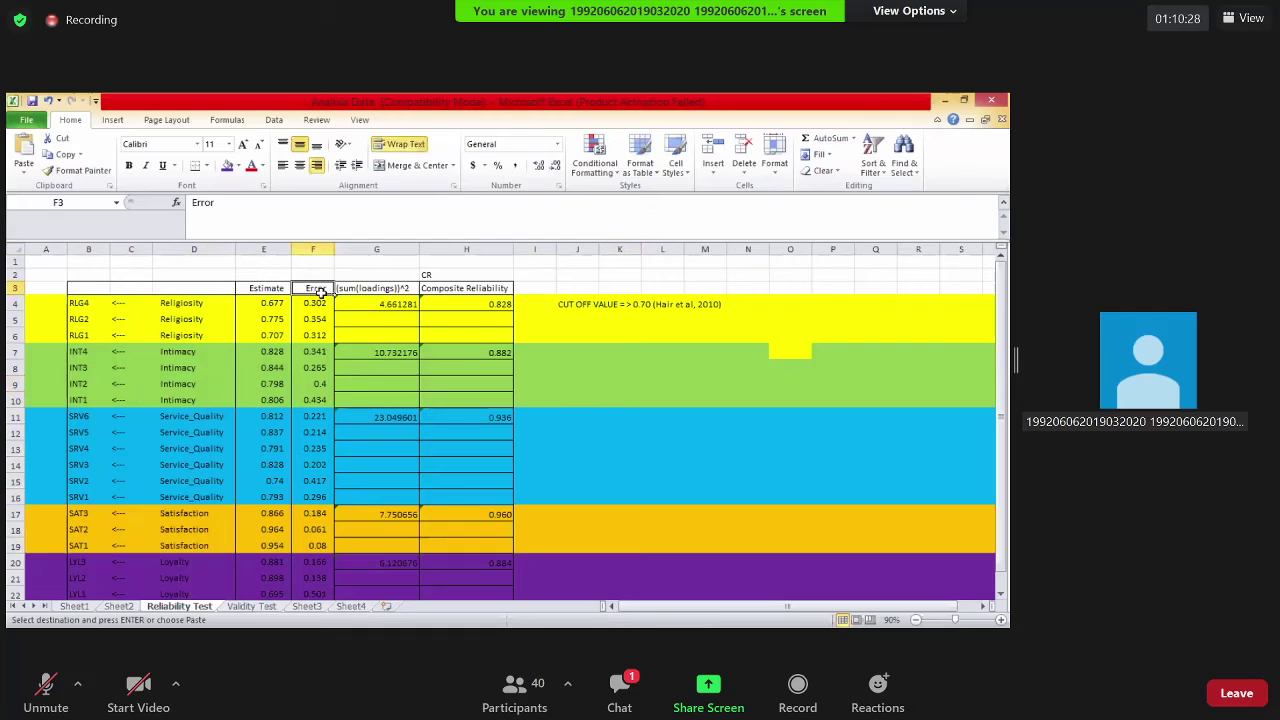
pyautogui.hotkey('ctrl', 'v')
pyautogui.click(662, 397)
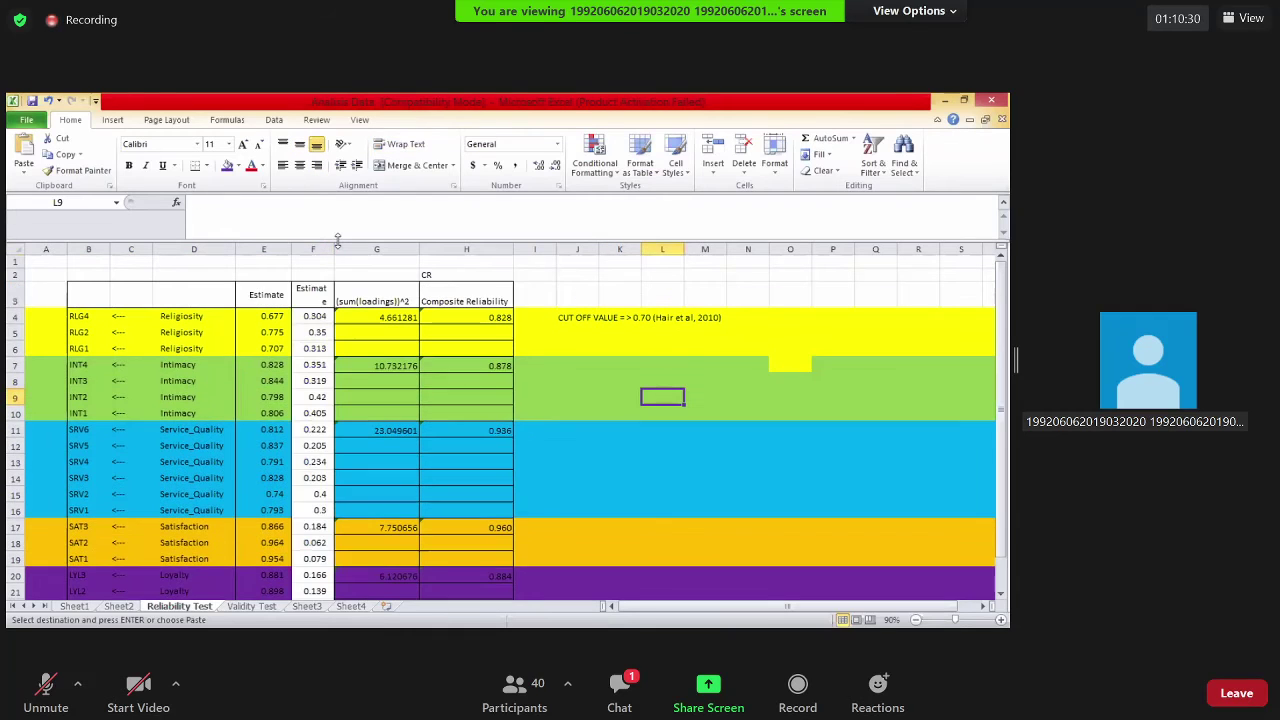
# Rename the header in F3 as Error and fit column F and the header row to their contents
pyautogui.click(307, 298)
pyautogui.write('Ero')
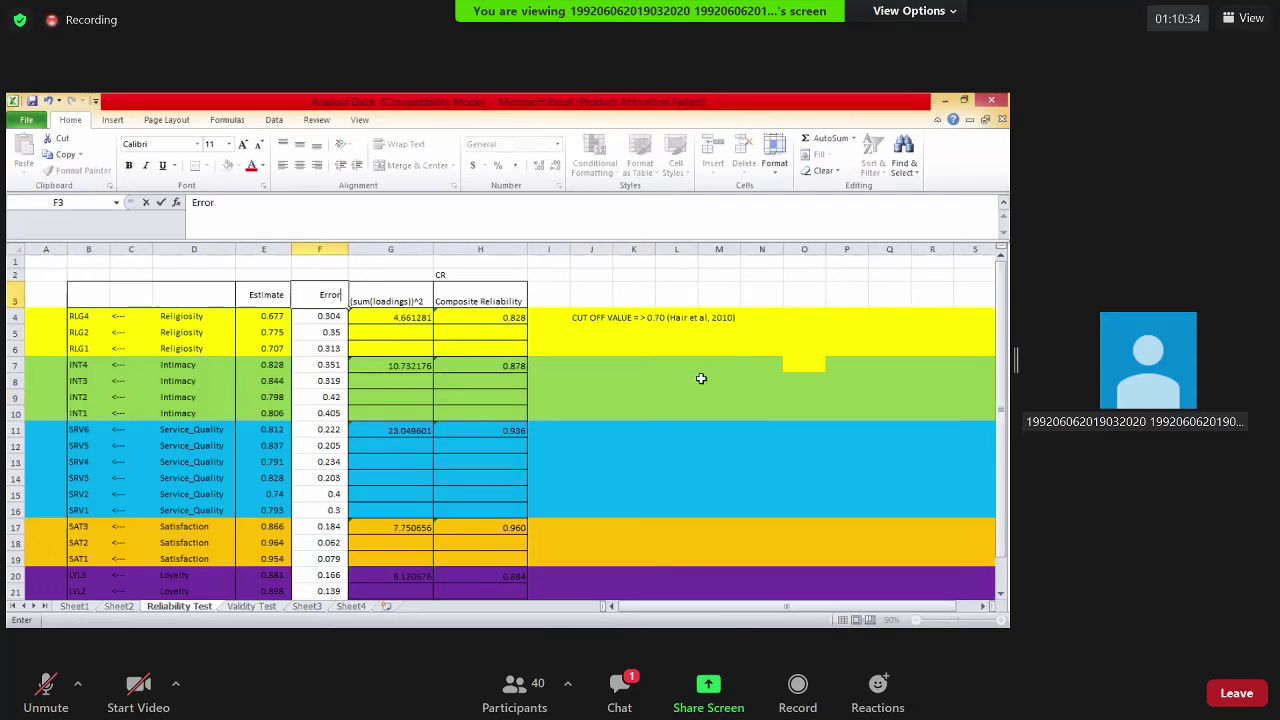
pyautogui.click(301, 166)
pyautogui.click(719, 397)
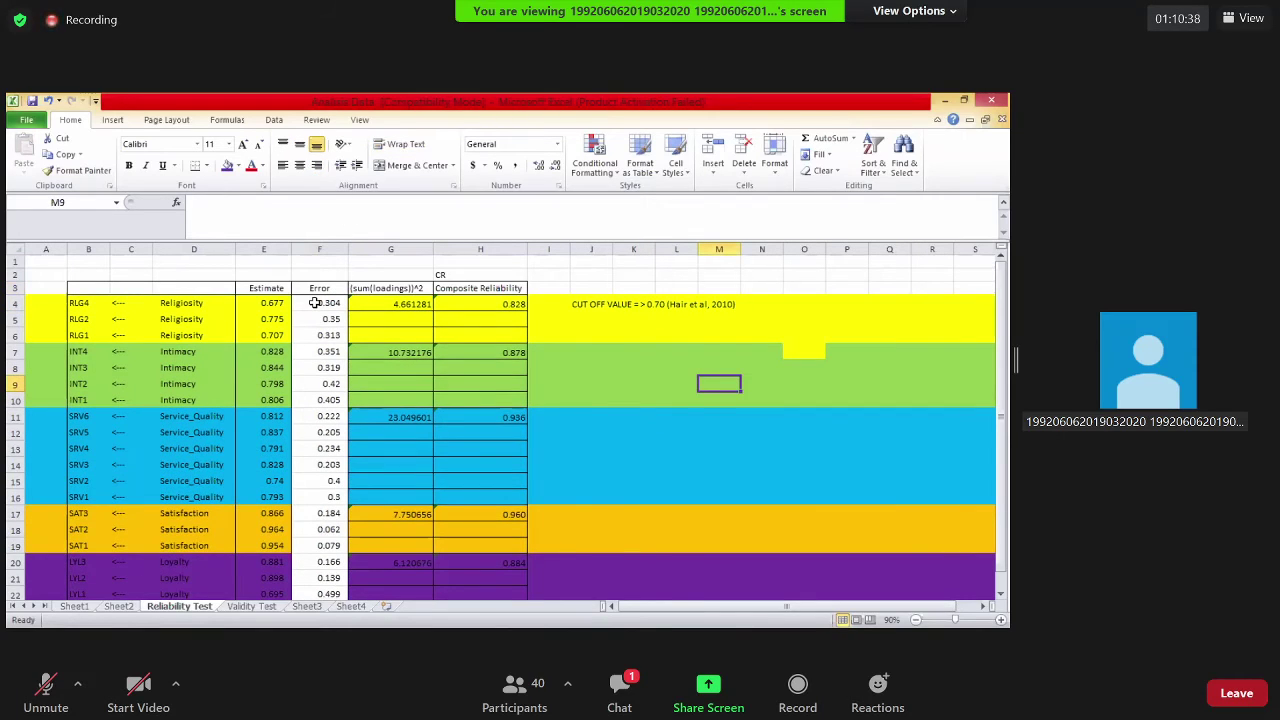
# Reapply each construct's row colour across the Error column: yellow rows 4–6, green 7–10, light blue 11–16, orange 17–19, purple 20–22
pyautogui.moveTo(13, 302); pyautogui.dragTo(13, 335)
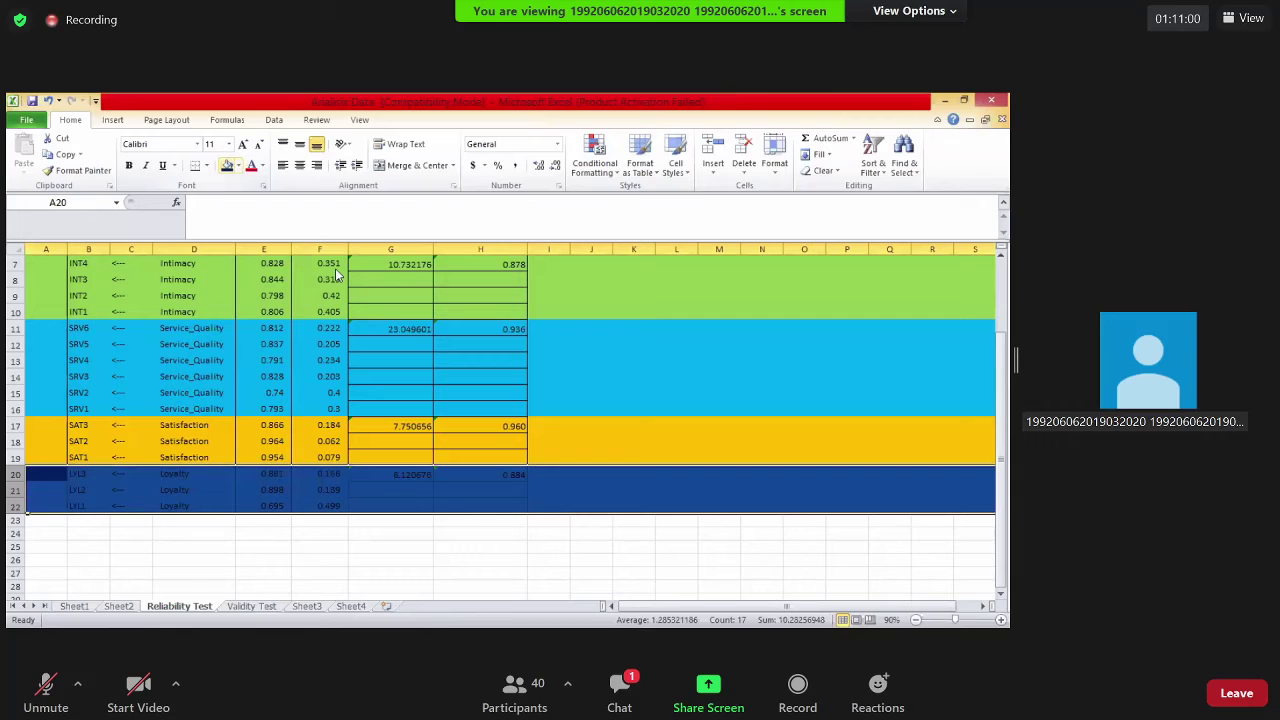
pyautogui.scroll(2, 658, 352)
pyautogui.click(717, 397)
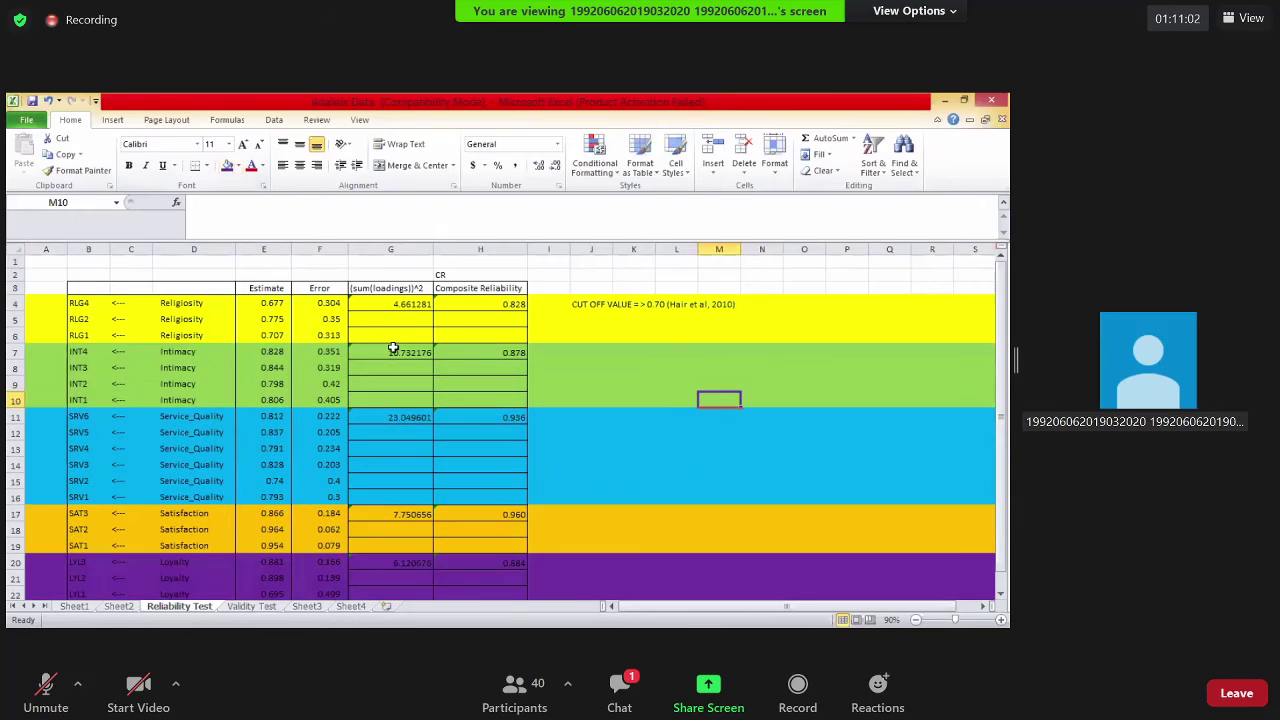
# Examine the Composite Reliability formula in H4 for the Religiosity construct
pyautogui.press('Up')
pyautogui.click(455, 288)
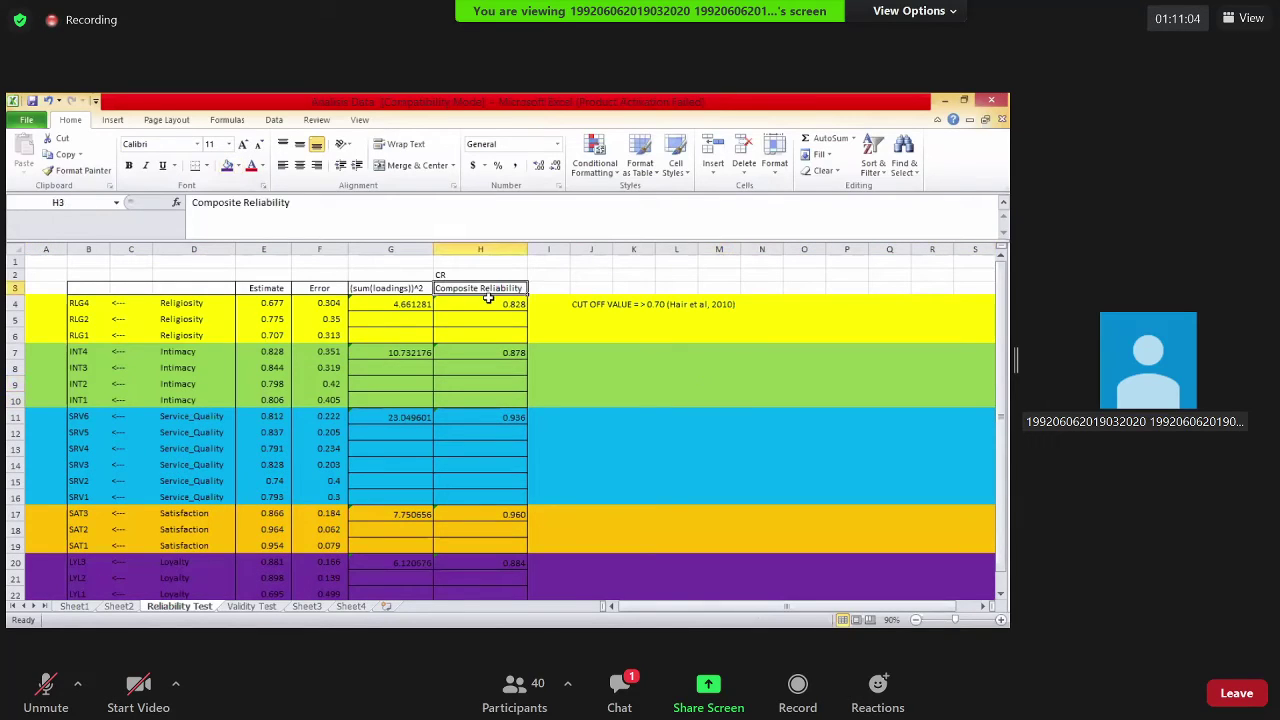
pyautogui.click(481, 302)
pyautogui.press('Up')
pyautogui.click(477, 303)
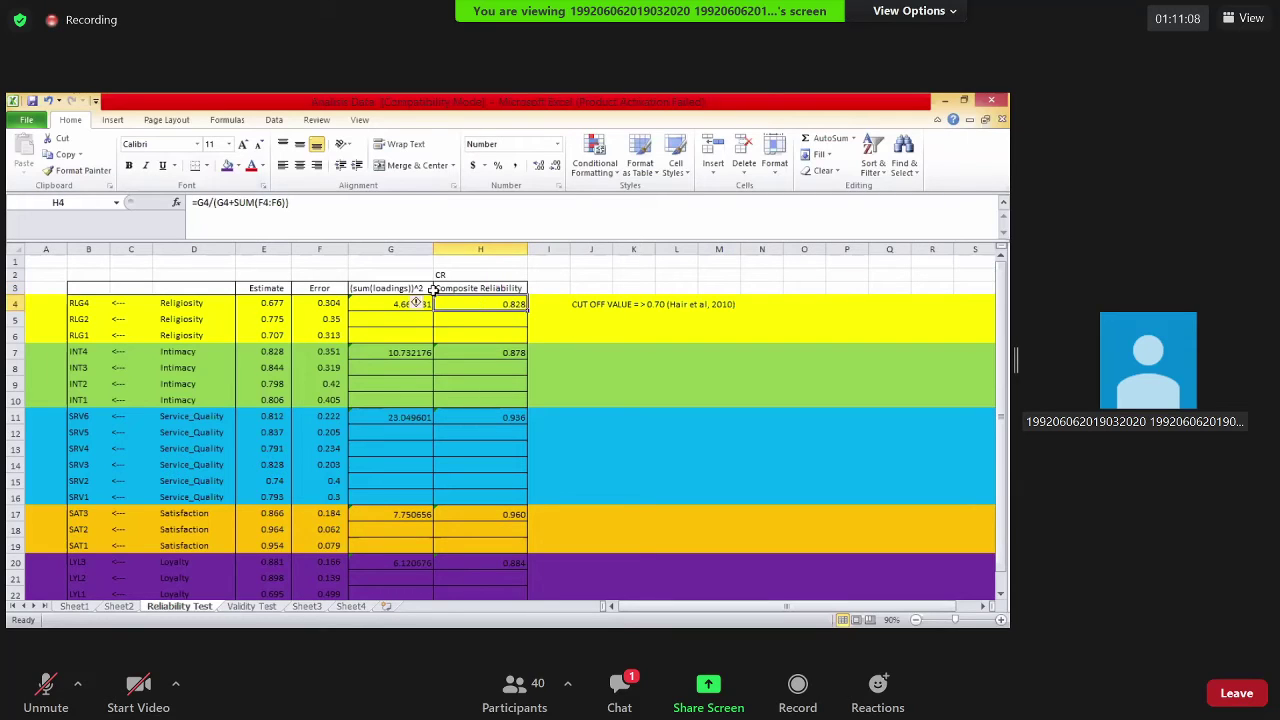
pyautogui.press('F2')
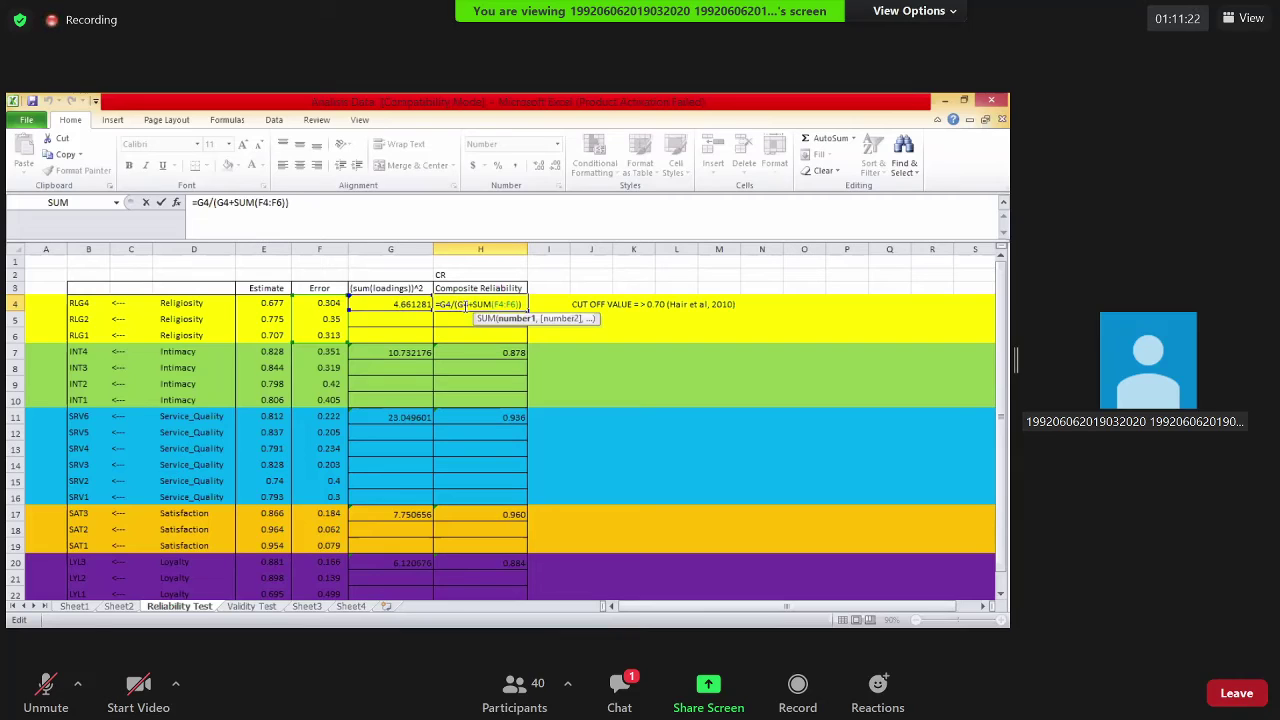
pyautogui.click(688, 352)
# Examine the squared sum of loadings formula in G4 and the error range F4:F6 used in the H4 formula
pyautogui.click(382, 305)
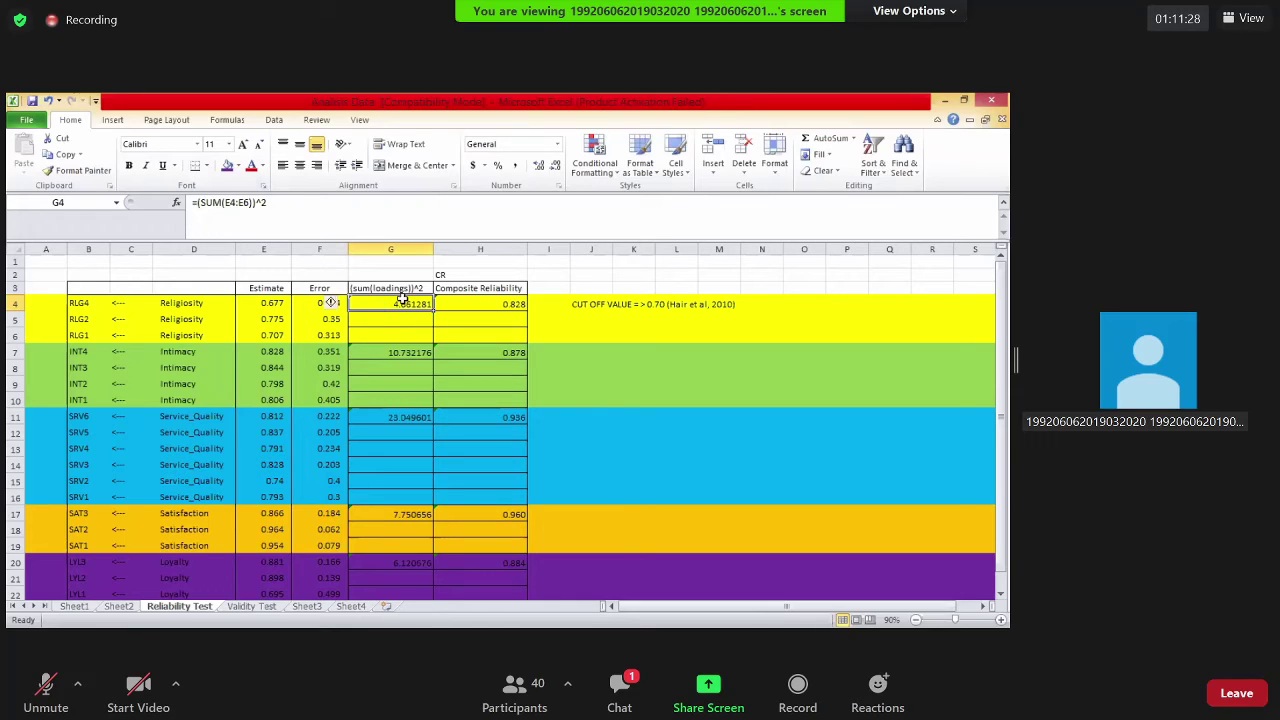
pyautogui.doubleClick(405, 300)
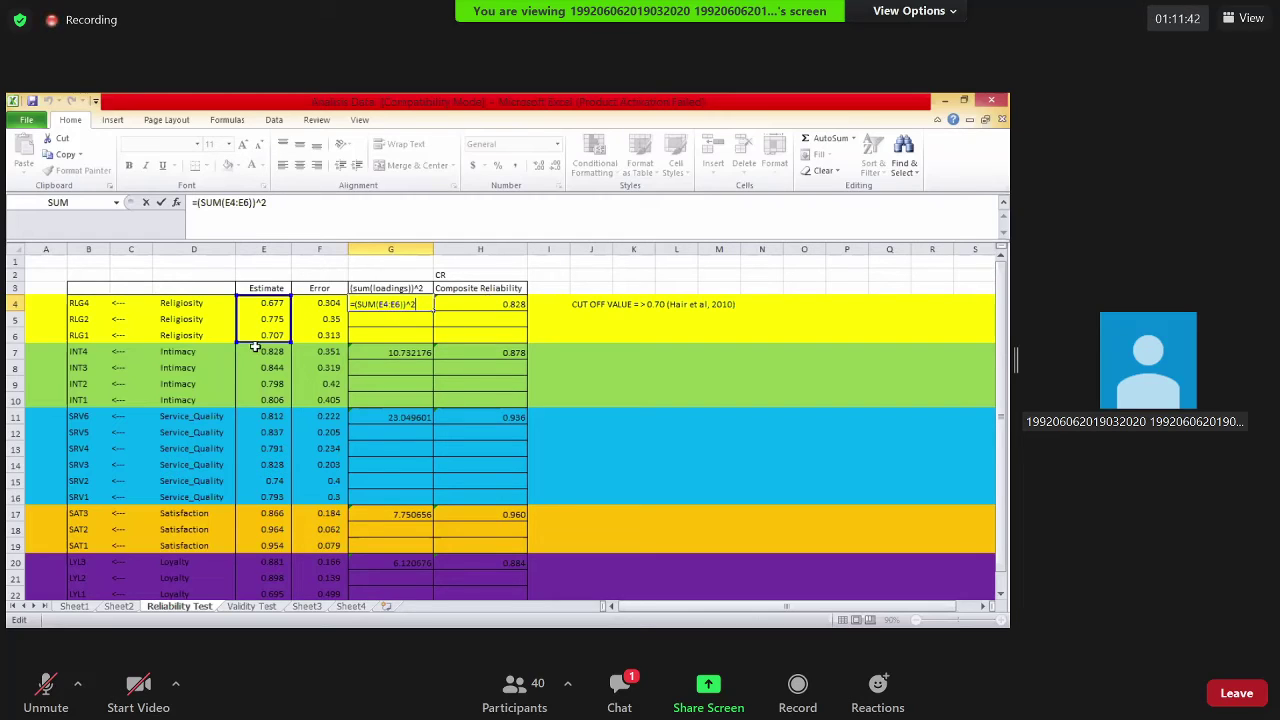
pyautogui.press('Return')
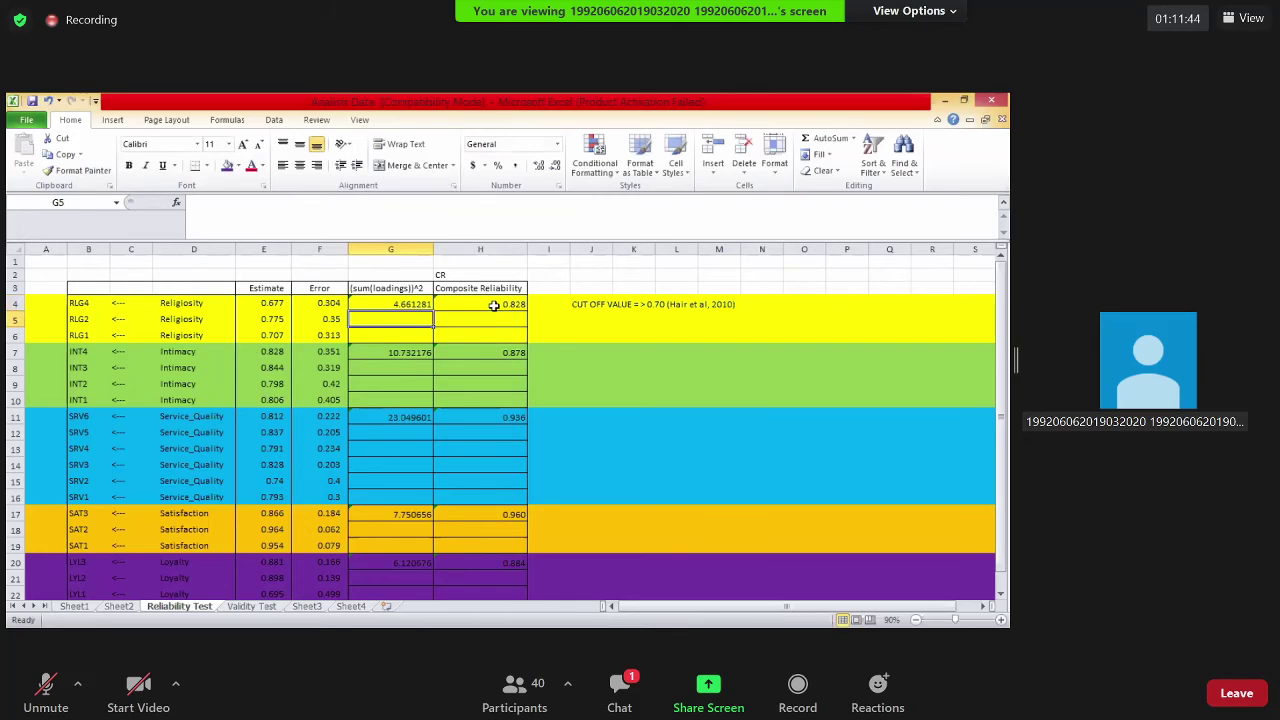
pyautogui.doubleClick(495, 304)
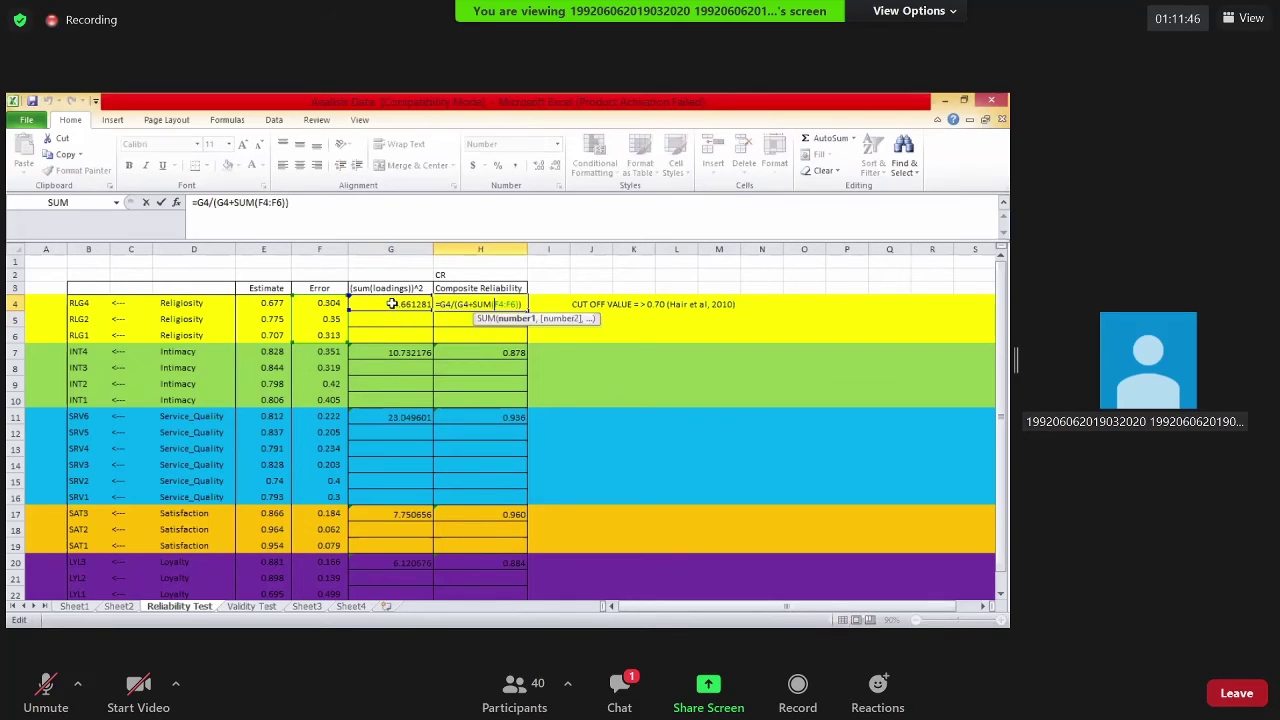
pyautogui.click(483, 304)
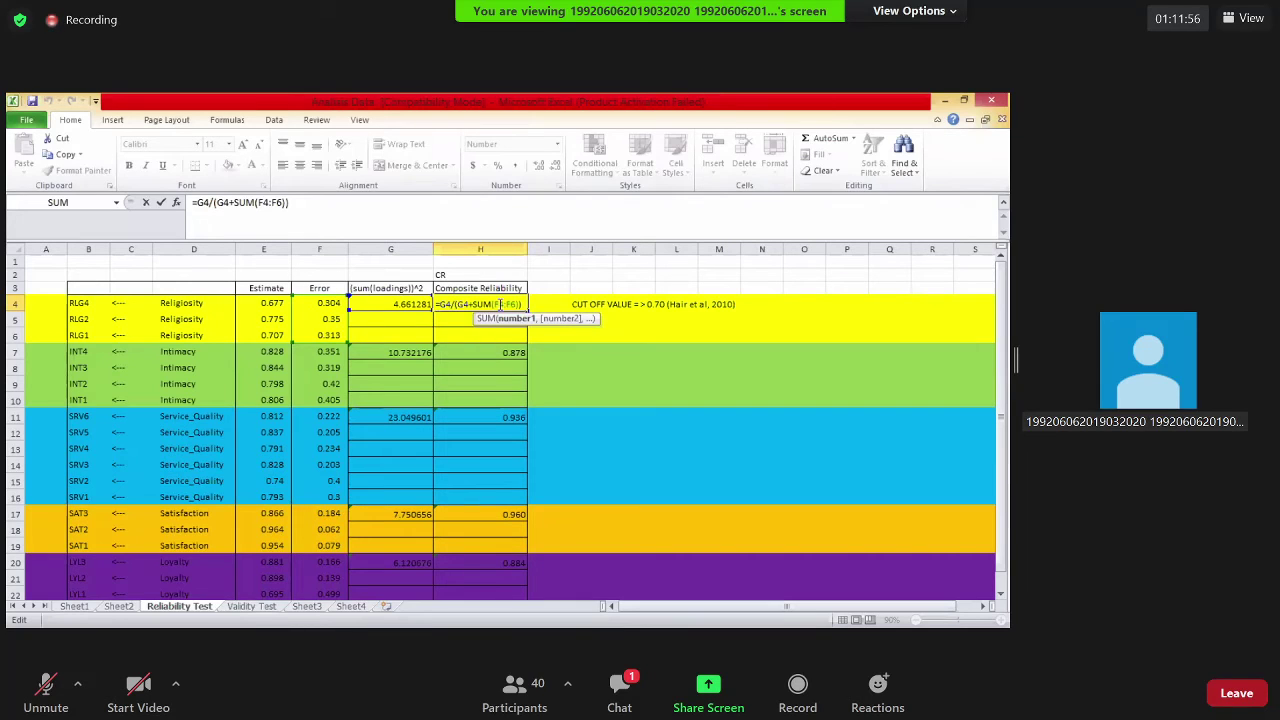
pyautogui.moveTo(518, 304); pyautogui.dragTo(493, 305)
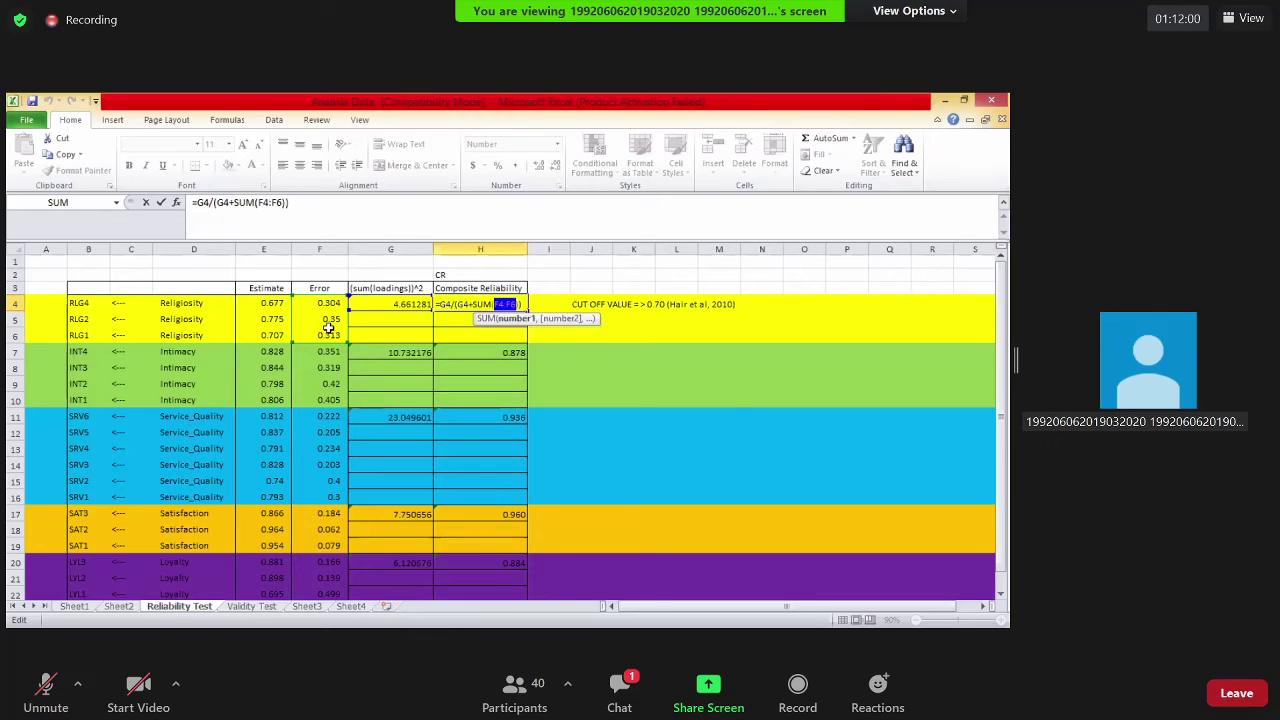
pyautogui.press('Return')
pyautogui.click(720, 416)
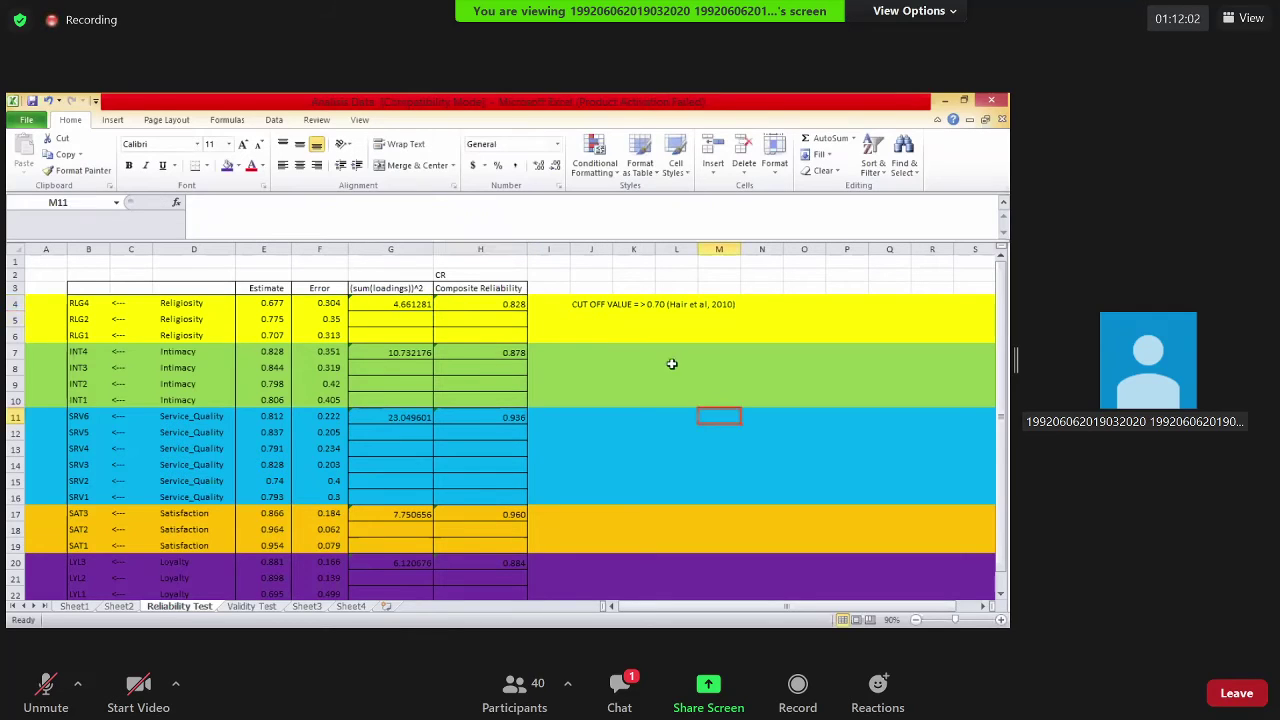
# Check the squared sum of loadings formulas for the Intimacy and Service_Quality constructs in G7 and G11
pyautogui.doubleClick(401, 352)
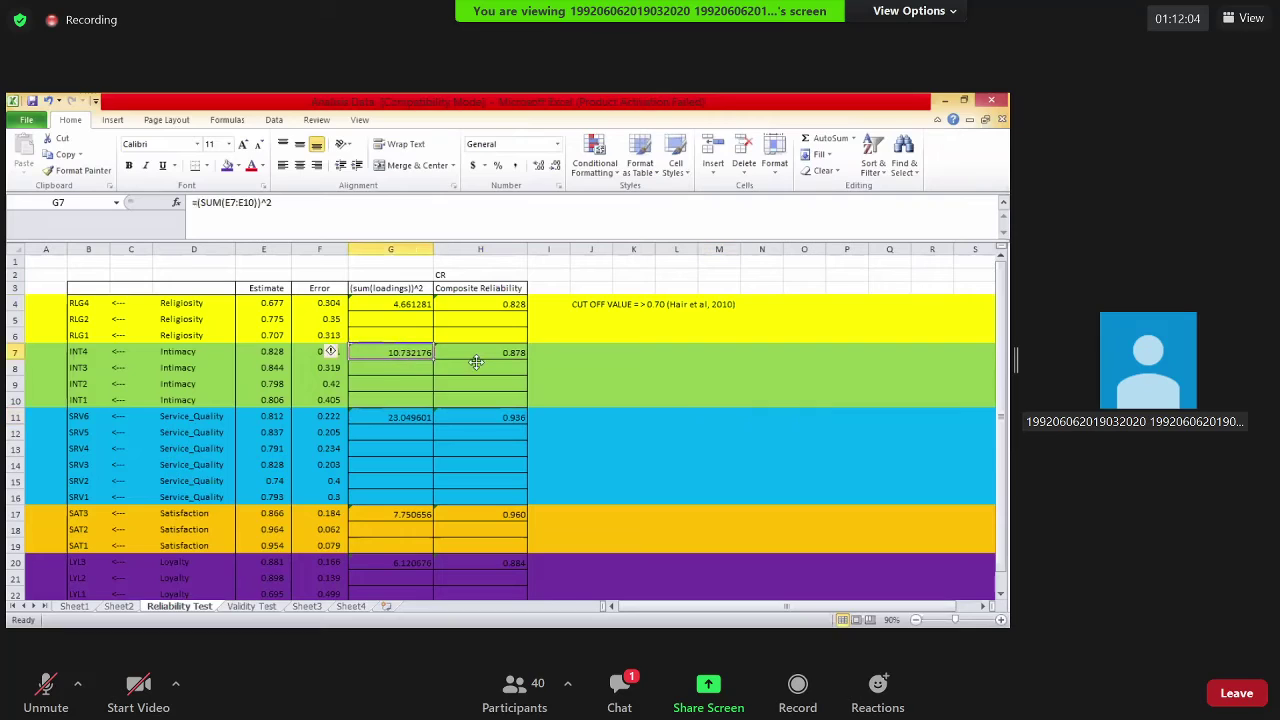
pyautogui.press('Return')
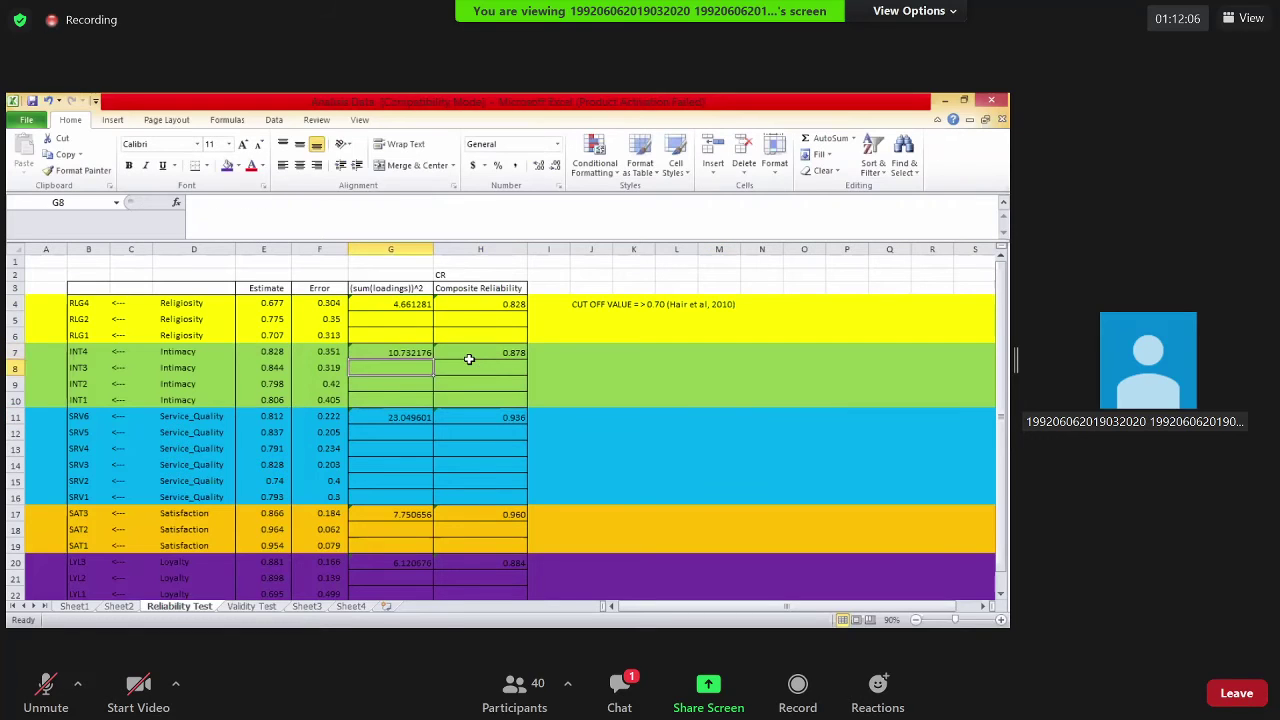
pyautogui.click(480, 400)
pyautogui.click(478, 362)
pyautogui.doubleClick(416, 423)
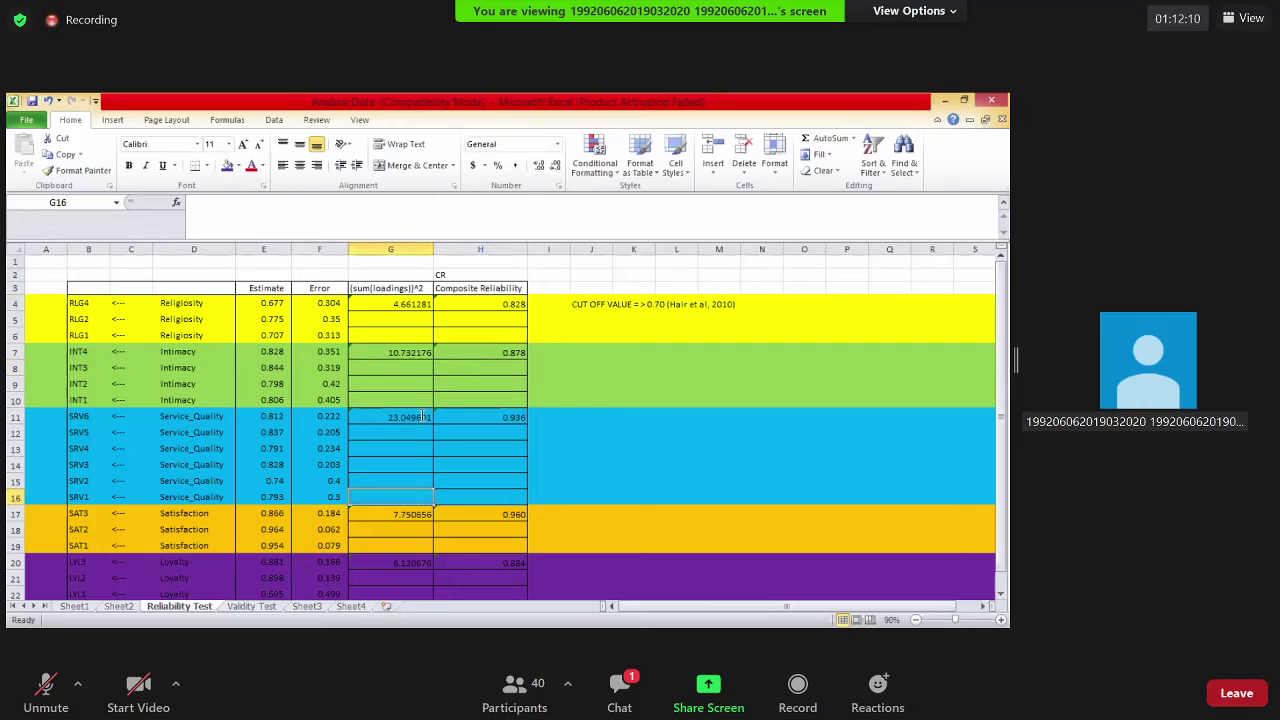
pyautogui.click(422, 416)
pyautogui.press('Down')
# Review the composite reliability values of all five constructs down to the Loyalty rows
pyautogui.scroll(-1, 708, 415)
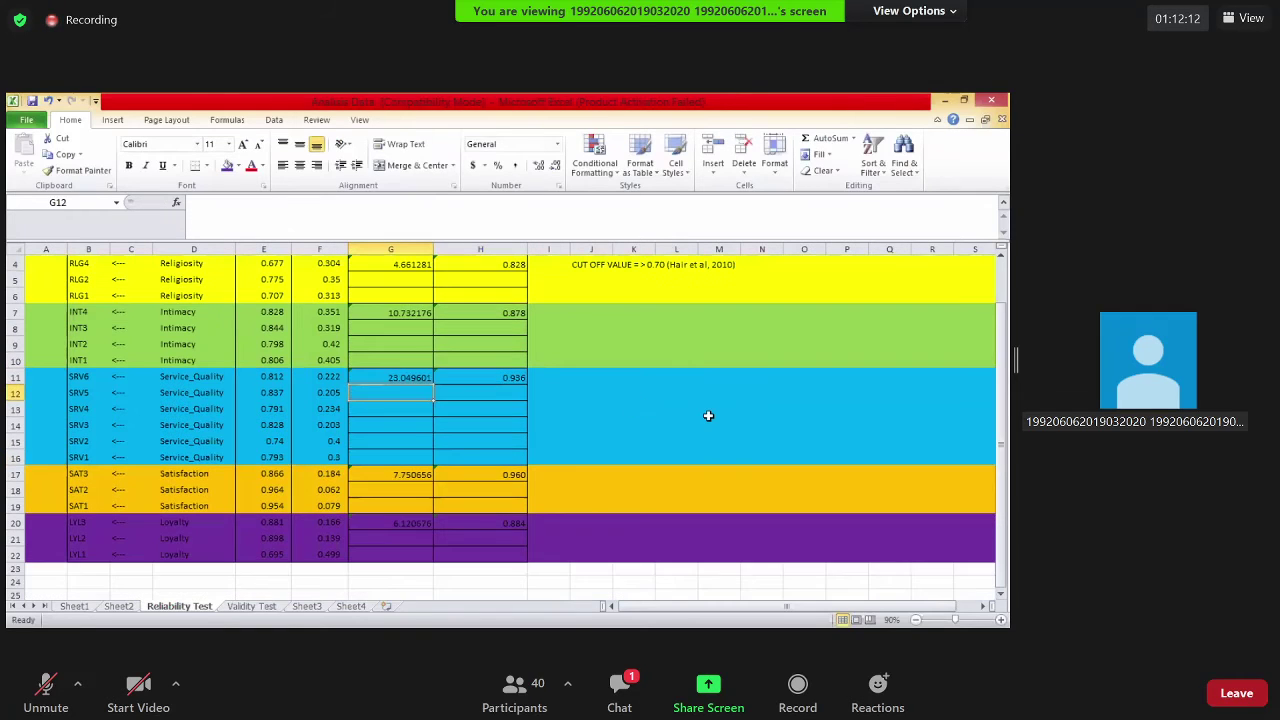
pyautogui.click(636, 410)
pyautogui.scroll(1, 708, 415)
pyautogui.click(706, 397)
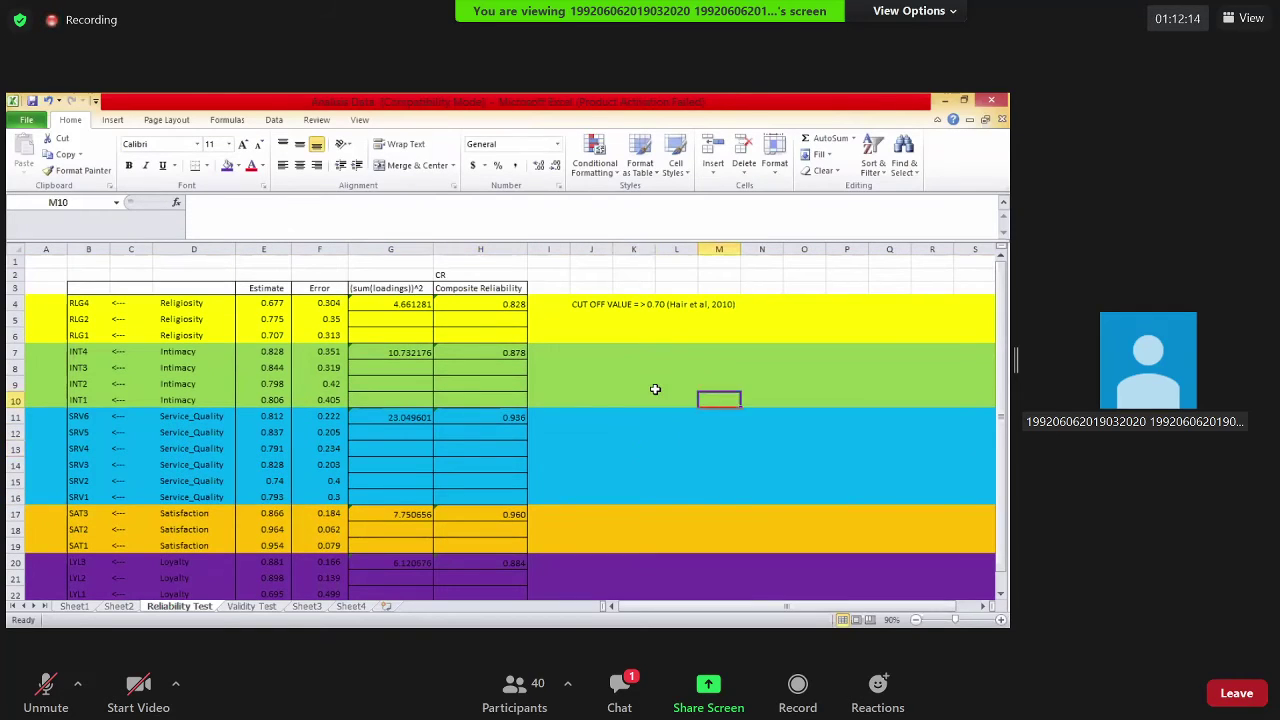
pyautogui.click(607, 401)
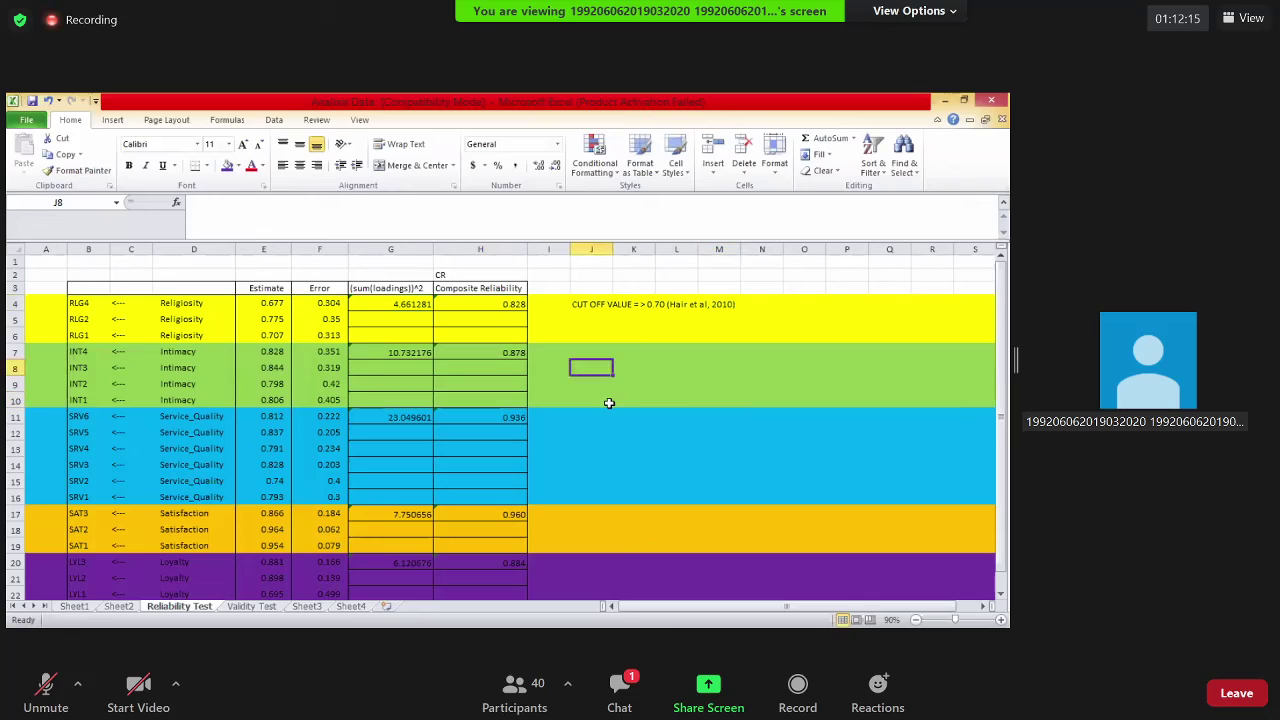
pyautogui.scroll(-1, 502, 474)
pyautogui.click(502, 486)
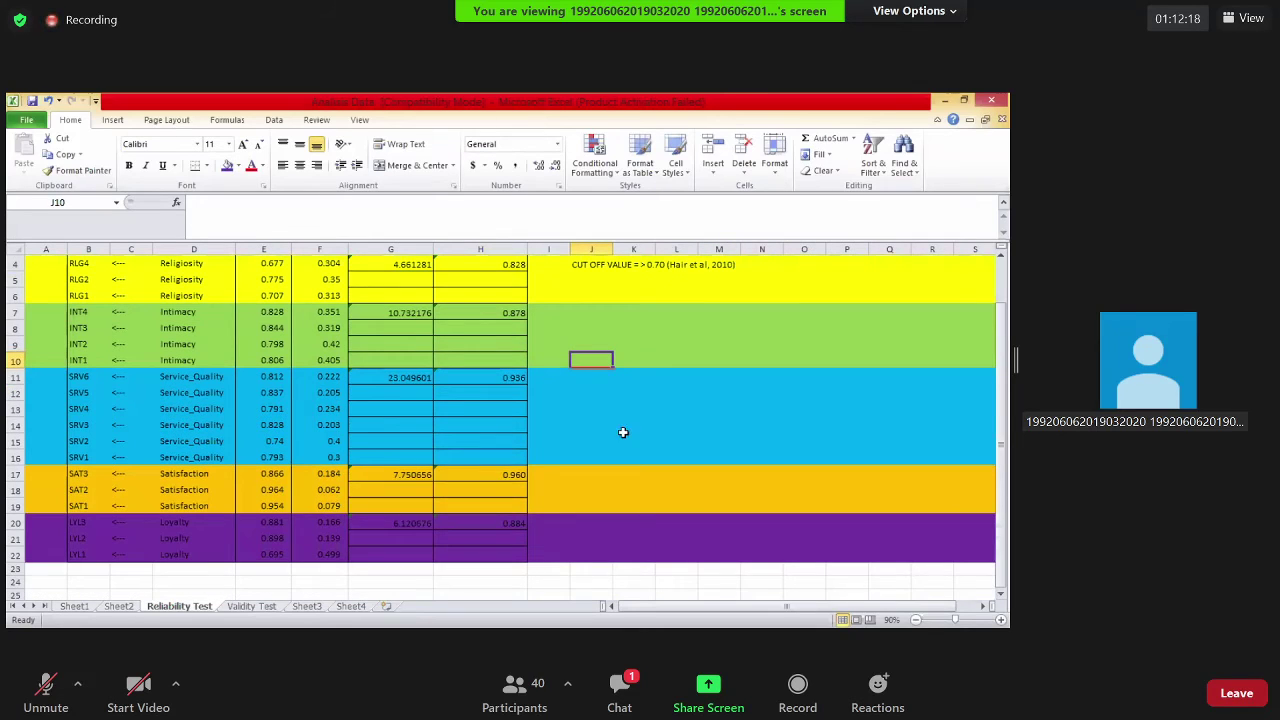
pyautogui.scroll(1, 678, 387)
# Fill the cut-off value note in J4:M4 with red
pyautogui.click(596, 303)
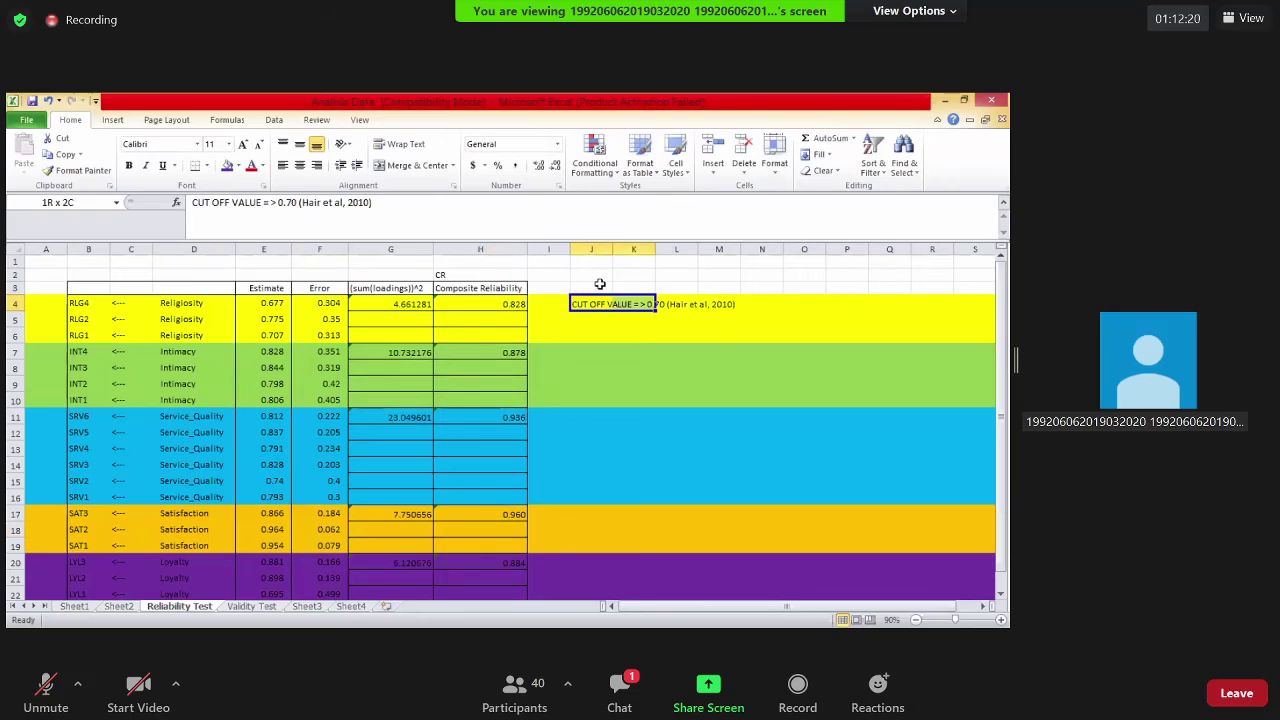
pyautogui.moveTo(598, 303); pyautogui.dragTo(722, 304)
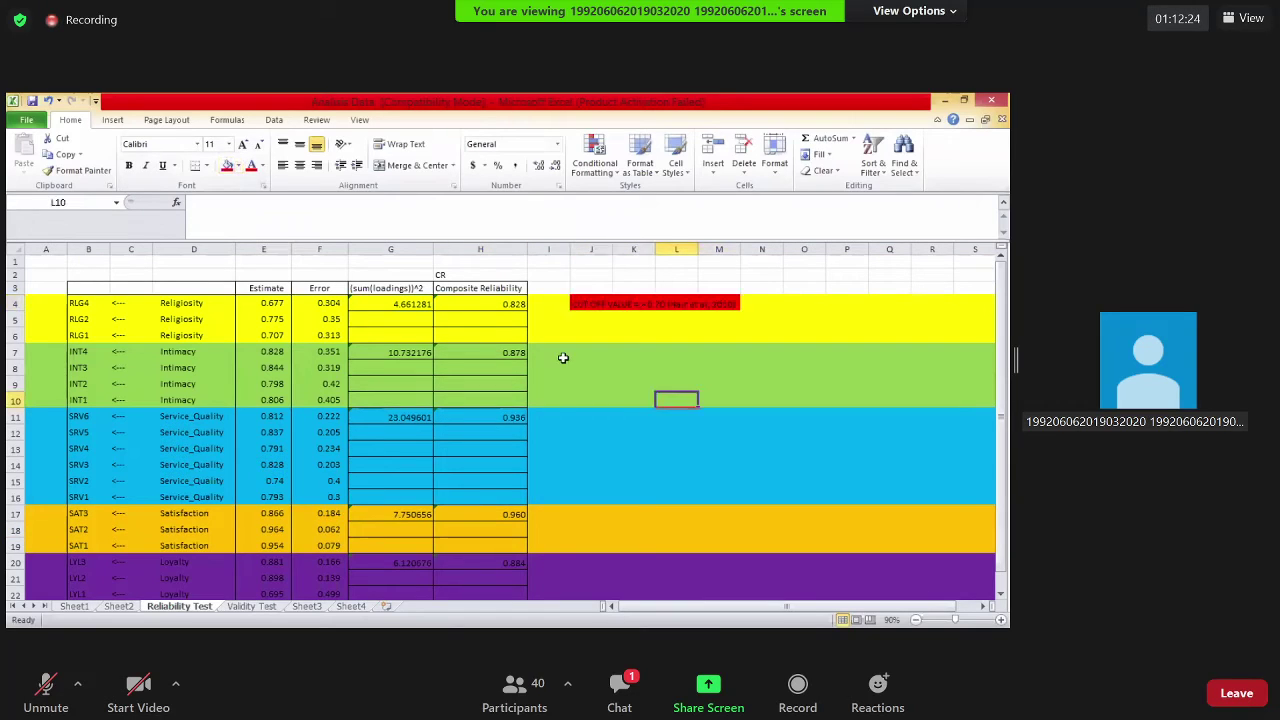
pyautogui.click(668, 431)
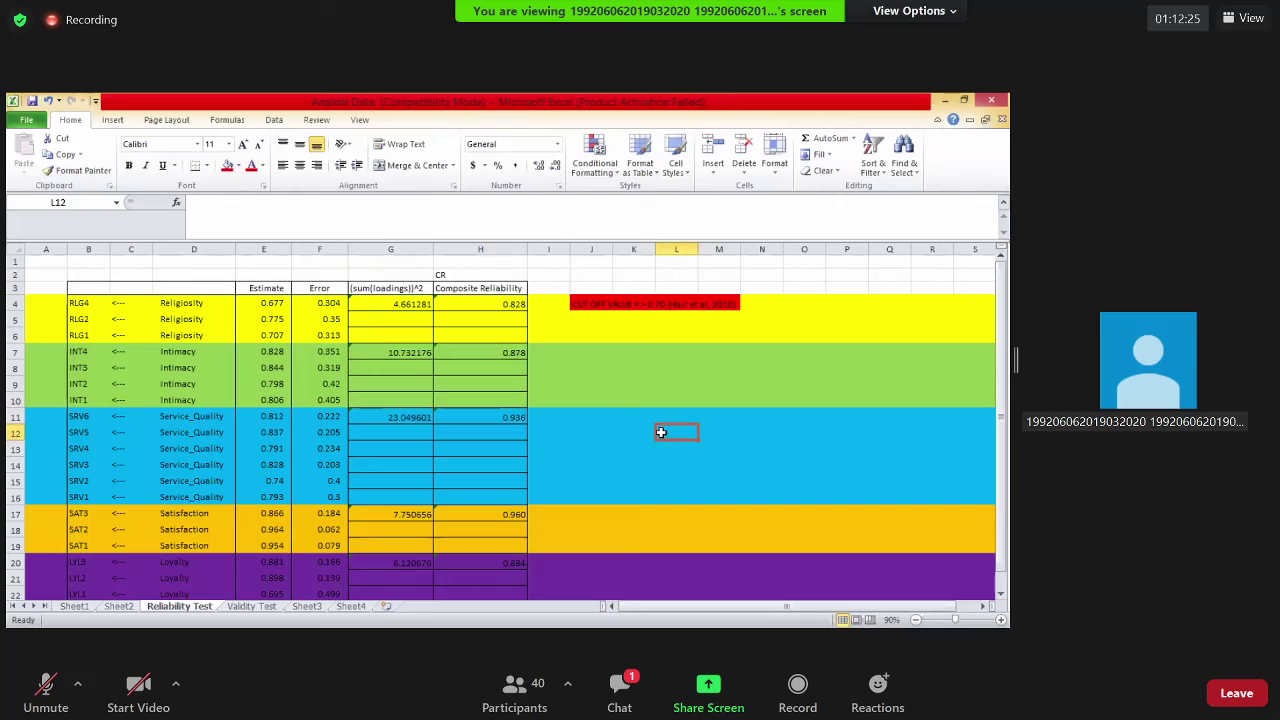
pyautogui.click(582, 305)
pyautogui.click(719, 368)
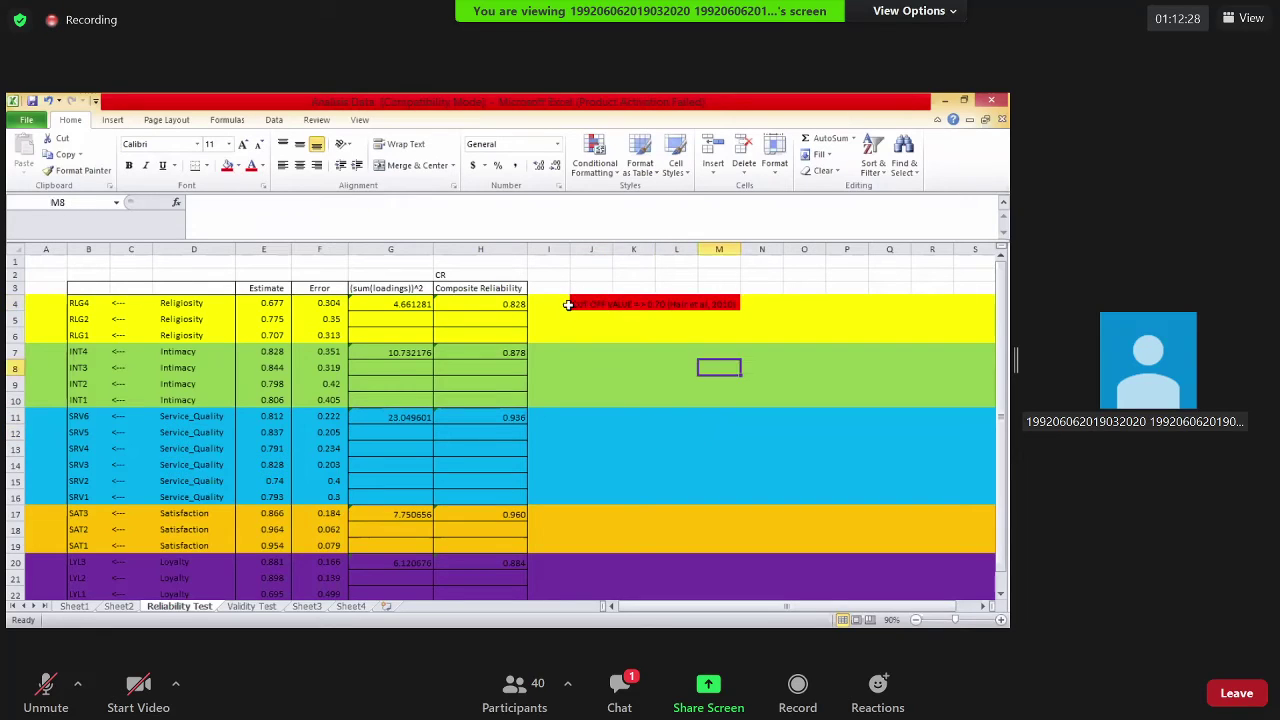
pyautogui.click(633, 304)
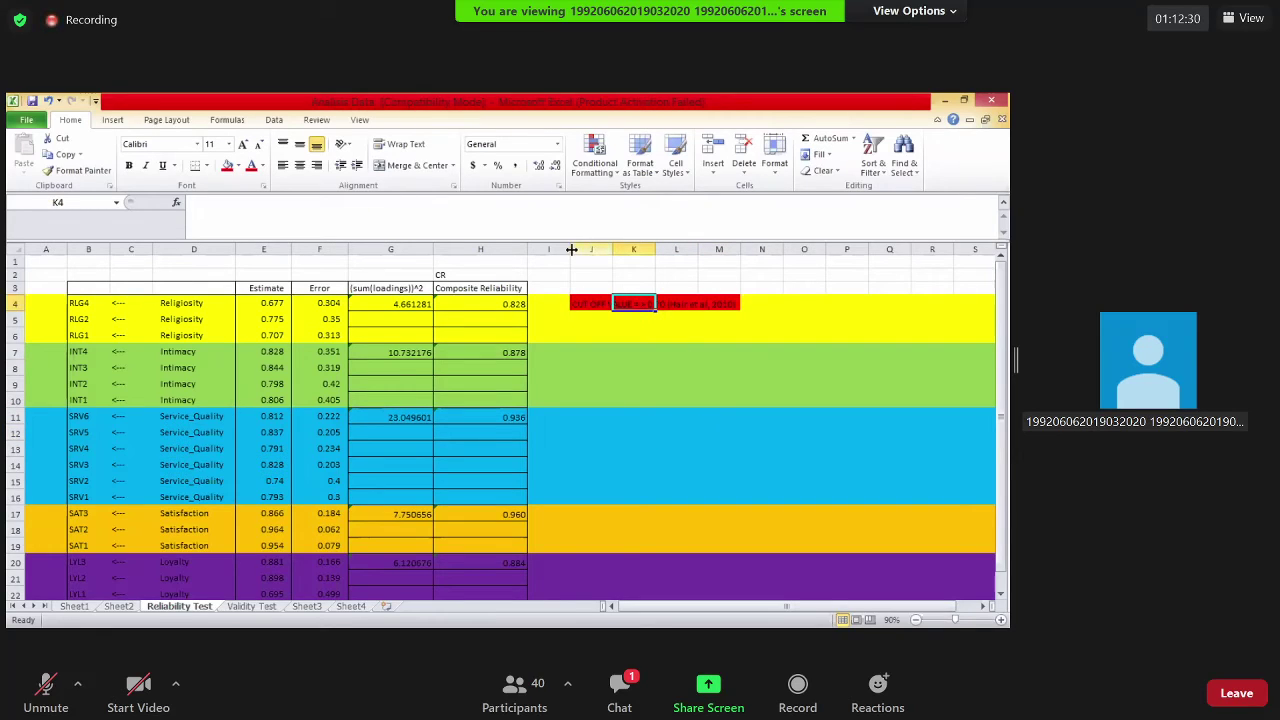
# Widen column I and insert a blank column between it and the Composite Reliability column
pyautogui.moveTo(570, 249); pyautogui.dragTo(668, 249)
pyautogui.click(649, 289)
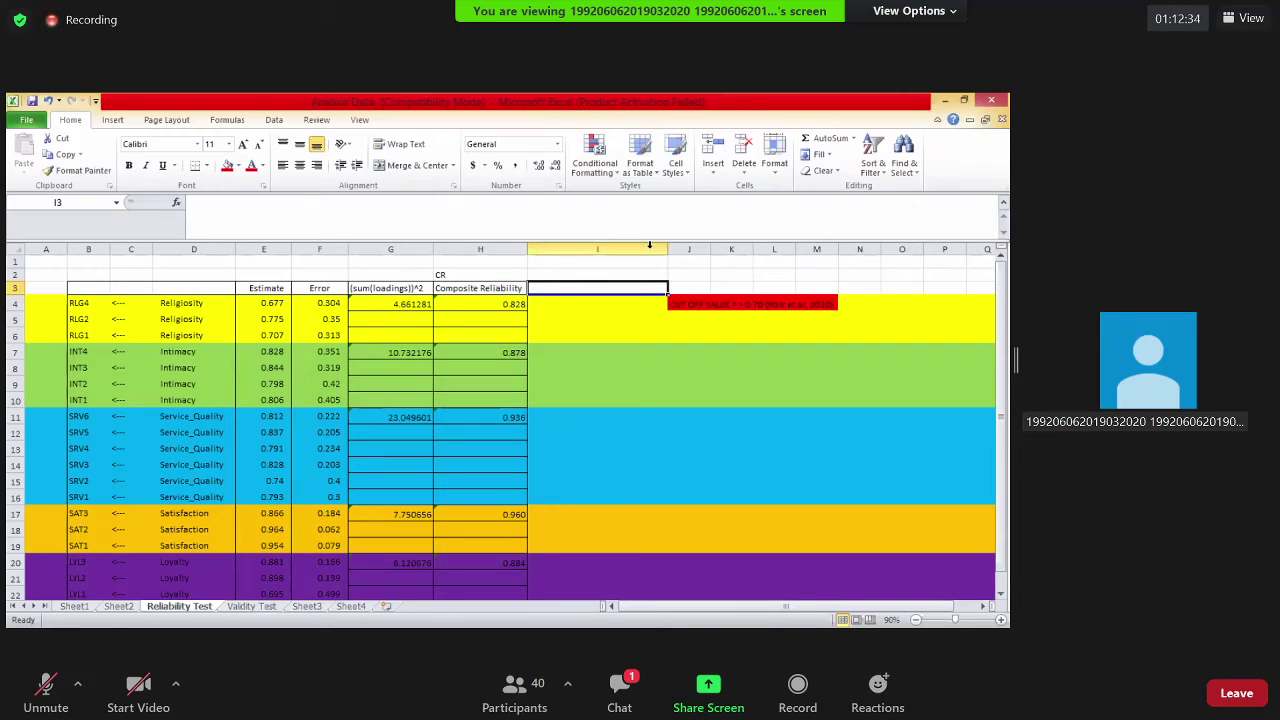
pyautogui.hotkey('ctrl', 'z')
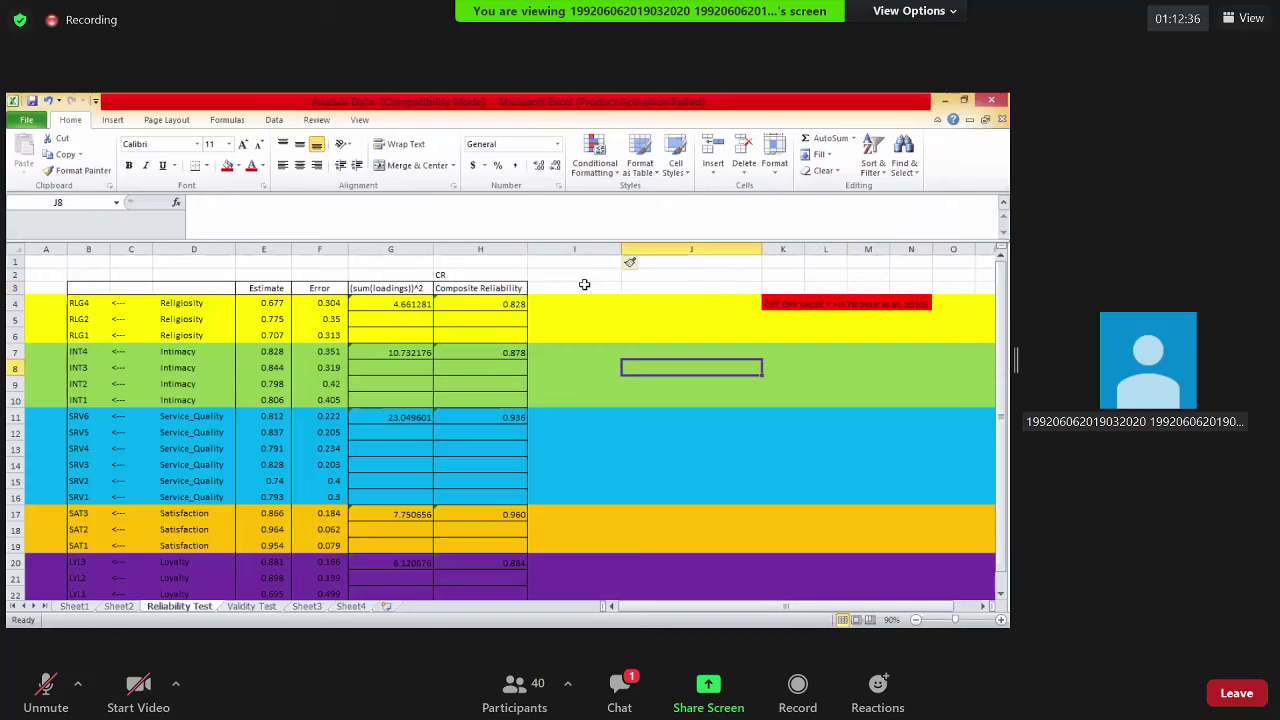
# Enter the header Conclusion in I3 and the verdict Valid in I4
pyautogui.click(584, 287)
pyautogui.write('Cpnc')
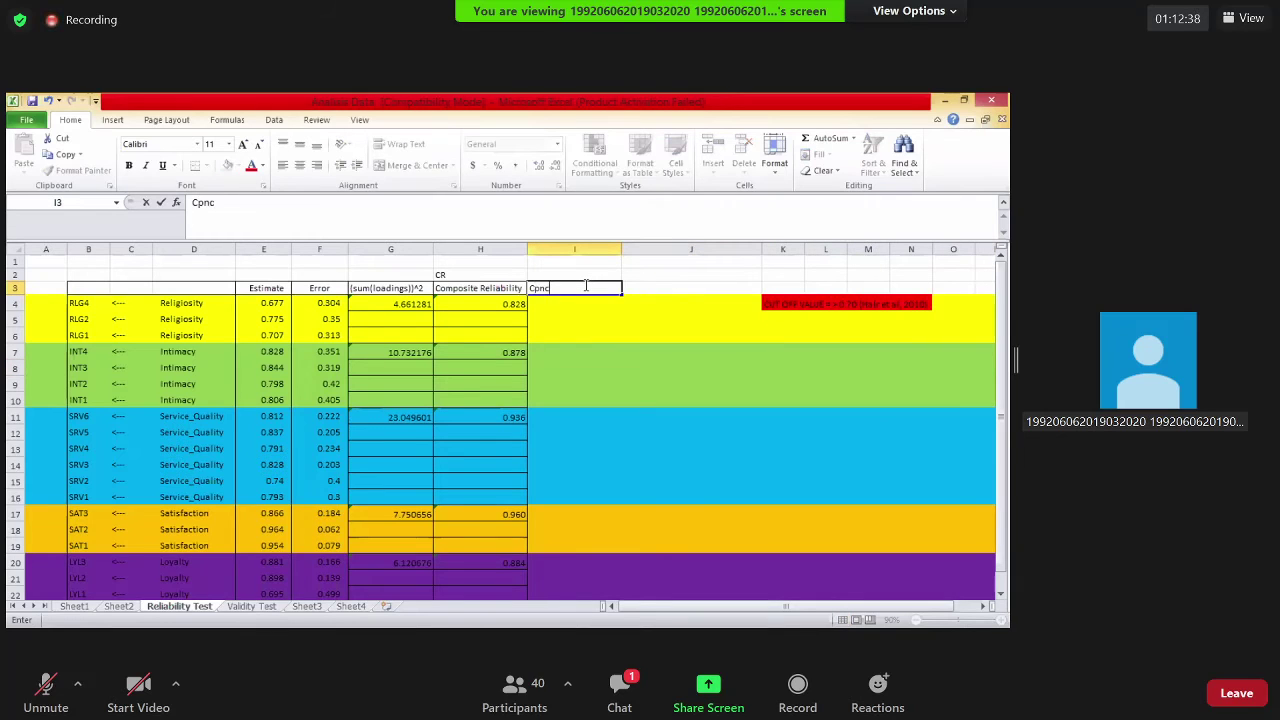
pyautogui.press('BackSpace')
pyautogui.press('BackSpace')
pyautogui.write('onclusion')
pyautogui.press('Return')
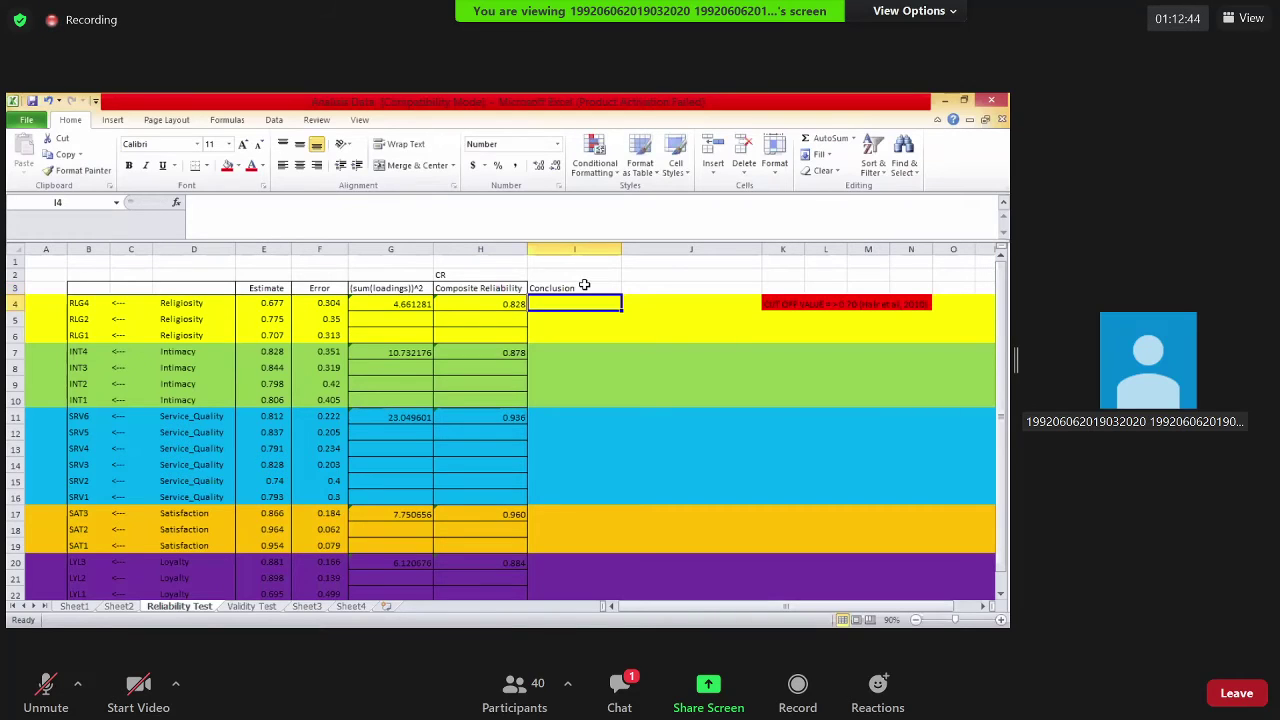
pyautogui.write('Valid')
pyautogui.press('Return')
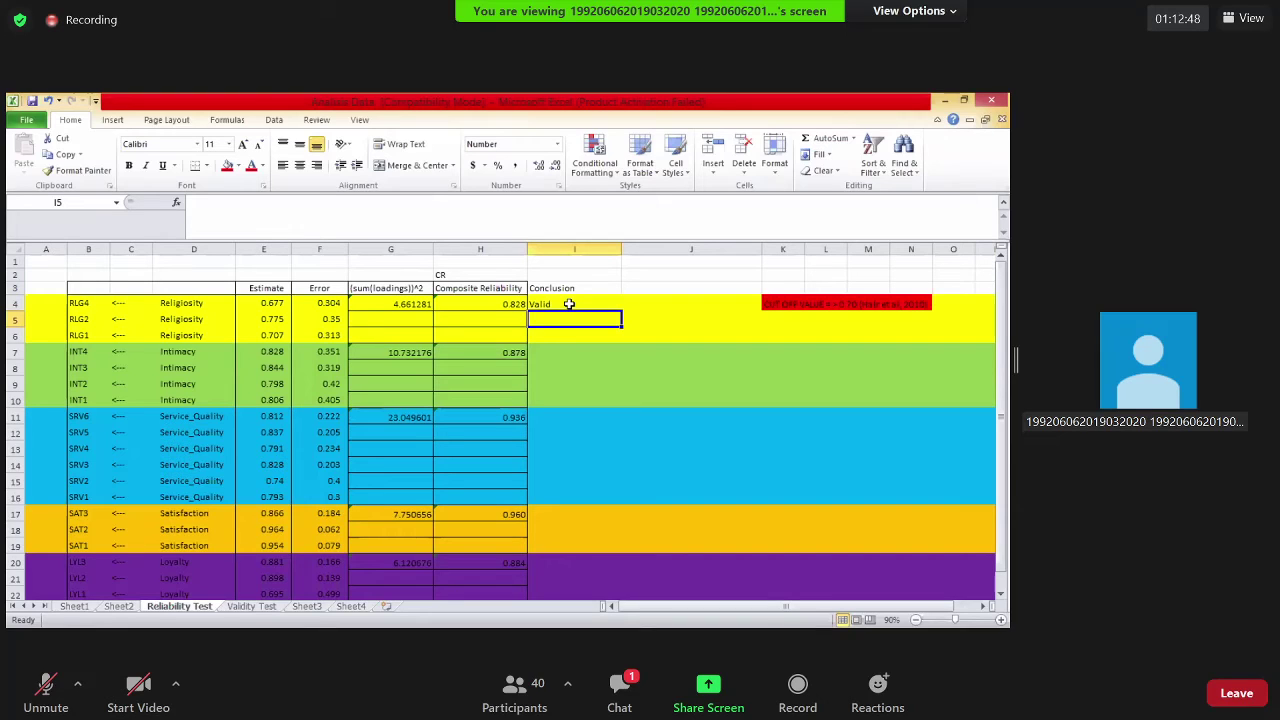
# Replace the verdict in I4 with Reliable and centre cells I3:I4
pyautogui.click(574, 304)
pyautogui.write('Reliable')
pyautogui.moveTo(582, 288); pyautogui.dragTo(584, 305)
pyautogui.click(300, 165)
pyautogui.click(664, 304)
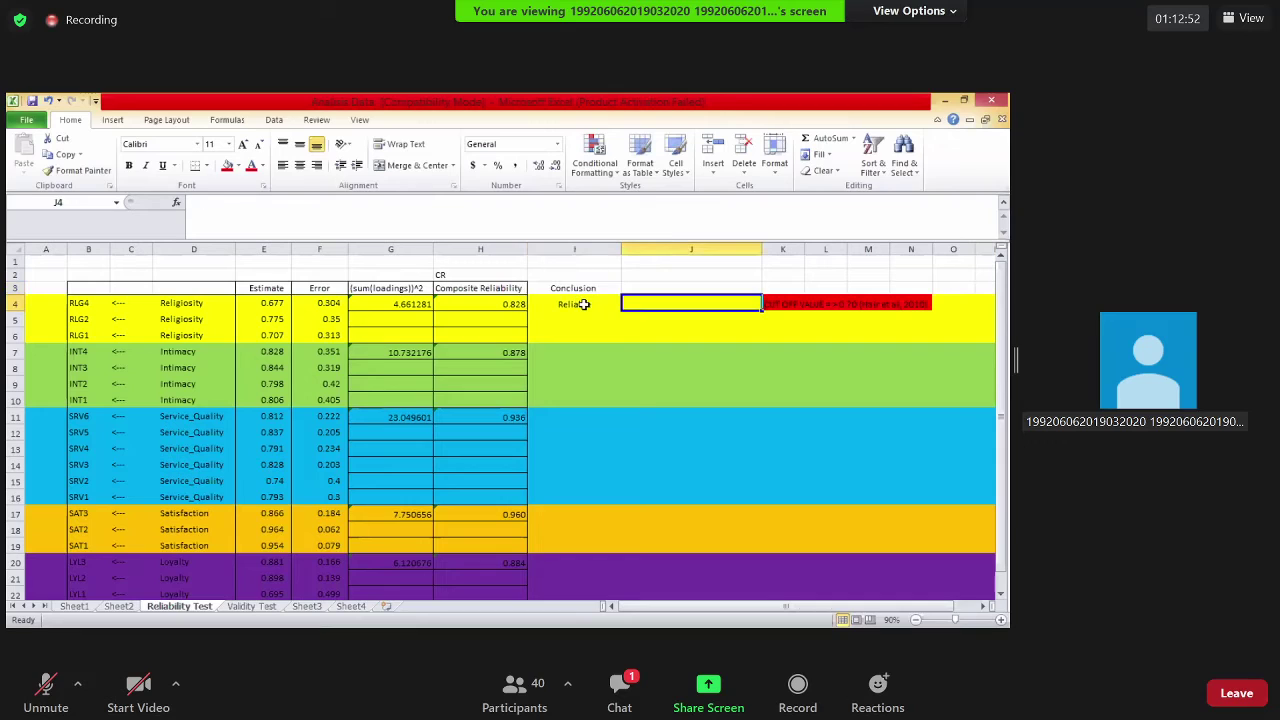
# Copy the Reliable verdict from I4 to the Intimacy row in I7
pyautogui.click(584, 304)
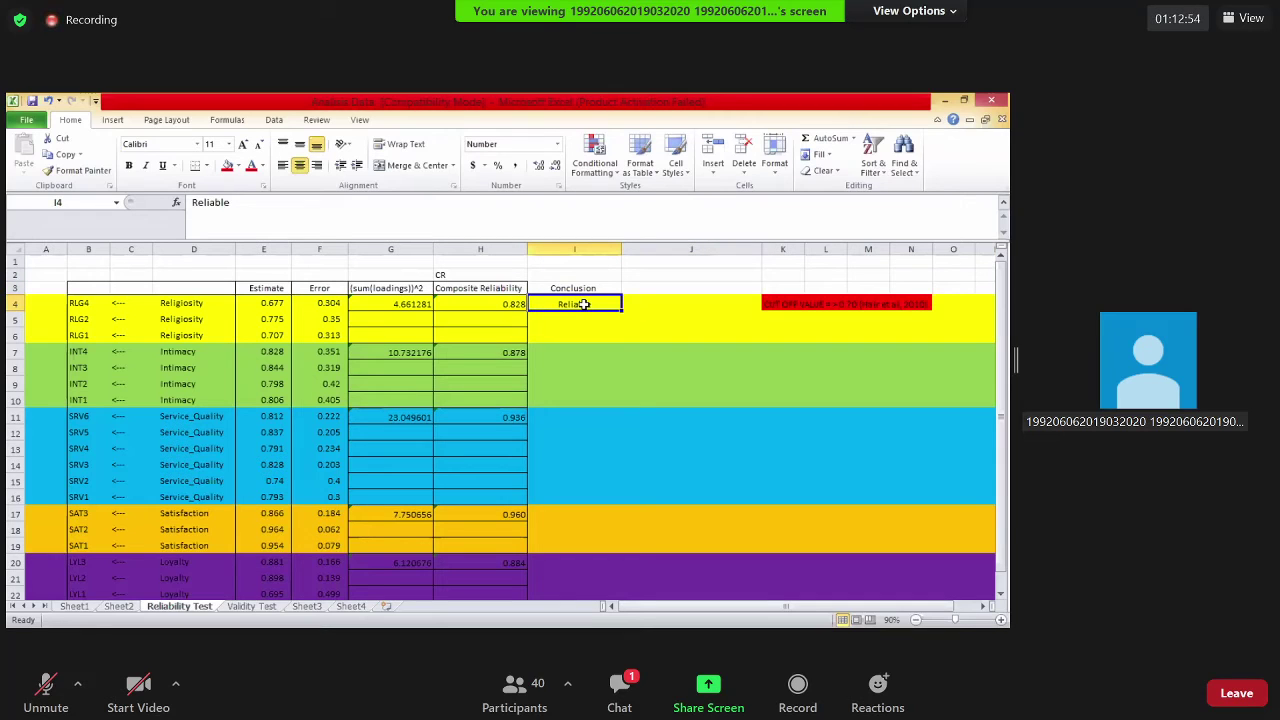
pyautogui.hotkey('ctrl', 'c')
pyautogui.rightClick(577, 353)
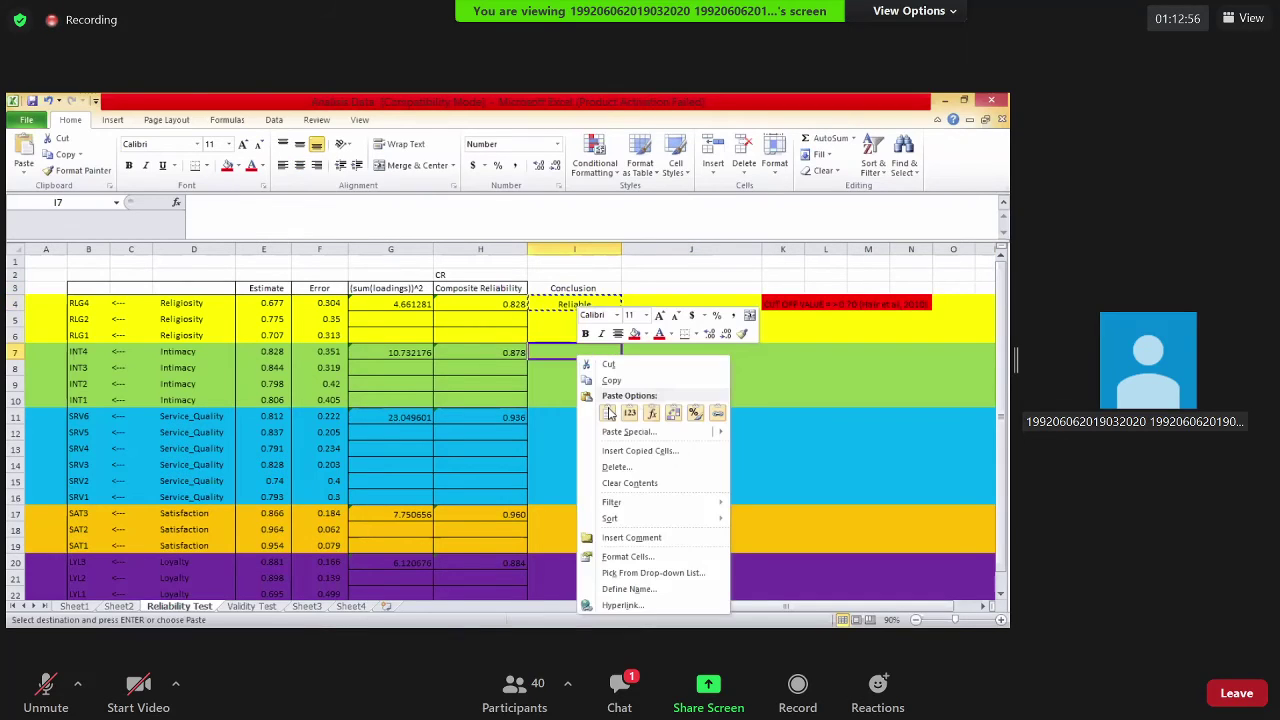
pyautogui.click(607, 413)
pyautogui.rightClick(577, 416)
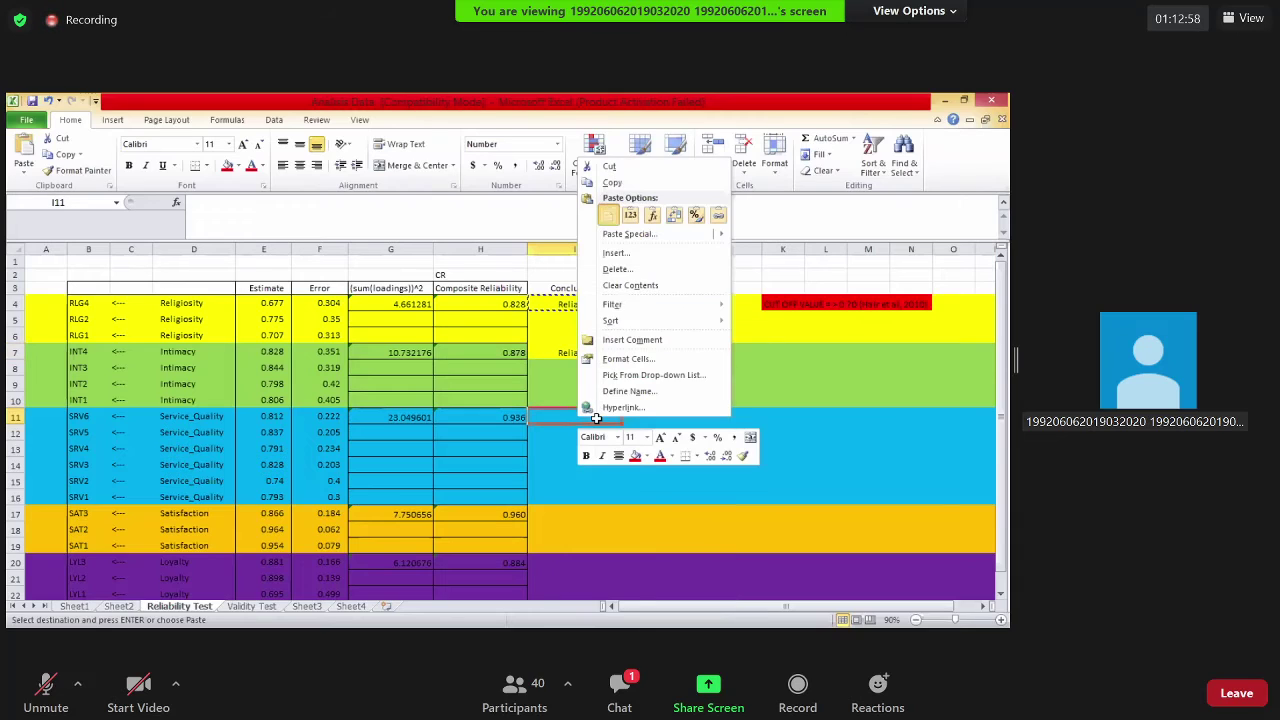
pyautogui.click(838, 440)
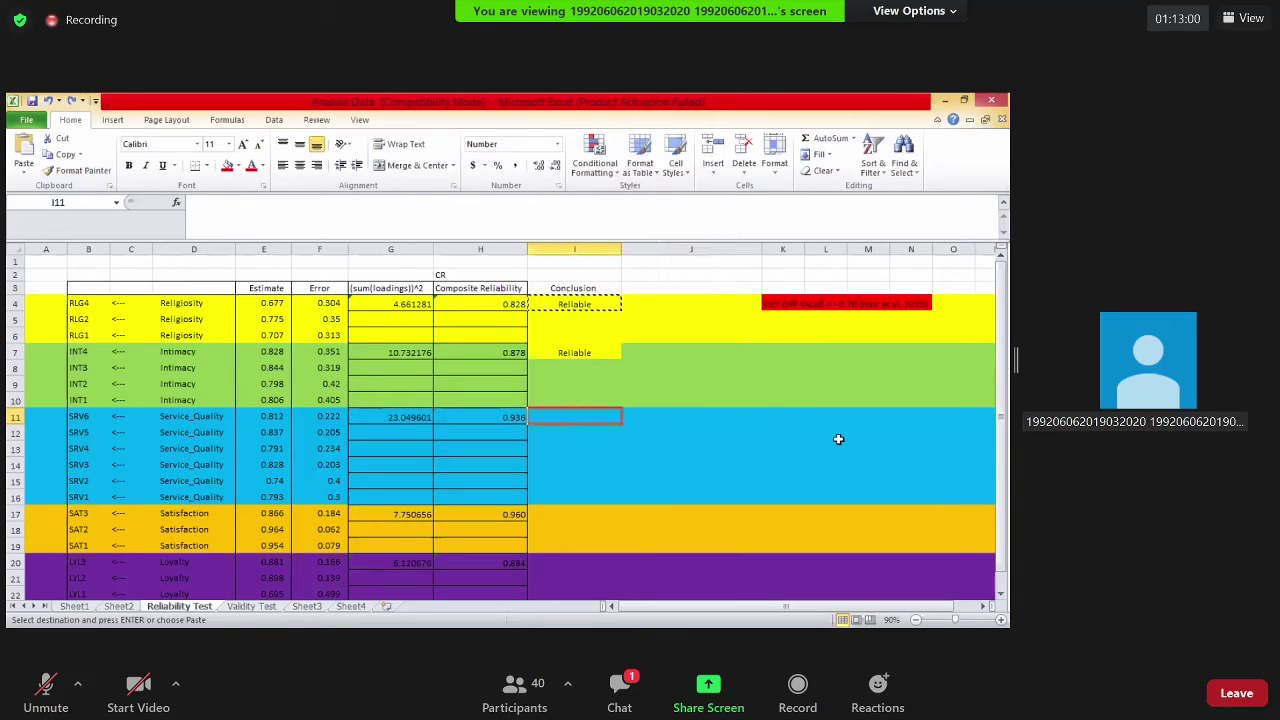
# Undo the verdict pasted in I7, the centring of I3:I4 and the Reliable entry in I4
pyautogui.hotkey('ctrl', 'z')
pyautogui.hotkey('ctrl', 'z')
pyautogui.hotkey('ctrl', 'z')
pyautogui.click(690, 448)
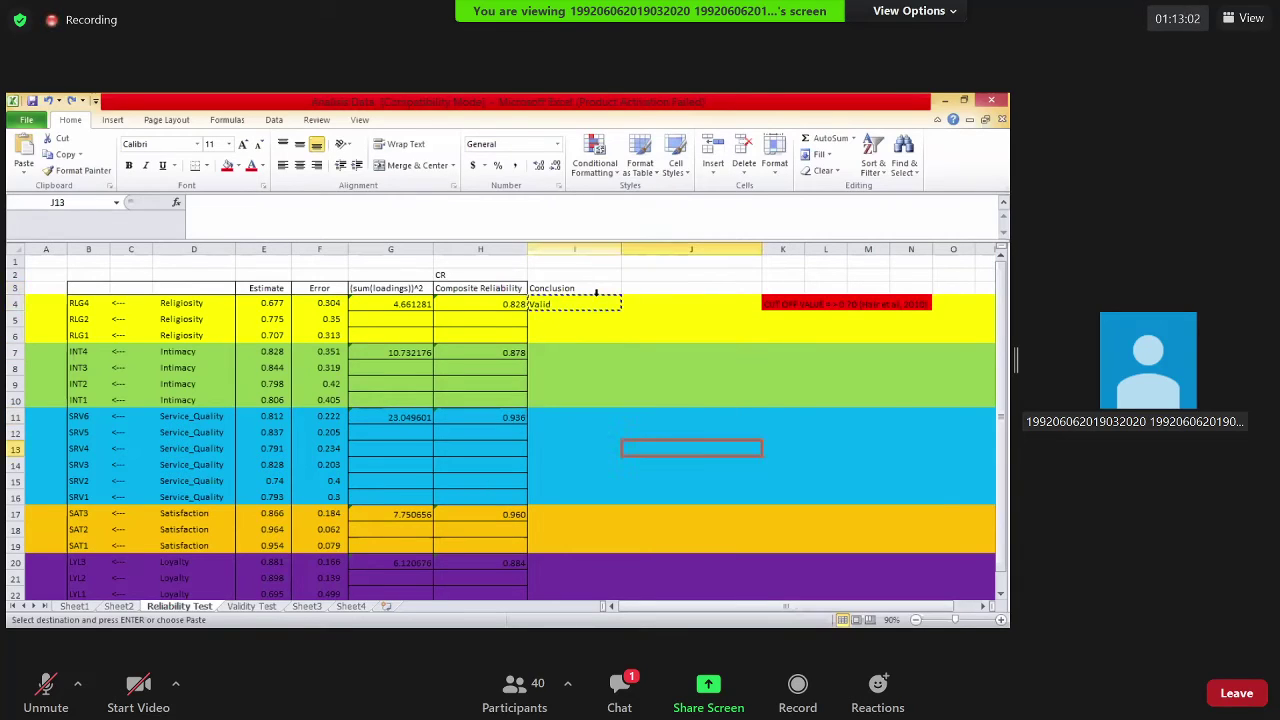
# Delete the Conclusion column and the widened blank column next to it
pyautogui.click(586, 249)
pyautogui.rightClick(586, 245)
pyautogui.click(654, 368)
pyautogui.click(654, 368)
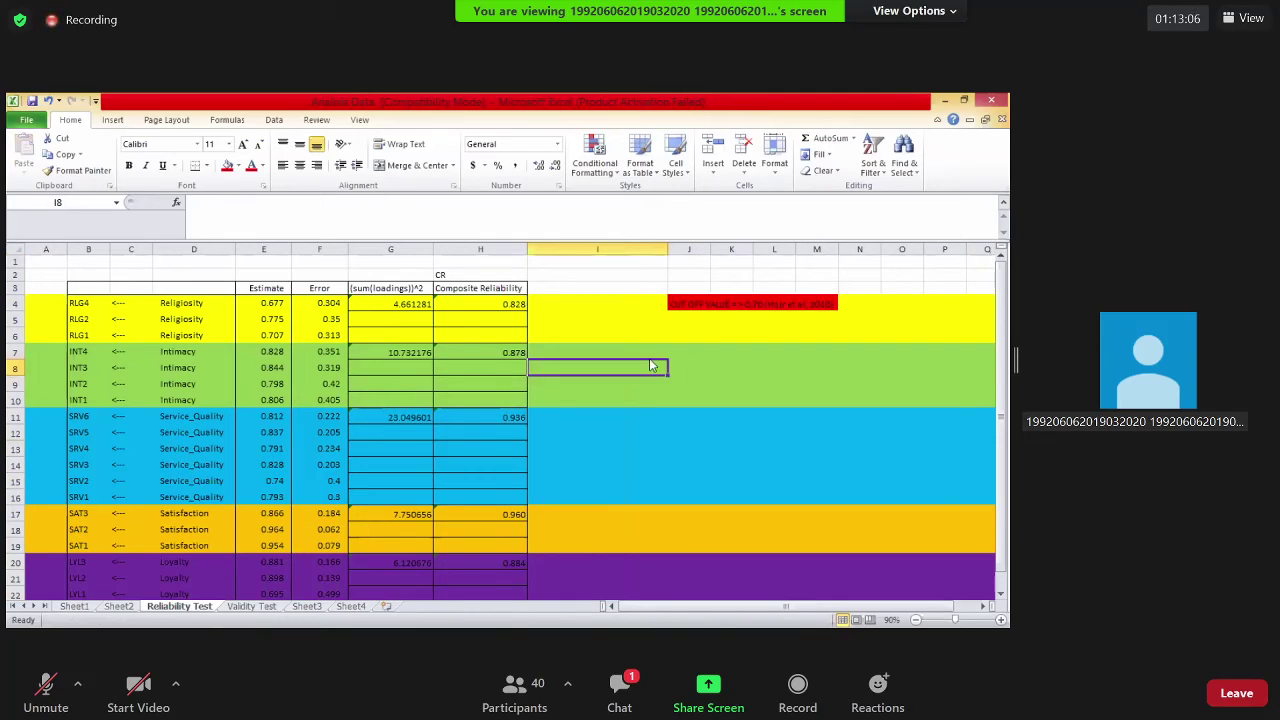
pyautogui.hotkey('ctrl', 'z')
pyautogui.click(843, 320)
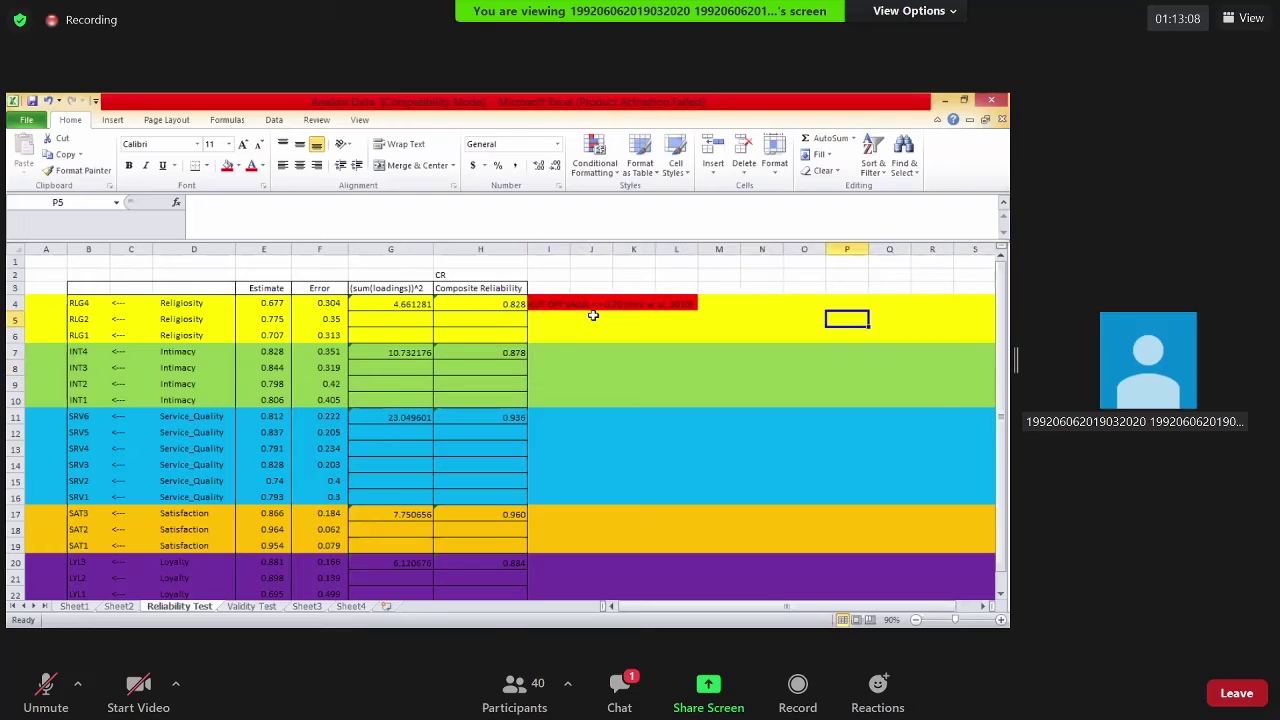
pyautogui.click(592, 303)
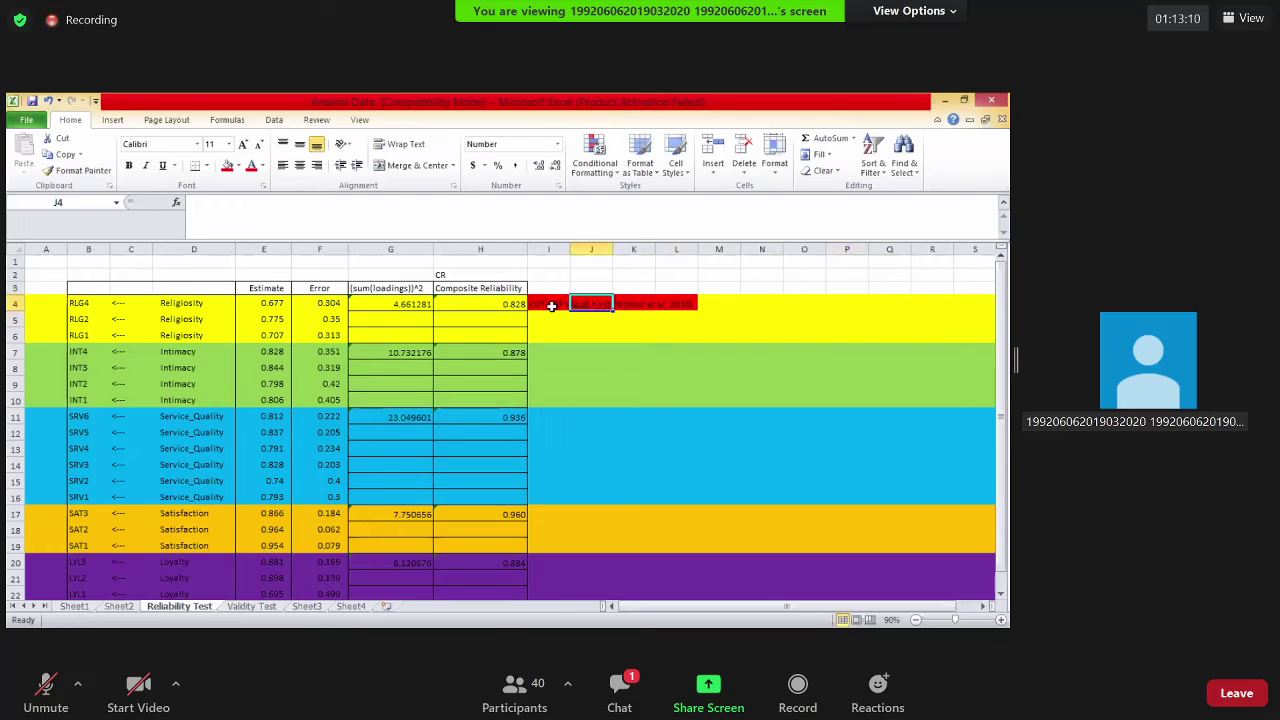
# Review the composite reliability values of all the constructs in column H against the cut-off note beside them
pyautogui.click(551, 305)
pyautogui.click(463, 290)
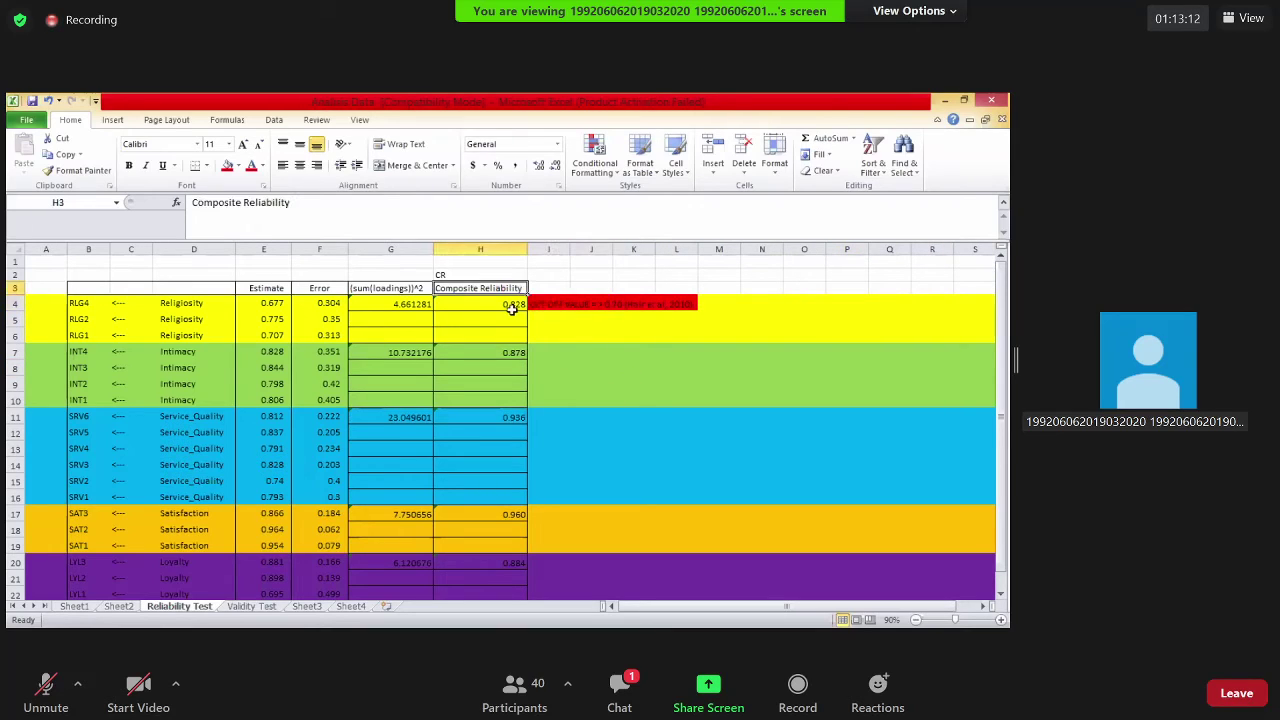
pyautogui.click(614, 398)
pyautogui.click(503, 352)
pyautogui.scroll(-1, 508, 367)
pyautogui.click(508, 373)
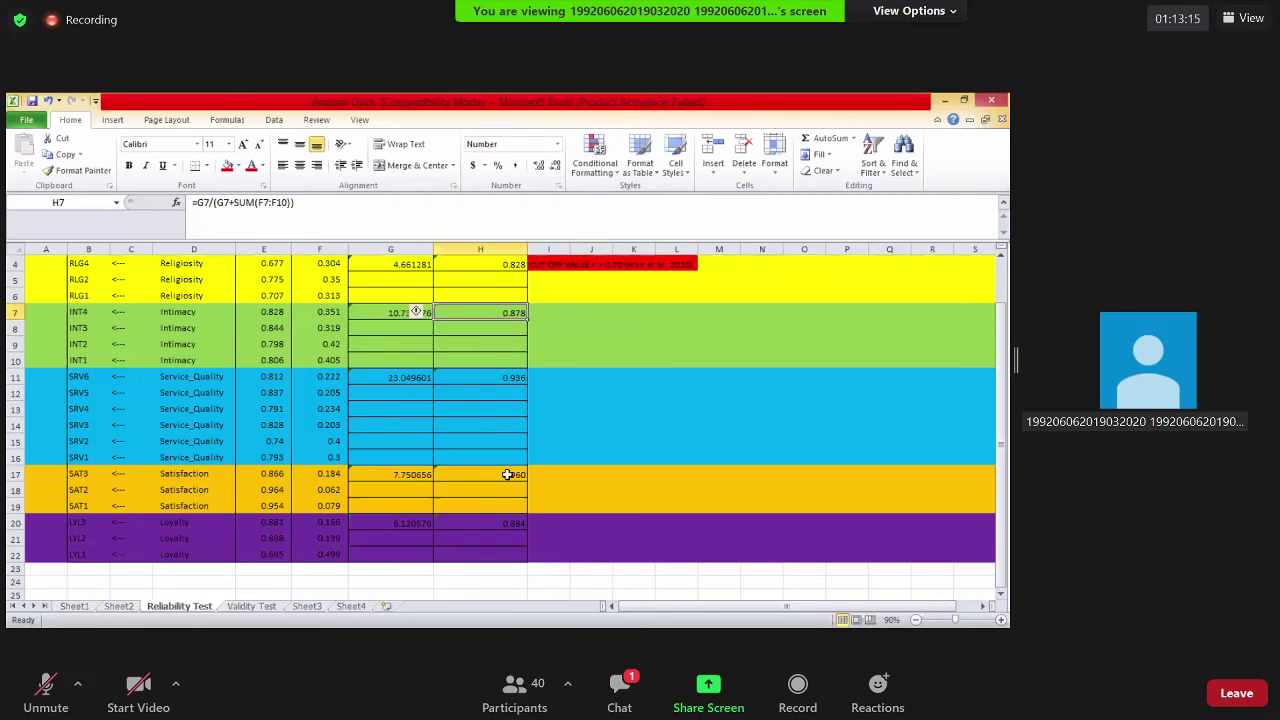
pyautogui.scroll(1, 760, 378)
pyautogui.click(760, 383)
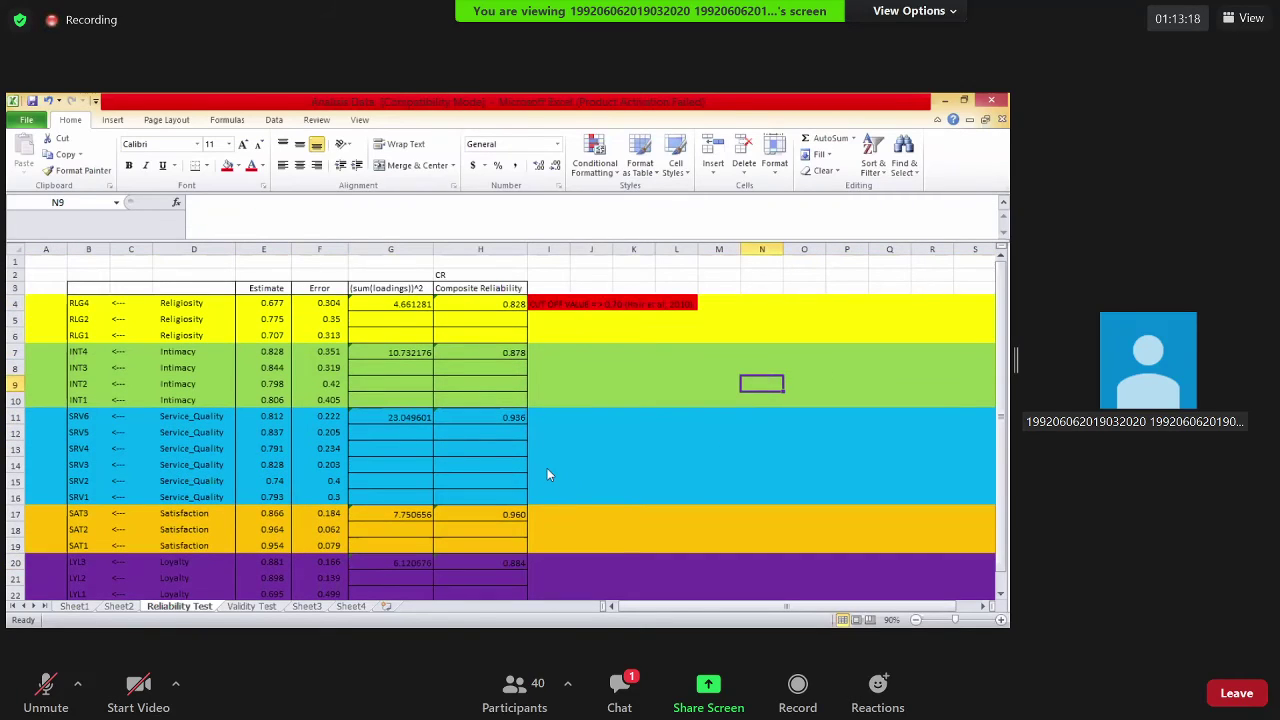
# Open the Validity Test sheet and enlarge it to 100% at the Convergent and Discriminant Validity criteria
pyautogui.click(252, 606)
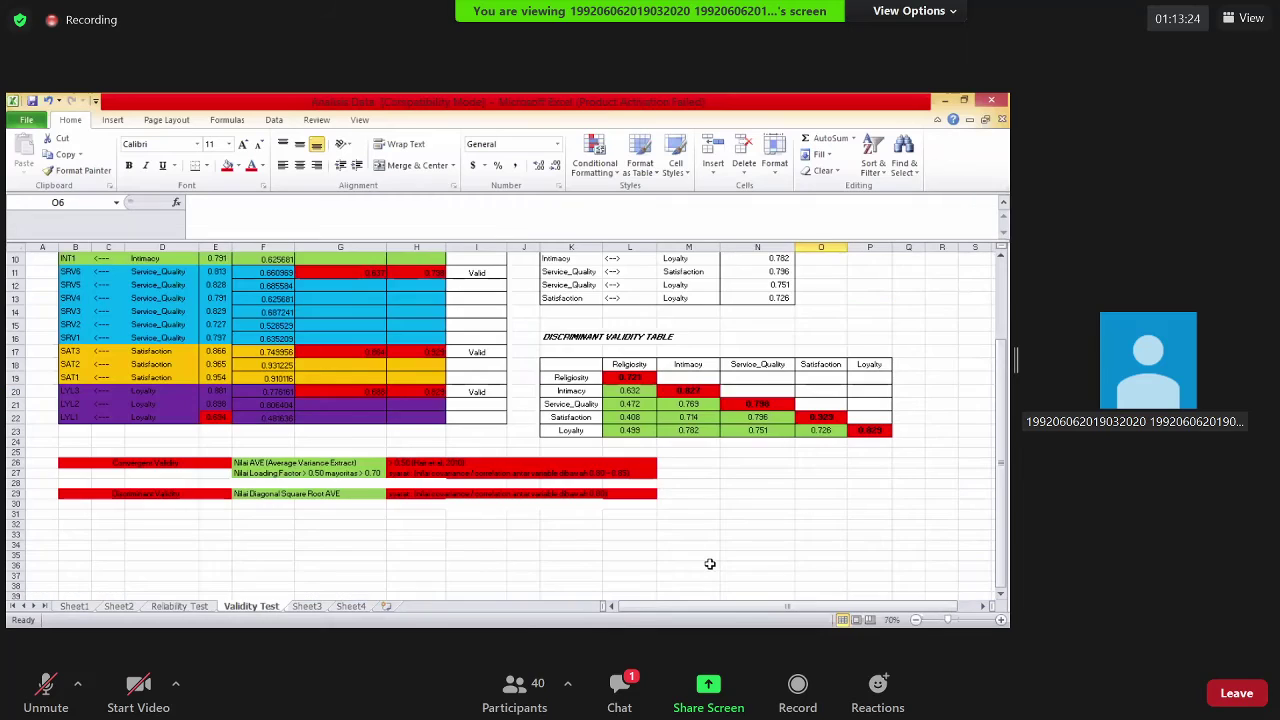
pyautogui.scroll(3, 865, 405)
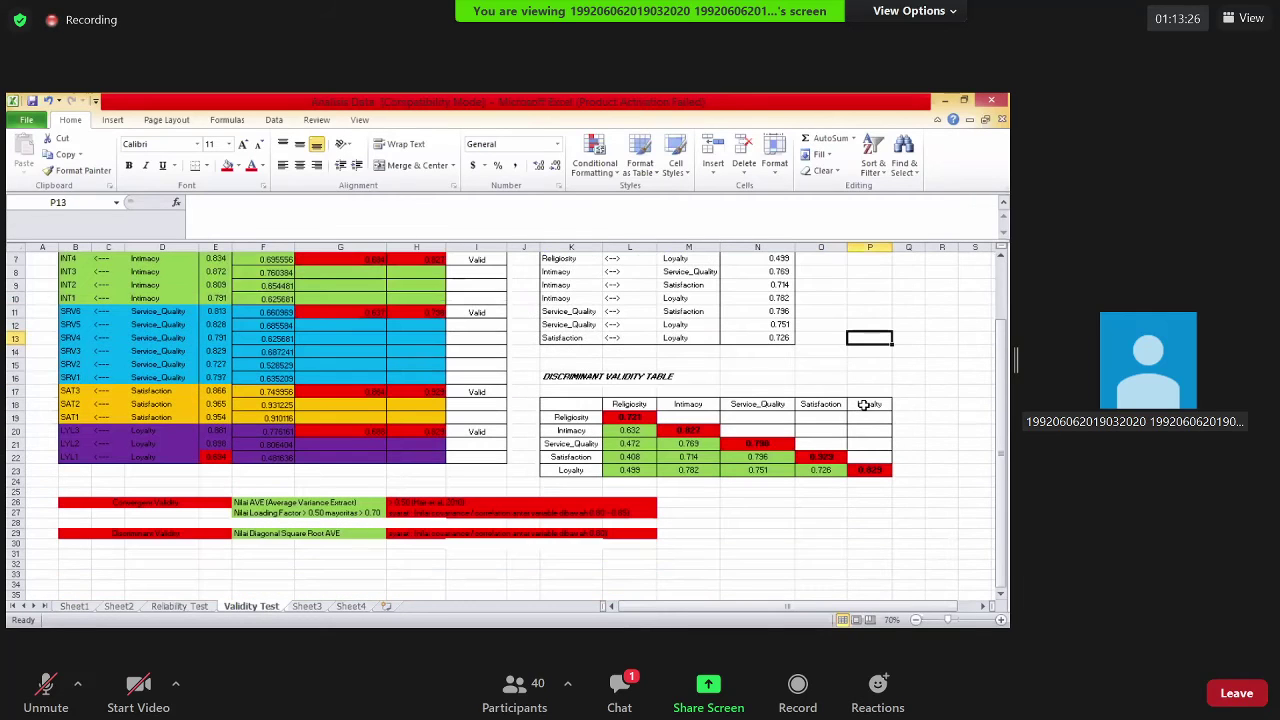
pyautogui.click(148, 485)
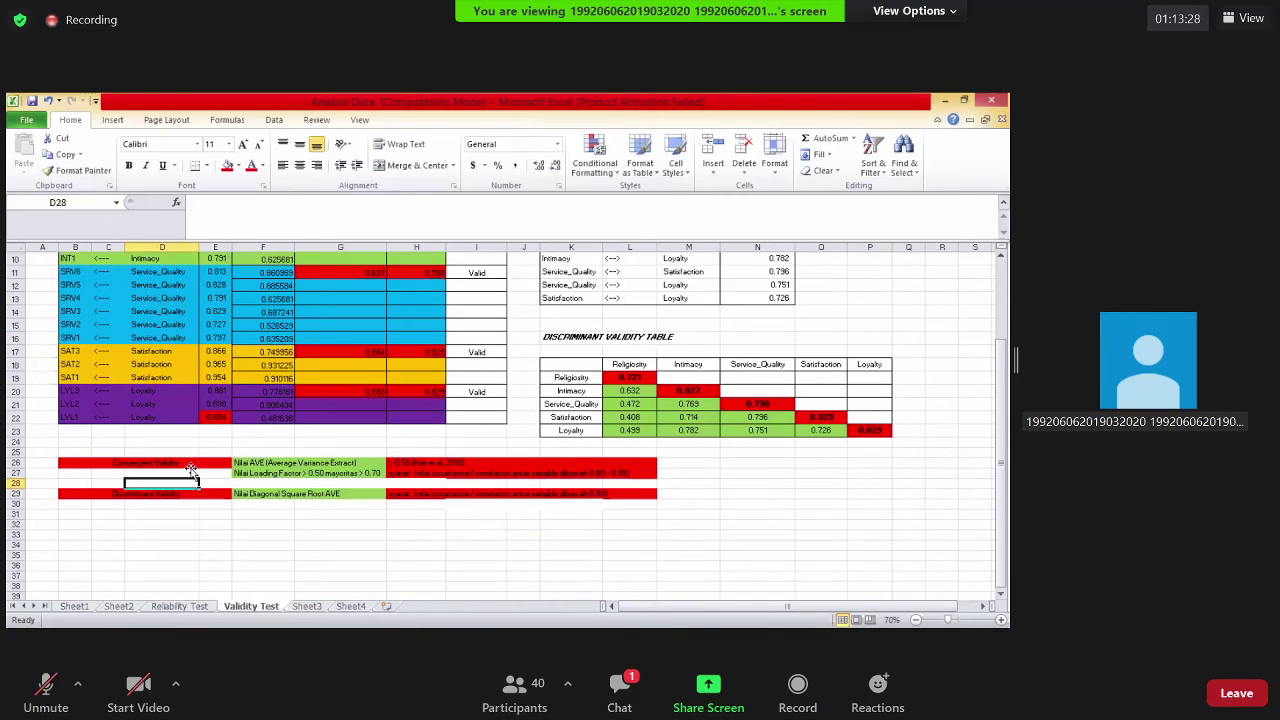
pyautogui.click(228, 464)
pyautogui.click(1001, 620)
pyautogui.click(1001, 620)
pyautogui.click(1001, 620)
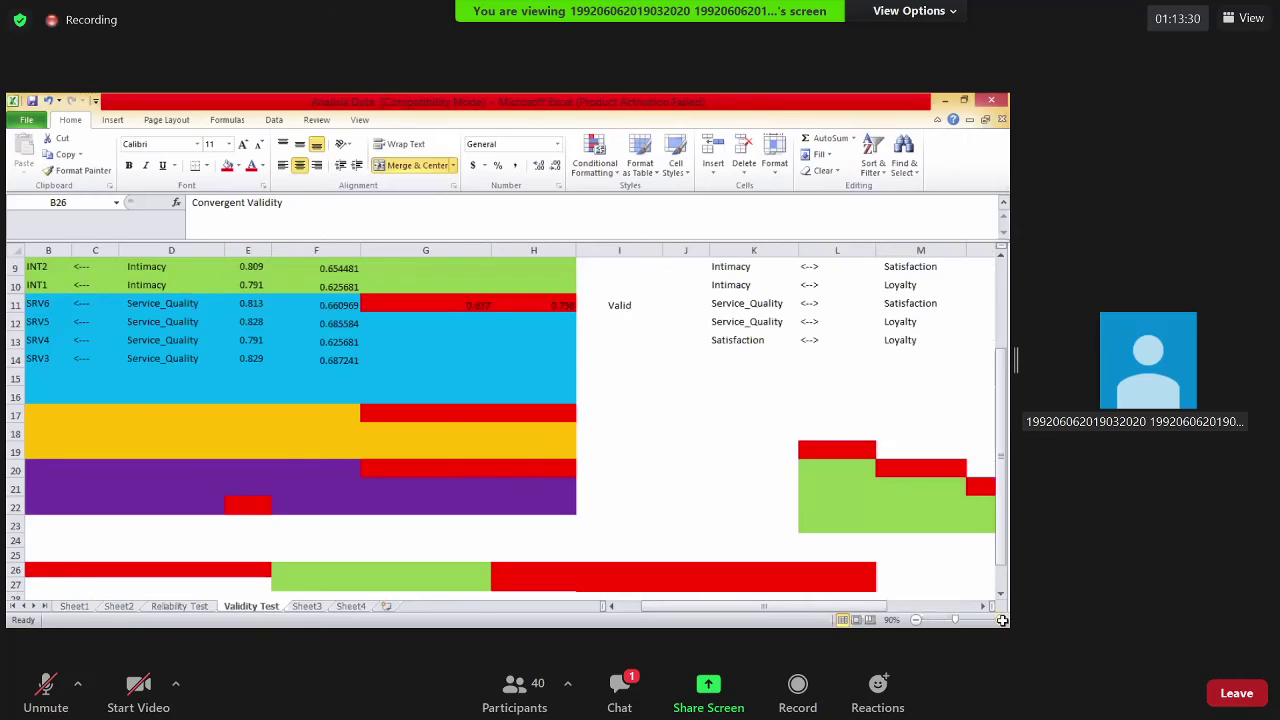
pyautogui.scroll(-6, 640, 481)
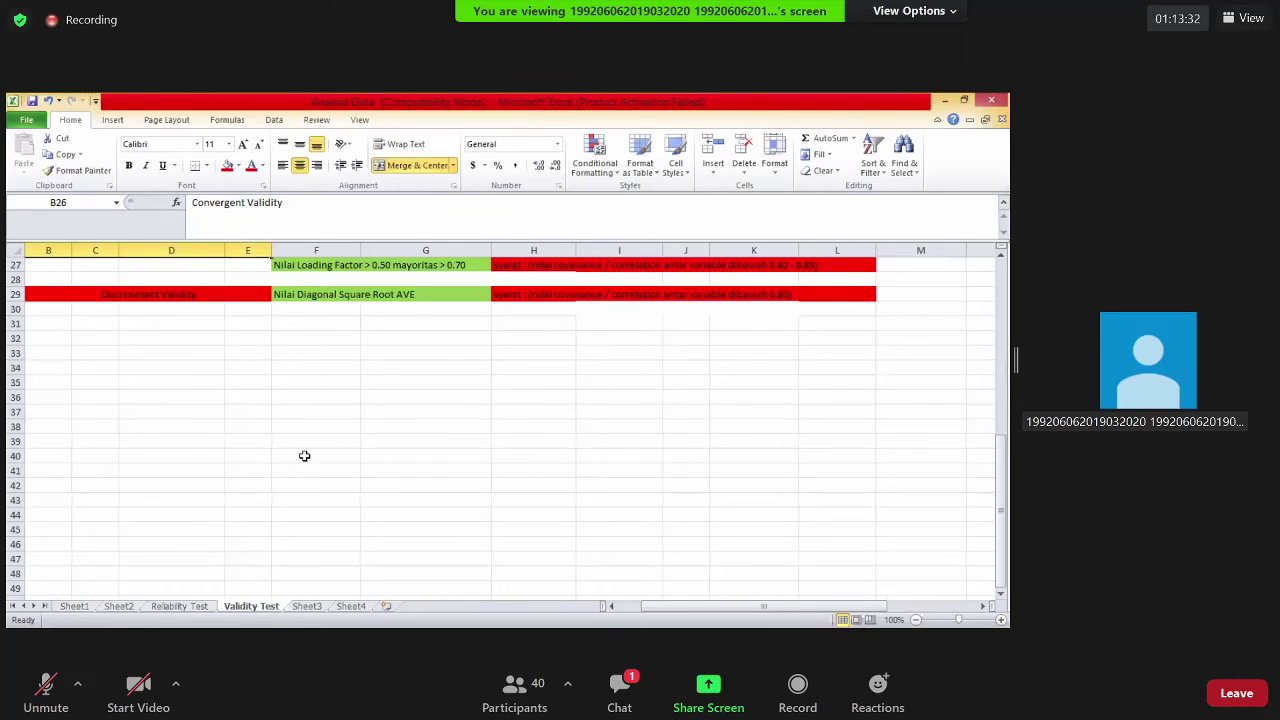
pyautogui.scroll(3, 303, 454)
pyautogui.click(264, 450)
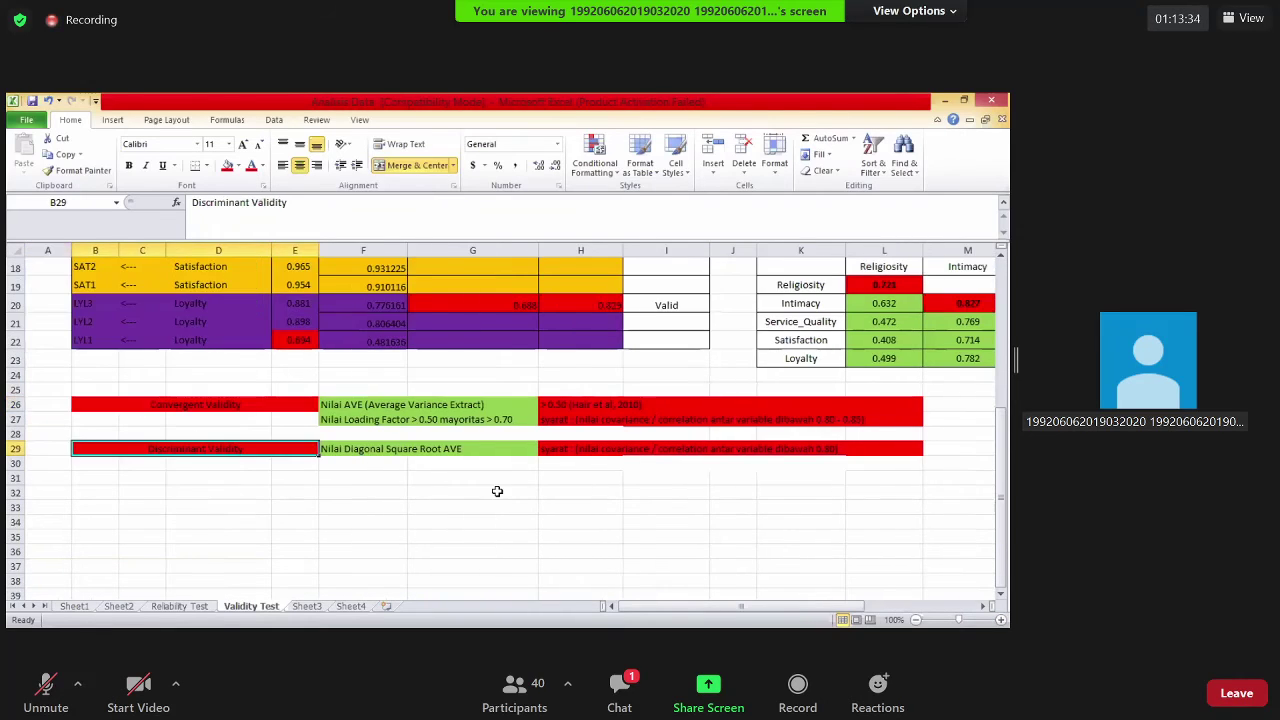
pyautogui.click(497, 491)
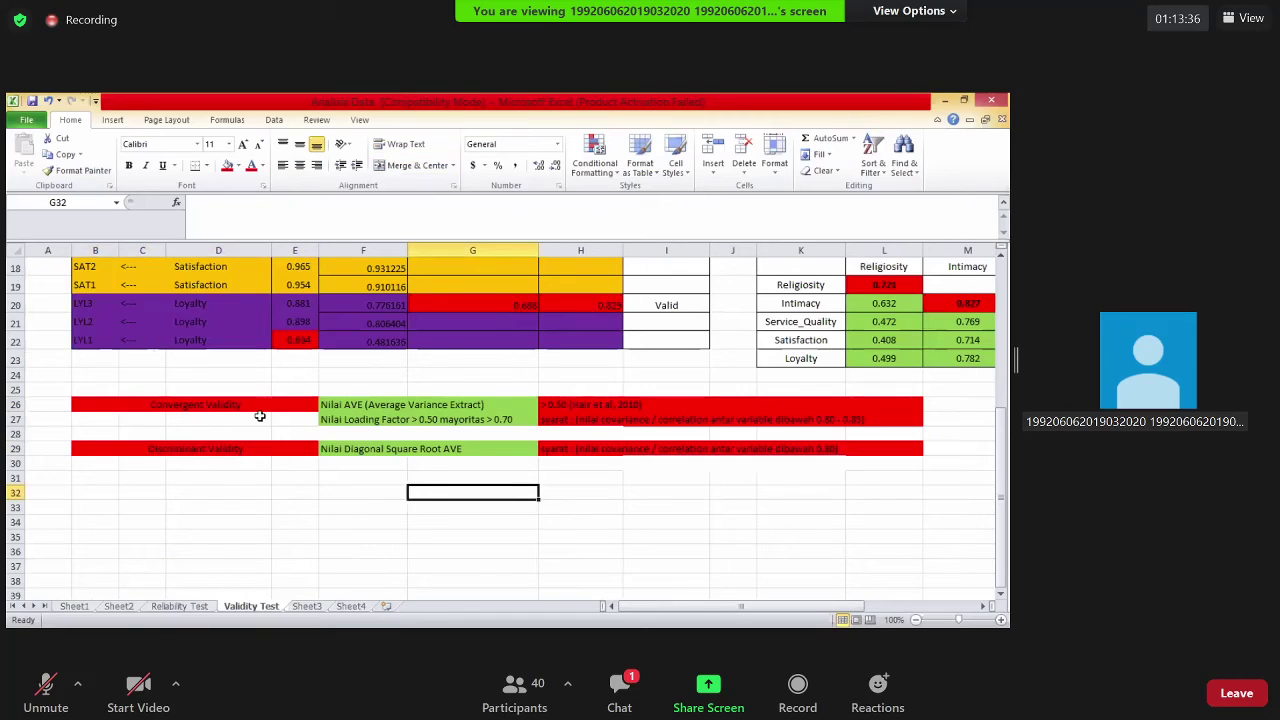
# Examine the Convergent Validity criteria in rows 26 and 27, covering AVE, loading factor and their thresholds
pyautogui.click(312, 405)
pyautogui.click(341, 403)
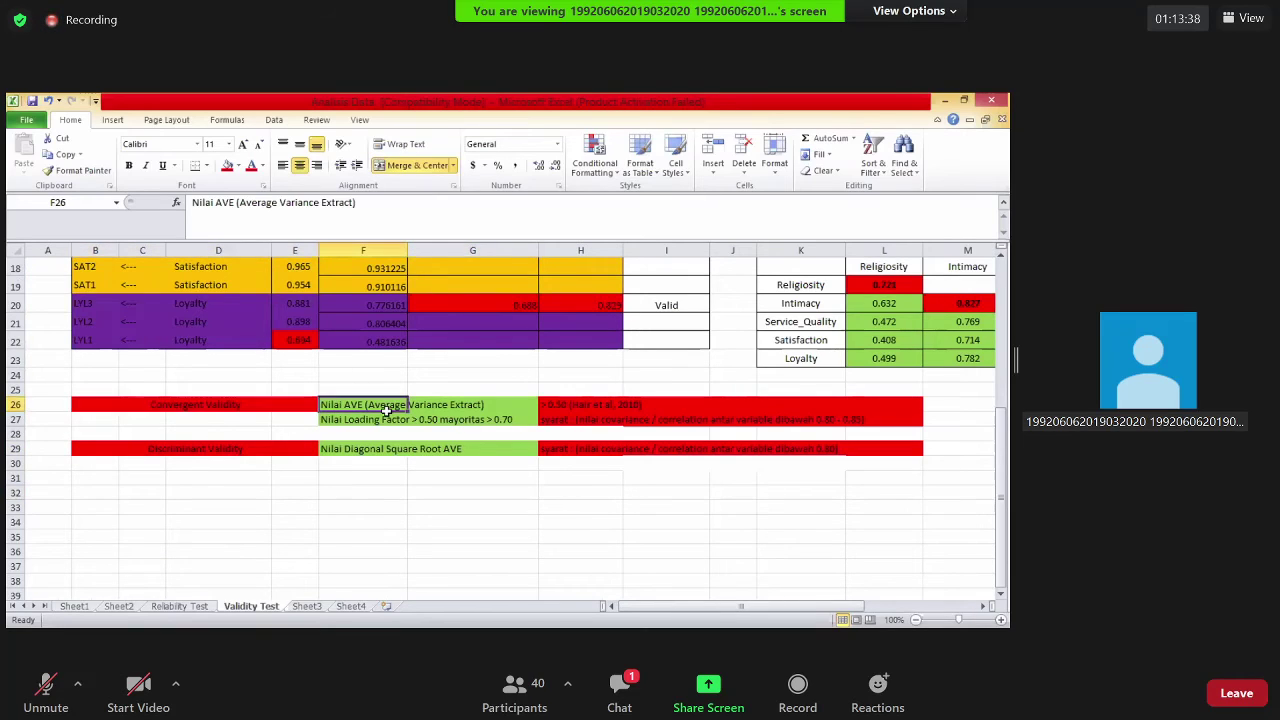
pyautogui.click(619, 477)
pyautogui.click(355, 418)
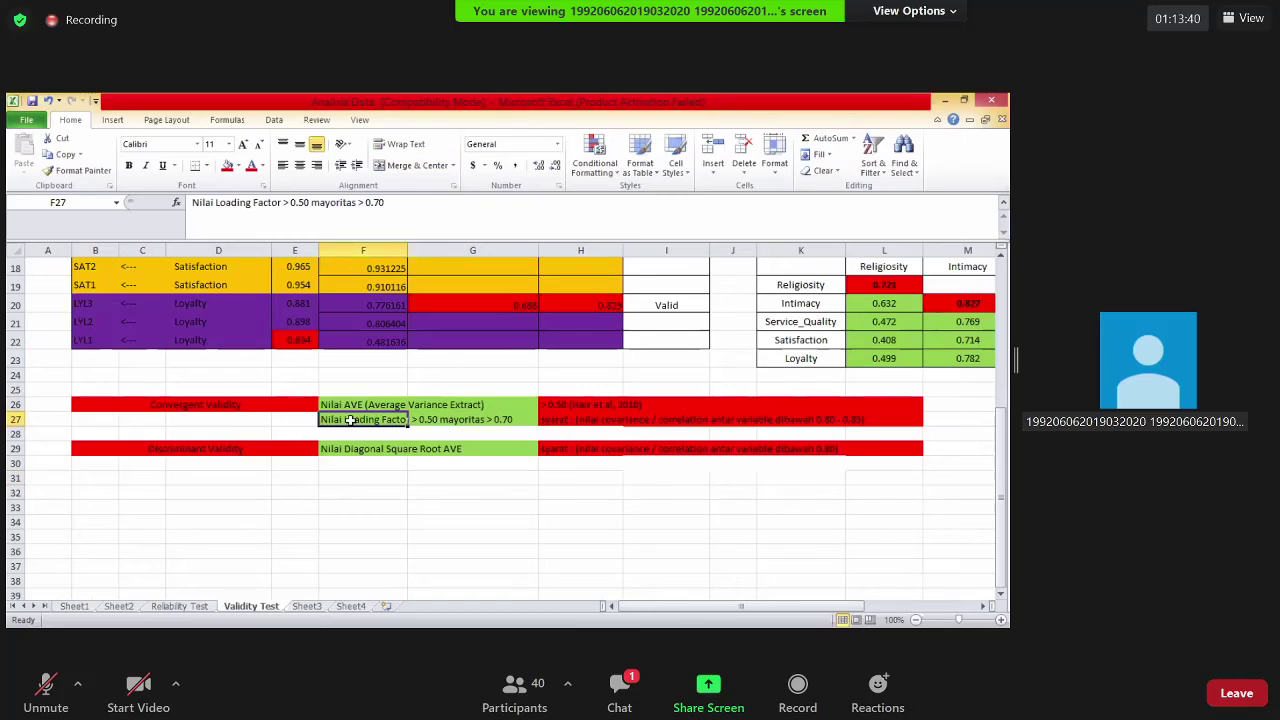
pyautogui.click(440, 477)
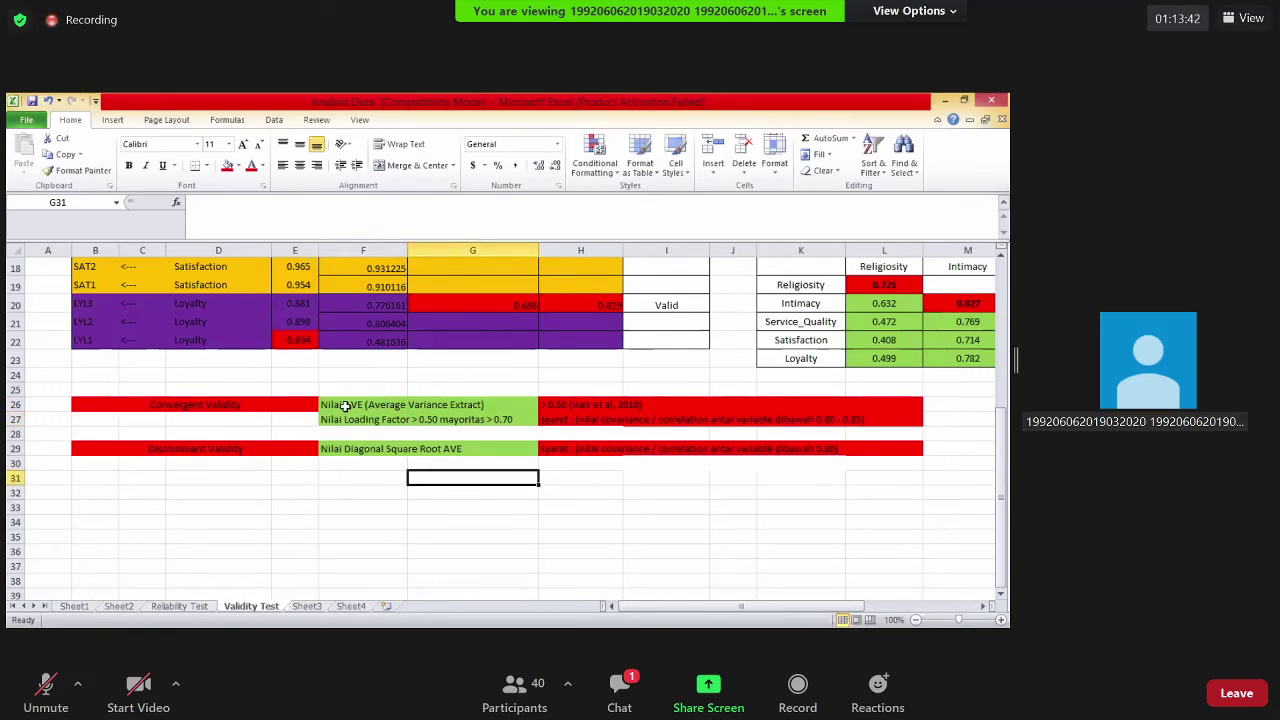
pyautogui.click(347, 417)
pyautogui.press('Down')
pyautogui.press('Down')
pyautogui.press('Down')
pyautogui.press('Down')
pyautogui.press('Right')
pyautogui.press('Up')
pyautogui.press('Up')
pyautogui.press('Up')
pyautogui.press('Up')
pyautogui.press('Up')
pyautogui.press('Left')
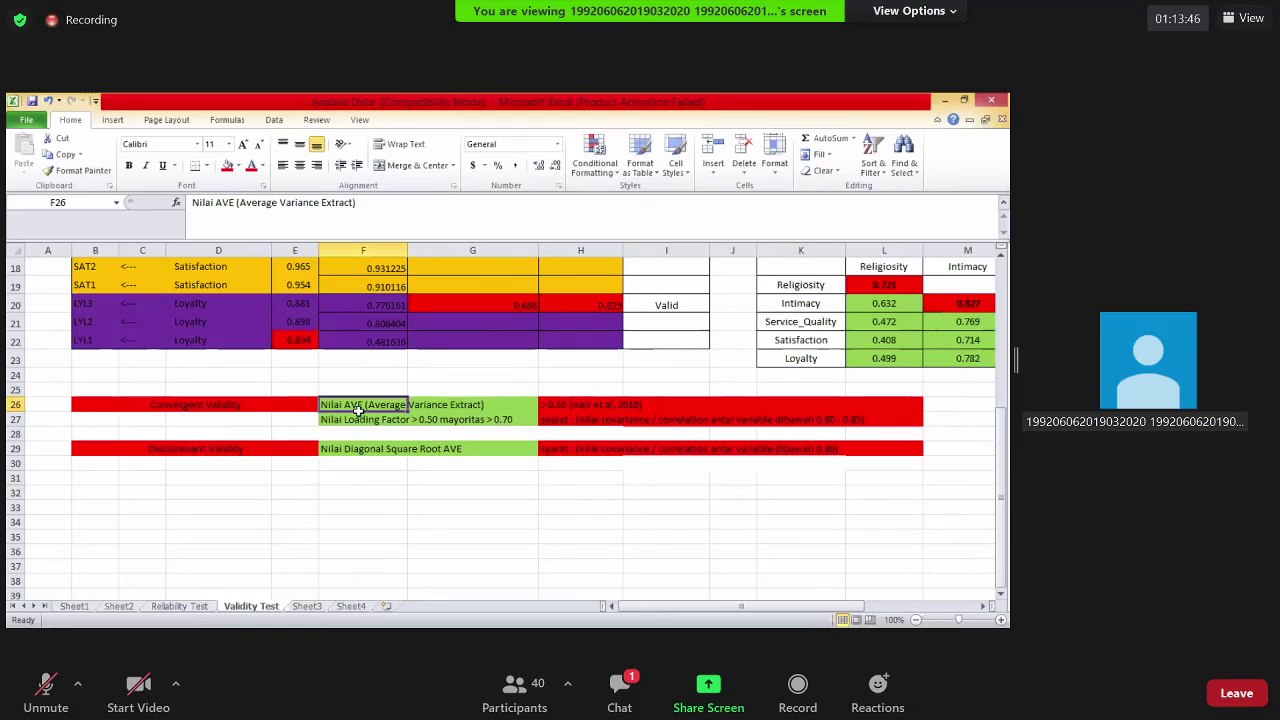
pyautogui.press('Right')
pyautogui.press('Right')
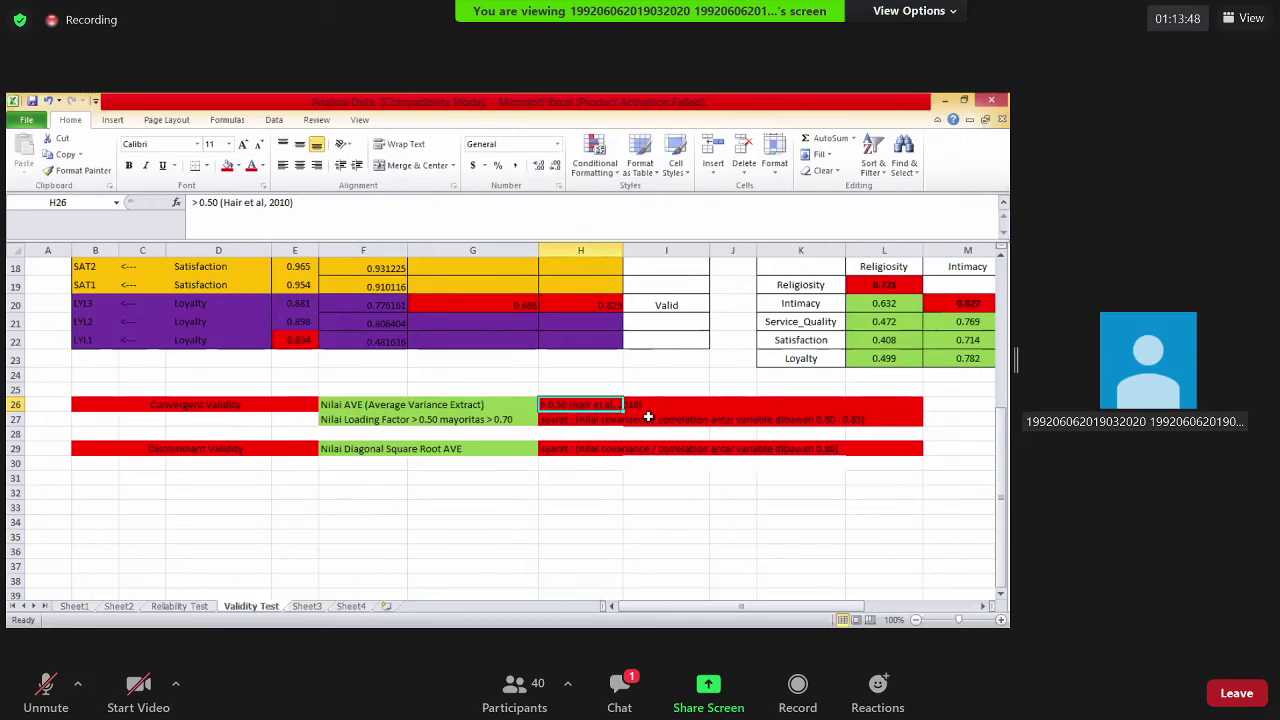
pyautogui.press('Down')
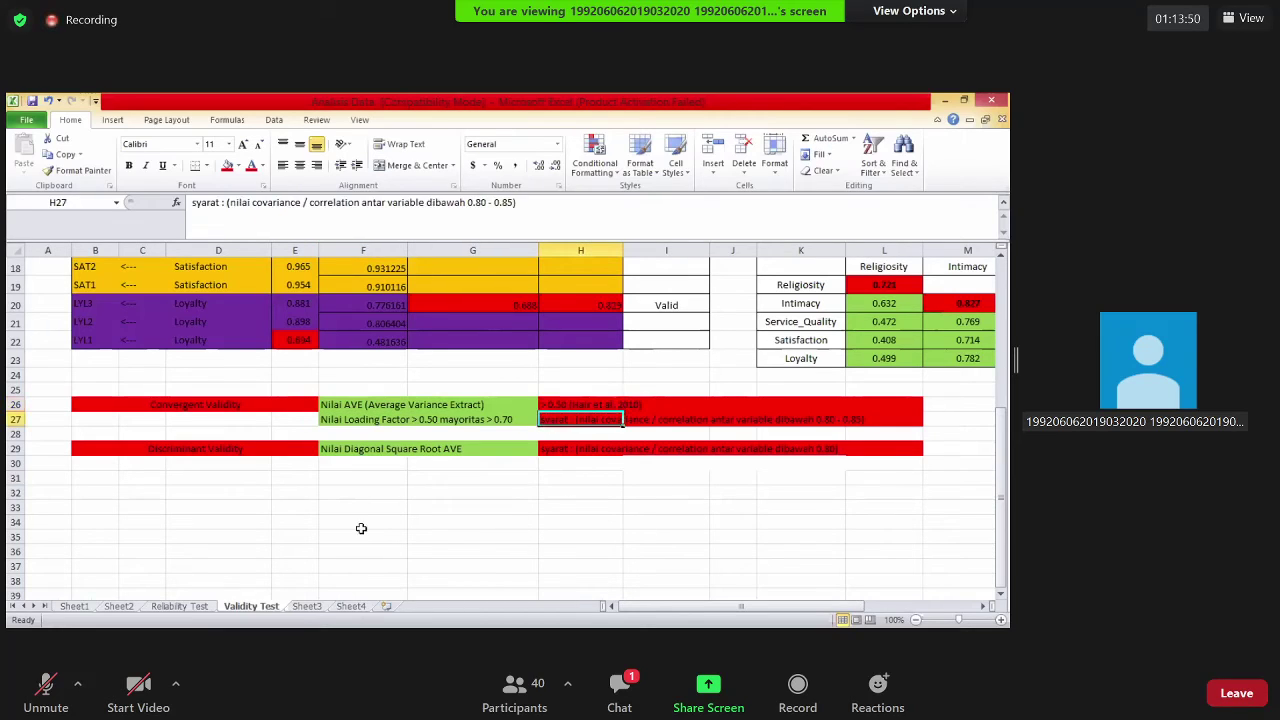
# Compare the loading factor rule in F27 with the covariance/correlation requirement in H27
pyautogui.press('Down')
pyautogui.press('Down')
pyautogui.press('Down')
pyautogui.press('Down')
pyautogui.press('Down')
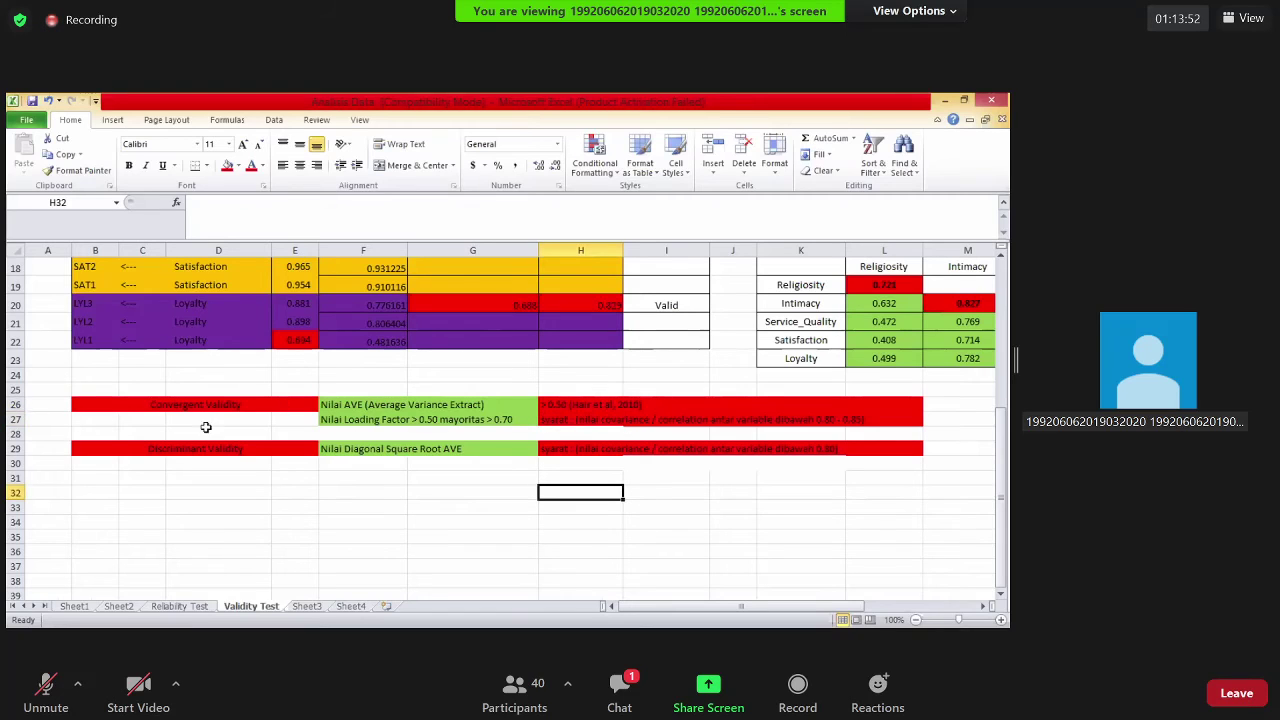
pyautogui.press('Up')
pyautogui.press('Up')
pyautogui.press('Up')
pyautogui.press('Up')
pyautogui.press('Up')
pyautogui.press('Left')
pyautogui.press('Left')
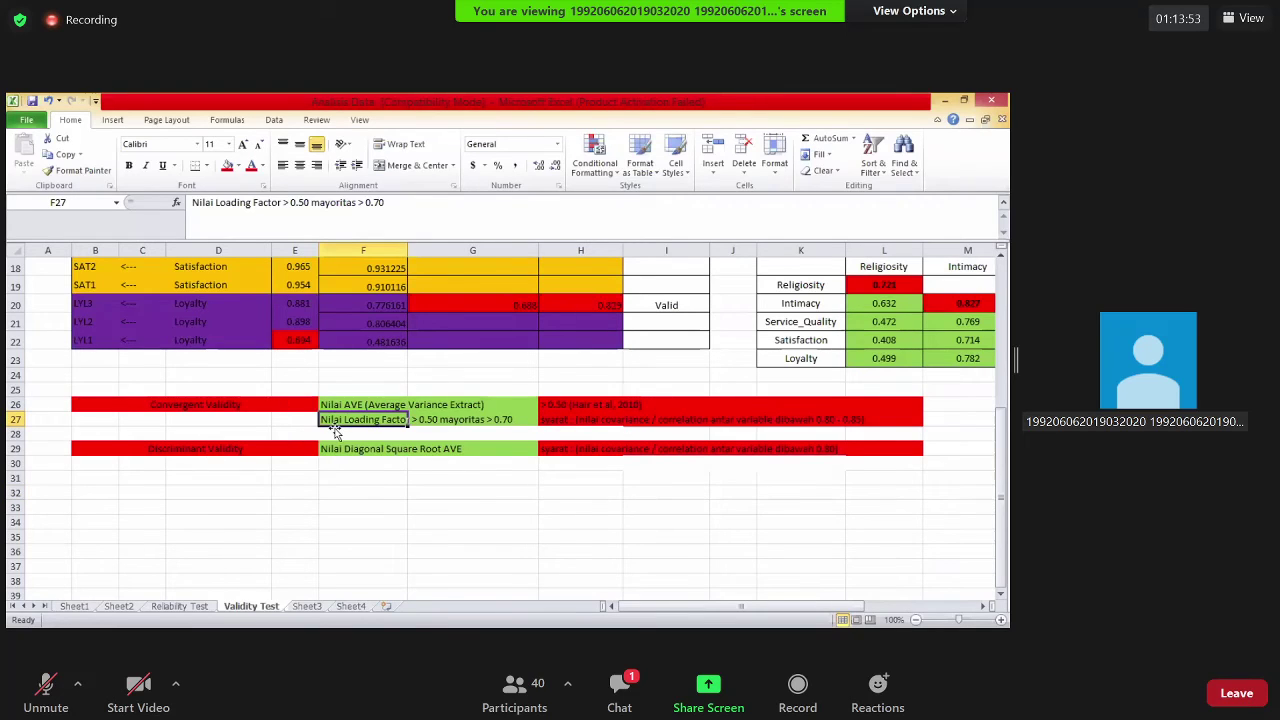
pyautogui.click(486, 494)
pyautogui.click(404, 426)
pyautogui.click(592, 488)
pyautogui.click(560, 425)
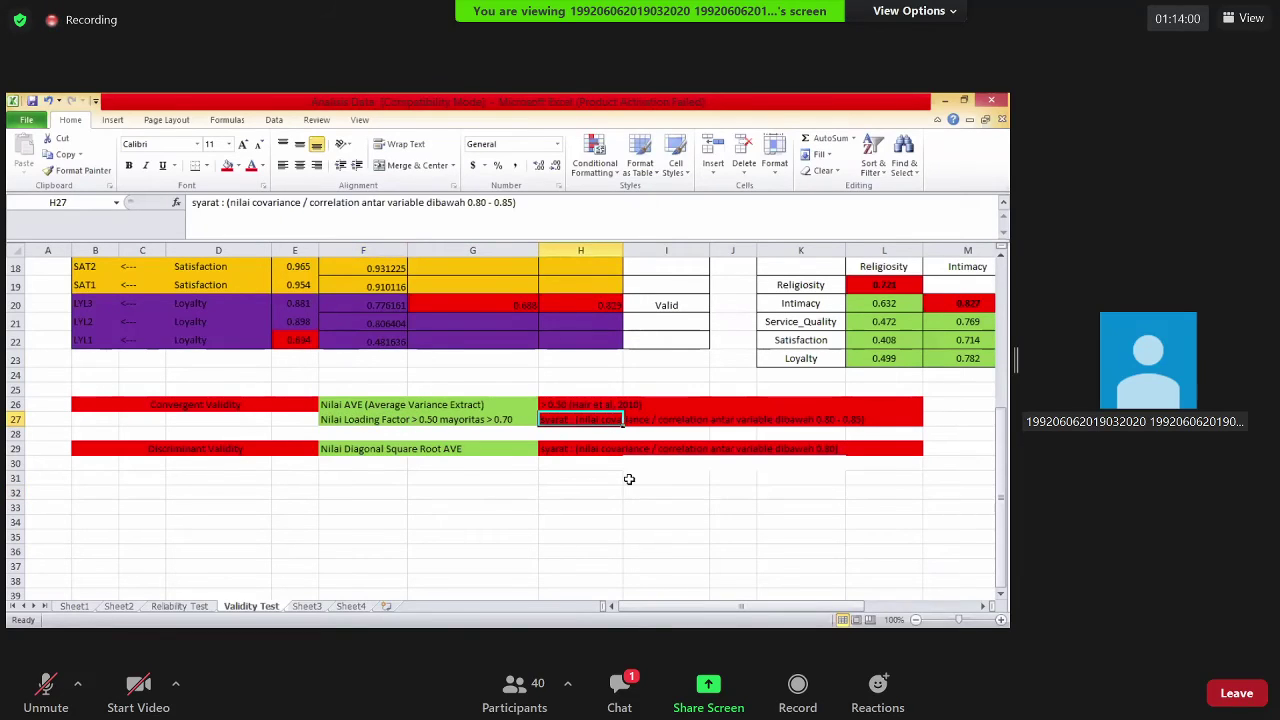
pyautogui.click(629, 479)
pyautogui.click(575, 424)
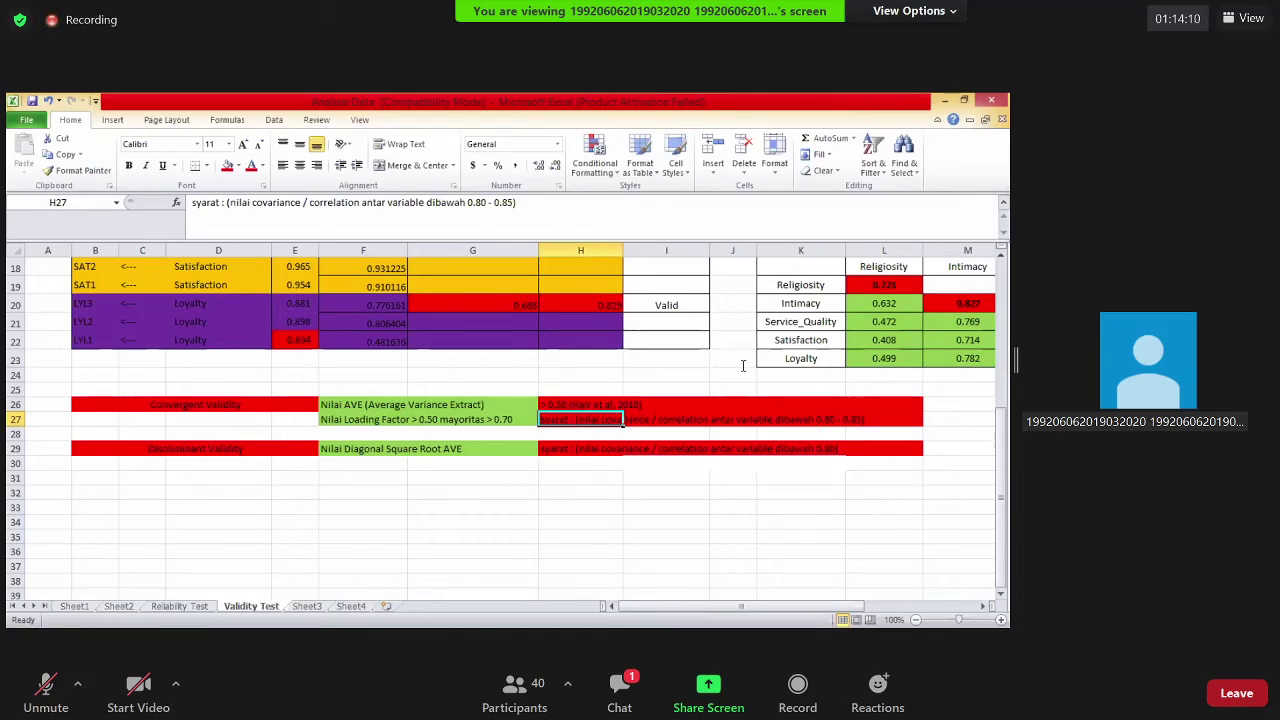
pyautogui.click(806, 492)
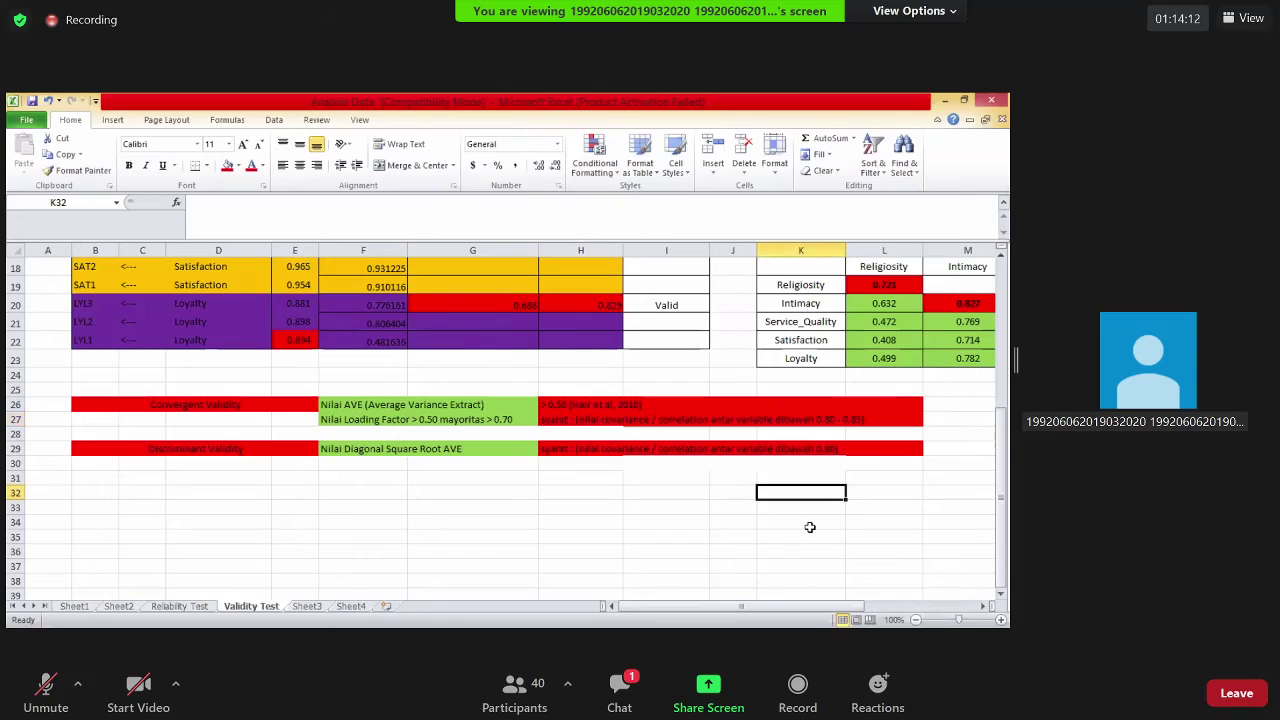
pyautogui.press('Down')
pyautogui.press('Down')
pyautogui.press('Down')
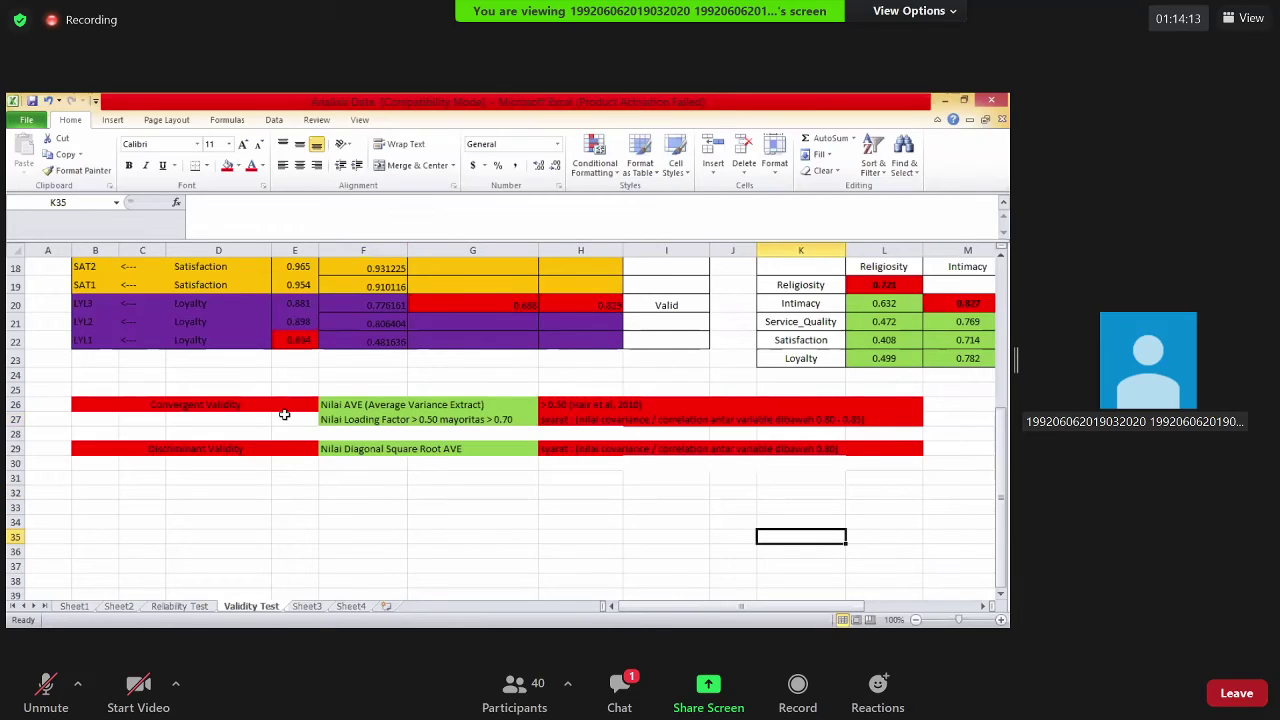
# Examine the Discriminant Validity criterion in row 29, from the diagonal square root of AVE to the correlation requirement
pyautogui.click(192, 461)
pyautogui.click(363, 507)
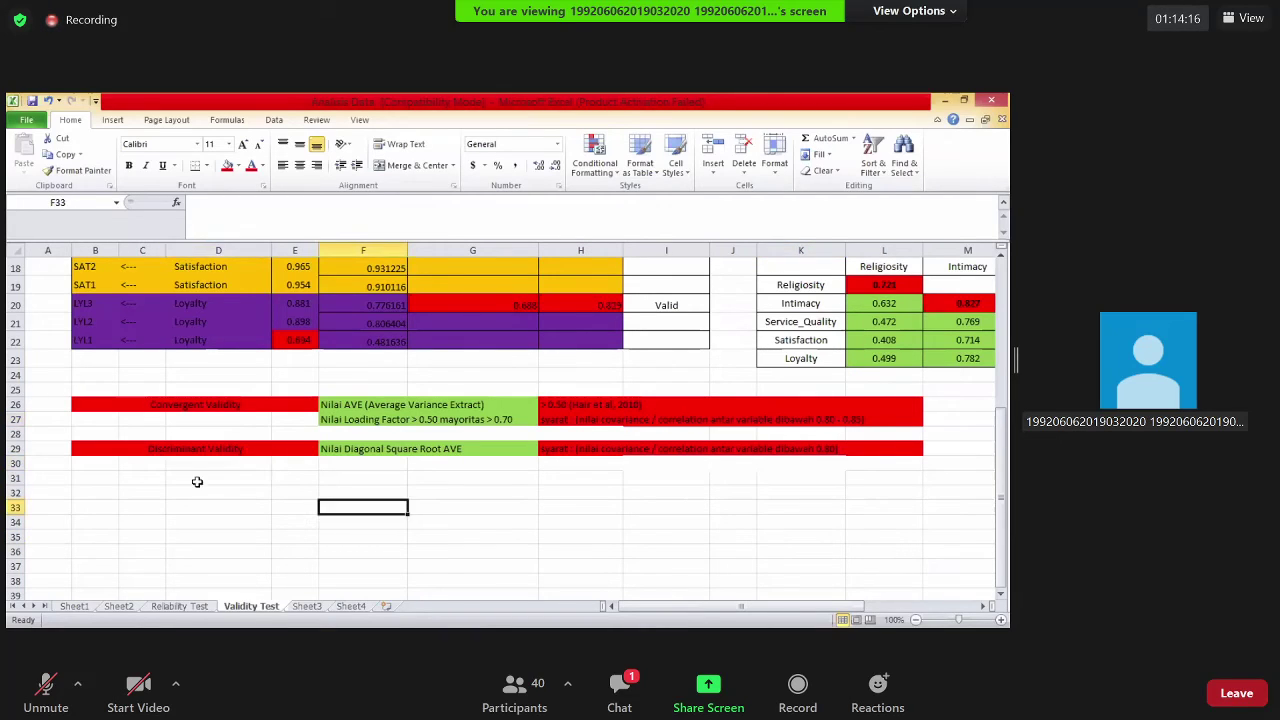
pyautogui.moveTo(162, 450); pyautogui.dragTo(829, 462)
pyautogui.click(546, 449)
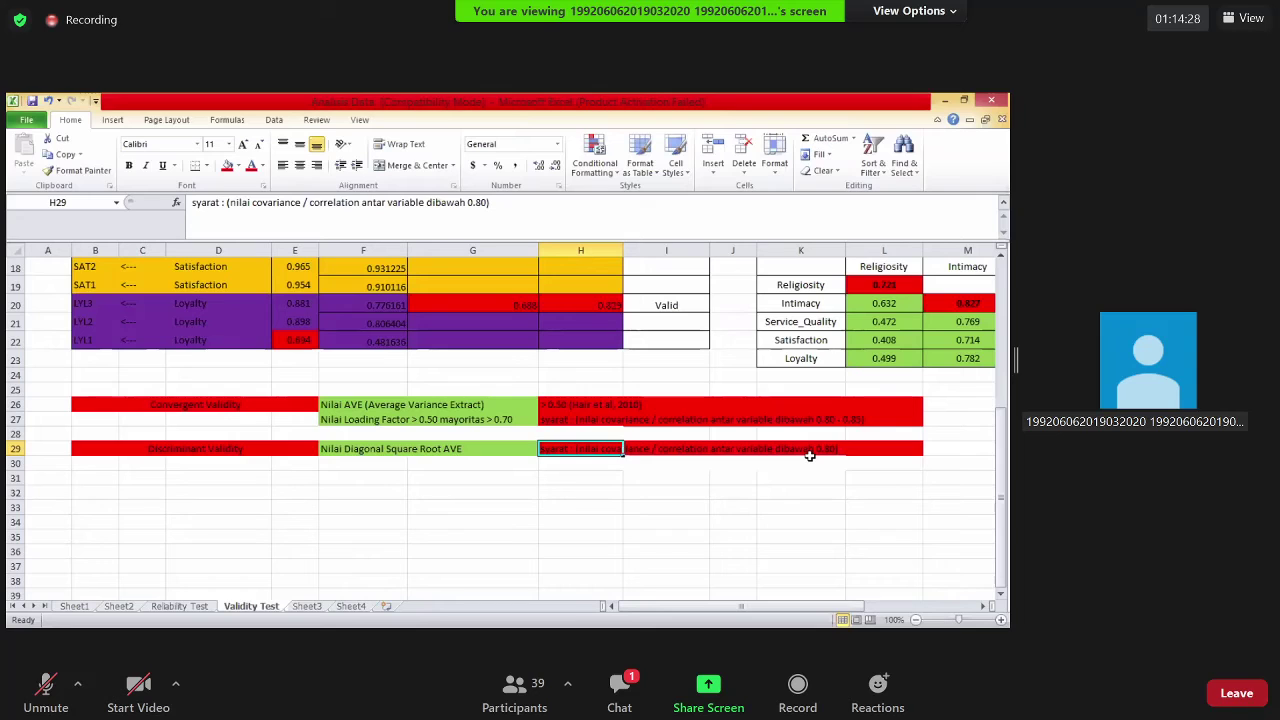
pyautogui.press('Left')
pyautogui.press('Left')
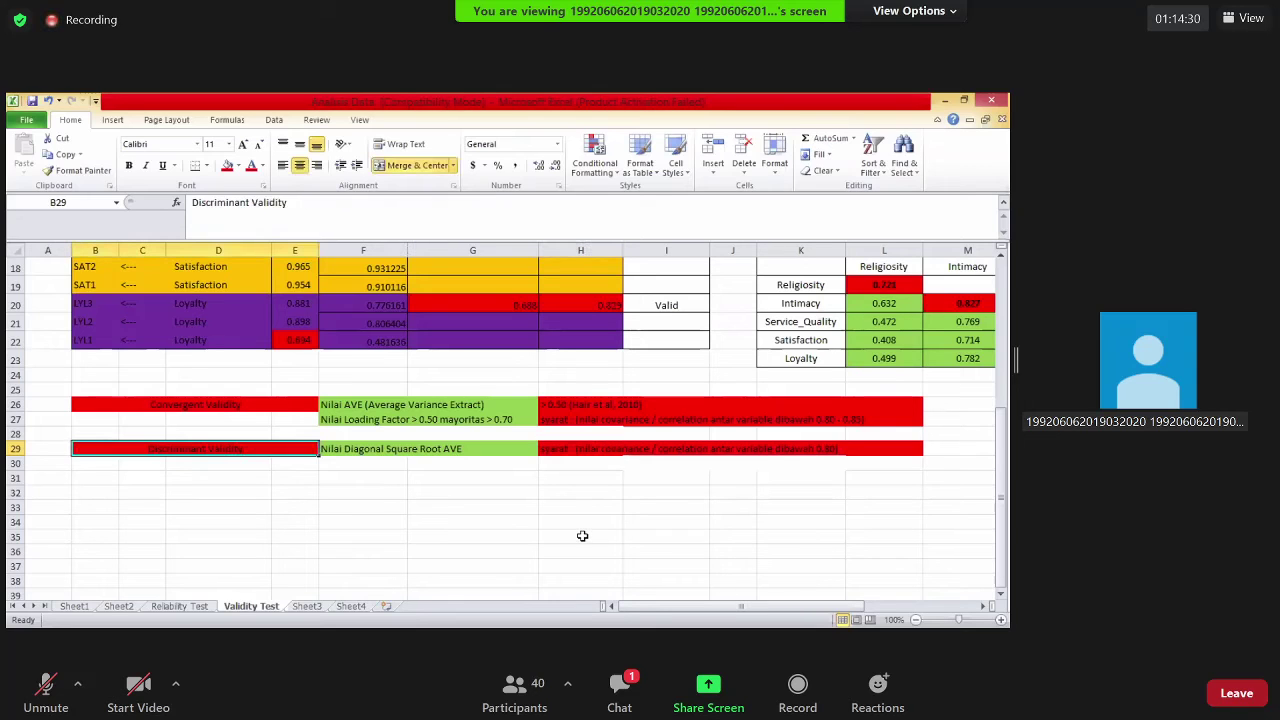
pyautogui.scroll(2, 583, 526)
pyautogui.scroll(-1, 466, 540)
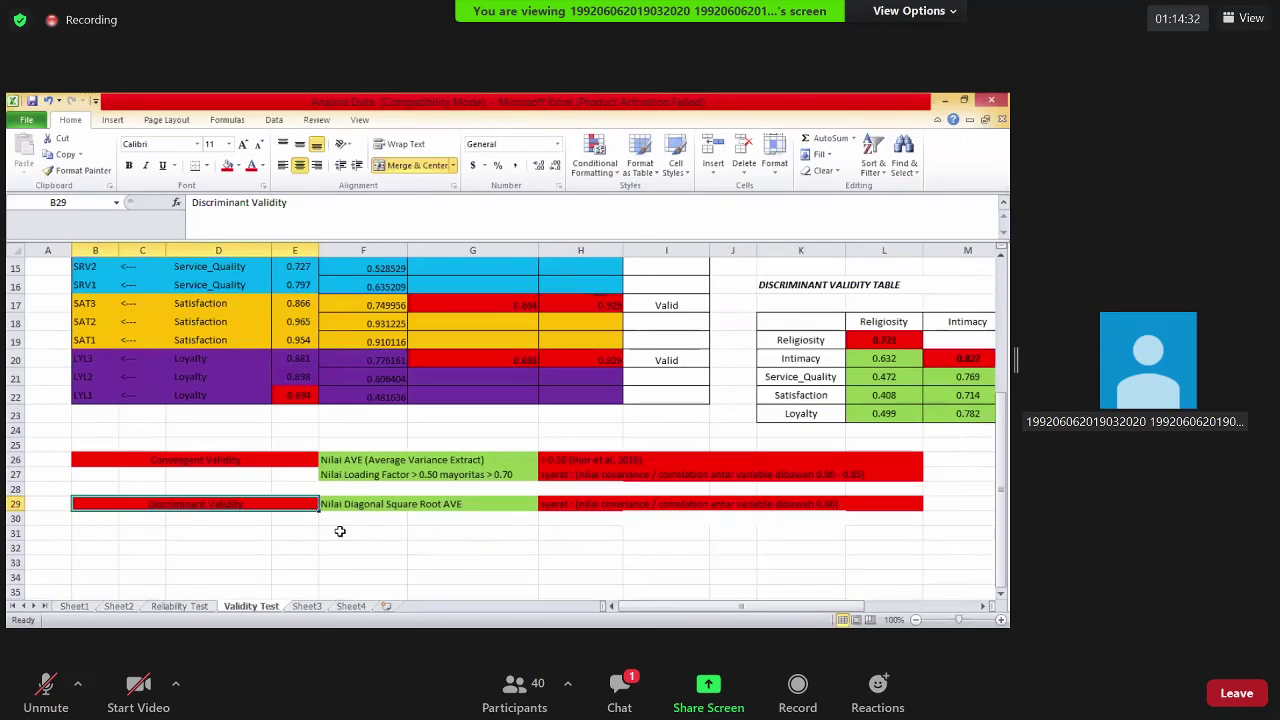
pyautogui.scroll(-1, 239, 481)
pyautogui.click(295, 522)
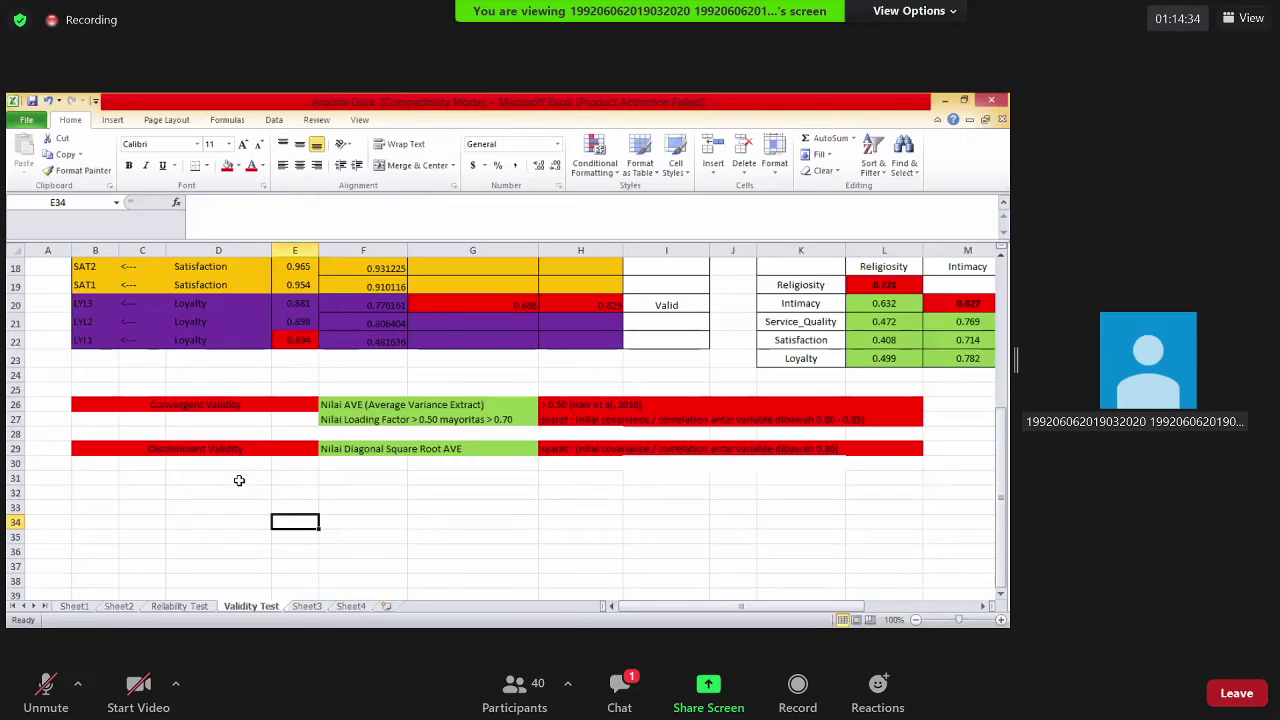
pyautogui.press('Right')
pyautogui.press('Right')
pyautogui.press('Right')
pyautogui.press('Right')
pyautogui.press('Right')
pyautogui.press('Up')
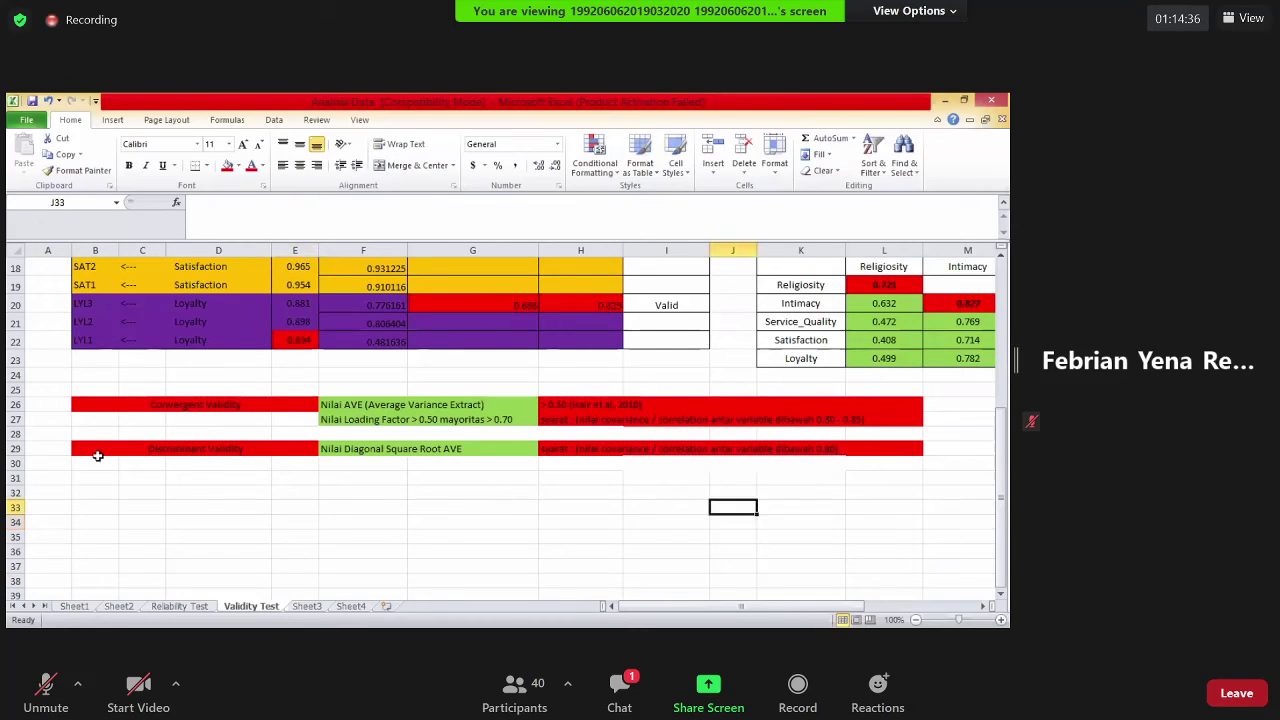
pyautogui.press('Left')
pyautogui.press('Left')
pyautogui.press('Left')
pyautogui.press('Left')
pyautogui.press('Left')
pyautogui.press('Left')
pyautogui.press('Up')
pyautogui.press('Up')
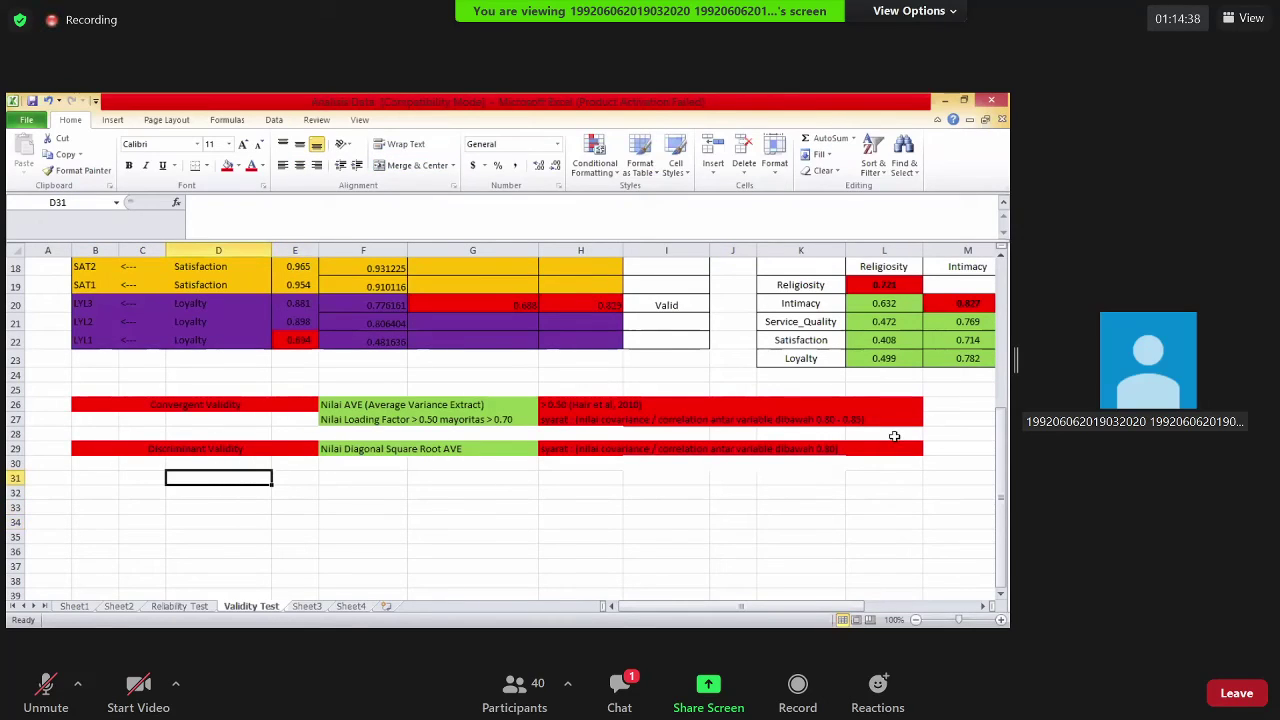
pyautogui.press('Up')
pyautogui.press('Up')
# Revisit the validity criteria and select the Convergent Validity AVE row across B26:L26
pyautogui.click(290, 404)
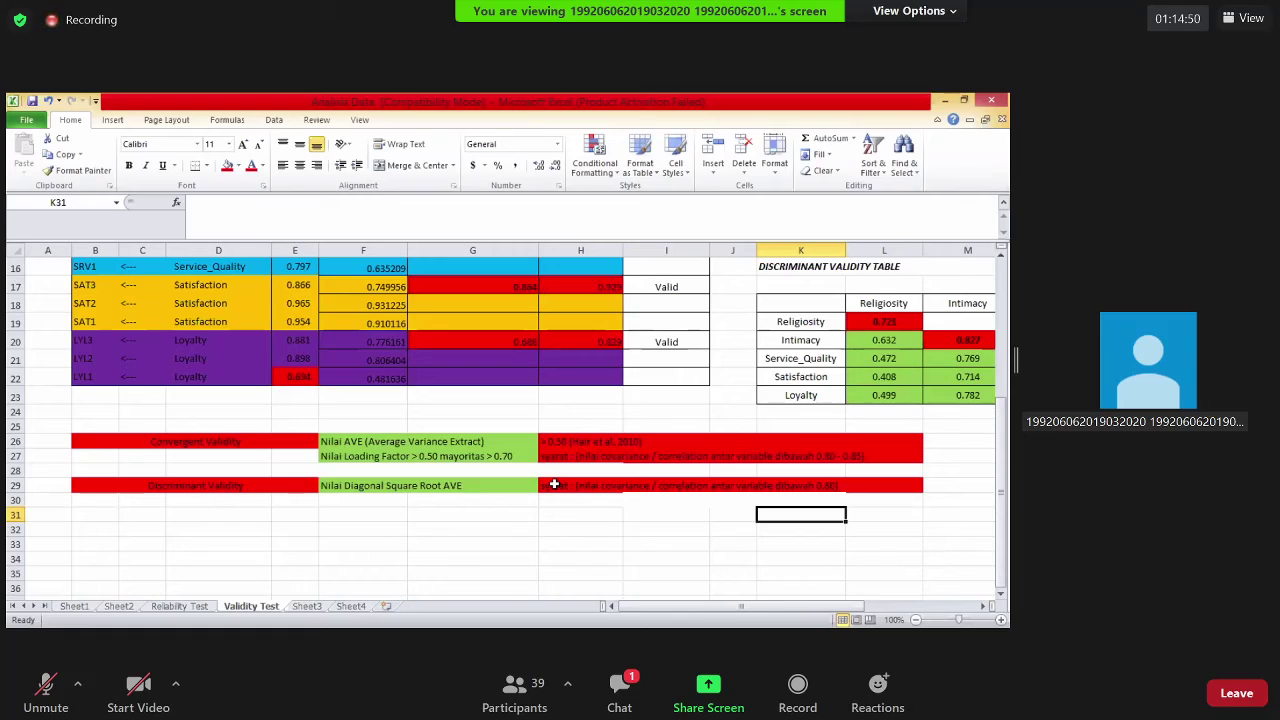
pyautogui.click(447, 514)
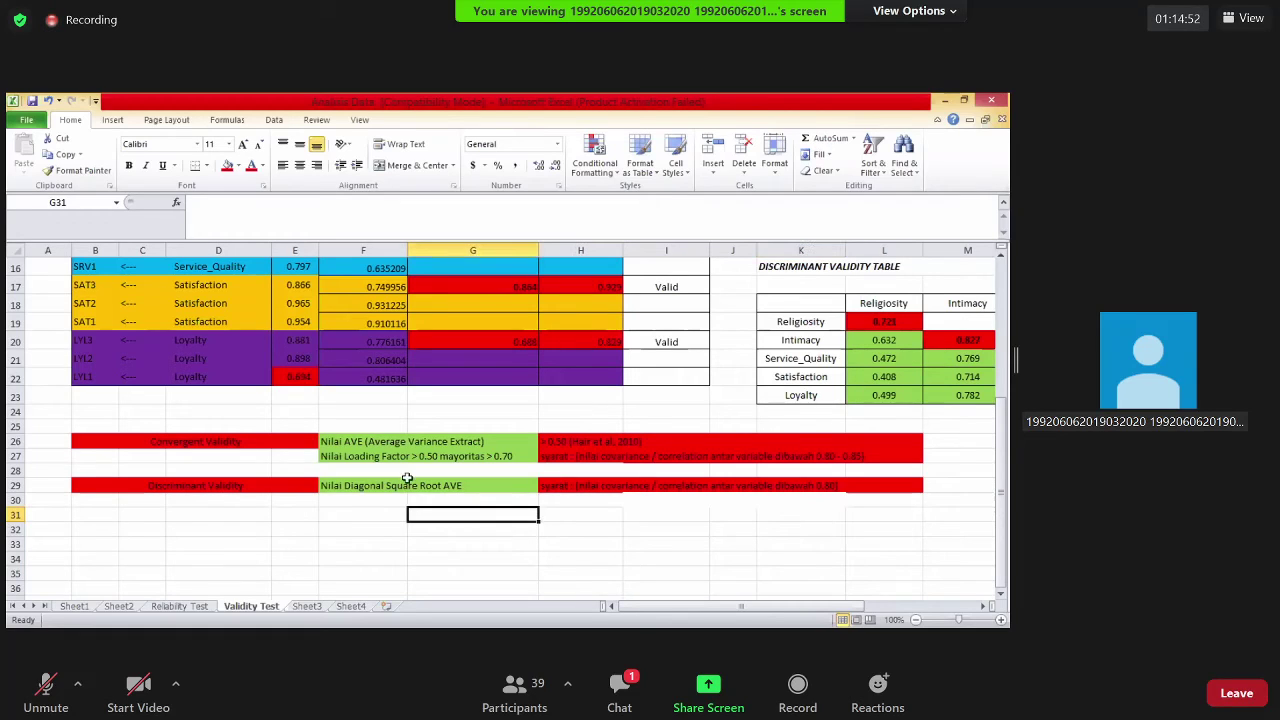
pyautogui.click(363, 514)
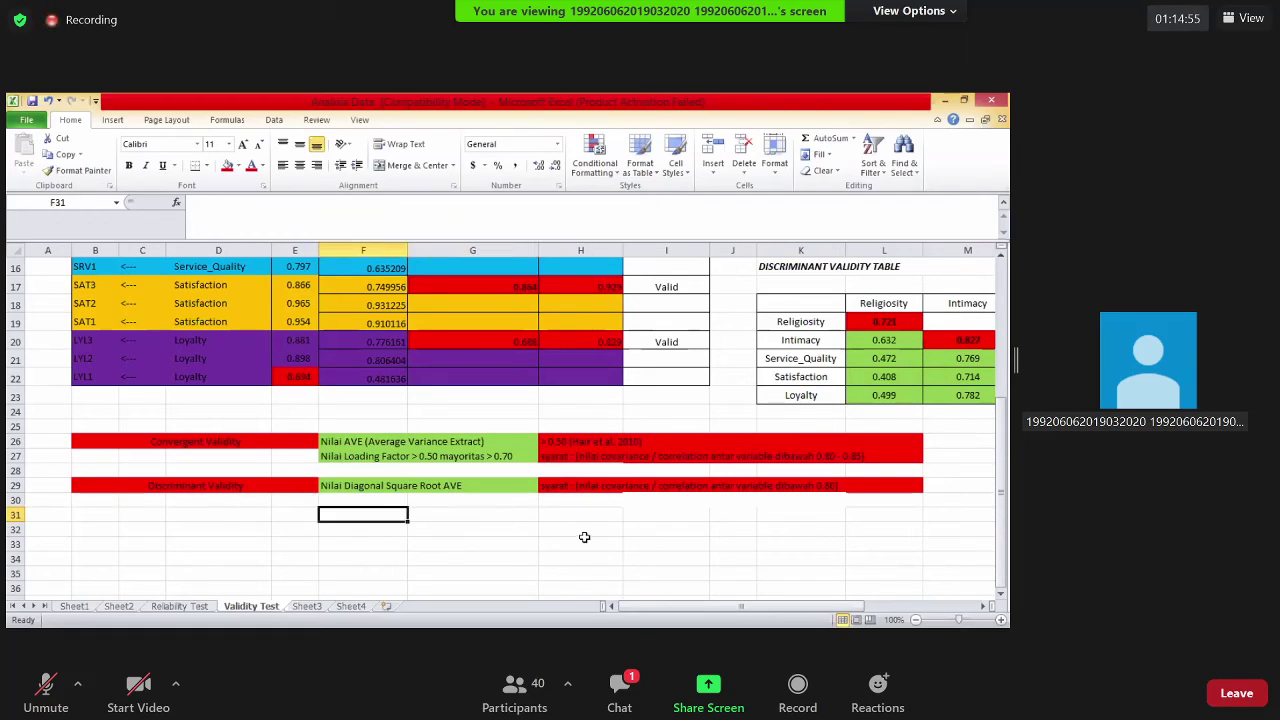
pyautogui.click(655, 558)
pyautogui.click(370, 446)
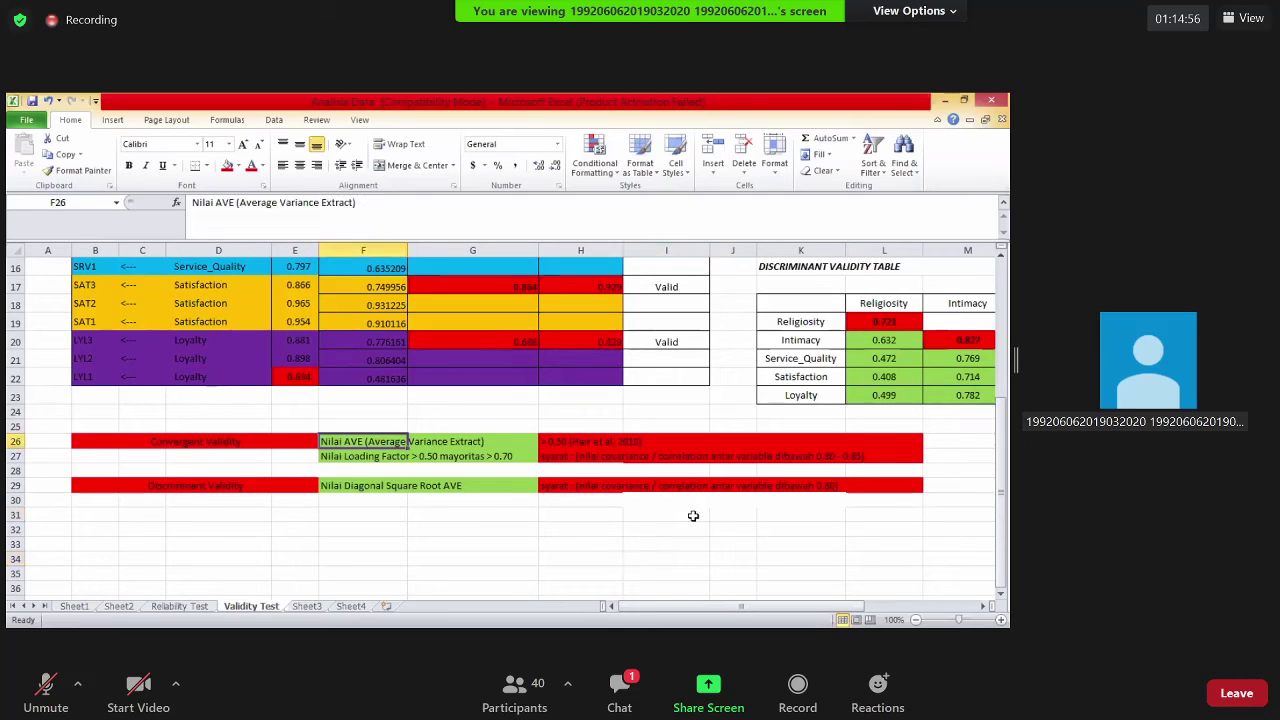
pyautogui.scroll(2, 404, 536)
pyautogui.scroll(-1, 580, 584)
pyautogui.click(580, 584)
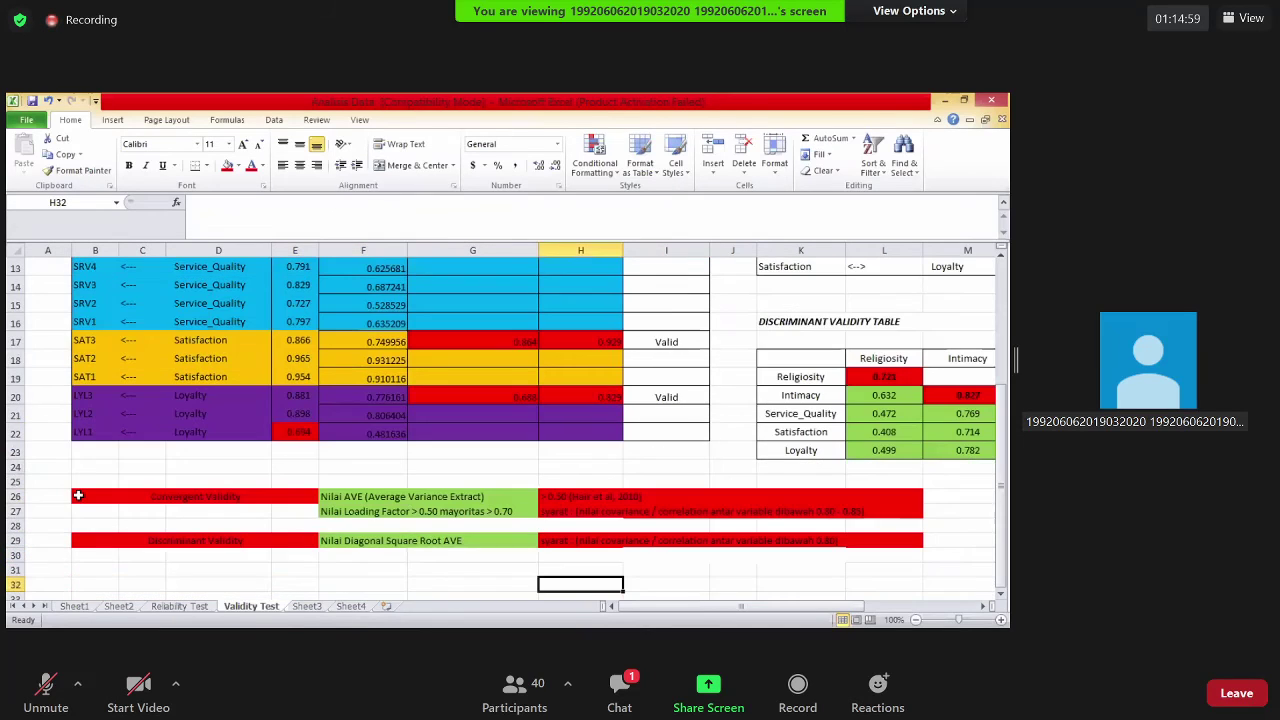
pyautogui.moveTo(270, 496); pyautogui.dragTo(877, 503)
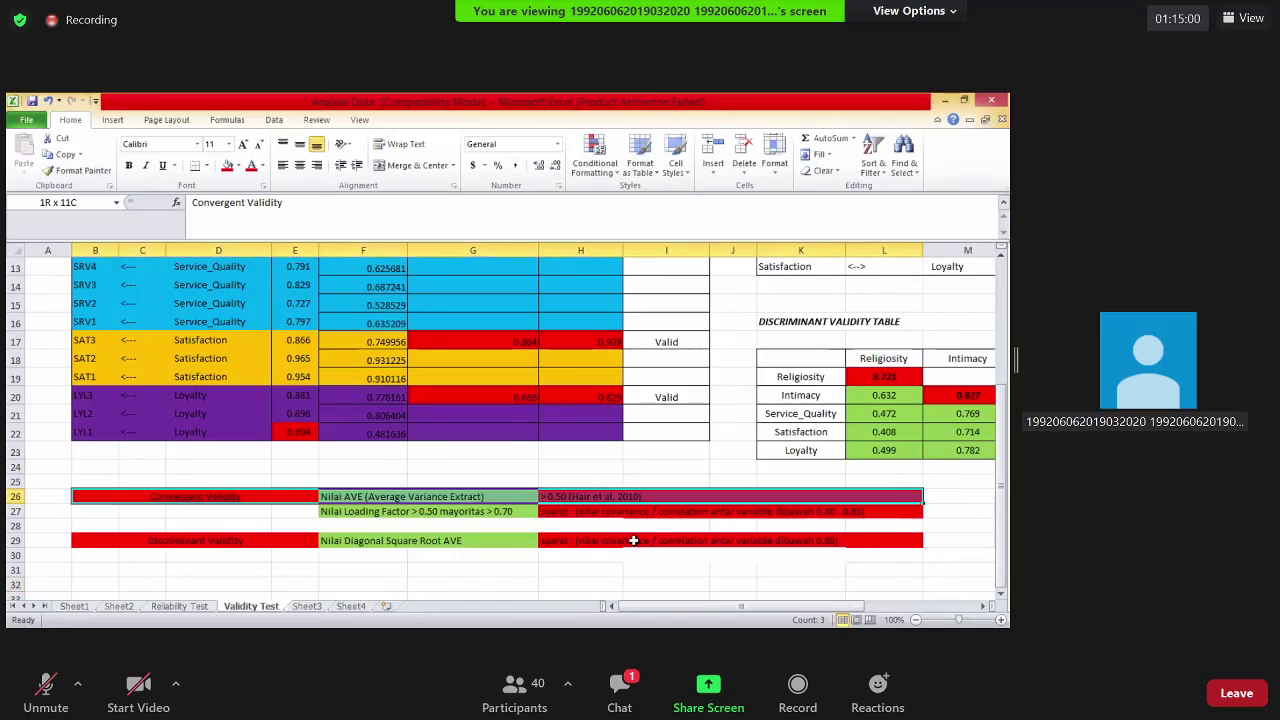
# Examine the Discriminant Validity criterion across B29:L29 in relation to the convergent validity rows and the tables above
pyautogui.click(425, 552)
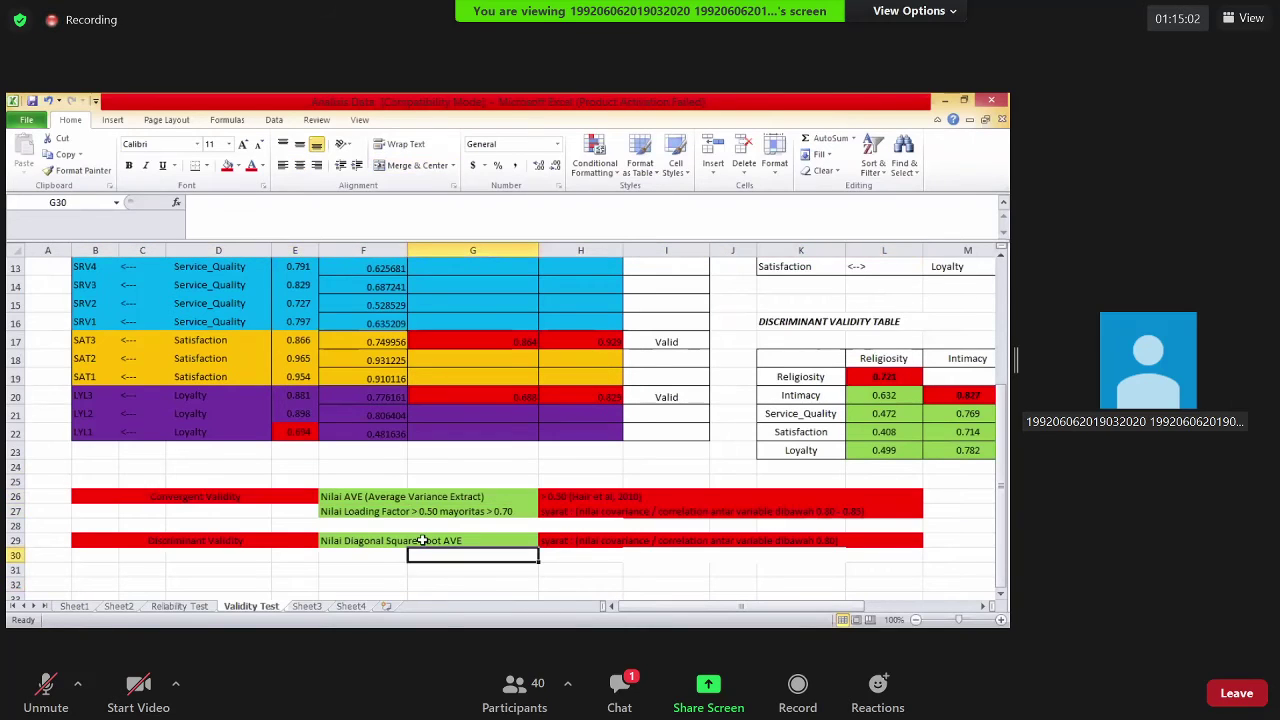
pyautogui.moveTo(260, 540); pyautogui.dragTo(889, 538)
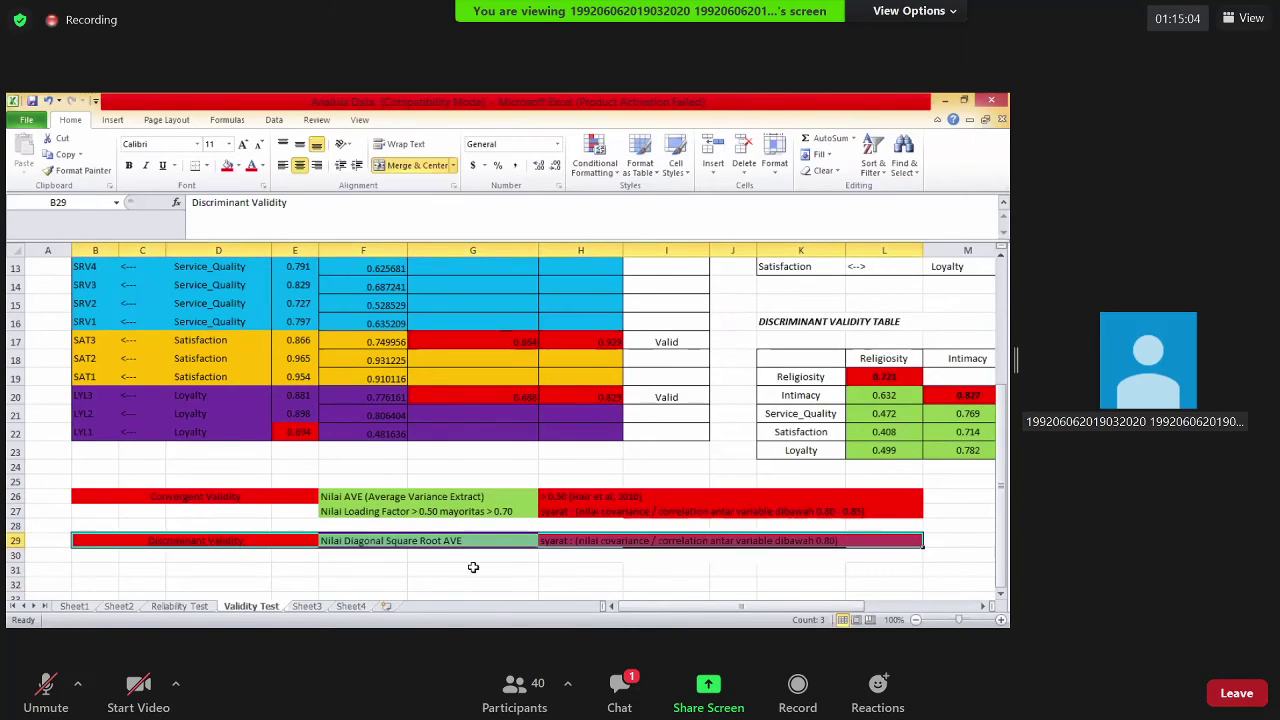
pyautogui.scroll(1, 682, 514)
pyautogui.click(581, 522)
pyautogui.scroll(-1, 682, 514)
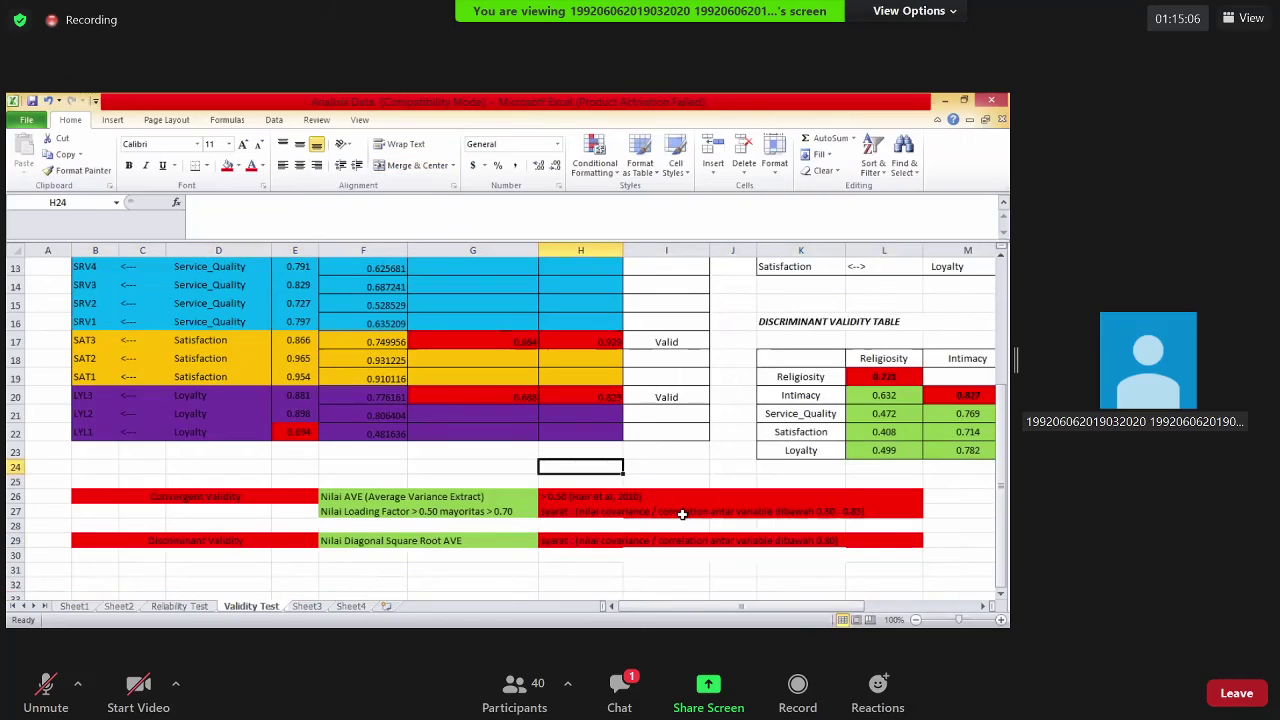
pyautogui.scroll(-1, 682, 514)
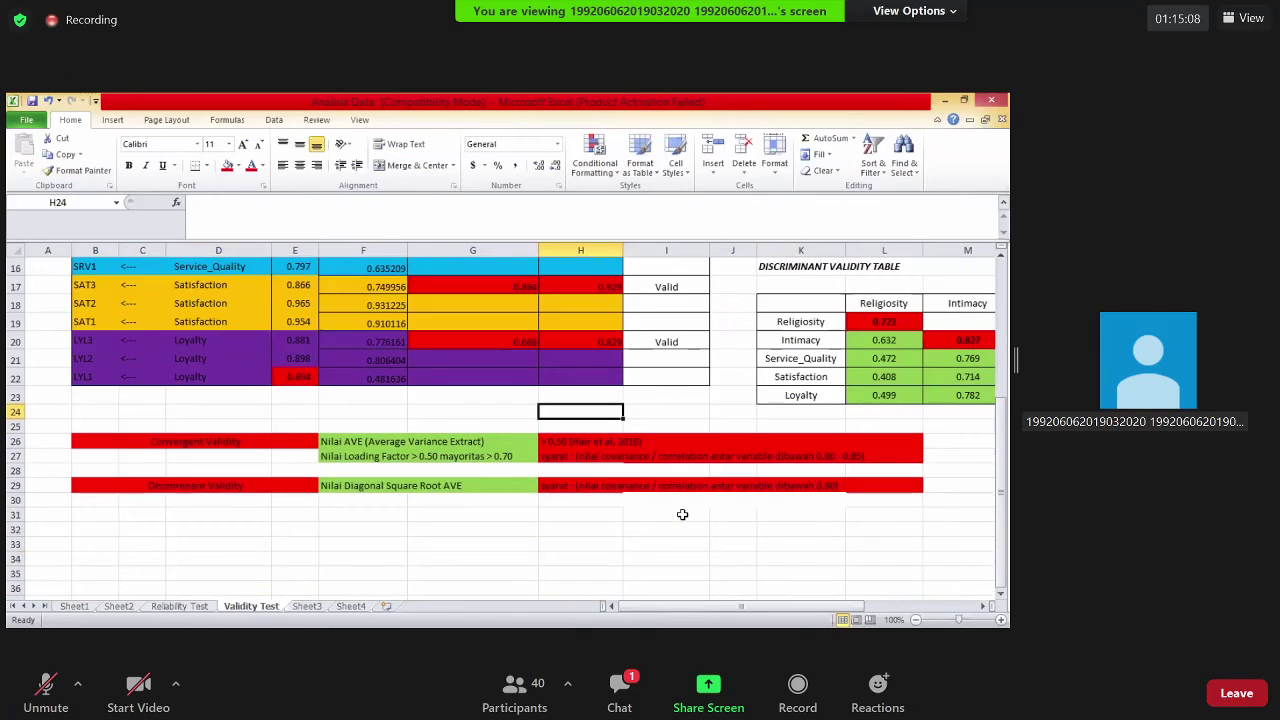
pyautogui.scroll(2, 682, 514)
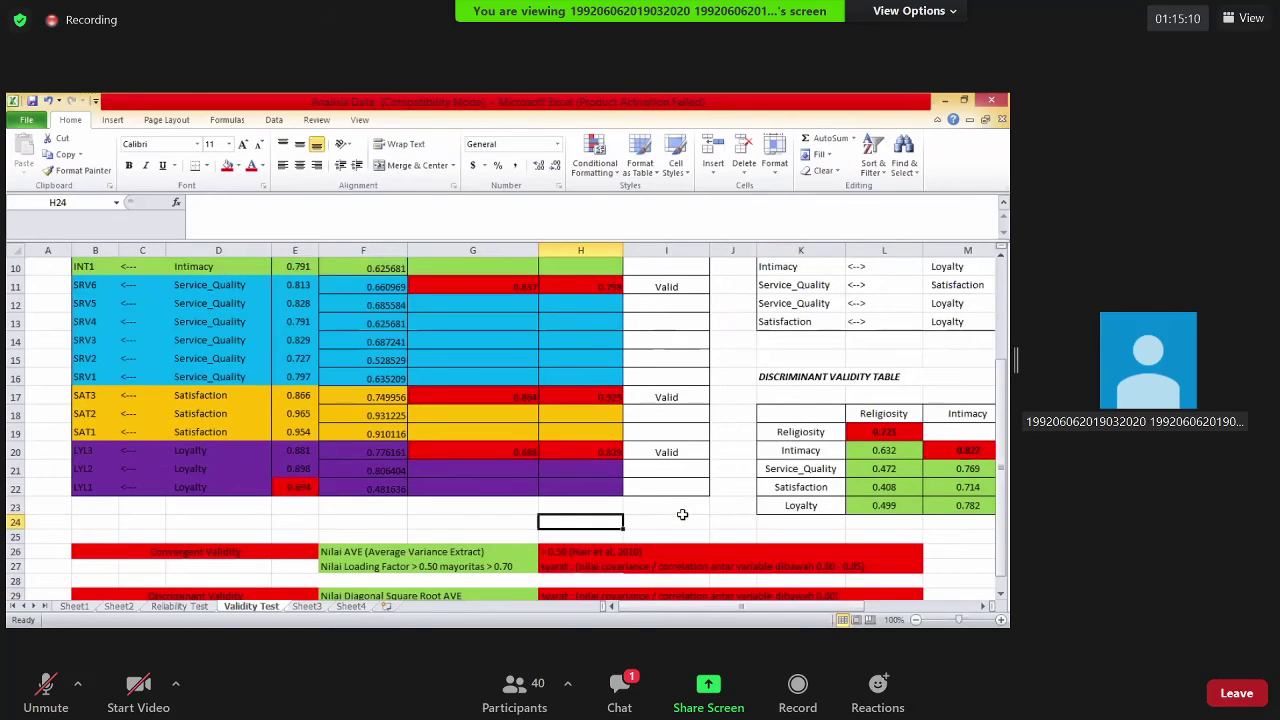
pyautogui.scroll(2, 682, 514)
pyautogui.scroll(-4, 660, 522)
pyautogui.click(634, 534)
pyautogui.moveTo(147, 481); pyautogui.dragTo(865, 484)
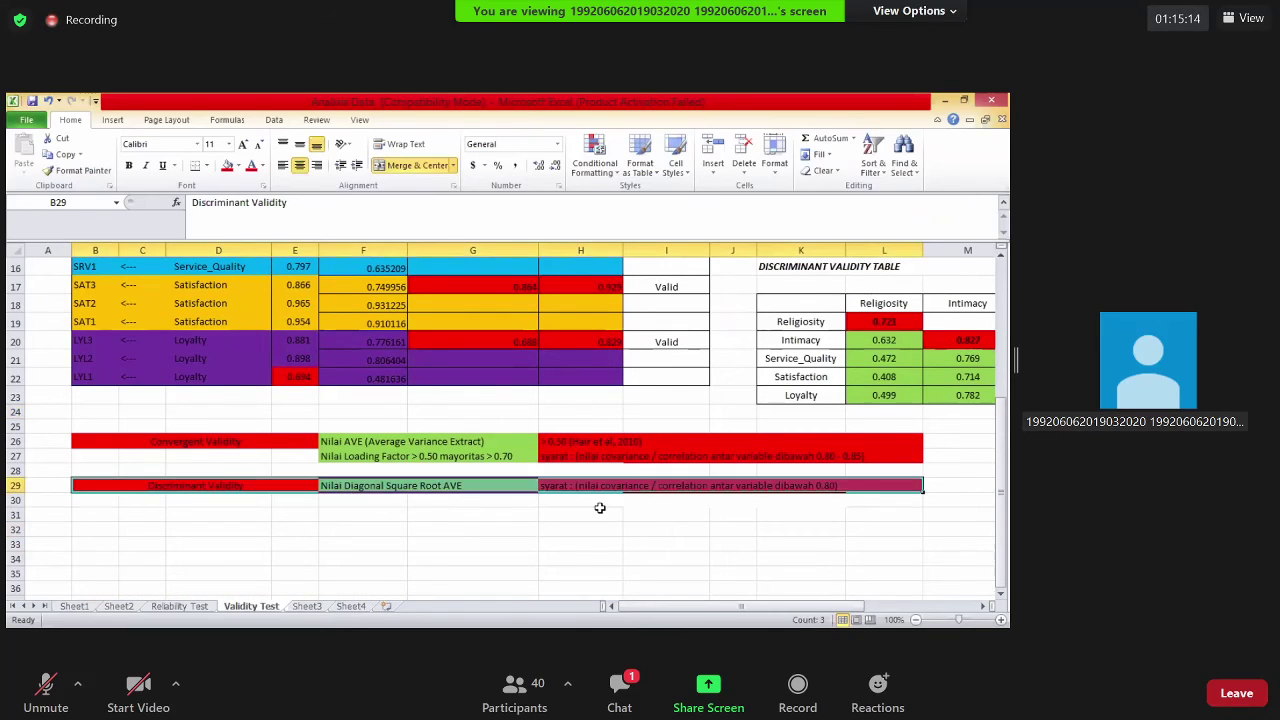
pyautogui.moveTo(728, 530); pyautogui.dragTo(690, 530)
pyautogui.click(232, 485)
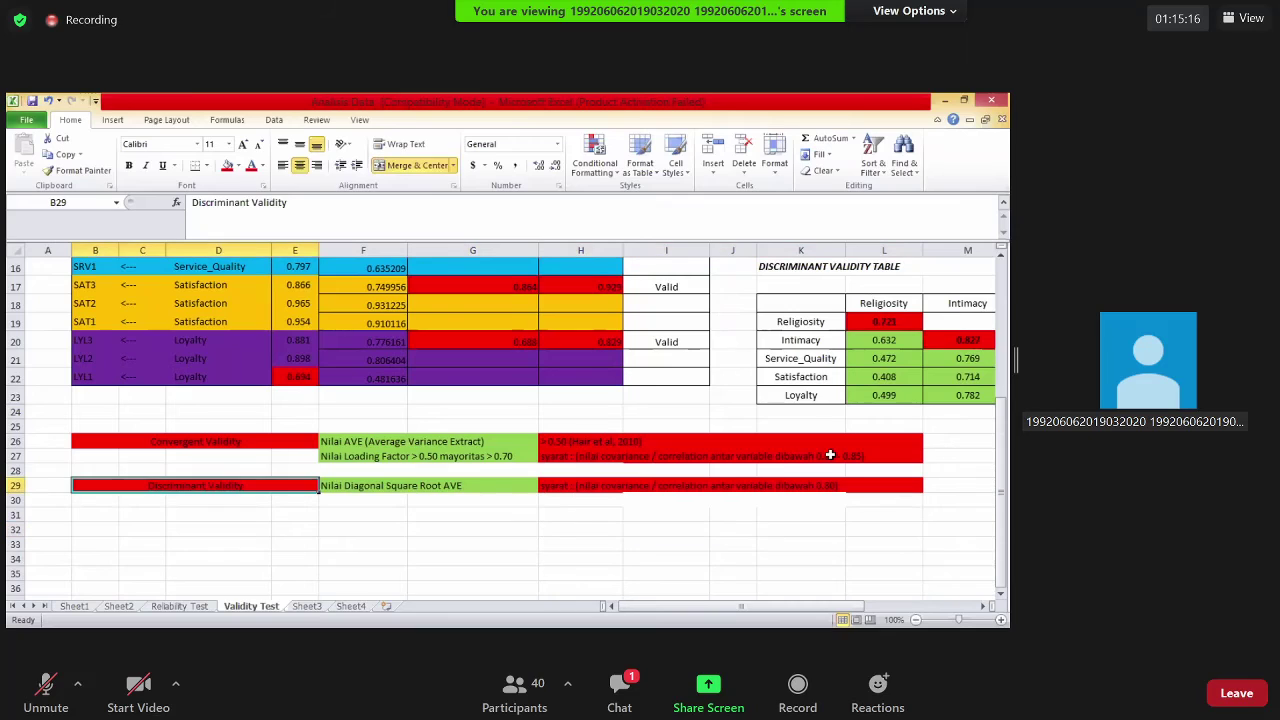
# Compare the covariance/correlation requirement in H27 with the diagonal square root of AVE criterion in row 29
pyautogui.click(834, 458)
pyautogui.click(556, 461)
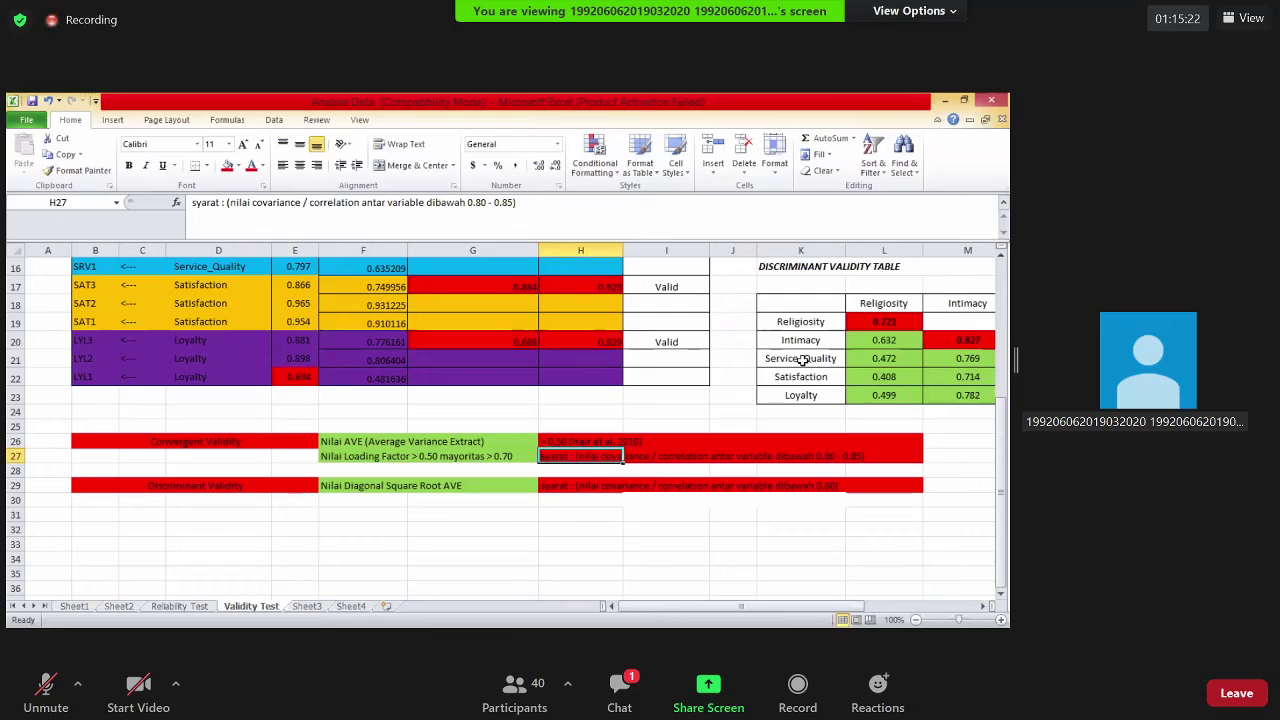
pyautogui.click(872, 455)
pyautogui.click(438, 487)
pyautogui.moveTo(832, 472); pyautogui.dragTo(879, 476)
pyautogui.click(471, 504)
pyautogui.scroll(1, 554, 511)
pyautogui.click(554, 511)
pyautogui.click(514, 525)
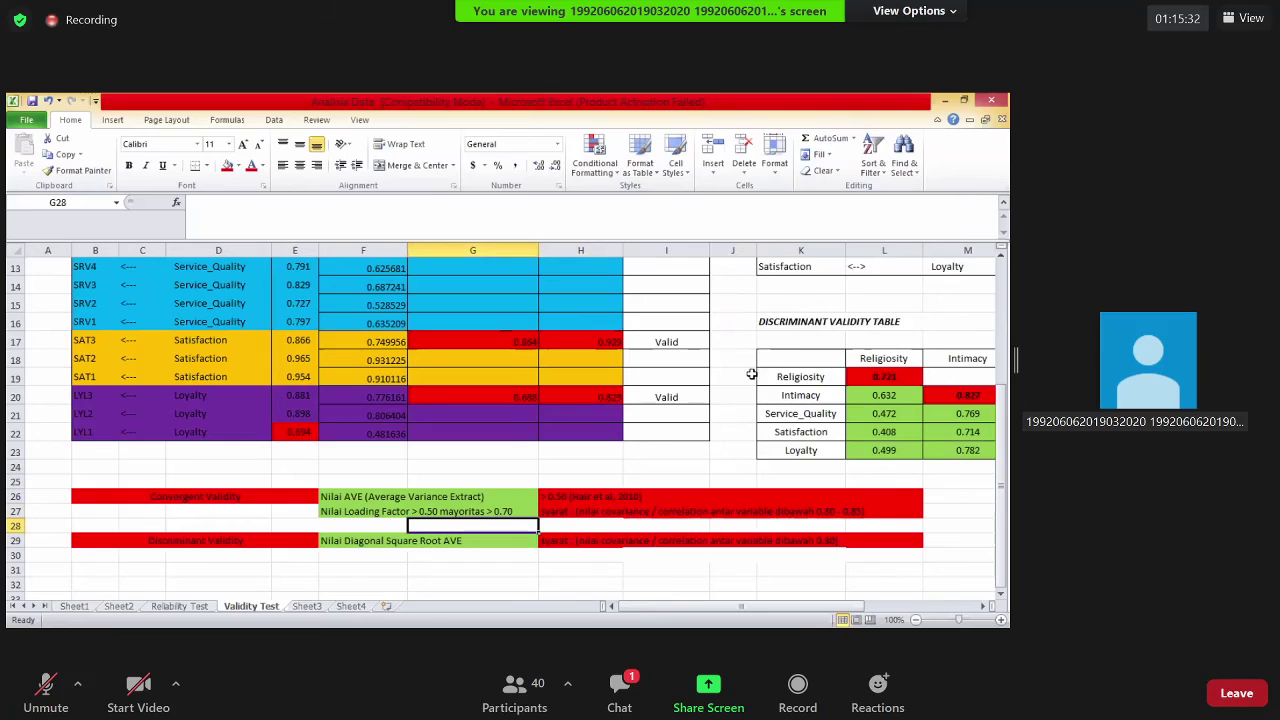
# Review the indicator, construct and estimate block B4:E22 on the Reliability Test sheet
pyautogui.scroll(4, 600, 310)
pyautogui.click(412, 345)
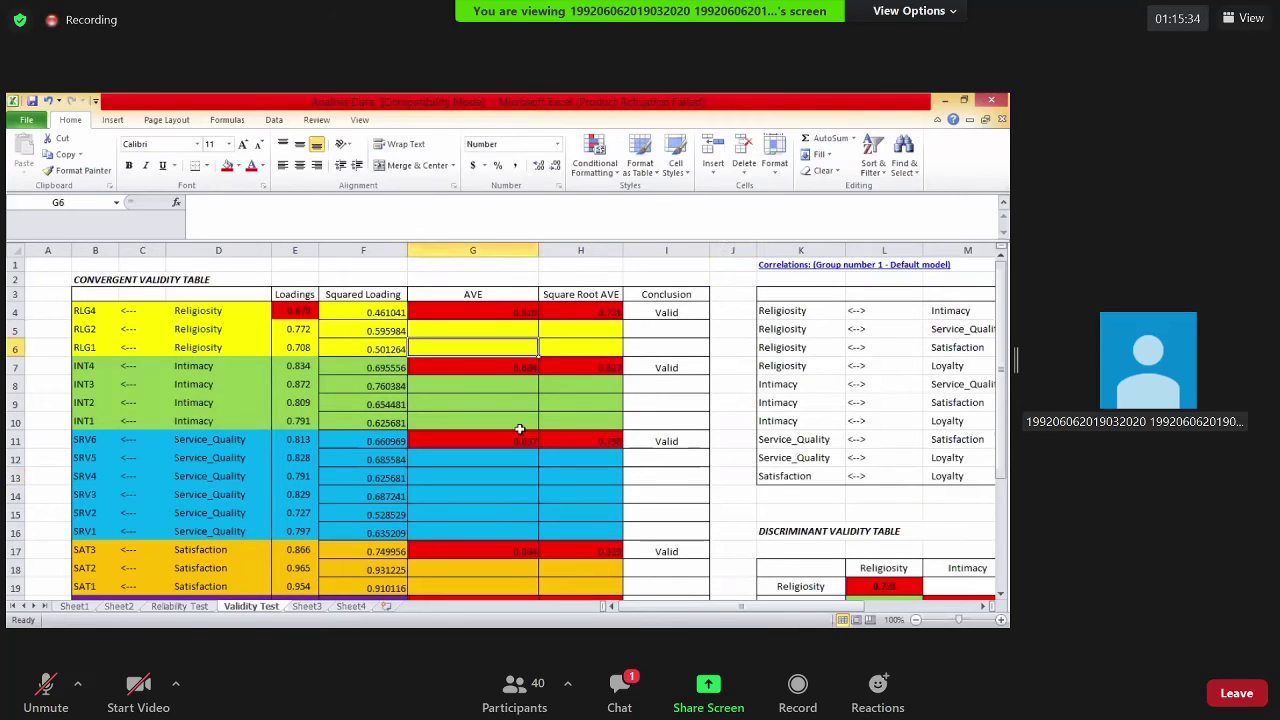
pyautogui.scroll(-5, 190, 605)
pyautogui.click(180, 606)
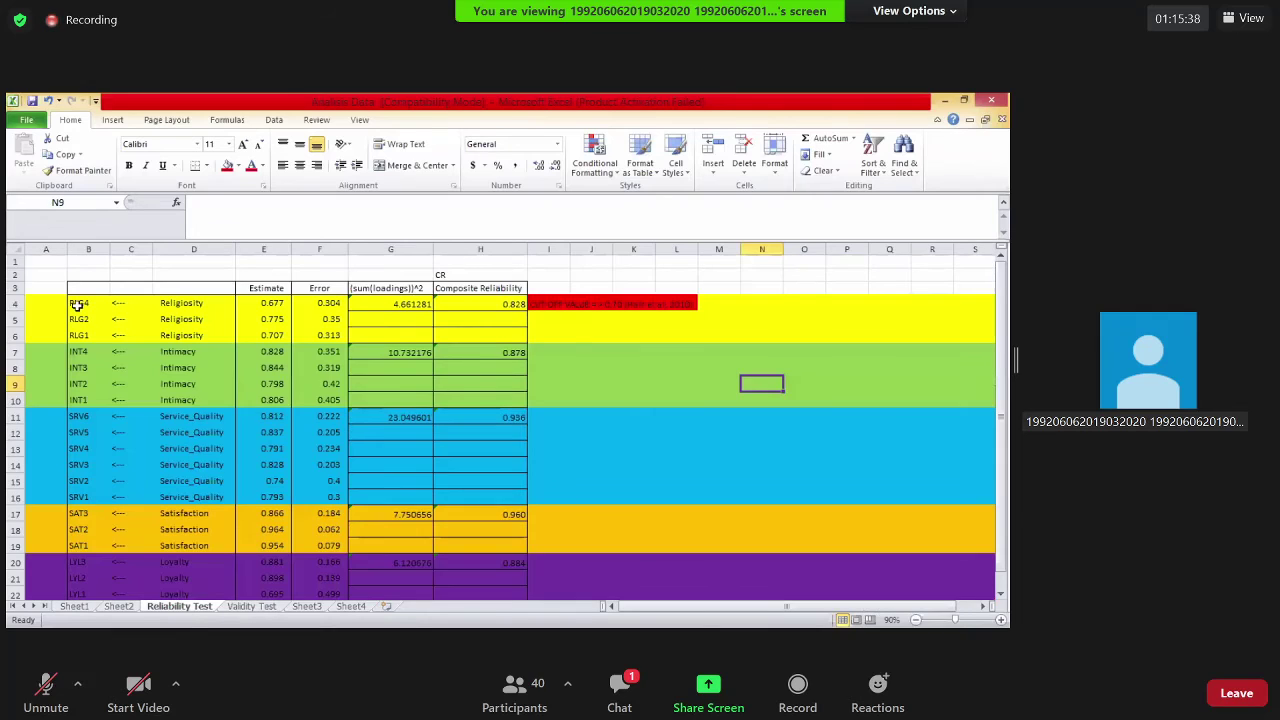
pyautogui.moveTo(77, 303); pyautogui.dragTo(245, 552)
pyautogui.scroll(1, 175, 370)
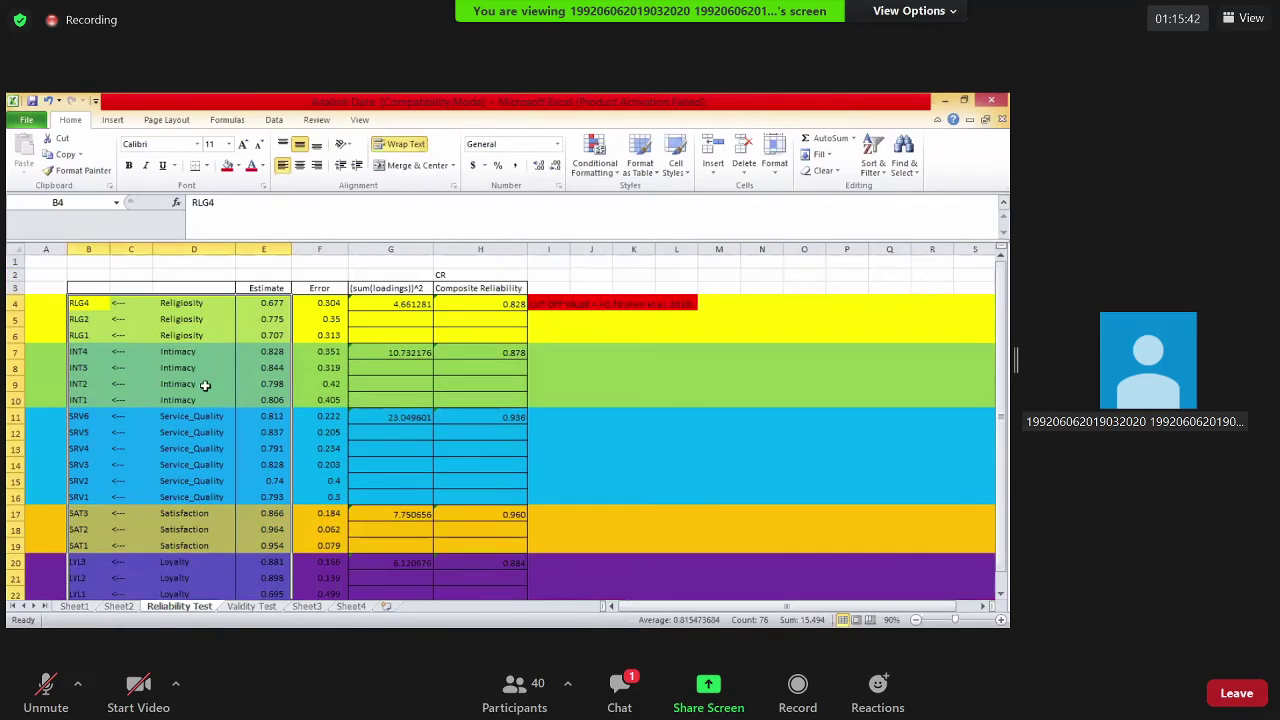
# Copy the indicators, constructs and estimates in B4:E22 of Reliability Test into the Convergent Validity table starting at B4
pyautogui.click(253, 607)
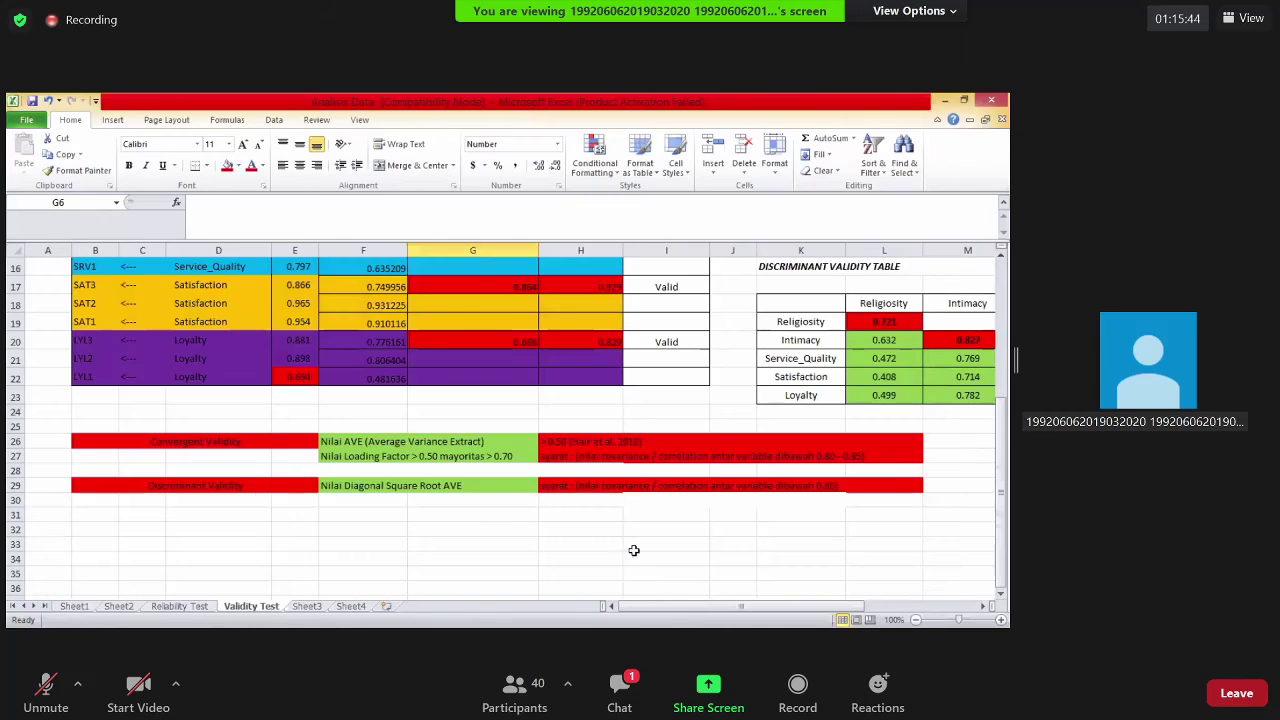
pyautogui.scroll(5, 76, 313)
pyautogui.click(80, 312)
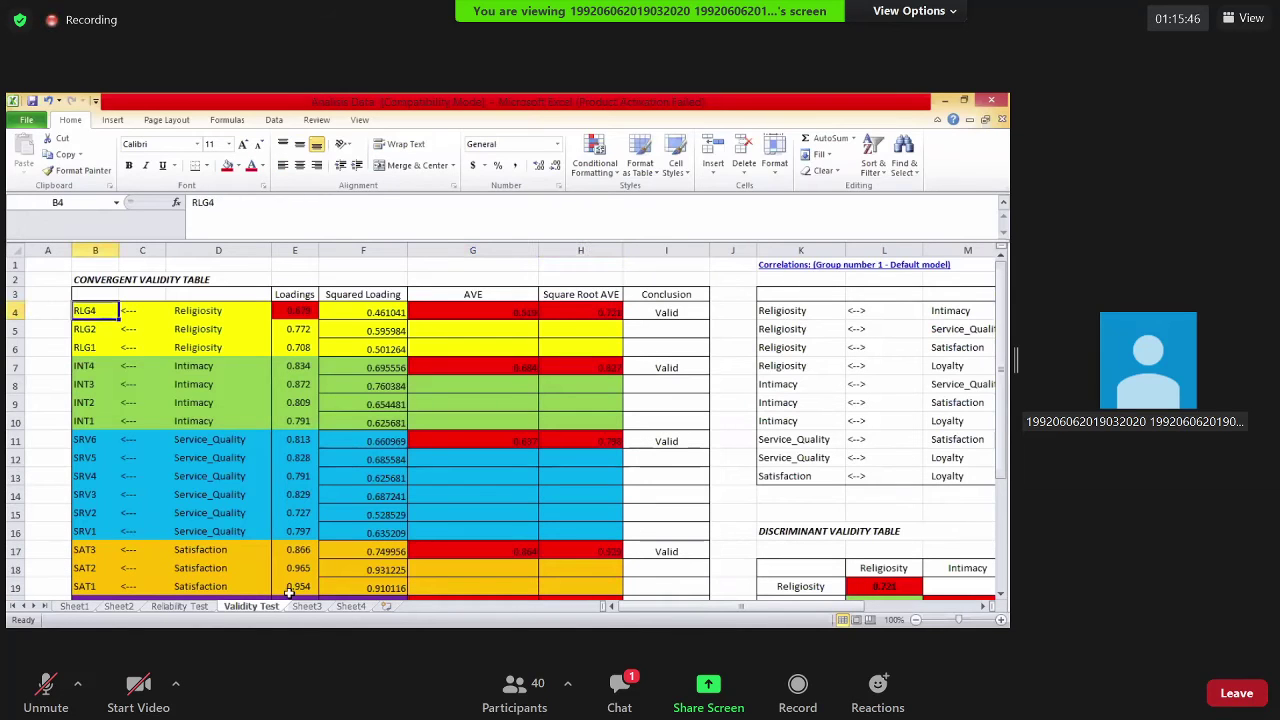
pyautogui.moveTo(292, 494); pyautogui.dragTo(312, 562)
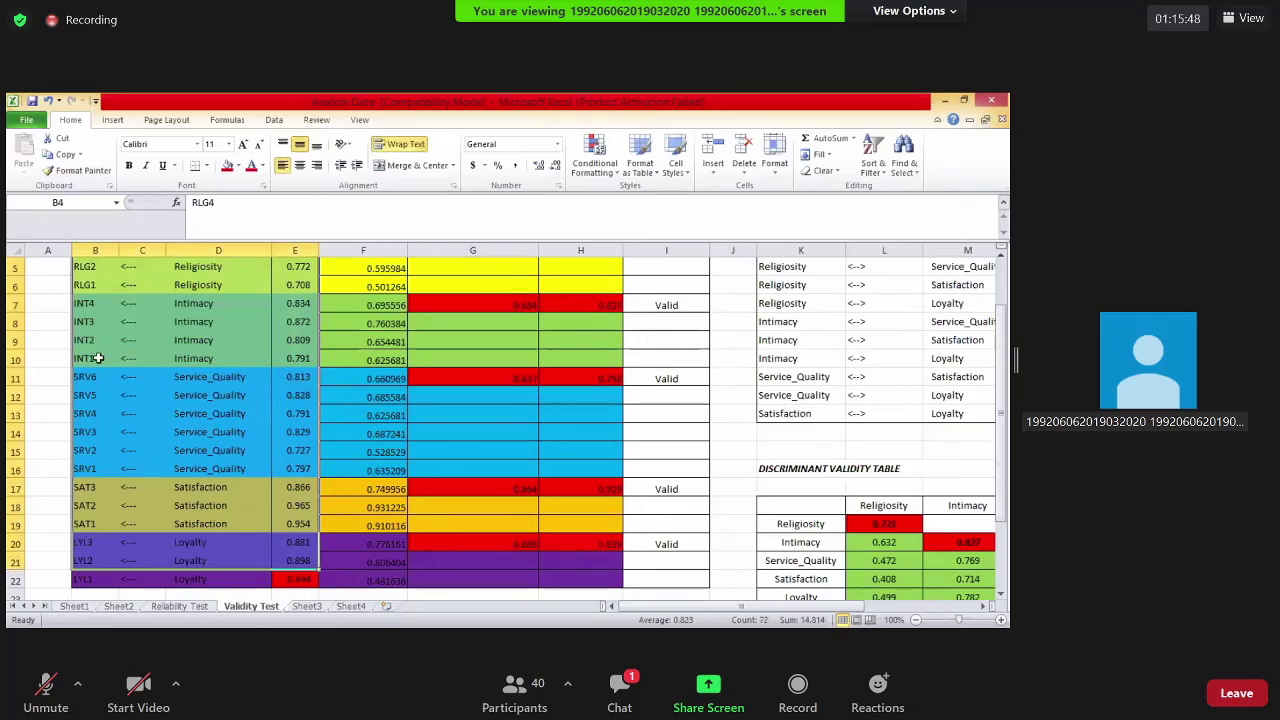
pyautogui.hotkey('ctrl', 'pageup')
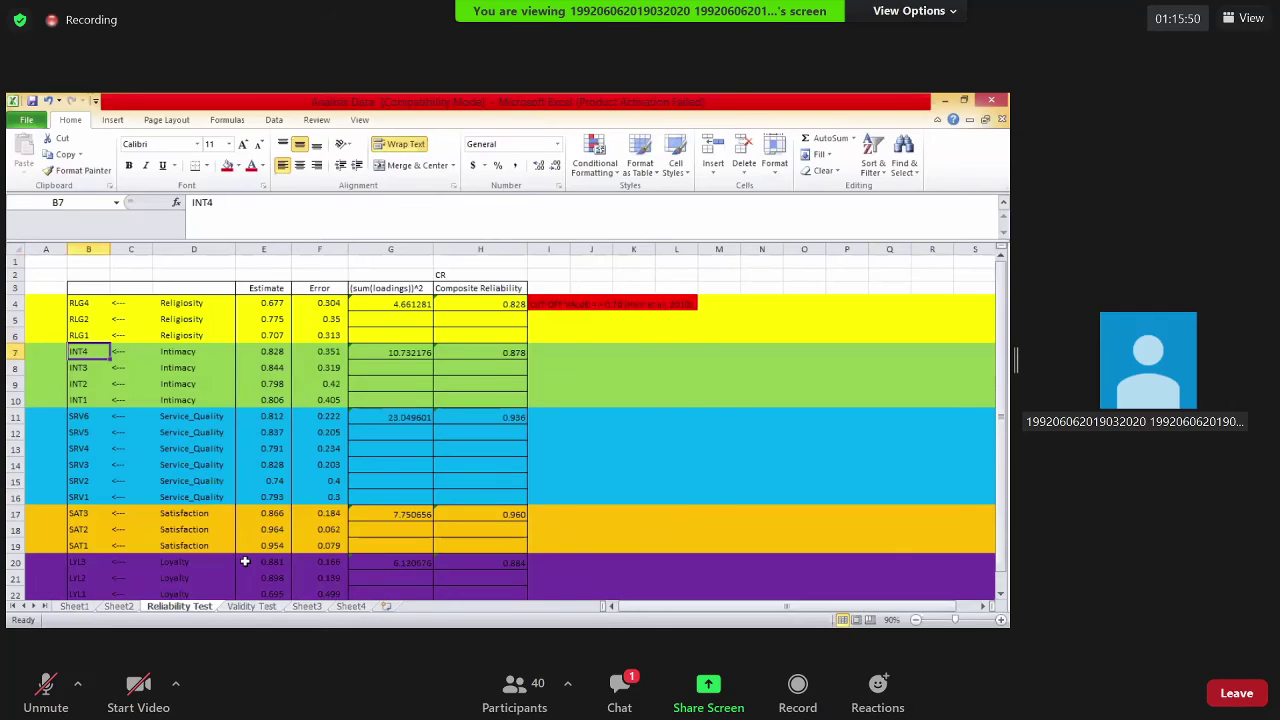
pyautogui.moveTo(80, 302); pyautogui.dragTo(244, 561)
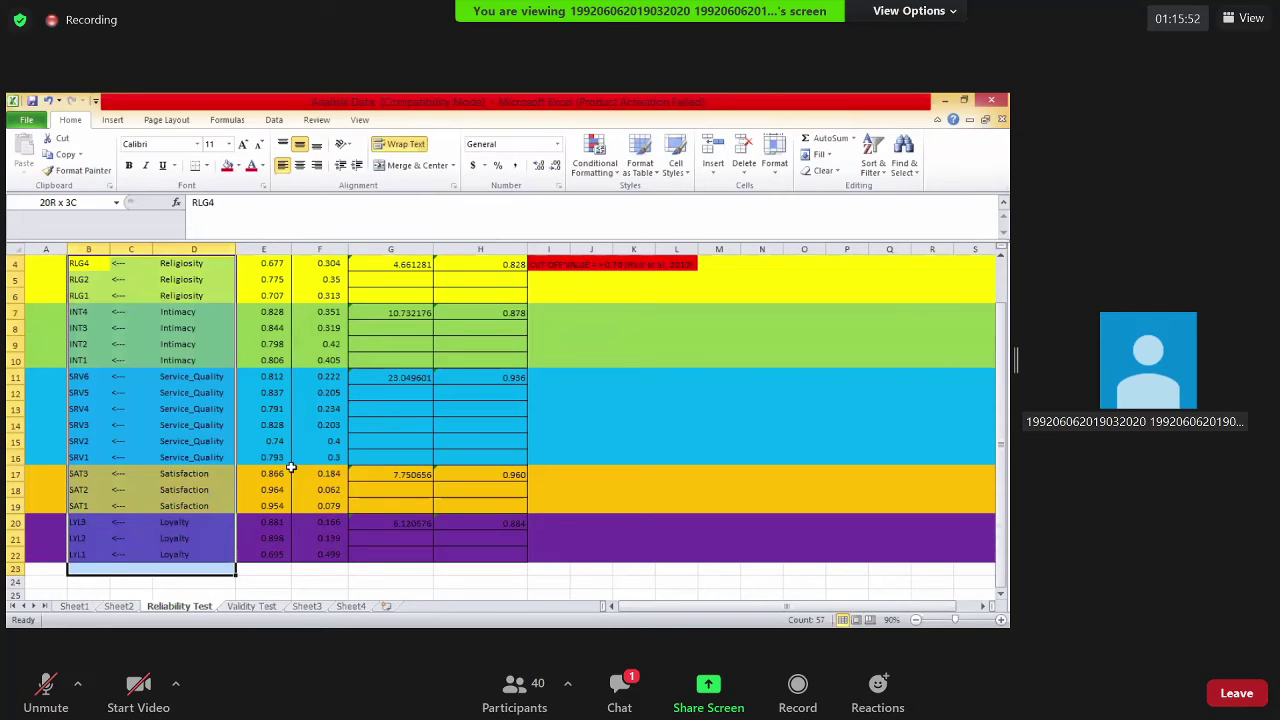
pyautogui.hotkey('ctrl', 'c')
pyautogui.hotkey('ctrl', 'pagedown')
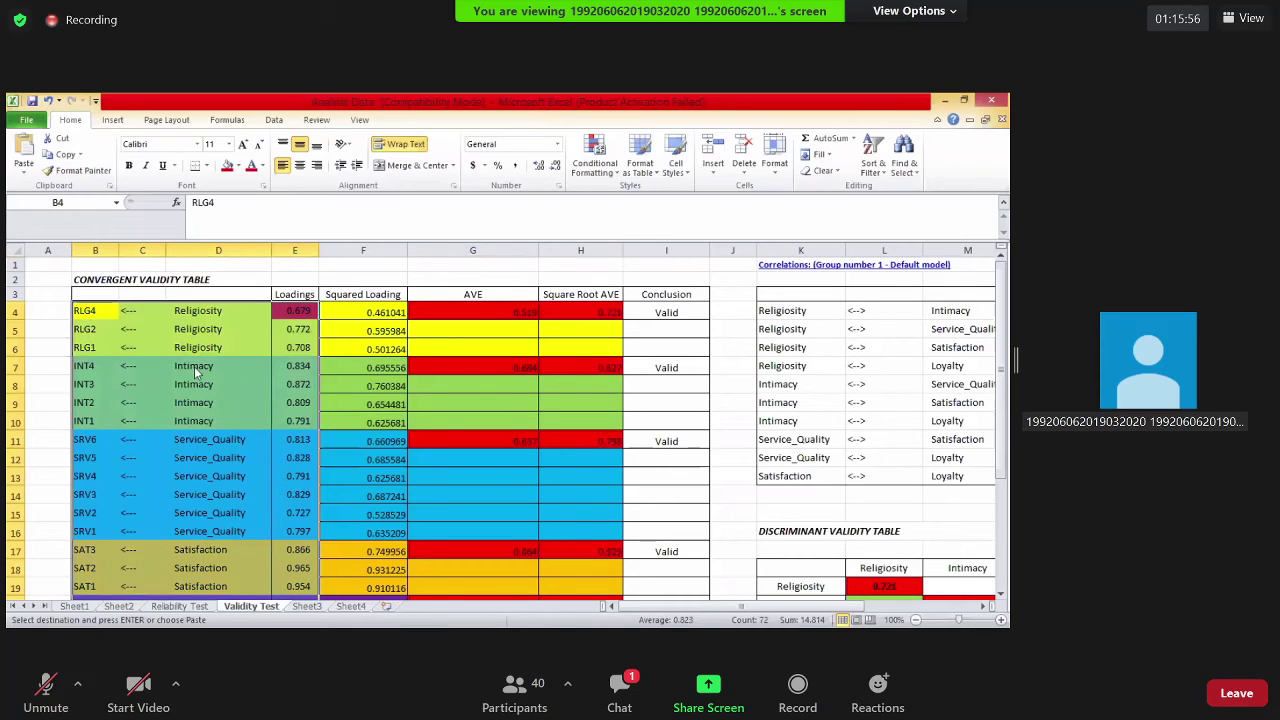
pyautogui.click(557, 443)
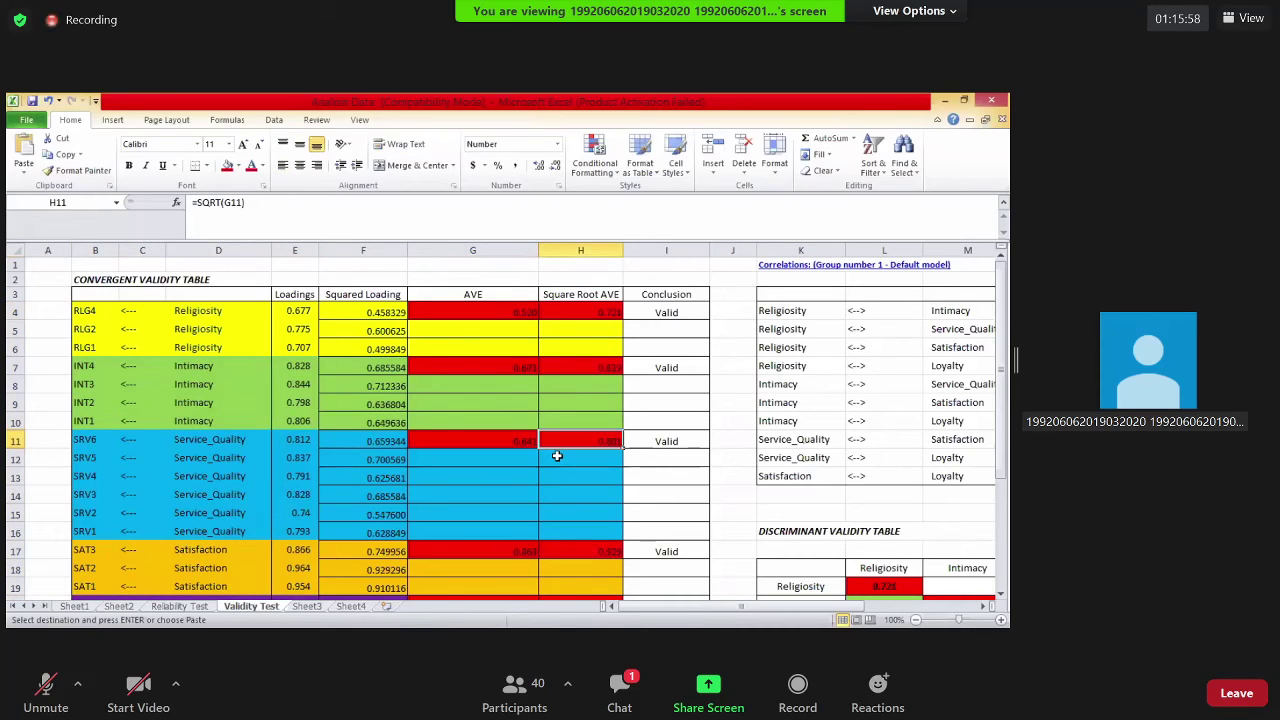
# Review the copied indicator and loading rows in the Convergent Validity table
pyautogui.scroll(-2, 414, 431)
pyautogui.scroll(2, 411, 431)
pyautogui.moveTo(85, 311); pyautogui.dragTo(303, 588)
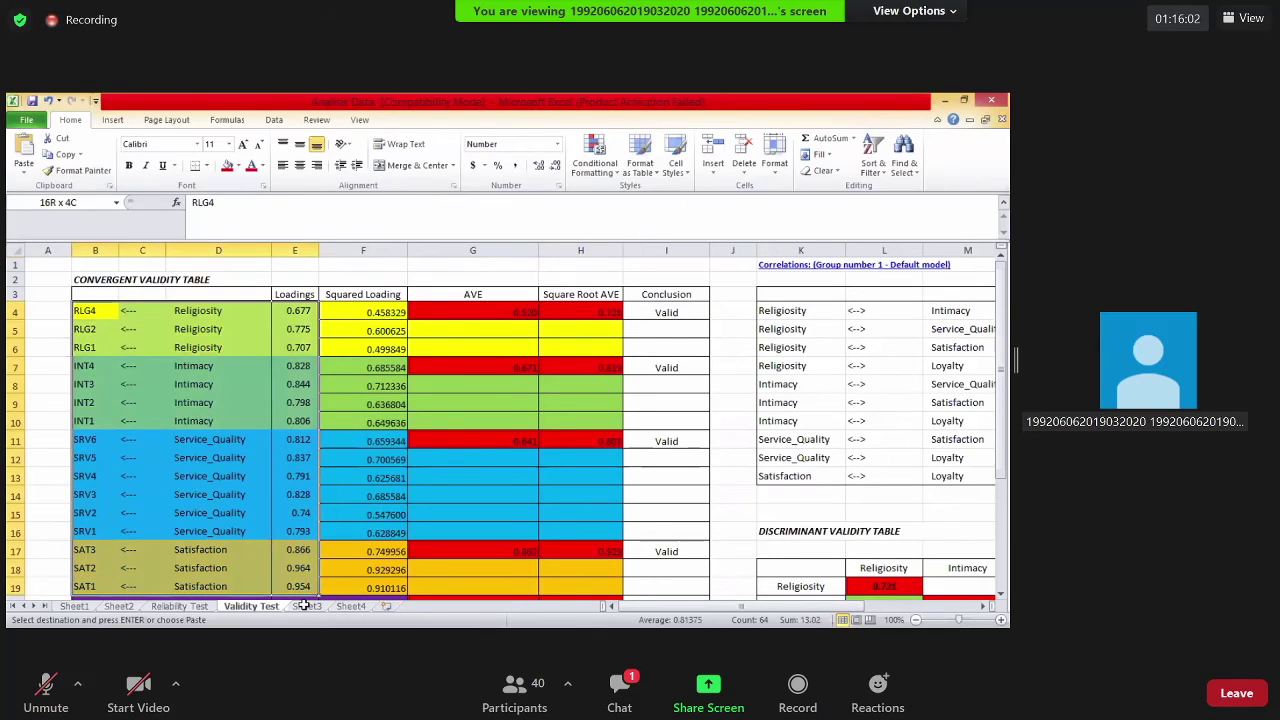
# Trace the Religiosity AVE formula in G4 back to the squared loading in F4 and the loading in E4
pyautogui.click(485, 308)
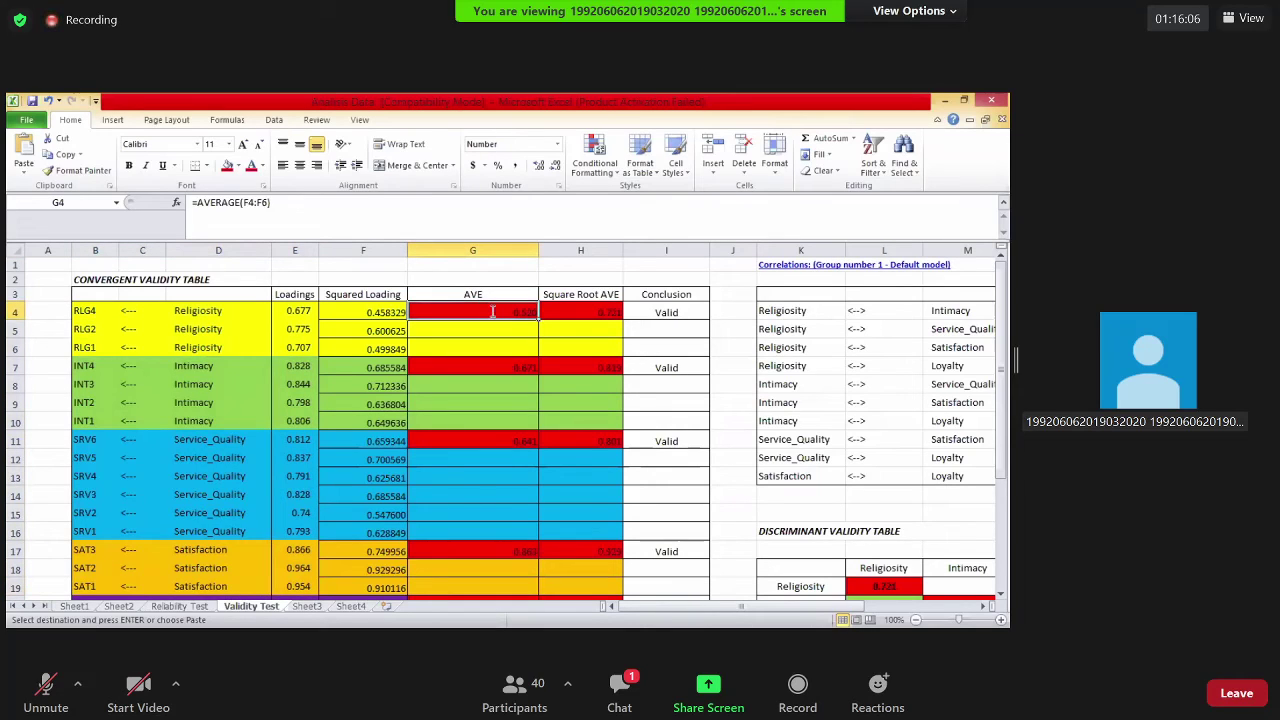
pyautogui.doubleClick(492, 311)
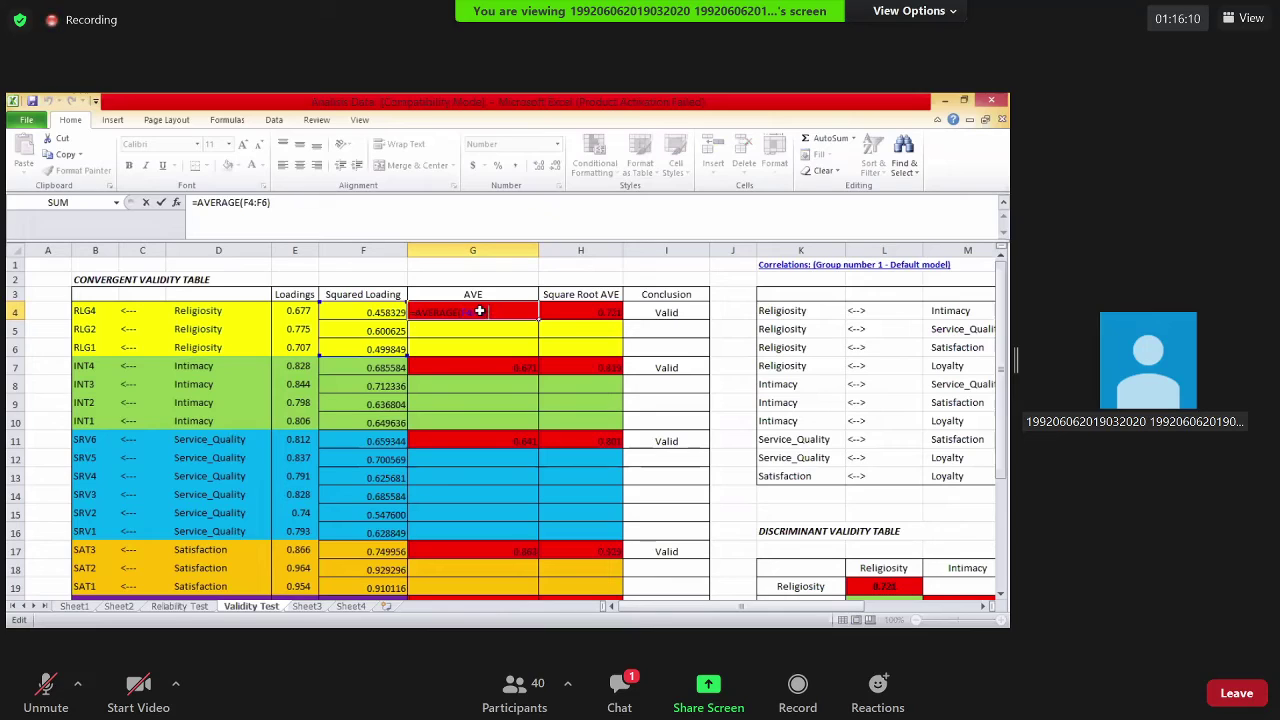
pyautogui.press('Escape')
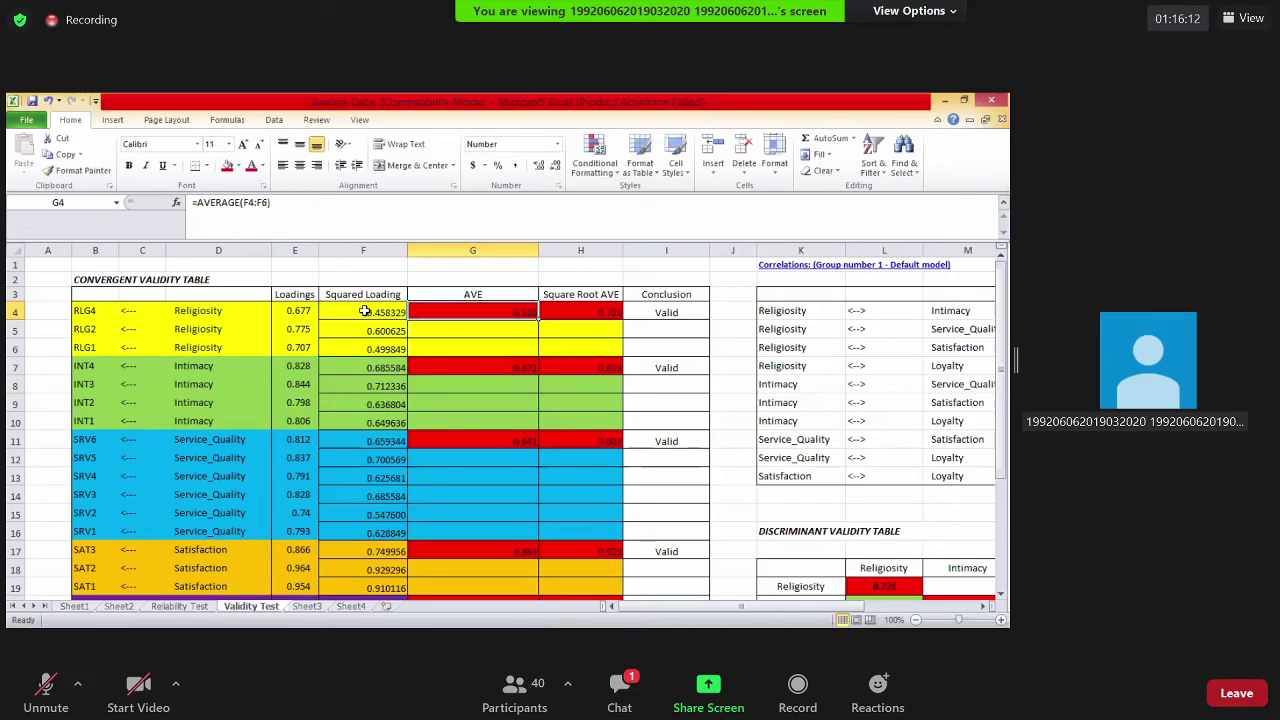
pyautogui.click(365, 311)
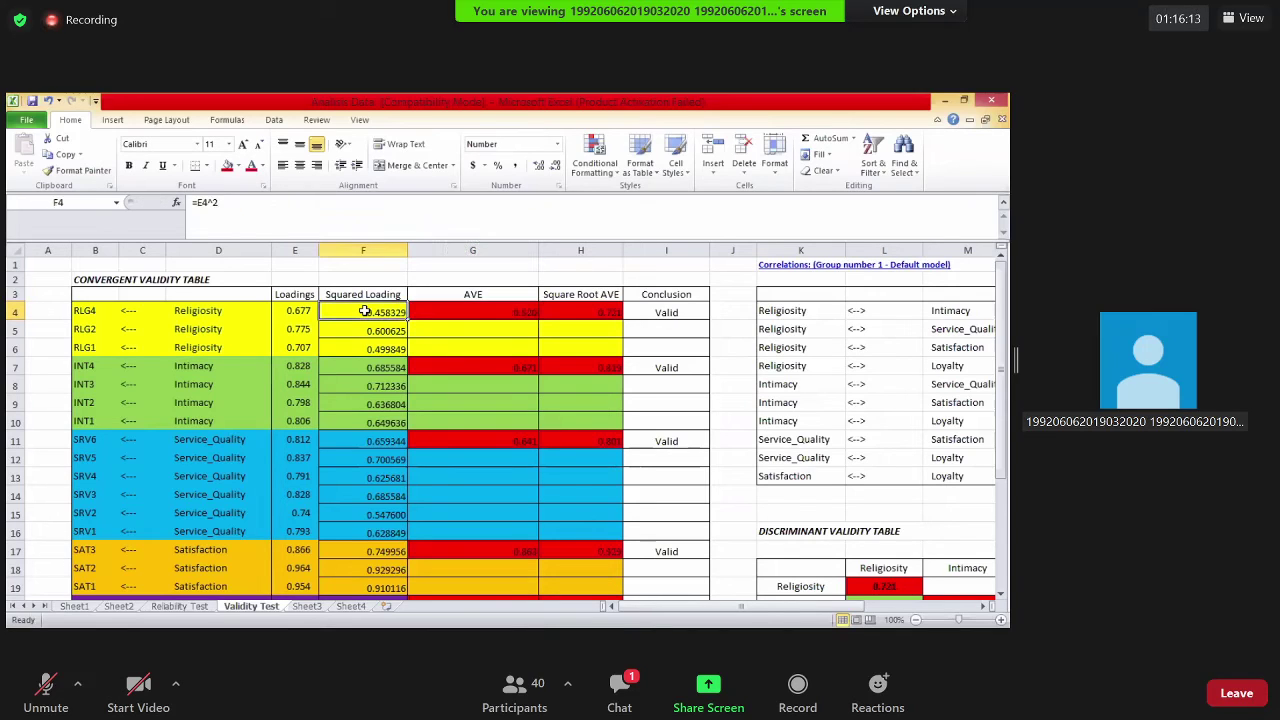
pyautogui.click(300, 310)
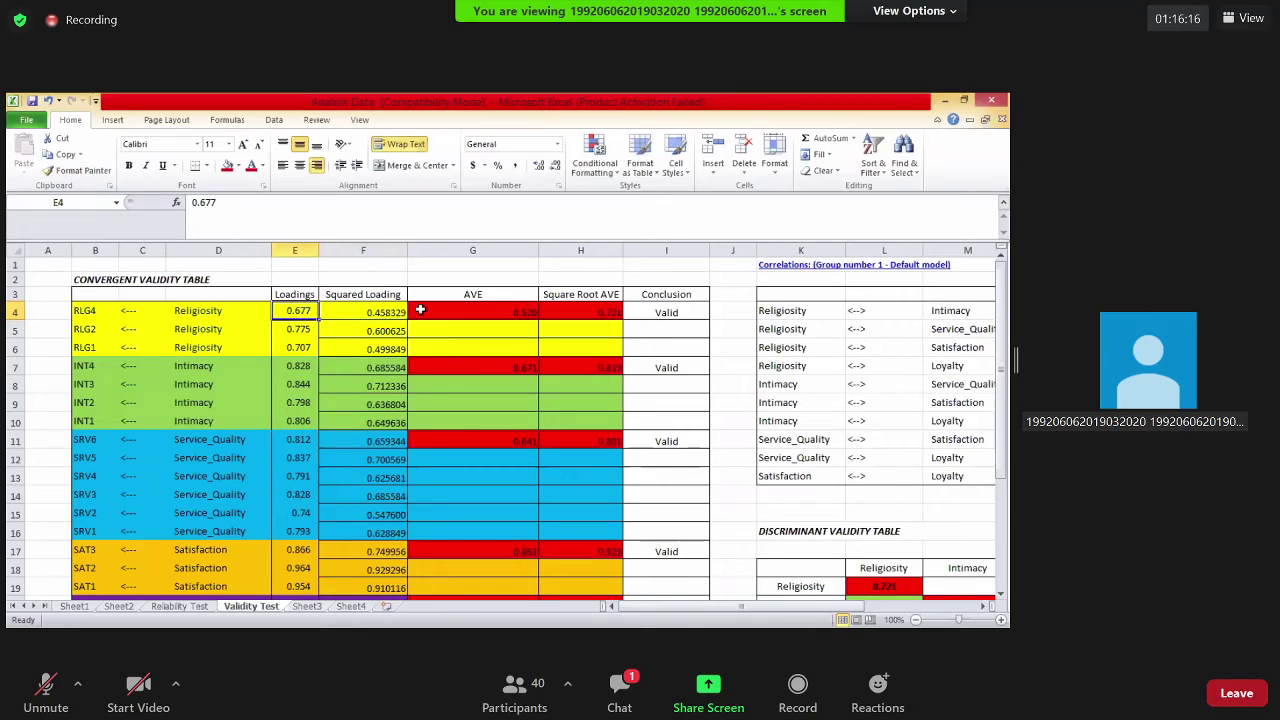
pyautogui.click(400, 312)
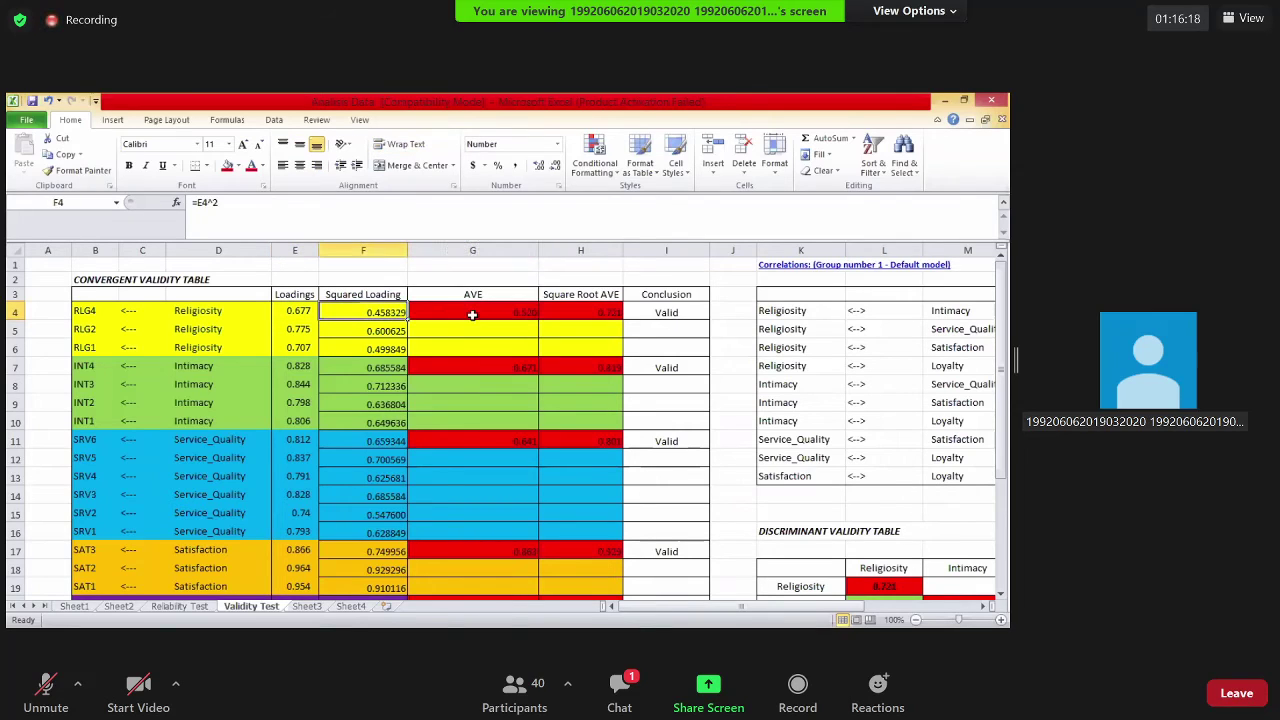
pyautogui.doubleClick(450, 314)
pyautogui.press('Return')
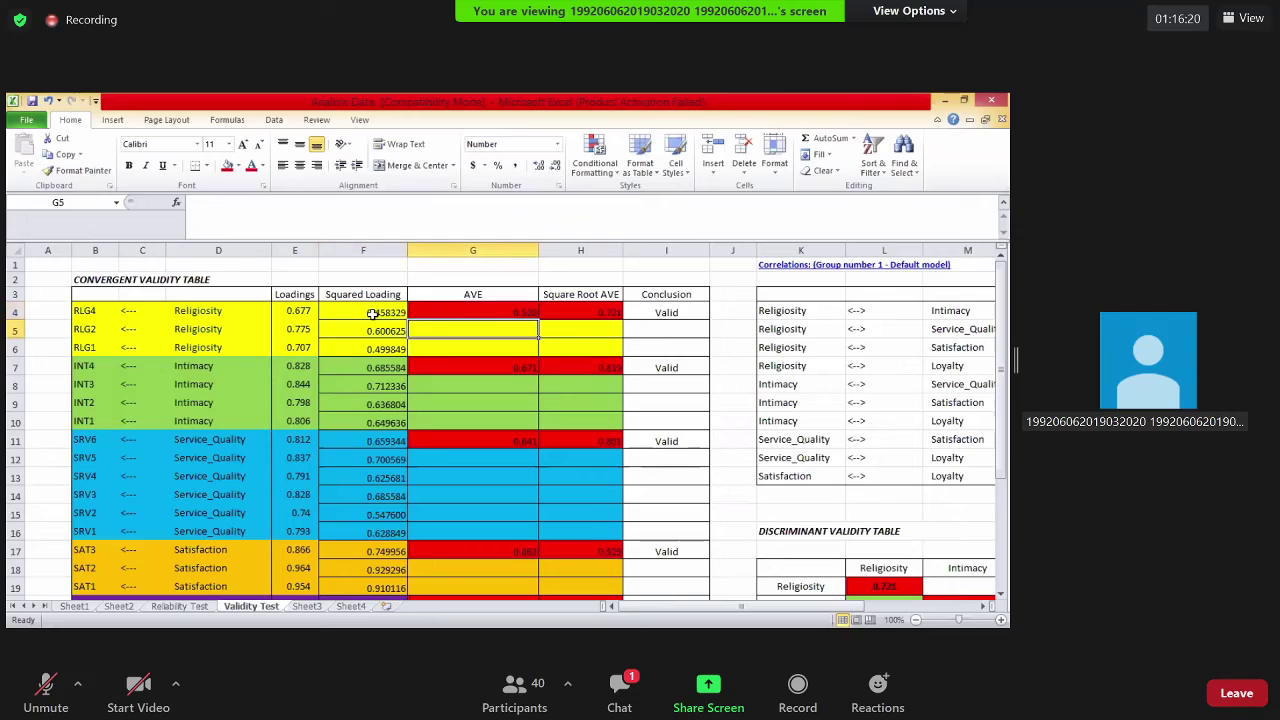
# Inspect the Squared Loading column and the squaring formula in F4
pyautogui.click(365, 294)
pyautogui.moveTo(388, 498); pyautogui.dragTo(348, 312)
pyautogui.doubleClick(348, 312)
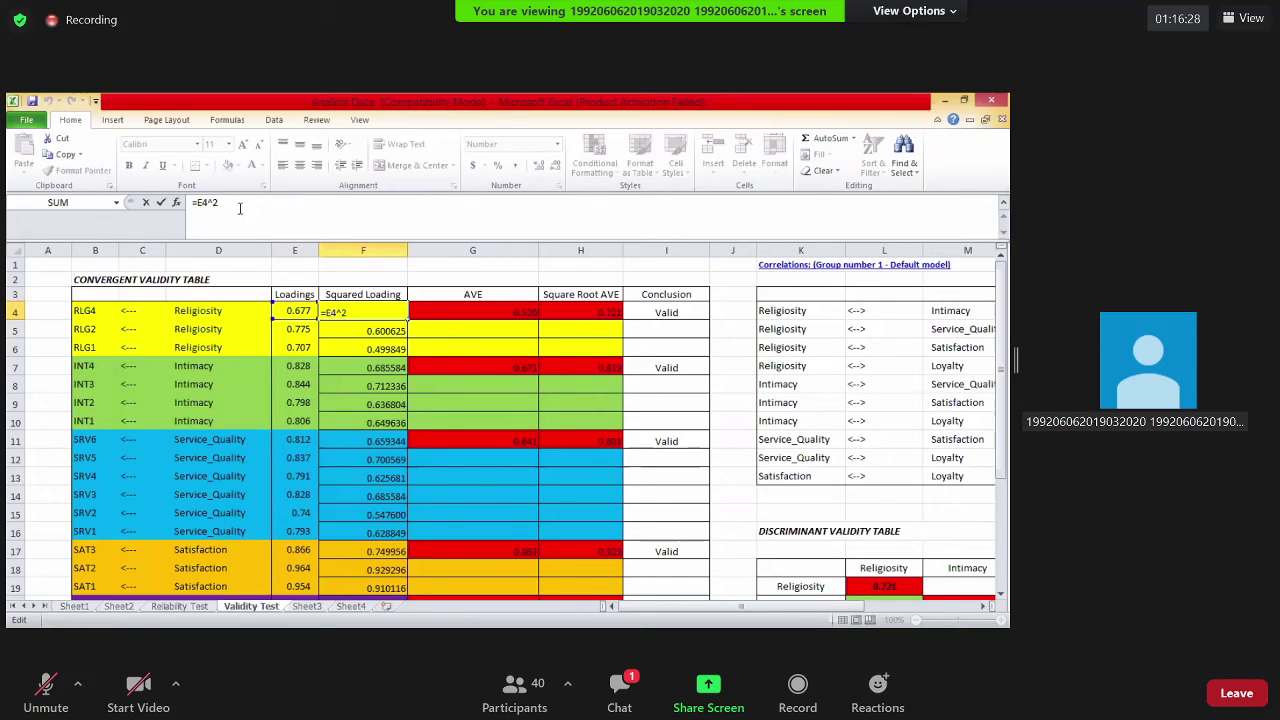
pyautogui.press('Return')
# Try filling the squared loading formula =E4^2 from F4 down through F22
pyautogui.moveTo(314, 427); pyautogui.dragTo(326, 420)
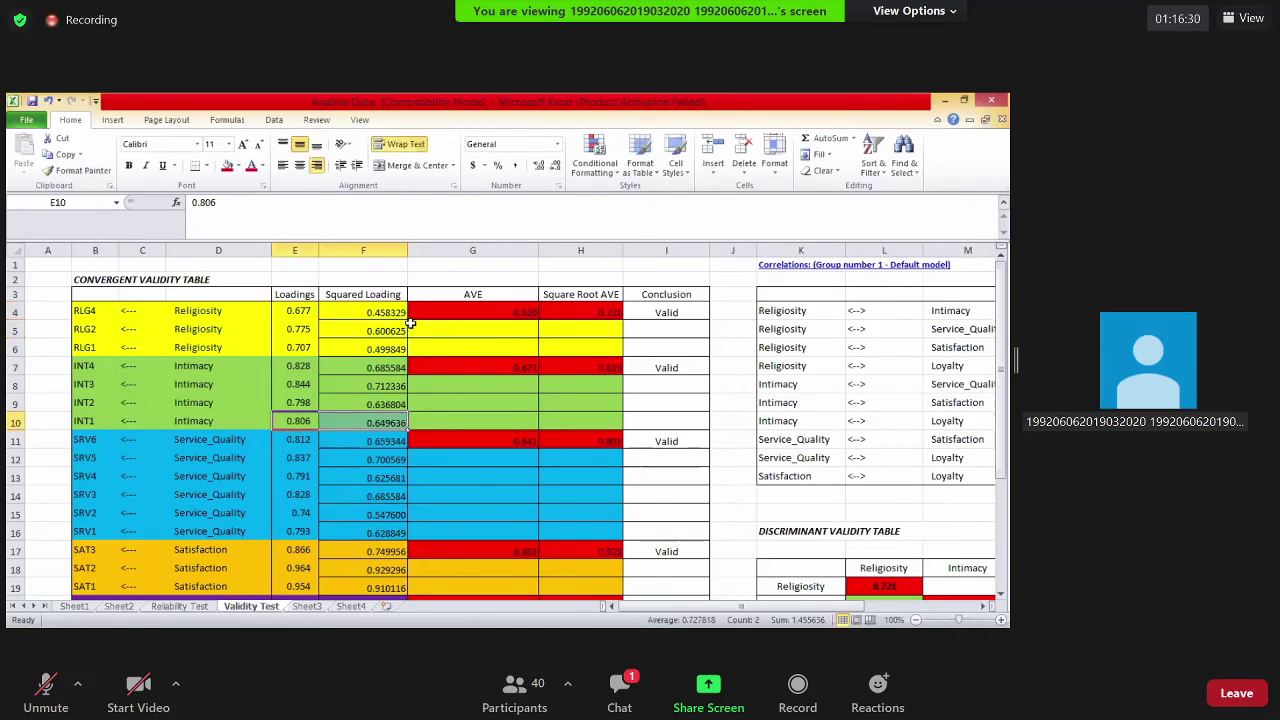
pyautogui.click(398, 313)
pyautogui.moveTo(407, 321); pyautogui.dragTo(384, 566)
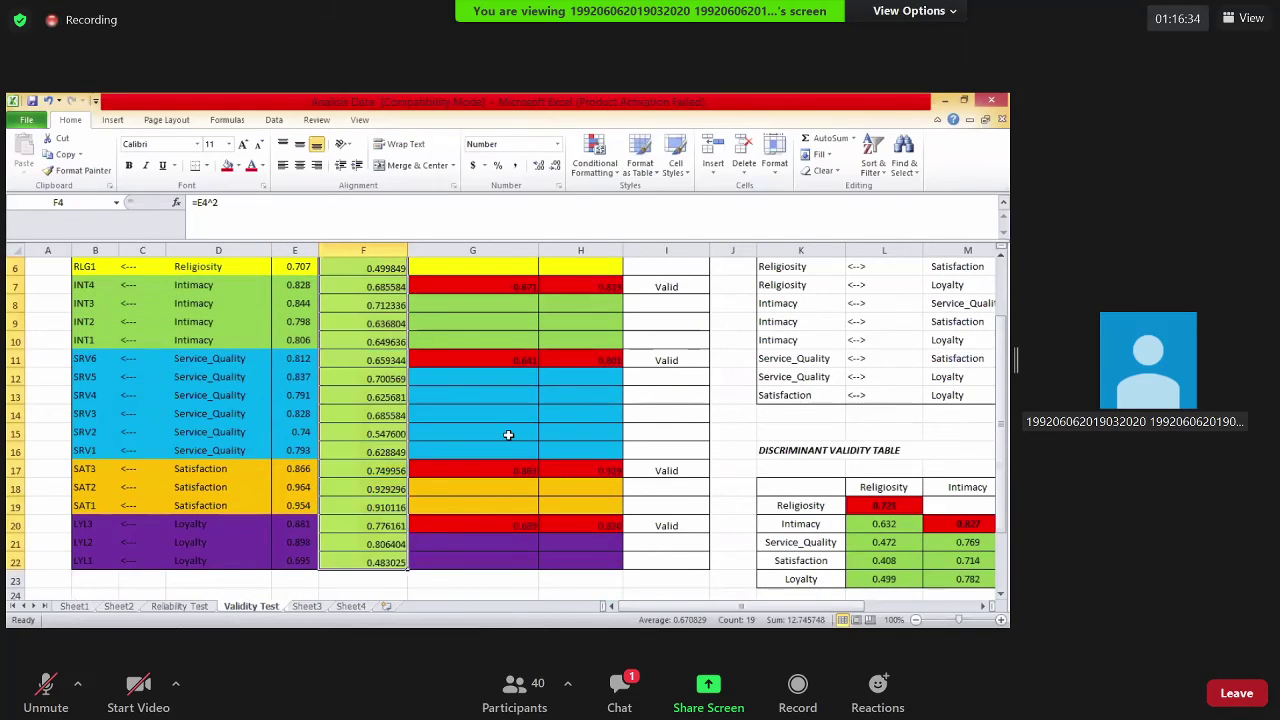
pyautogui.scroll(2, 508, 434)
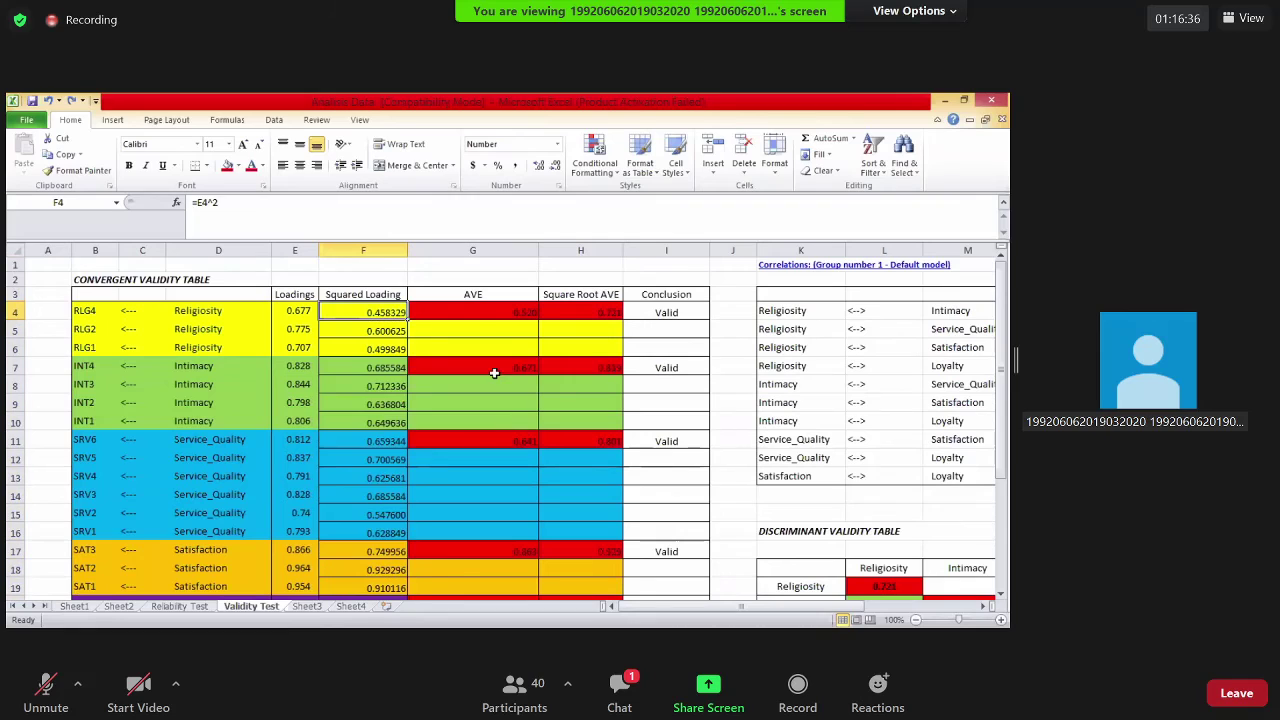
# Inspect the Square Root AVE formulas in H4 and H7 and the AVE formula in G4
pyautogui.click(482, 313)
pyautogui.click(583, 312)
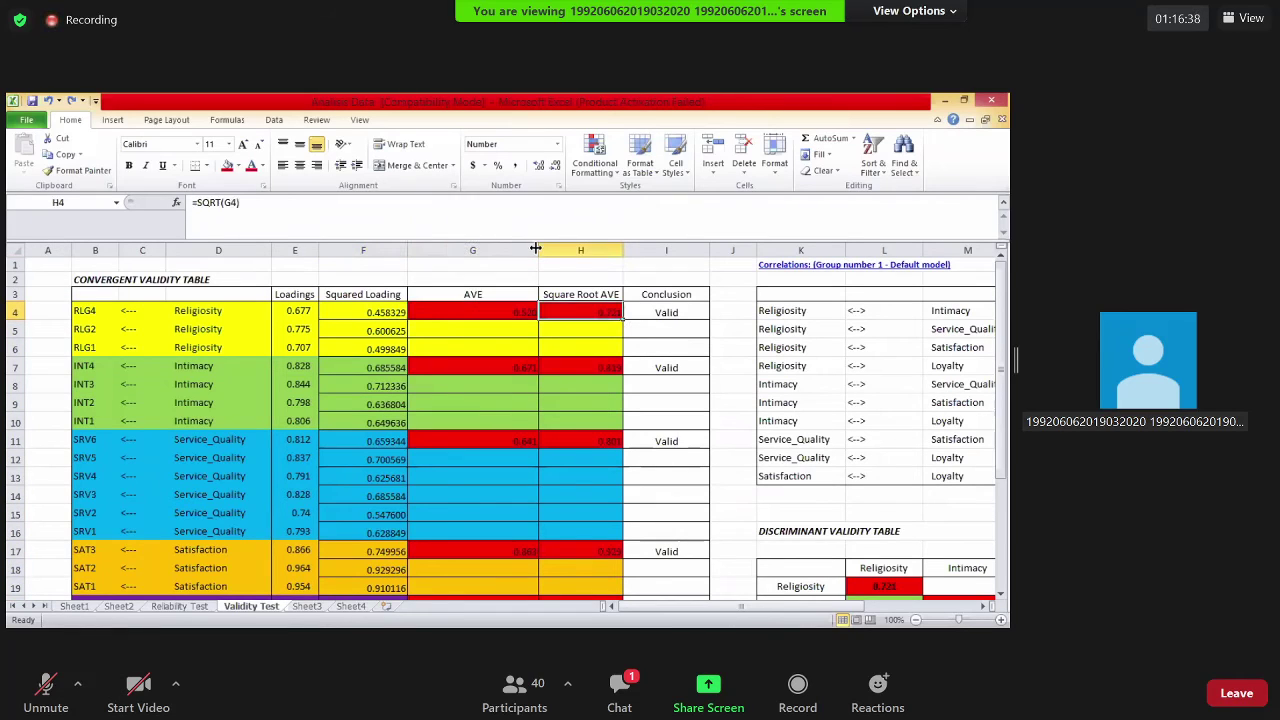
pyautogui.click(604, 349)
pyautogui.scroll(-7, 631, 380)
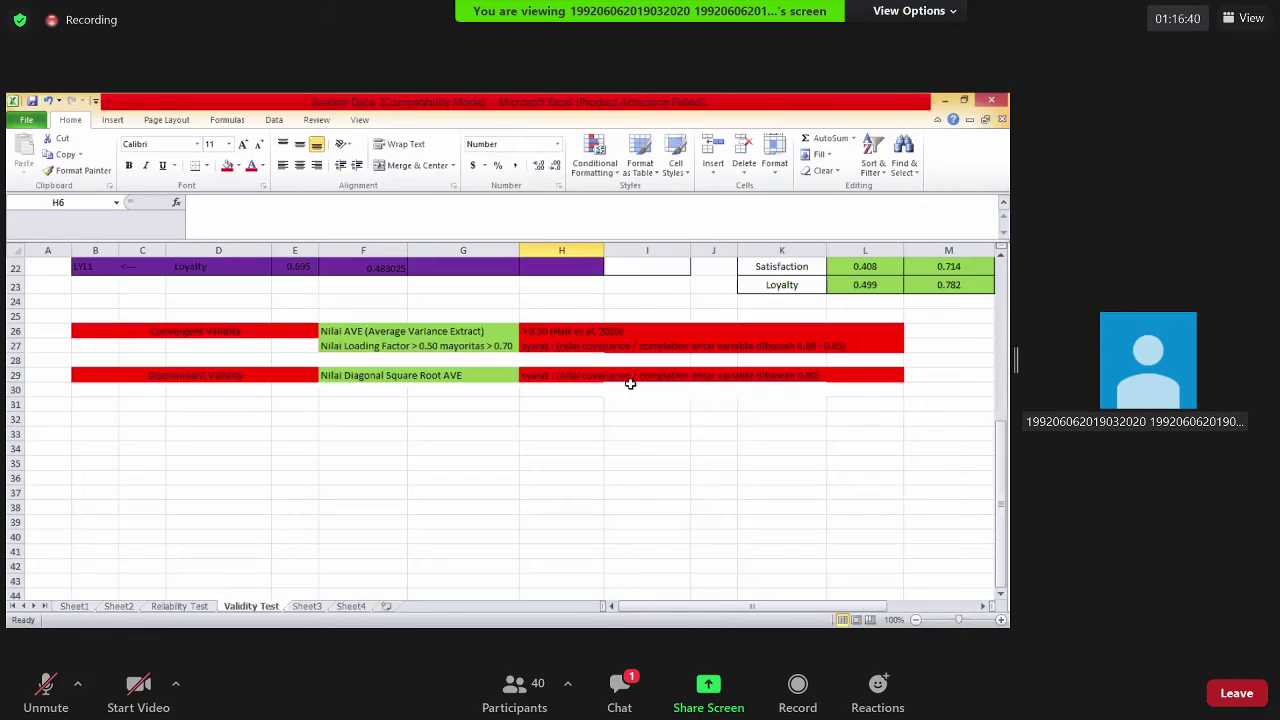
pyautogui.scroll(5, 630, 383)
pyautogui.scroll(2, 583, 371)
pyautogui.click(583, 367)
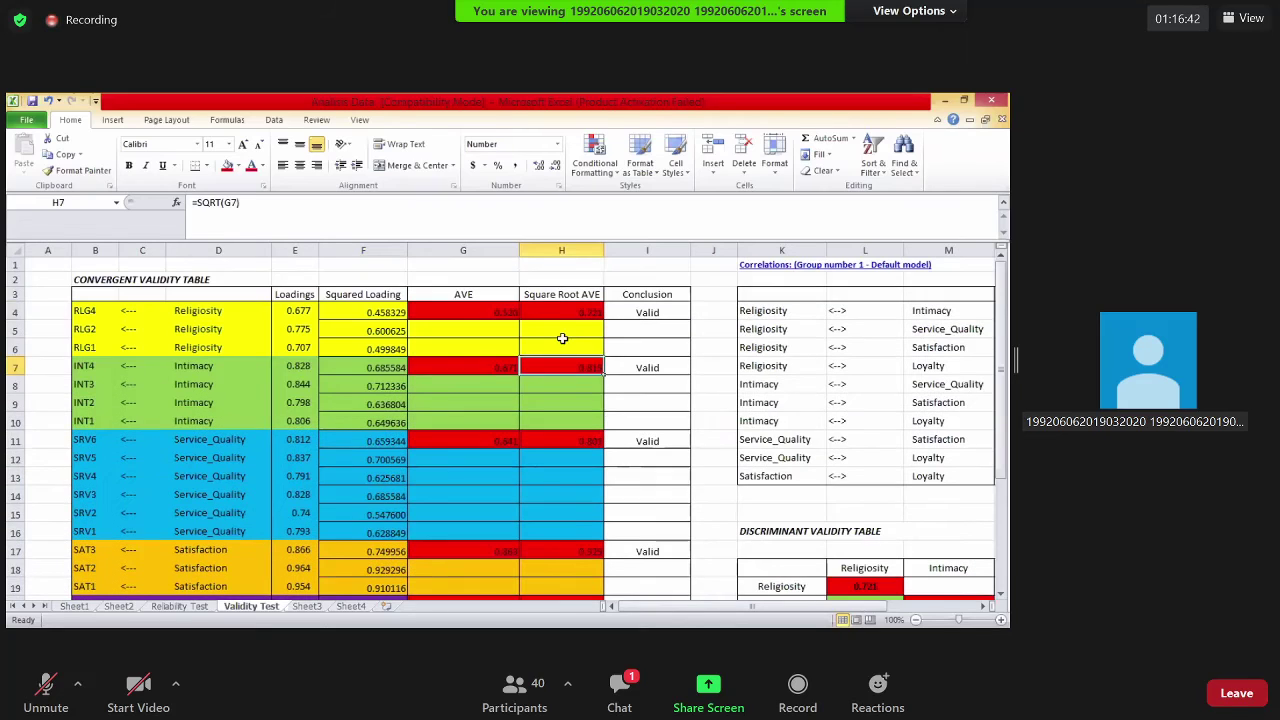
pyautogui.click(469, 311)
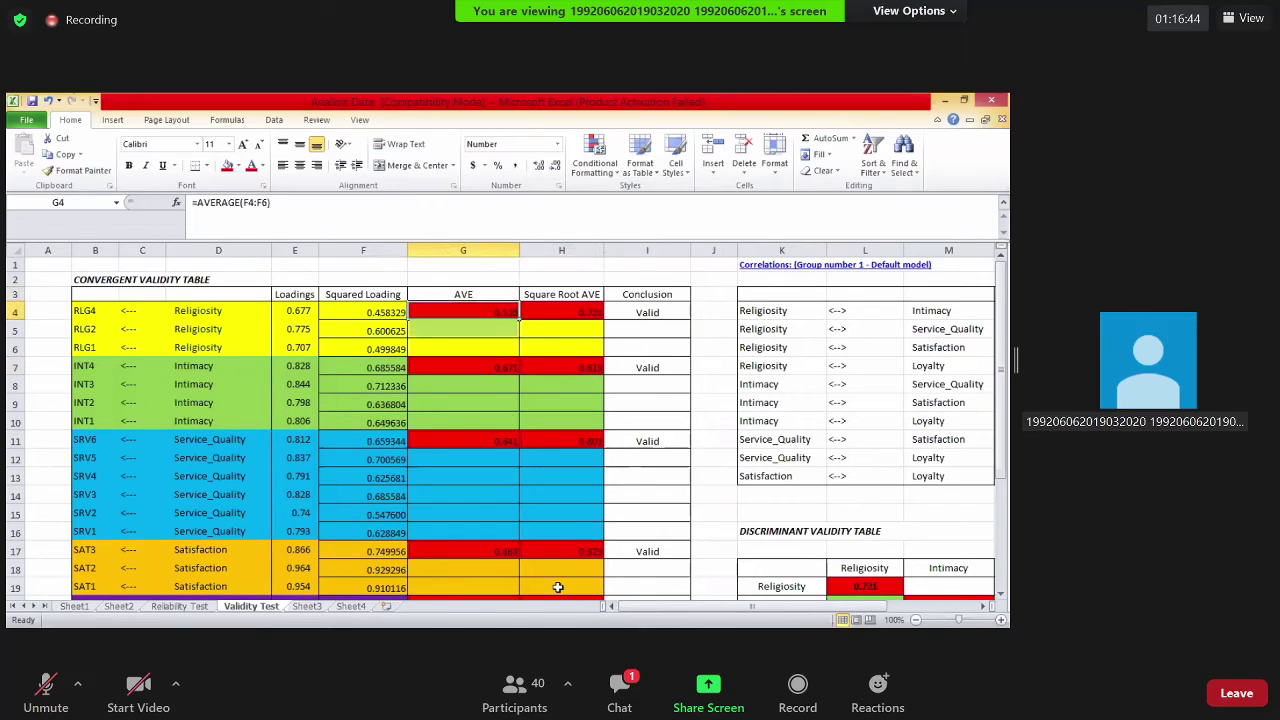
# Centre the Religiosity AVE value in cell G4
pyautogui.click(298, 167)
pyautogui.click(440, 305)
pyautogui.scroll(2, 575, 443)
pyautogui.click(526, 390)
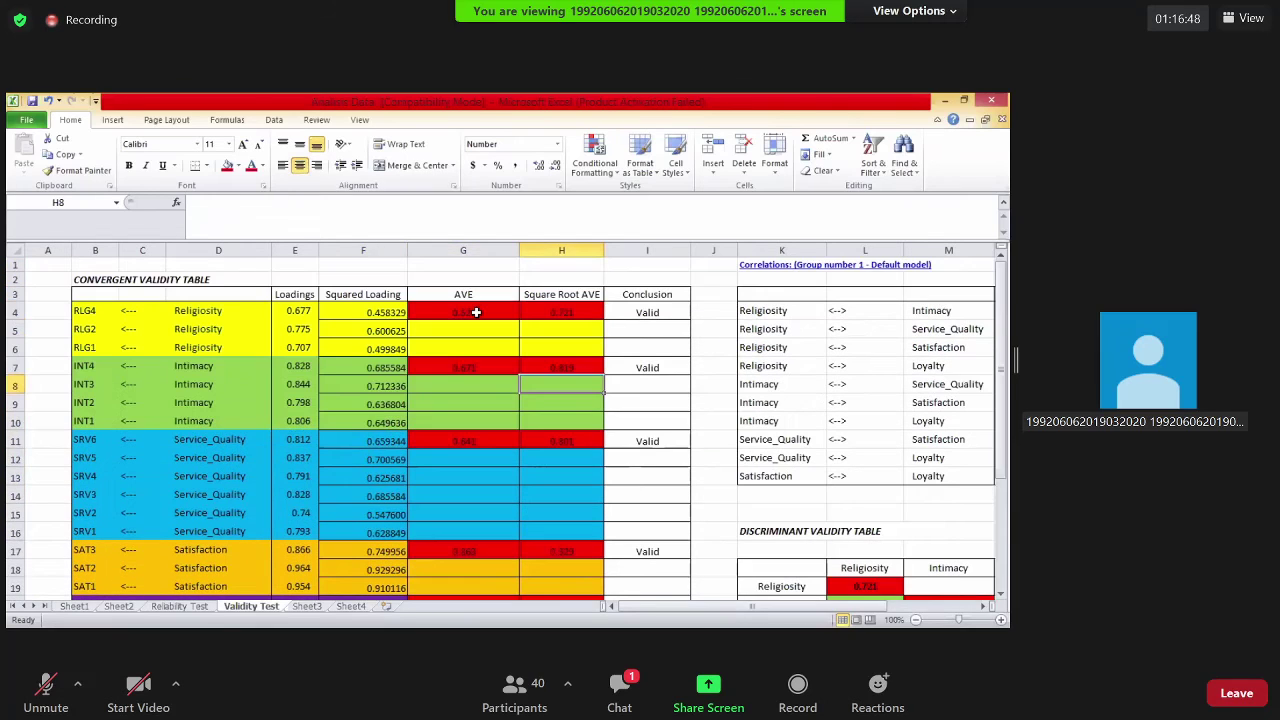
# Inspect the AVERAGE formulas behind the AVE values of Religiosity, Intimacy and Service_Quality in G4, G7 and G11
pyautogui.doubleClick(476, 313)
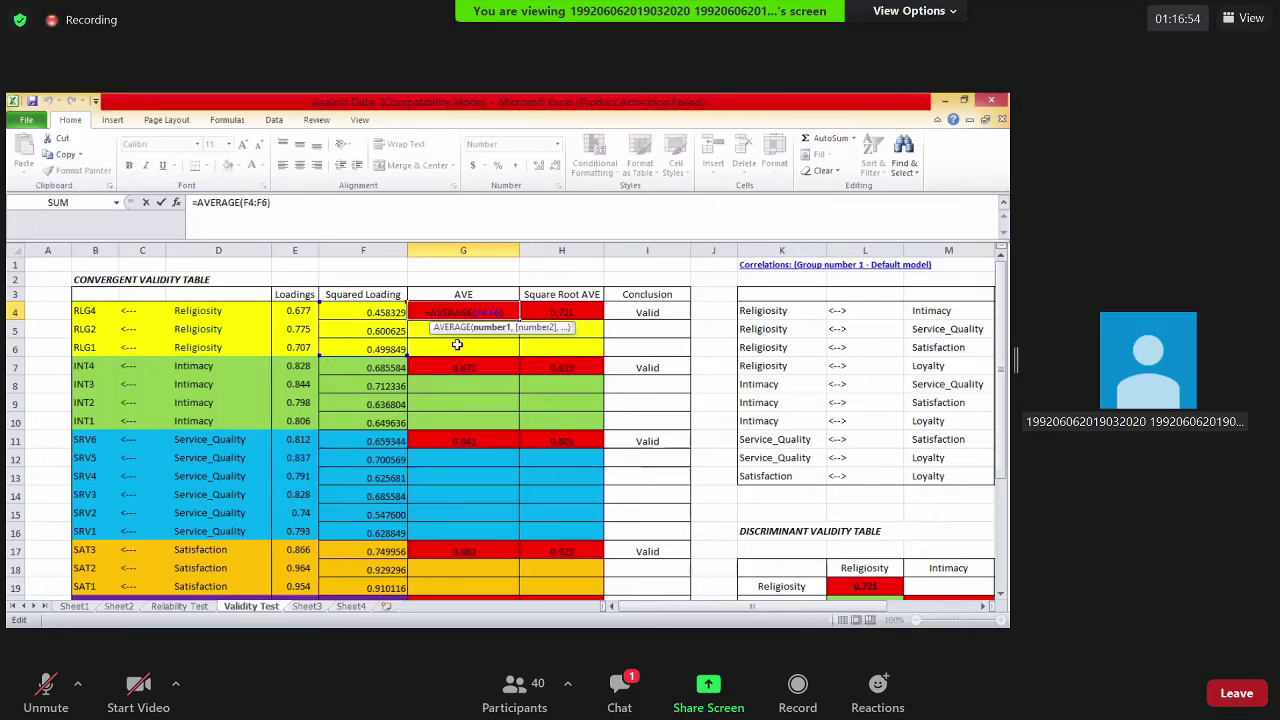
pyautogui.press('Return')
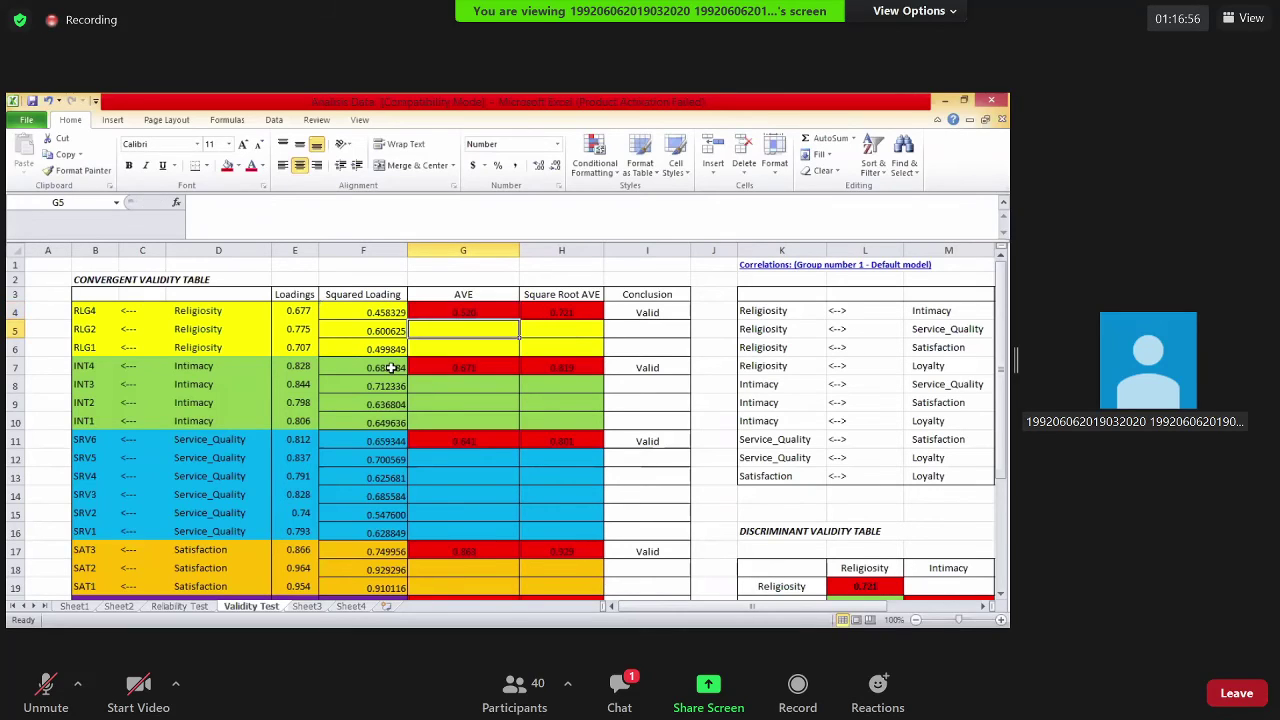
pyautogui.press('Down')
pyautogui.press('Down')
pyautogui.press('F2')
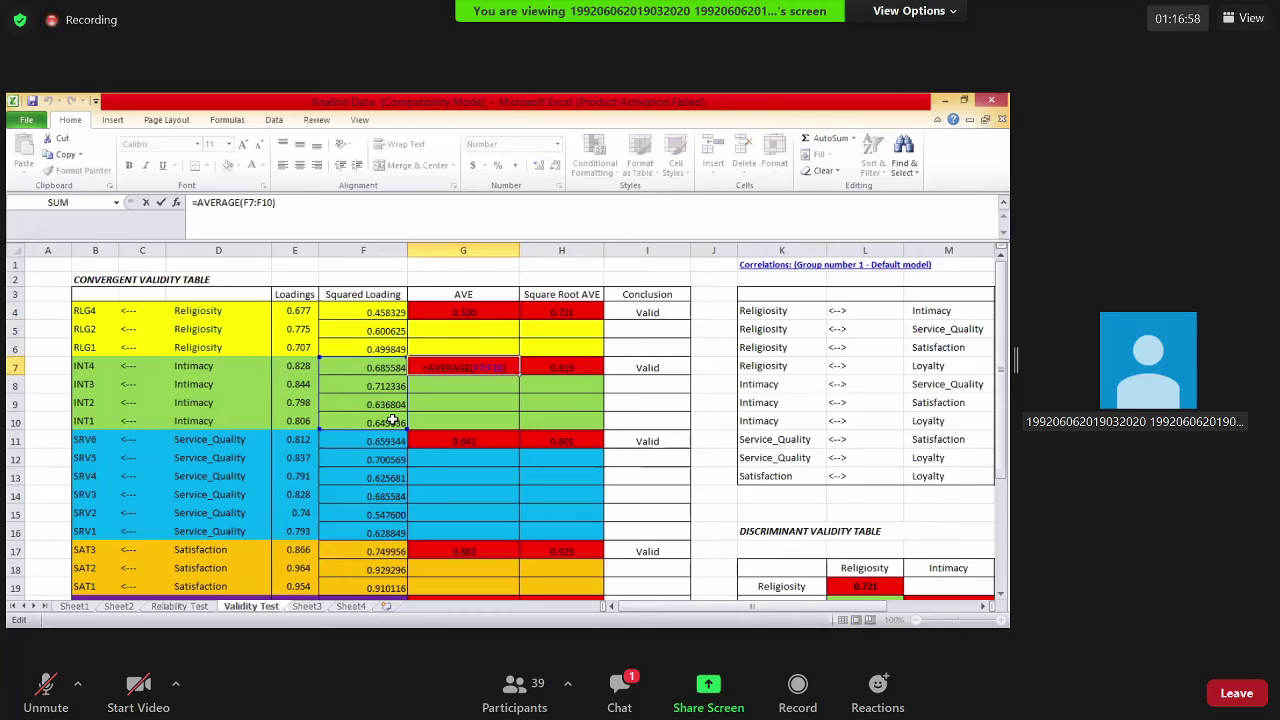
pyautogui.press('Return')
pyautogui.doubleClick(463, 440)
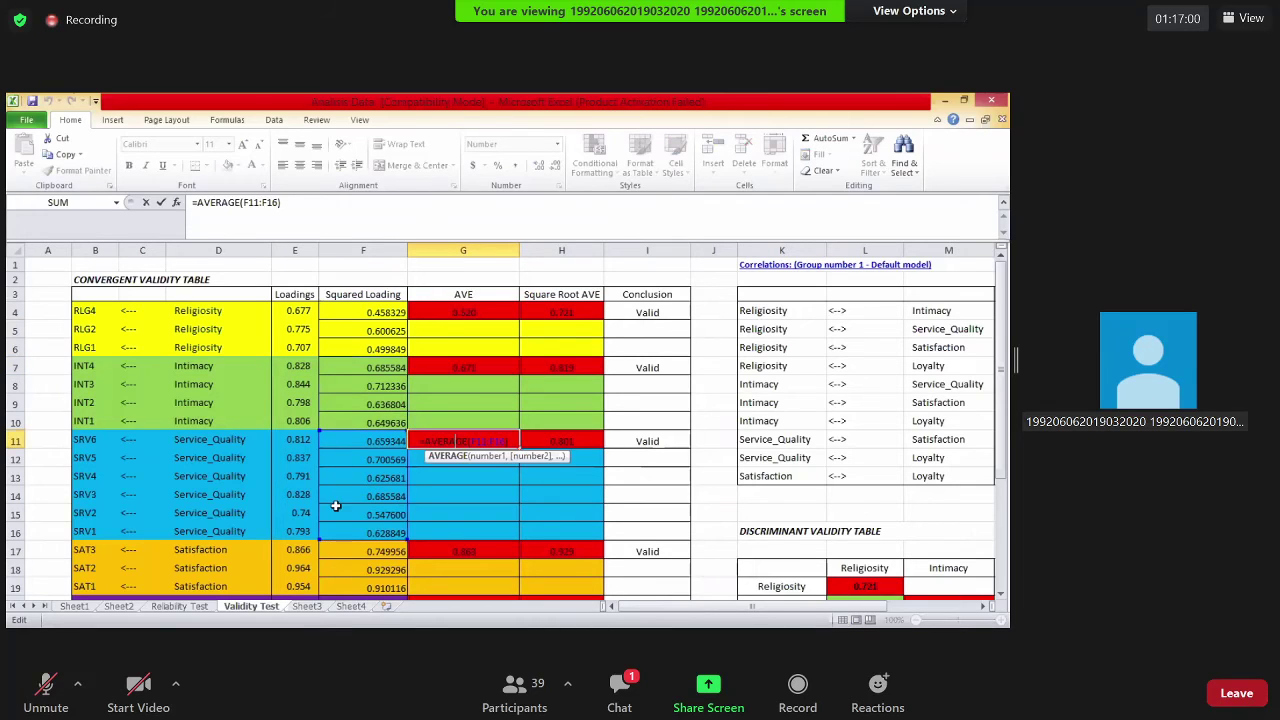
pyautogui.press('Return')
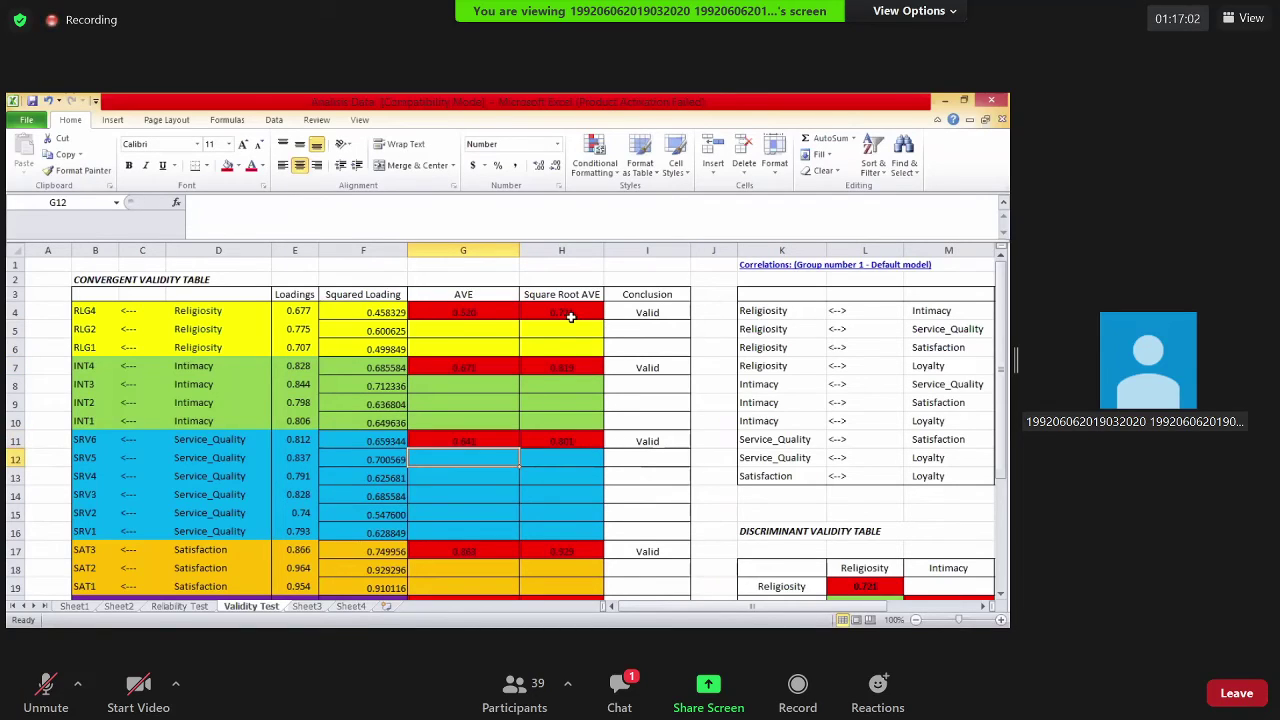
# Inspect the =SQRT(G4) formula behind the Religiosity Square Root AVE in H4
pyautogui.click(571, 344)
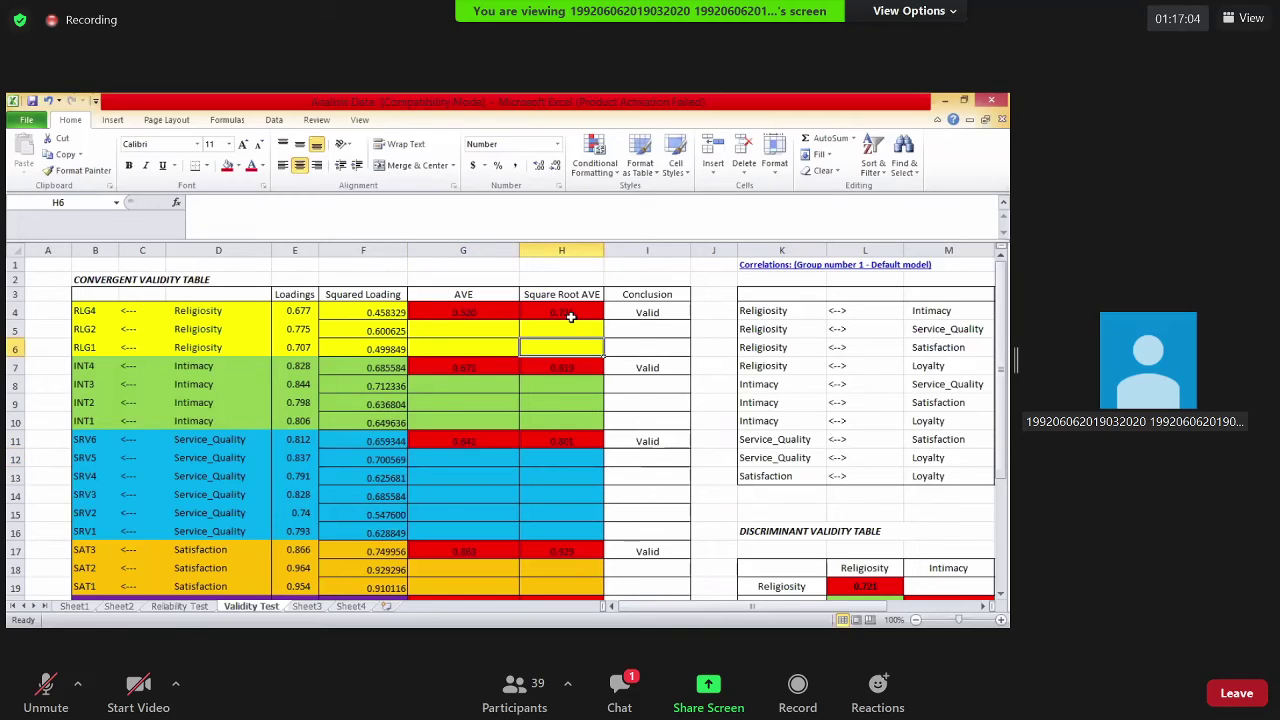
pyautogui.press('Up')
pyautogui.press('Up')
pyautogui.write('=SQRT(')
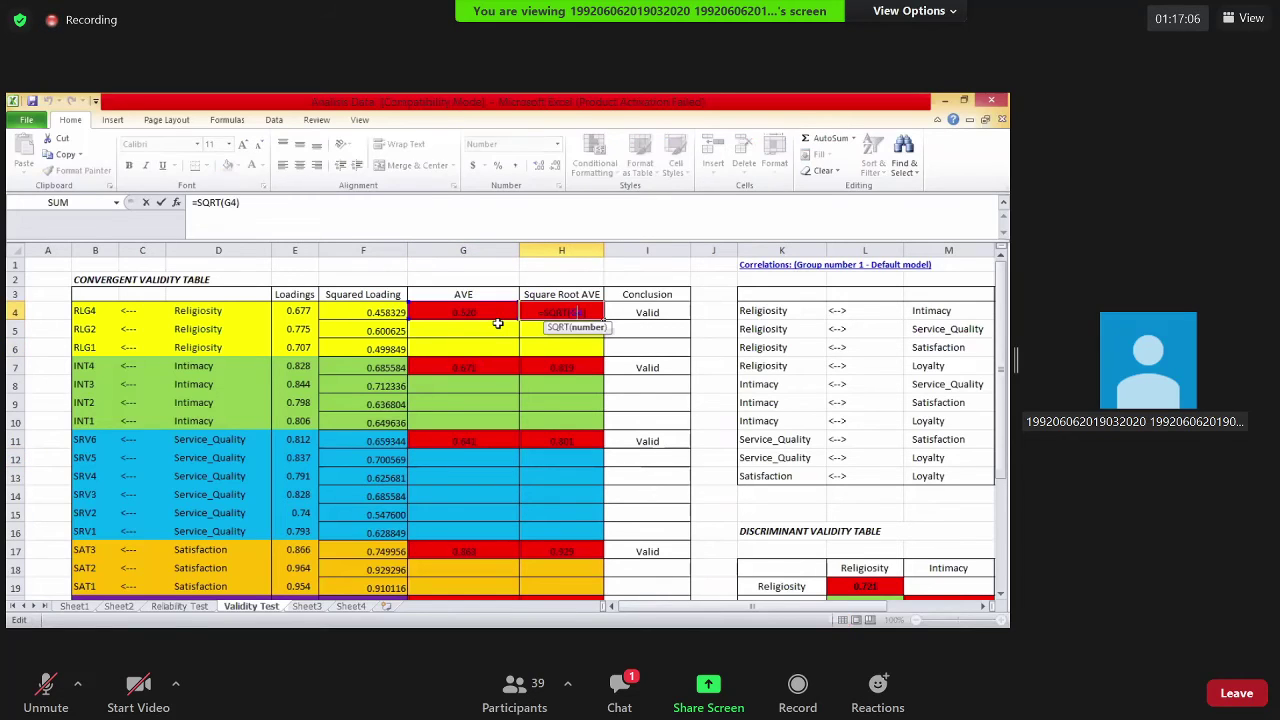
pyautogui.click(497, 312)
pyautogui.write(')')
pyautogui.press('Return')
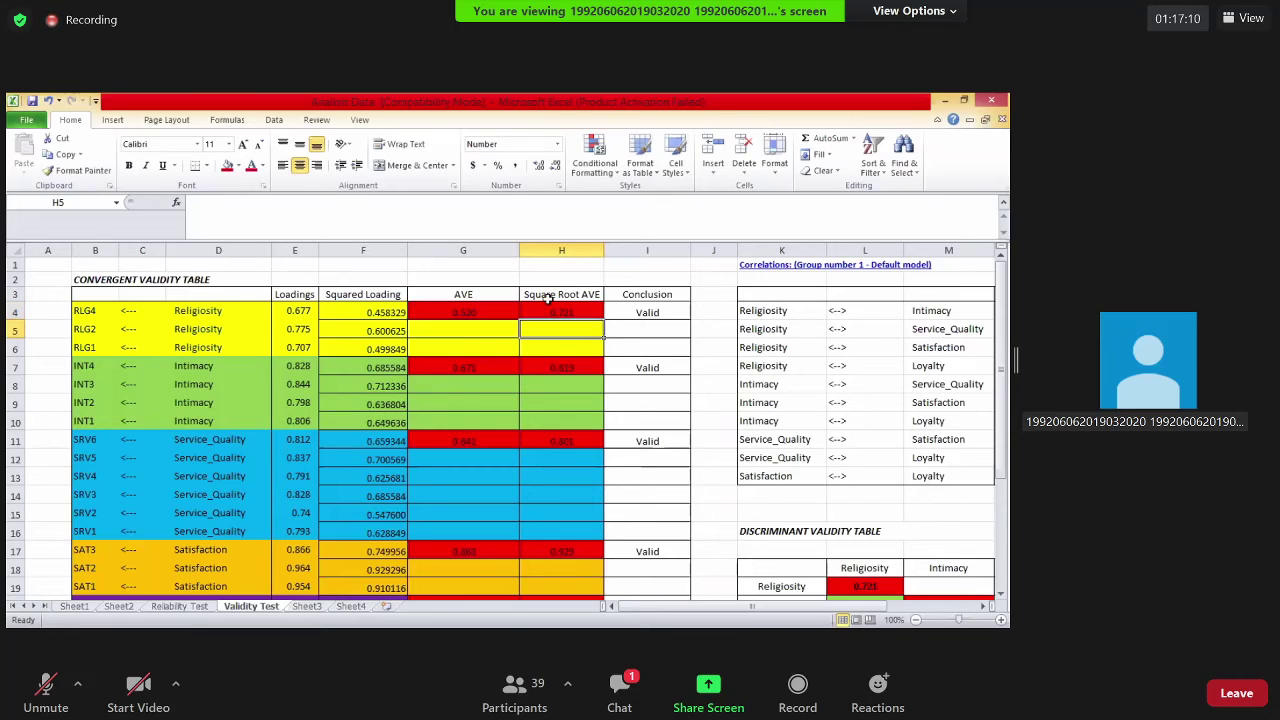
# Review the Square Root AVE heading in H3 and compare the formulas in H4 and H7
pyautogui.click(550, 295)
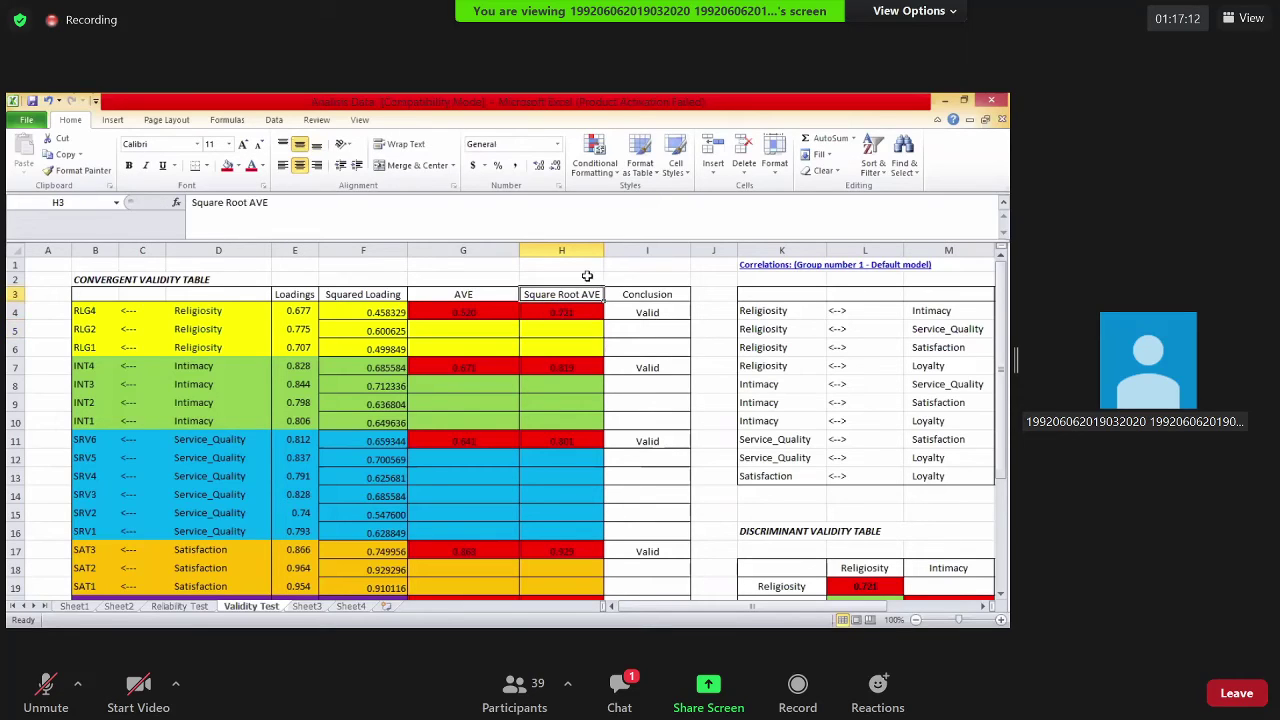
pyautogui.press('Down')
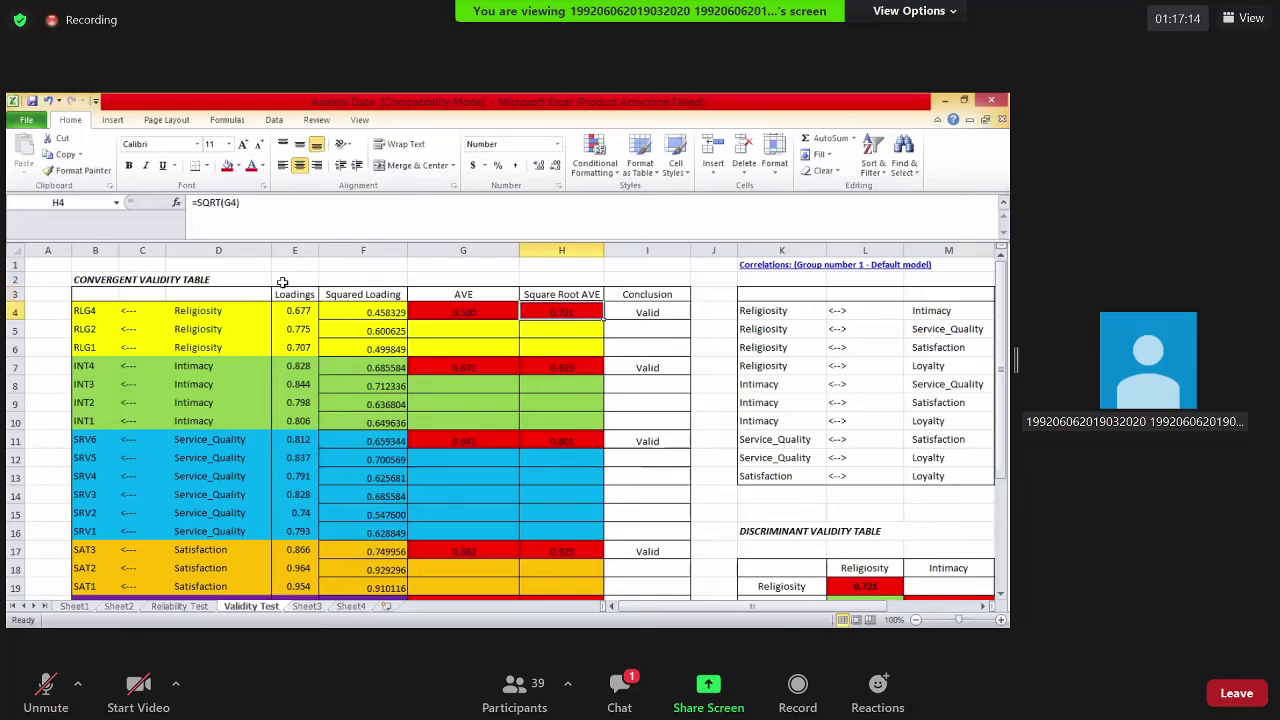
pyautogui.click(568, 366)
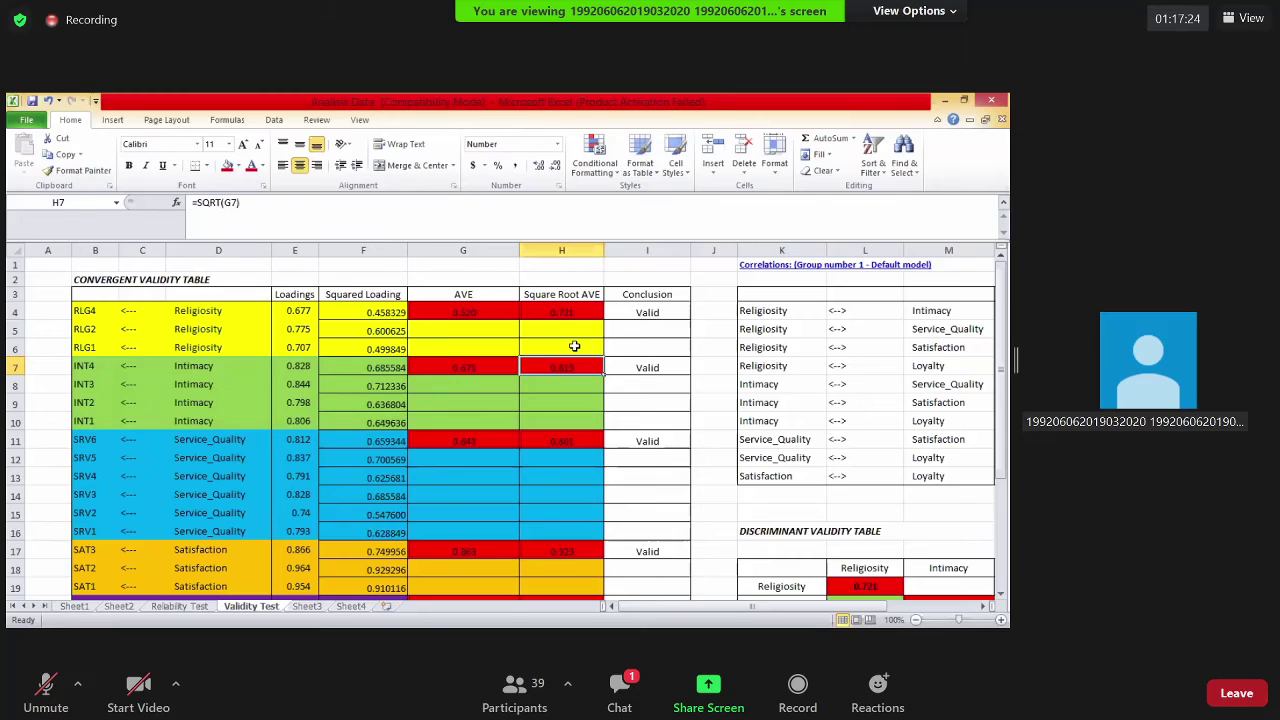
pyautogui.scroll(-2, 726, 358)
pyautogui.press('Down')
pyautogui.scroll(2, 726, 358)
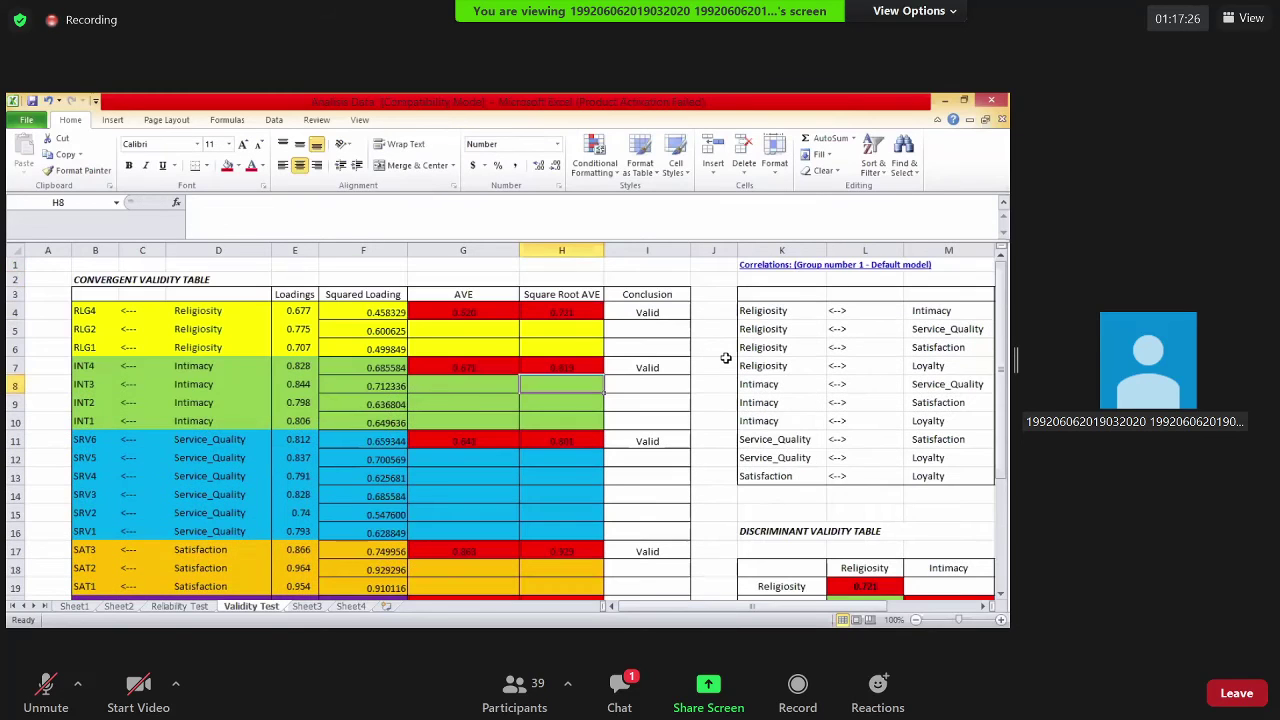
# Read the AVE threshold for convergent validity in cell H26
pyautogui.scroll(-5, 726, 358)
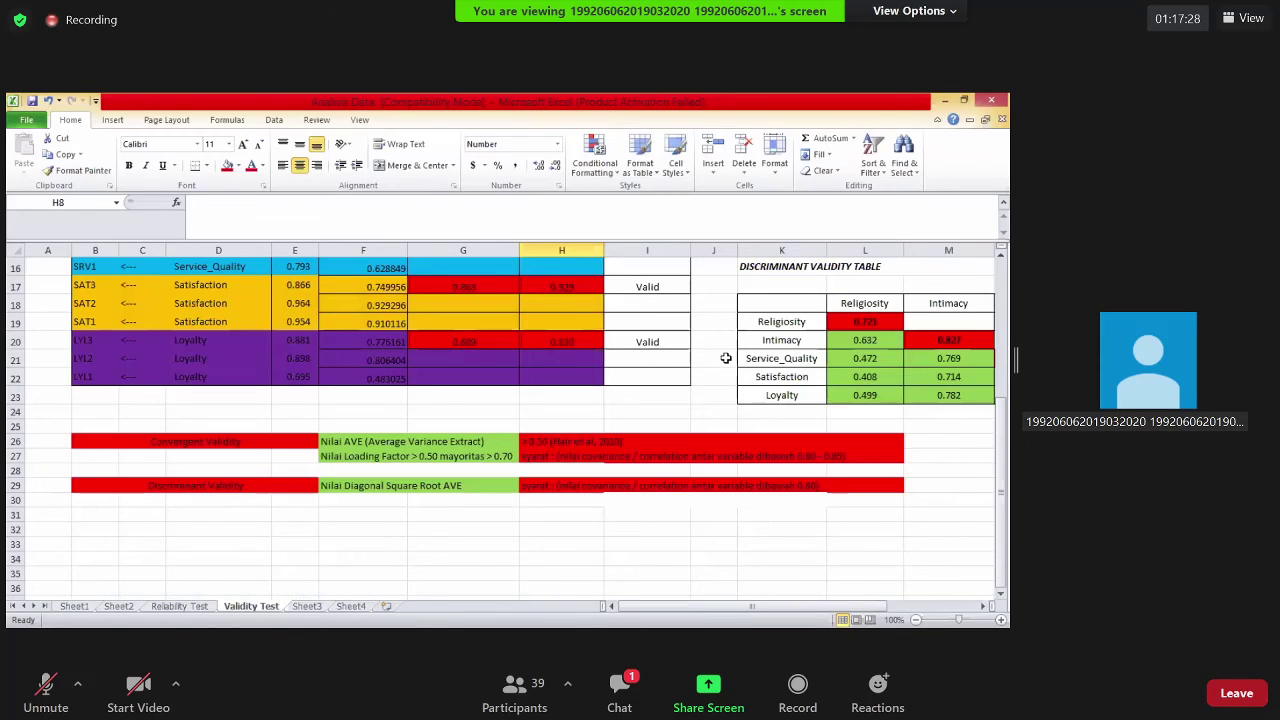
pyautogui.scroll(-2, 590, 428)
pyautogui.click(540, 333)
pyautogui.scroll(1, 734, 414)
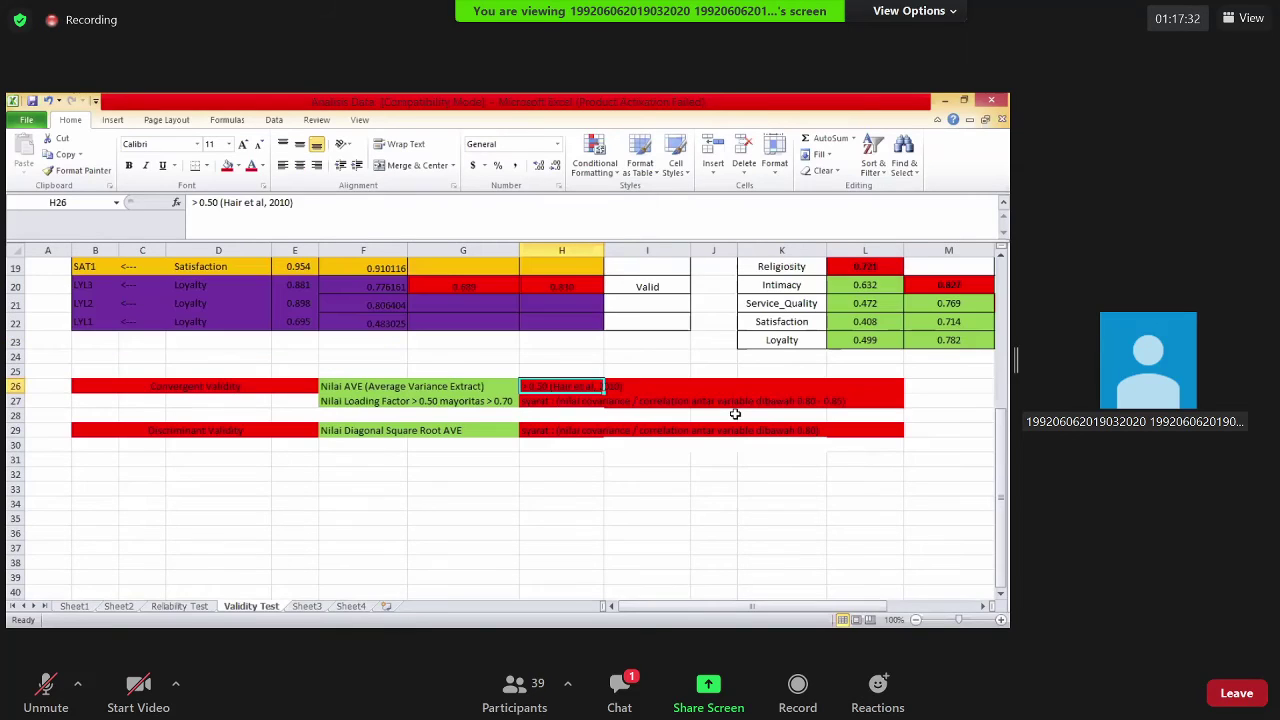
# Go through the AVE values from G4 down to G20 and check the Religiosity conclusion in I4
pyautogui.scroll(6, 466, 303)
pyautogui.moveTo(467, 312); pyautogui.dragTo(466, 428)
pyautogui.click(451, 318)
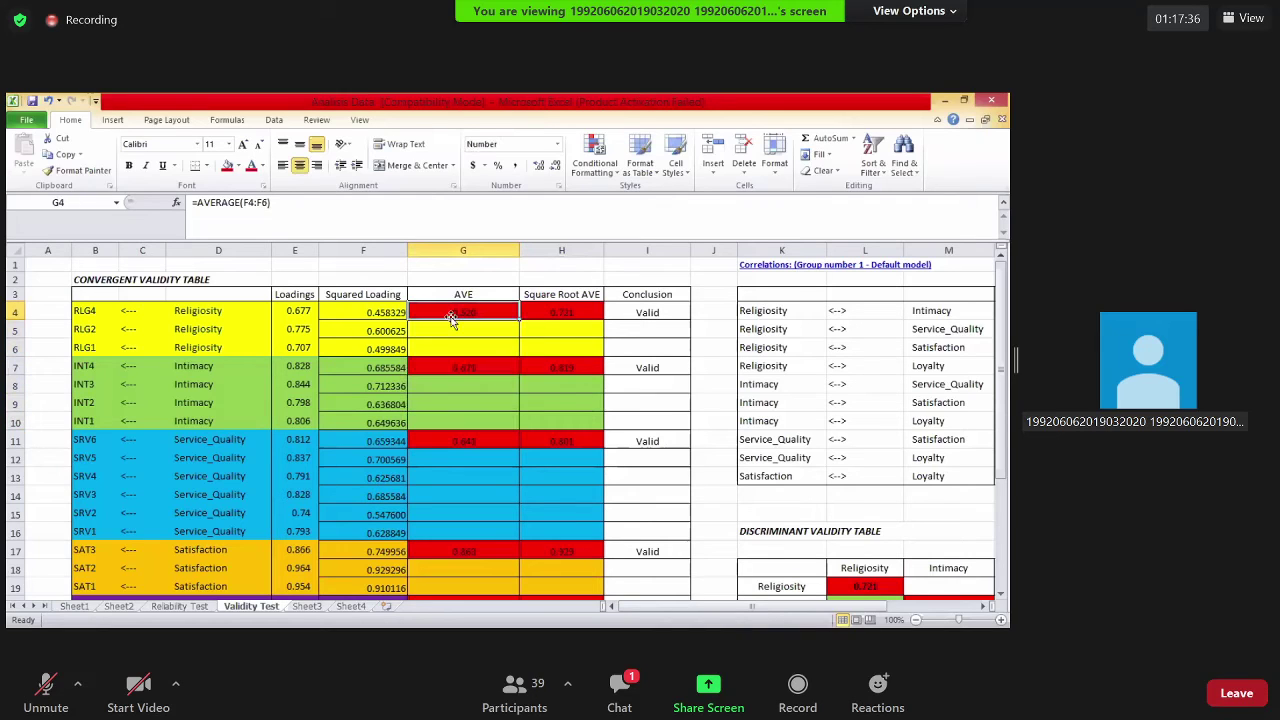
pyautogui.scroll(-1, 490, 330)
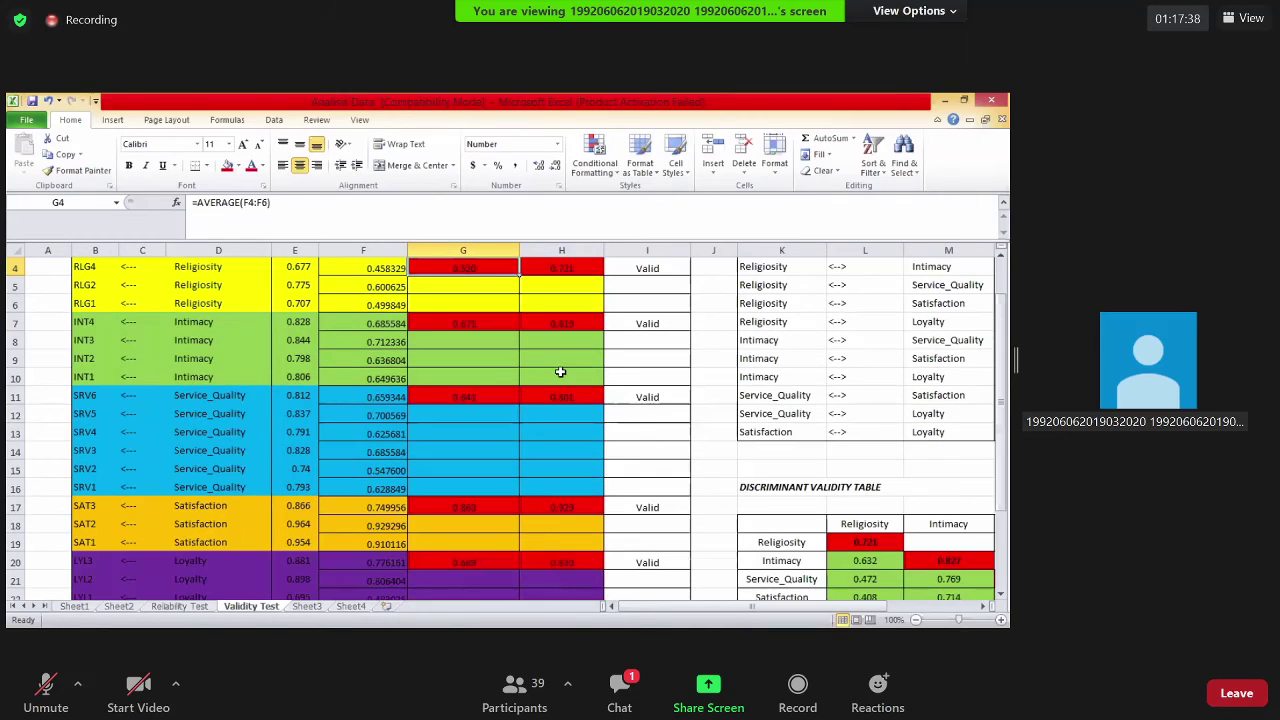
pyautogui.click(474, 325)
pyautogui.scroll(-1, 485, 390)
pyautogui.click(490, 342)
pyautogui.click(490, 522)
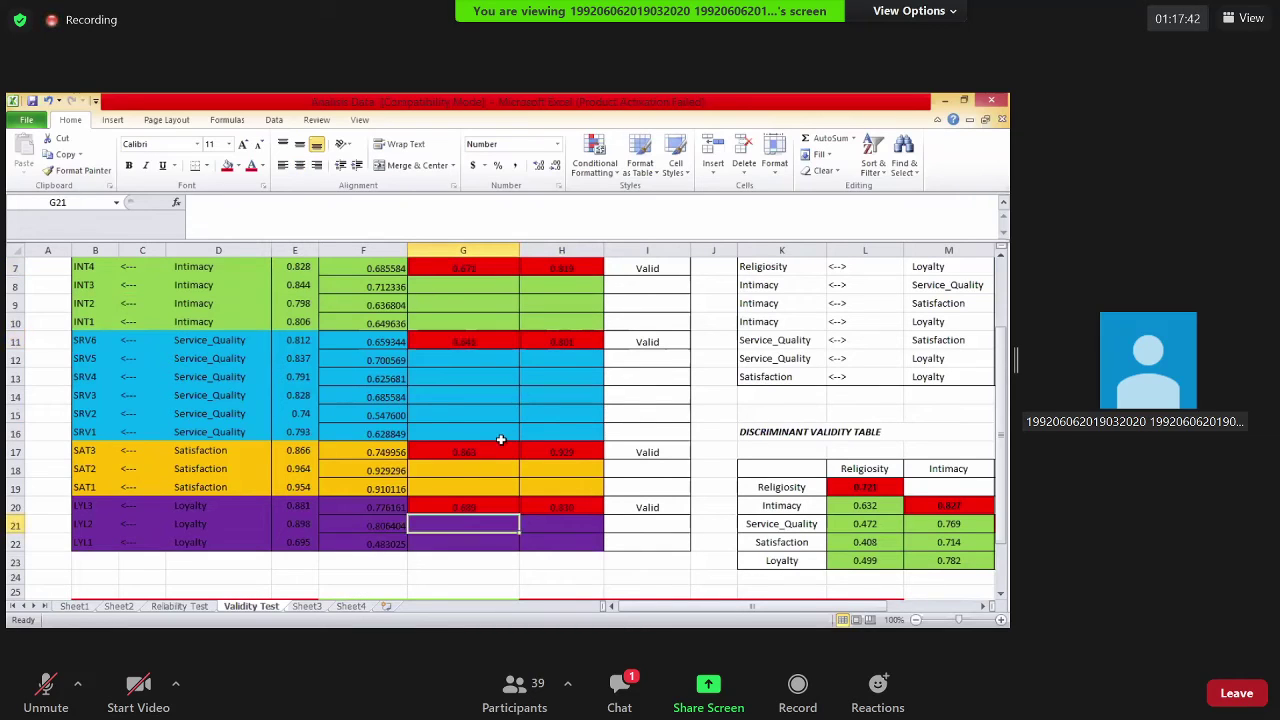
pyautogui.press('Up')
pyautogui.scroll(2, 655, 362)
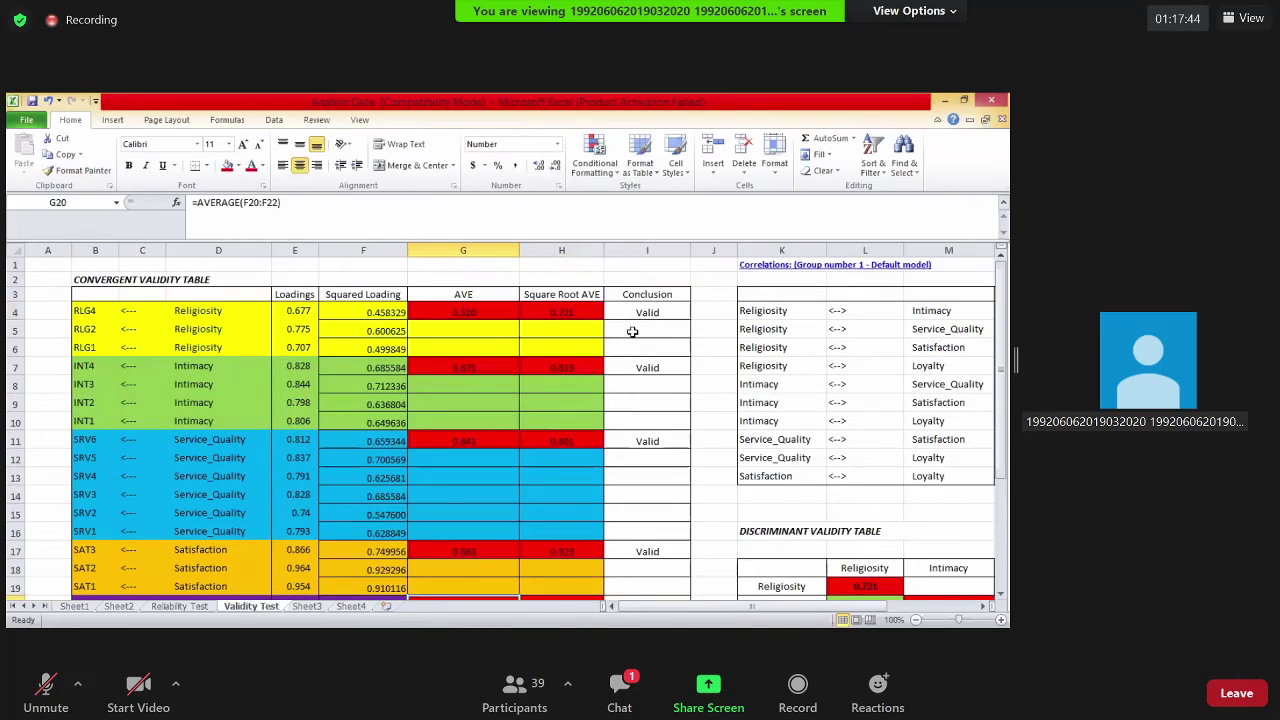
pyautogui.click(648, 458)
pyautogui.click(645, 312)
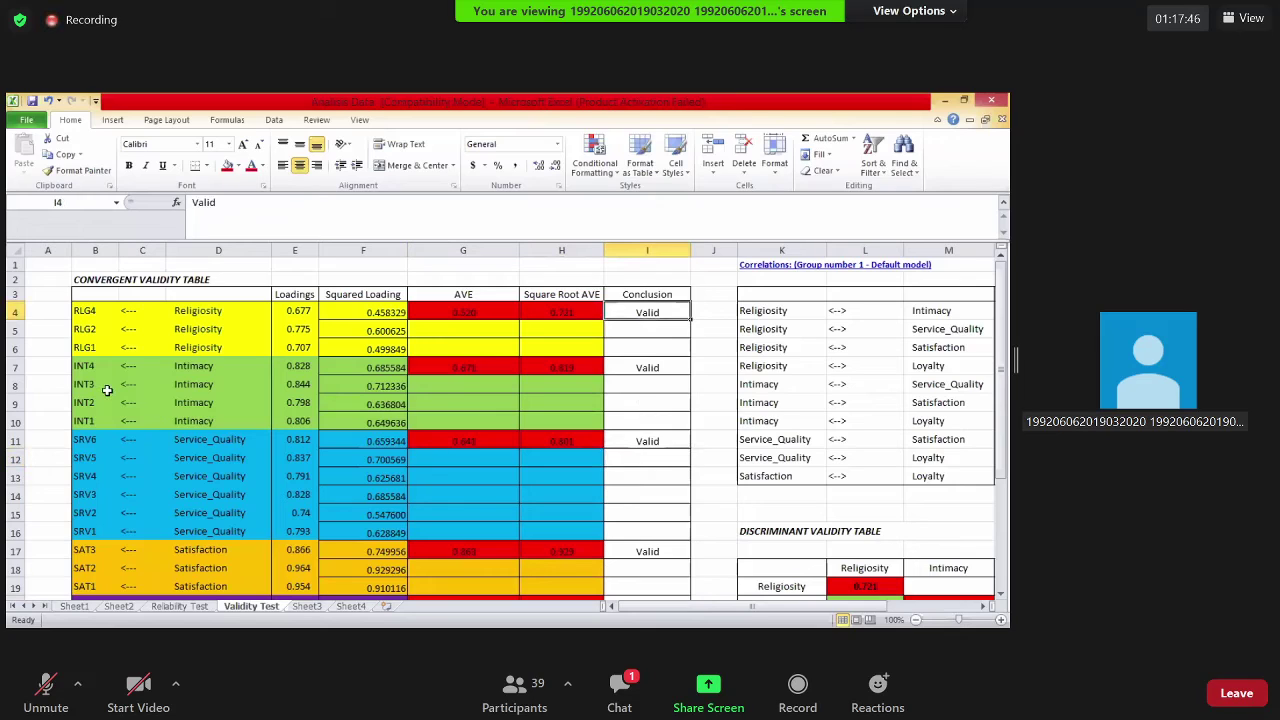
# Compare the loadings in E4:E22 with the convergent validity criteria in rows 26 and 27
pyautogui.scroll(-6, 107, 390)
pyautogui.moveTo(107, 390); pyautogui.dragTo(809, 397)
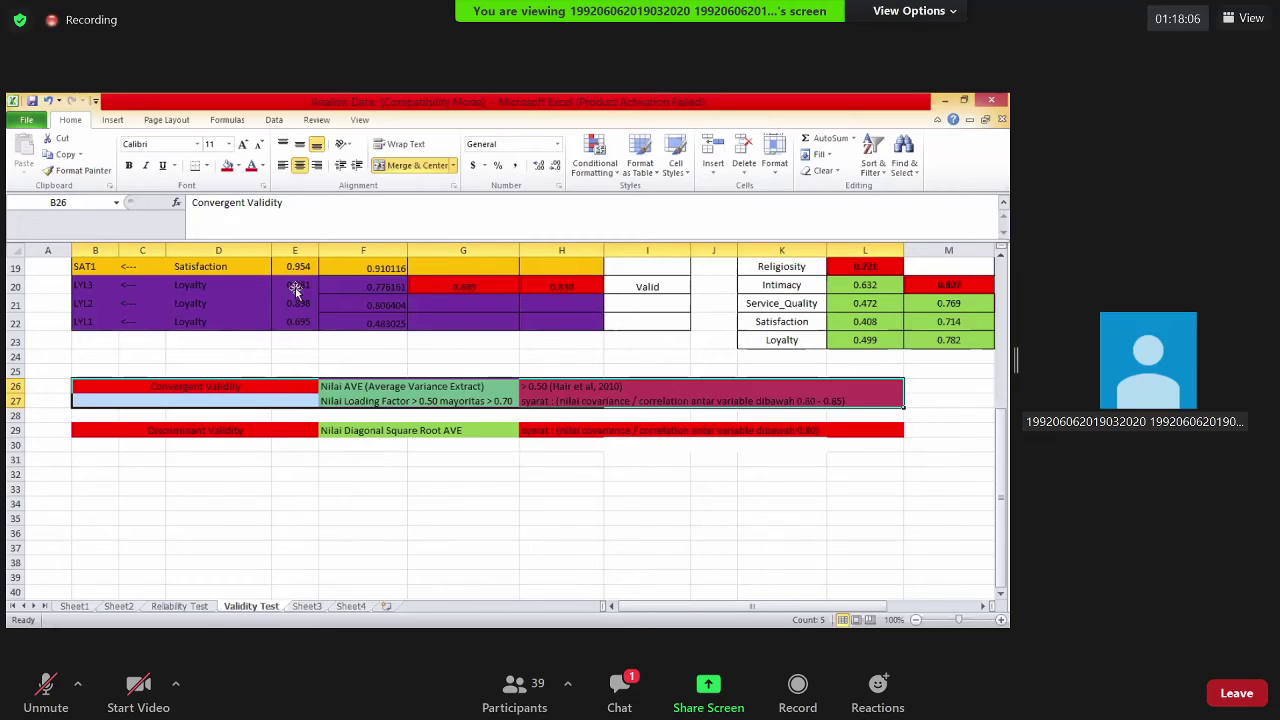
pyautogui.moveTo(295, 321); pyautogui.dragTo(297, 290)
pyautogui.scroll(1, 296, 290)
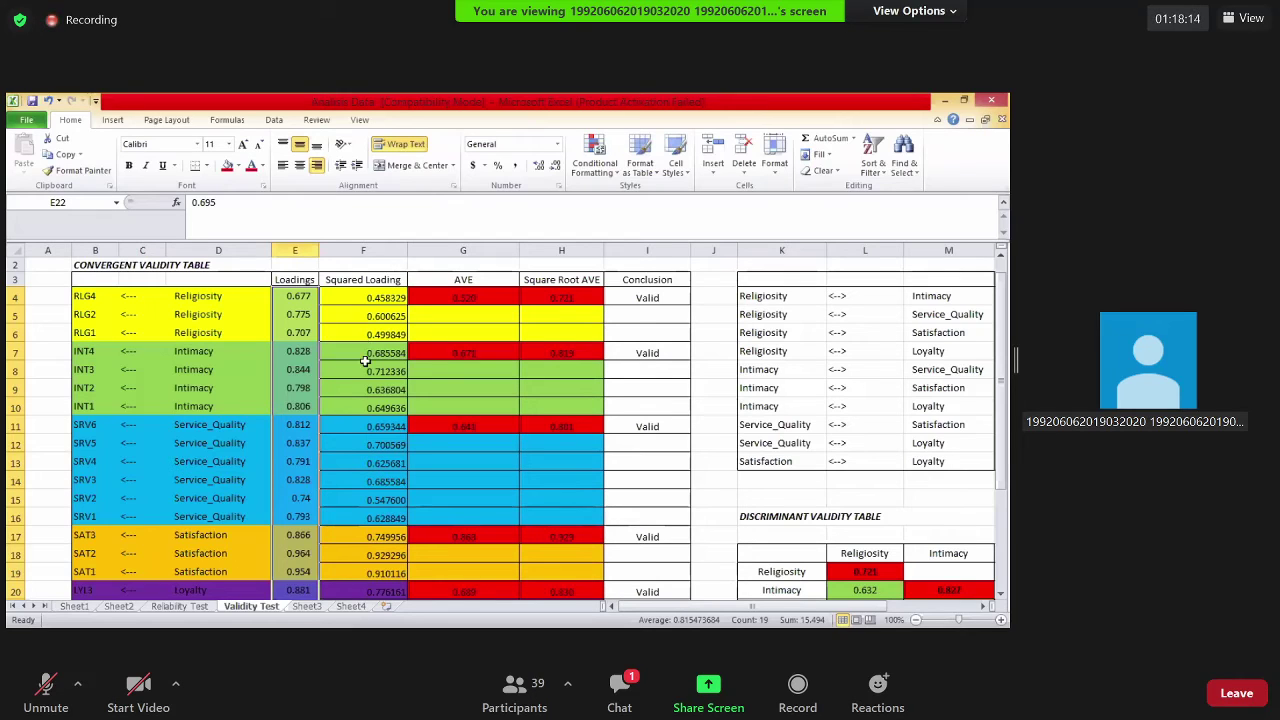
pyautogui.scroll(-2, 365, 361)
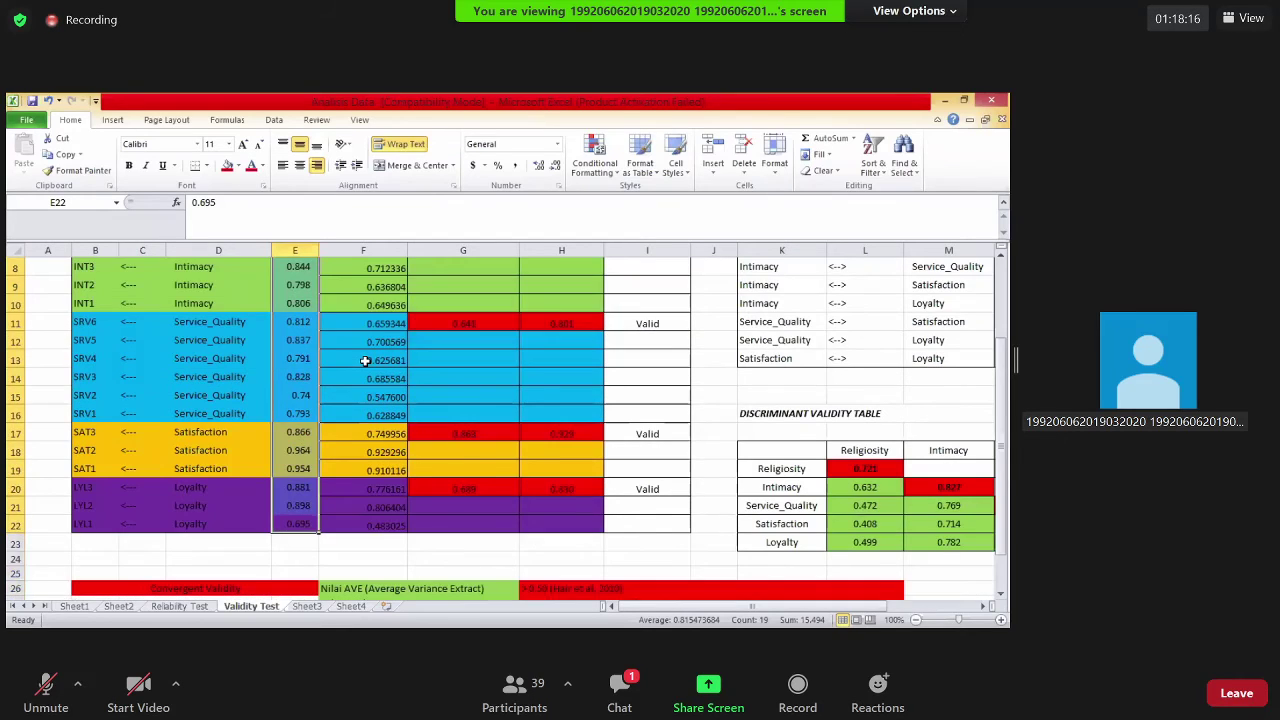
pyautogui.scroll(-1, 365, 361)
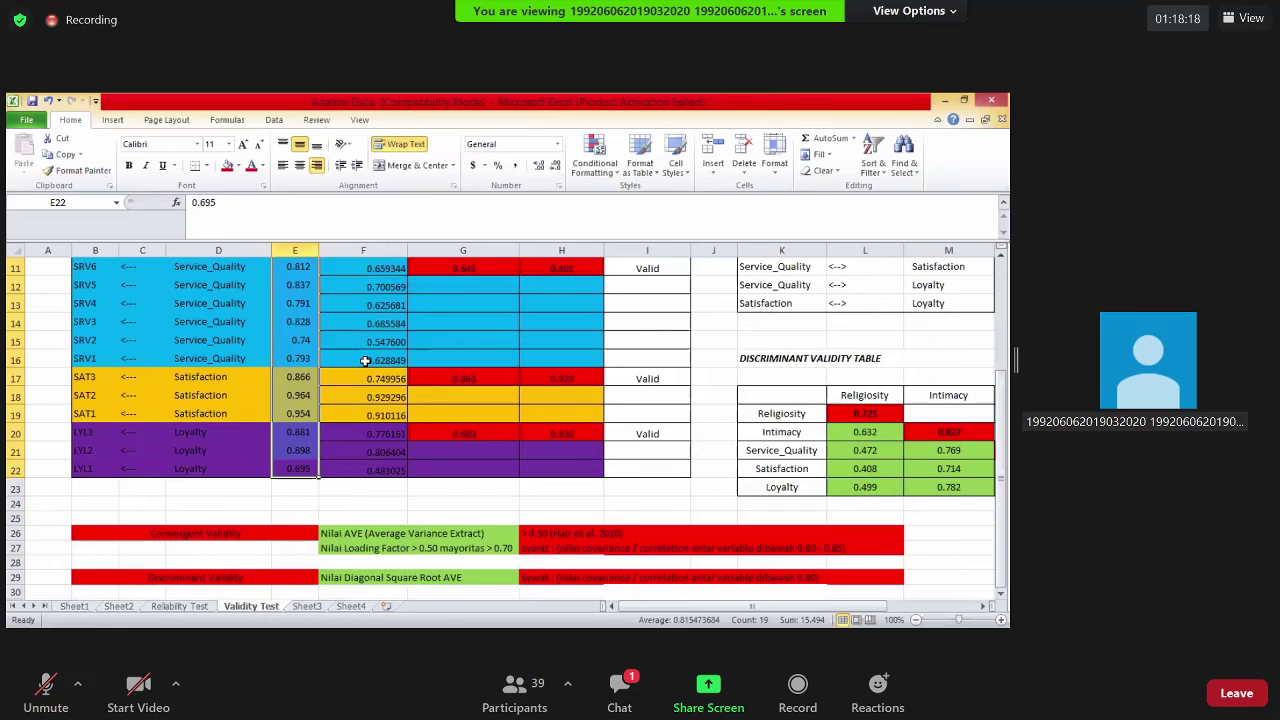
pyautogui.scroll(-1, 365, 361)
pyautogui.scroll(-1, 356, 411)
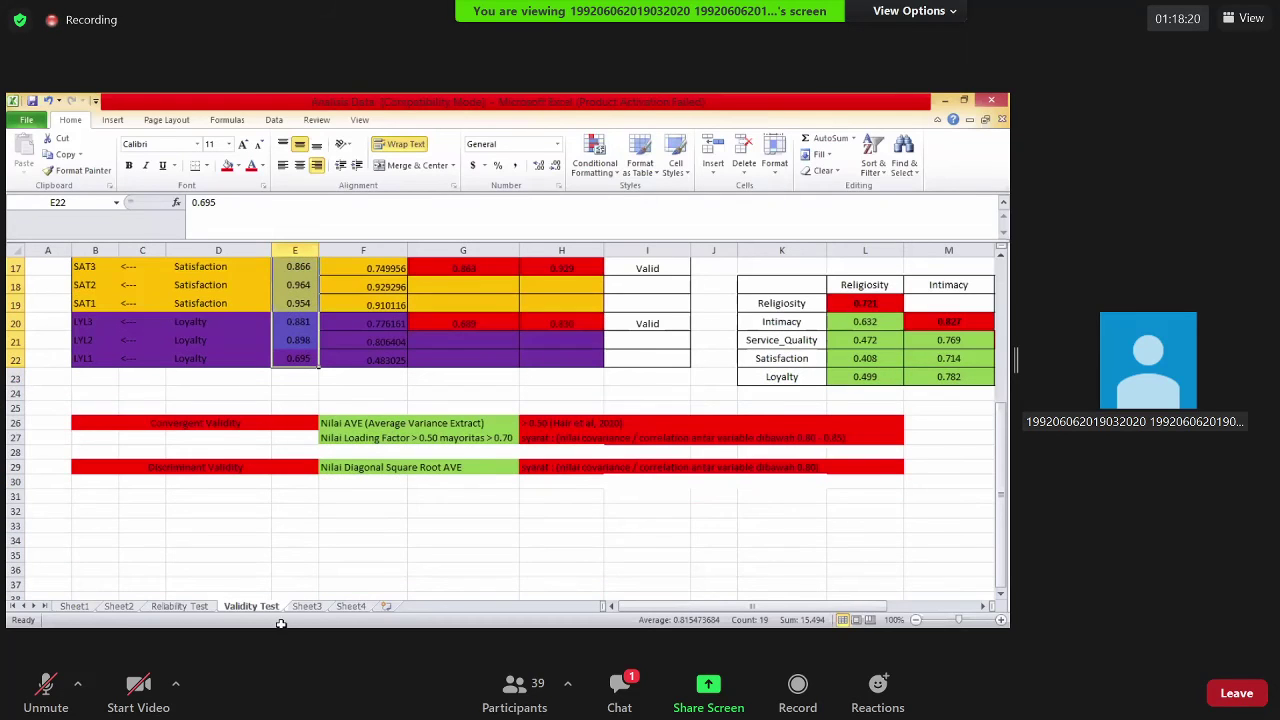
# Highlight the LYL1 loading in E22 and the RLG4 loading in E4 with a red fill
pyautogui.scroll(4, 248, 280)
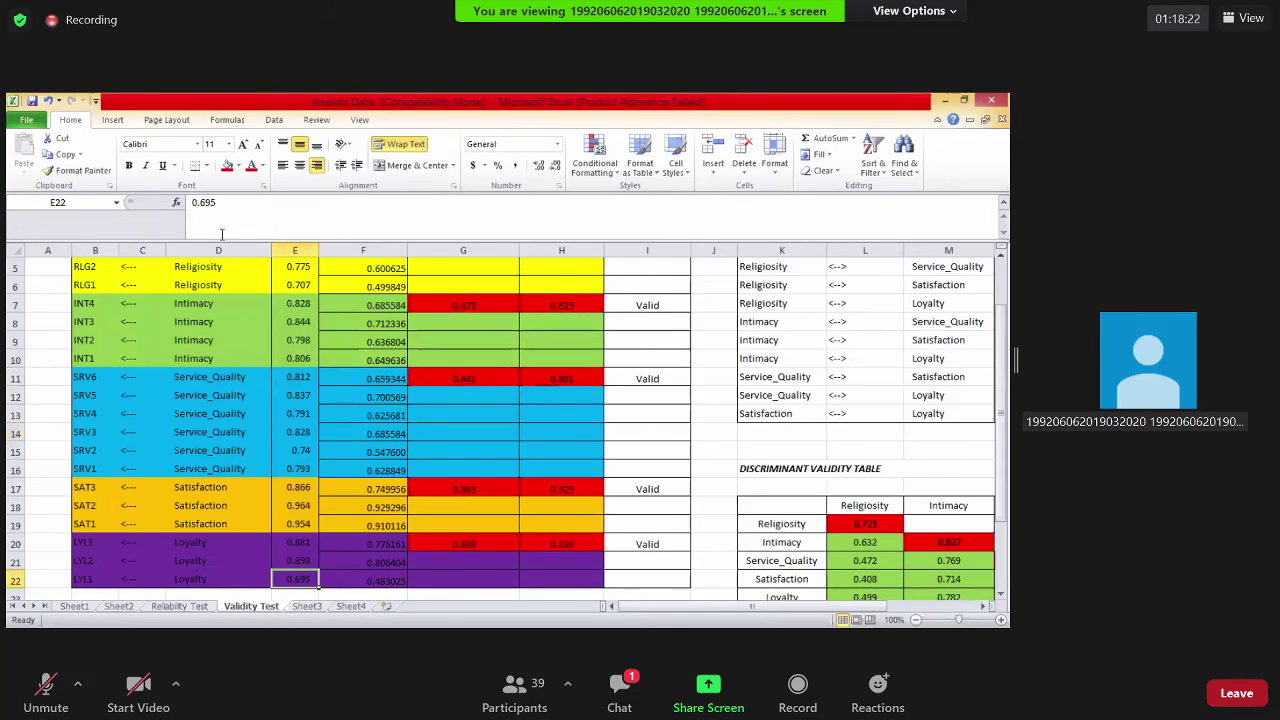
pyautogui.press('pageup')
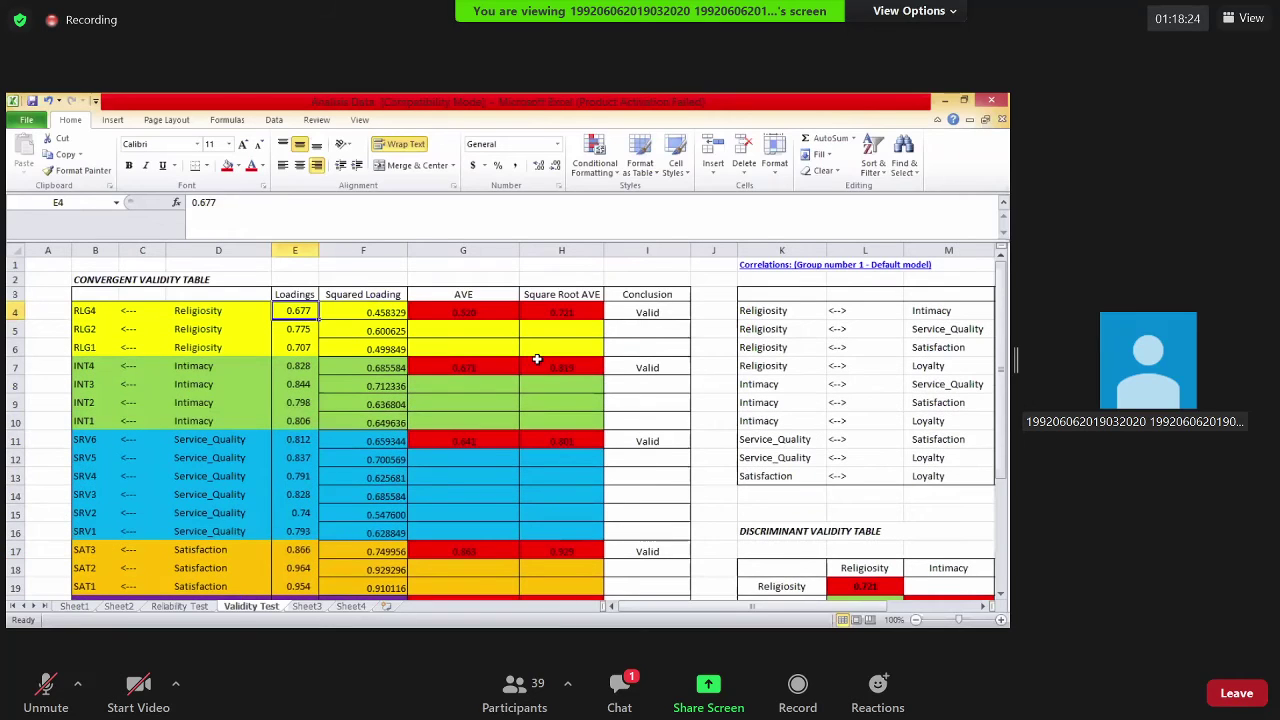
pyautogui.scroll(-2, 537, 359)
pyautogui.scroll(-2, 305, 436)
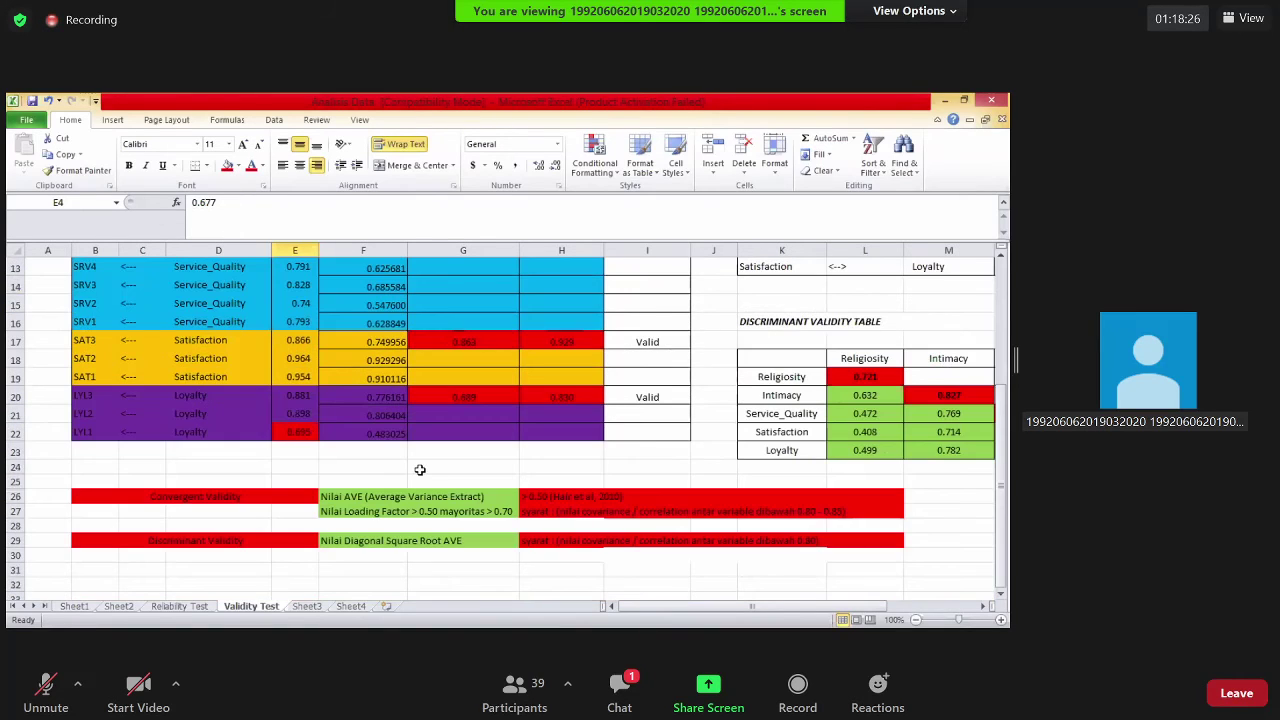
pyautogui.scroll(1, 300, 491)
pyautogui.click(302, 486)
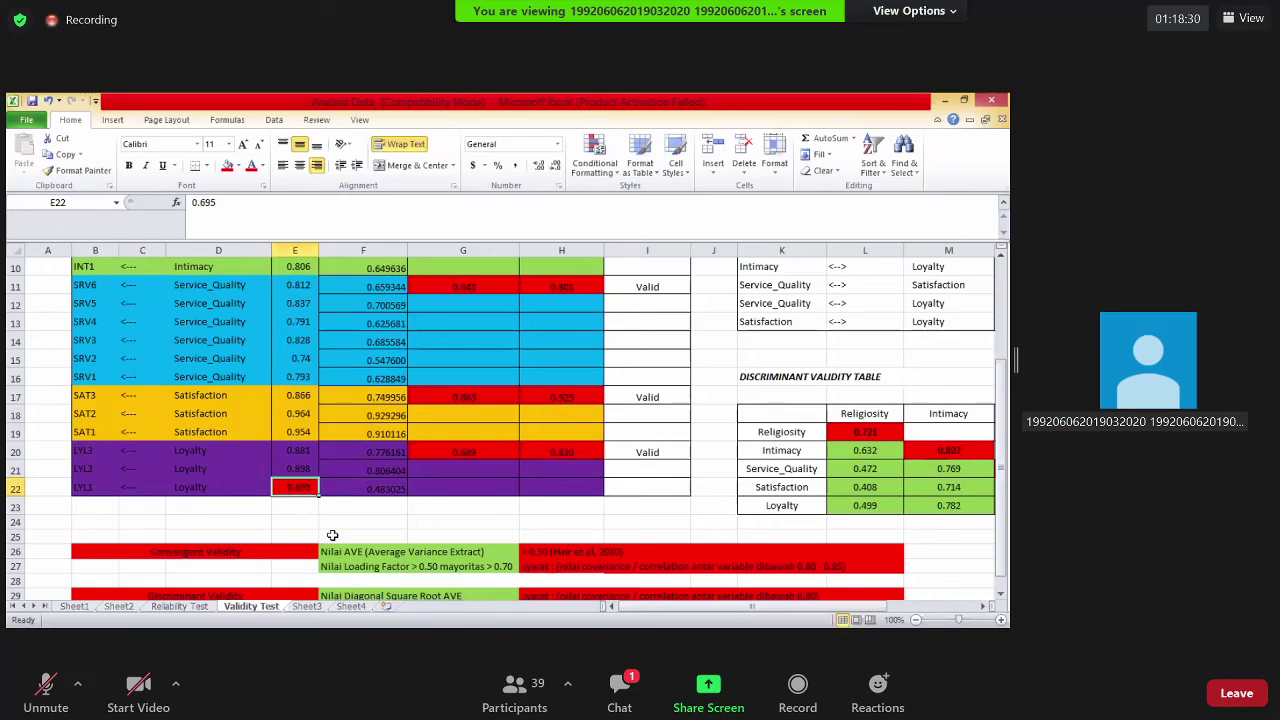
pyautogui.scroll(1, 362, 543)
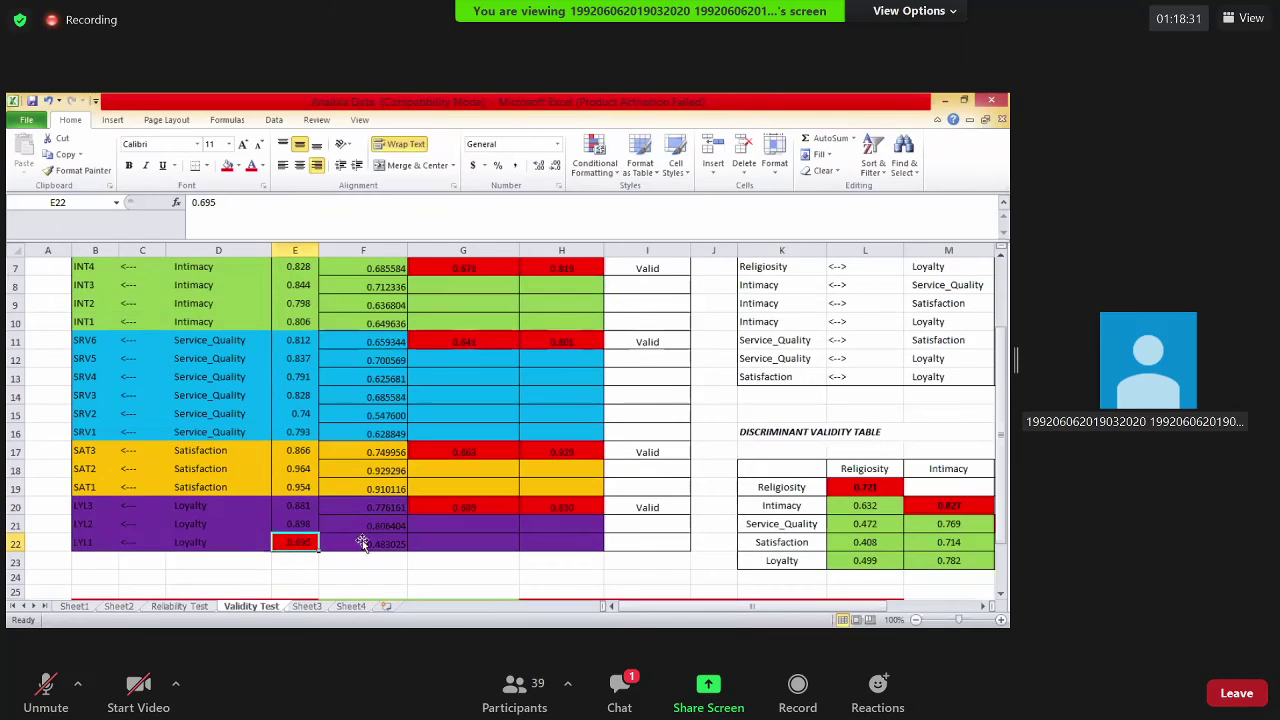
pyautogui.scroll(2, 360, 412)
pyautogui.click(296, 312)
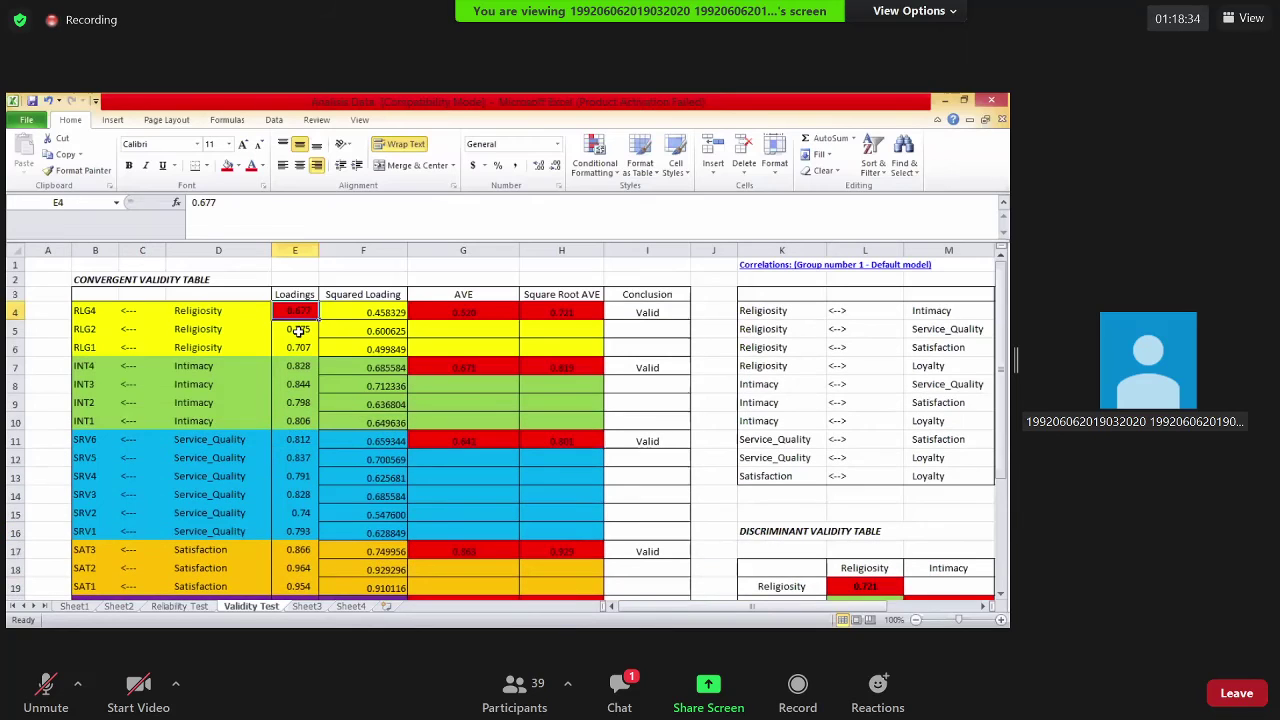
# Check the loadings in E5:E21 against the loading factor criterion in the convergent validity notes
pyautogui.moveTo(296, 330); pyautogui.dragTo(307, 561)
pyautogui.scroll(1, 383, 531)
pyautogui.scroll(-1, 356, 554)
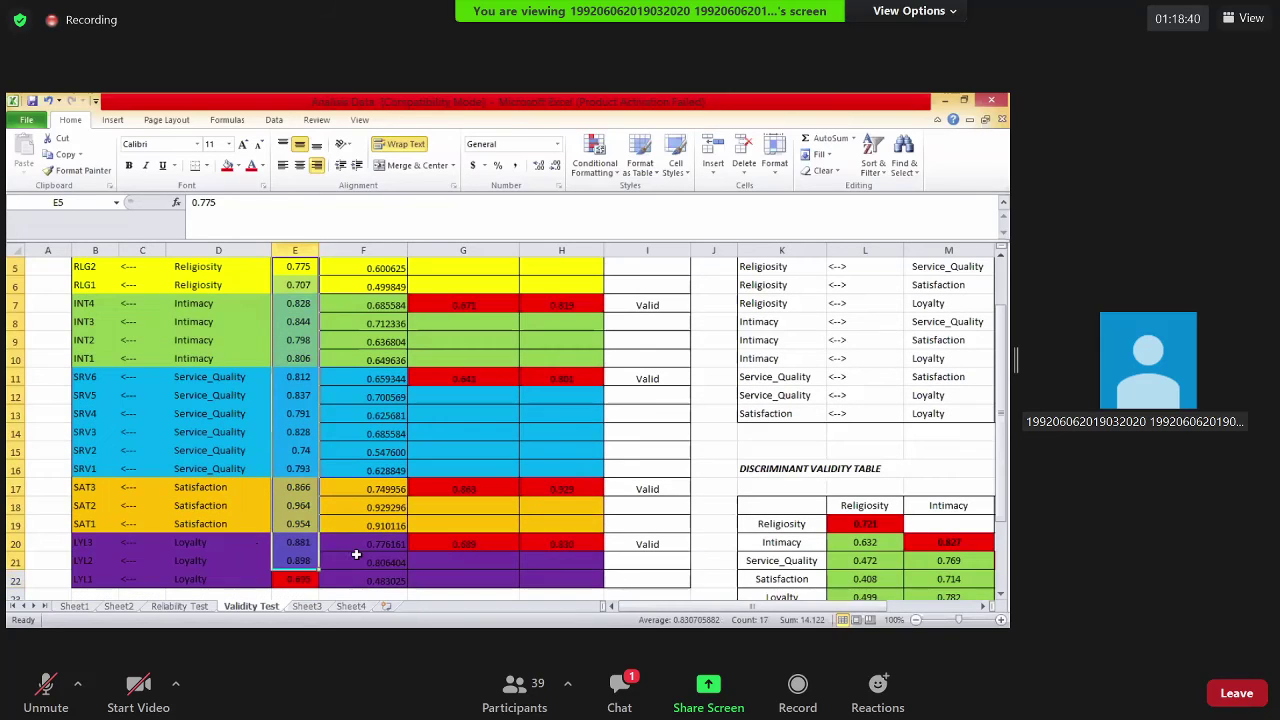
pyautogui.scroll(-2, 340, 528)
pyautogui.click(290, 532)
pyautogui.moveTo(290, 532); pyautogui.dragTo(813, 548)
pyautogui.scroll(-1, 711, 526)
pyautogui.click(411, 525)
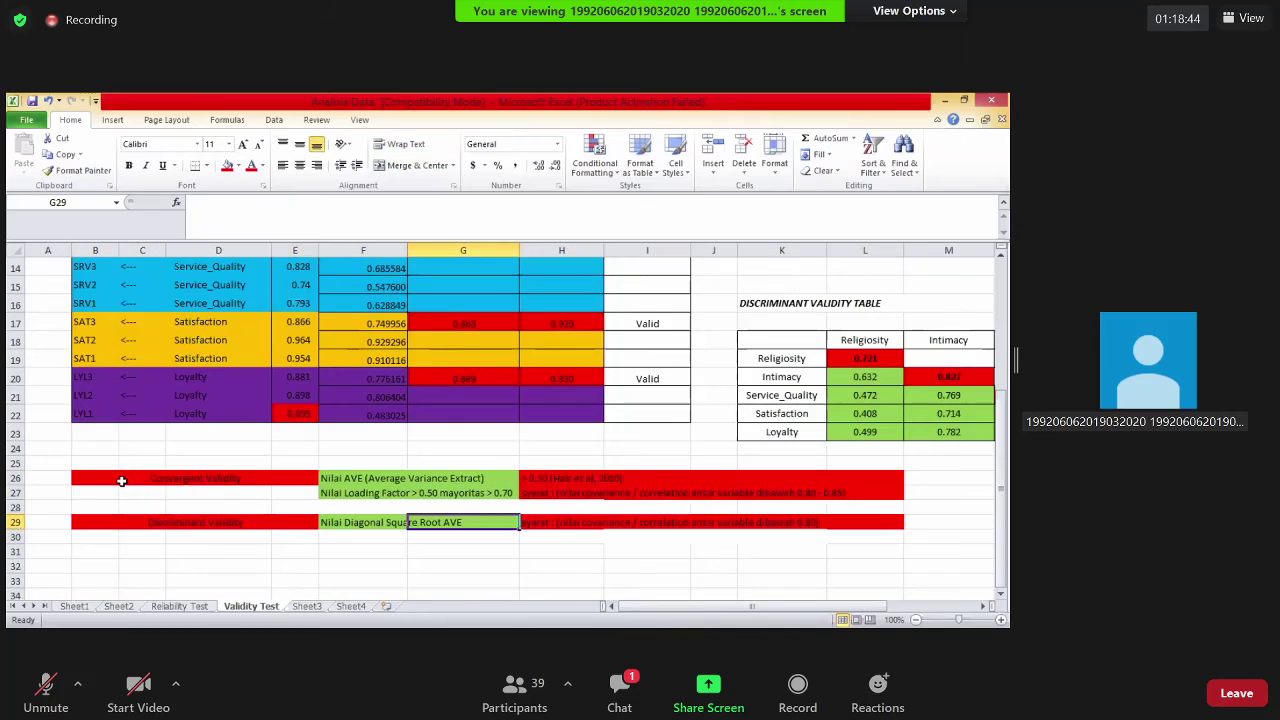
# Reread the convergent validity criteria starting at B26 and review the red RLG4 loading in E4
pyautogui.moveTo(302, 483); pyautogui.dragTo(509, 478)
pyautogui.scroll(3, 509, 478)
pyautogui.scroll(1, 288, 372)
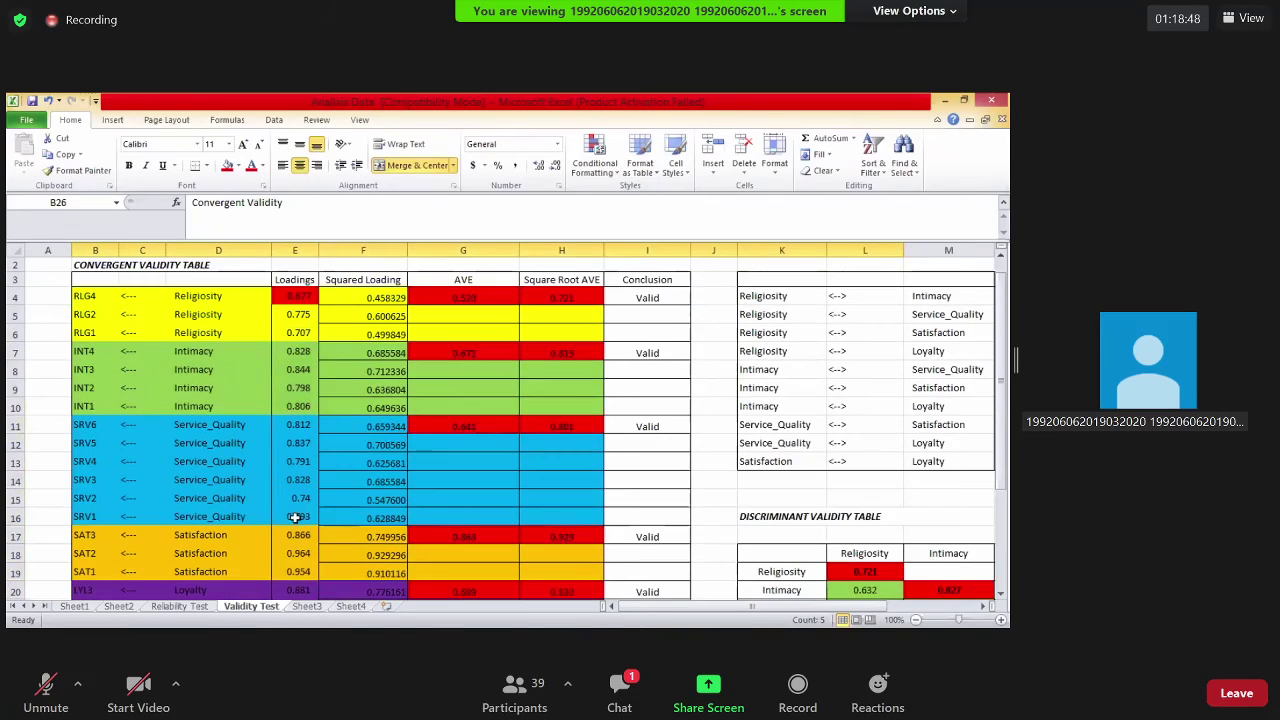
pyautogui.moveTo(298, 314)
pyautogui.mouseDown()
pyautogui.moveTo(300, 597)
pyautogui.moveTo(304, 335)
pyautogui.mouseUp()
pyautogui.click(296, 300)
pyautogui.scroll(1, 350, 365)
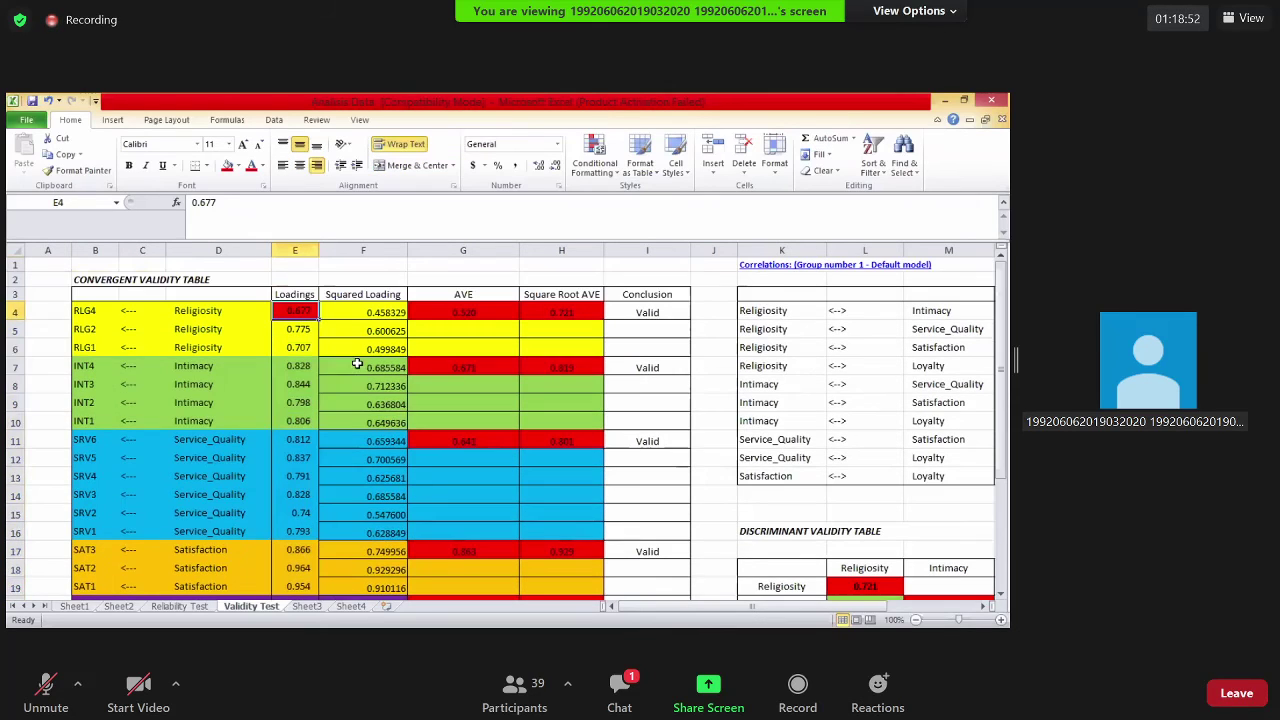
# Review the loadings, AVE values and conclusions across rows 4 to 22 of the convergent validity table
pyautogui.scroll(-4, 355, 367)
pyautogui.scroll(2, 352, 368)
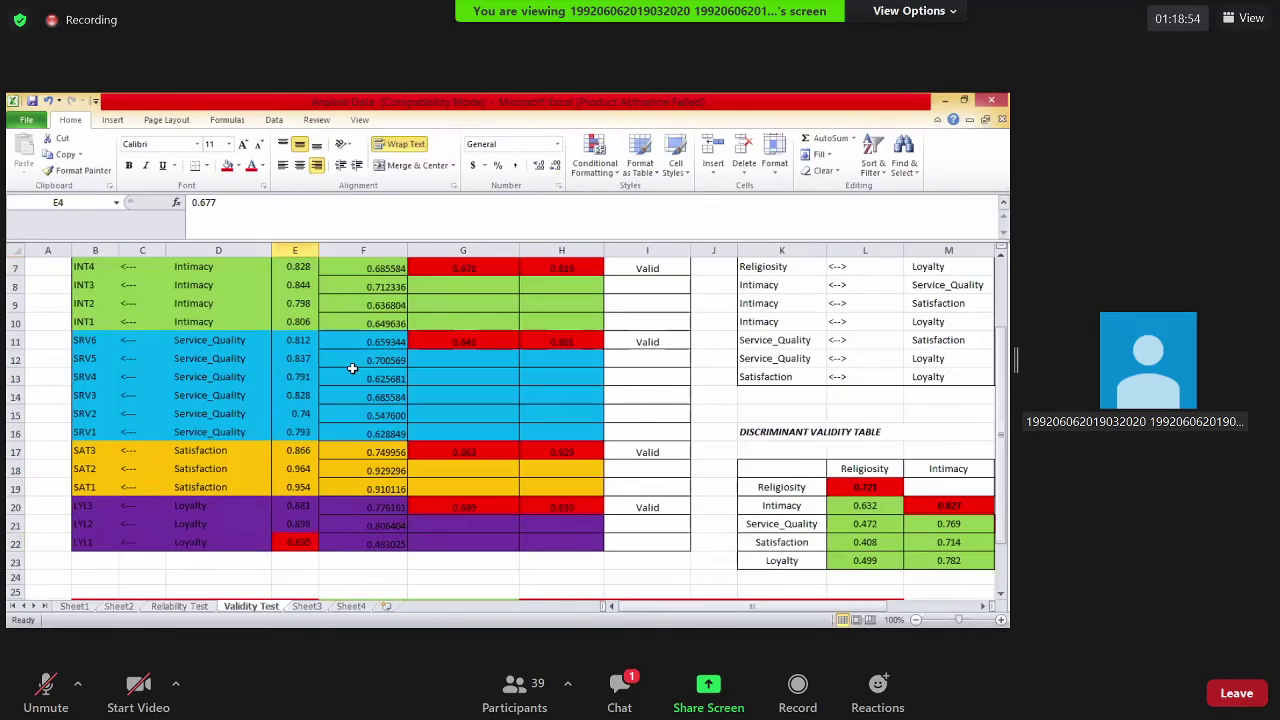
pyautogui.scroll(1, 352, 368)
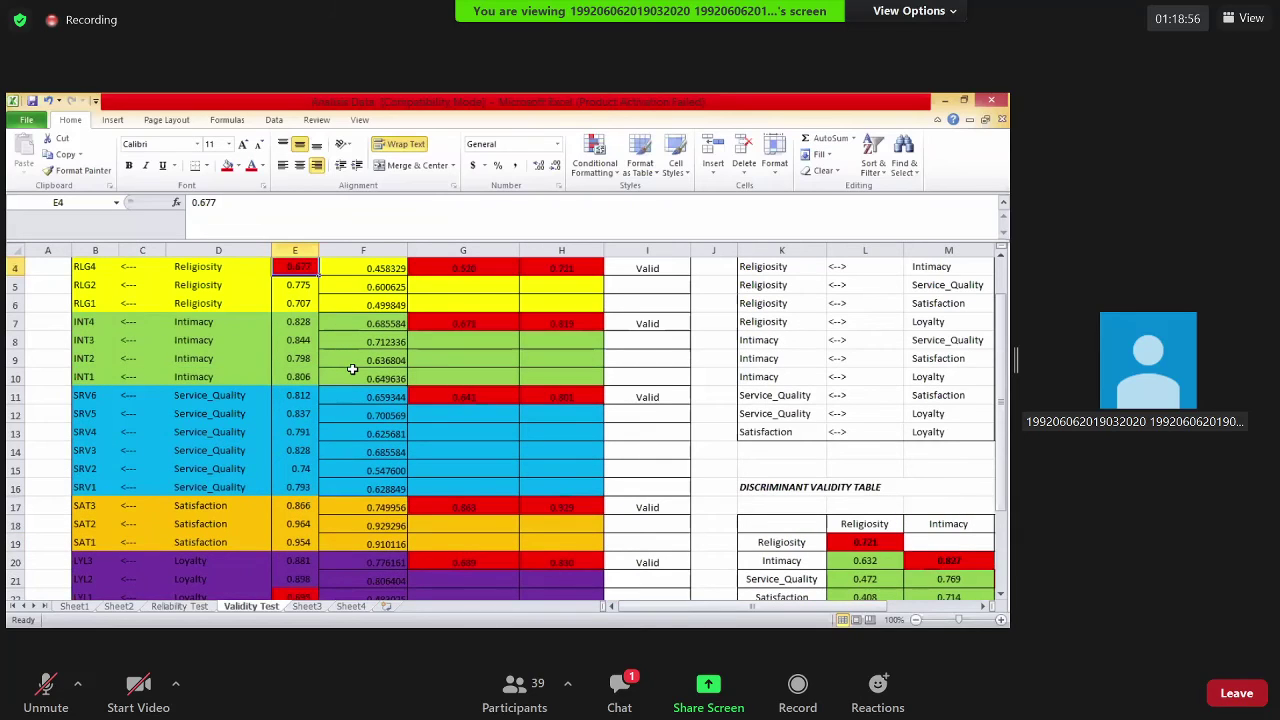
pyautogui.scroll(-1, 354, 372)
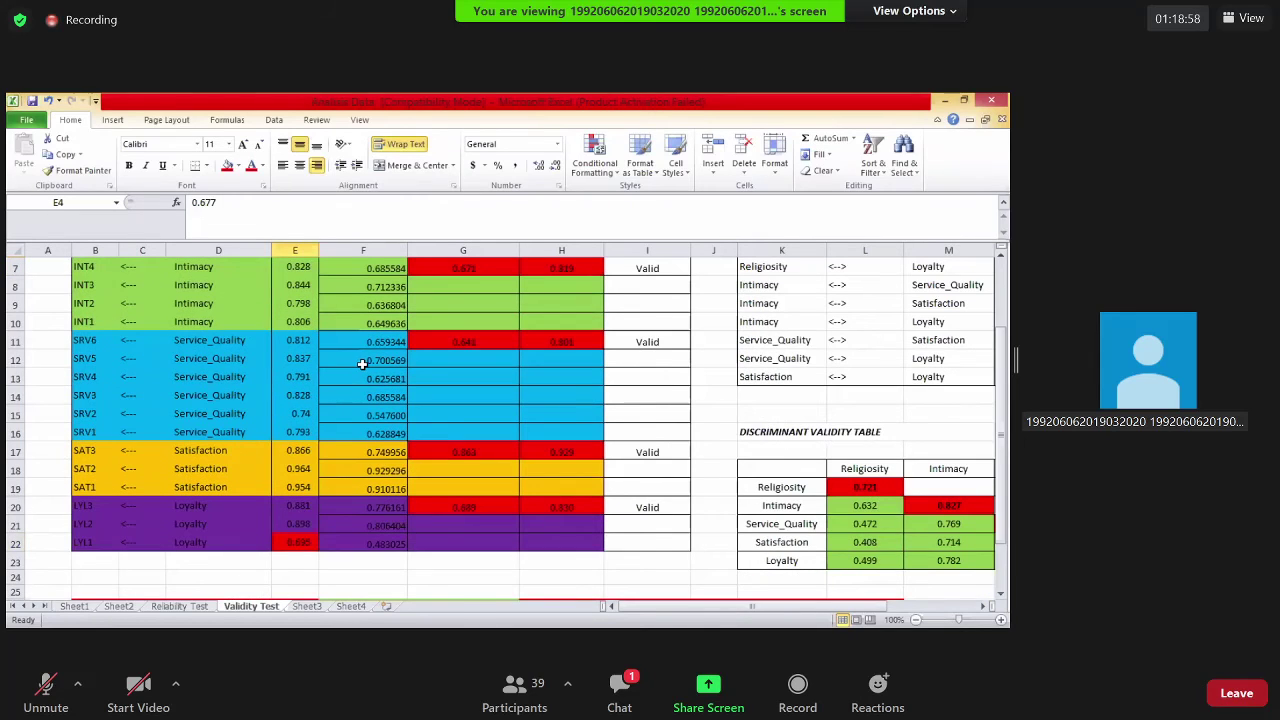
pyautogui.scroll(2, 362, 364)
pyautogui.scroll(-1, 362, 364)
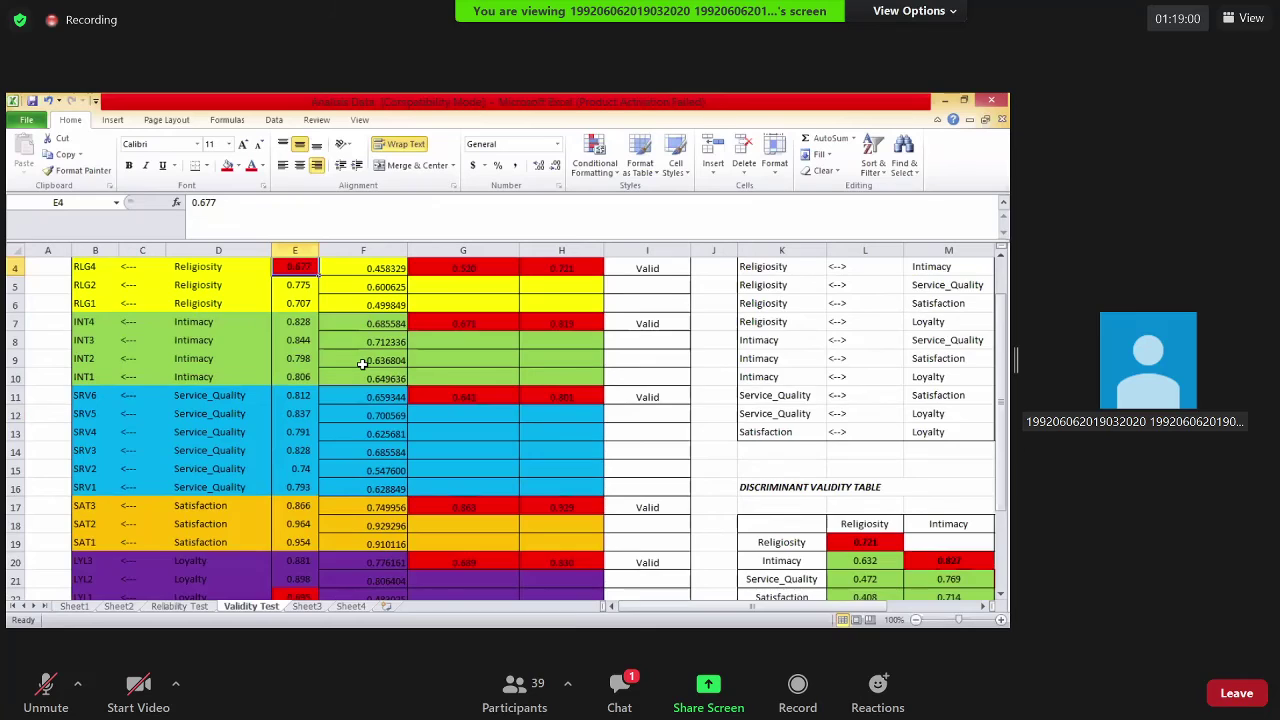
pyautogui.scroll(-5, 362, 364)
pyautogui.scroll(6, 568, 364)
# Examine the Square Root AVE values in column H of the convergent validity table, starting from H4
pyautogui.click(568, 365)
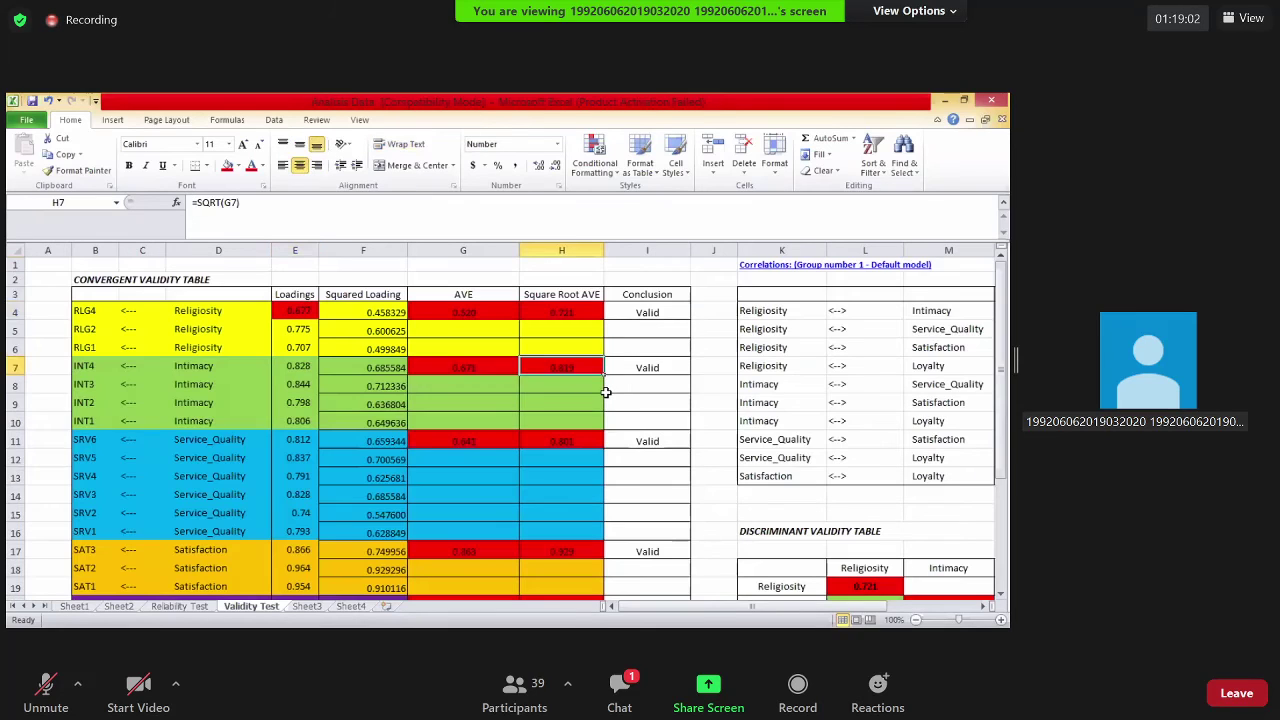
pyautogui.click(512, 284)
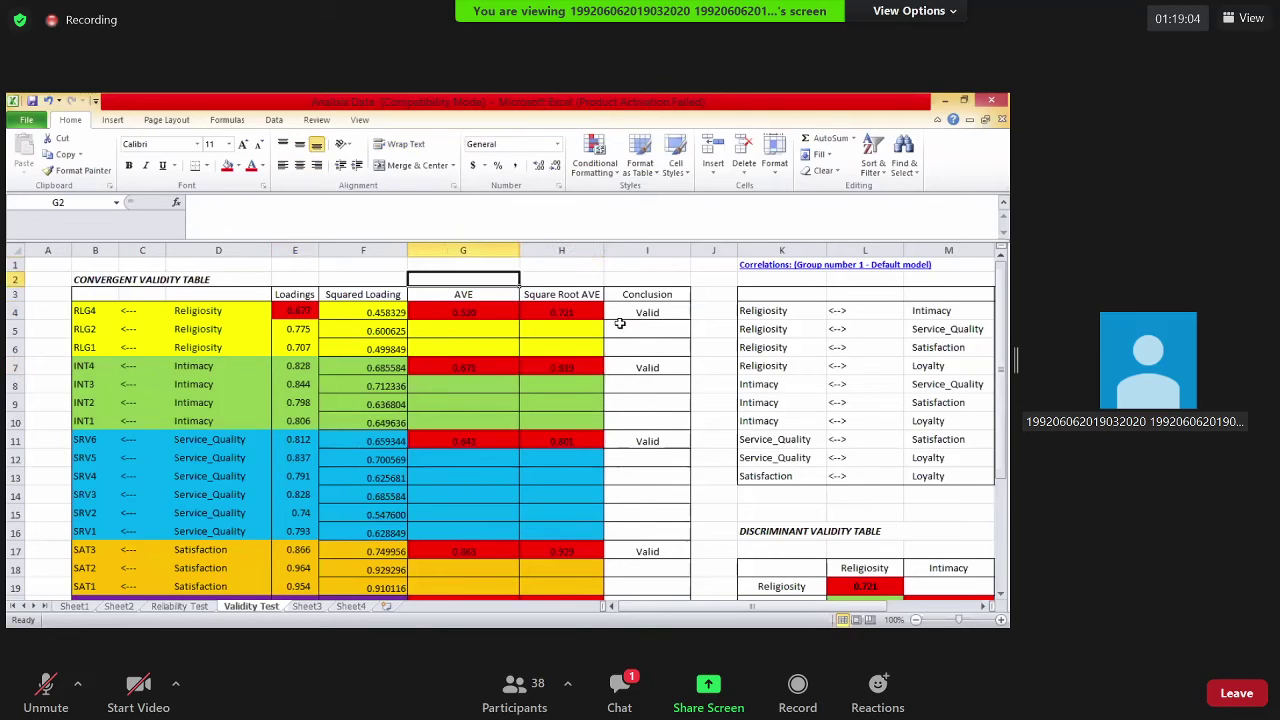
pyautogui.moveTo(598, 318); pyautogui.dragTo(605, 622)
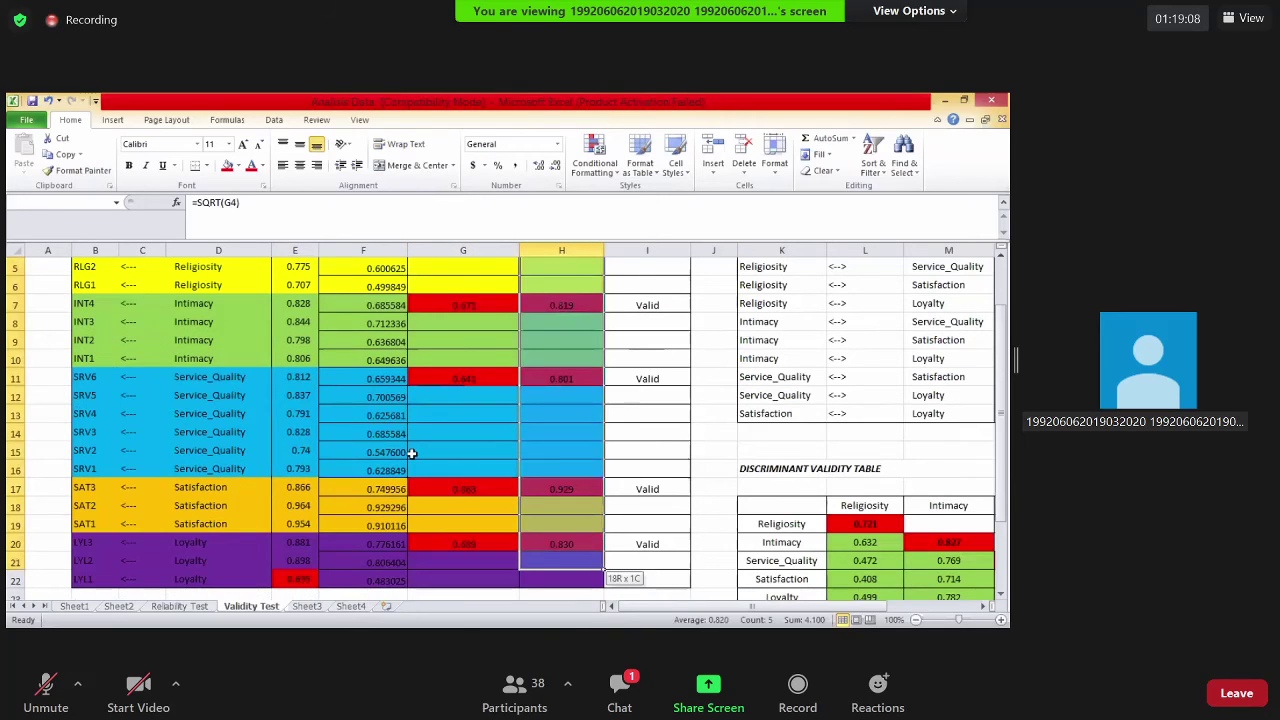
# Read the discriminant validity criterion in row 29, including the Nilai Diagonal Square Root AVE note in F29
pyautogui.scroll(-6, 412, 454)
pyautogui.click(412, 454)
pyautogui.click(180, 358)
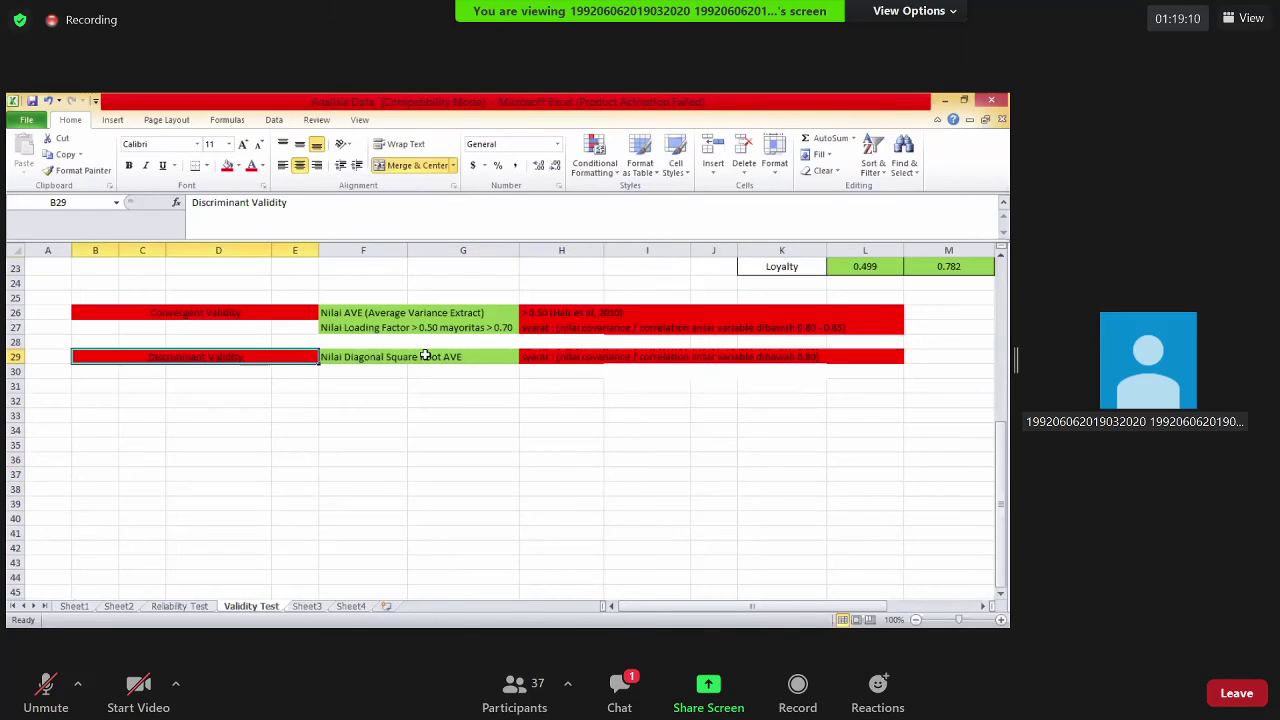
pyautogui.click(428, 357)
pyautogui.click(552, 397)
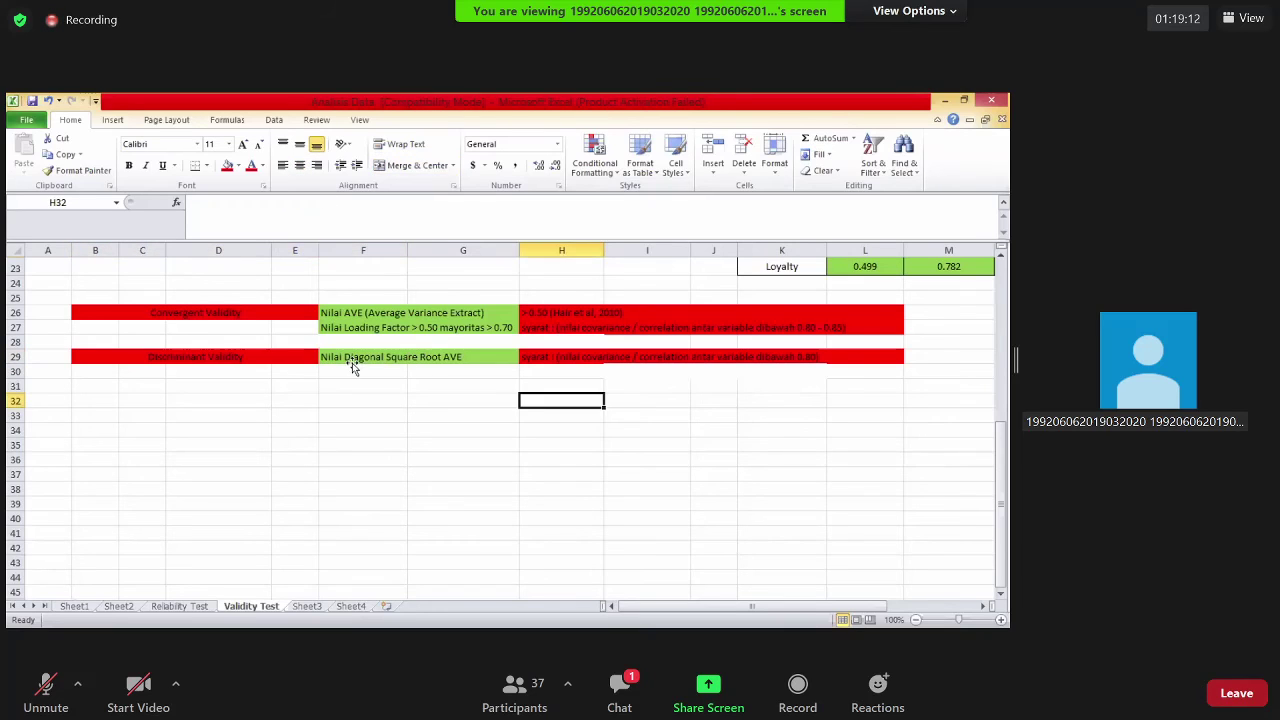
pyautogui.click(420, 358)
pyautogui.click(705, 416)
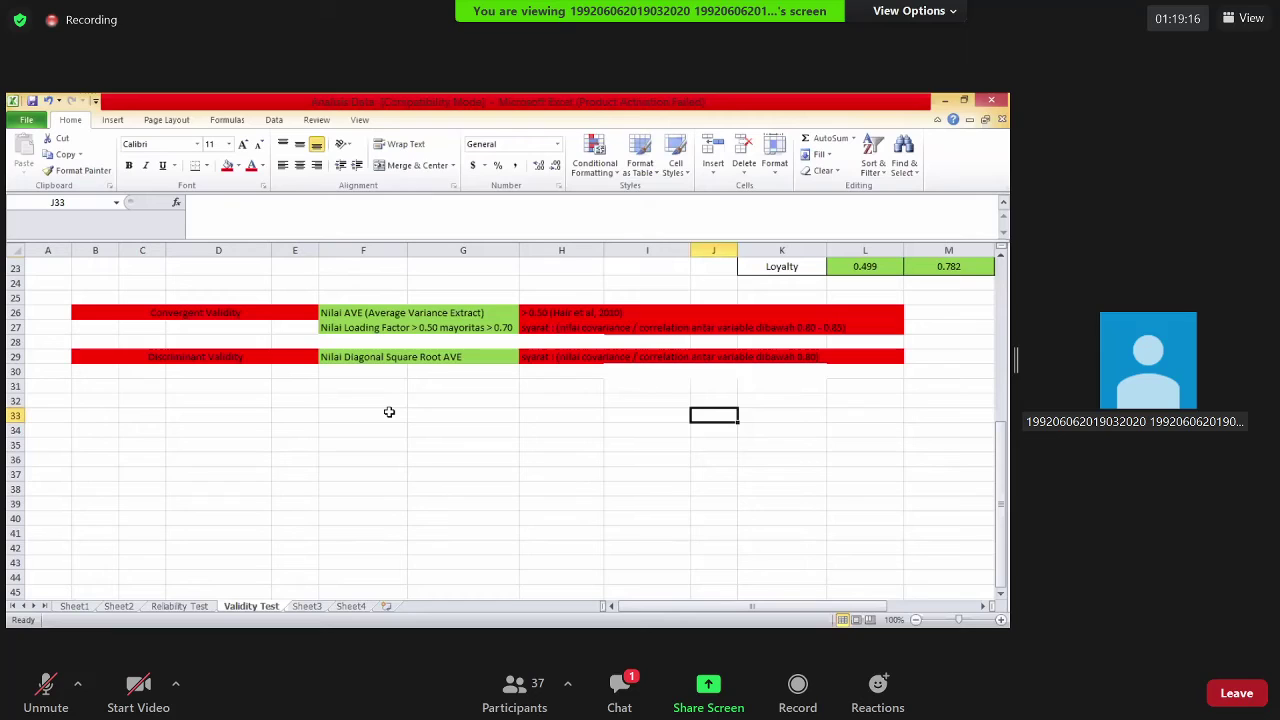
# Check the diagonal square root AVE criterion in F29 against the discriminant validity table in columns K to P
pyautogui.moveTo(735, 606); pyautogui.dragTo(823, 600)
pyautogui.click(216, 430)
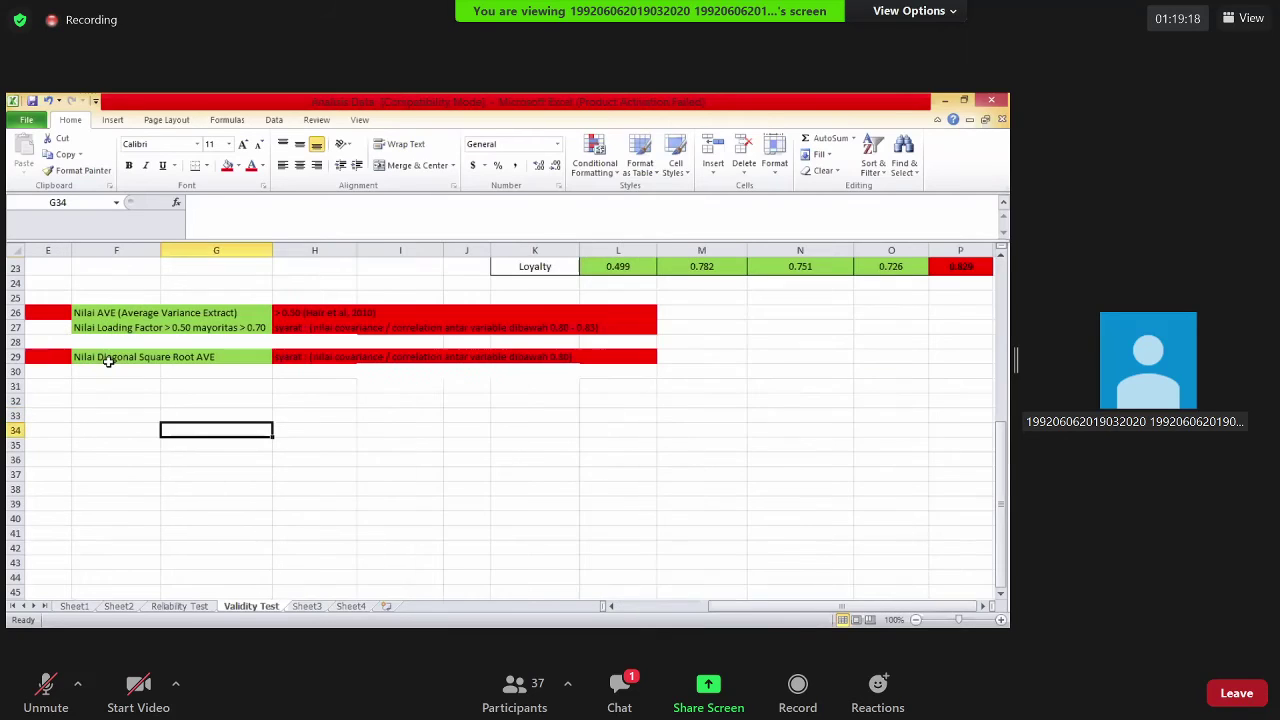
pyautogui.click(648, 400)
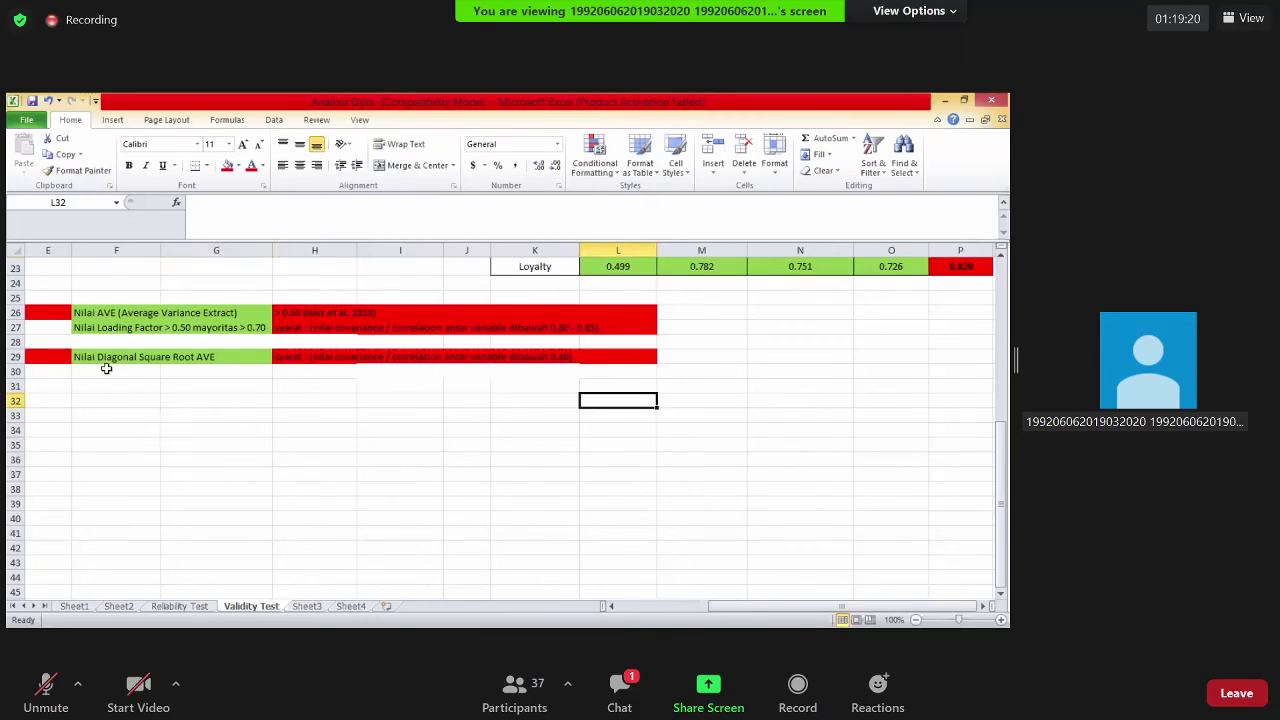
pyautogui.click(110, 358)
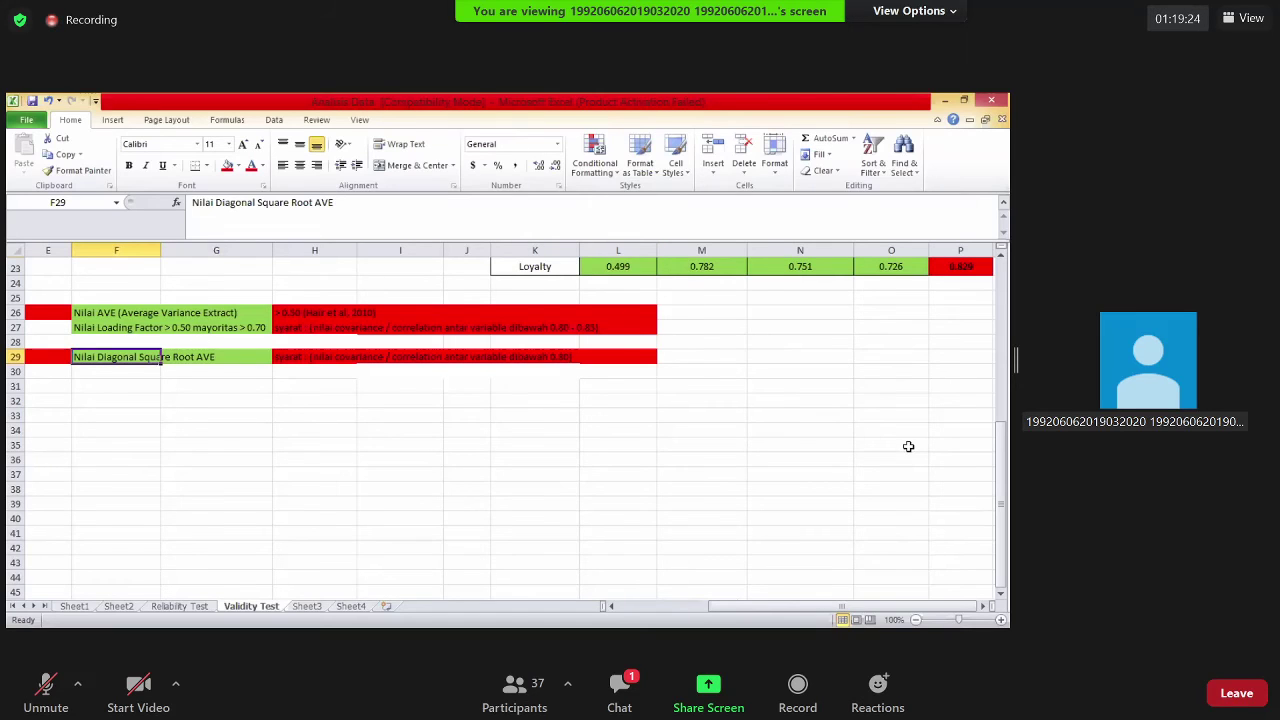
pyautogui.click(618, 445)
pyautogui.scroll(5, 618, 445)
pyautogui.scroll(3, 618, 446)
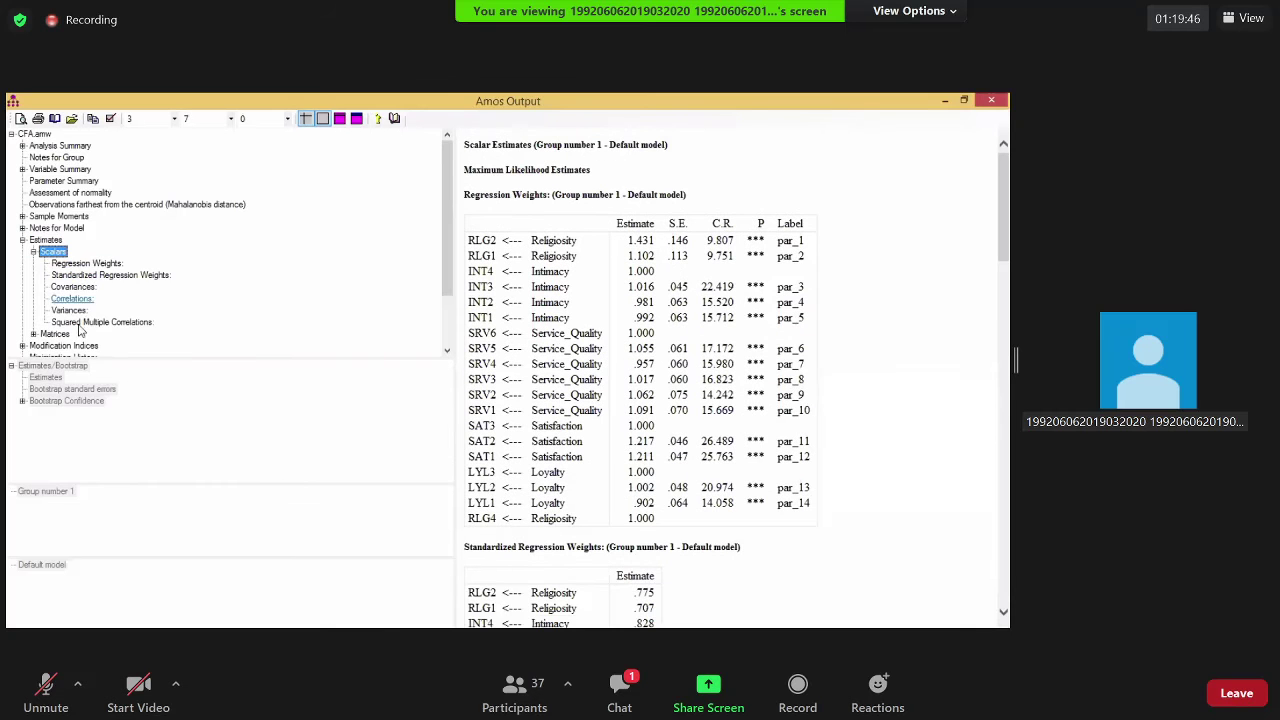
# In Amos Output, show the Correlations estimates and copy the Group number 1 - Default model table
pyautogui.click(78, 298)
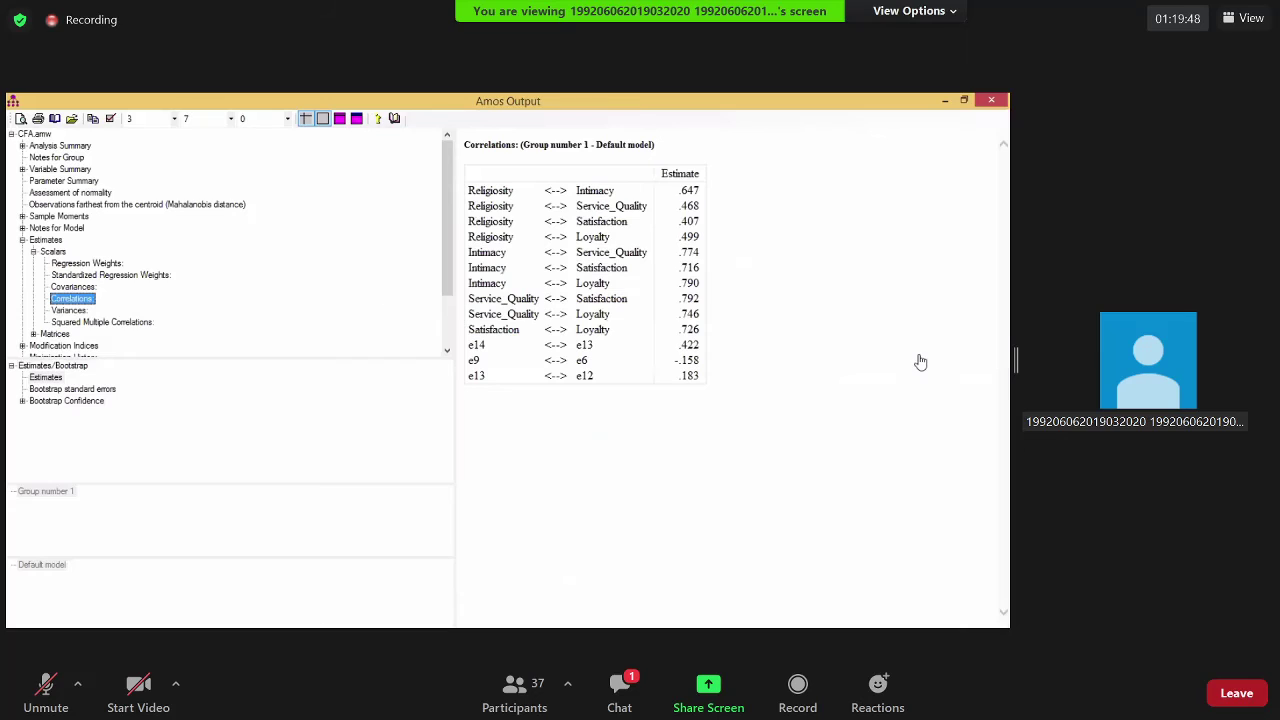
pyautogui.click(507, 151)
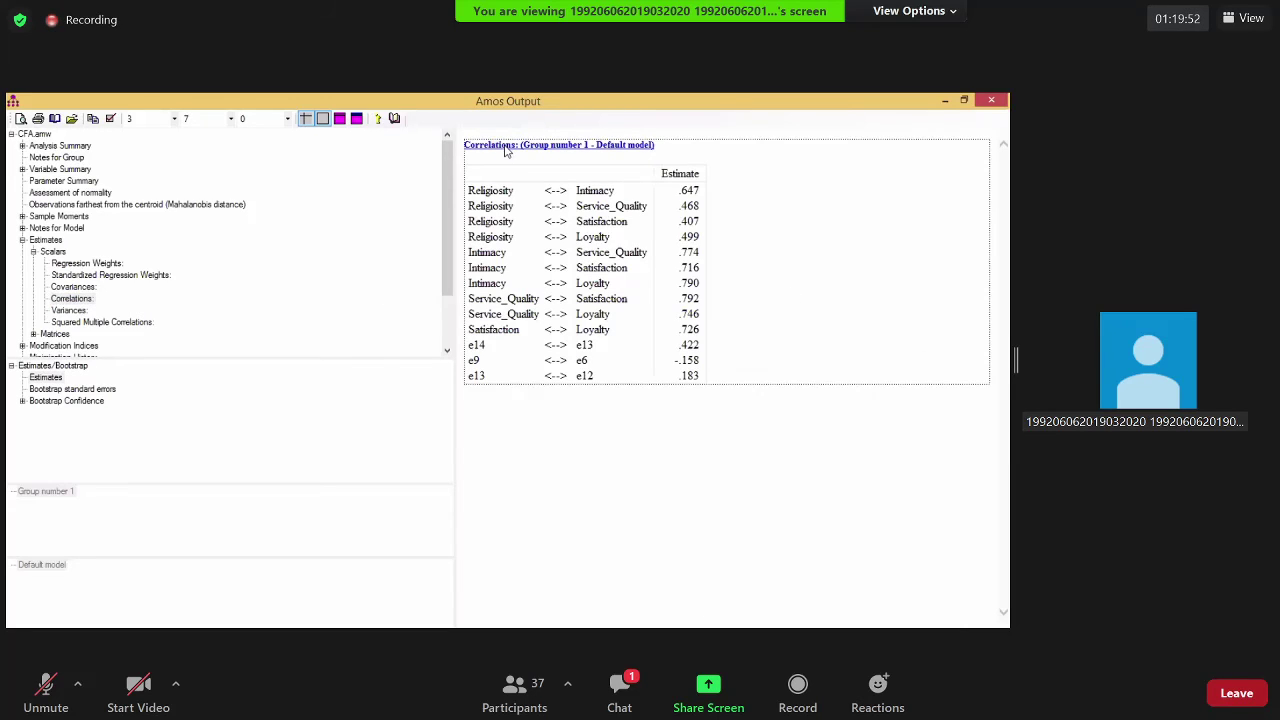
pyautogui.rightClick(507, 151)
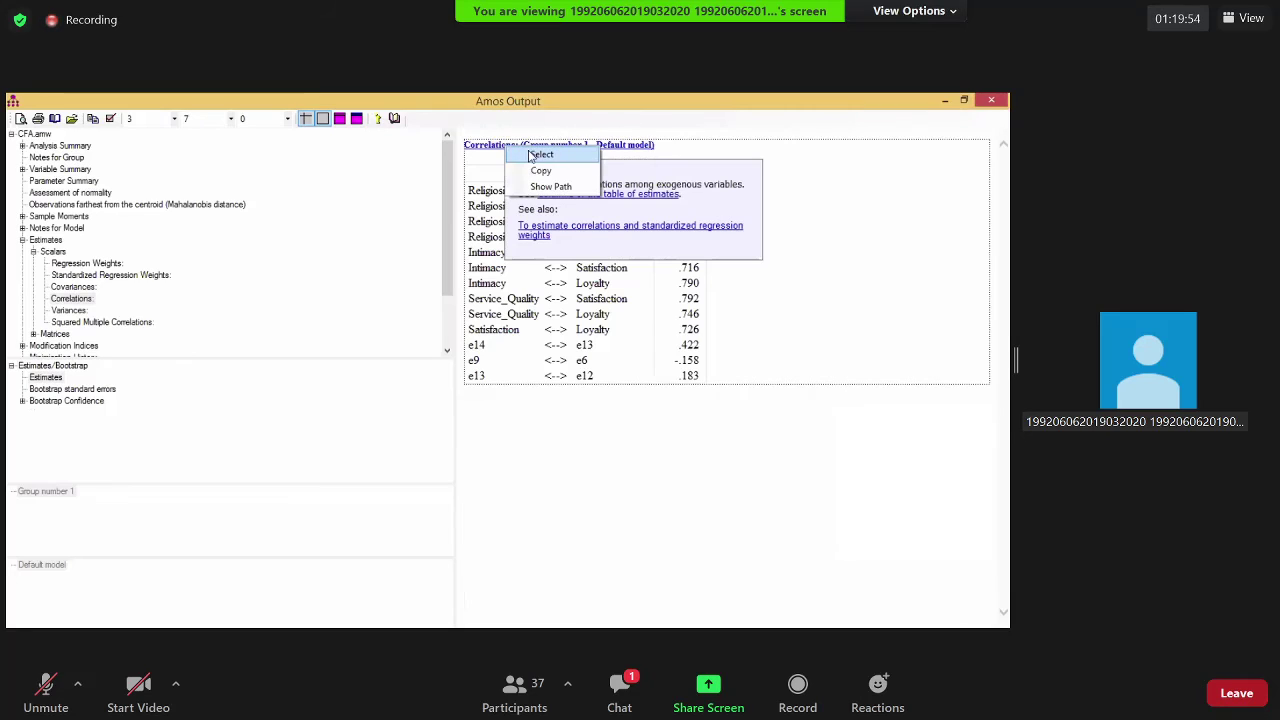
pyautogui.click(552, 177)
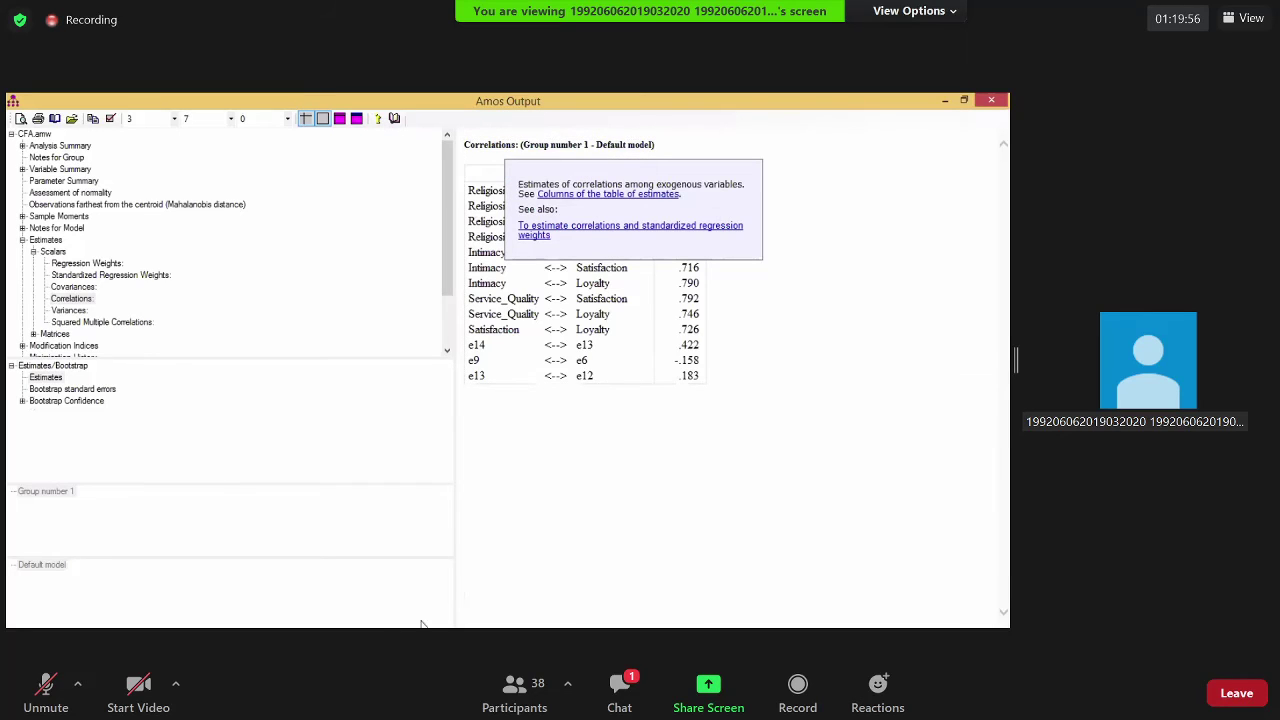
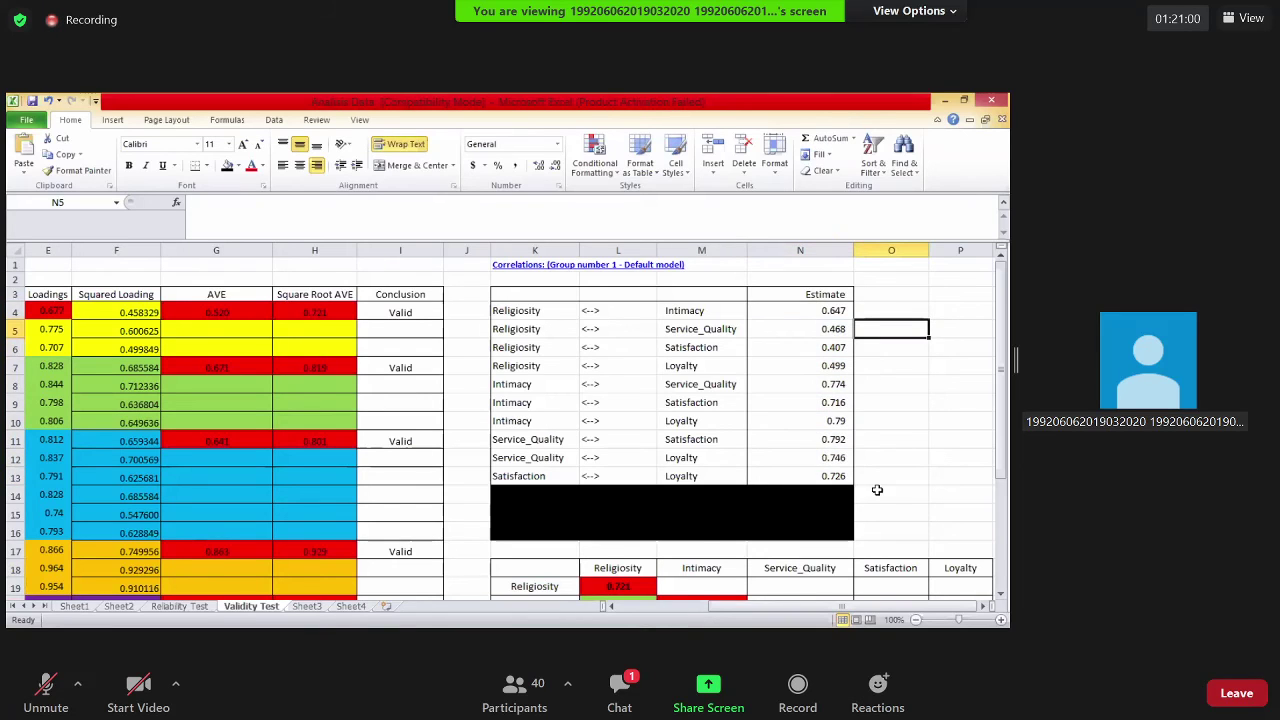
# Review the correlation estimates in N4:N13 of the Correlations table
pyautogui.scroll(-2, 877, 490)
pyautogui.click(835, 487)
pyautogui.scroll(2, 834, 311)
pyautogui.moveTo(834, 311); pyautogui.dragTo(831, 472)
pyautogui.click(830, 440)
pyautogui.click(831, 329)
pyautogui.press('Up')
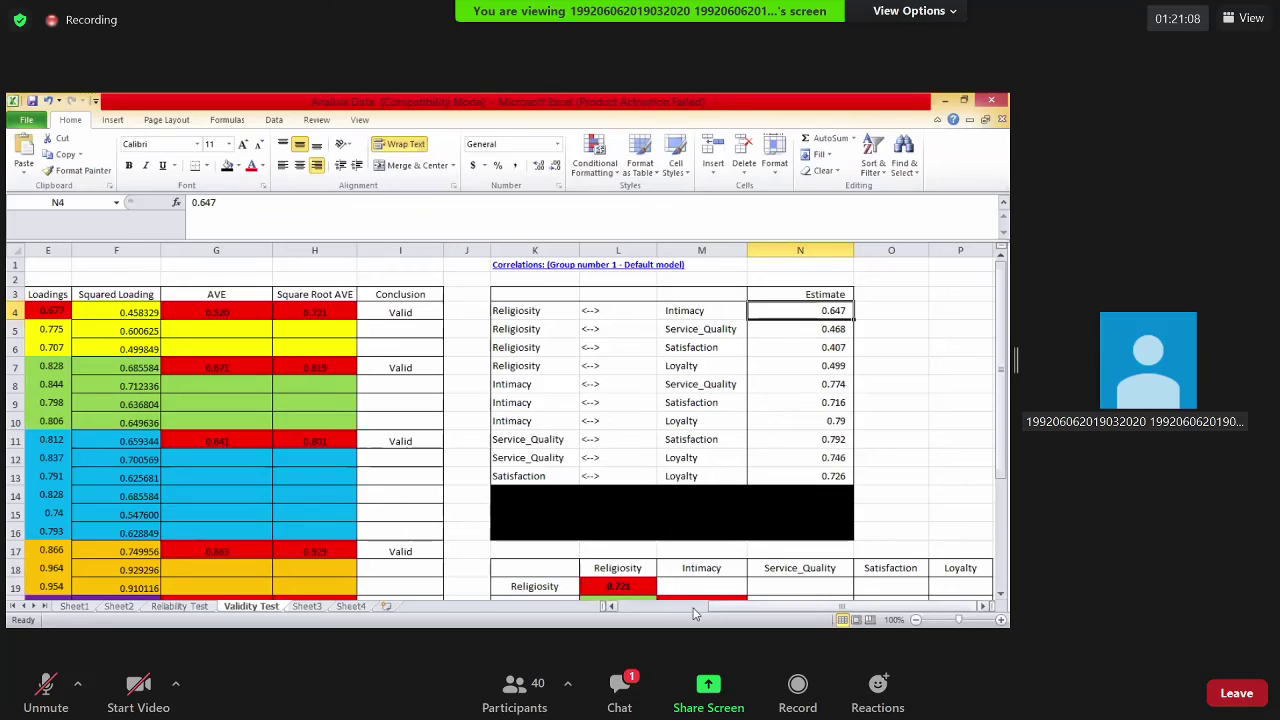
# Compare the convergent validity table and the Correlations estimates with the discriminant validity matrix in K18:P23
pyautogui.hscroll(-3, 423, 349)
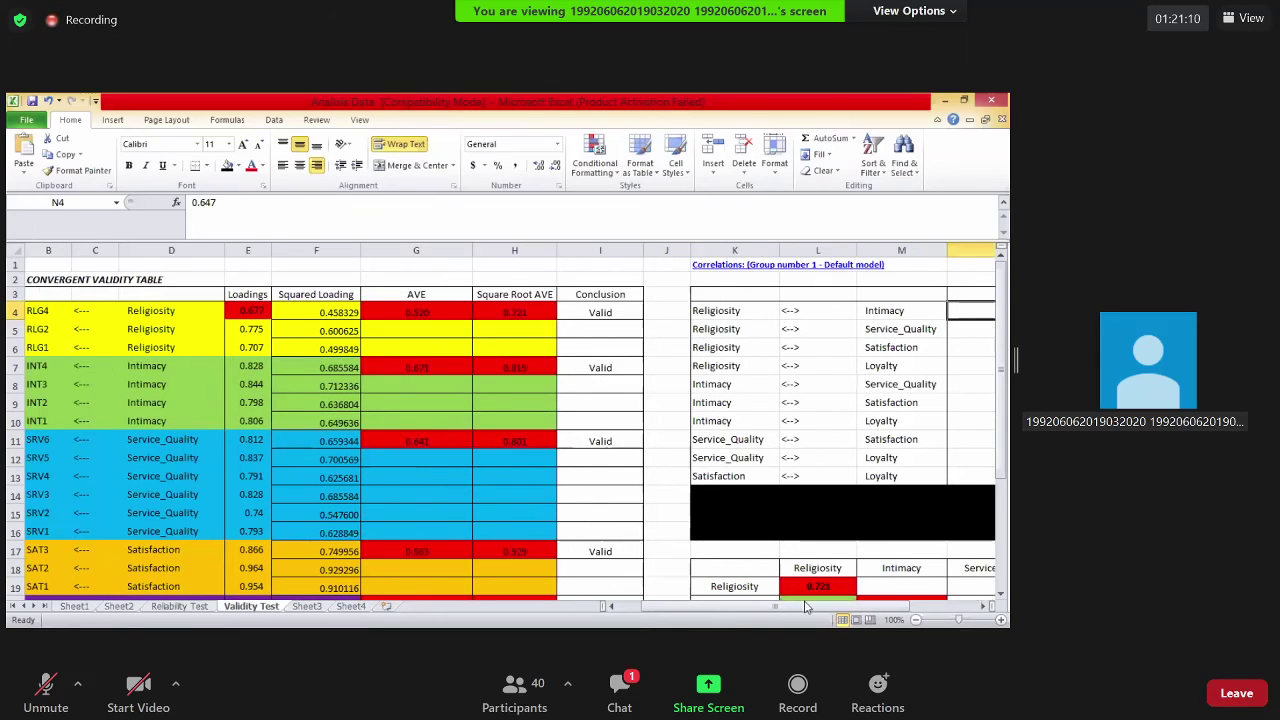
pyautogui.scroll(-2, 932, 420)
pyautogui.hscroll(3, 932, 420)
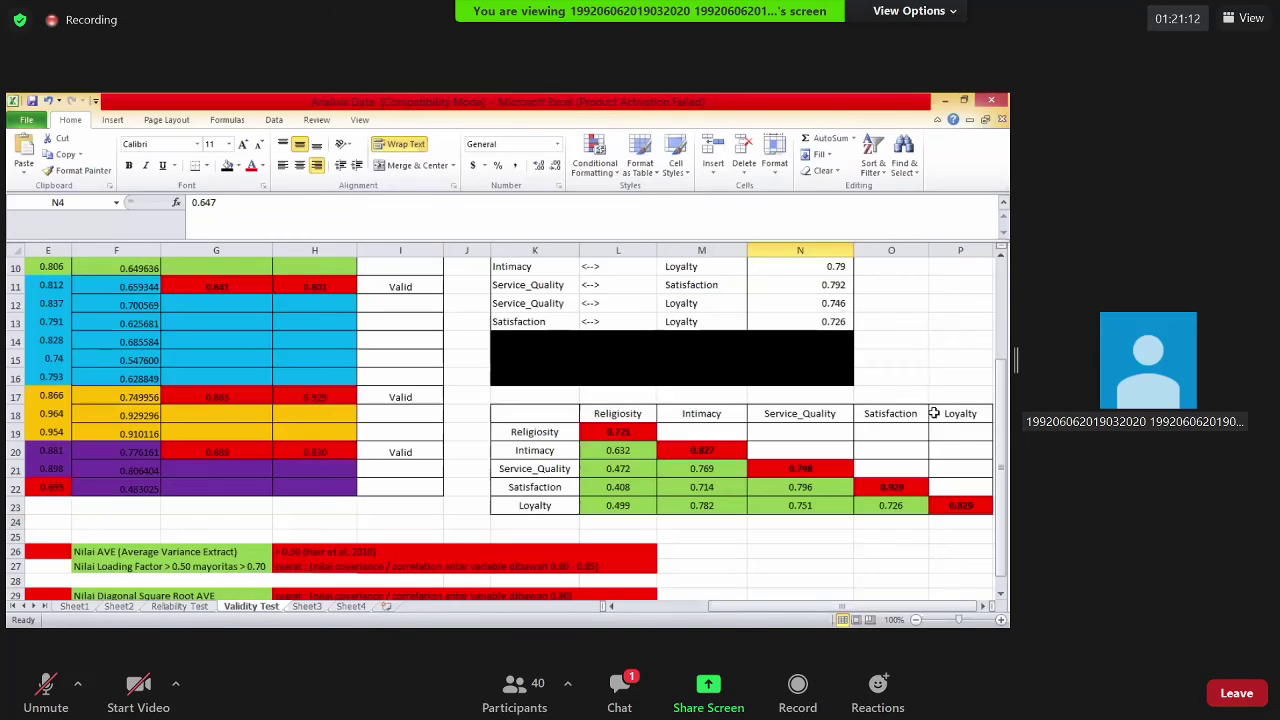
pyautogui.scroll(3, 922, 332)
pyautogui.click(922, 331)
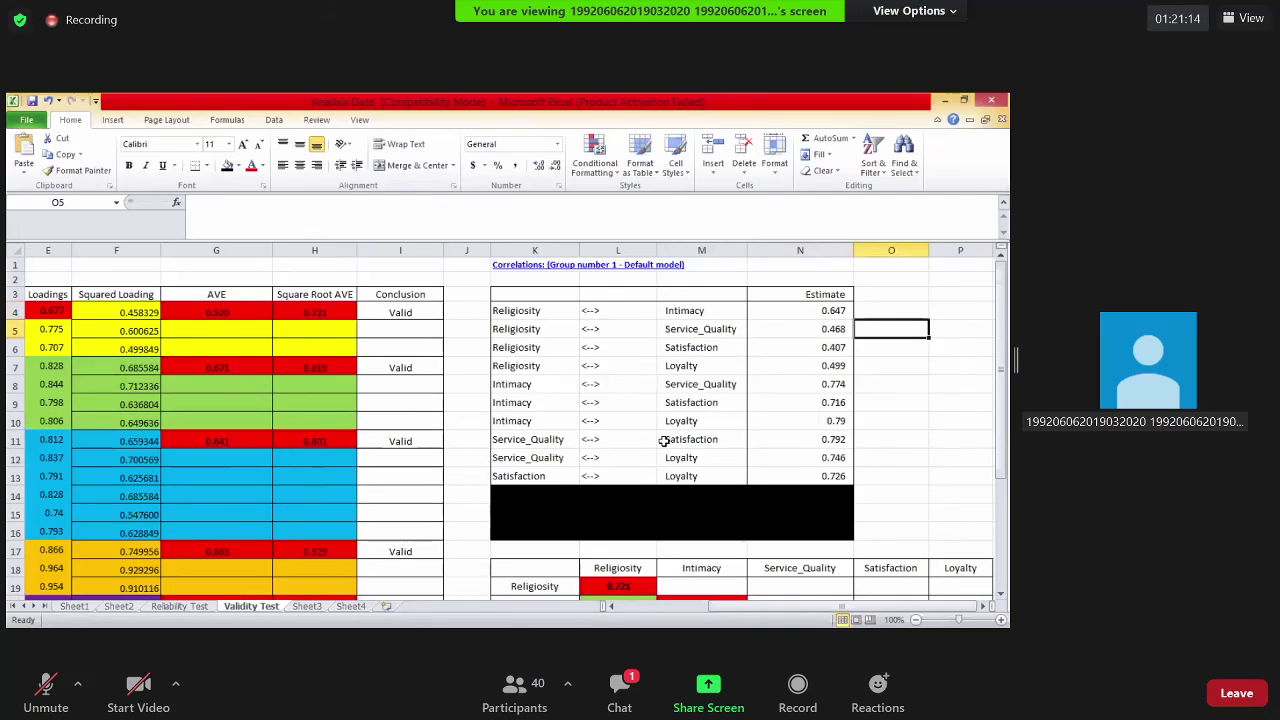
pyautogui.scroll(-3, 541, 460)
pyautogui.click(538, 433)
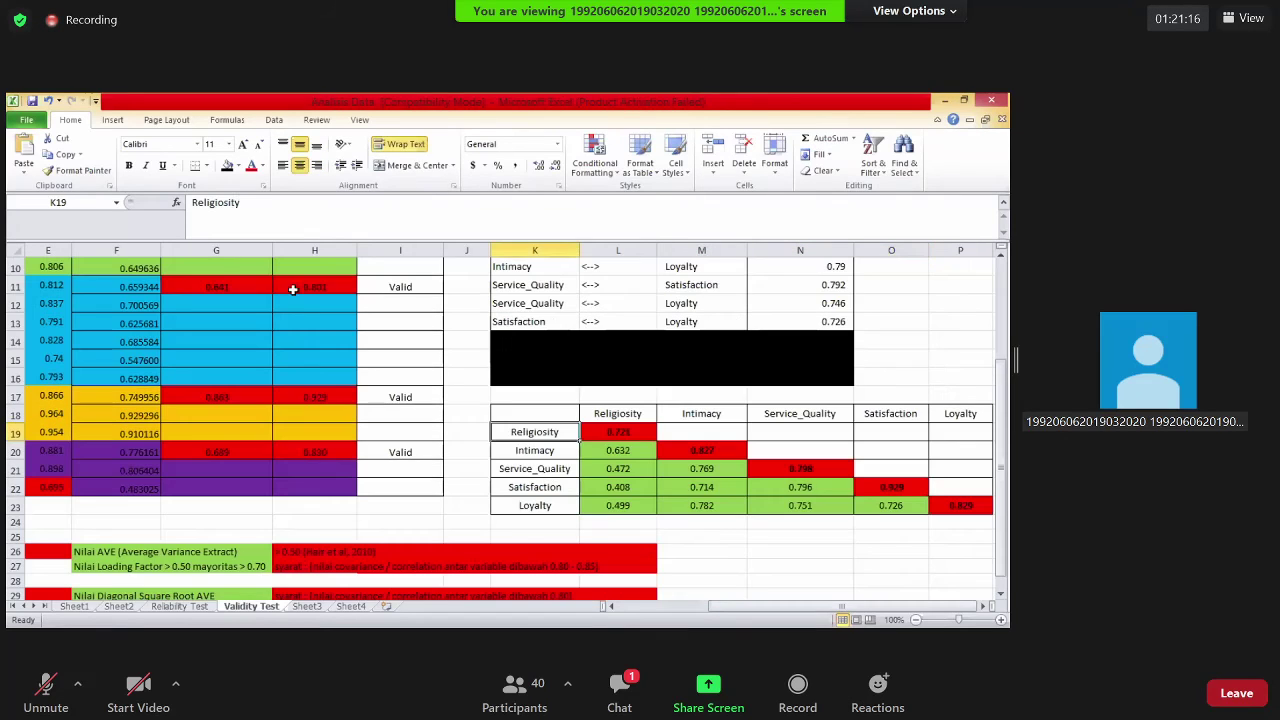
# Edit the discriminant validity row label in K21 to read Service Quality
pyautogui.press('Down')
pyautogui.press('Down')
pyautogui.click(233, 203)
pyautogui.press('BackSpace')
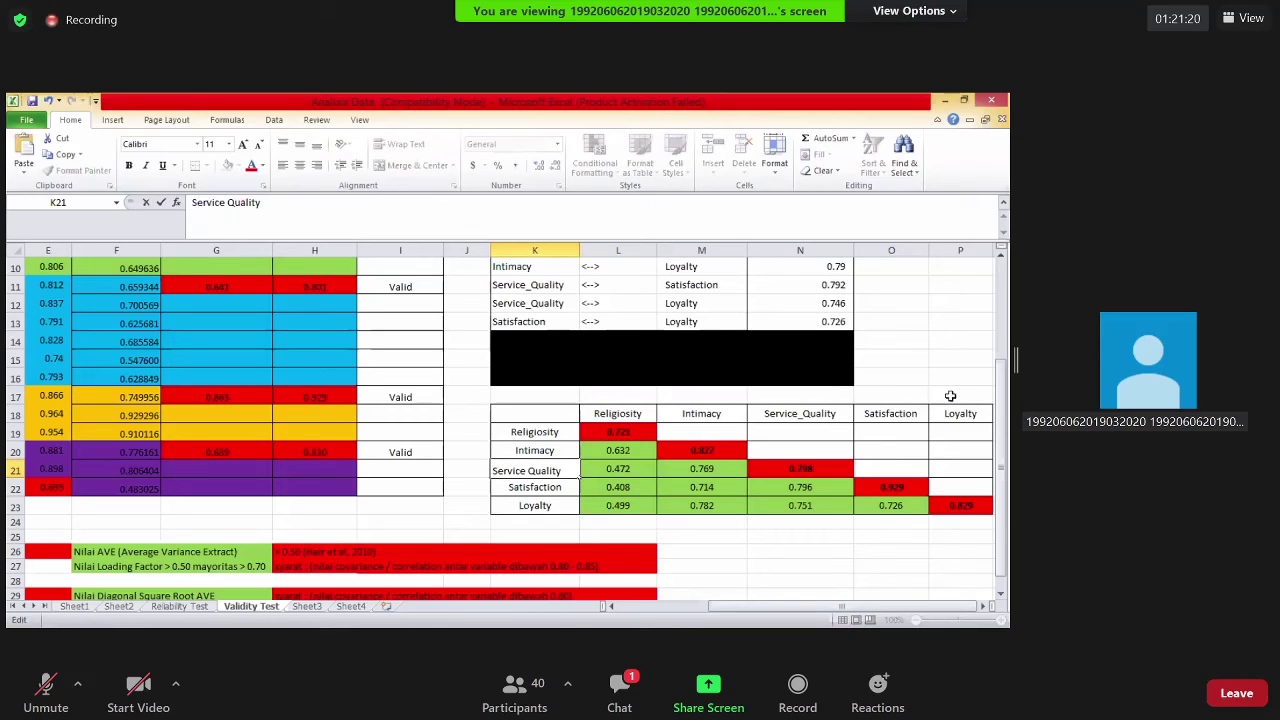
# Copy Religiosity from K4 and Intimacy from M4 into the matrix row labels in K19 and K20
pyautogui.scroll(3, 543, 303)
pyautogui.click(534, 311)
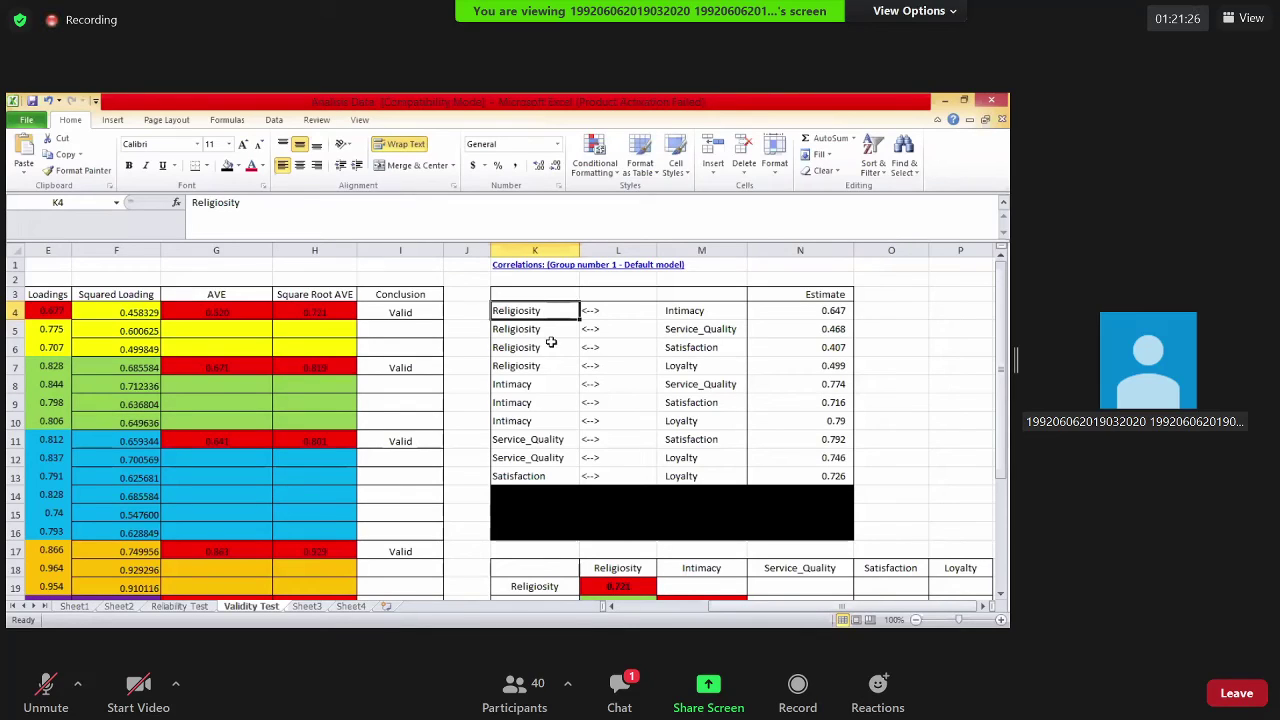
pyautogui.hotkey('ctrl', 'c')
pyautogui.click(679, 310)
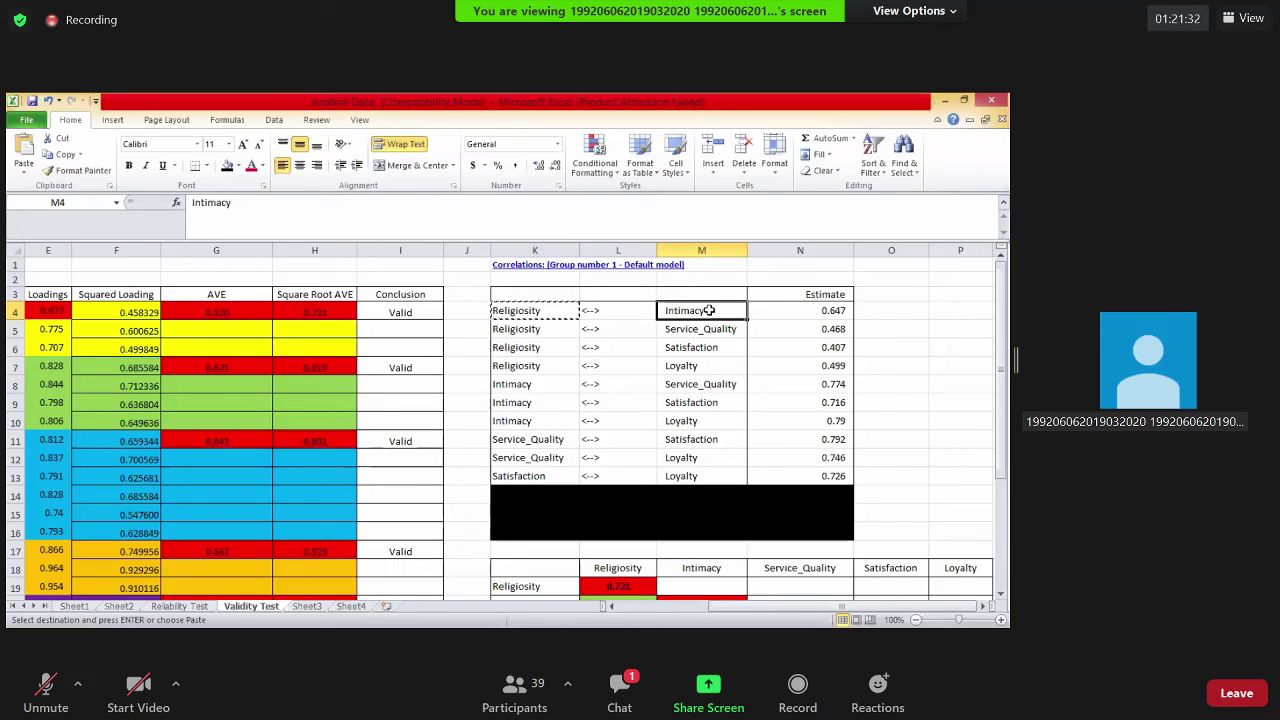
pyautogui.scroll(-4, 535, 399)
pyautogui.click(535, 397)
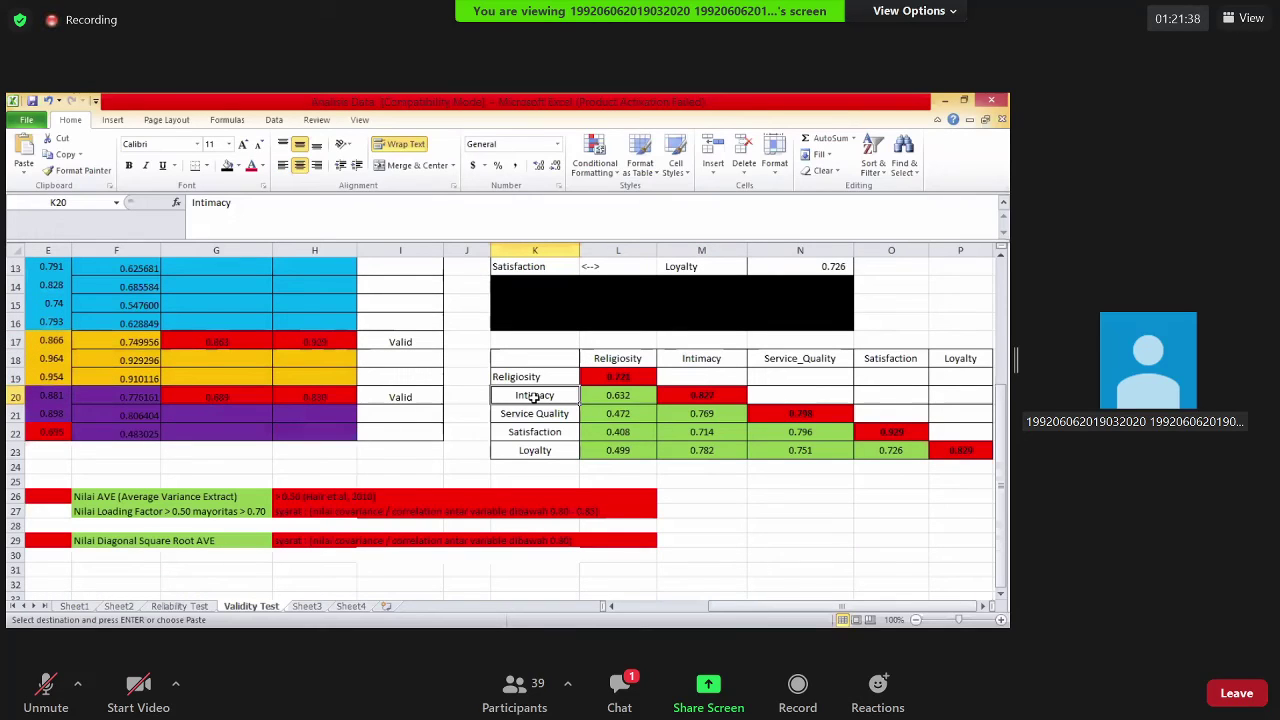
# Copy Service_Quality, Satisfaction and Loyalty from M5:M7 into the matrix row labels in K21, K22 and K23
pyautogui.scroll(-1, 534, 356)
pyautogui.click(535, 358)
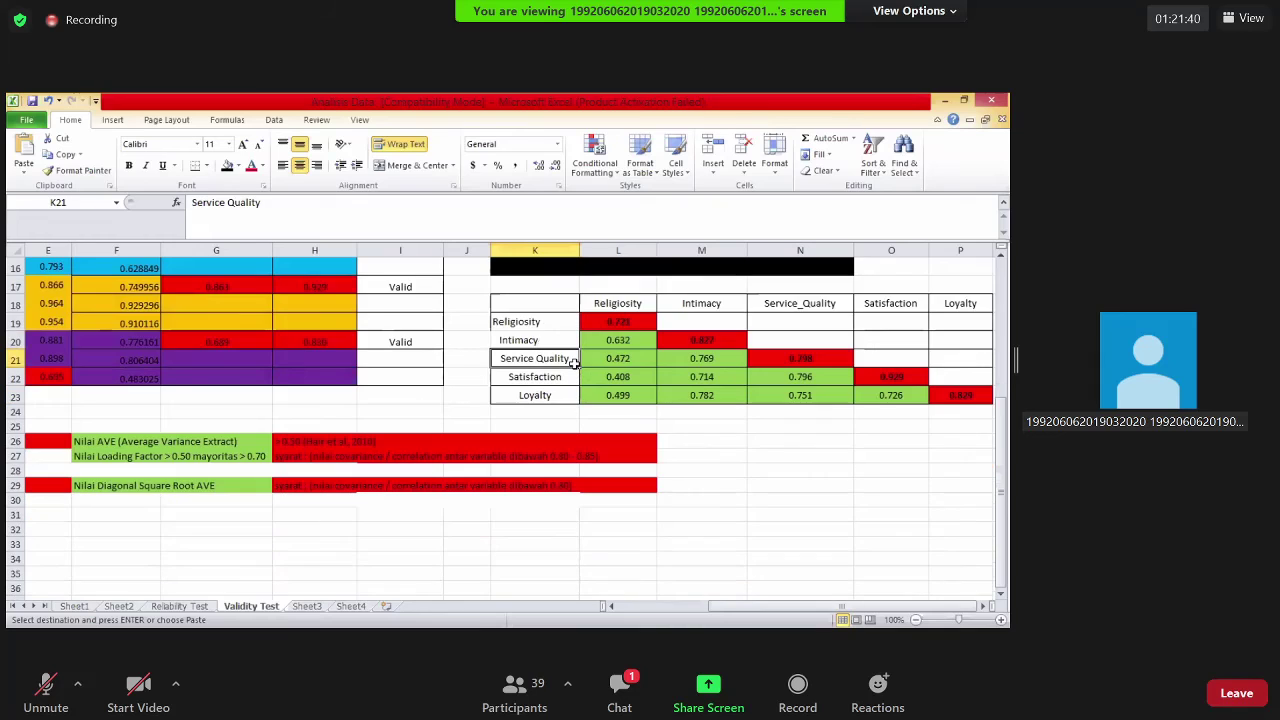
pyautogui.scroll(5, 705, 345)
pyautogui.click(701, 347)
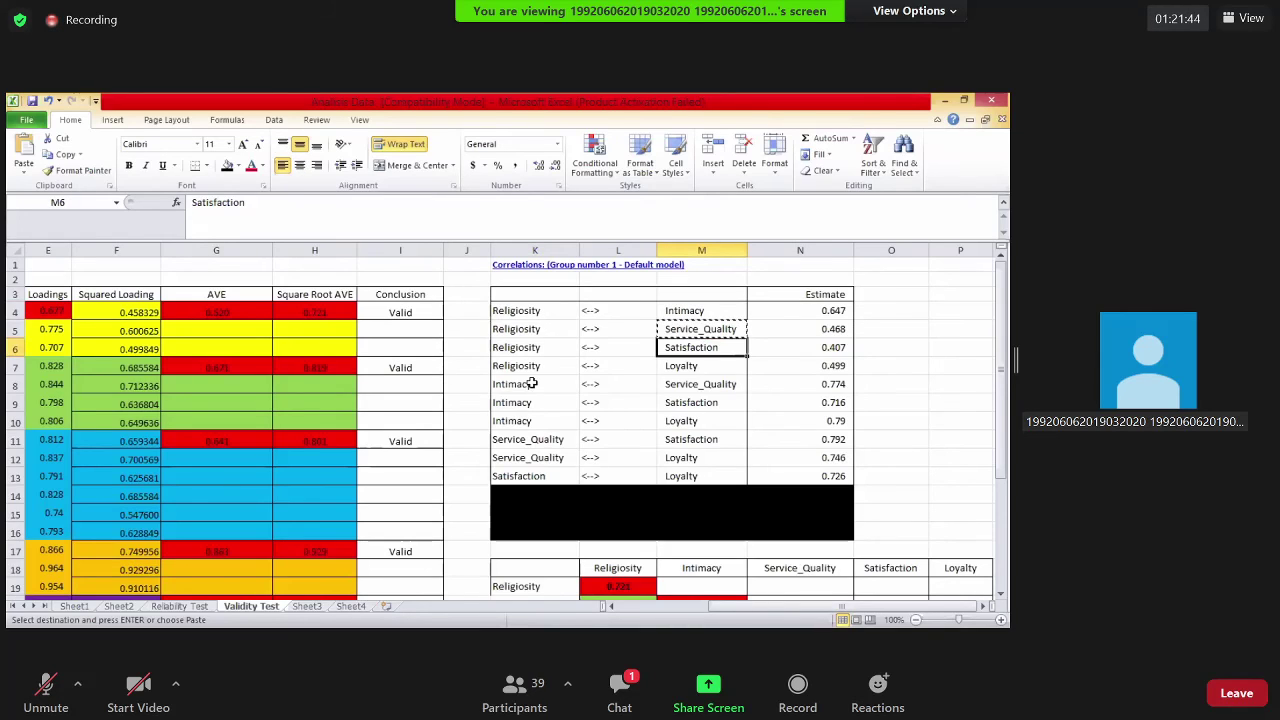
pyautogui.scroll(-5, 532, 384)
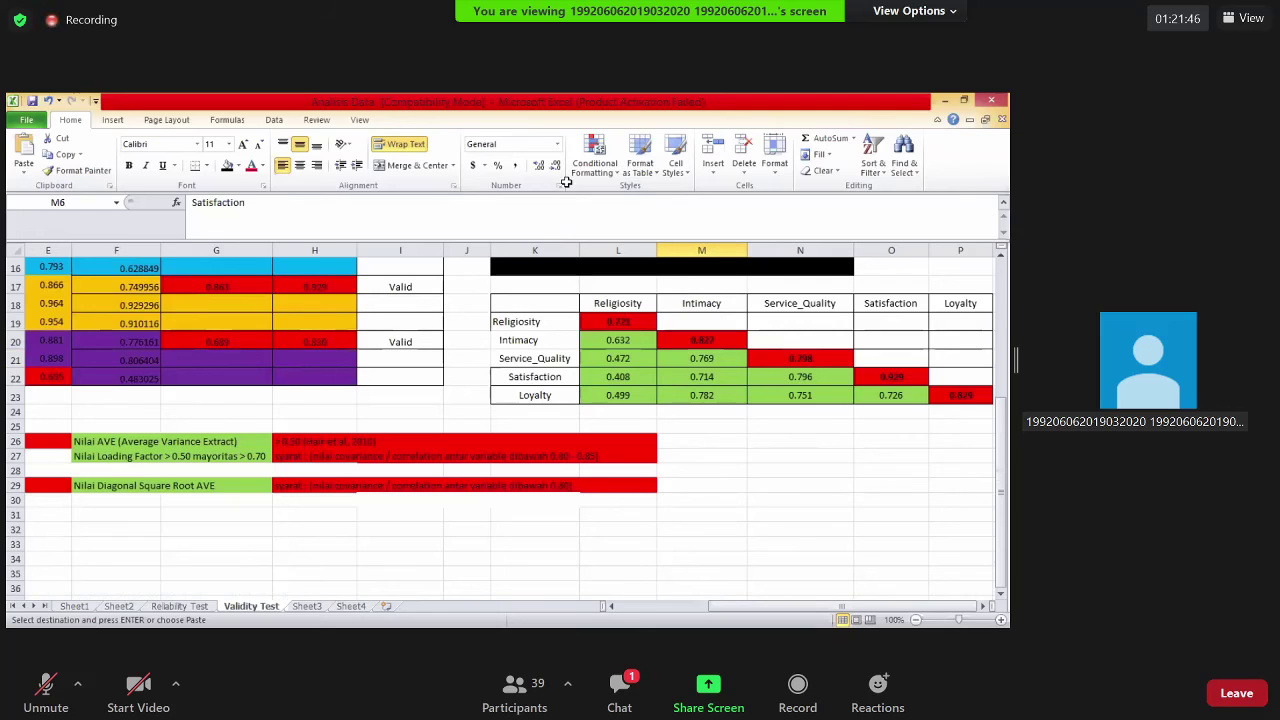
pyautogui.hotkey('ctrl', 'c')
pyautogui.press('Down')
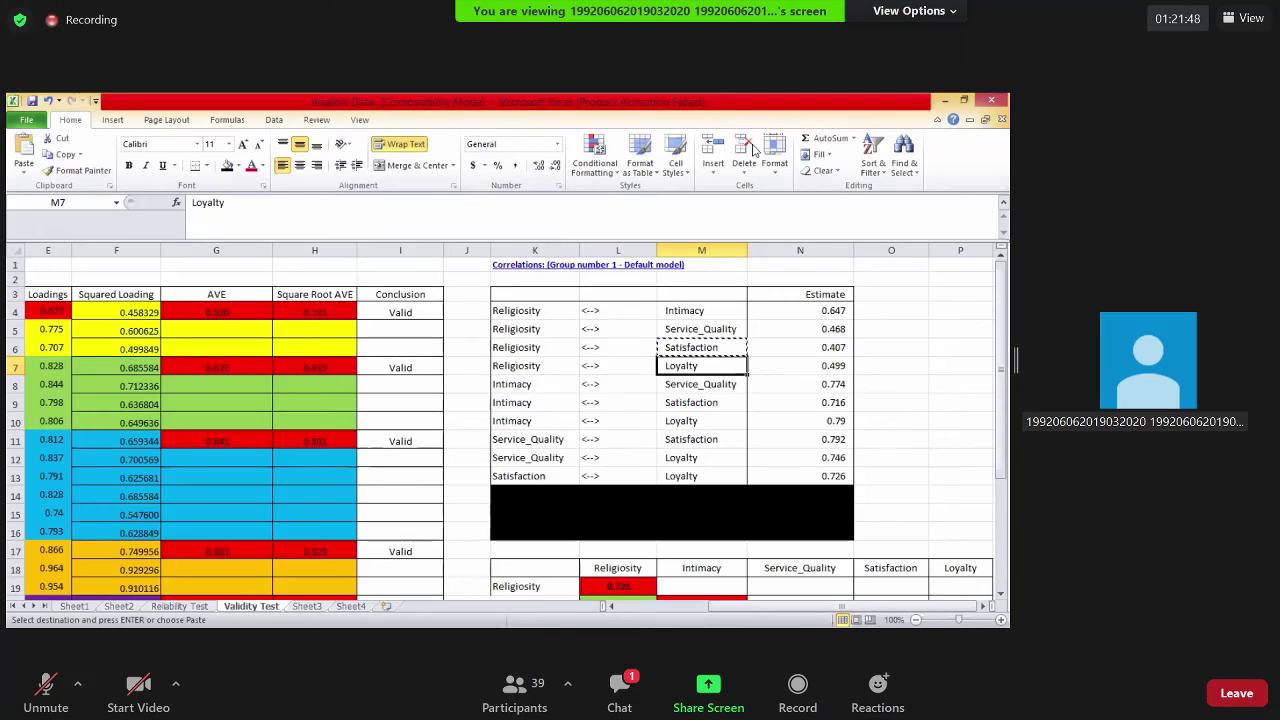
pyautogui.scroll(-5, 555, 388)
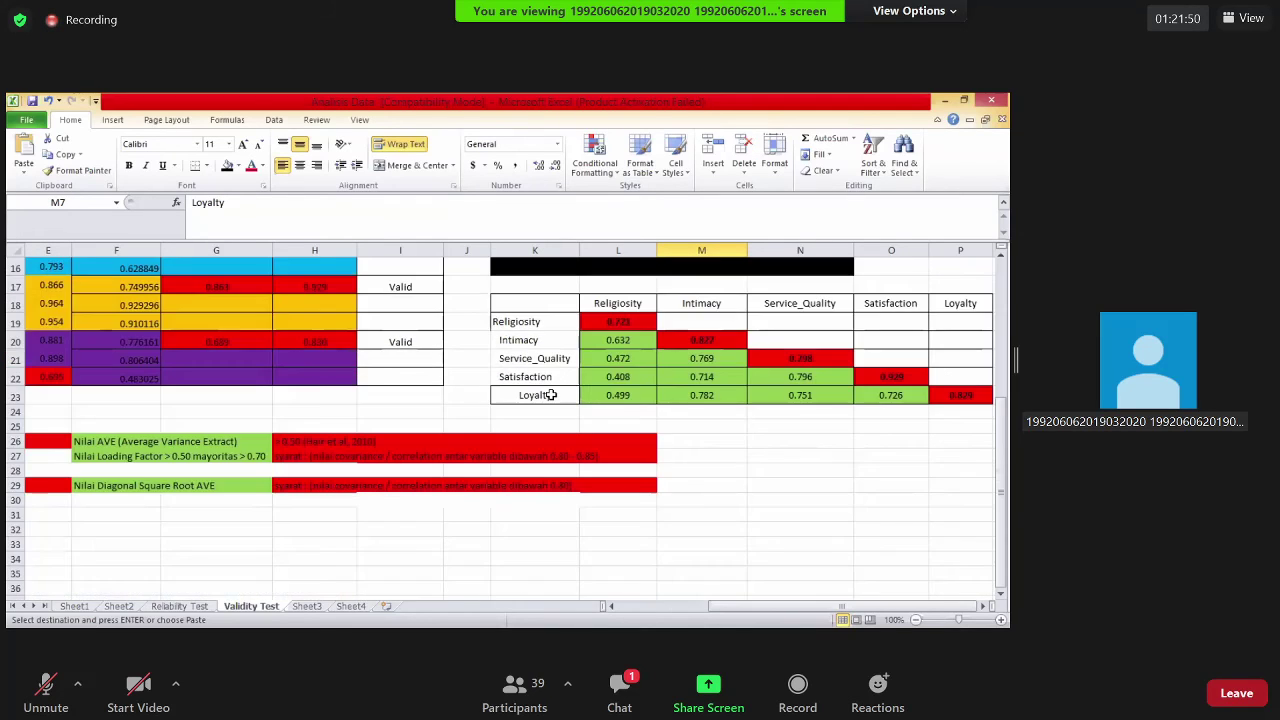
pyautogui.click(545, 394)
pyautogui.scroll(5, 716, 384)
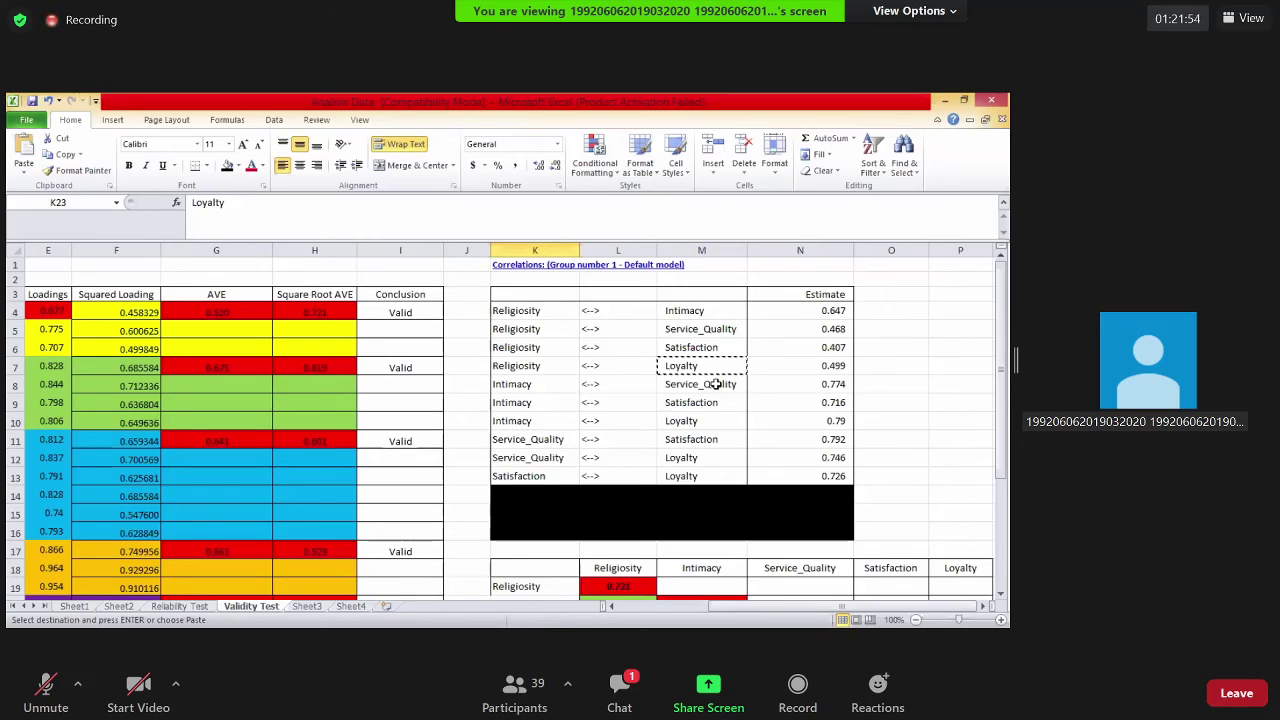
# Center the row labels in K19:K23 and apply All Borders to them
pyautogui.scroll(-3, 538, 460)
pyautogui.click(702, 566)
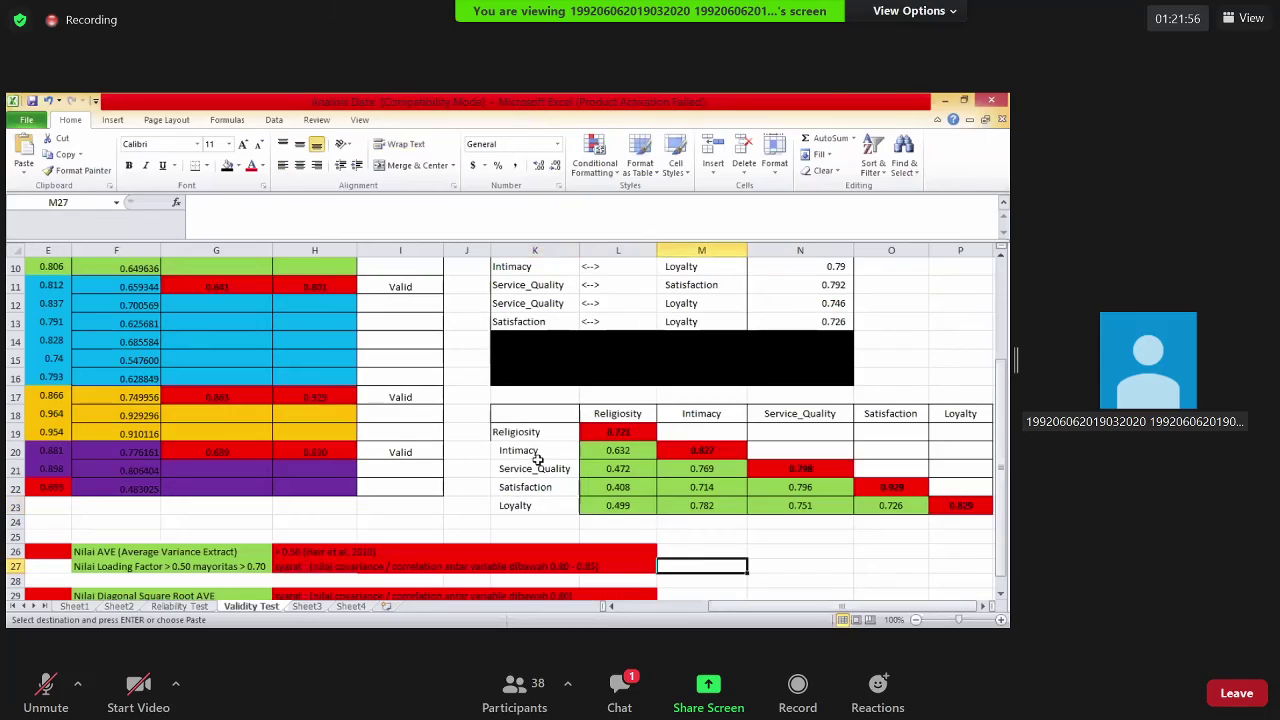
pyautogui.click(300, 167)
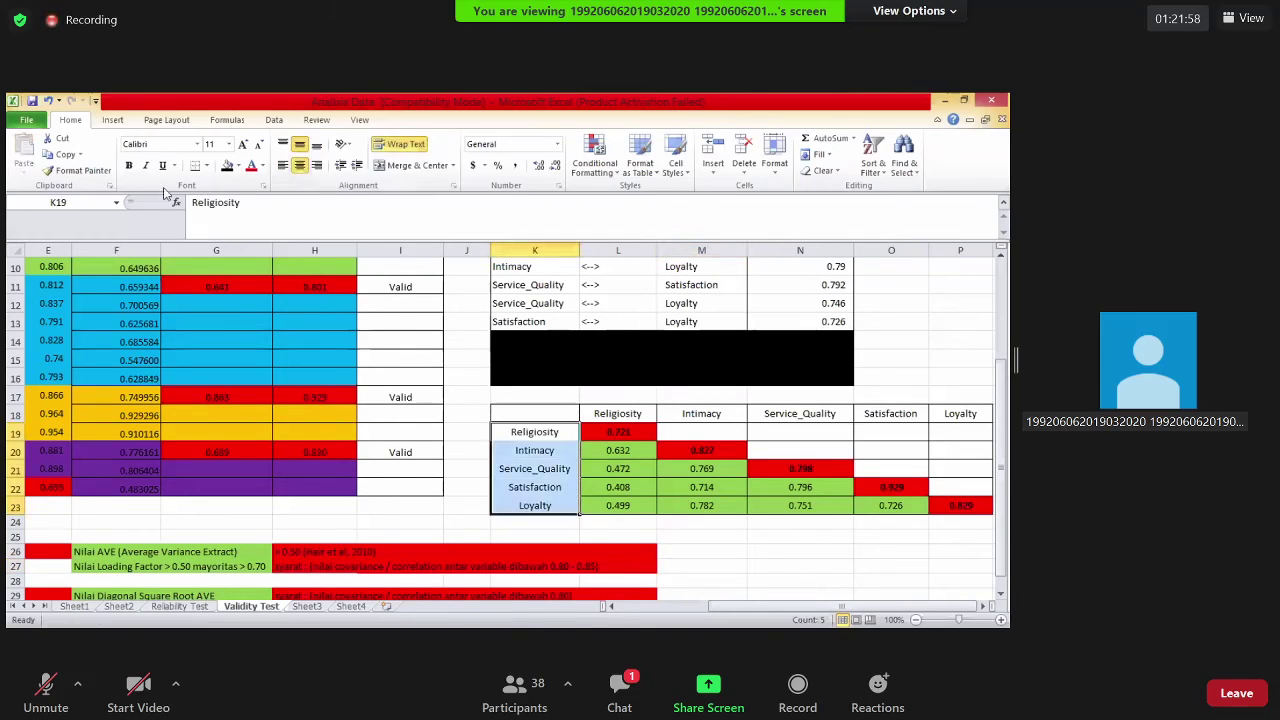
pyautogui.click(205, 166)
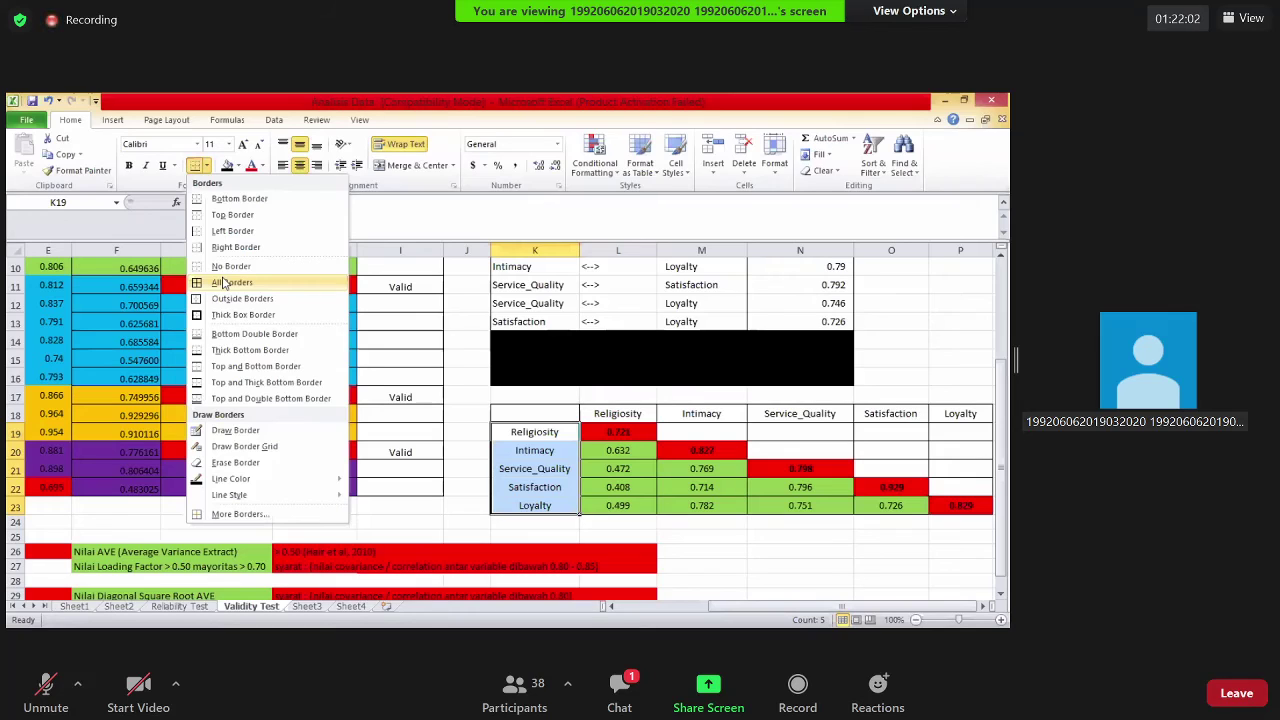
pyautogui.click(224, 283)
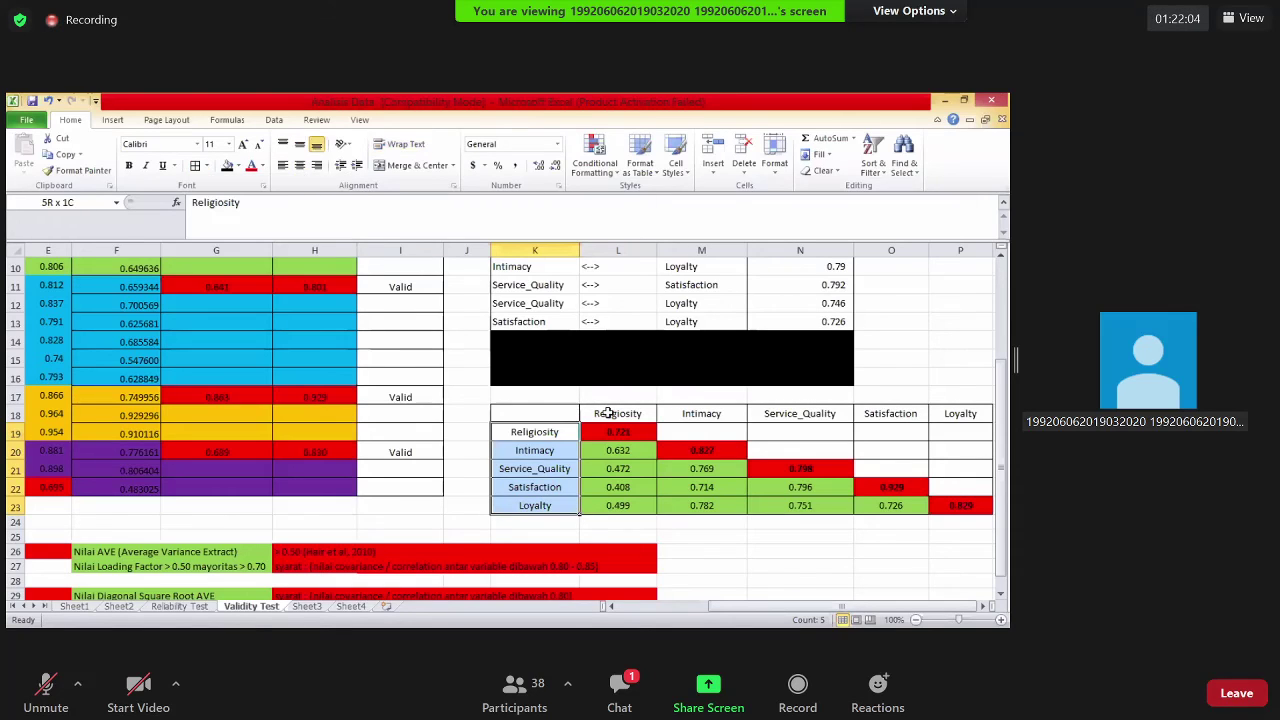
# Match the matrix column headers in L18:P18 with the corresponding row labels in K19:K23
pyautogui.moveTo(618, 414); pyautogui.dragTo(963, 414)
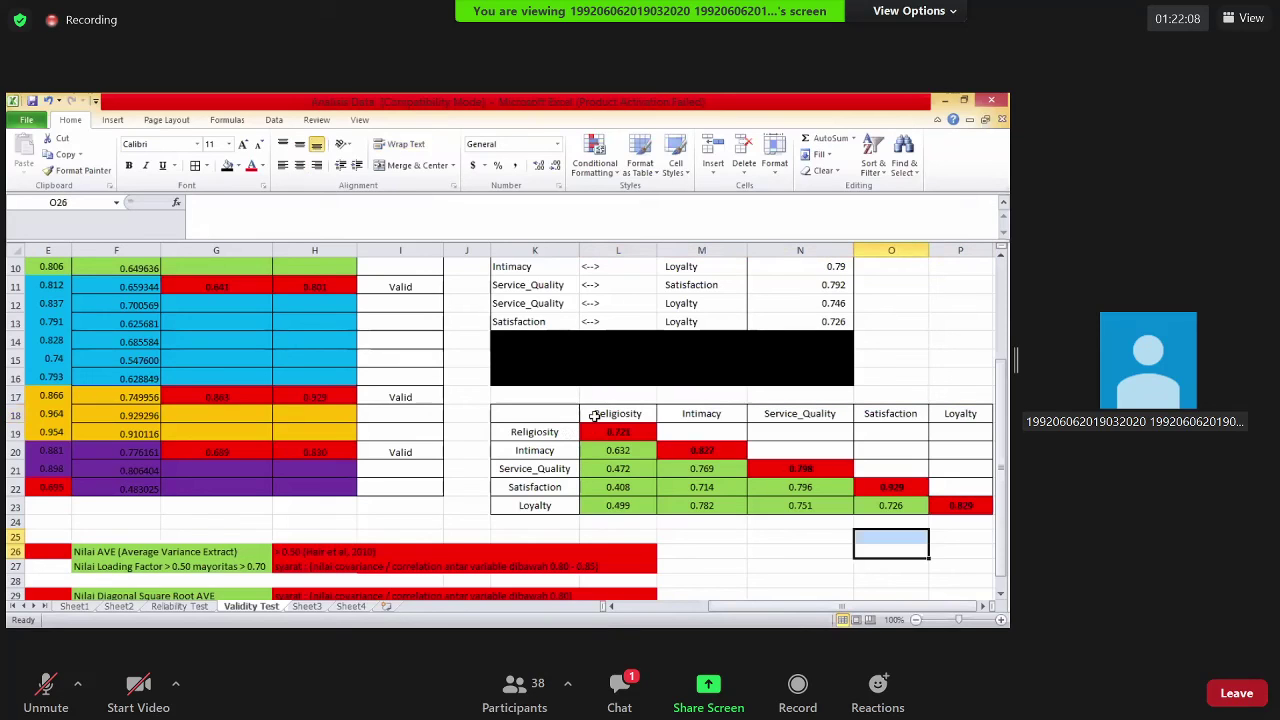
pyautogui.moveTo(598, 415); pyautogui.dragTo(568, 429)
pyautogui.click(705, 413)
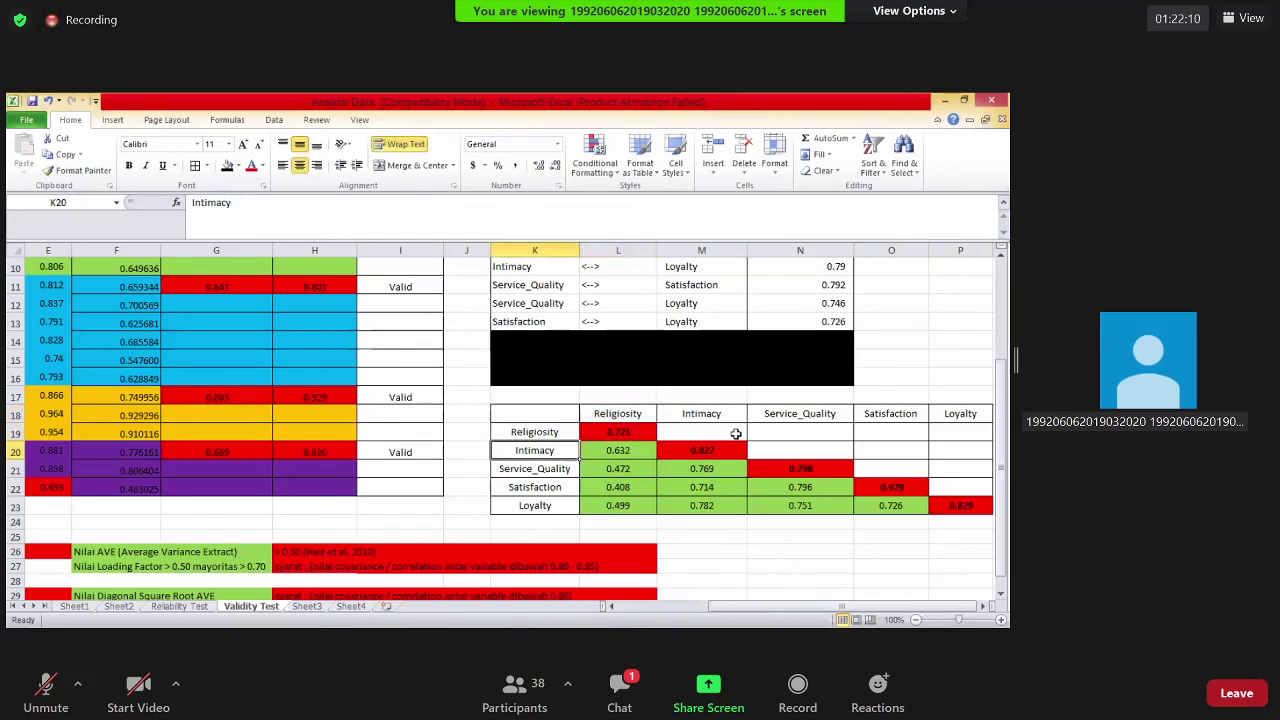
pyautogui.press('Right')
pyautogui.click(881, 418)
pyautogui.click(506, 491)
pyautogui.click(950, 416)
pyautogui.click(540, 506)
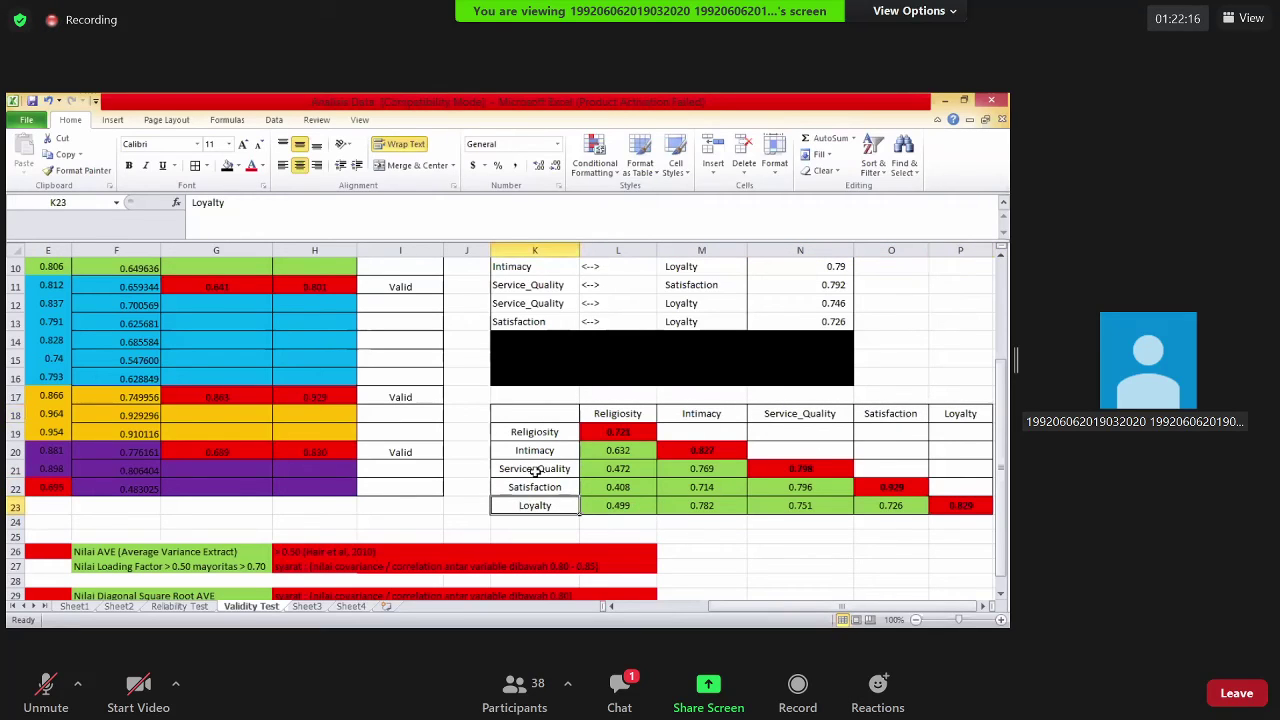
pyautogui.moveTo(536, 432); pyautogui.dragTo(536, 506)
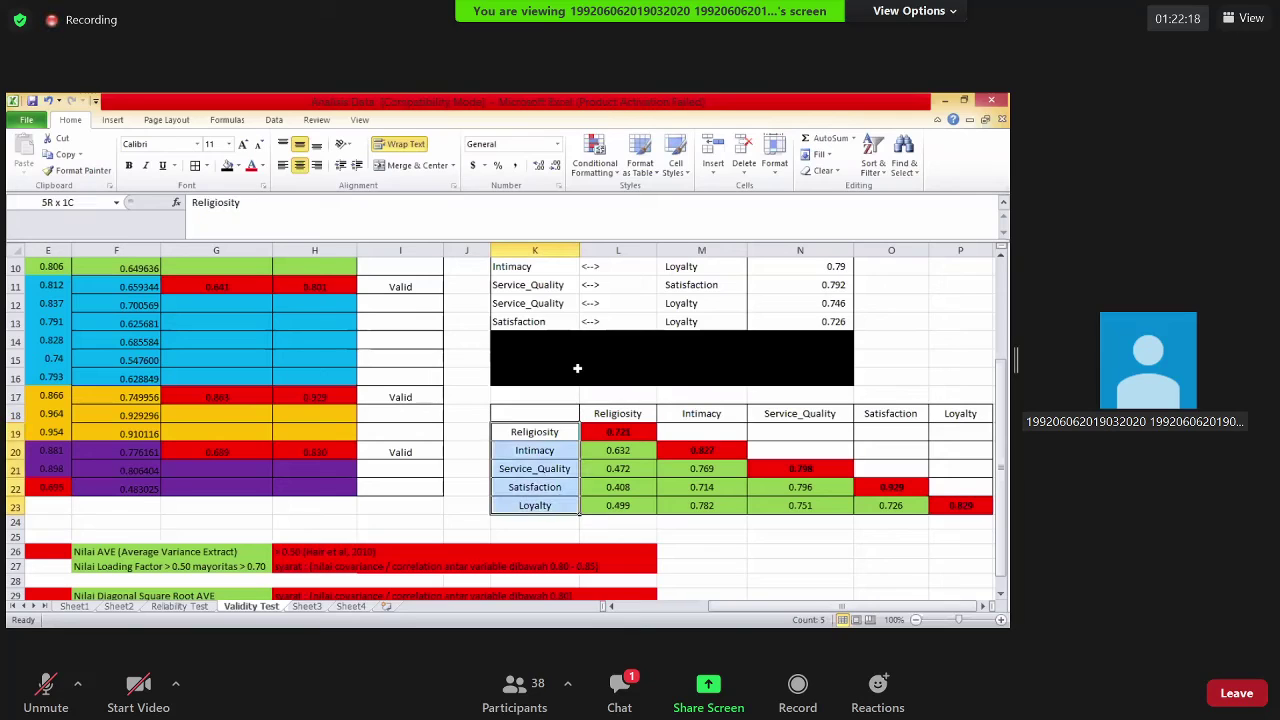
# Review the variable pairs and their estimates in rows 4 to 7 of the Correlations table
pyautogui.scroll(3, 730, 413)
pyautogui.click(700, 402)
pyautogui.click(514, 312)
pyautogui.moveTo(642, 311)
pyautogui.mouseDown()
pyautogui.moveTo(783, 477)
pyautogui.moveTo(783, 349)
pyautogui.moveTo(777, 480)
pyautogui.moveTo(836, 378)
pyautogui.mouseUp()
pyautogui.click(888, 383)
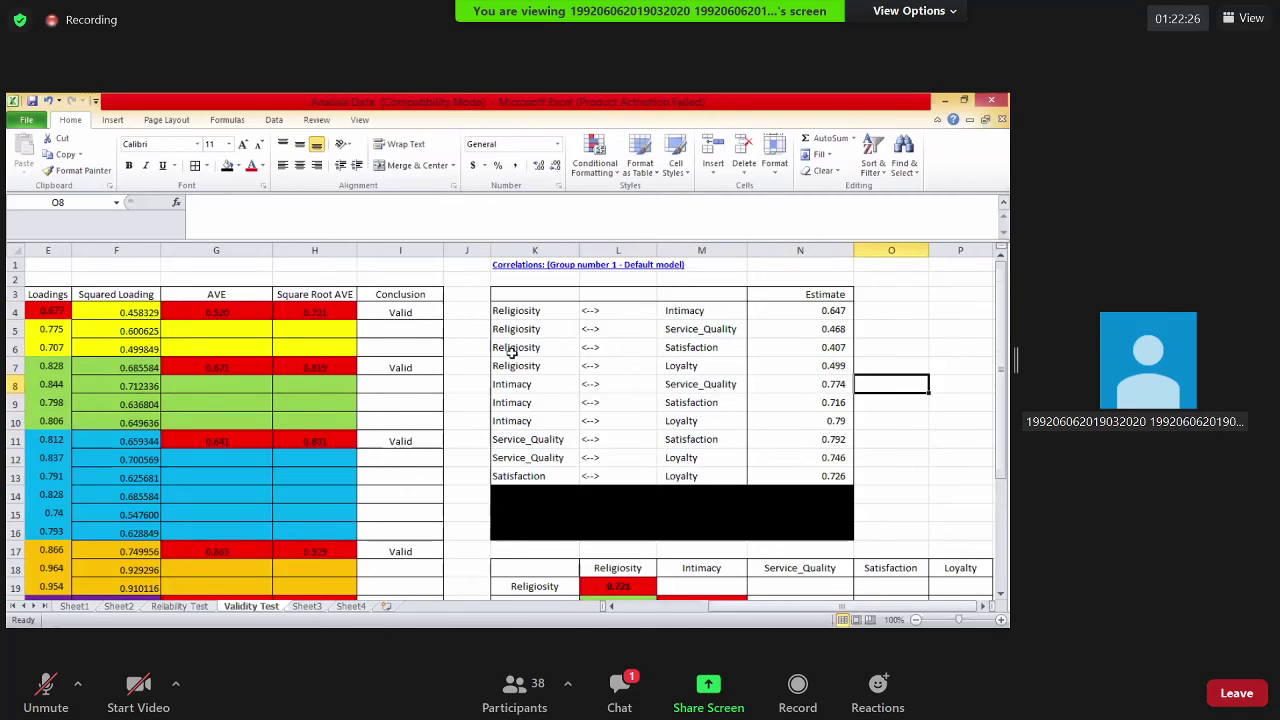
# Trace Religiosity's pairings with Intimacy, Service_Quality, Satisfaction and Loyalty in K4:M7
pyautogui.click(541, 312)
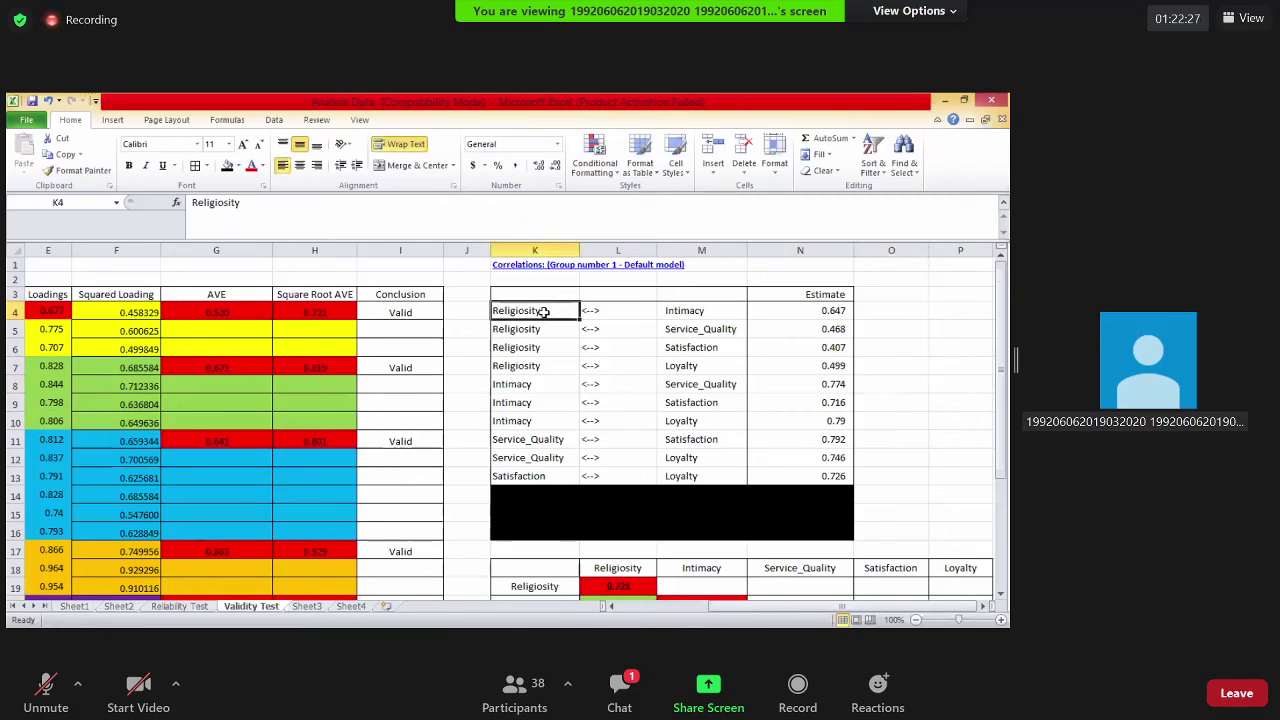
pyautogui.click(690, 312)
pyautogui.click(706, 331)
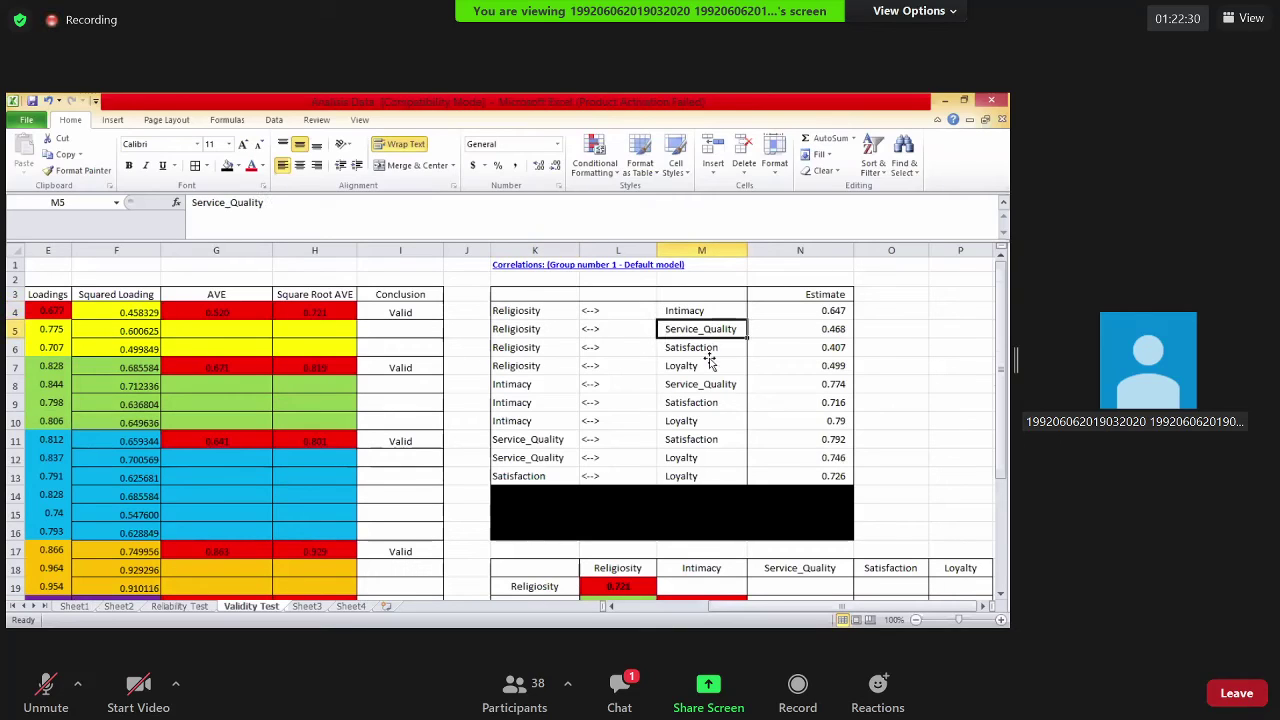
pyautogui.click(707, 365)
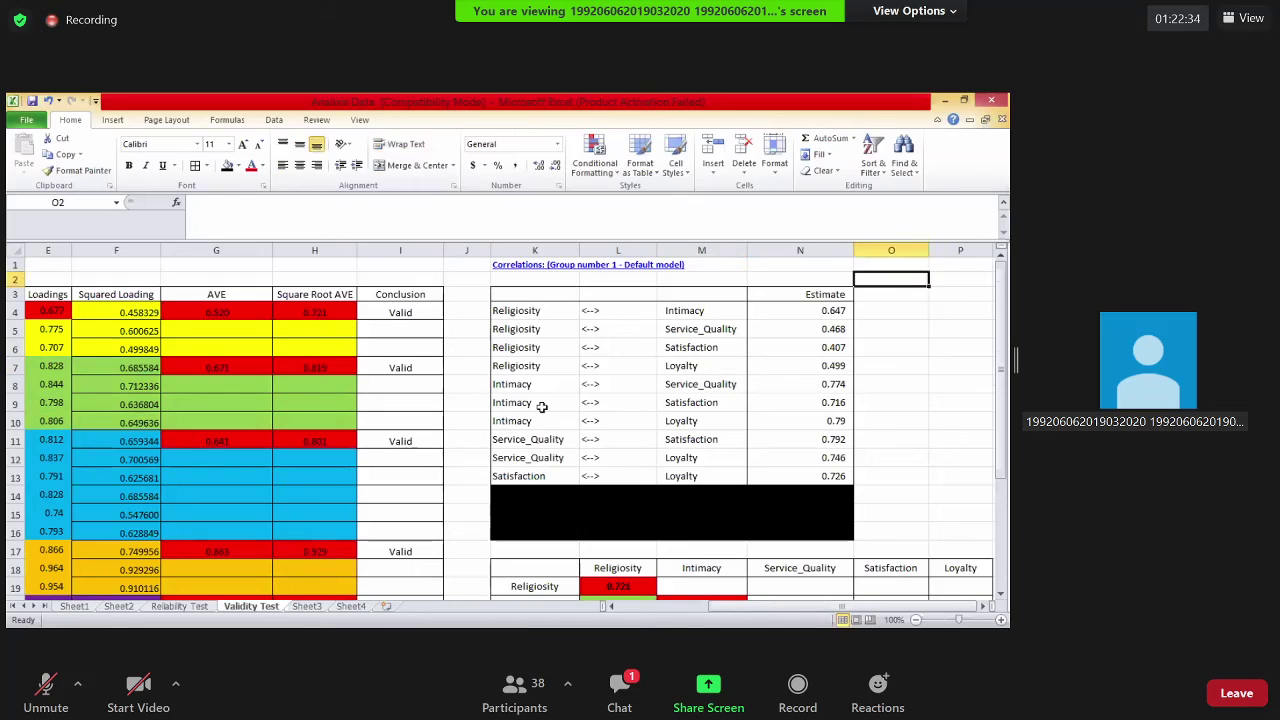
pyautogui.click(530, 311)
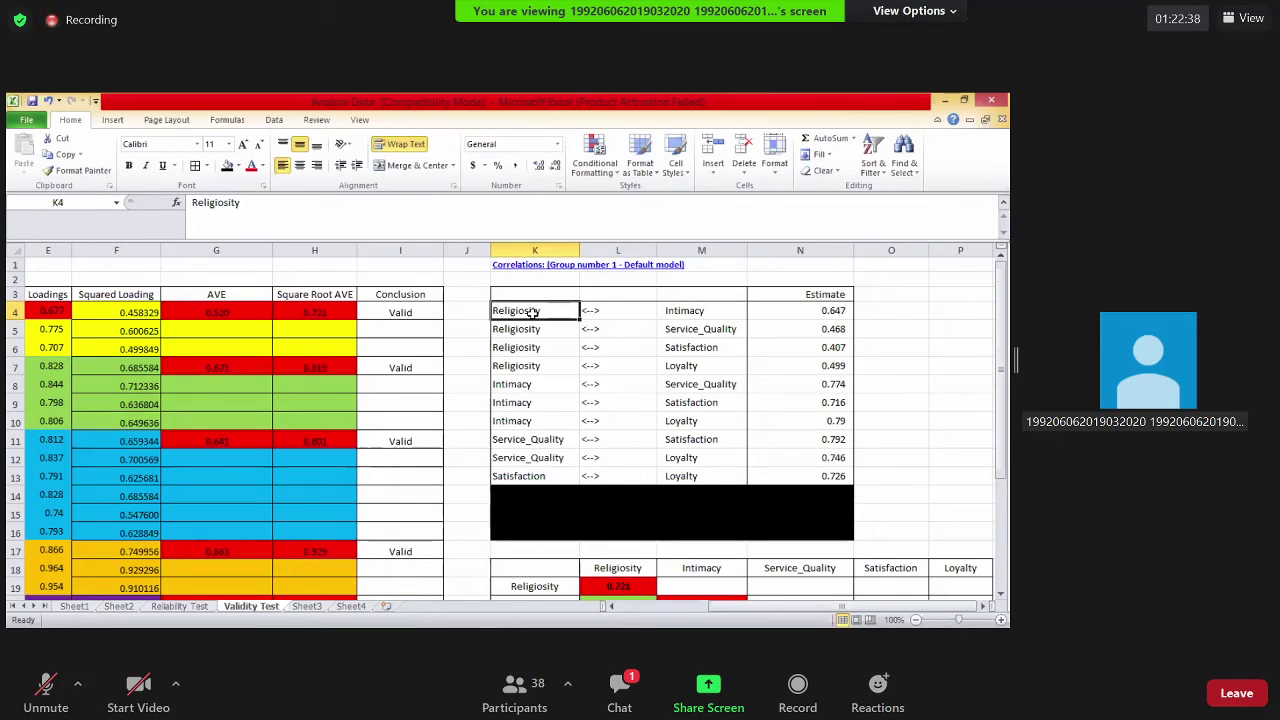
pyautogui.click(692, 331)
pyautogui.click(529, 313)
pyautogui.click(676, 349)
pyautogui.click(519, 312)
pyautogui.moveTo(535, 309); pyautogui.dragTo(690, 366)
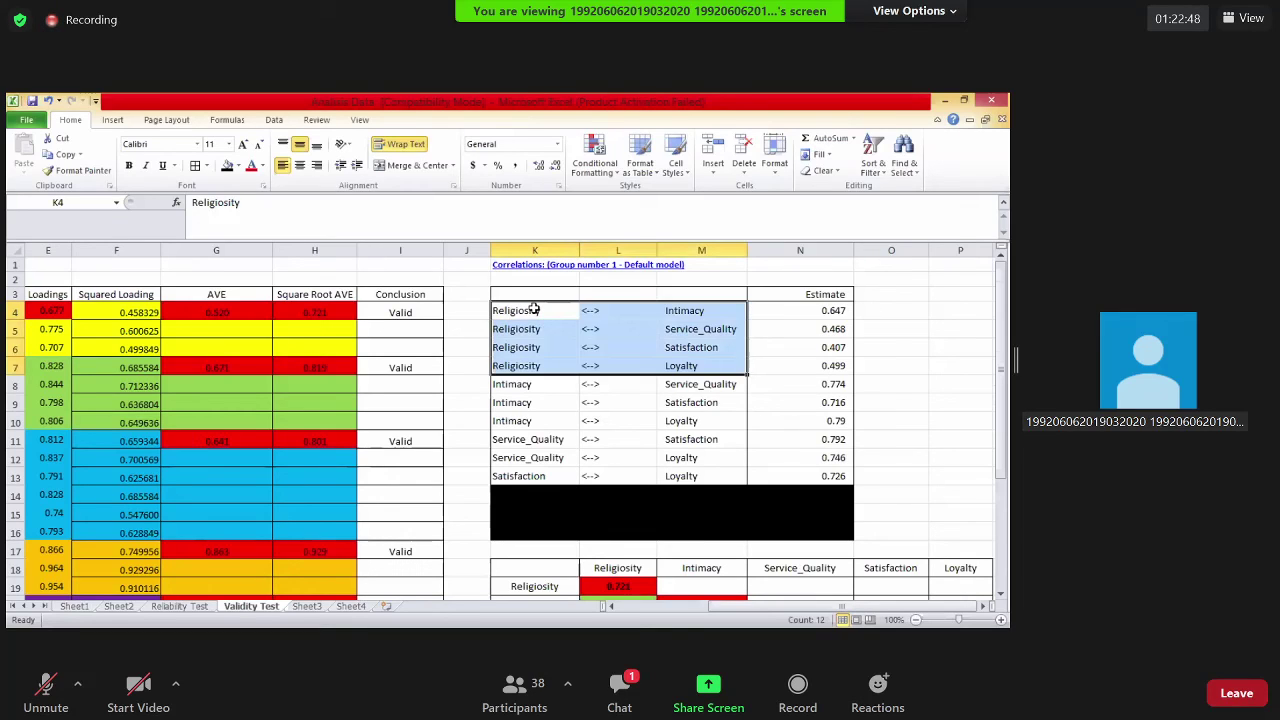
# Examine the Service_Quality and Satisfaction pairings through row 13, and recheck the variables paired with Religiosity in M4:M7
pyautogui.click(535, 311)
pyautogui.click(529, 439)
pyautogui.click(533, 473)
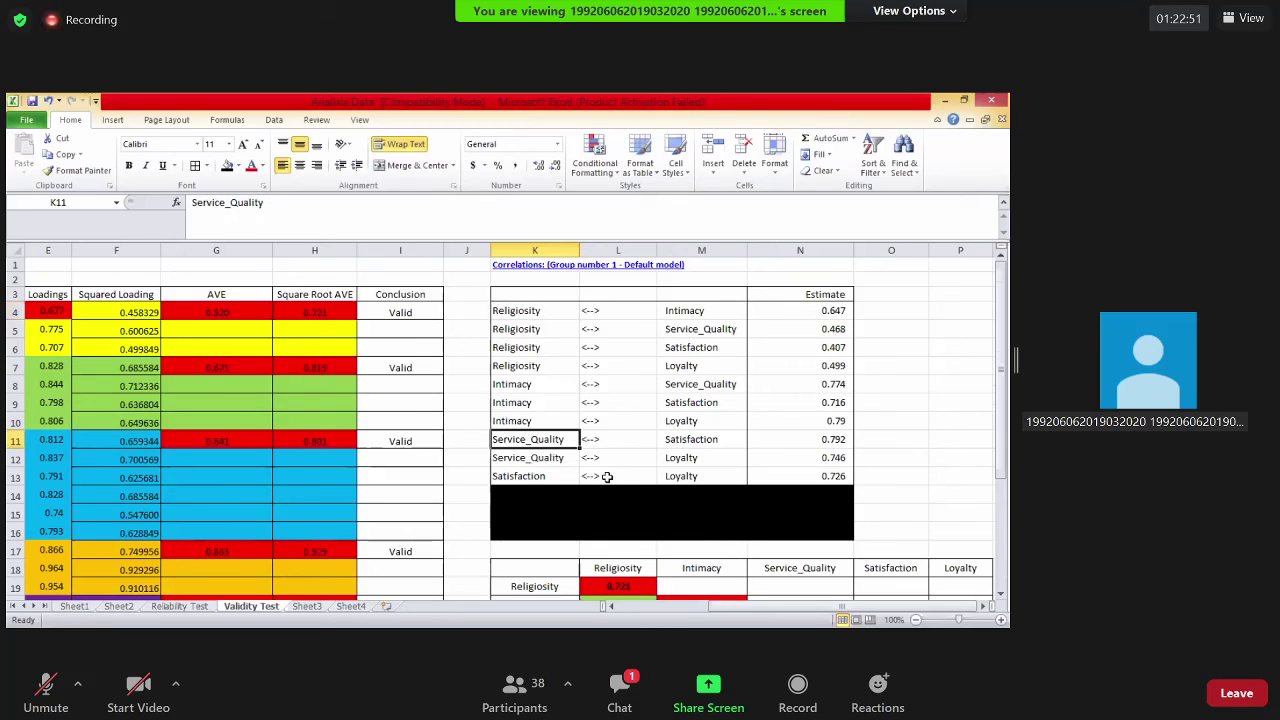
pyautogui.click(698, 478)
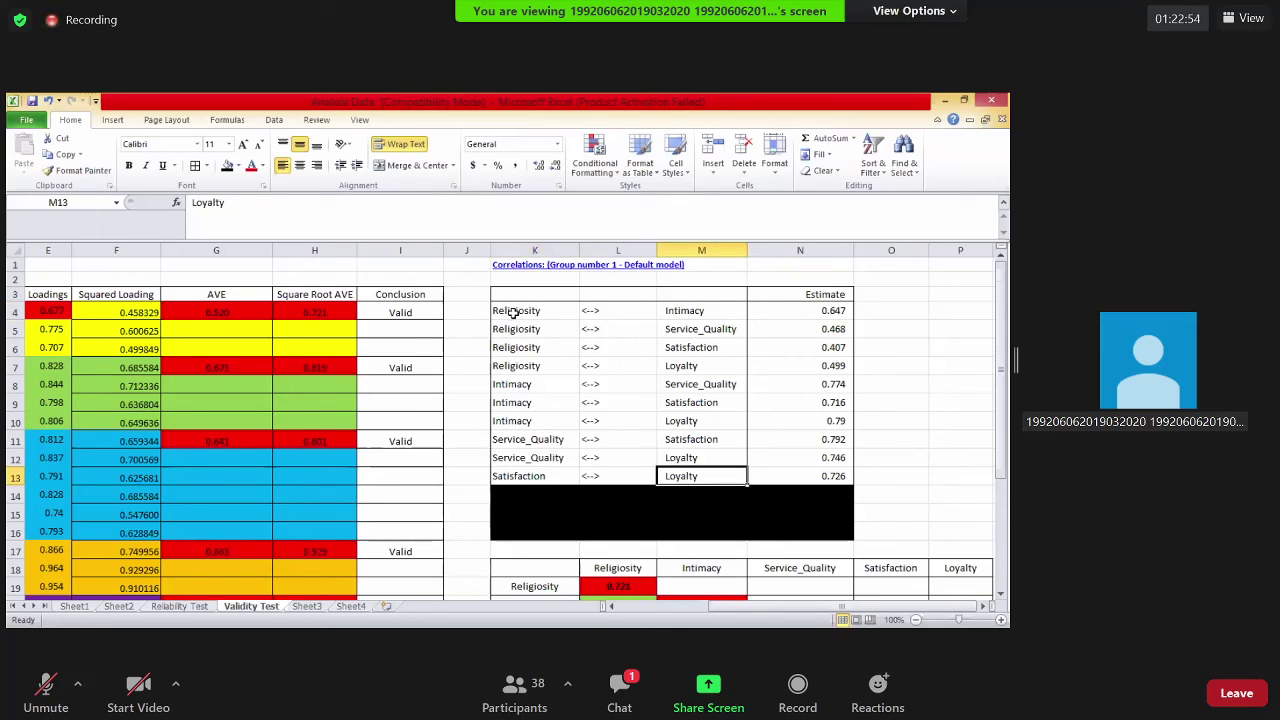
pyautogui.click(683, 309)
pyautogui.press('Down')
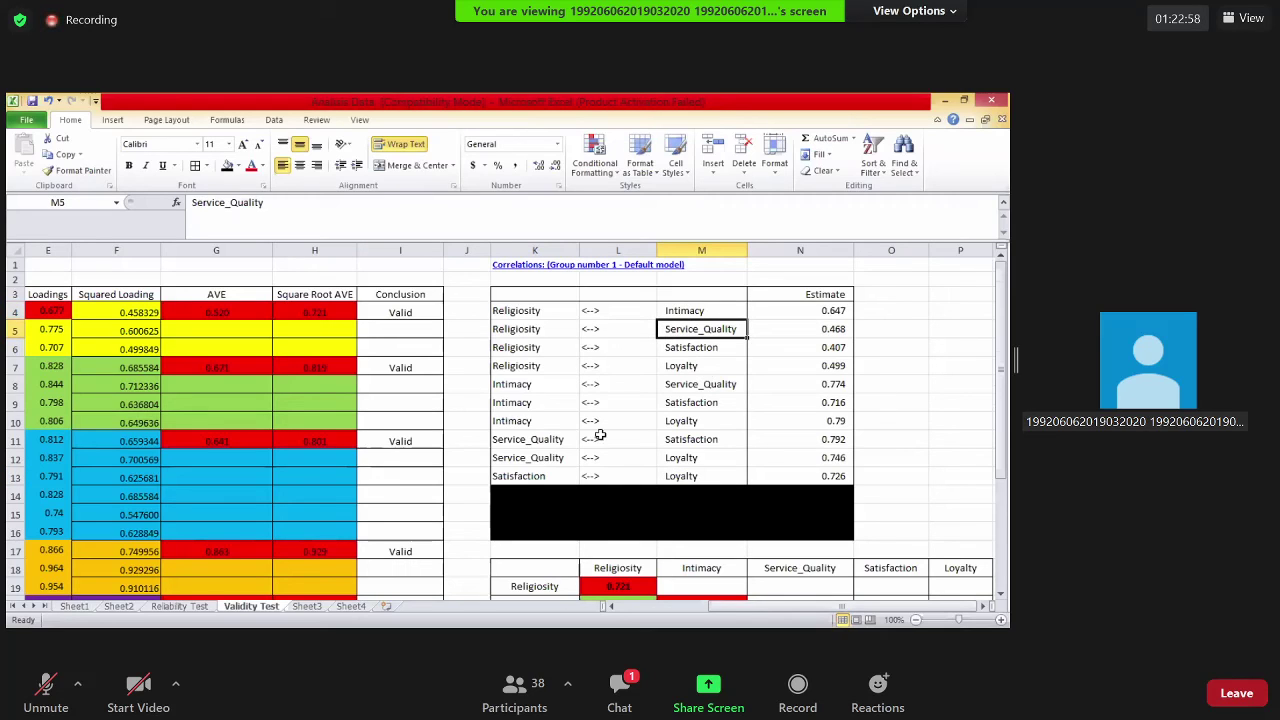
pyautogui.press('Down')
pyautogui.press('Down')
# Examine how the variable pairs are arranged in the discriminant validity matrix in K18:P23
pyautogui.scroll(-3, 532, 503)
pyautogui.click(799, 537)
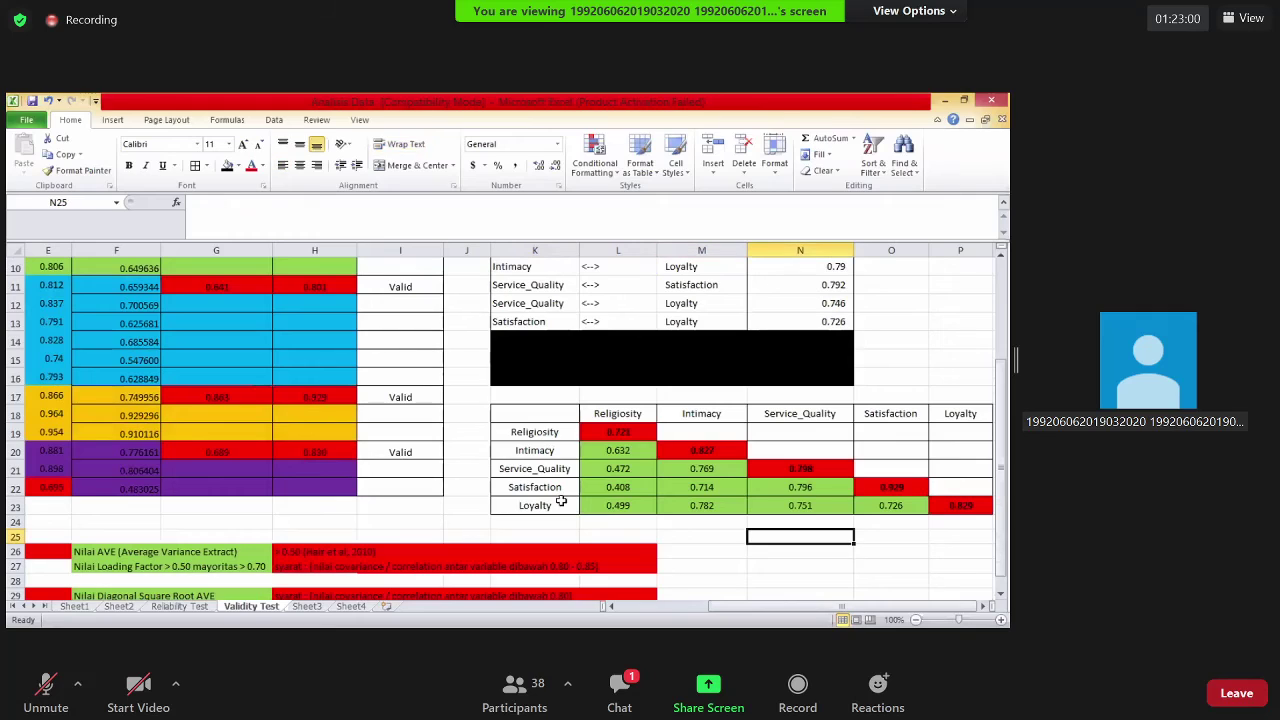
pyautogui.click(561, 519)
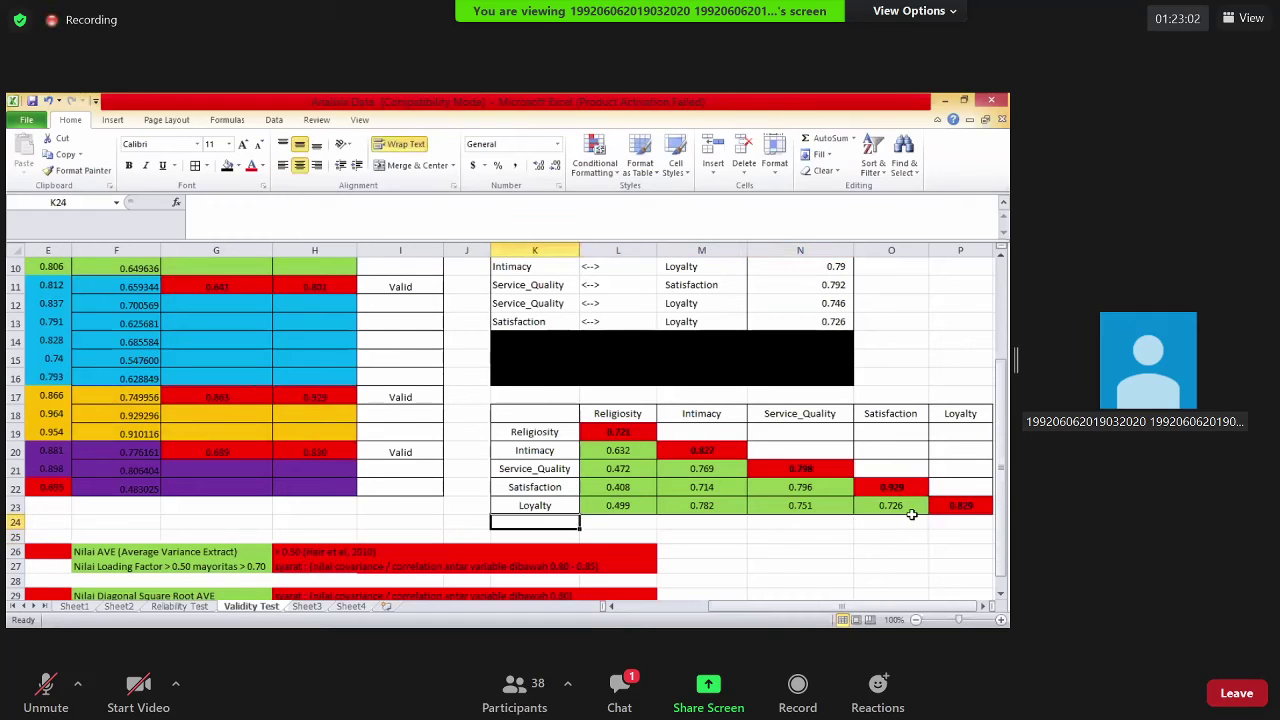
pyautogui.click(726, 531)
pyautogui.scroll(2, 650, 528)
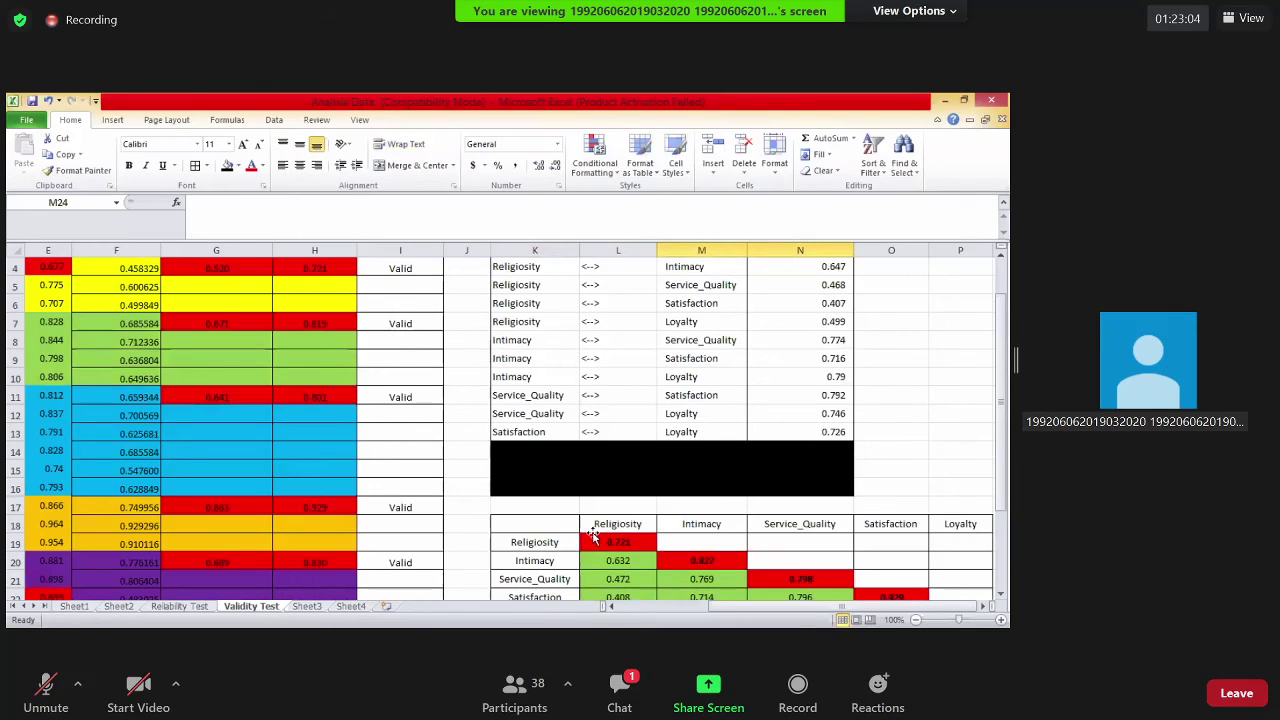
# Compare Religiosity's diagonal cell L19 in the matrix with its Square Root AVE in H4 of the convergent validity table
pyautogui.click(541, 541)
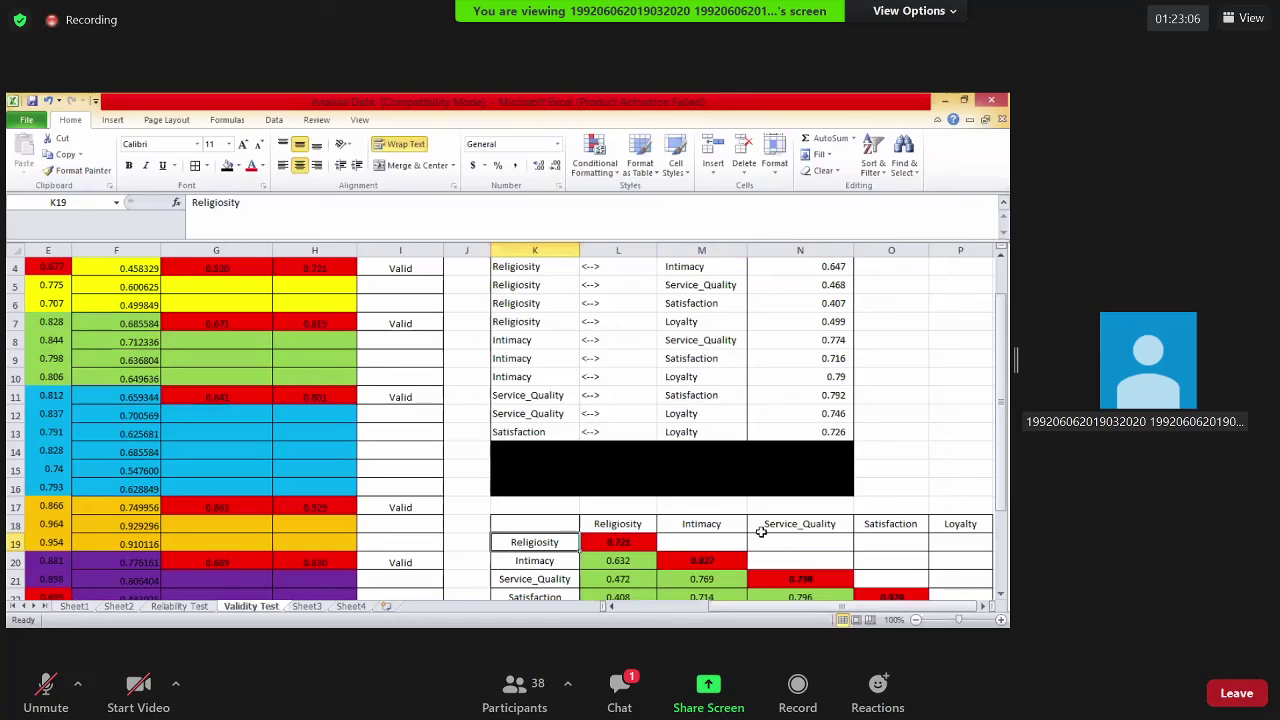
pyautogui.press('Right')
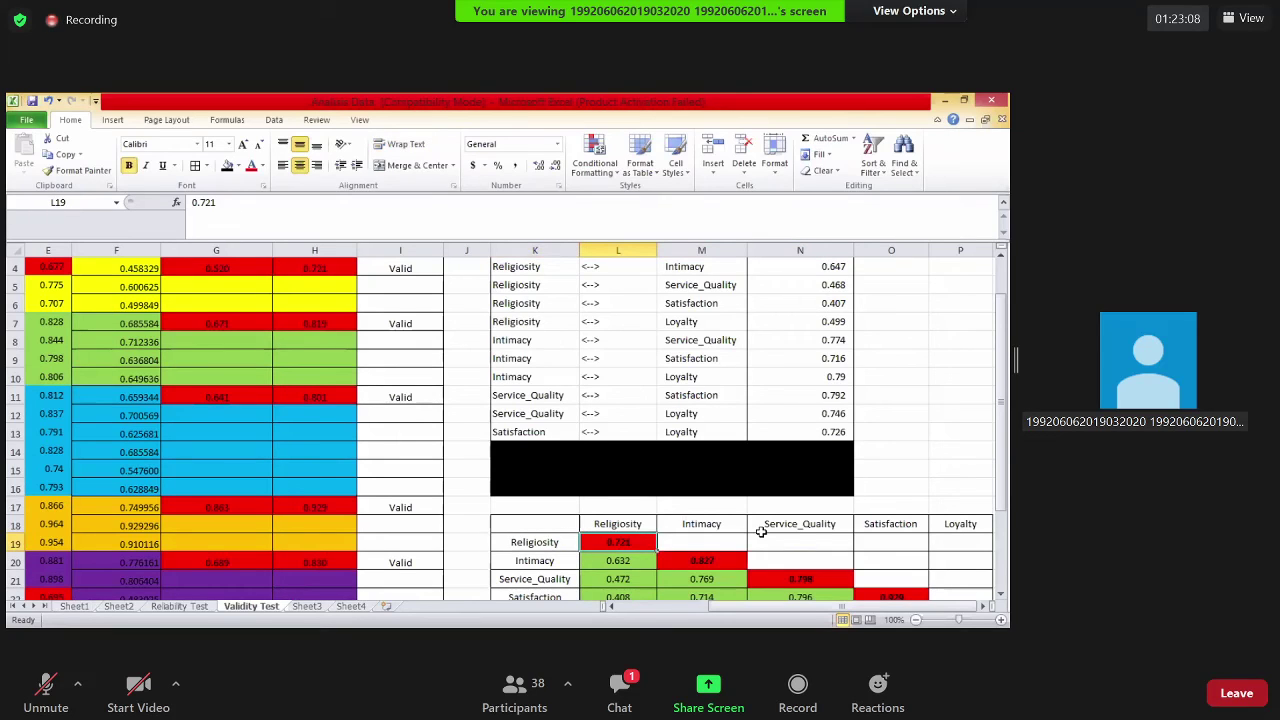
pyautogui.scroll(1, 323, 486)
pyautogui.click(315, 311)
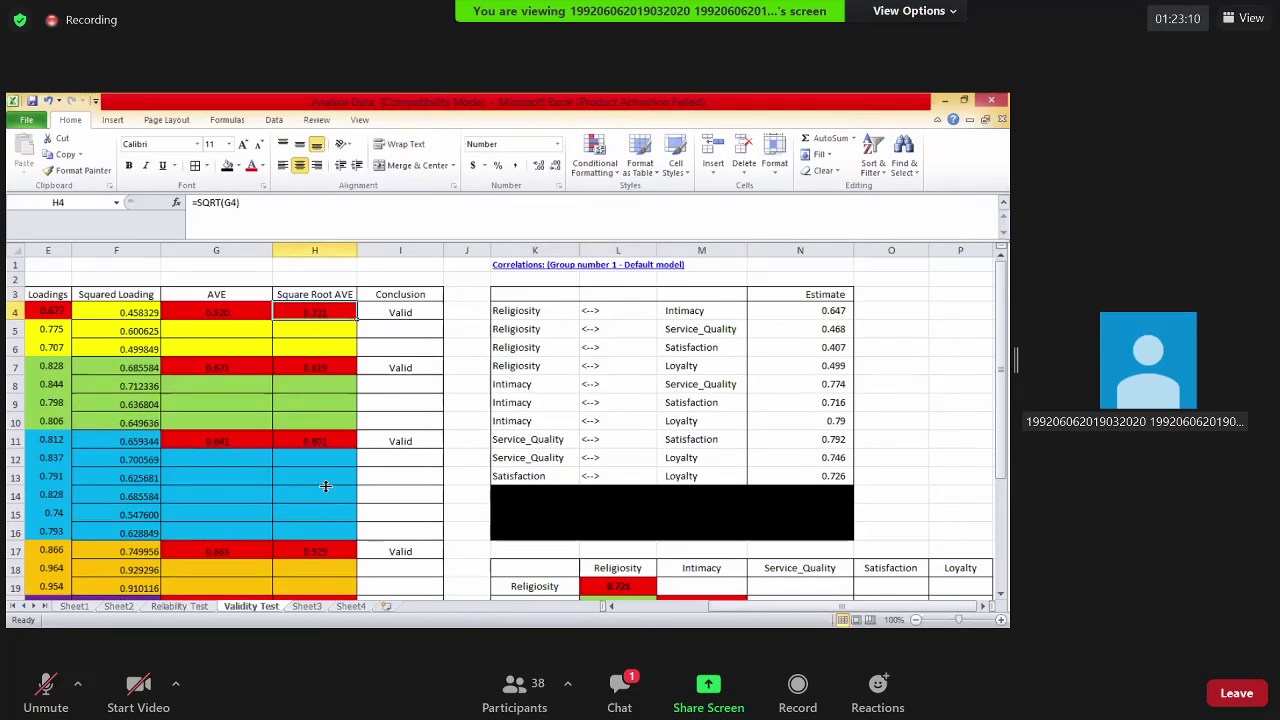
pyautogui.hscroll(-1, 157, 312)
pyautogui.click(160, 310)
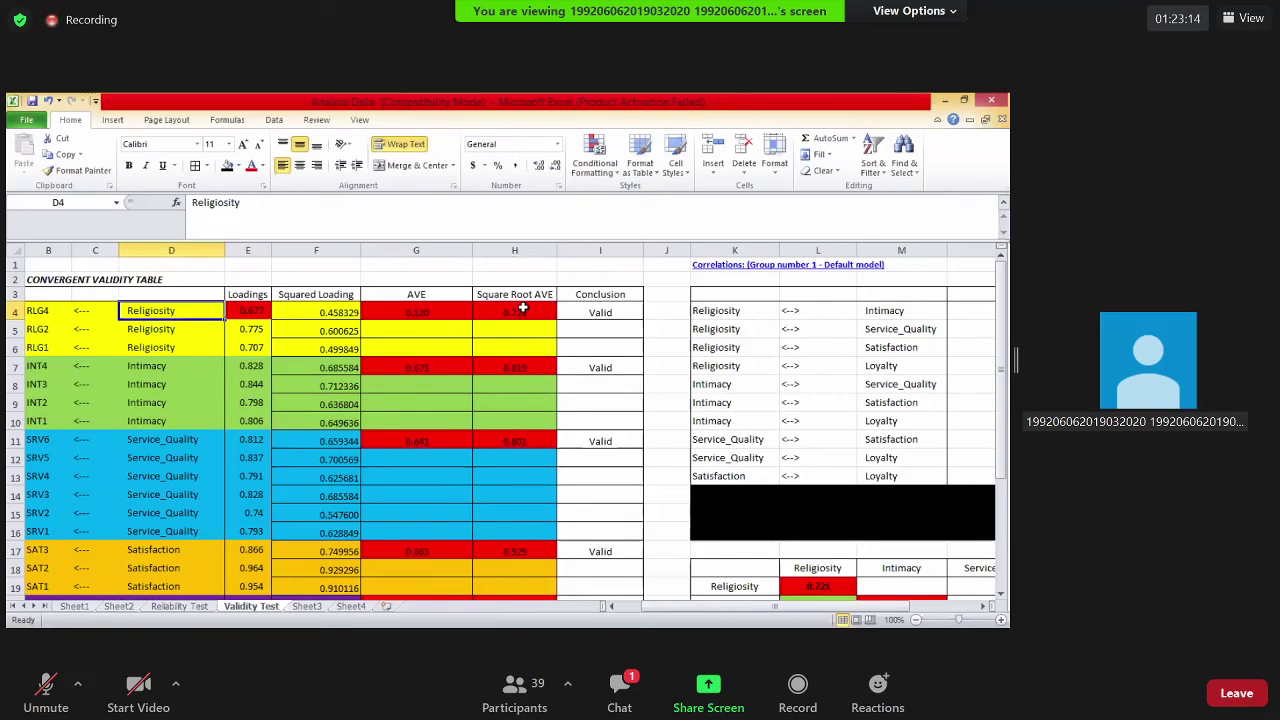
pyautogui.click(519, 312)
pyautogui.scroll(-2, 514, 260)
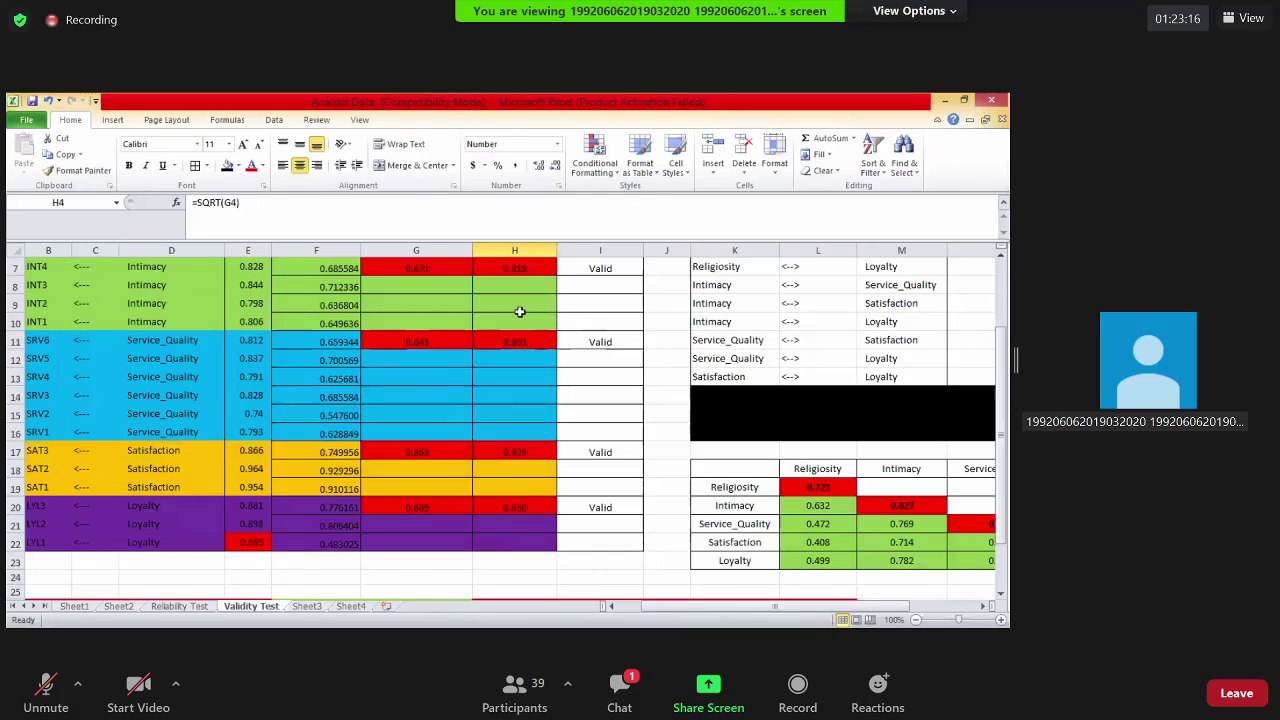
pyautogui.scroll(1, 428, 323)
pyautogui.scroll(1, 320, 294)
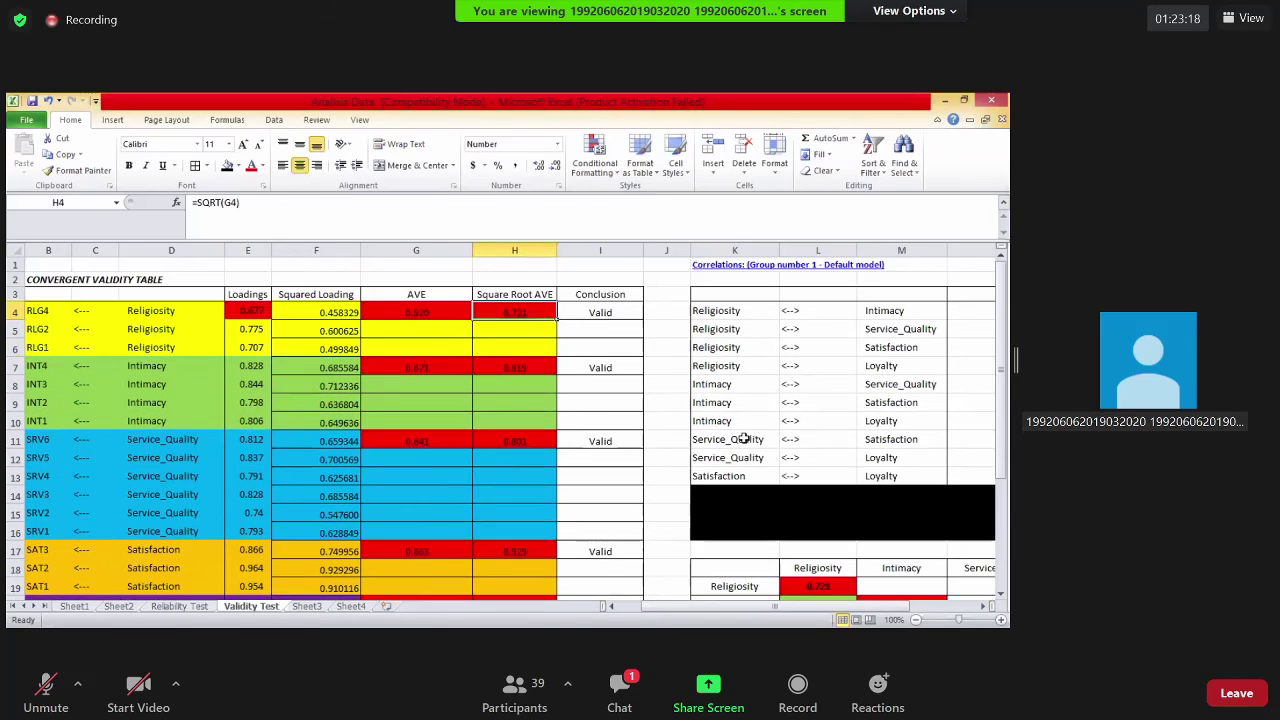
pyautogui.scroll(-3, 851, 477)
pyautogui.click(818, 428)
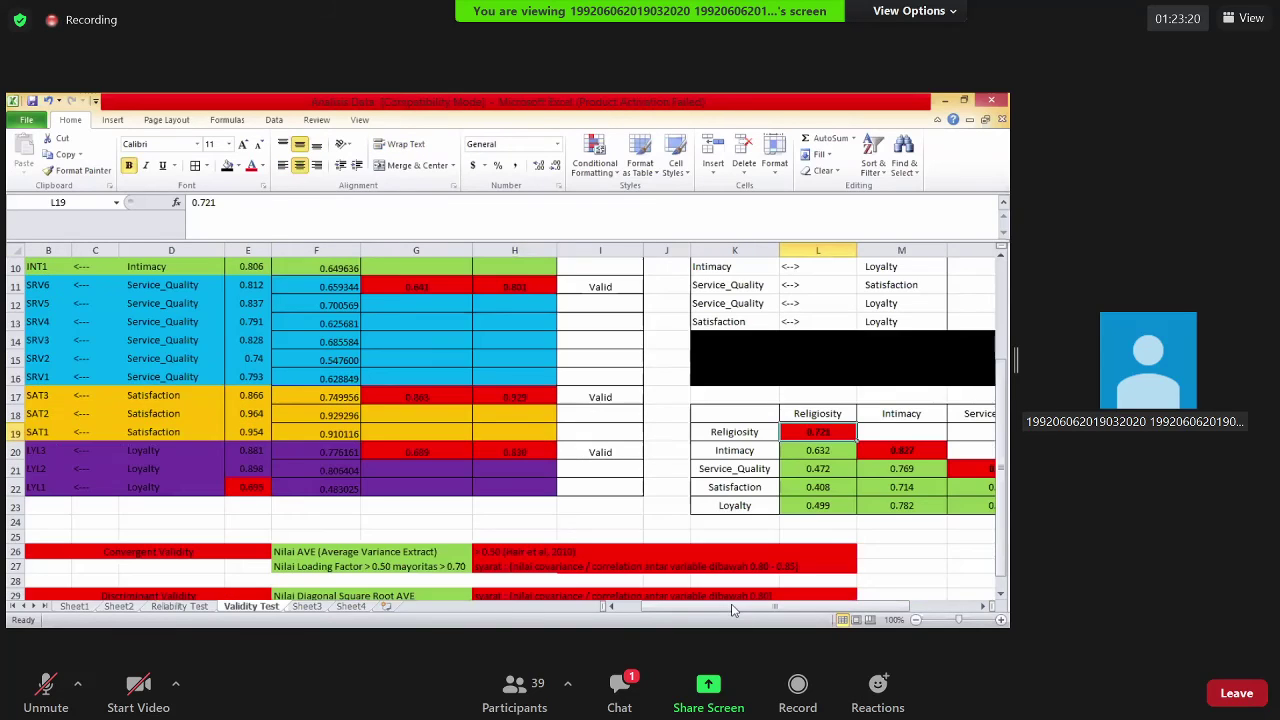
# Examine the Intimacy and Service_Quality diagonal cells M20 and N21 against their row and column headings
pyautogui.moveTo(775, 606); pyautogui.dragTo(842, 606)
pyautogui.click(800, 537)
pyautogui.click(525, 448)
pyautogui.click(727, 453)
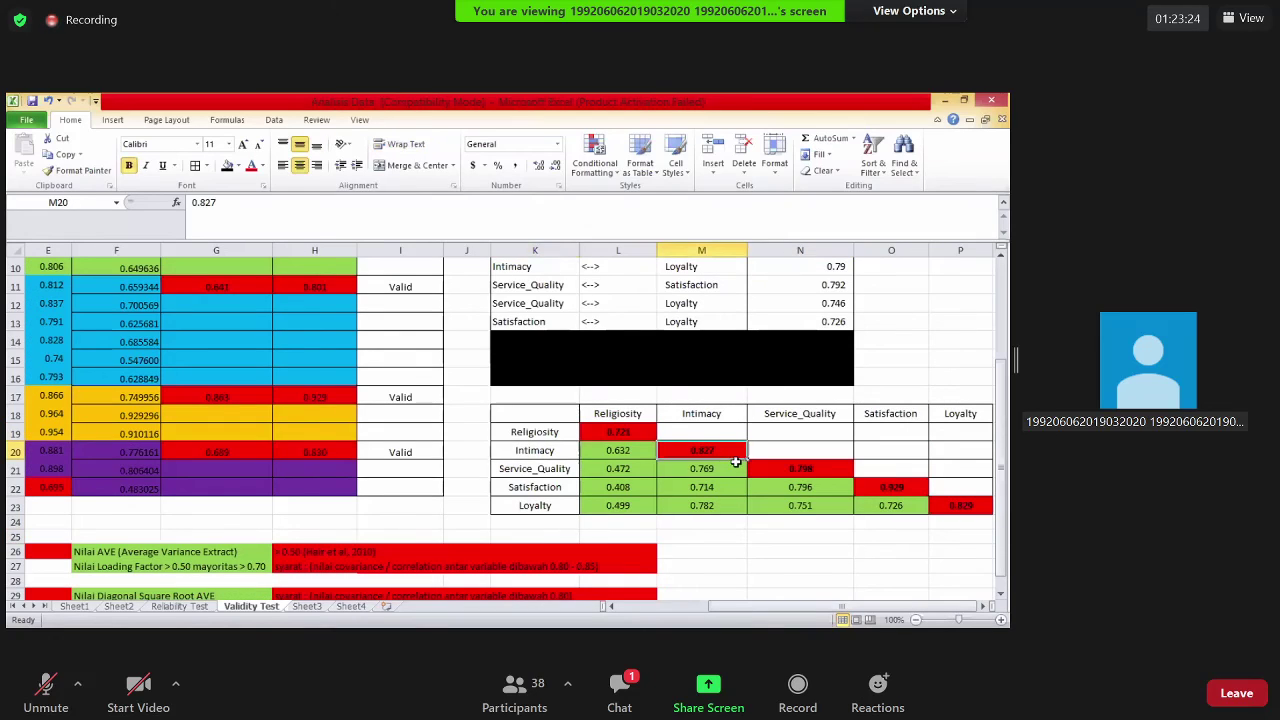
pyautogui.click(798, 418)
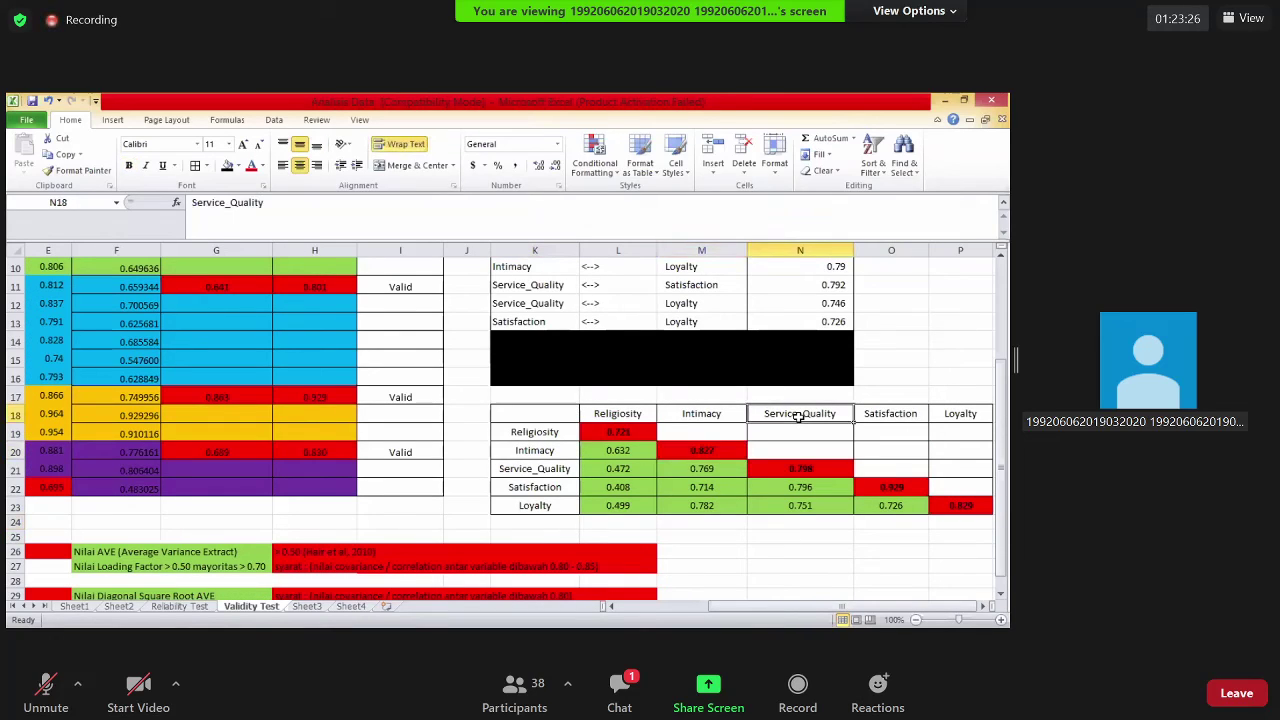
pyautogui.click(793, 466)
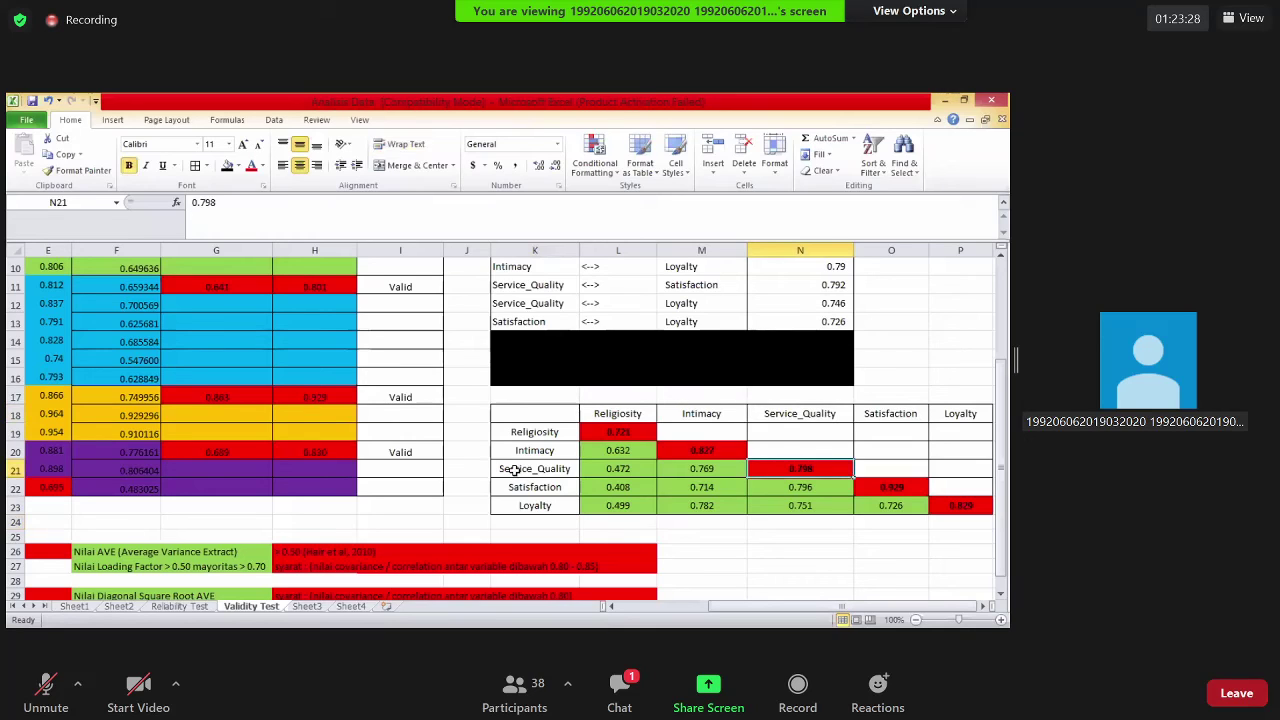
pyautogui.click(516, 468)
pyautogui.click(775, 468)
# Trace the discriminant validity matrix's diagonal from L19 through Intimacy, Service_Quality and Satisfaction to Loyalty in P23
pyautogui.click(958, 505)
pyautogui.click(800, 468)
pyautogui.press('Up')
pyautogui.press('Left')
pyautogui.click(958, 504)
pyautogui.click(891, 487)
pyautogui.click(706, 450)
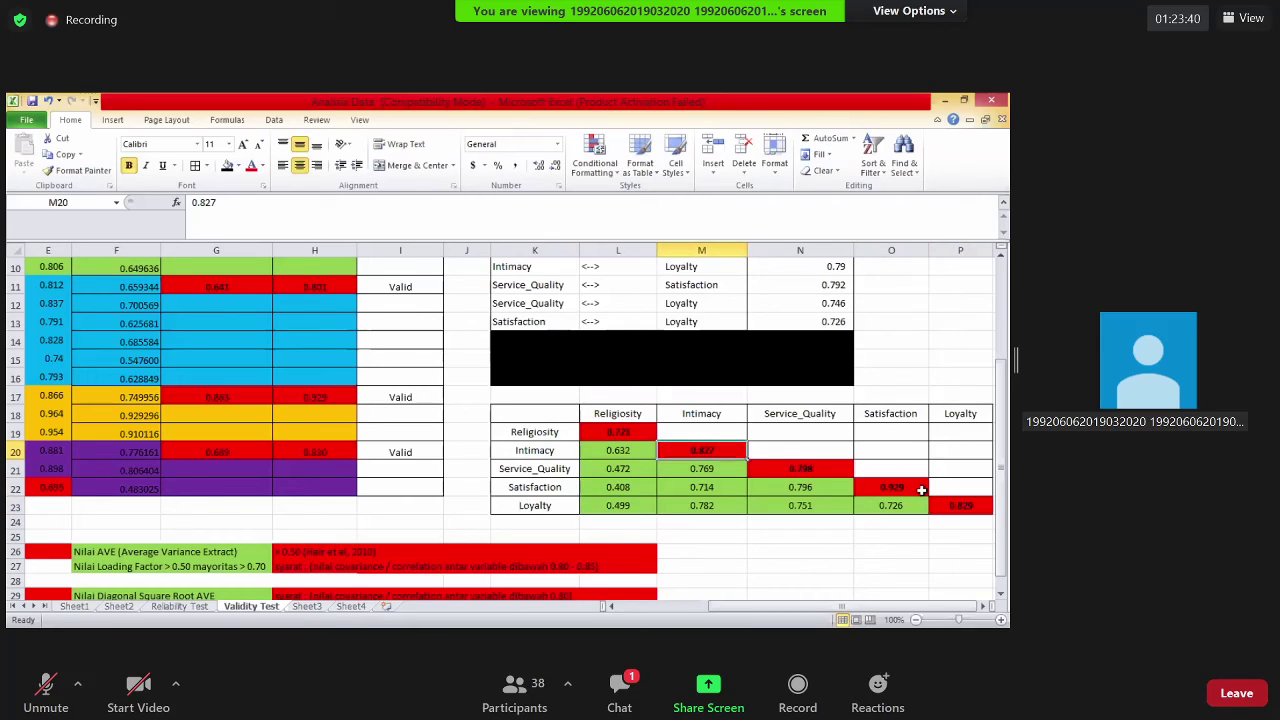
pyautogui.click(938, 502)
pyautogui.scroll(-1, 712, 585)
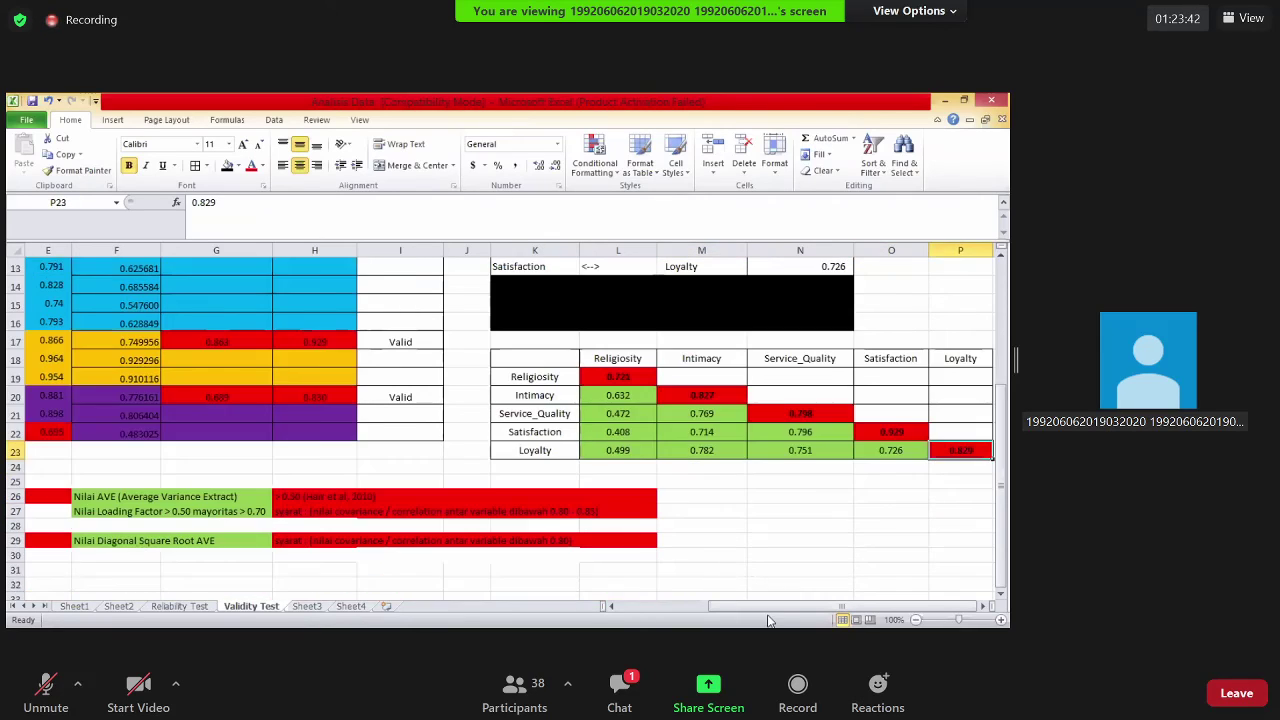
pyautogui.click(952, 511)
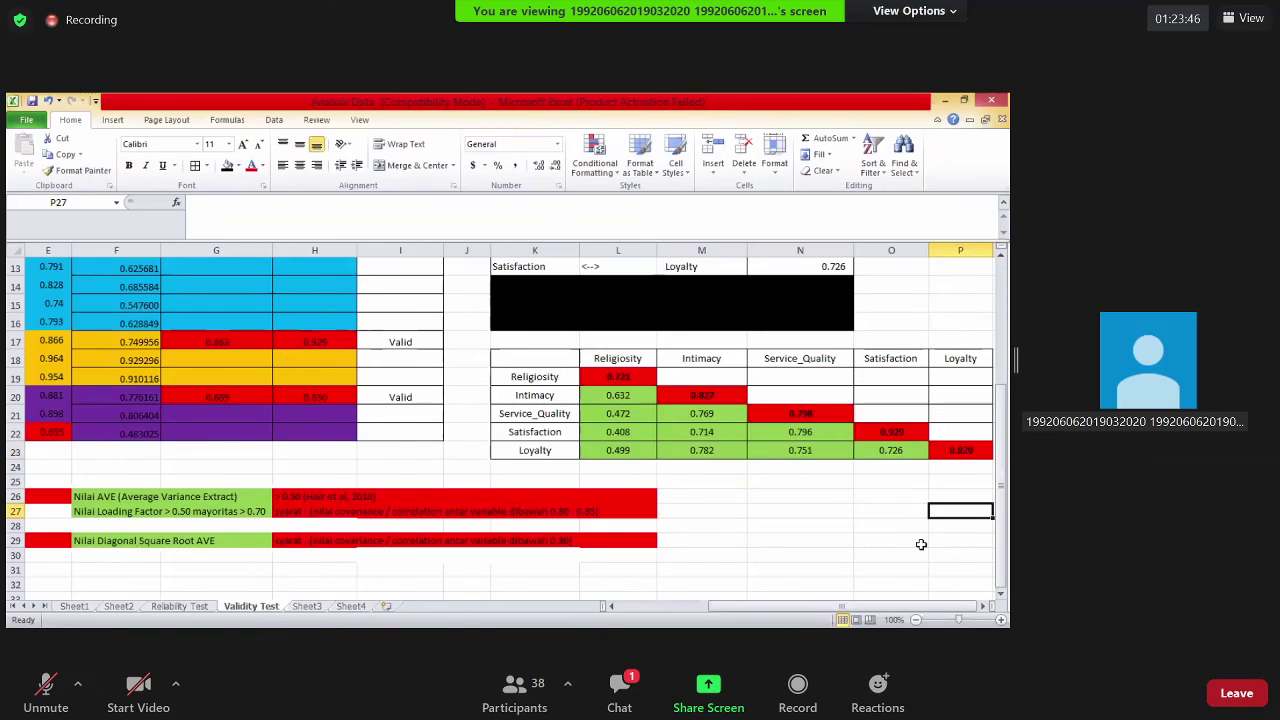
pyautogui.scroll(2, 921, 545)
pyautogui.moveTo(625, 488); pyautogui.dragTo(888, 542)
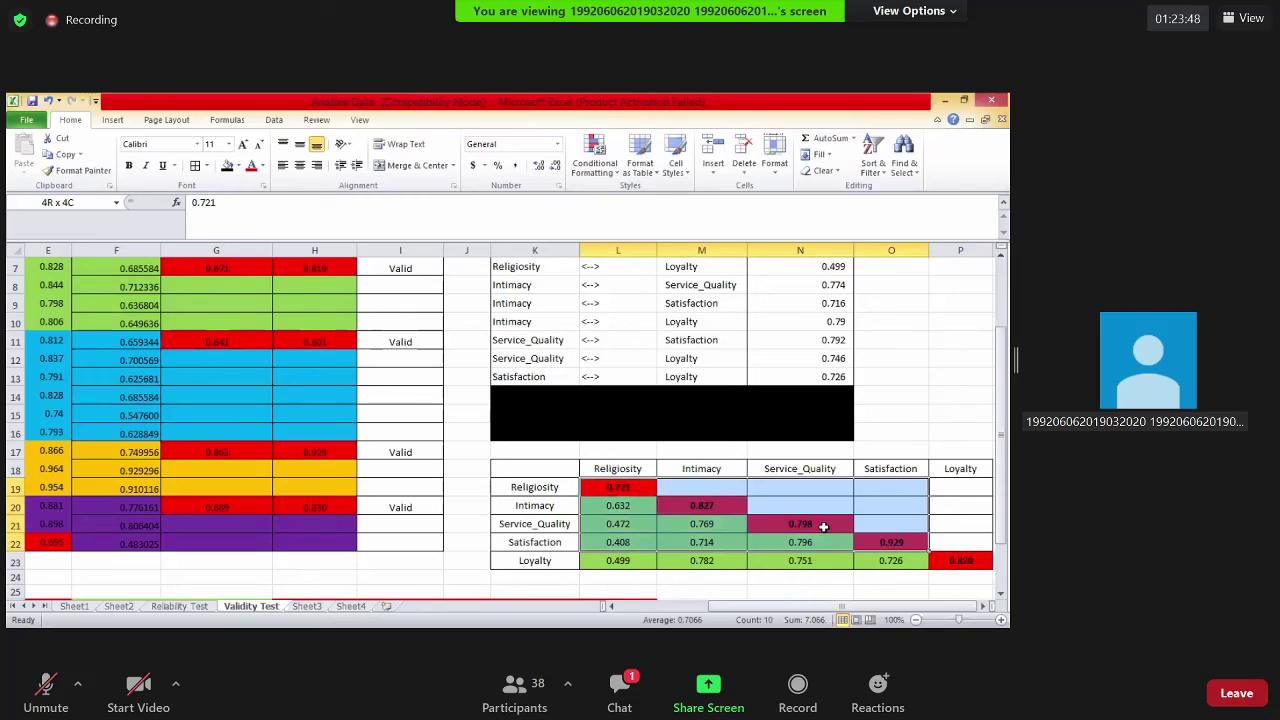
pyautogui.click(800, 524)
pyautogui.click(947, 560)
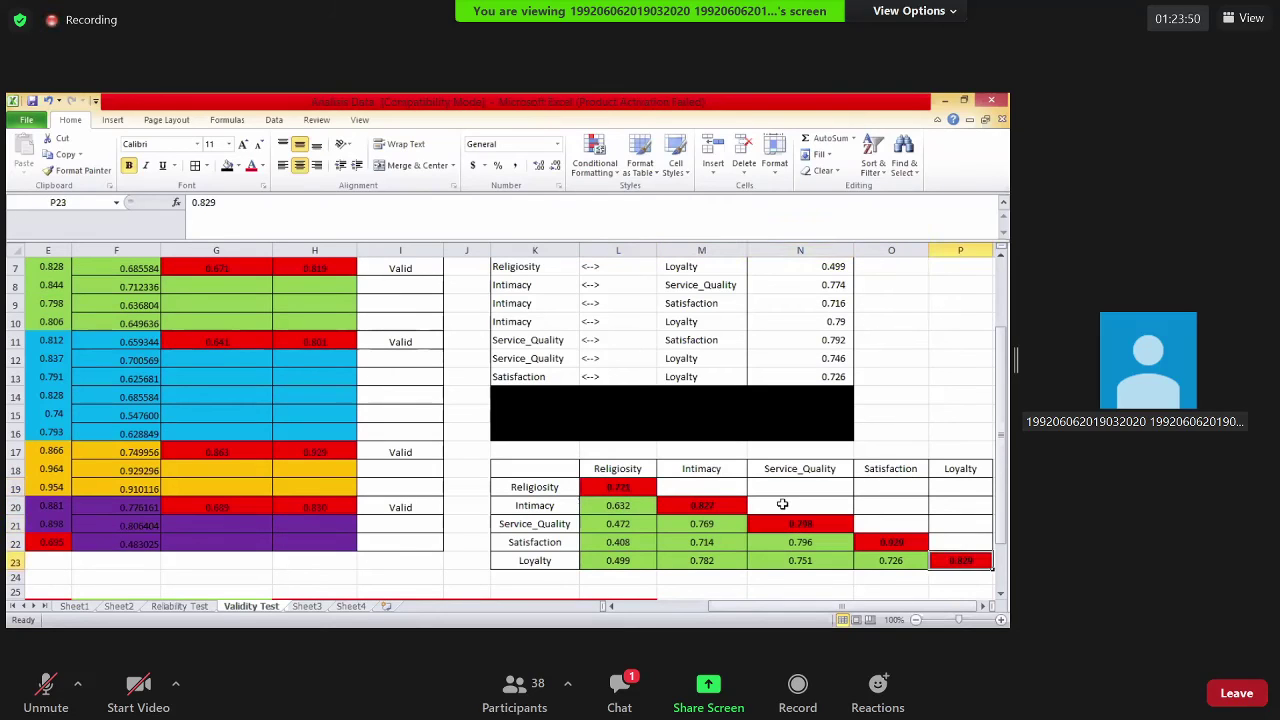
# Review the Religiosity–Intimacy pair in K4:M4 and the Correlations estimates in relation to the matrix's Religiosity column
pyautogui.scroll(1, 782, 504)
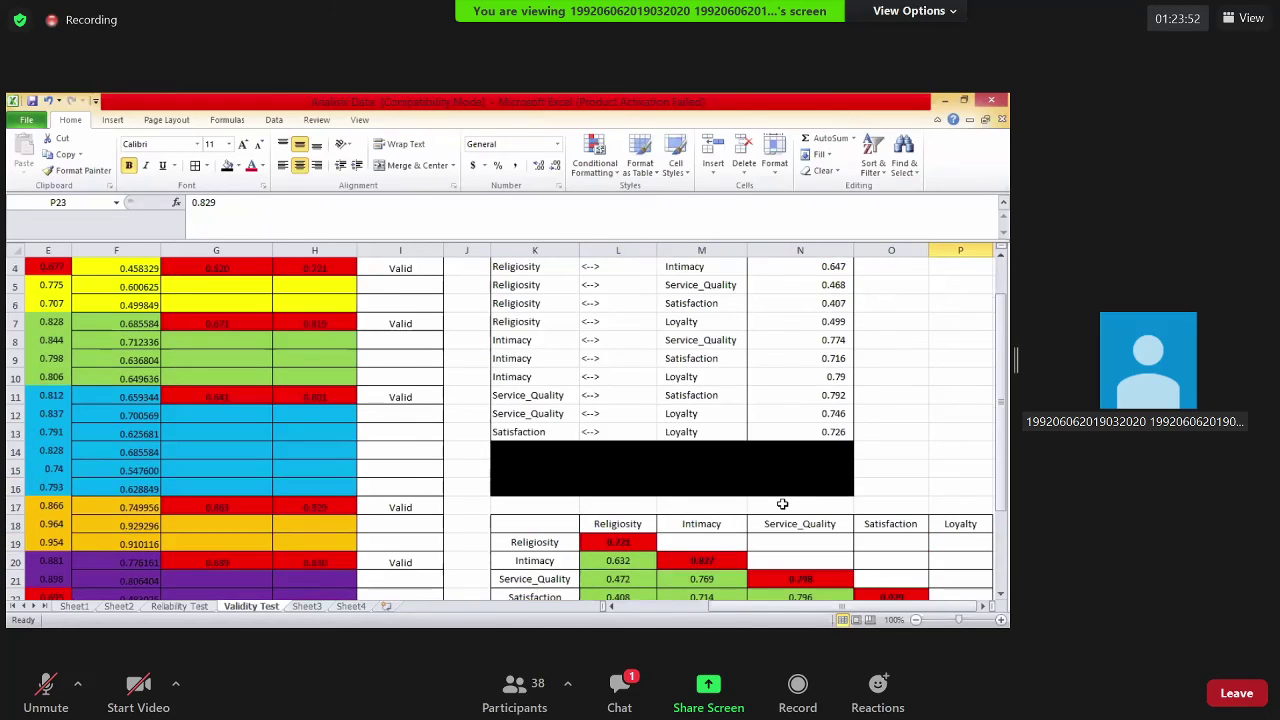
pyautogui.scroll(1, 532, 313)
pyautogui.click(532, 313)
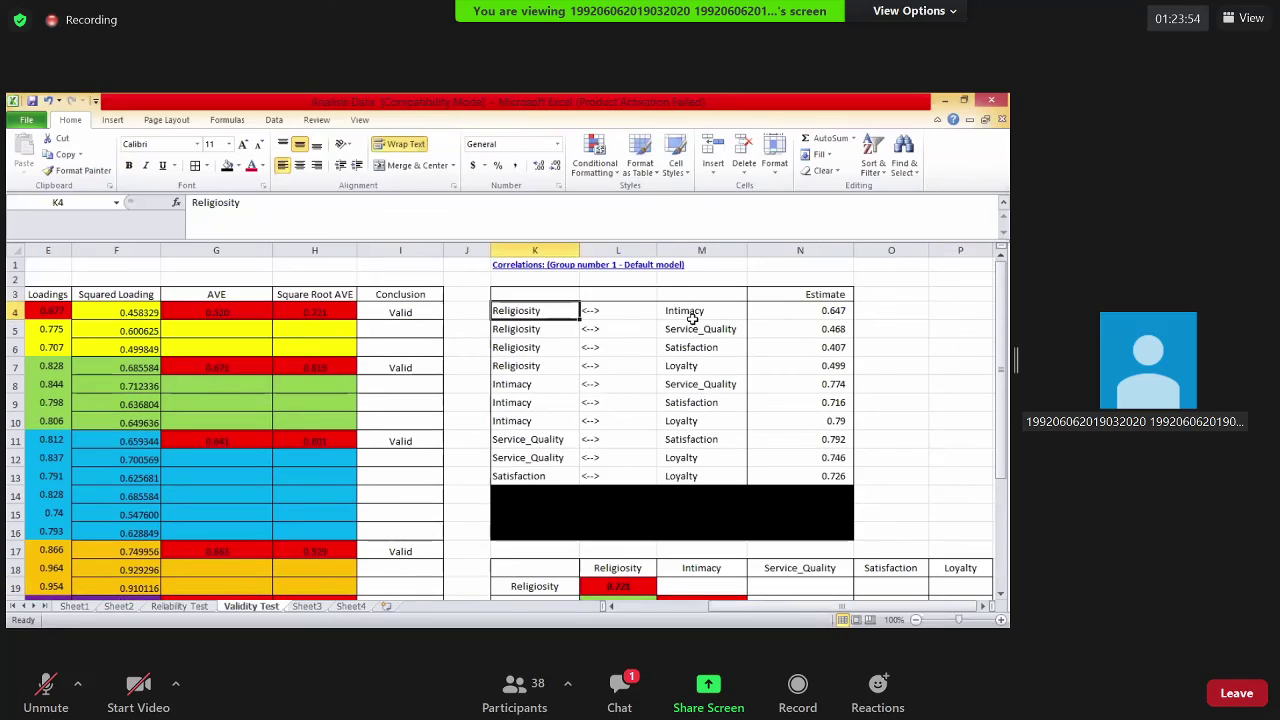
pyautogui.click(700, 313)
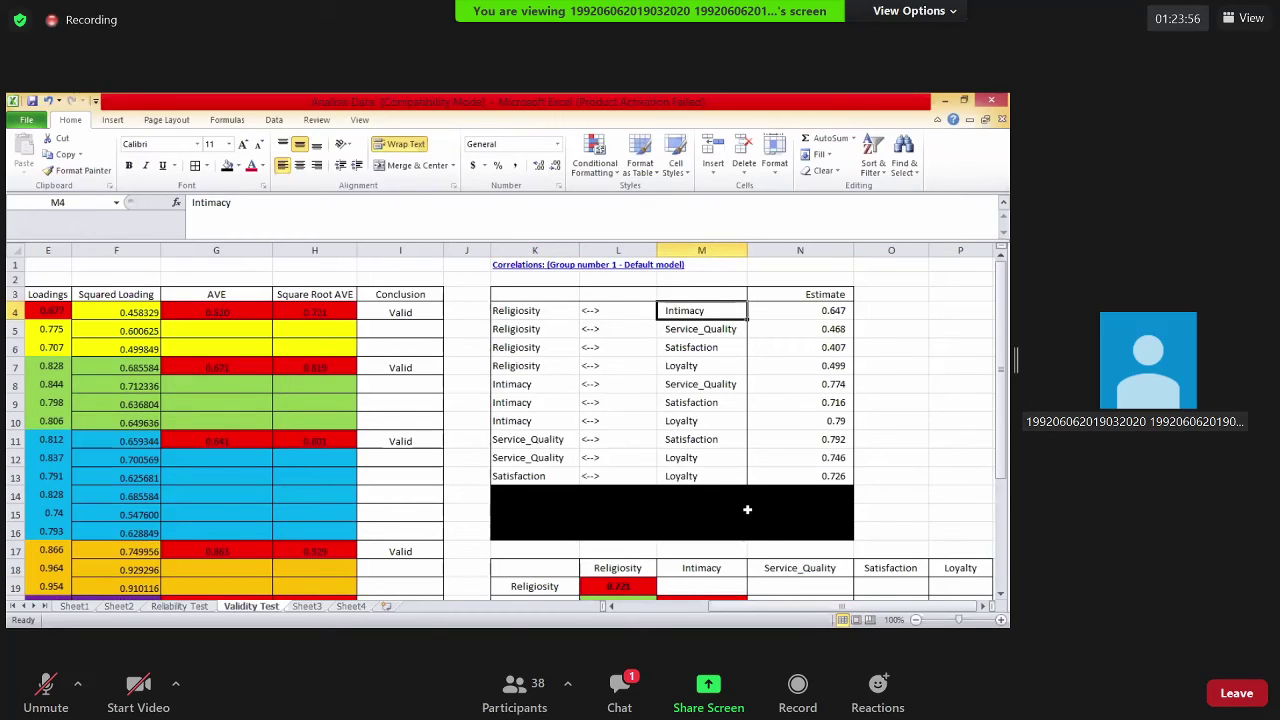
pyautogui.scroll(-1, 821, 324)
pyautogui.moveTo(821, 340); pyautogui.dragTo(821, 358)
pyautogui.click(890, 322)
pyautogui.scroll(1, 821, 326)
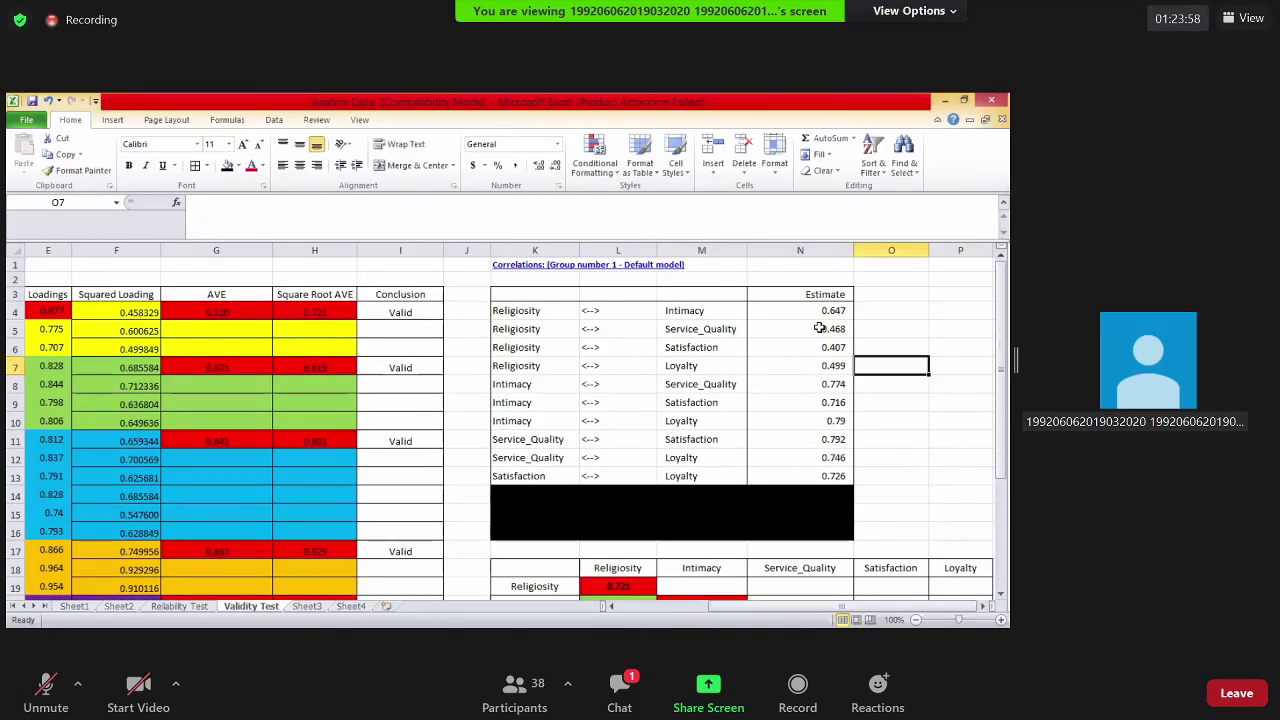
pyautogui.scroll(-1, 820, 328)
pyautogui.scroll(1, 661, 405)
pyautogui.scroll(-2, 606, 482)
pyautogui.click(607, 472)
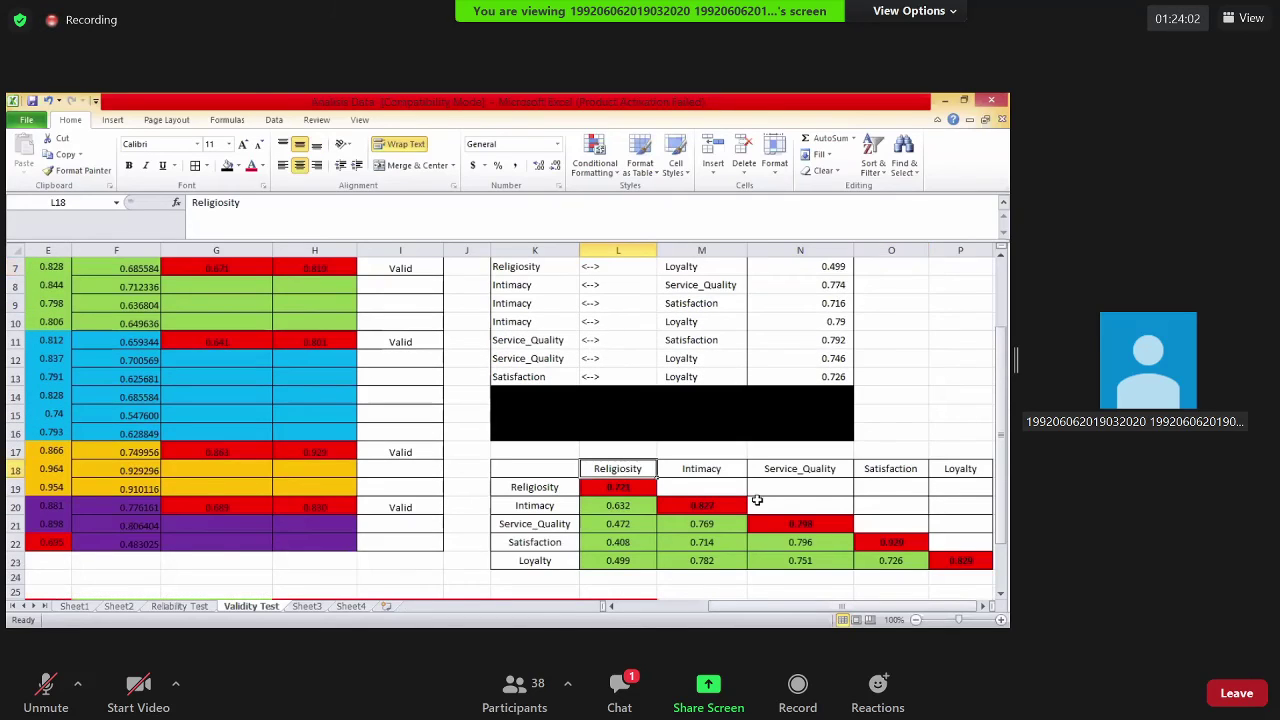
# Match Religiosity's correlations with Intimacy and Service_Quality in rows 4 and 5 to the matrix's Religiosity column
pyautogui.scroll(2, 790, 410)
pyautogui.click(578, 310)
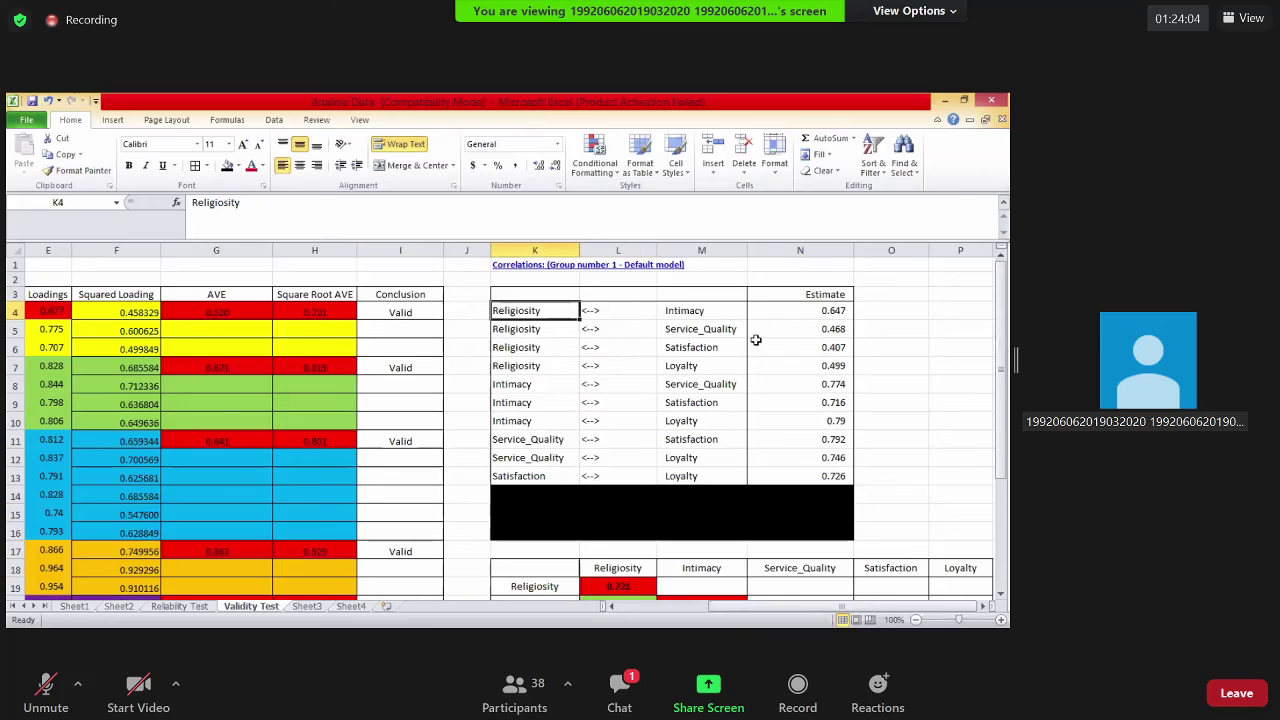
pyautogui.press('Right')
pyautogui.press('Right')
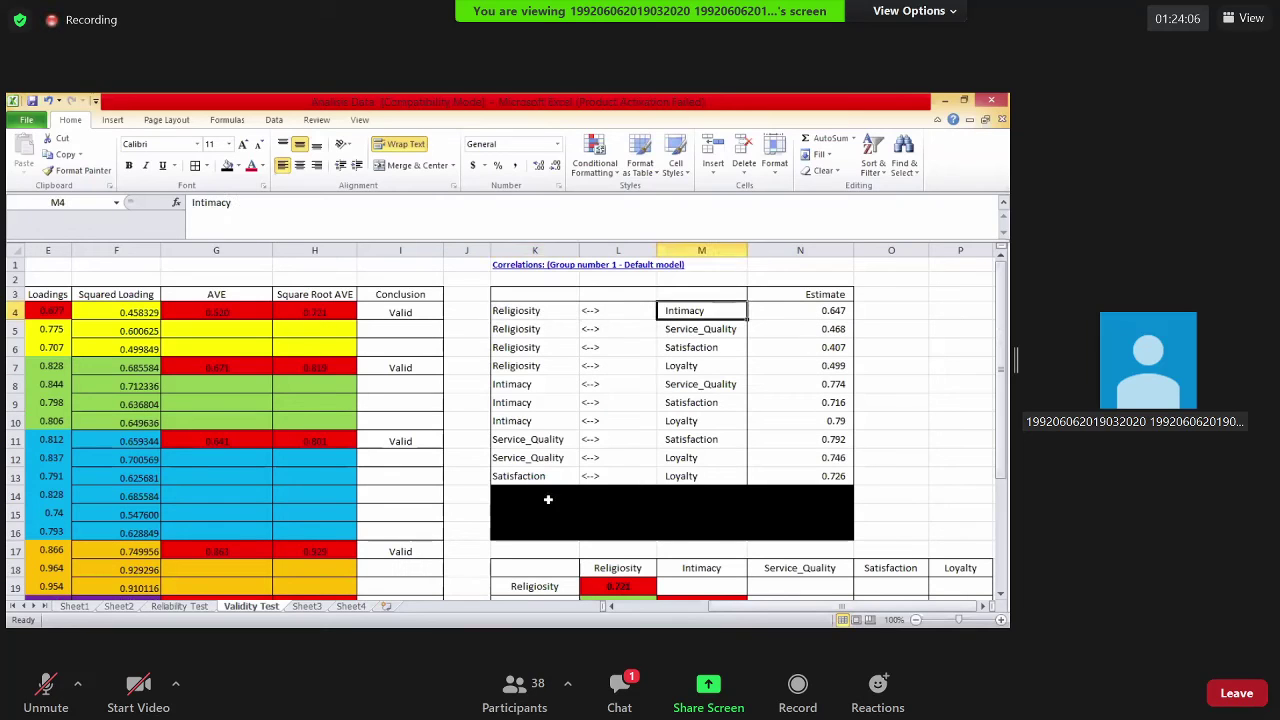
pyautogui.press('Right')
pyautogui.scroll(-2, 541, 505)
pyautogui.click(620, 468)
pyautogui.click(514, 327)
pyautogui.scroll(2, 530, 328)
pyautogui.click(712, 331)
pyautogui.scroll(-2, 623, 527)
pyautogui.click(623, 527)
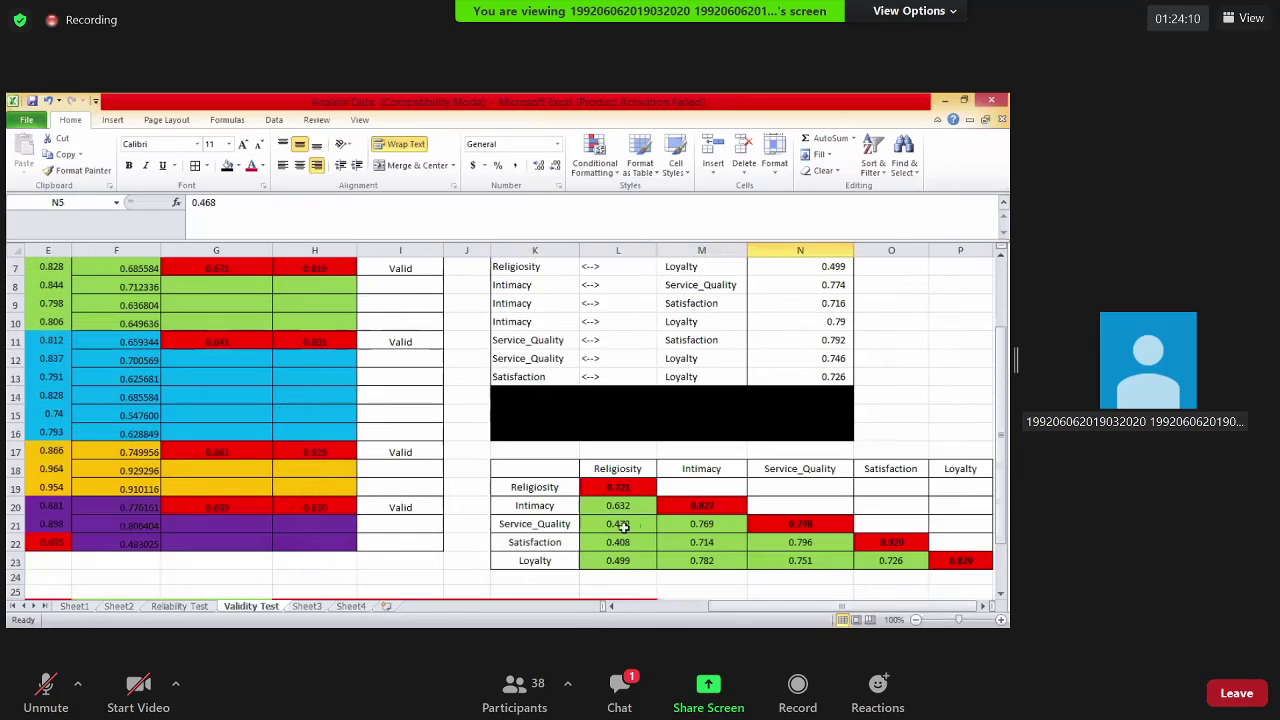
pyautogui.scroll(2, 777, 511)
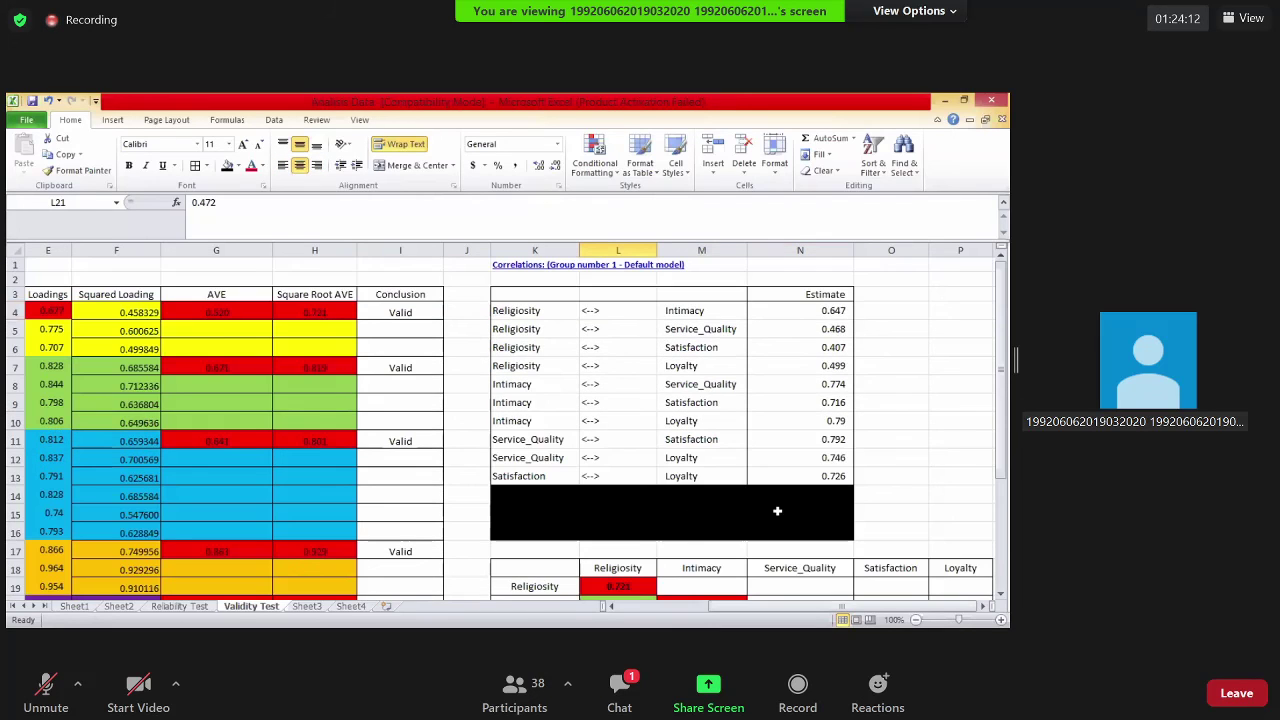
pyautogui.scroll(-2, 643, 500)
# Set the Intimacy diagonal value in M20 of the discriminant validity matrix to 0.819
pyautogui.press('Up')
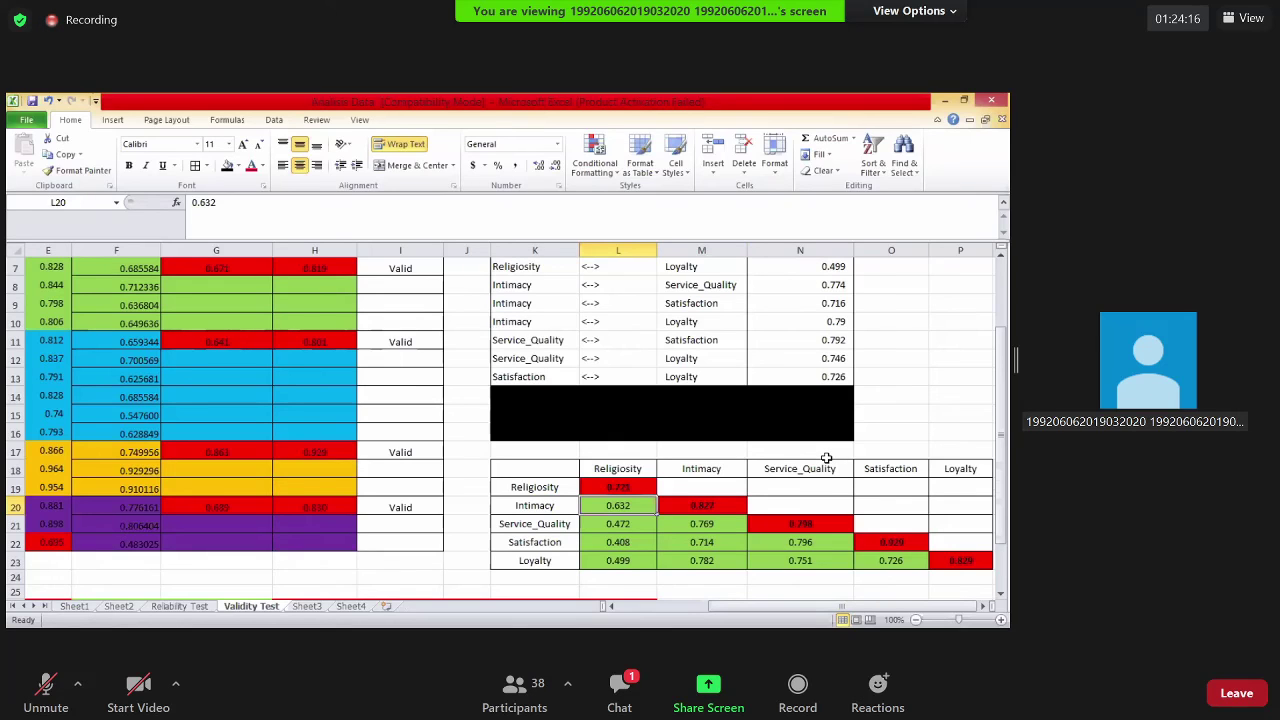
pyautogui.scroll(2, 737, 509)
pyautogui.scroll(-2, 474, 420)
pyautogui.press('Right')
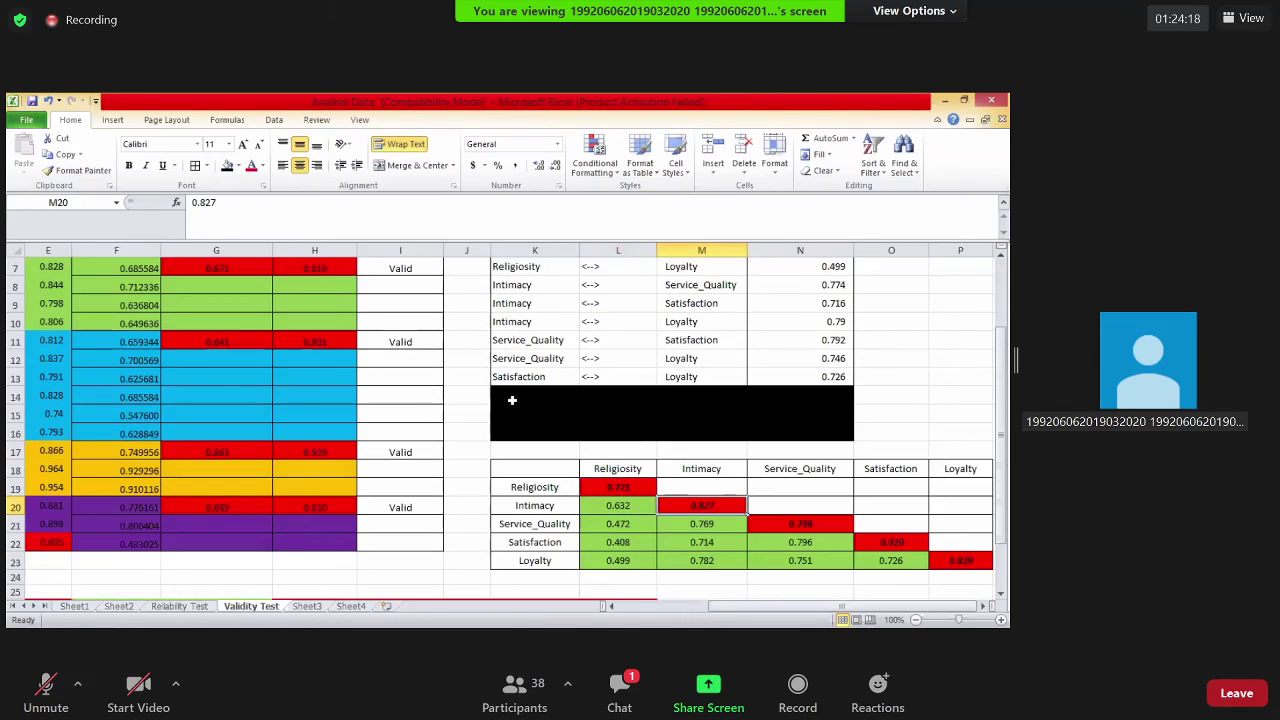
pyautogui.write('0.819')
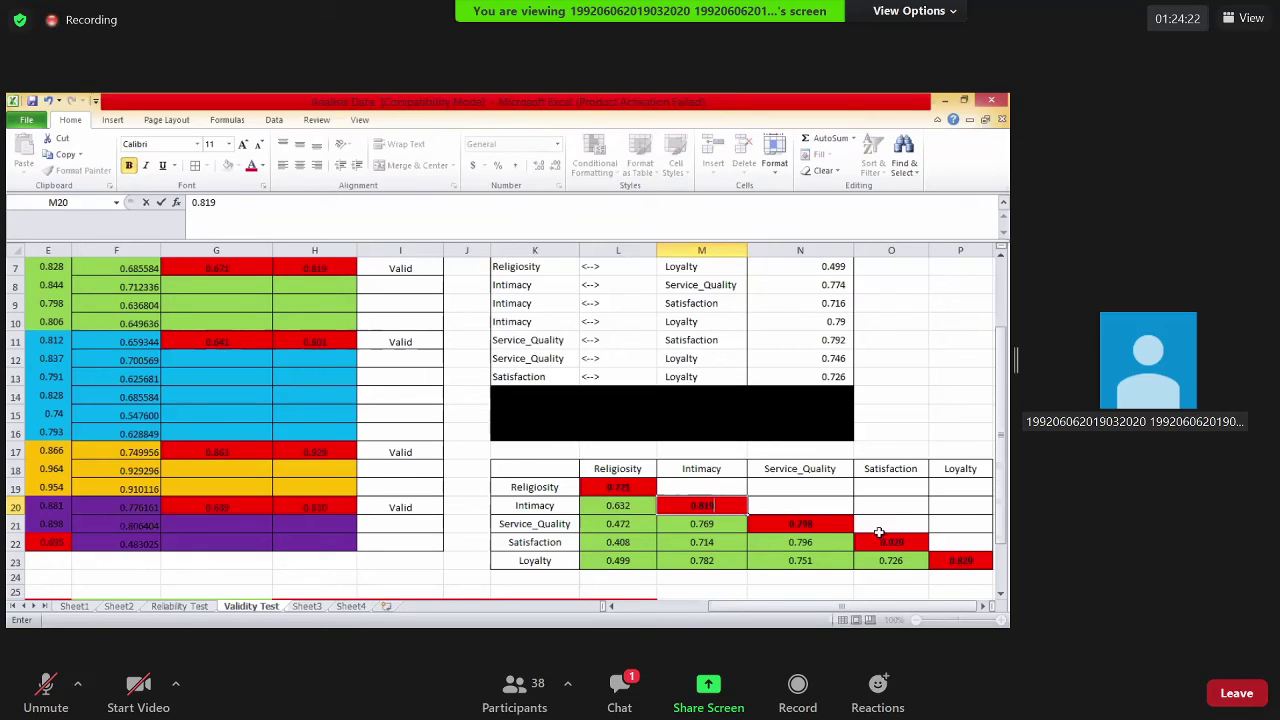
pyautogui.press('Down')
# Set the Service_Quality diagonal value in N21 of the discriminant validity matrix to 0.801
pyautogui.press('Right')
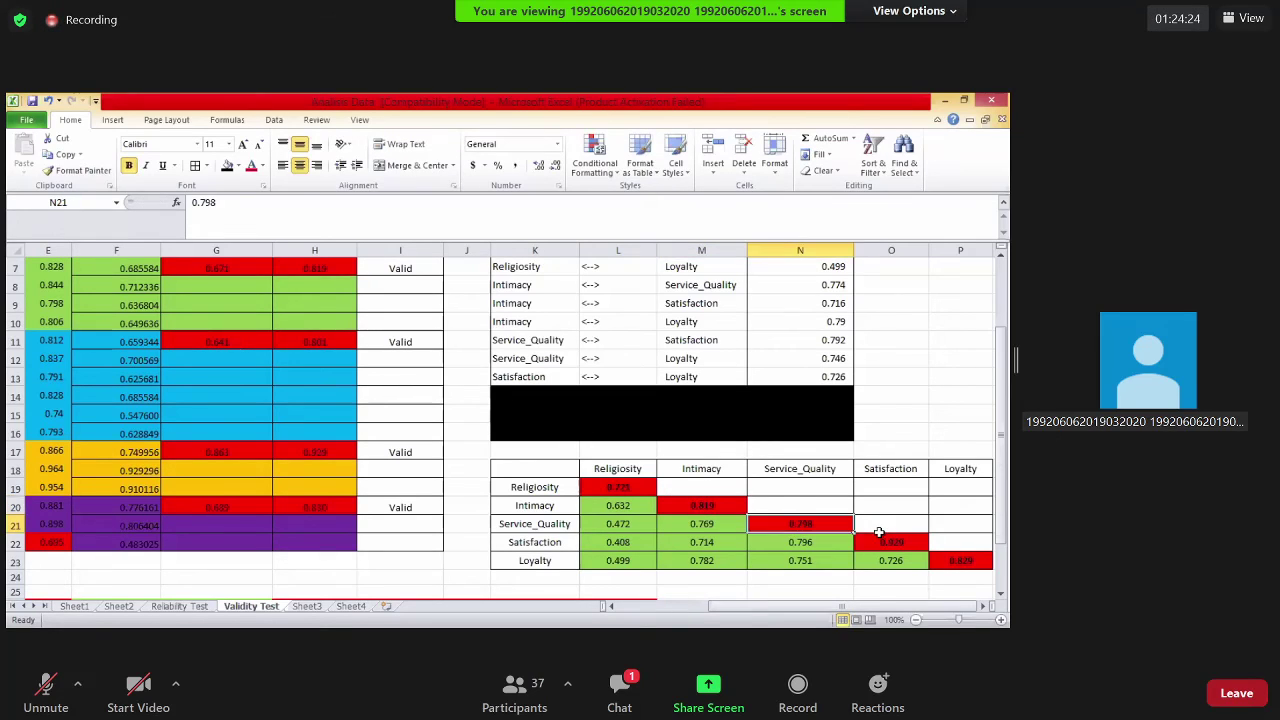
pyautogui.write('0.801')
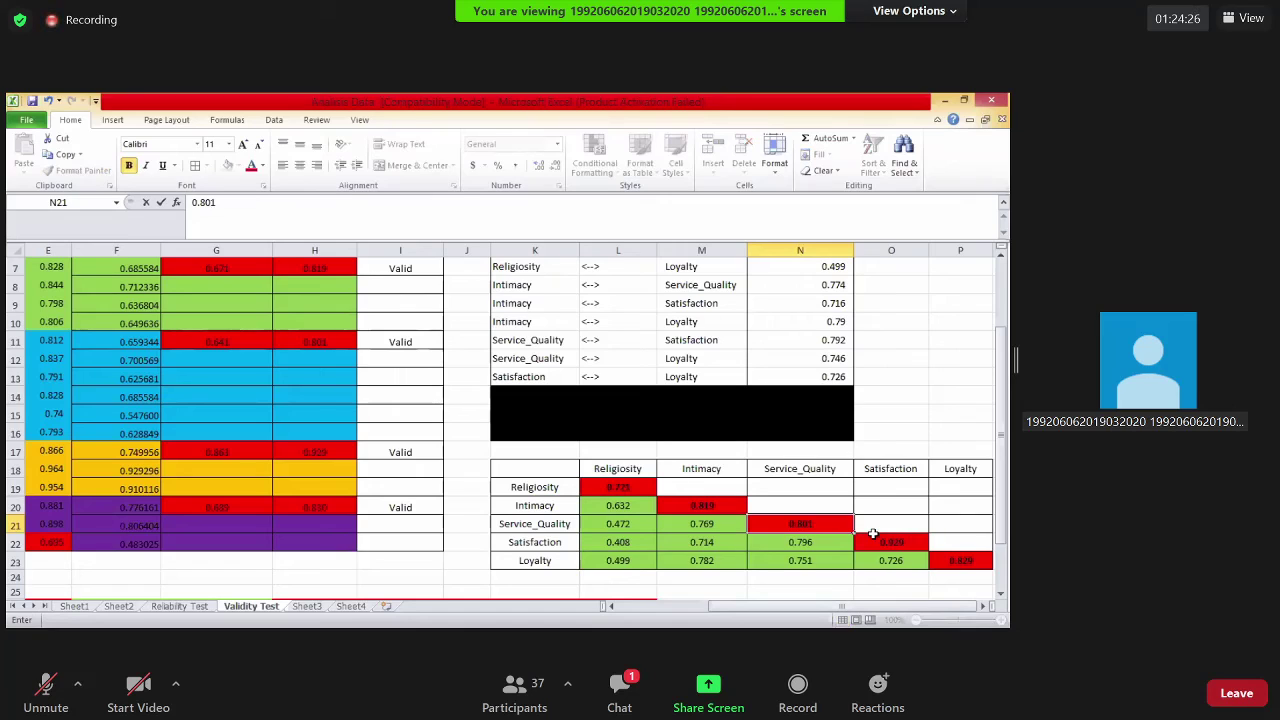
pyautogui.moveTo(797, 612); pyautogui.dragTo(797, 612)
pyautogui.press('Return')
# Check the Satisfaction diagonal cell O22 and set the Loyalty diagonal value in P23 to 0.83
pyautogui.press('Right')
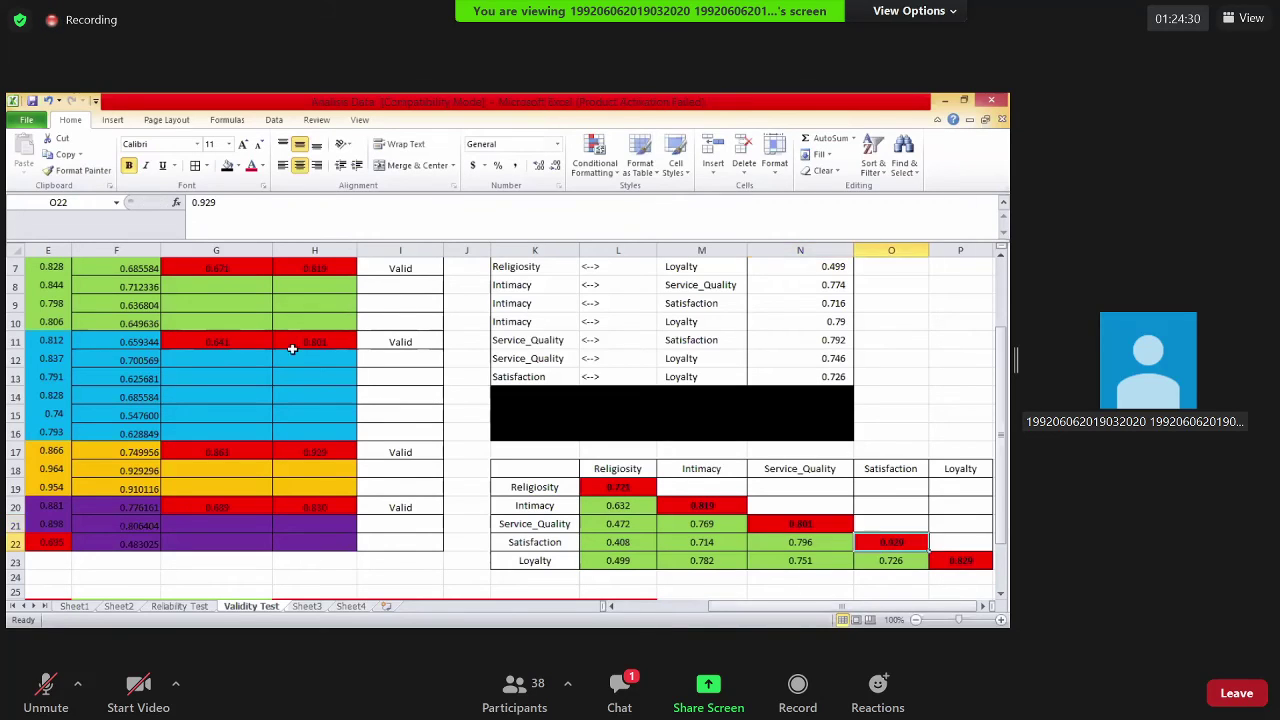
pyautogui.click(992, 562)
pyautogui.write('0.8')
pyautogui.press('Return')
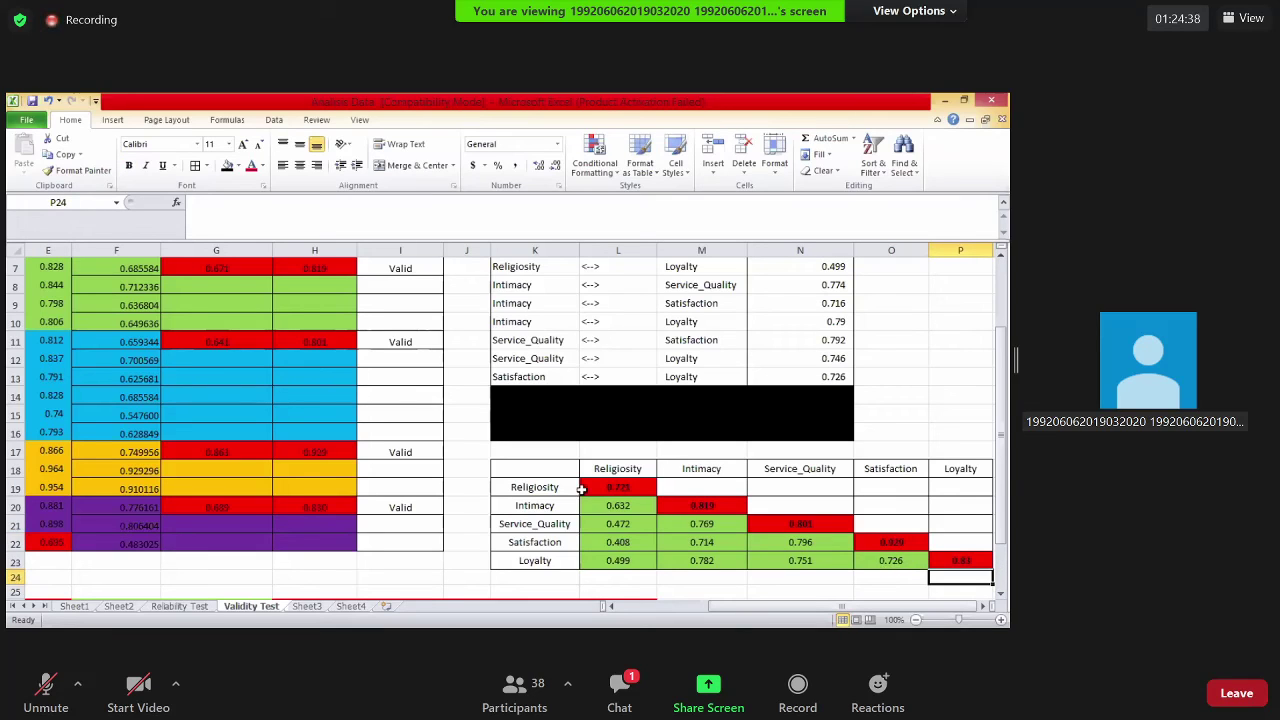
# Copy the Religiosity–Intimacy estimate of 0.647 from N4 into L20 of the discriminant validity matrix
pyautogui.scroll(1, 631, 497)
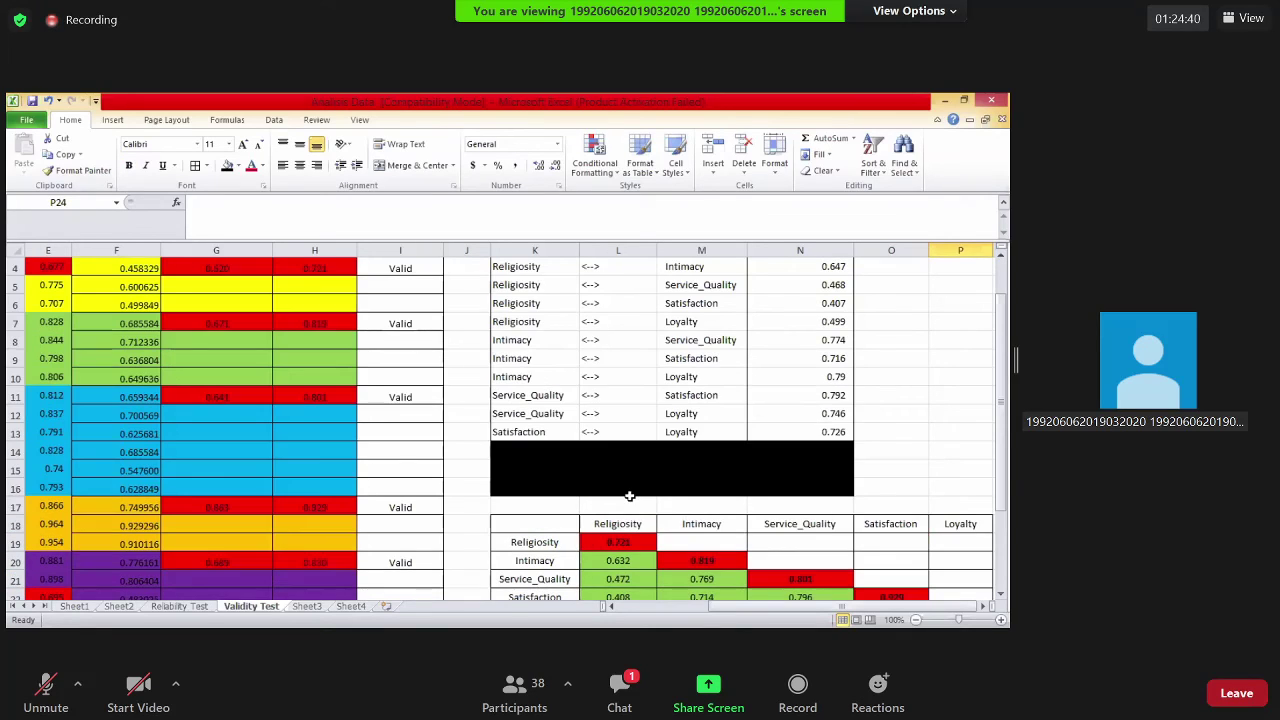
pyautogui.scroll(-1, 790, 340)
pyautogui.scroll(2, 812, 318)
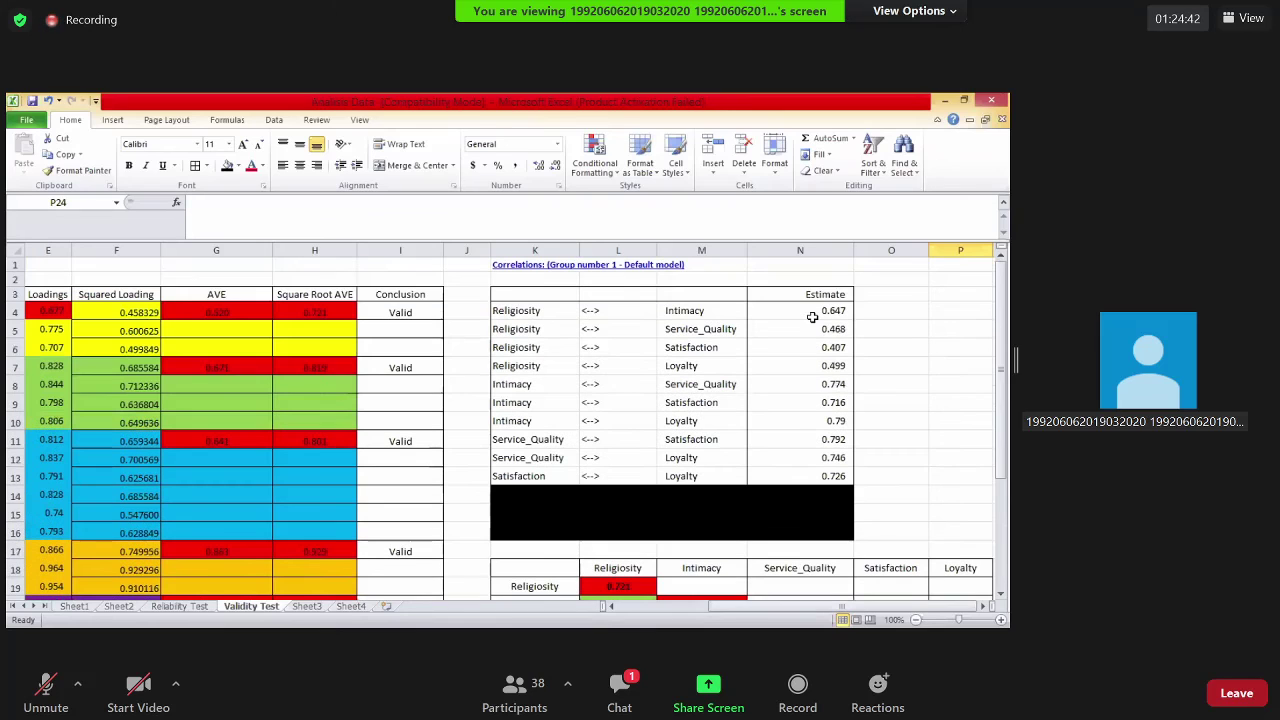
pyautogui.click(815, 312)
pyautogui.hotkey('ctrl', 'c')
pyautogui.scroll(-3, 616, 447)
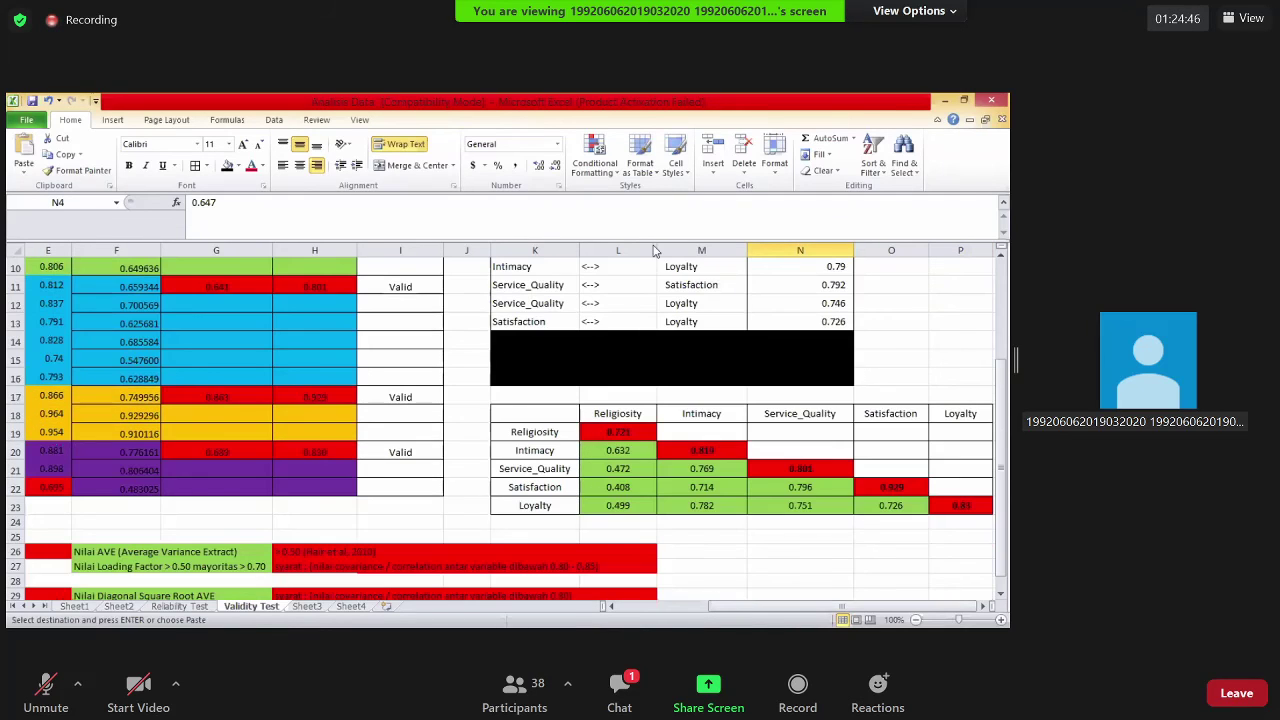
pyautogui.rightClick(620, 453)
pyautogui.click(651, 246)
# Copy the Religiosity–Service_Quality estimate of 0.468 from N5 into L21 of the discriminant validity matrix
pyautogui.scroll(3, 832, 336)
pyautogui.click(779, 329)
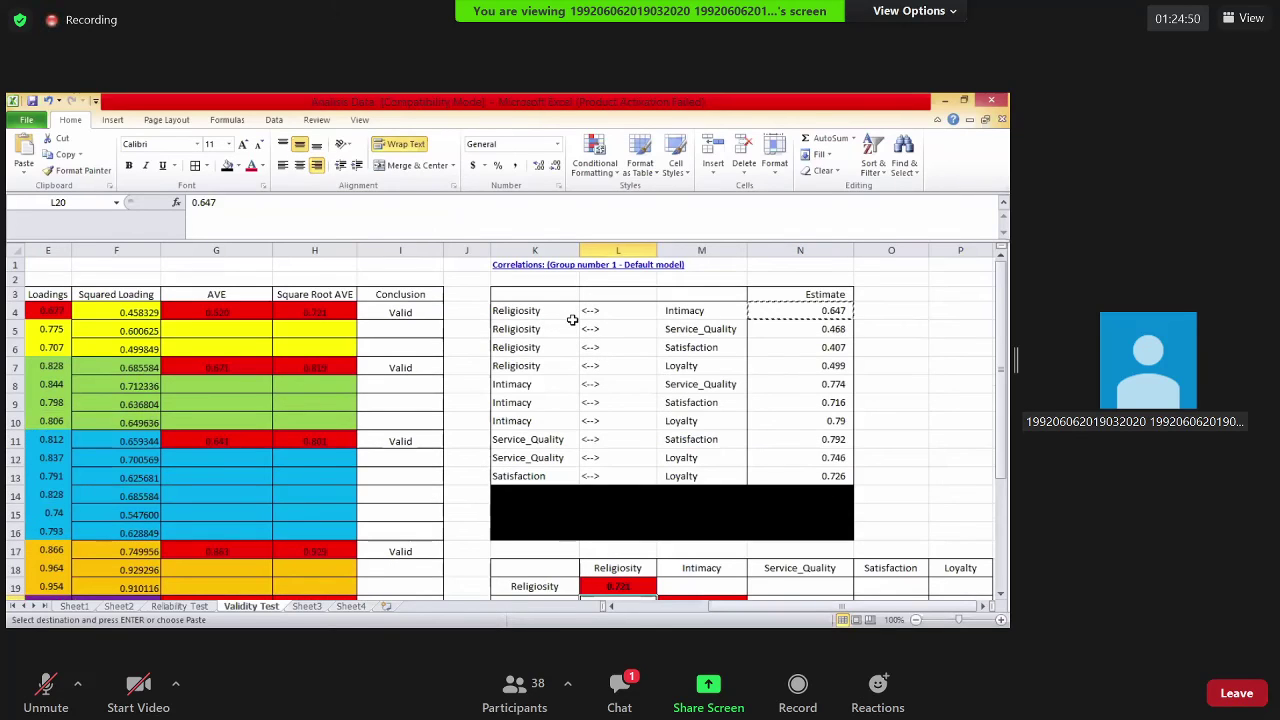
pyautogui.click(700, 333)
pyautogui.click(812, 329)
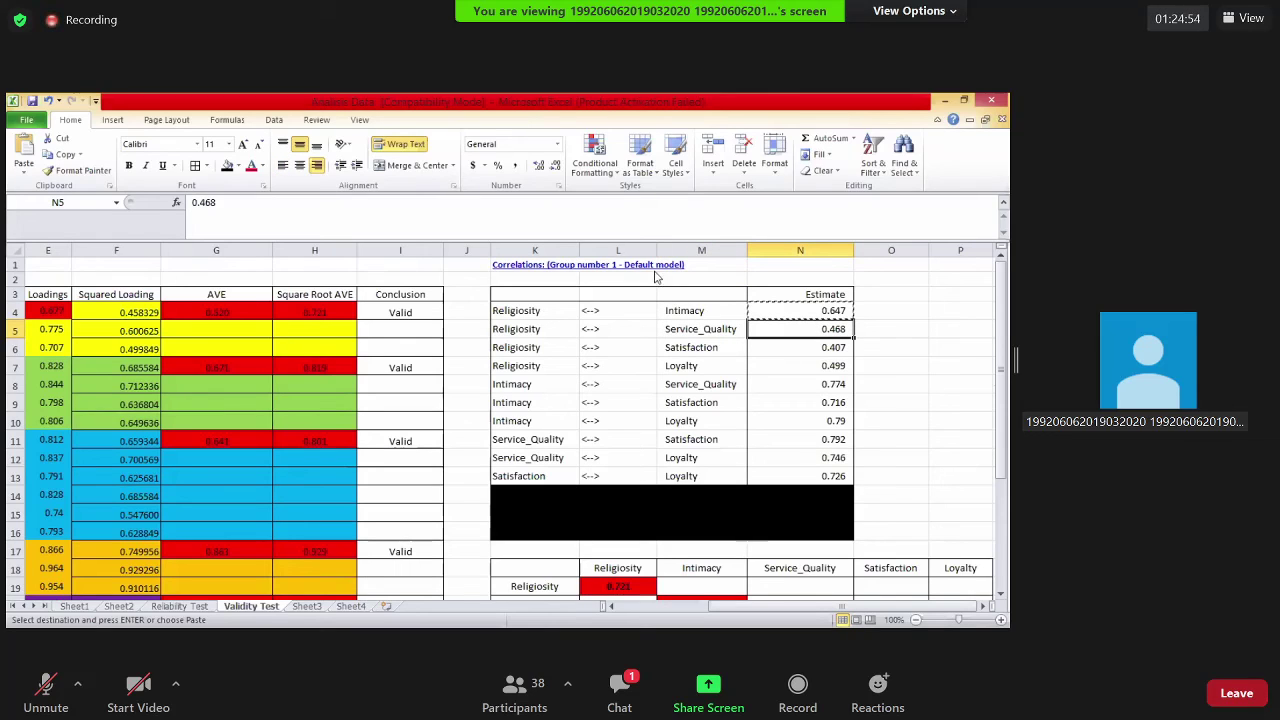
# Copy the Religiosity–Satisfaction estimate of 0.407 from N6 into L22 of the discriminant validity matrix
pyautogui.click(820, 347)
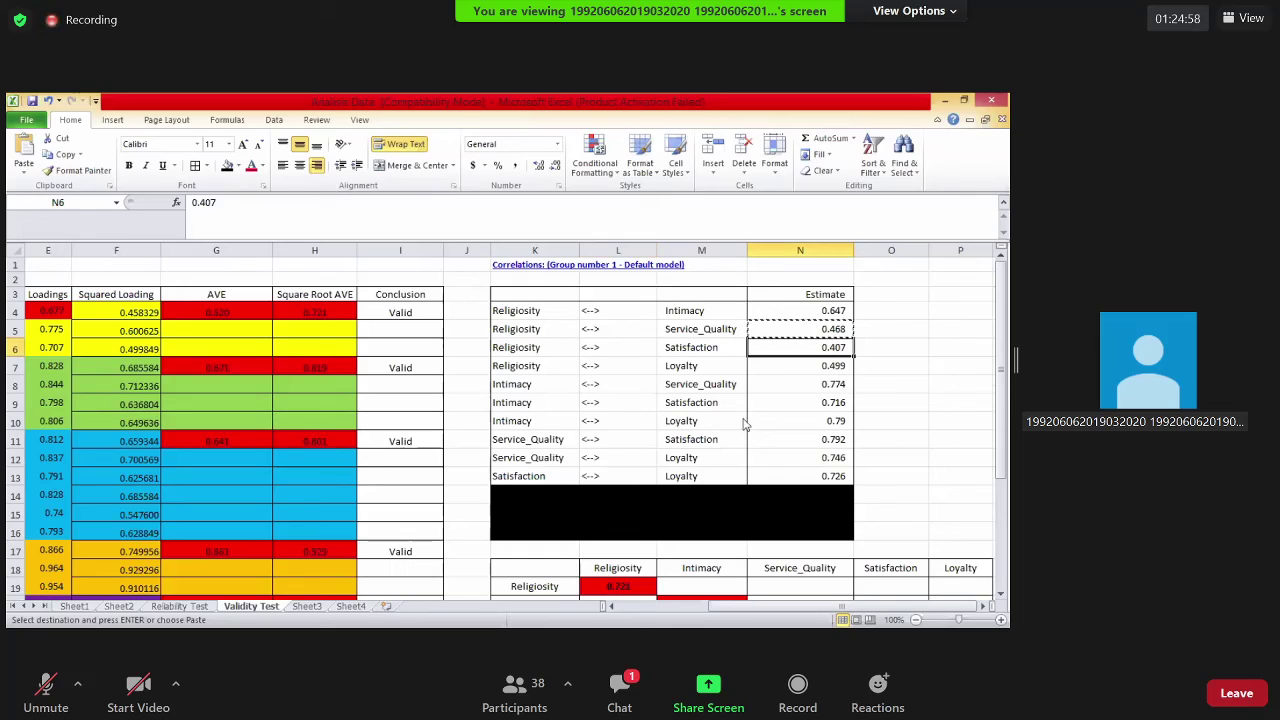
pyautogui.hotkey('ctrl', 'c')
pyautogui.scroll(-3, 640, 430)
pyautogui.click(620, 430)
pyautogui.hotkey('ctrl', 'v')
# Copy the Religiosity–Loyalty estimate of 0.499 from N7 into L23 of the discriminant validity matrix
pyautogui.scroll(3, 640, 415)
pyautogui.click(538, 368)
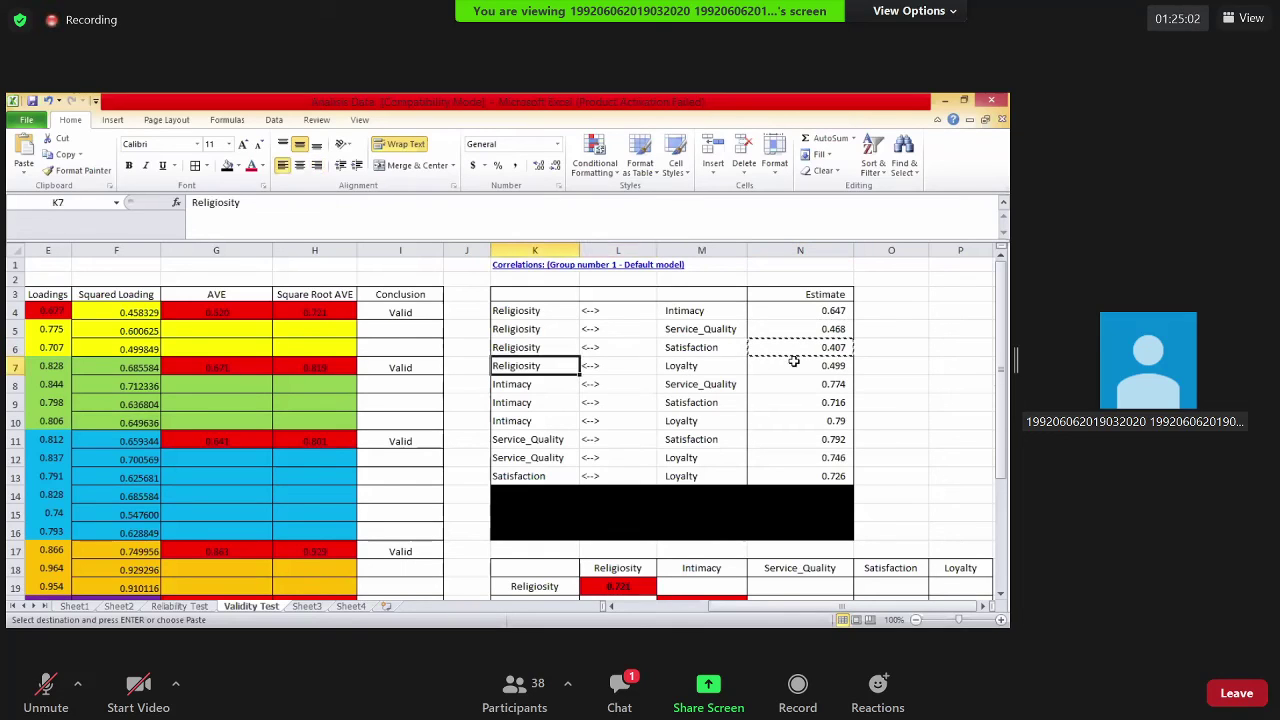
pyautogui.click(794, 362)
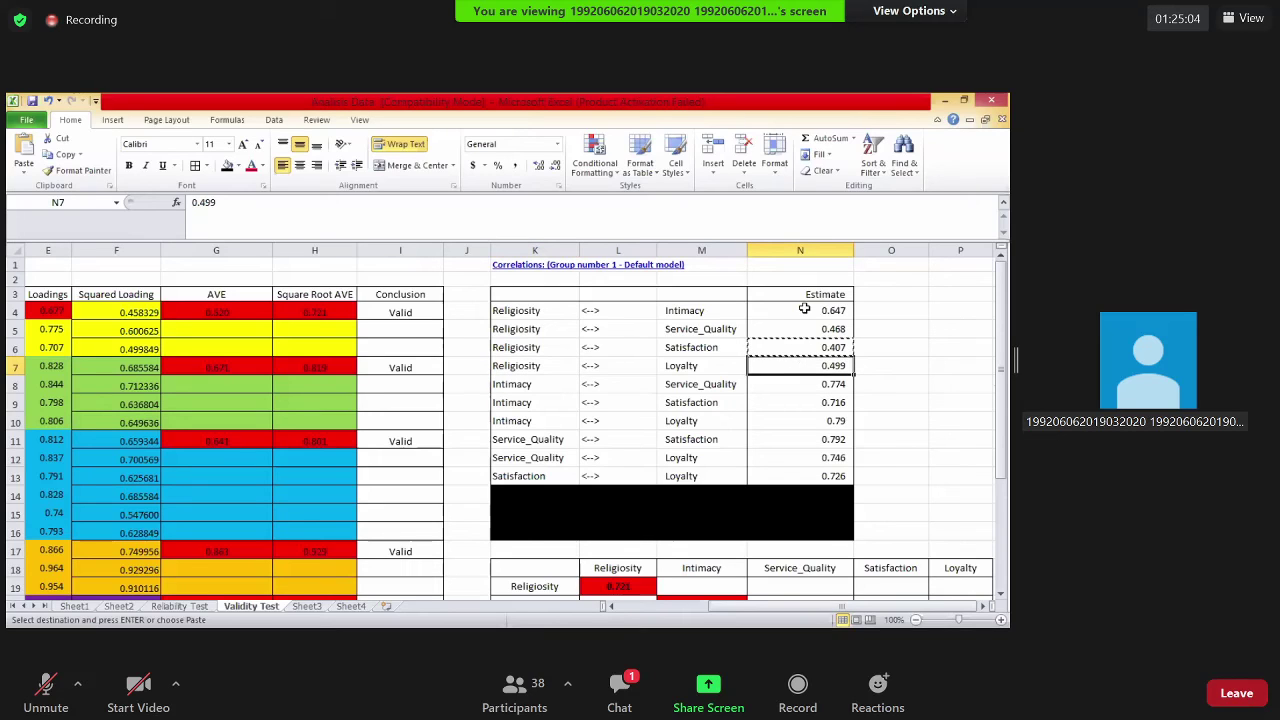
pyautogui.scroll(-3, 600, 503)
pyautogui.click(600, 503)
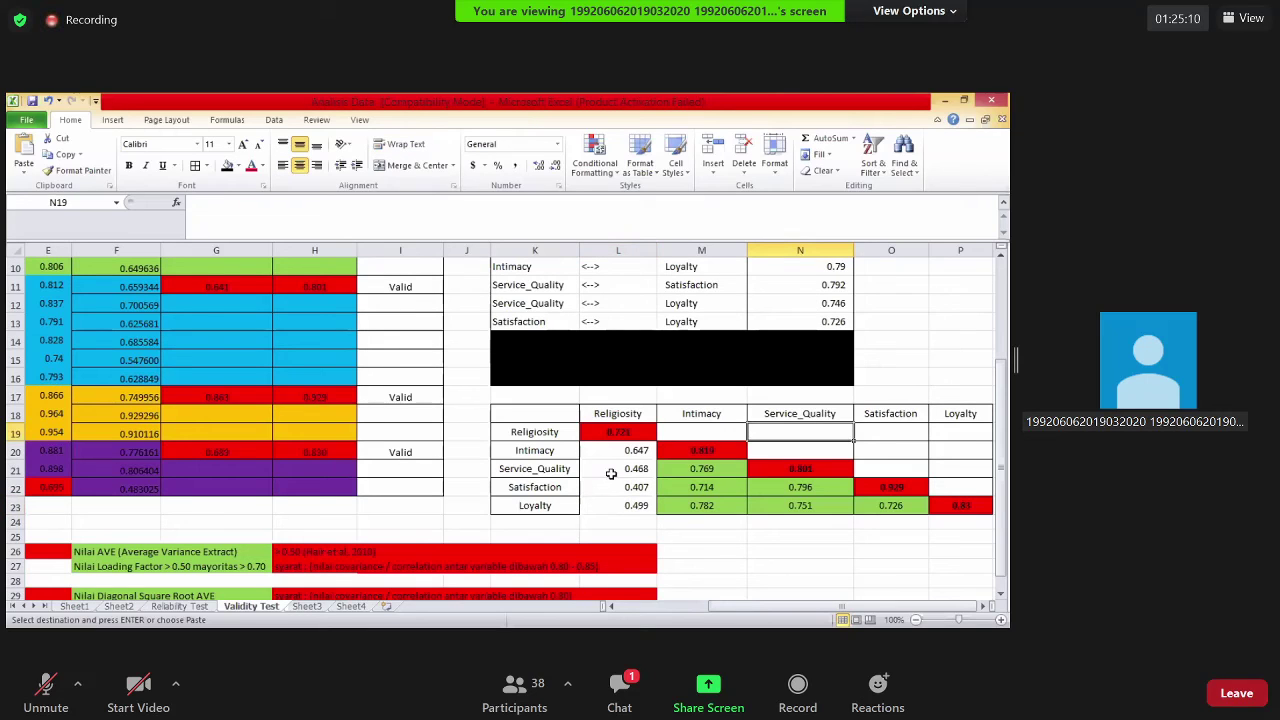
# Copy the Intimacy–Service_Quality estimate of 0.774 from N8 into M21 of the discriminant validity matrix
pyautogui.click(700, 412)
pyautogui.click(535, 469)
pyautogui.moveTo(700, 412); pyautogui.dragTo(700, 468)
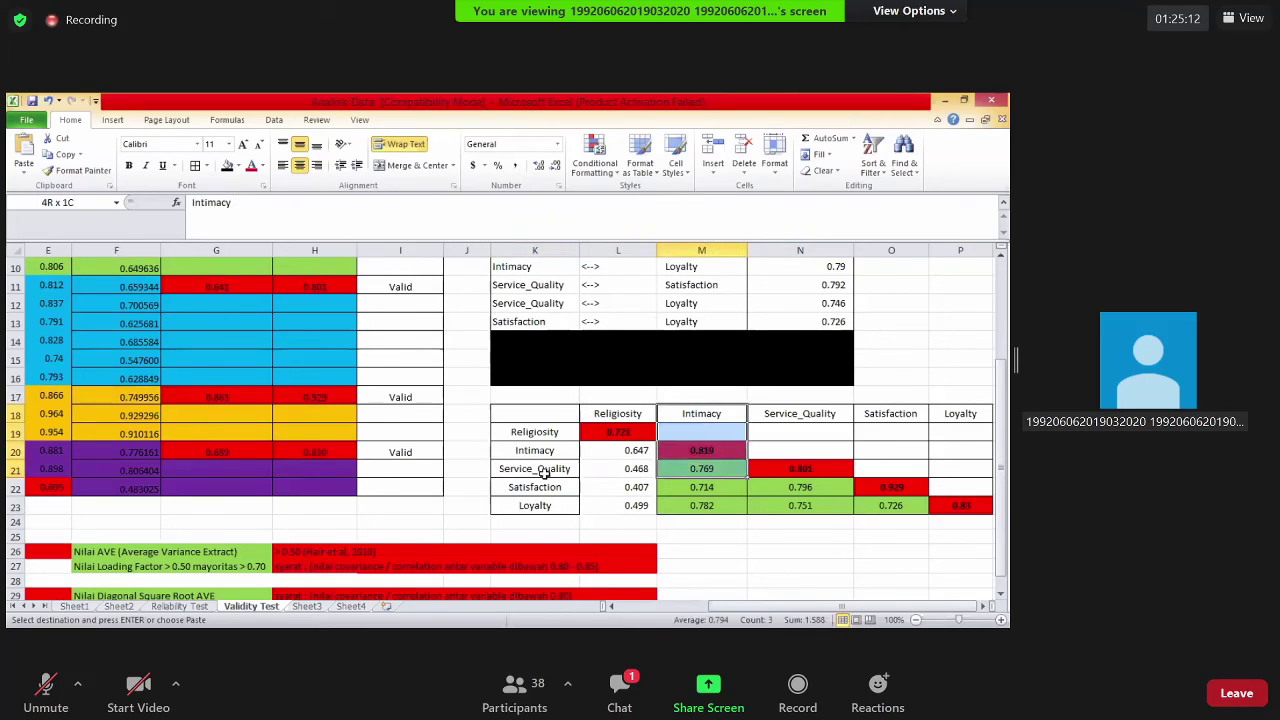
pyautogui.click(535, 469)
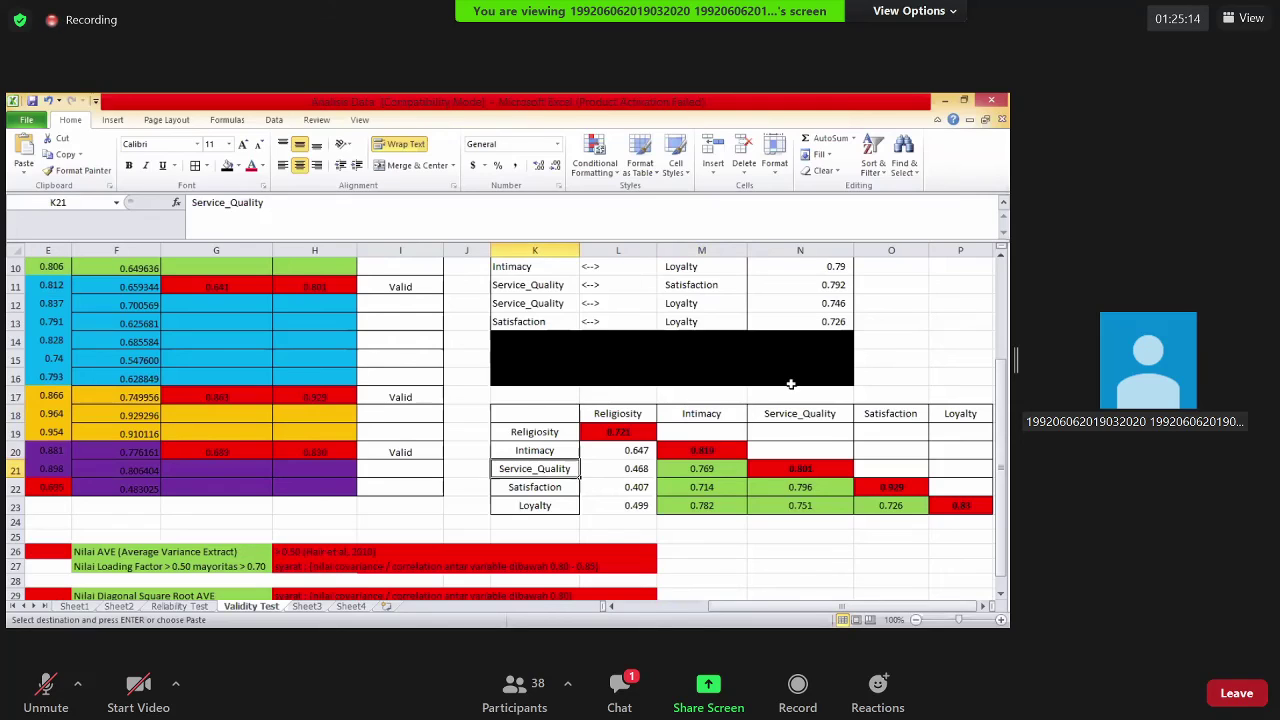
pyautogui.scroll(3, 534, 390)
pyautogui.click(535, 386)
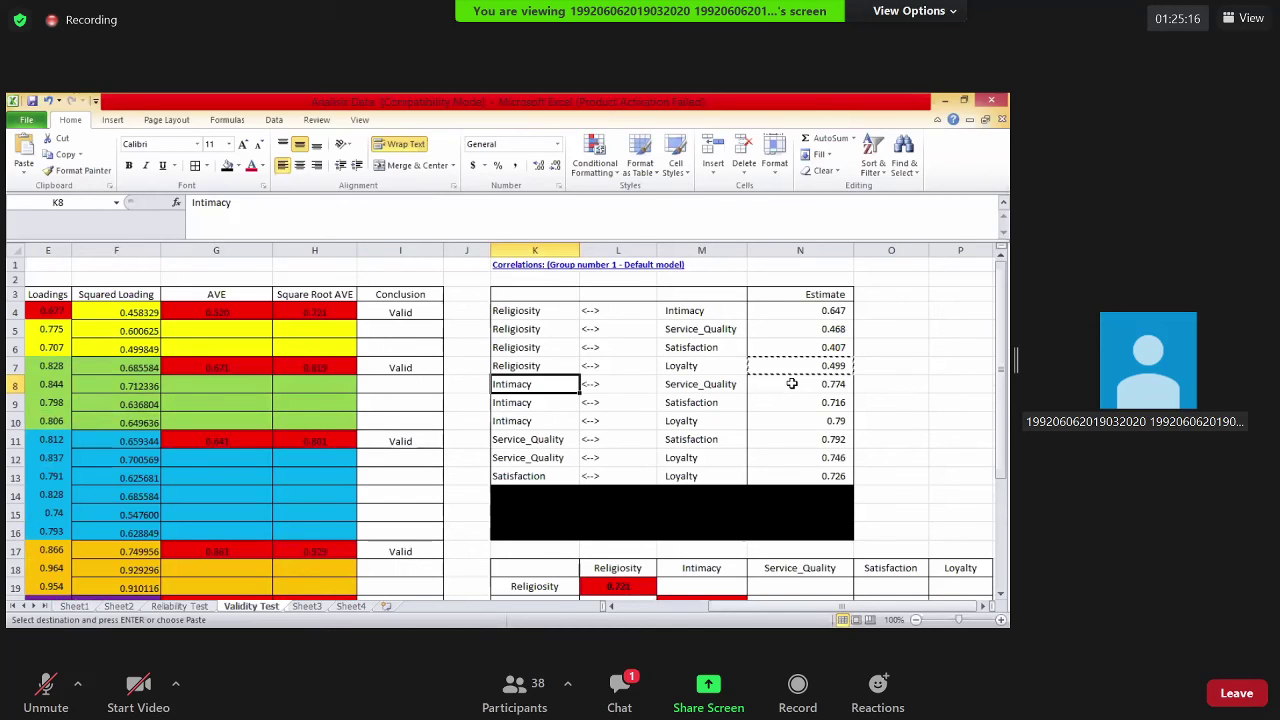
pyautogui.click(842, 388)
pyautogui.hotkey('ctrl', 'c')
# Copy the Intimacy–Satisfaction estimate of 0.716 from N9 into M22 of the discriminant validity matrix
pyautogui.click(839, 404)
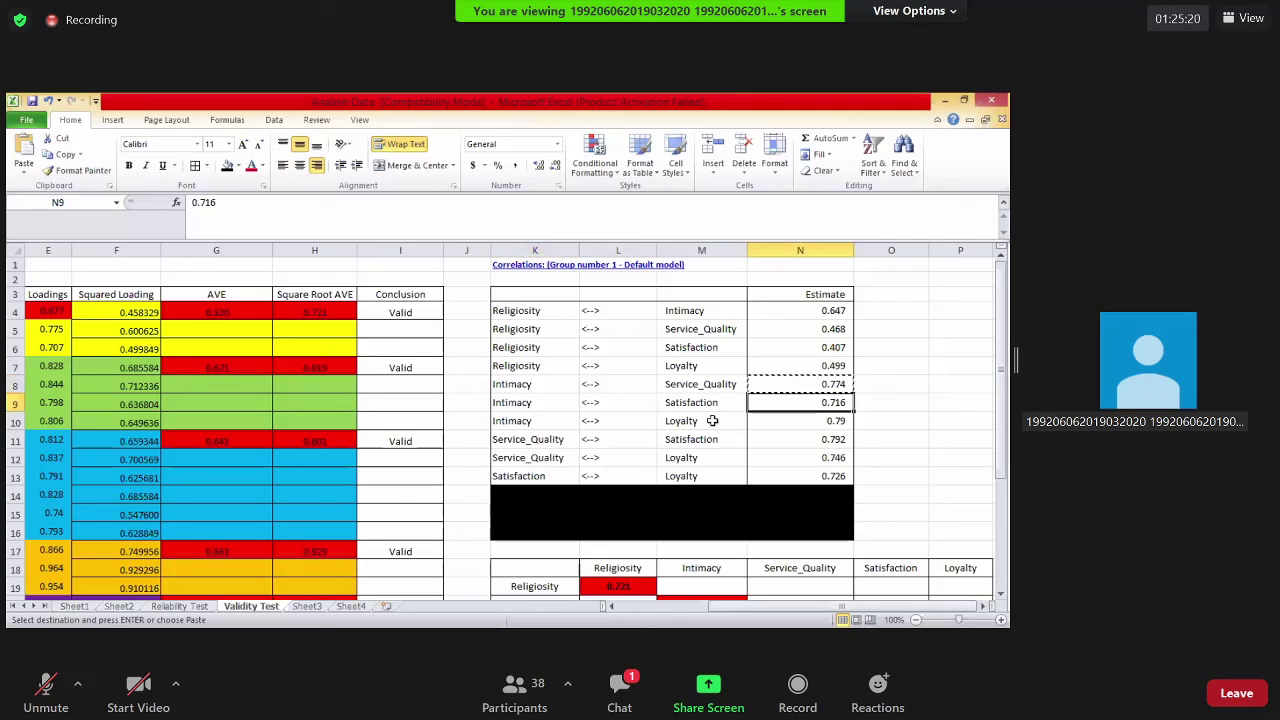
pyautogui.scroll(-5, 702, 314)
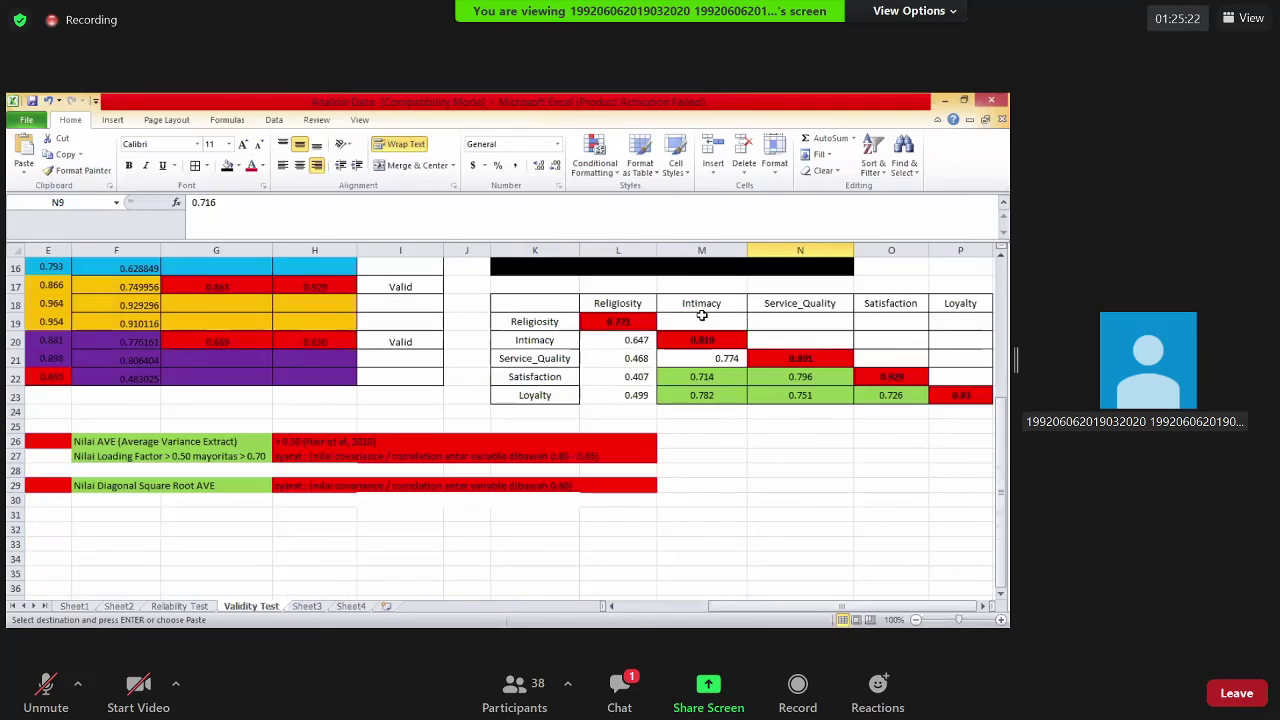
pyautogui.scroll(4, 794, 356)
pyautogui.rightClick(795, 358)
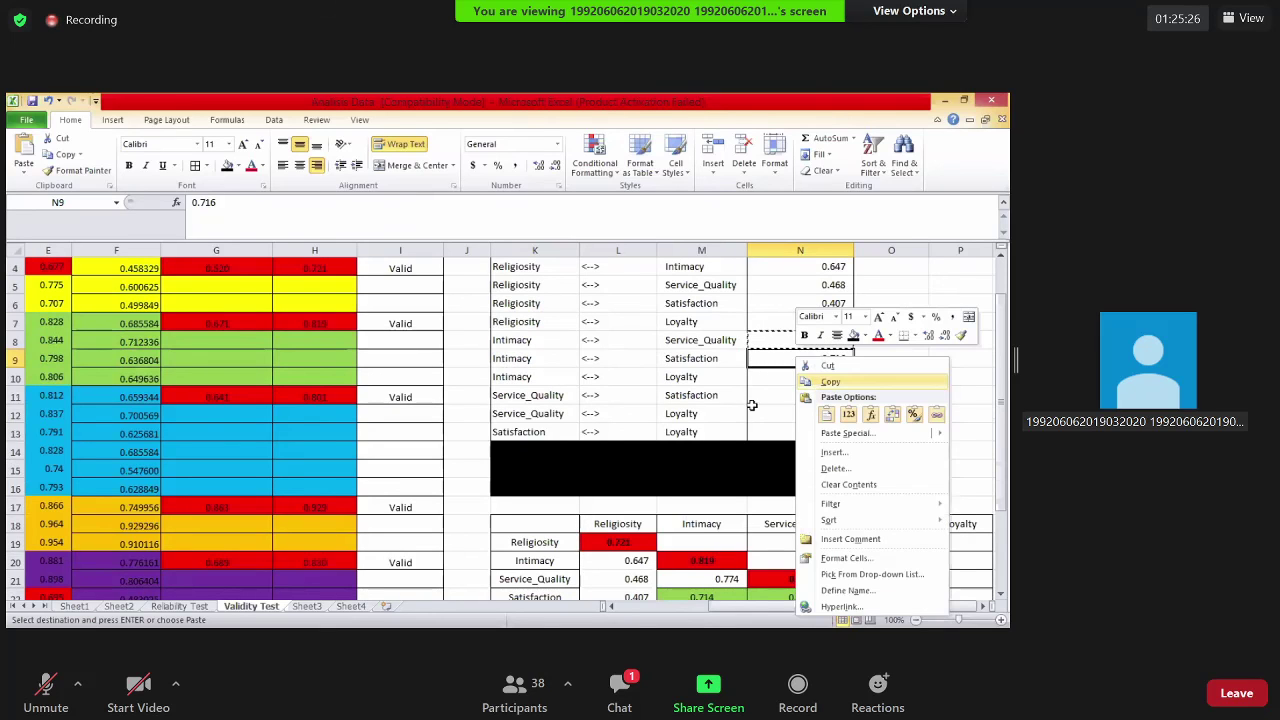
pyautogui.scroll(-2, 745, 300)
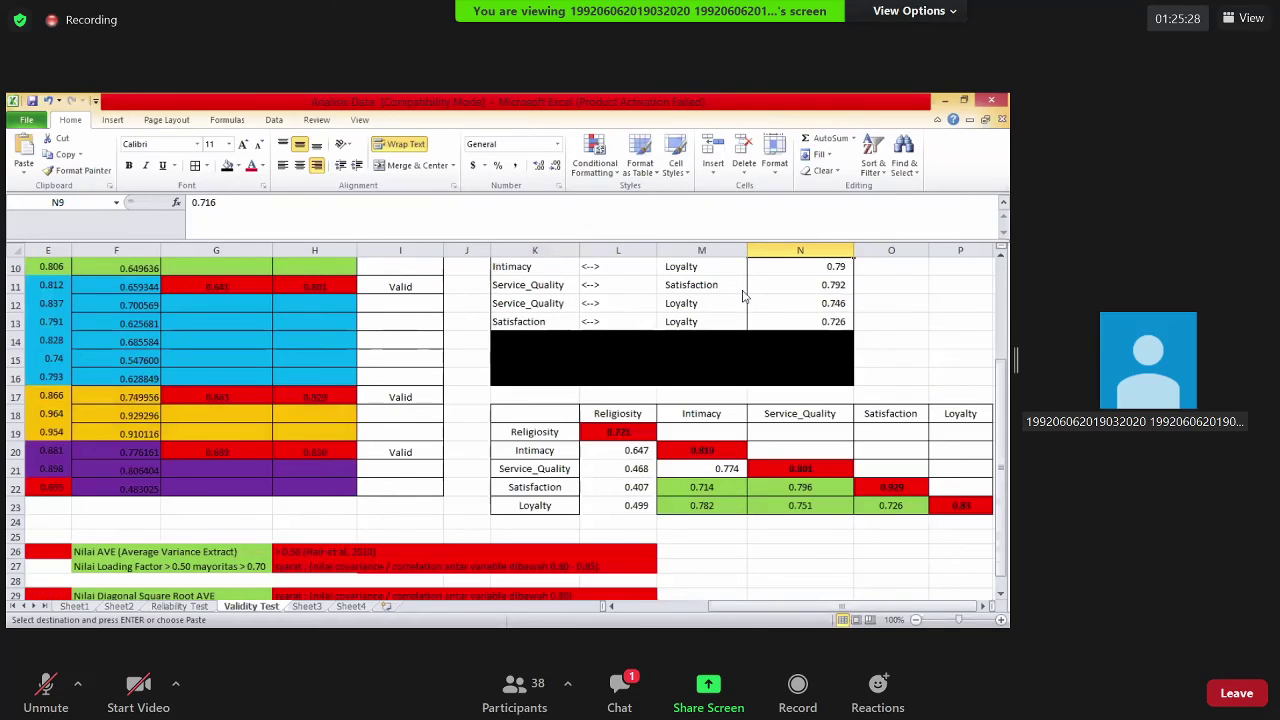
# Copy the Intimacy–Loyalty estimate of 0.79 from N10 into M23 of the discriminant validity matrix
pyautogui.scroll(2, 836, 377)
pyautogui.click(836, 377)
pyautogui.rightClick(836, 377)
pyautogui.press('Escape')
pyautogui.scroll(-2, 668, 496)
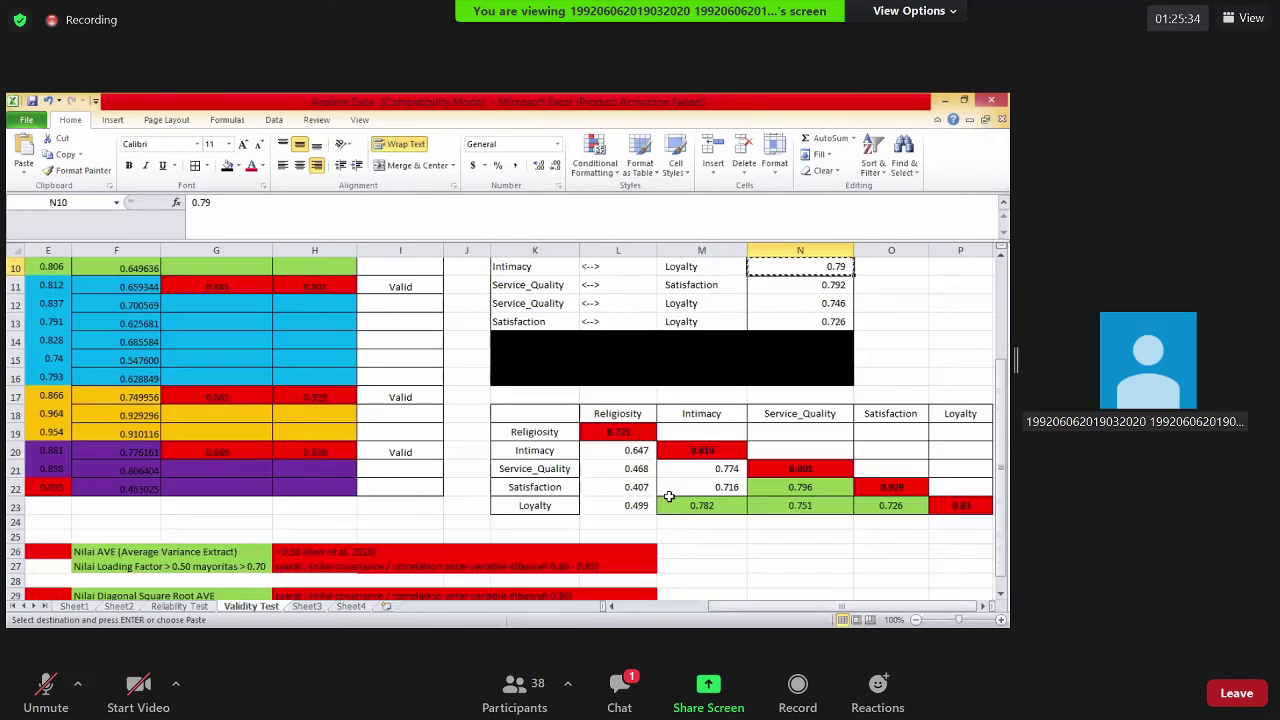
pyautogui.click(703, 505)
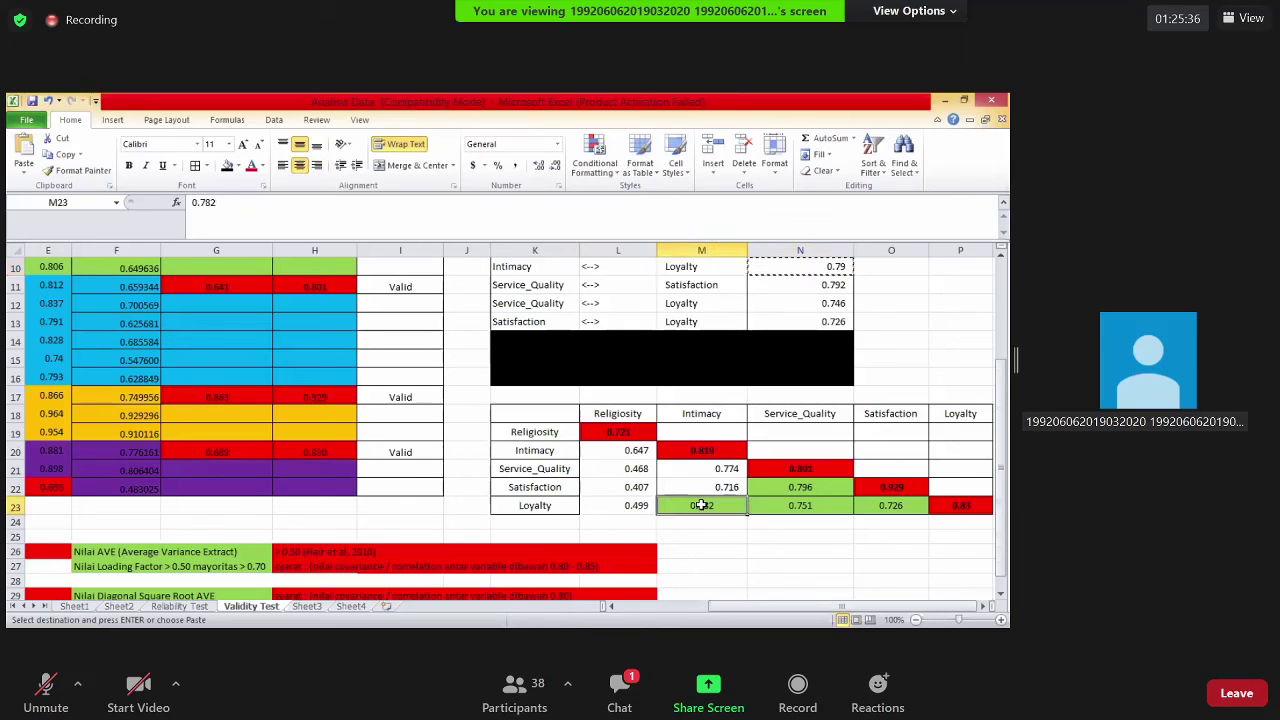
# Copy the Service_Quality–Satisfaction estimate of 0.792 from N11 into N22 of the discriminant validity matrix
pyautogui.scroll(3, 533, 436)
pyautogui.click(535, 439)
pyautogui.press('Right')
pyautogui.press('Right')
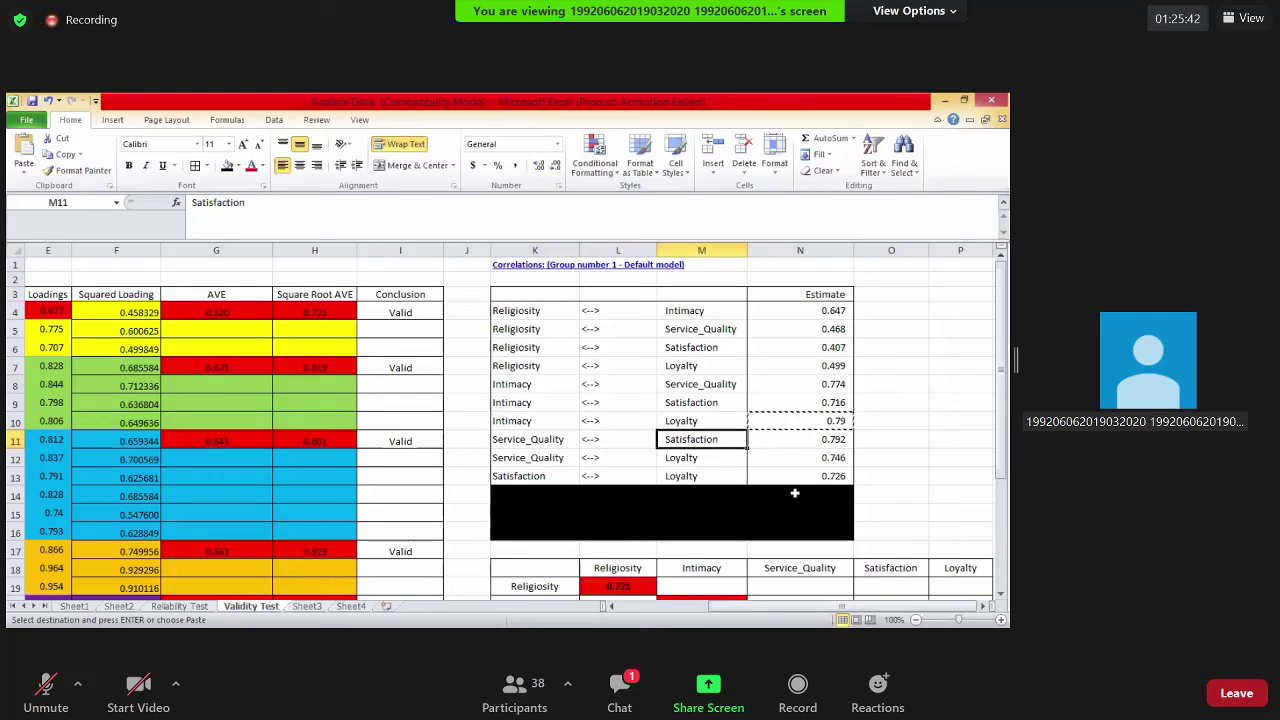
pyautogui.scroll(-3, 795, 493)
pyautogui.click(801, 487)
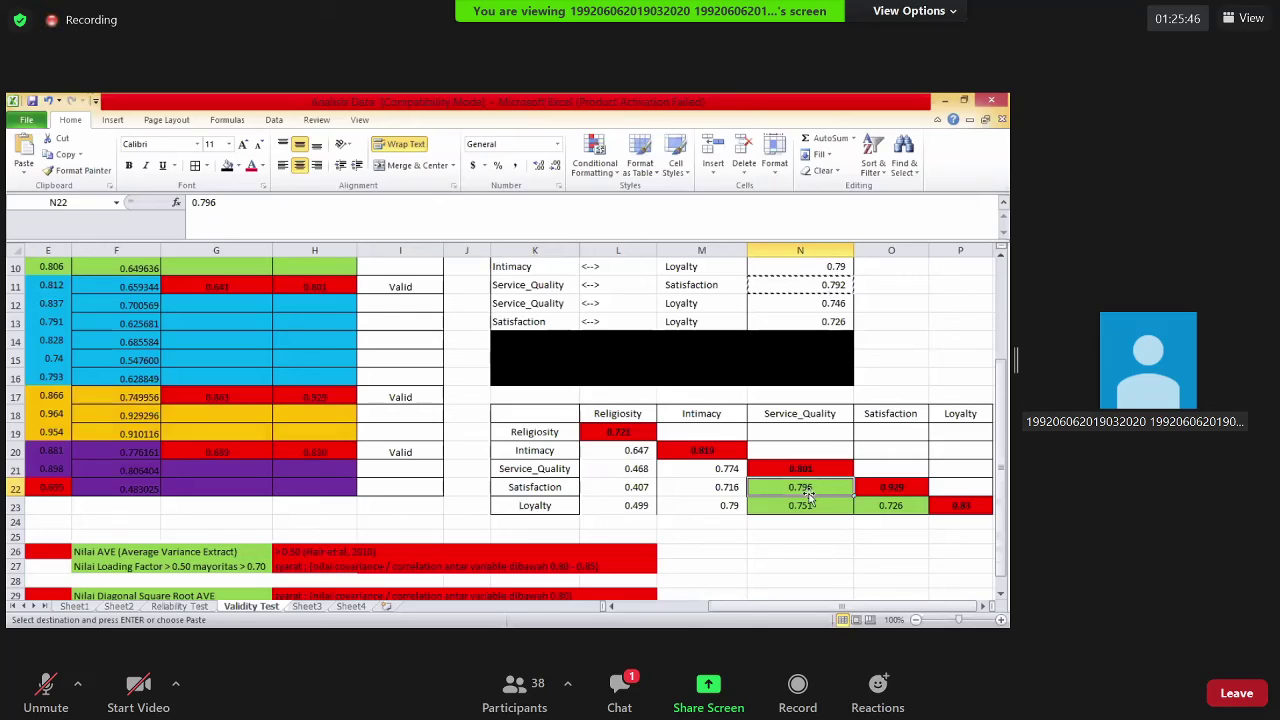
pyautogui.hotkey('ctrl', 'v')
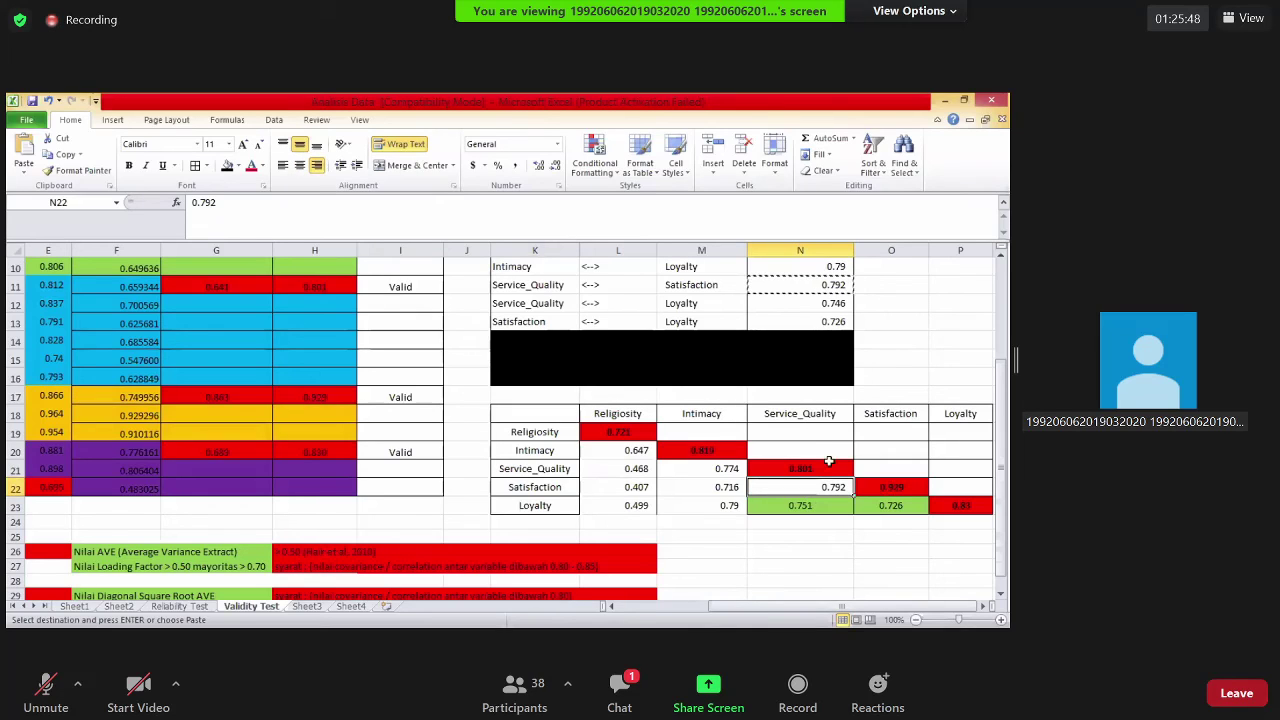
# Copy the Service_Quality–Loyalty estimate of 0.746 from N12 into N23 of the discriminant validity matrix
pyautogui.scroll(3, 628, 456)
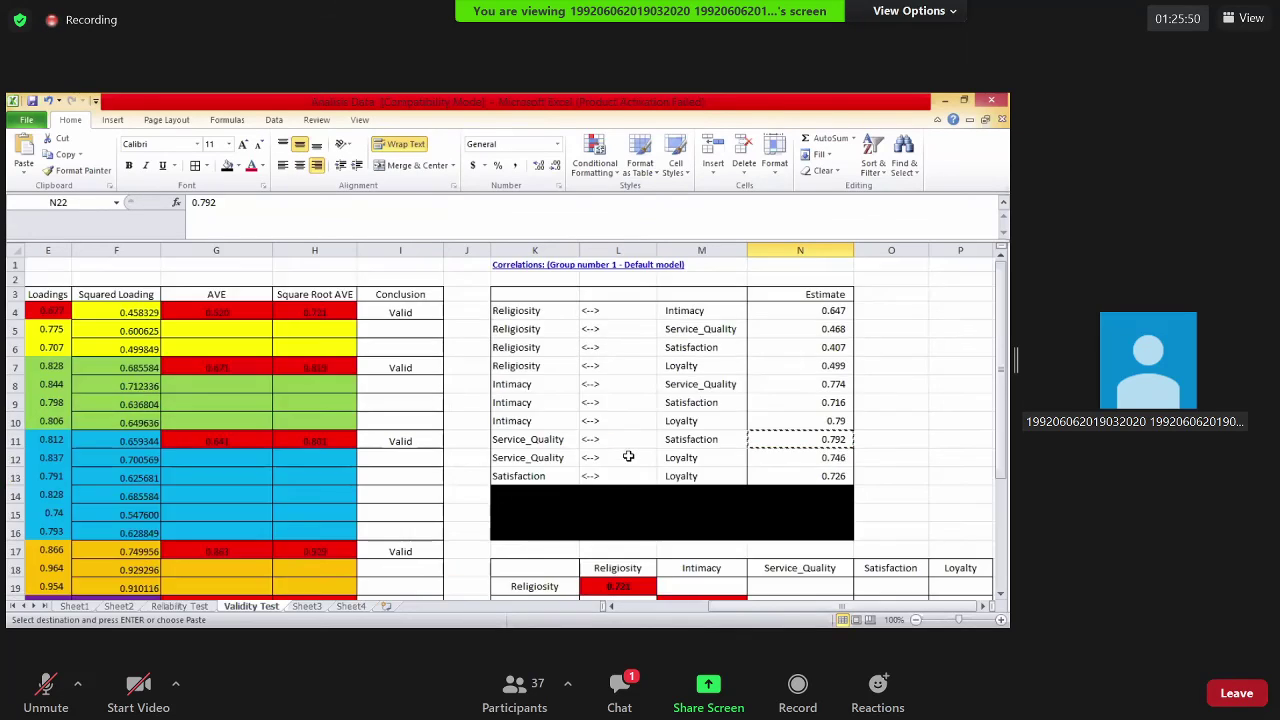
pyautogui.click(812, 455)
pyautogui.hotkey('ctrl', 'c')
pyautogui.scroll(-3, 800, 450)
pyautogui.click(808, 505)
pyautogui.hotkey('ctrl', 'v')
# Copy the Satisfaction–Loyalty estimate of 0.726 from N13 into O23 and centre the matrix cells L18:O23
pyautogui.click(905, 411)
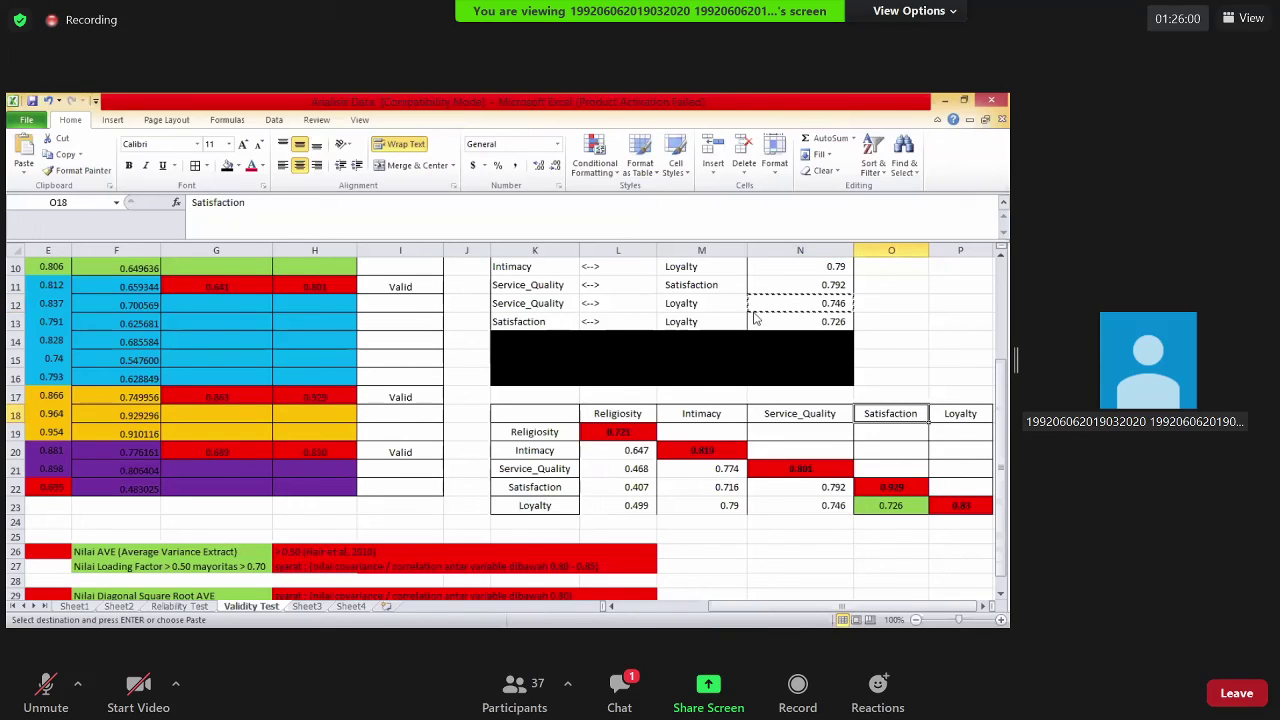
pyautogui.moveTo(618, 414); pyautogui.dragTo(874, 506)
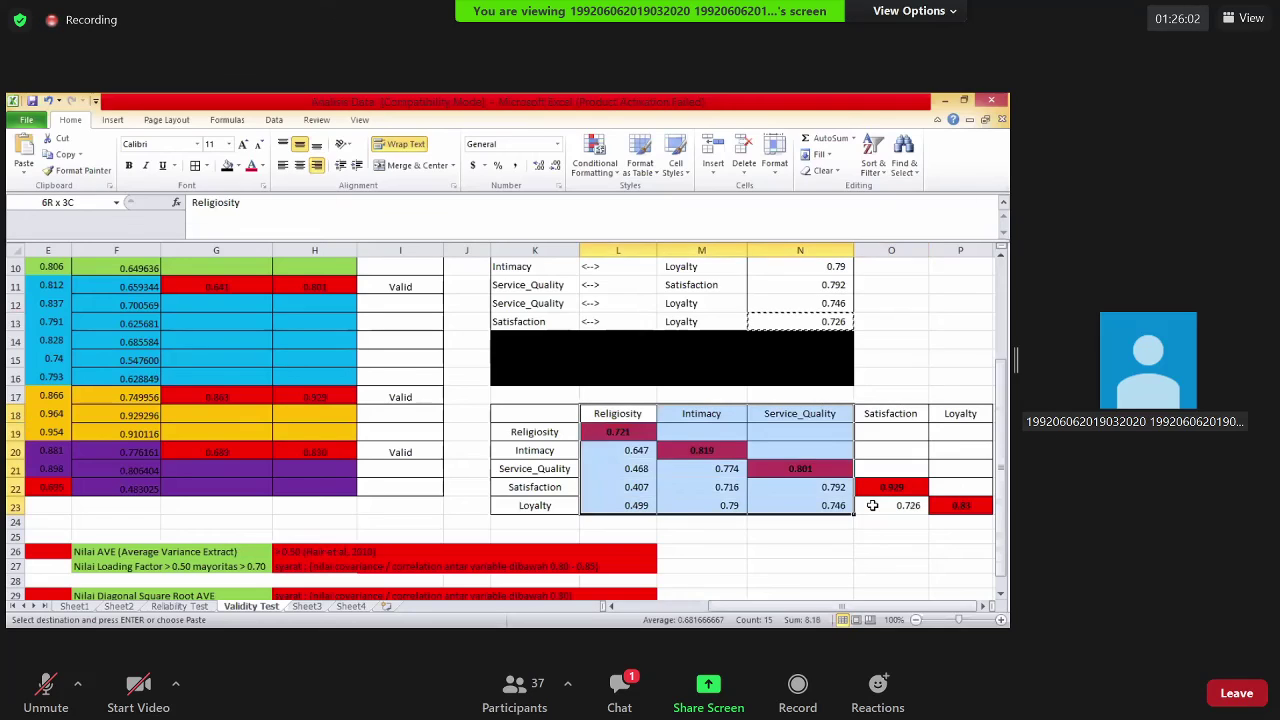
pyautogui.click(302, 166)
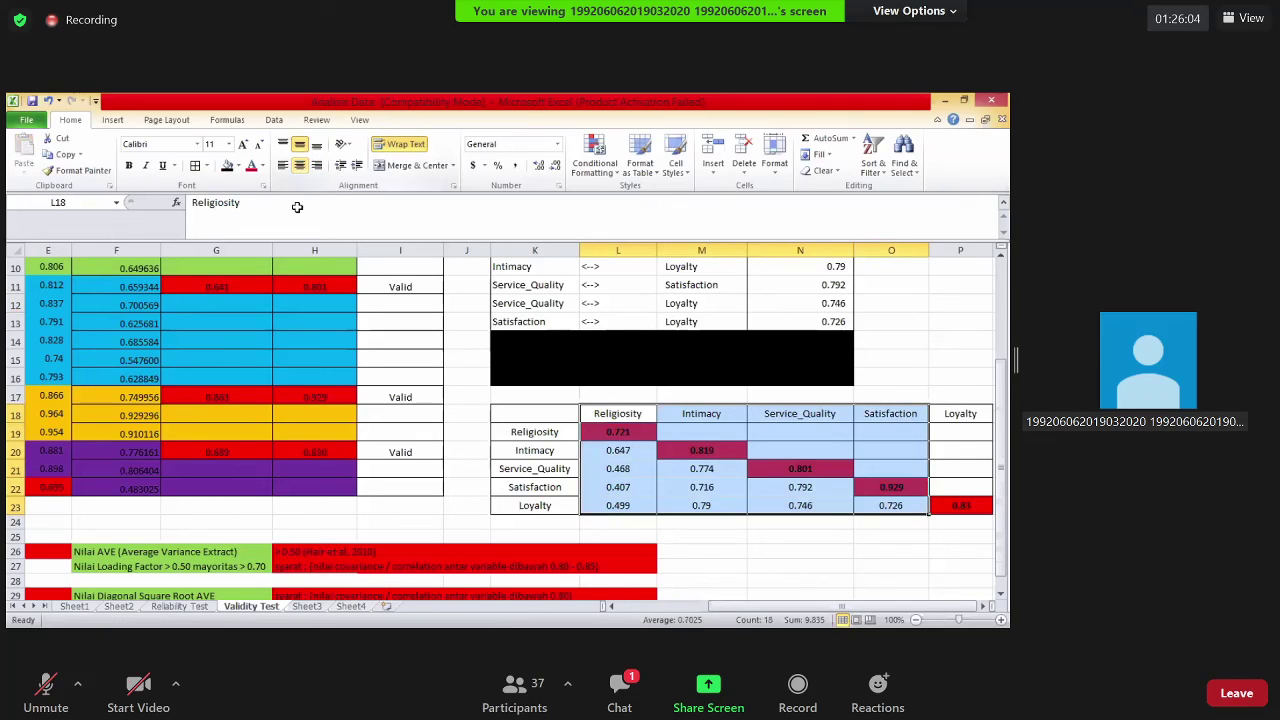
pyautogui.click(846, 524)
pyautogui.scroll(1, 857, 548)
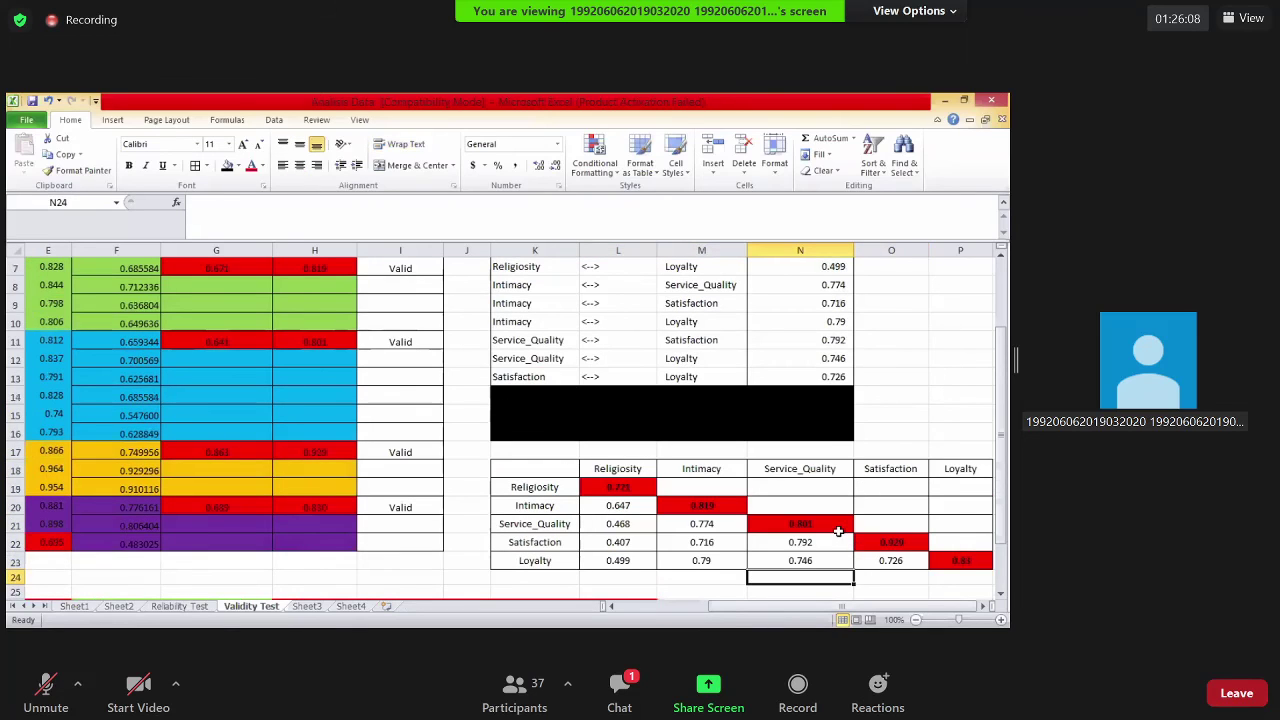
pyautogui.scroll(-1, 786, 510)
pyautogui.click(788, 535)
pyautogui.press('Down')
pyautogui.press('Down')
pyautogui.scroll(-1, 850, 480)
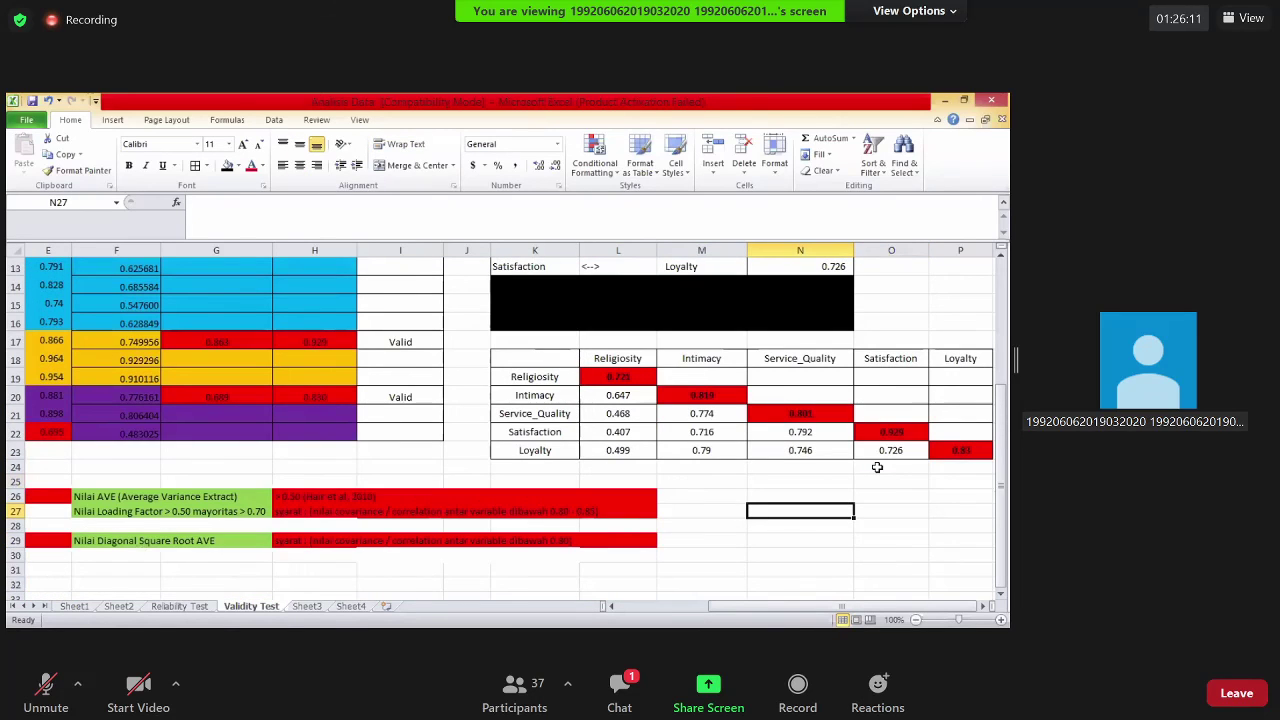
# Fill the Religiosity correlation cells L20:L23 below the diagonal with light green
pyautogui.click(641, 378)
pyautogui.moveTo(627, 398); pyautogui.dragTo(630, 445)
pyautogui.hotkey('shift', 'Down')
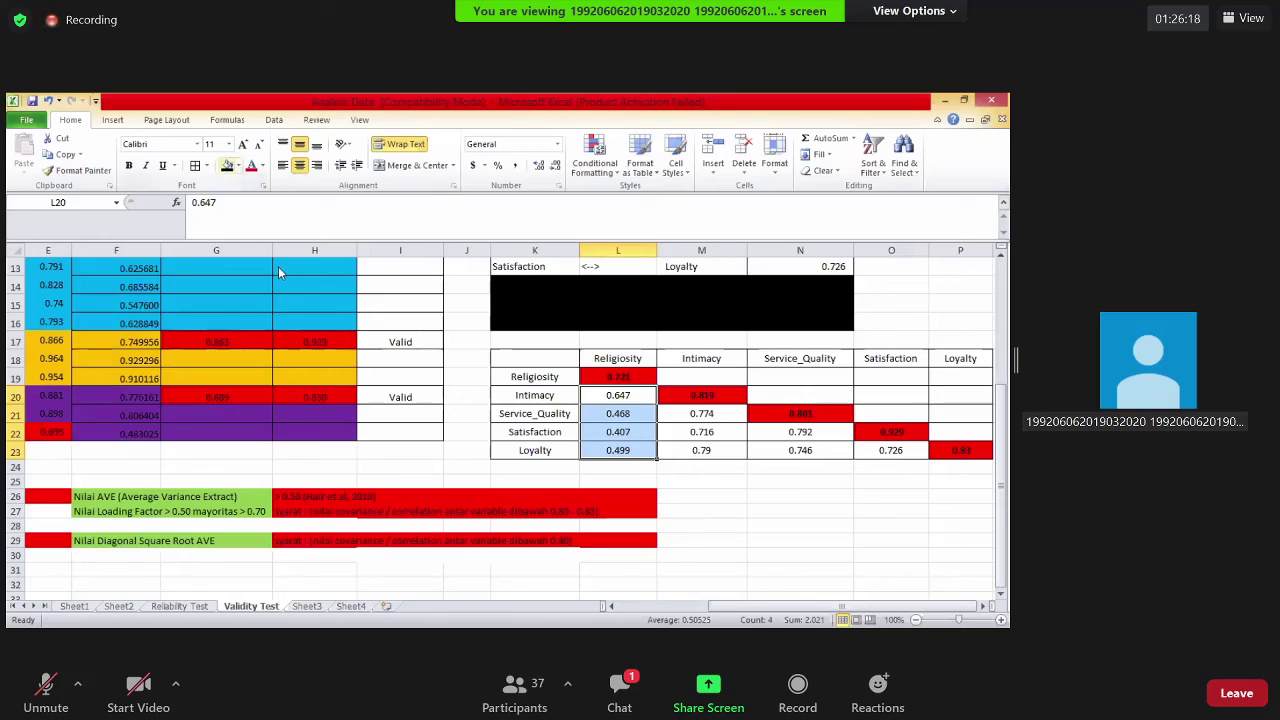
pyautogui.click(238, 166)
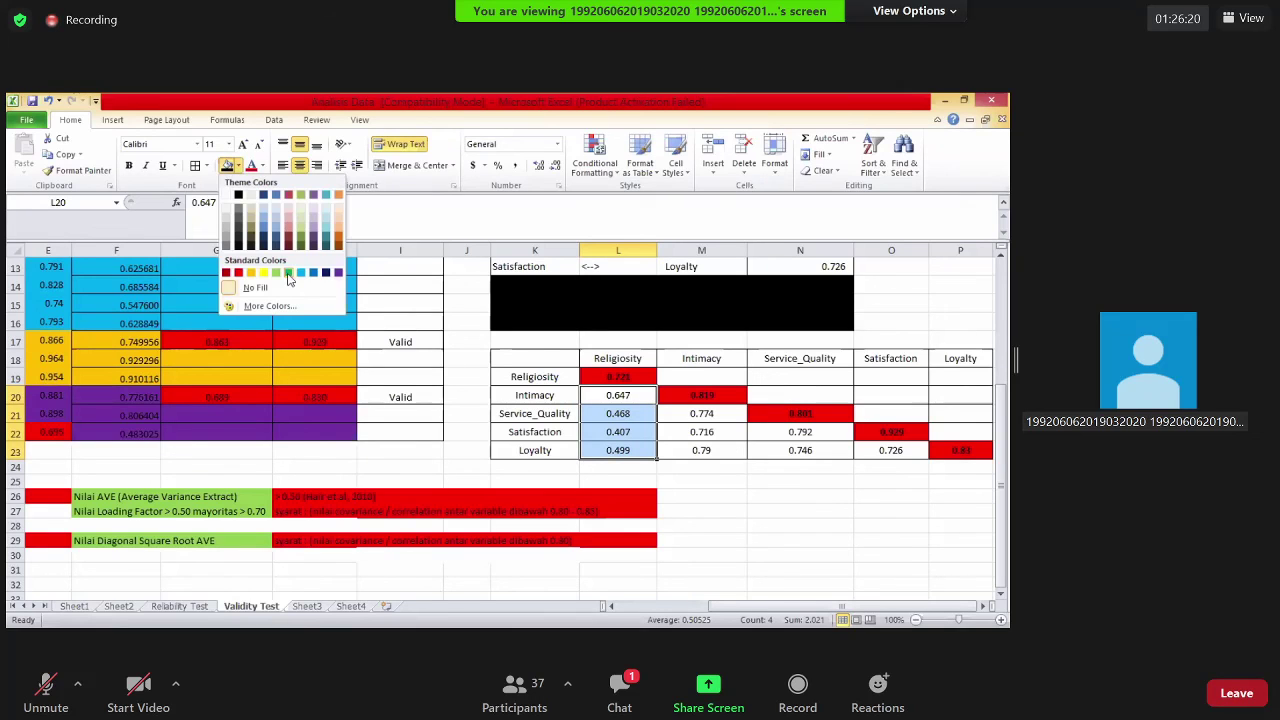
pyautogui.click(288, 272)
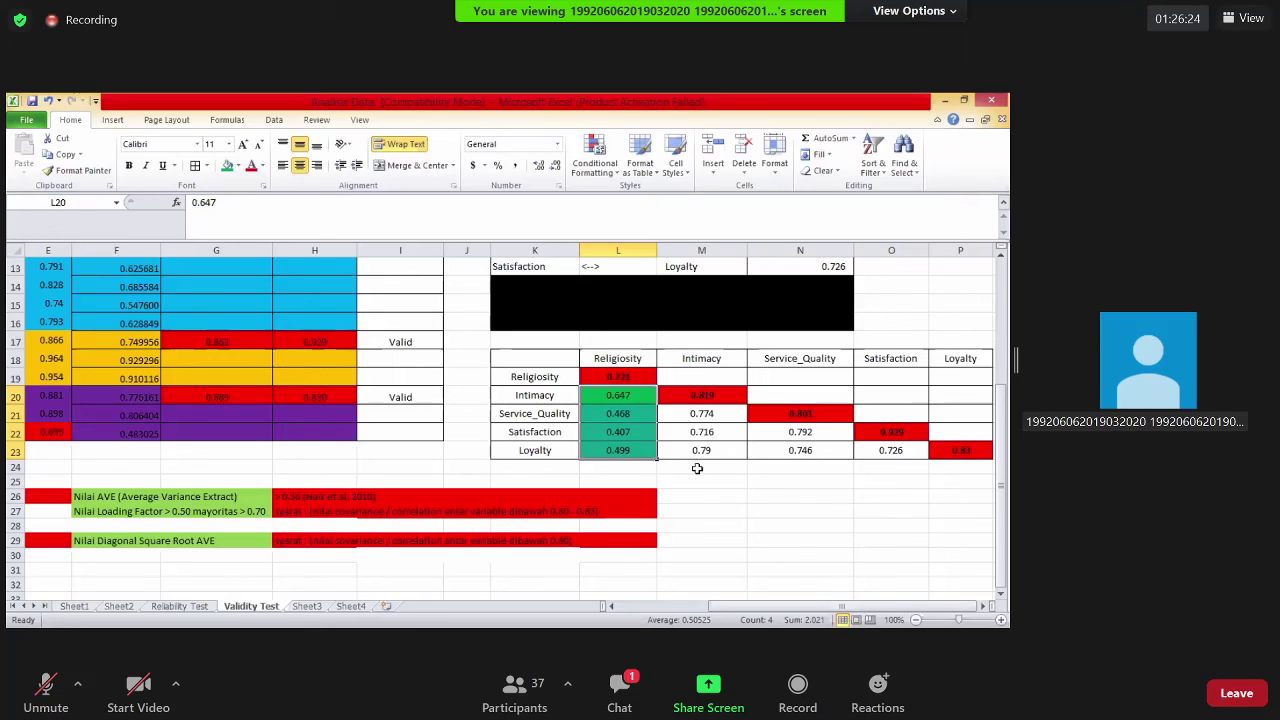
pyautogui.click(824, 520)
pyautogui.click(702, 496)
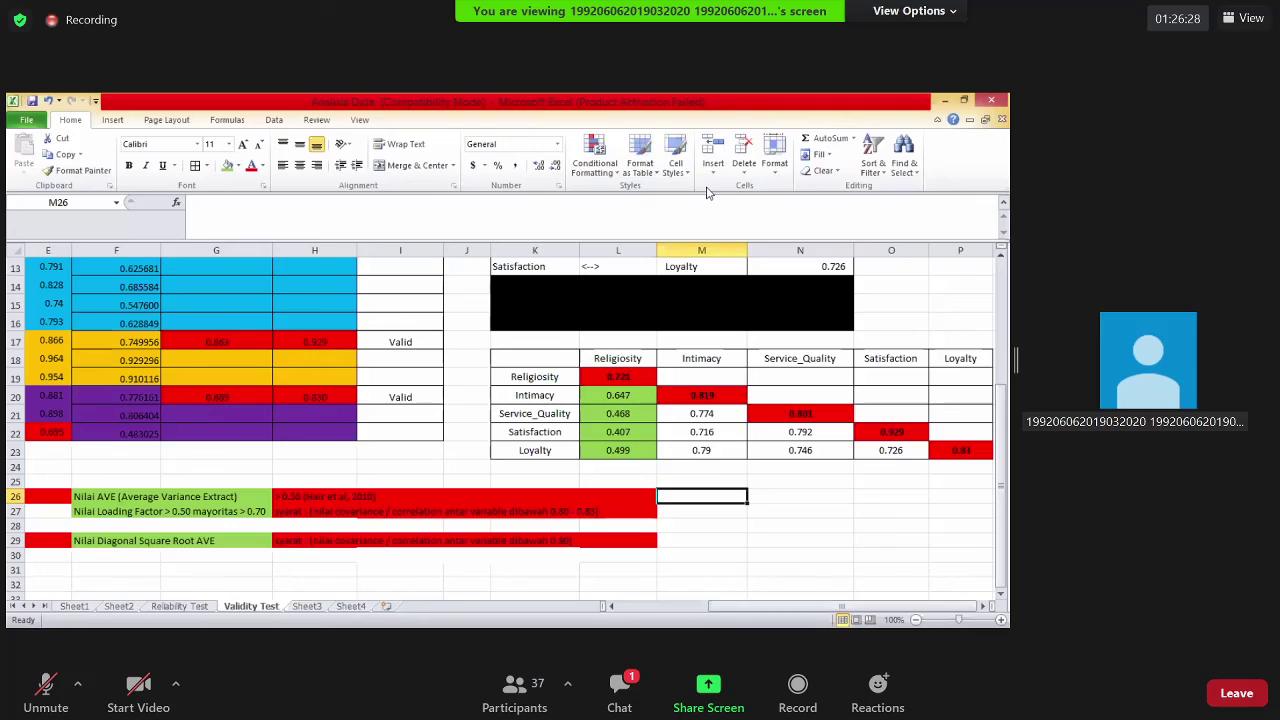
# Examine the Satisfaction, Service_Quality and Intimacy rows, comparing their correlation values with the square root AVE values on the diagonal
pyautogui.click(639, 398)
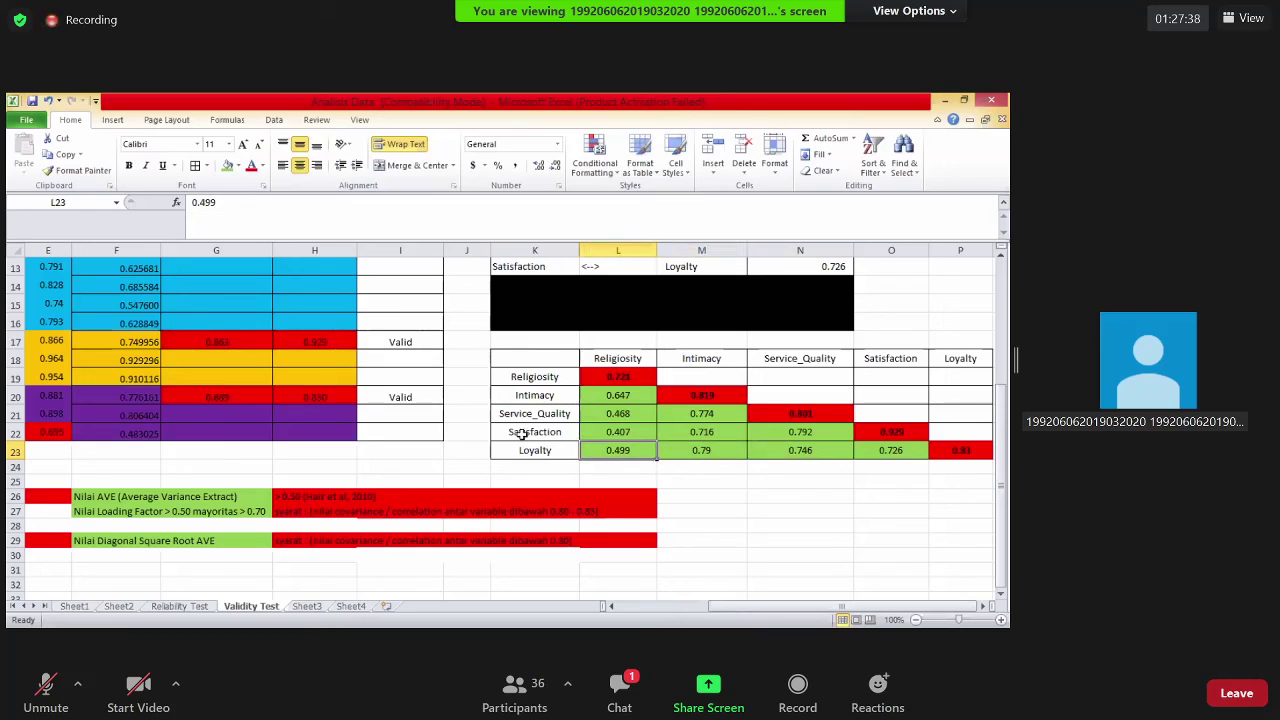
pyautogui.moveTo(534, 432); pyautogui.dragTo(766, 431)
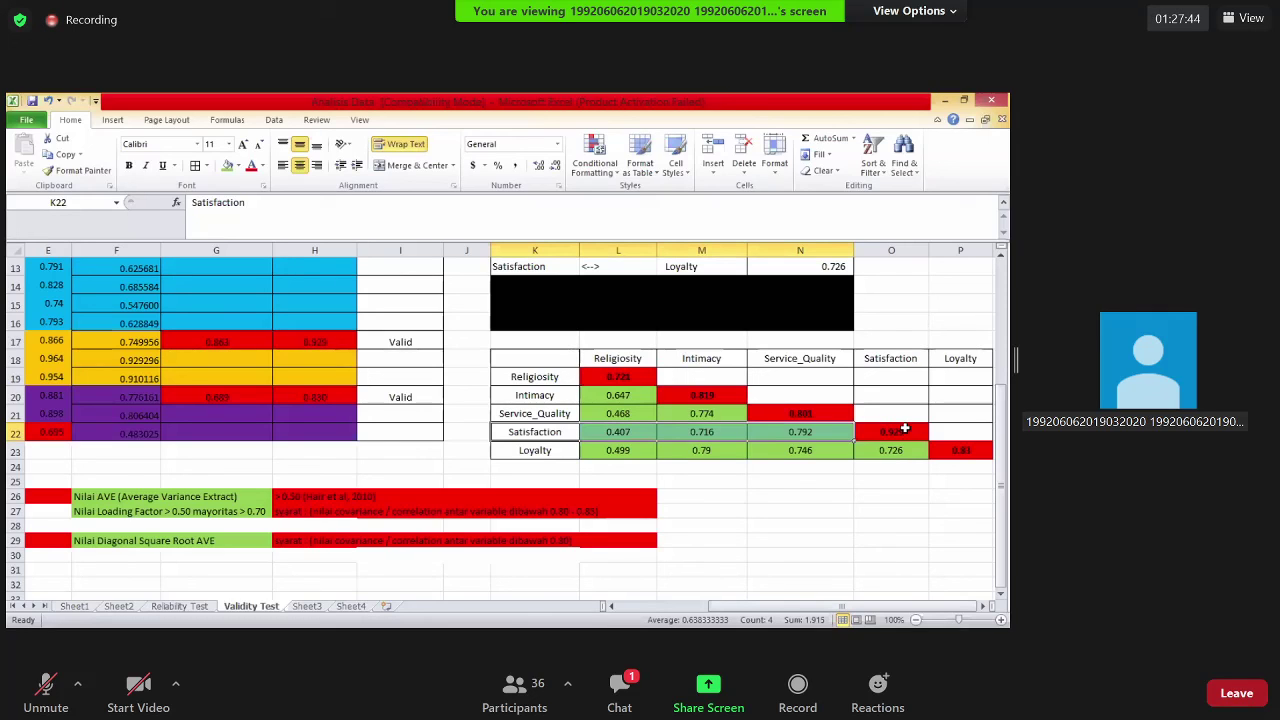
pyautogui.click(598, 412)
pyautogui.moveTo(598, 412); pyautogui.dragTo(702, 414)
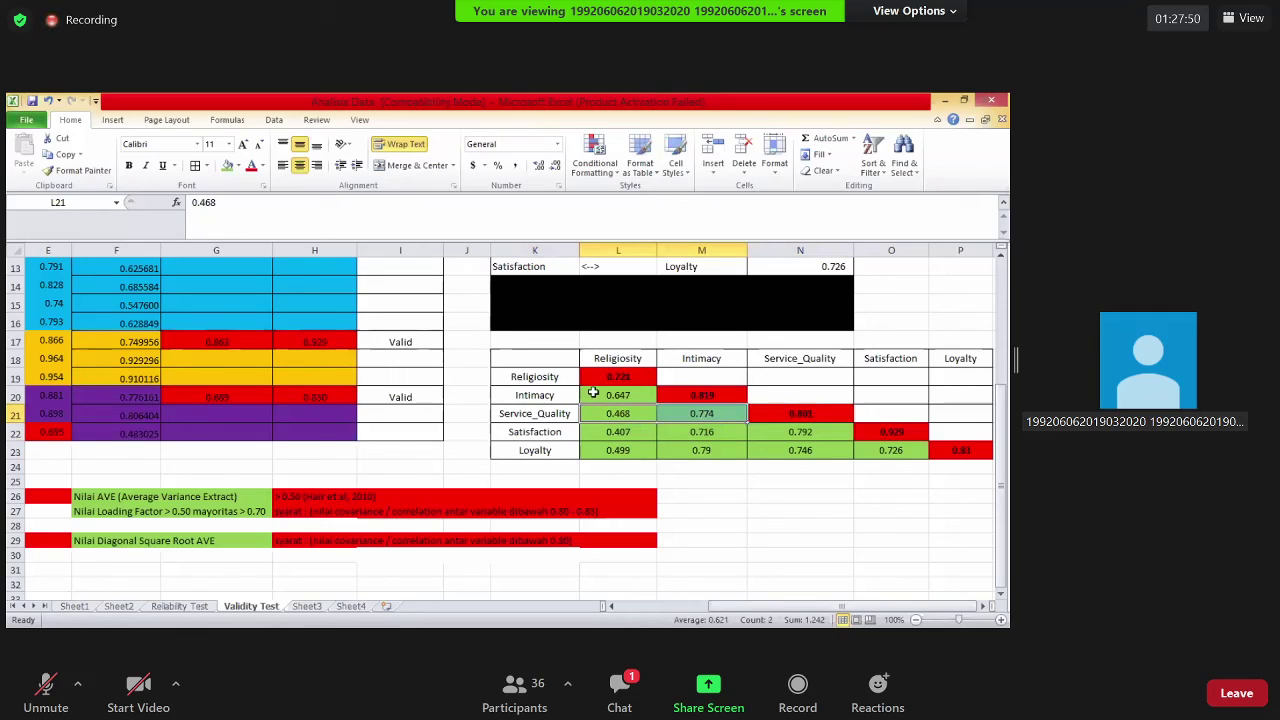
pyautogui.click(640, 398)
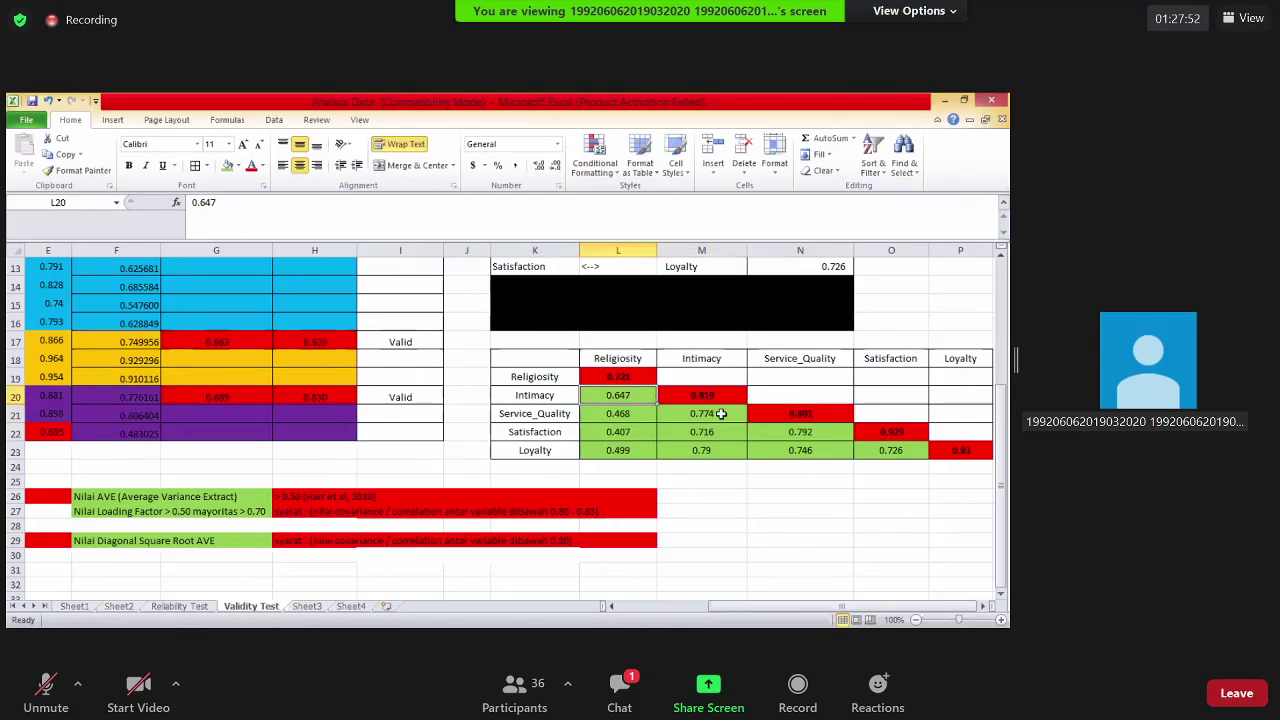
pyautogui.click(773, 512)
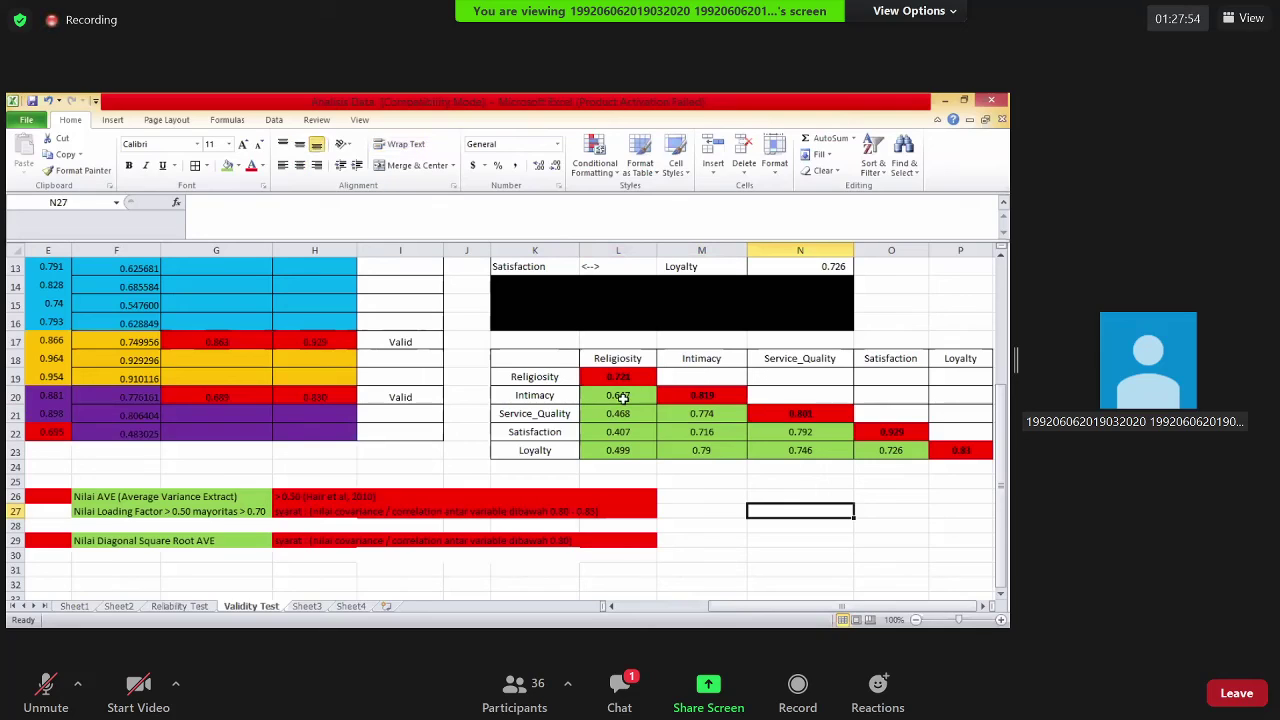
# Enter the title DISCRIMINANT VALIDITY in K17 above the matrix
pyautogui.click(514, 344)
pyautogui.write('D')
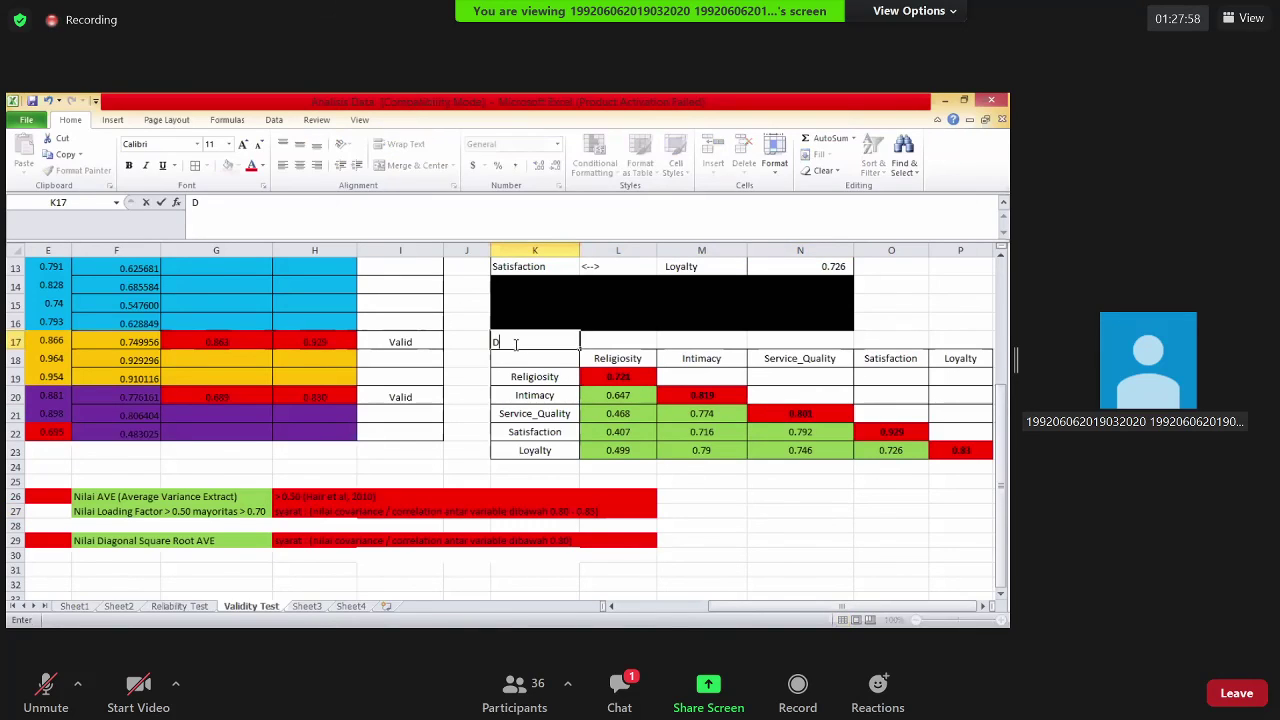
pyautogui.write('ISCRIMINANT VALIDITY')
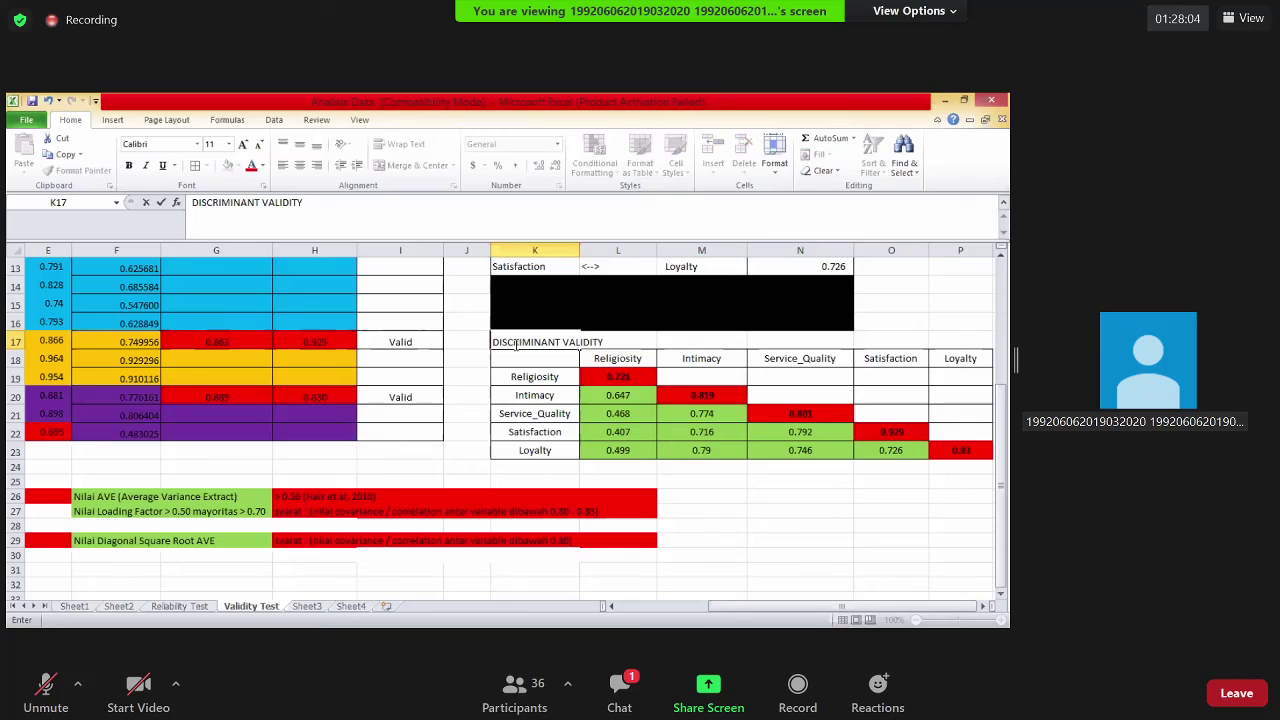
# Remove the black fill from the title cell K17 and merge it across K17:M17
pyautogui.press('Tab')
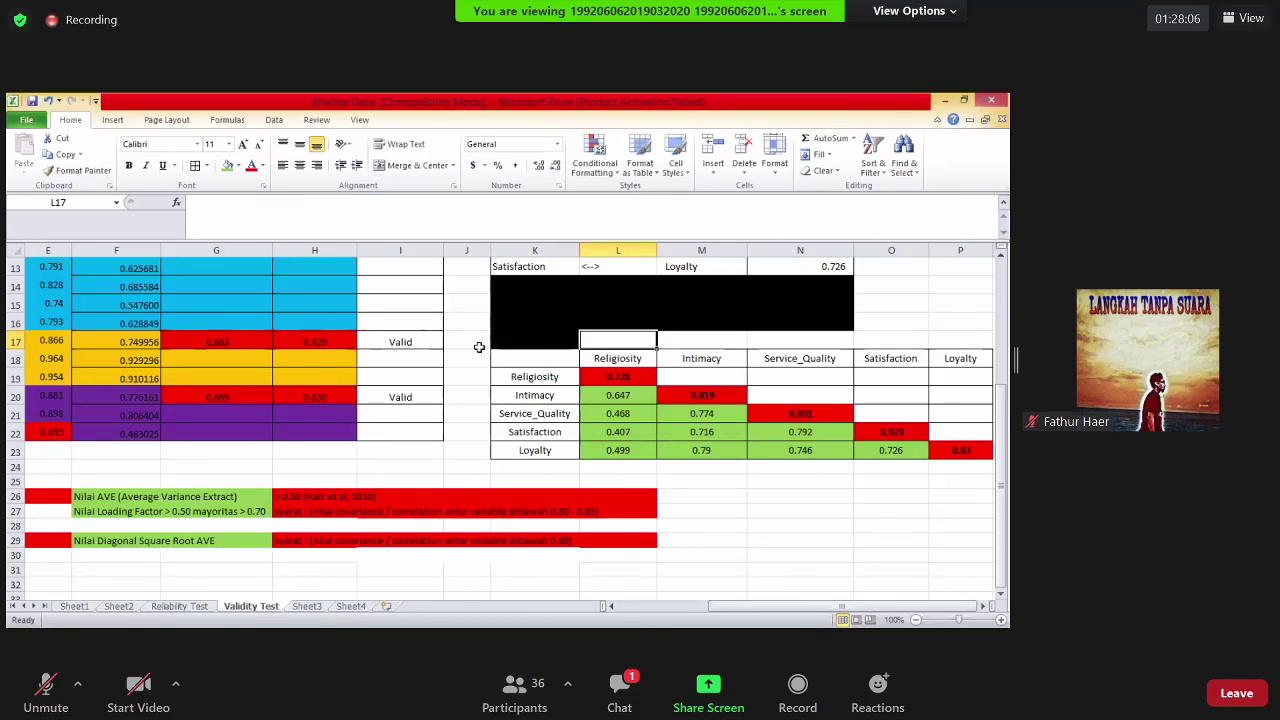
pyautogui.press('Left')
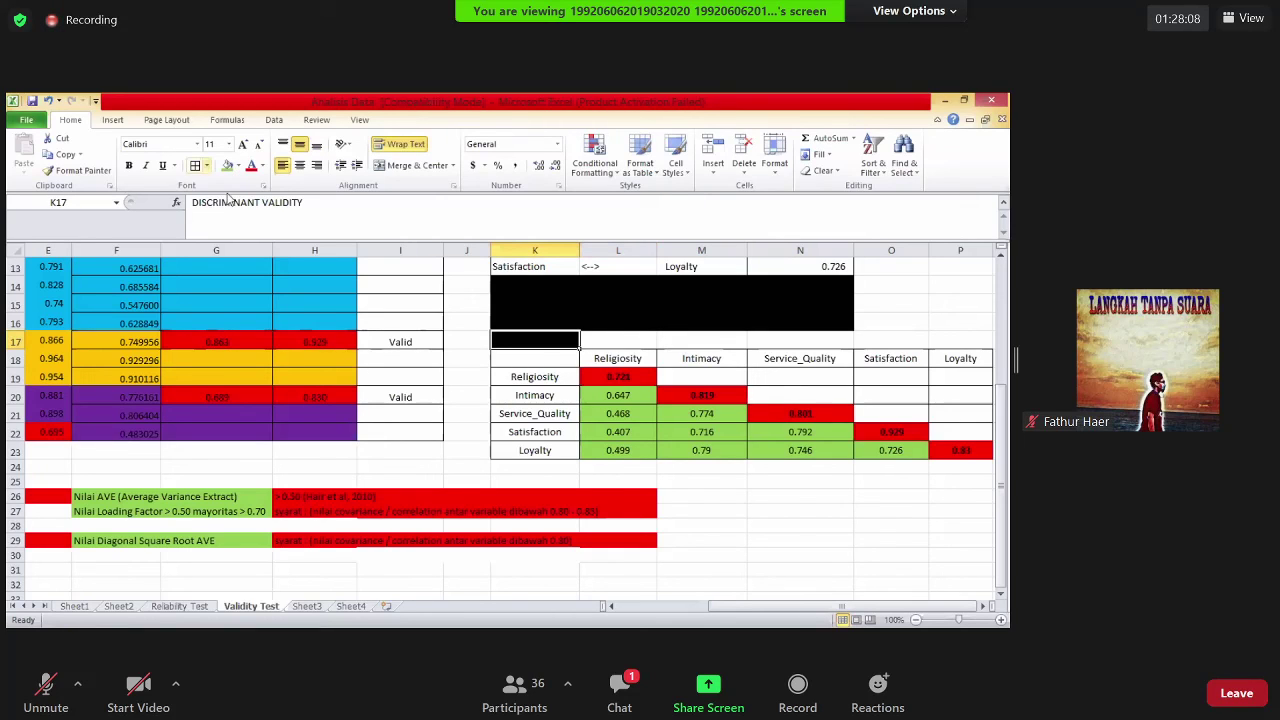
pyautogui.click(228, 199)
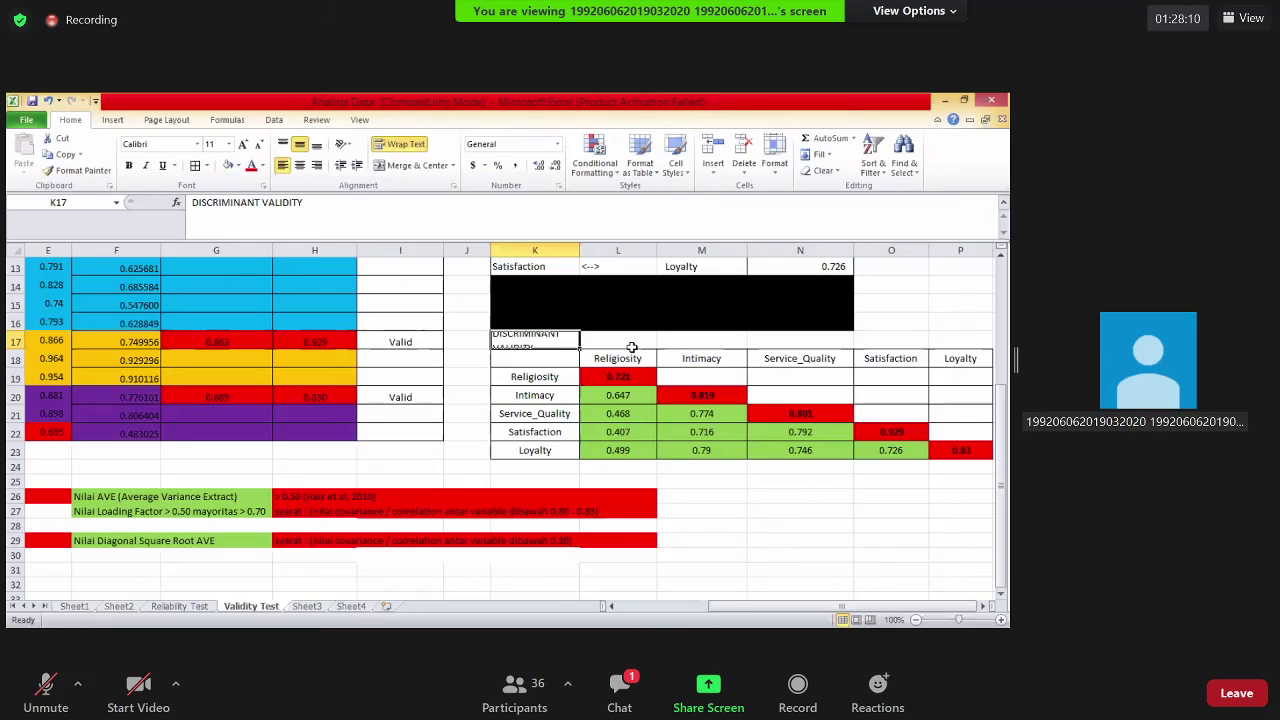
pyautogui.keyDown('shift'); pyautogui.click(675, 347); pyautogui.keyUp('shift')
pyautogui.click(412, 166)
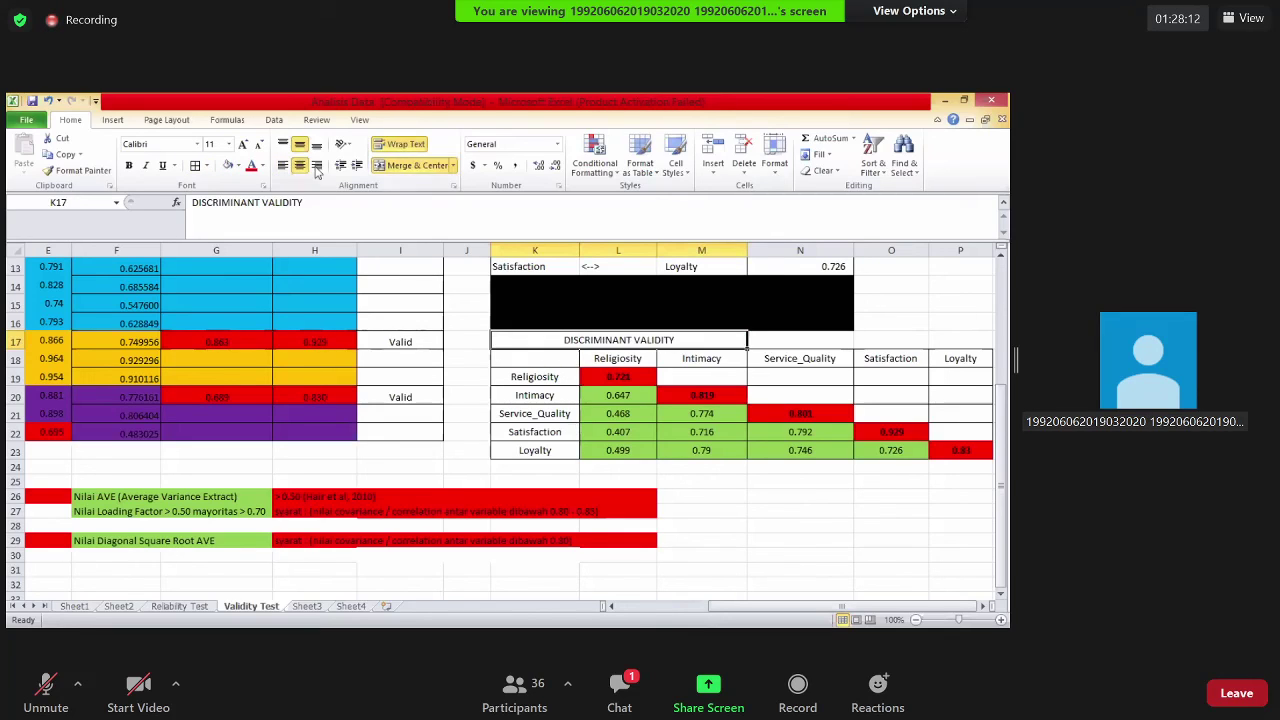
# Left-align the DISCRIMINANT VALIDITY title and make it bold and italic
pyautogui.hotkey('alt', 'h')
pyautogui.press('a')
pyautogui.press('l')
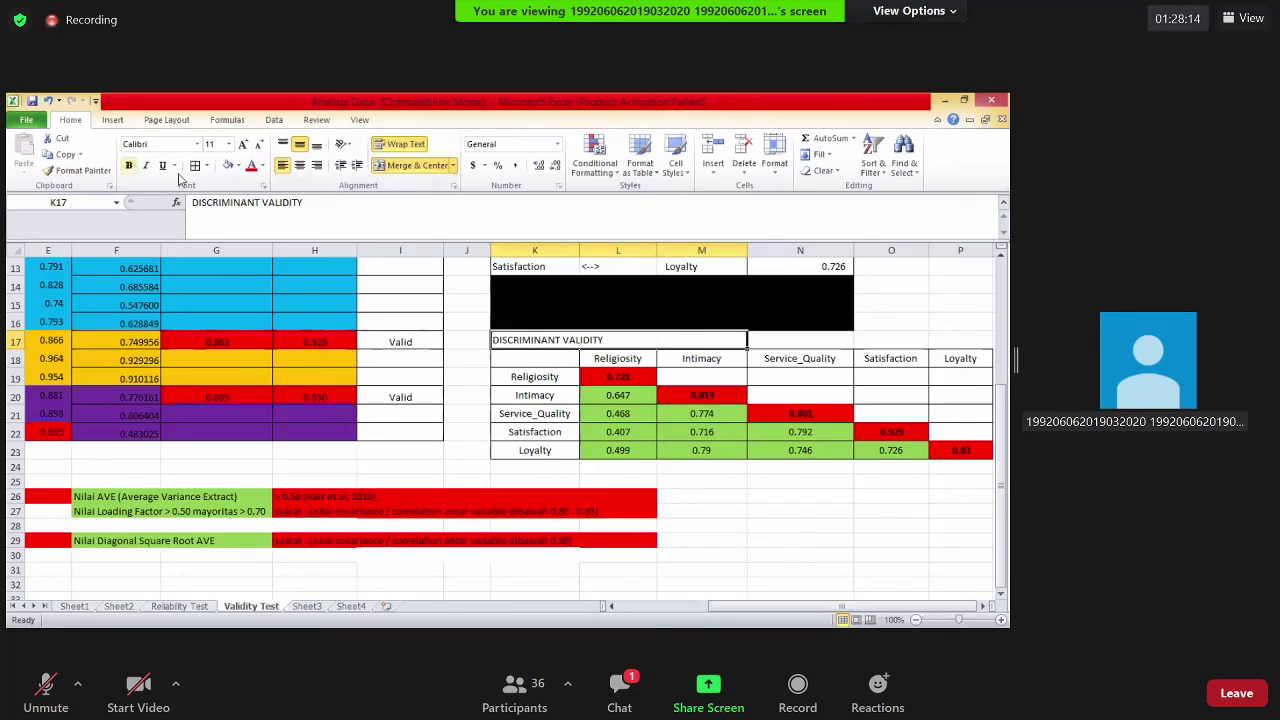
pyautogui.hotkey('ctrl', 'b')
pyautogui.hotkey('ctrl', 'i')
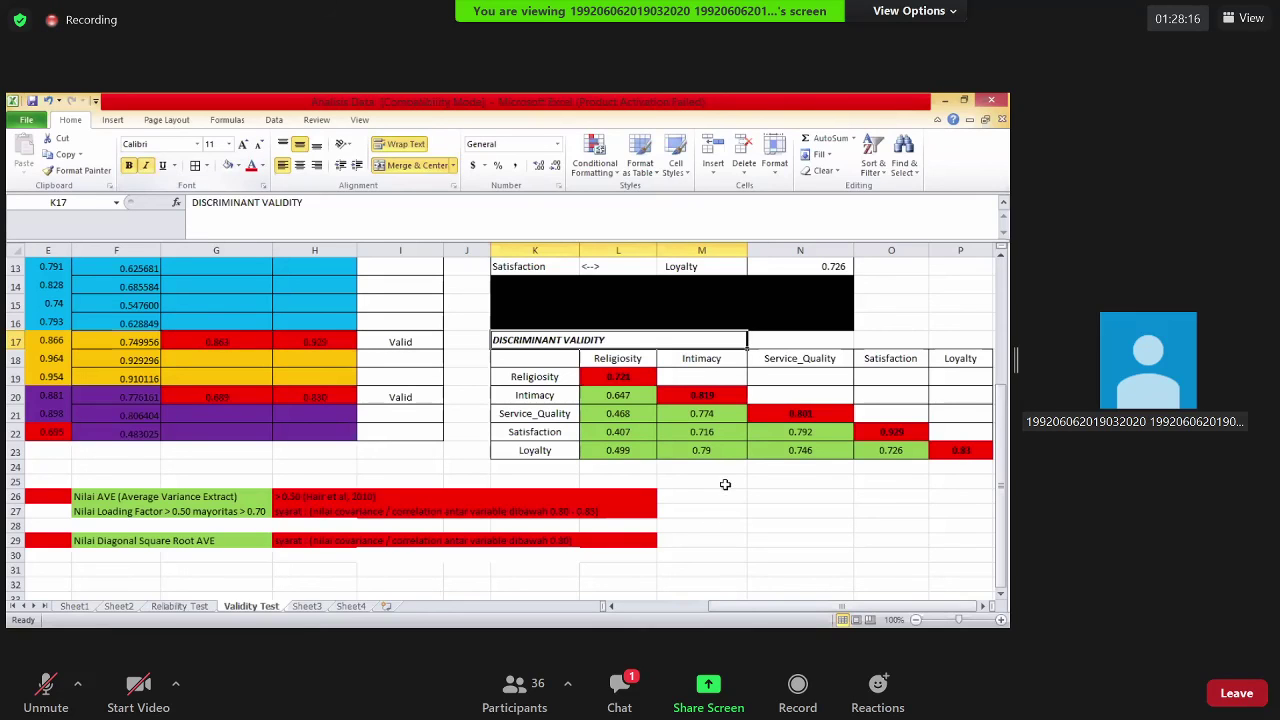
pyautogui.click(704, 526)
# Review the convergent validity table beside the discriminant validity matrix at 80% zoom, including the Satisfaction rows B17:I19
pyautogui.scroll(4, 706, 540)
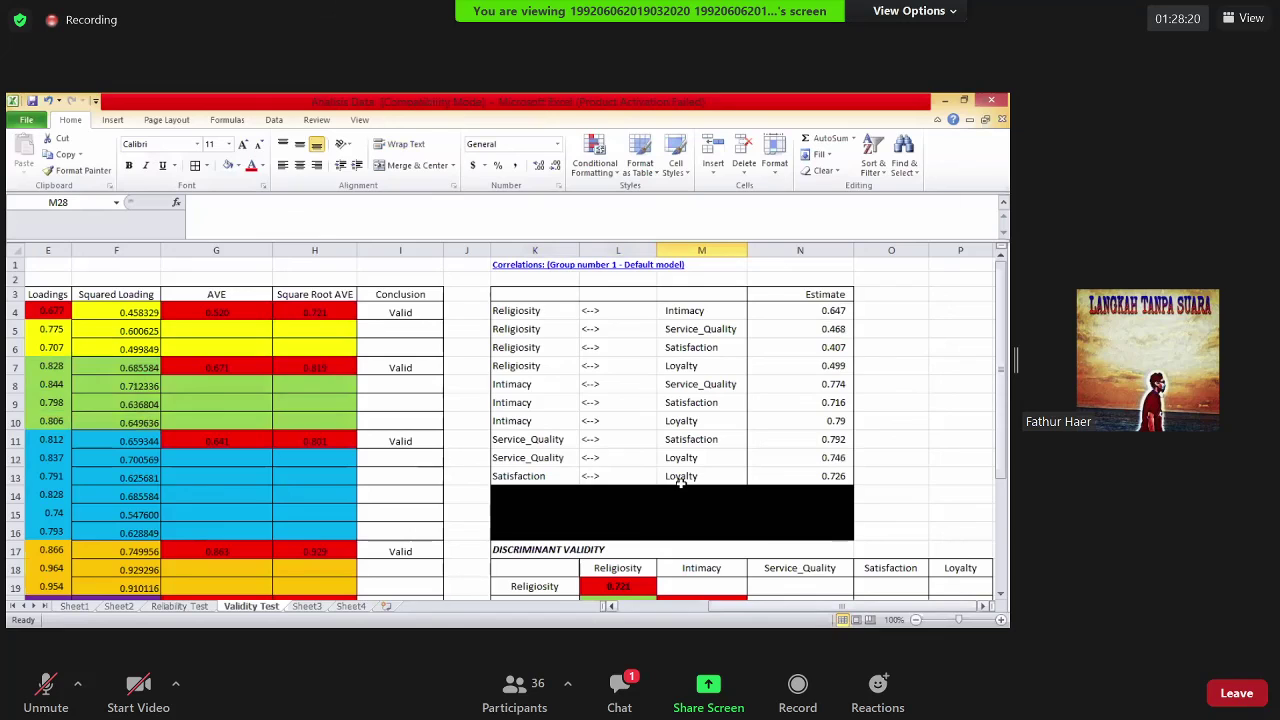
pyautogui.scroll(-2, 681, 483)
pyautogui.hscroll(-2, 681, 483)
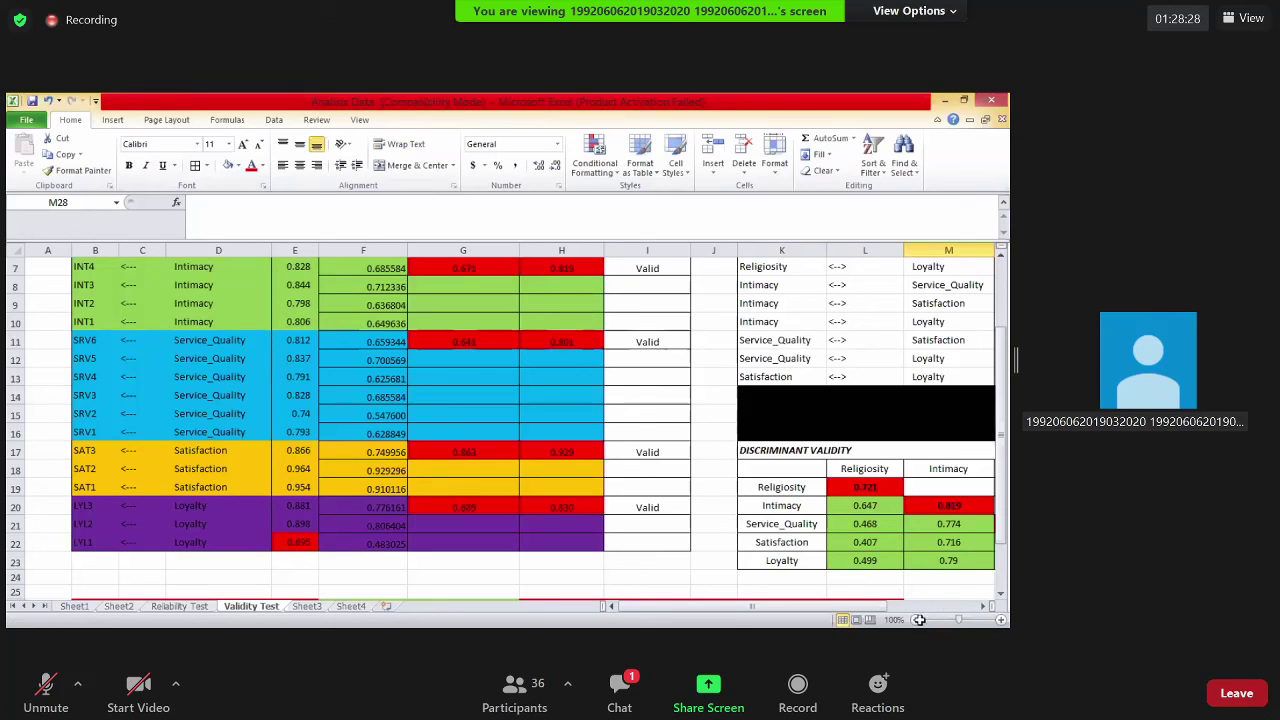
pyautogui.scroll(-2, 357, 428)
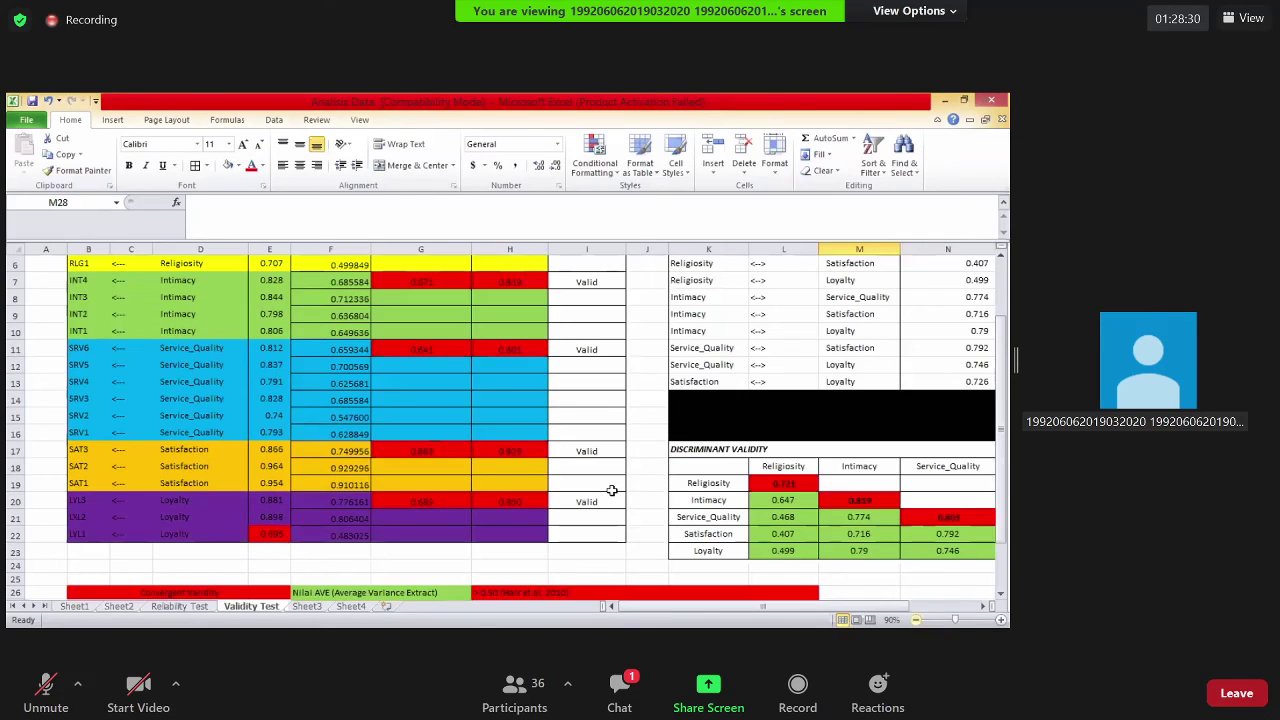
pyautogui.moveTo(78, 439); pyautogui.dragTo(520, 468)
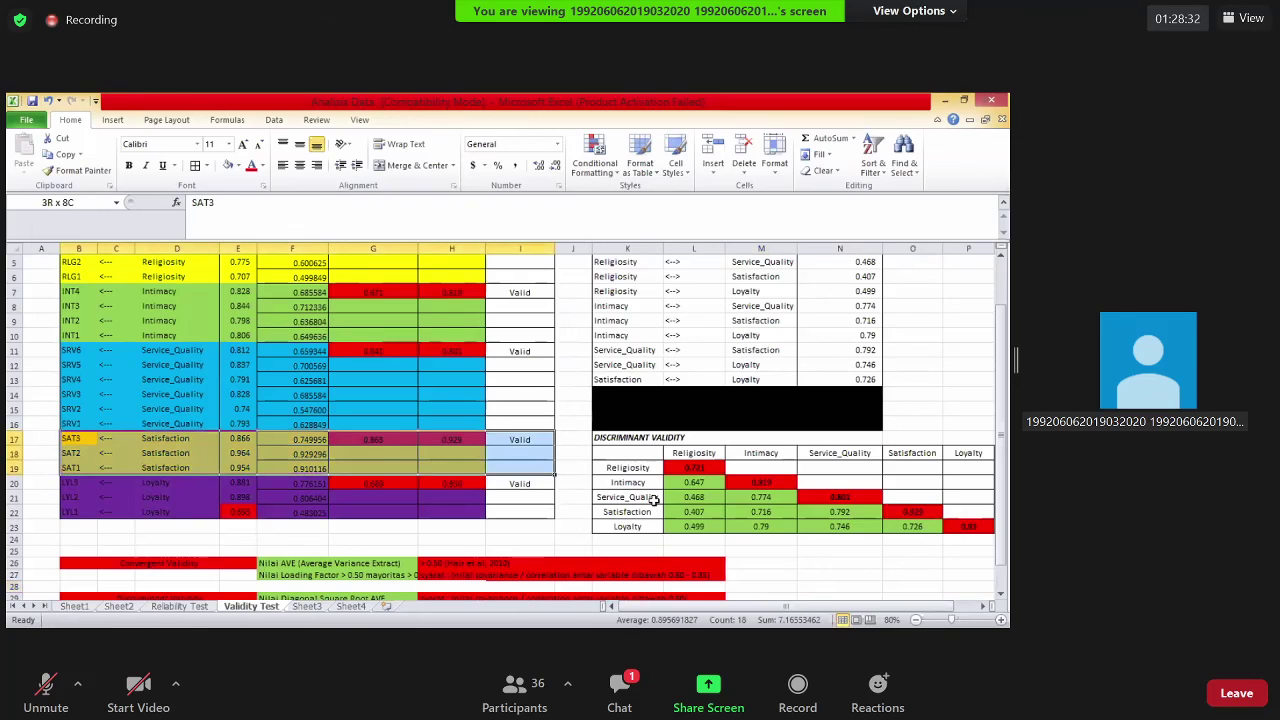
pyautogui.scroll(-2, 810, 604)
pyautogui.click(810, 502)
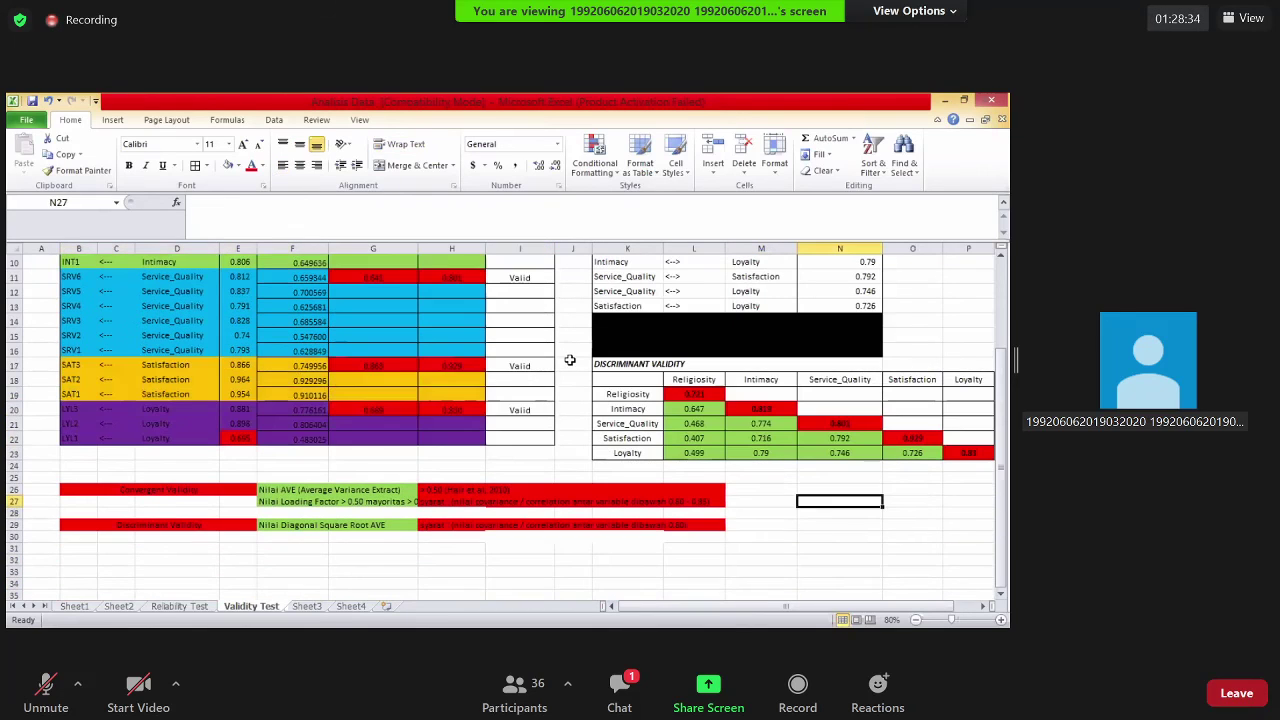
pyautogui.click(640, 364)
pyautogui.hscroll(1, 919, 507)
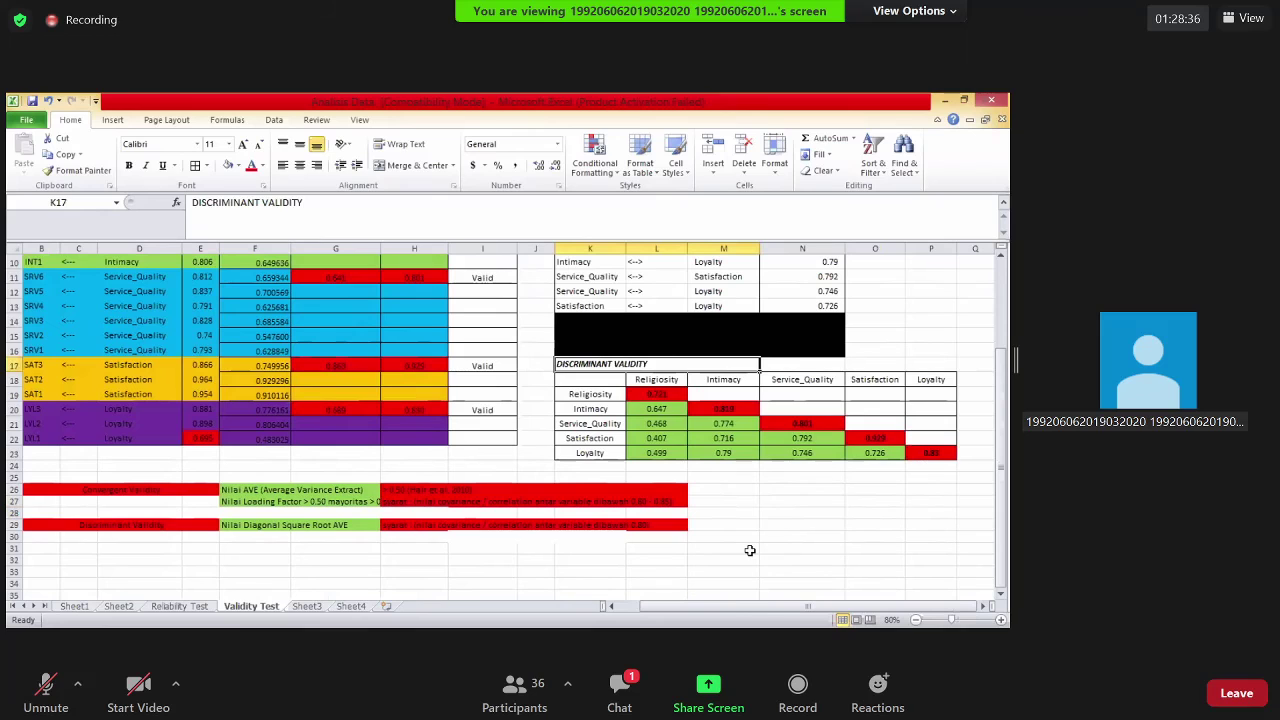
pyautogui.hotkey('ctrl', 'a')
pyautogui.click(931, 502)
# Examine the correlation estimates in K3:N13 together with the discriminant validity matrix in K18:P23
pyautogui.scroll(3, 657, 363)
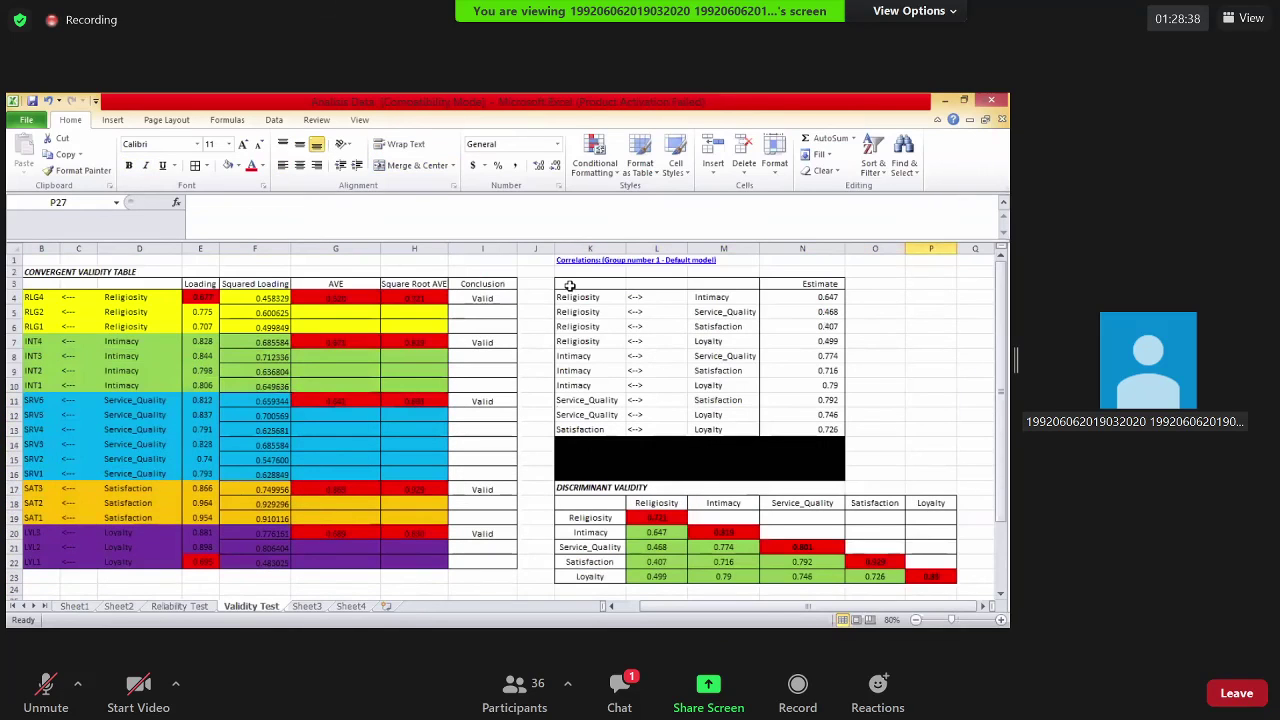
pyautogui.moveTo(590, 284); pyautogui.dragTo(865, 366)
pyautogui.hotkey('ctrl', 'a')
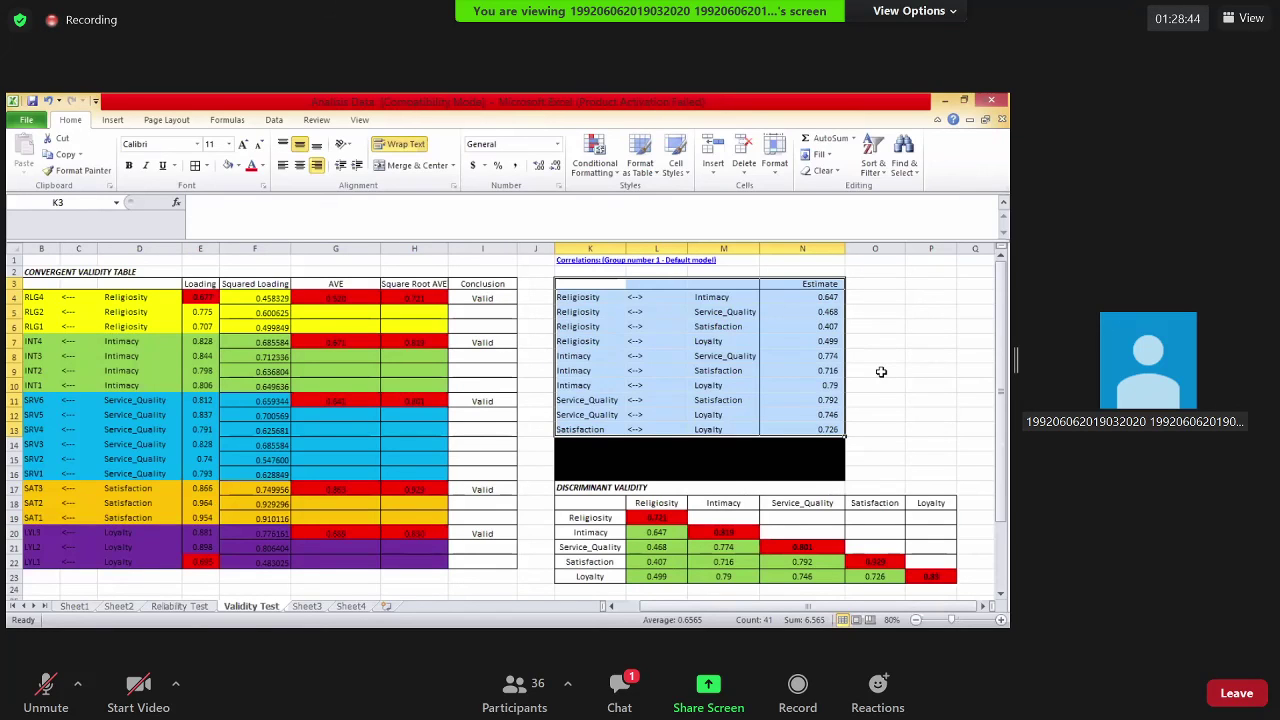
pyautogui.scroll(-1, 881, 372)
pyautogui.scroll(-1, 582, 450)
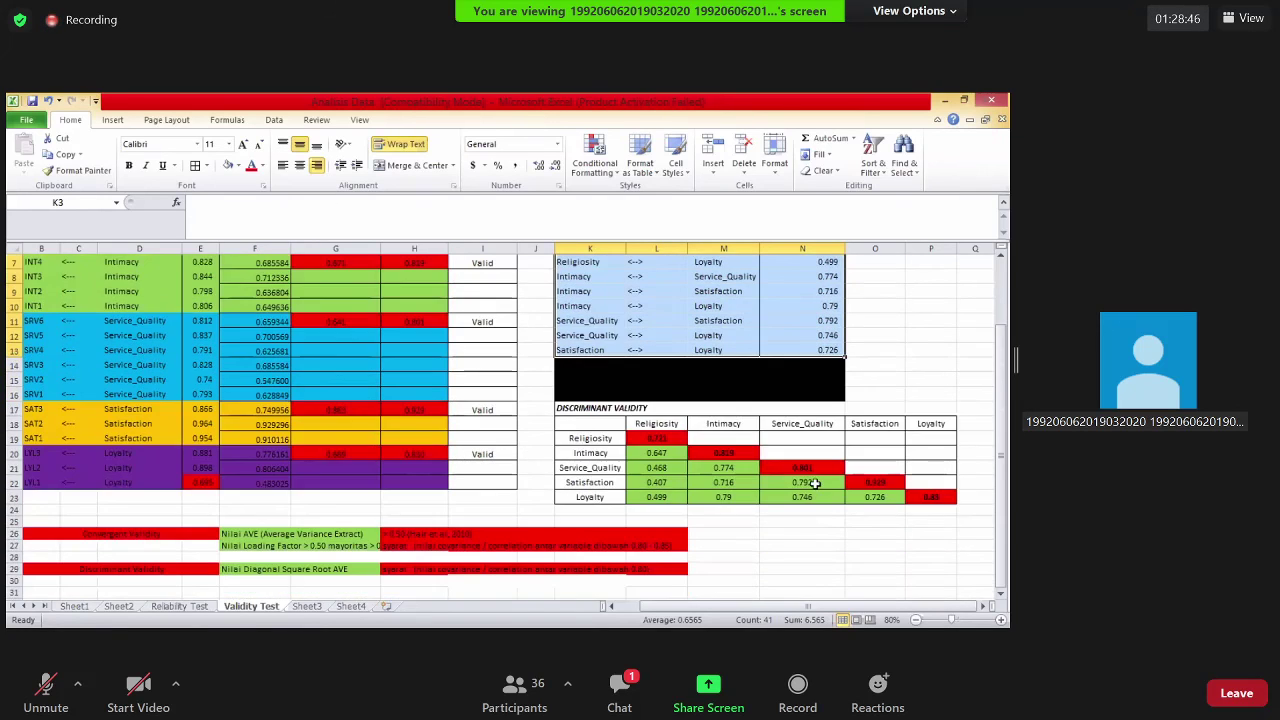
pyautogui.moveTo(590, 424); pyautogui.dragTo(938, 498)
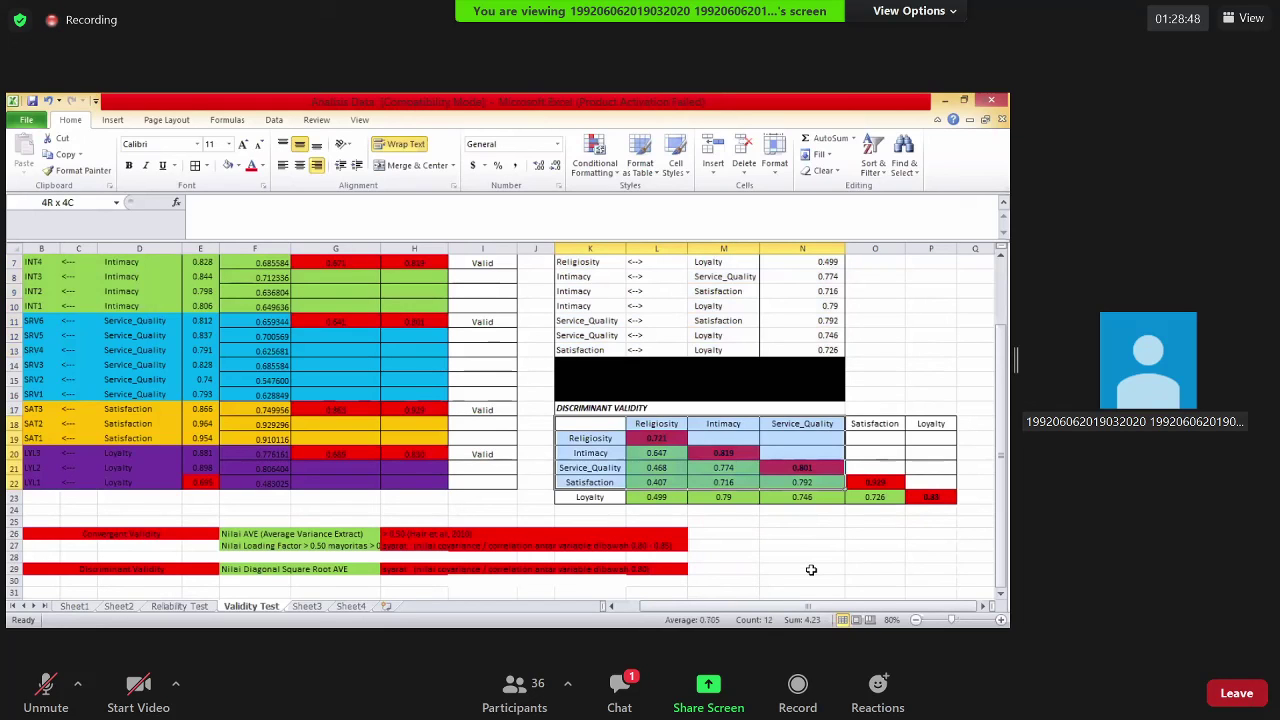
pyautogui.click(903, 360)
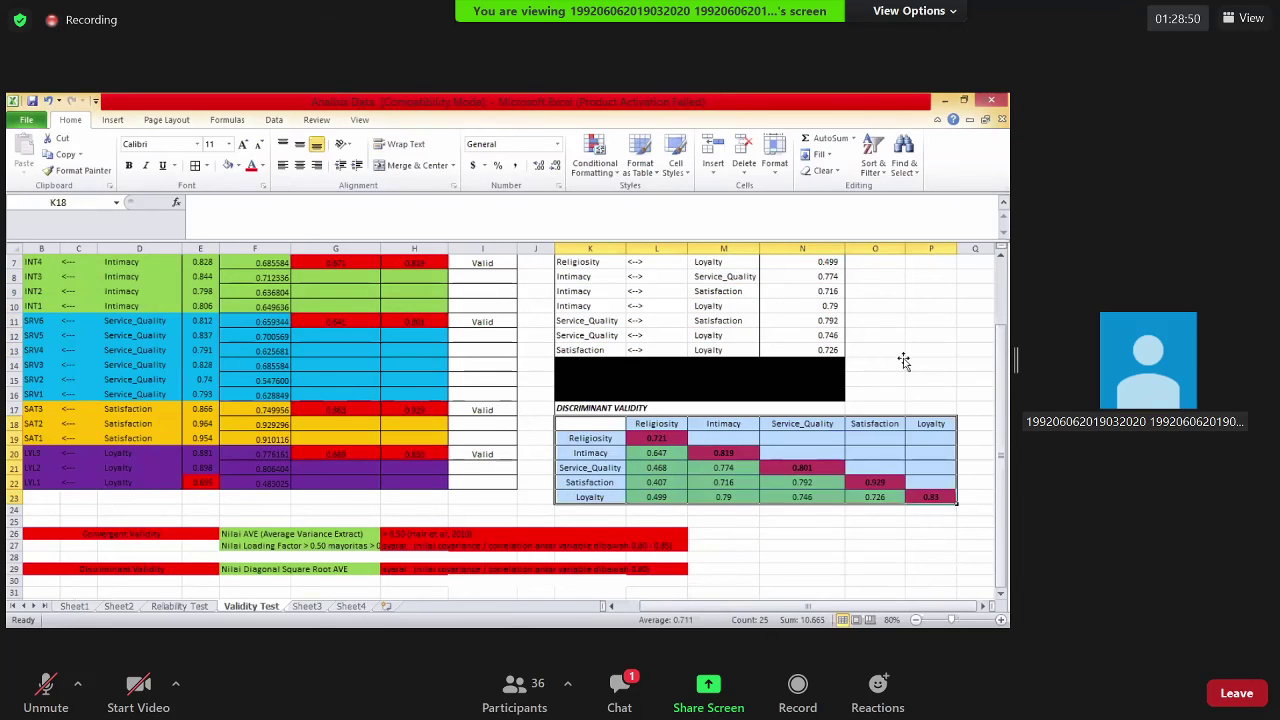
pyautogui.scroll(2, 700, 605)
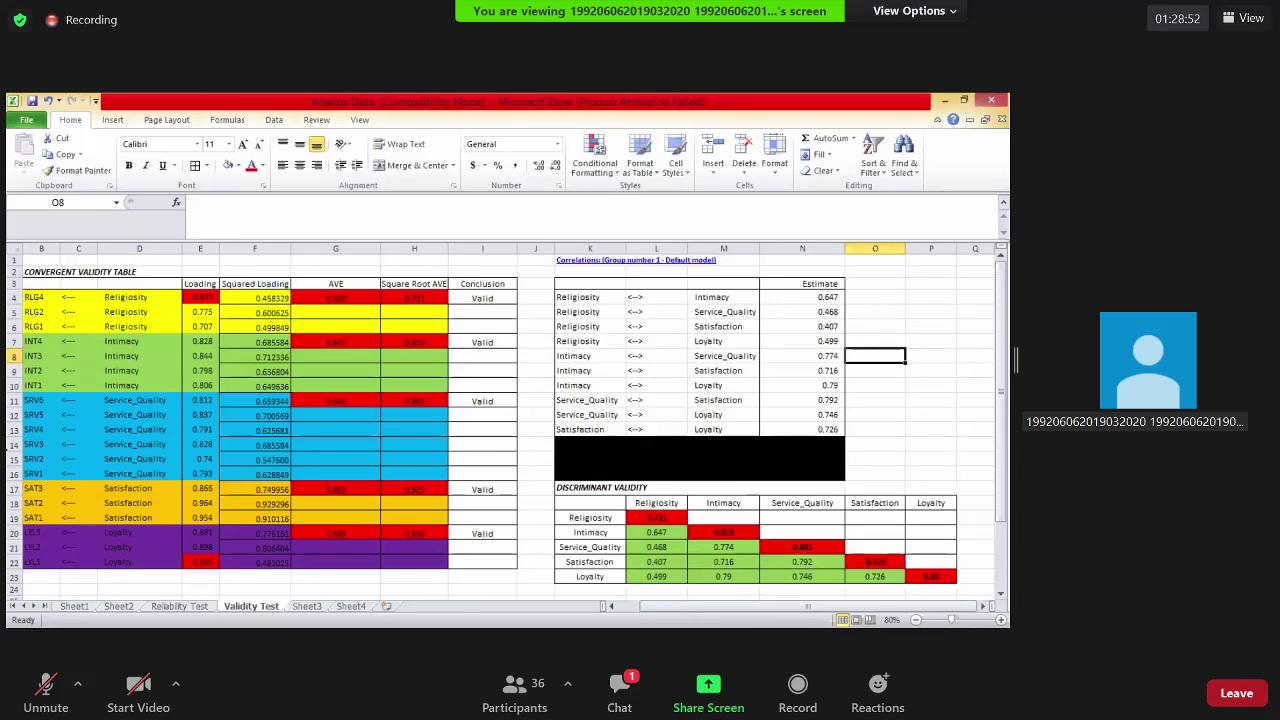
# Examine the convergent validity criteria in rows 26–27 against the Conclusion column of the convergent validity table
pyautogui.scroll(-3, 677, 509)
pyautogui.moveTo(150, 490); pyautogui.dragTo(690, 507)
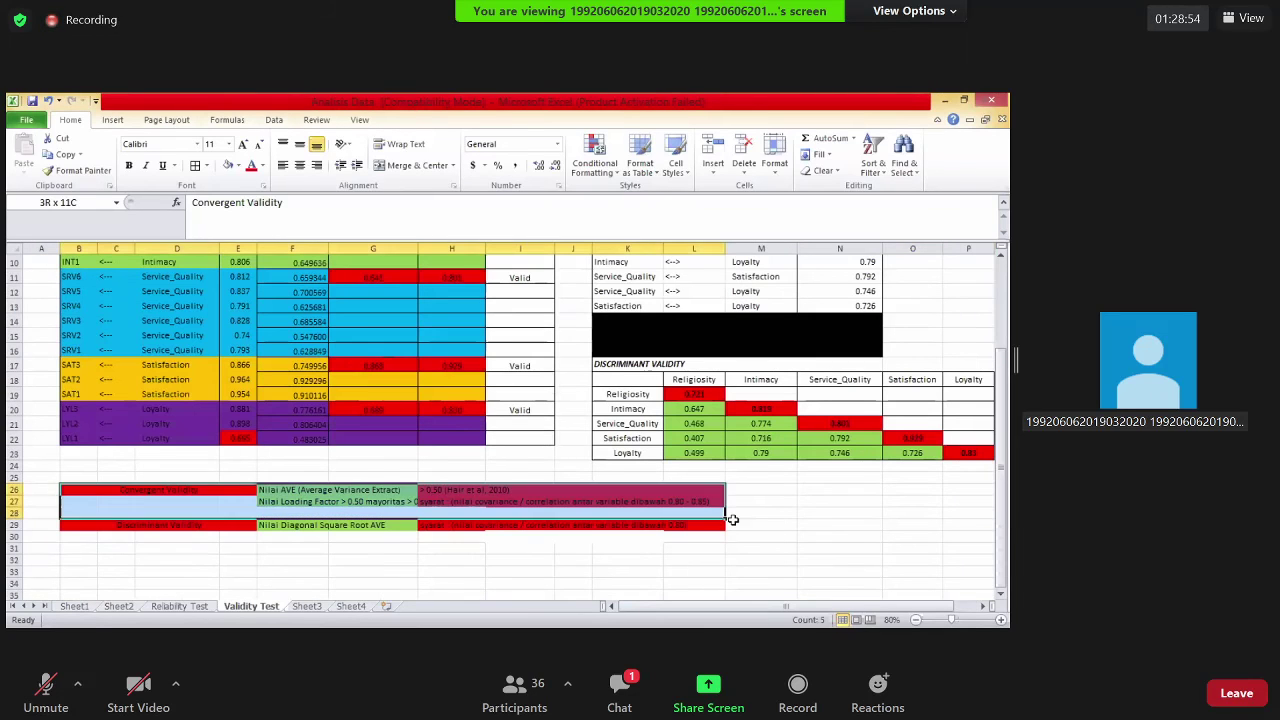
pyautogui.scroll(3, 420, 371)
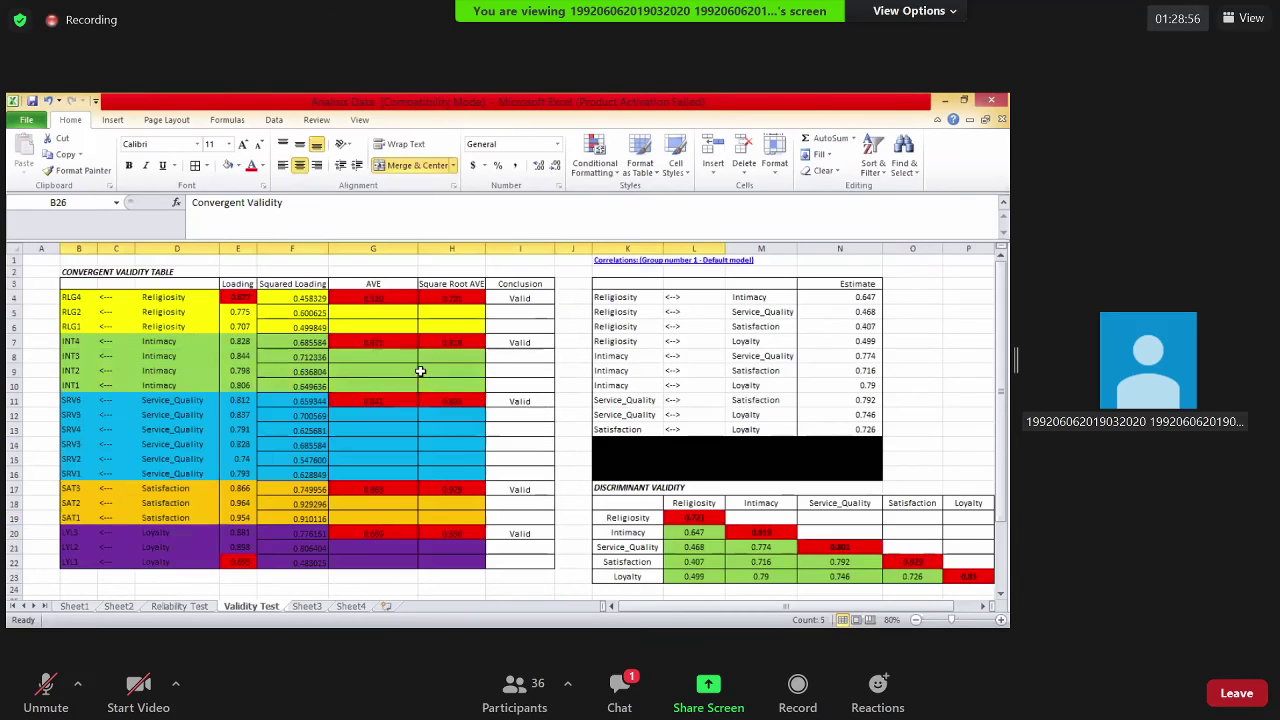
pyautogui.click(545, 299)
pyautogui.click(557, 341)
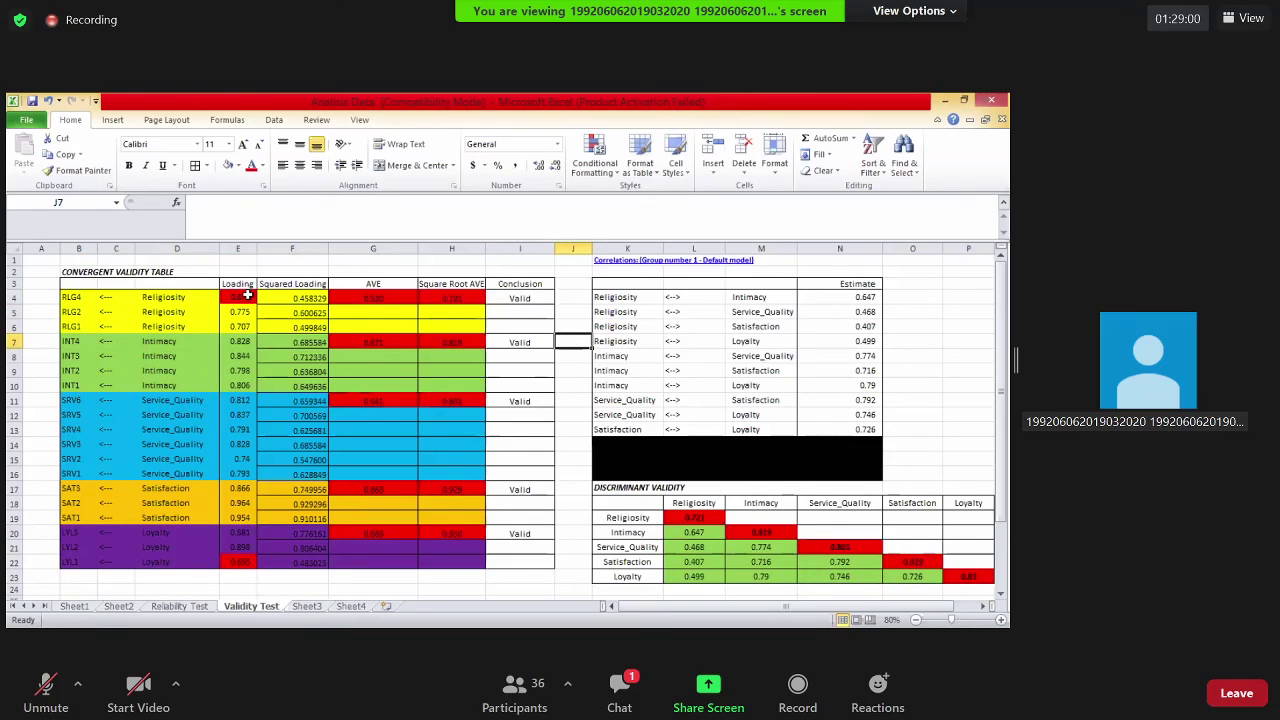
# Inspect the loadings in E5:E21 and the Religiosity AVE formula in G4
pyautogui.moveTo(238, 312); pyautogui.dragTo(238, 547)
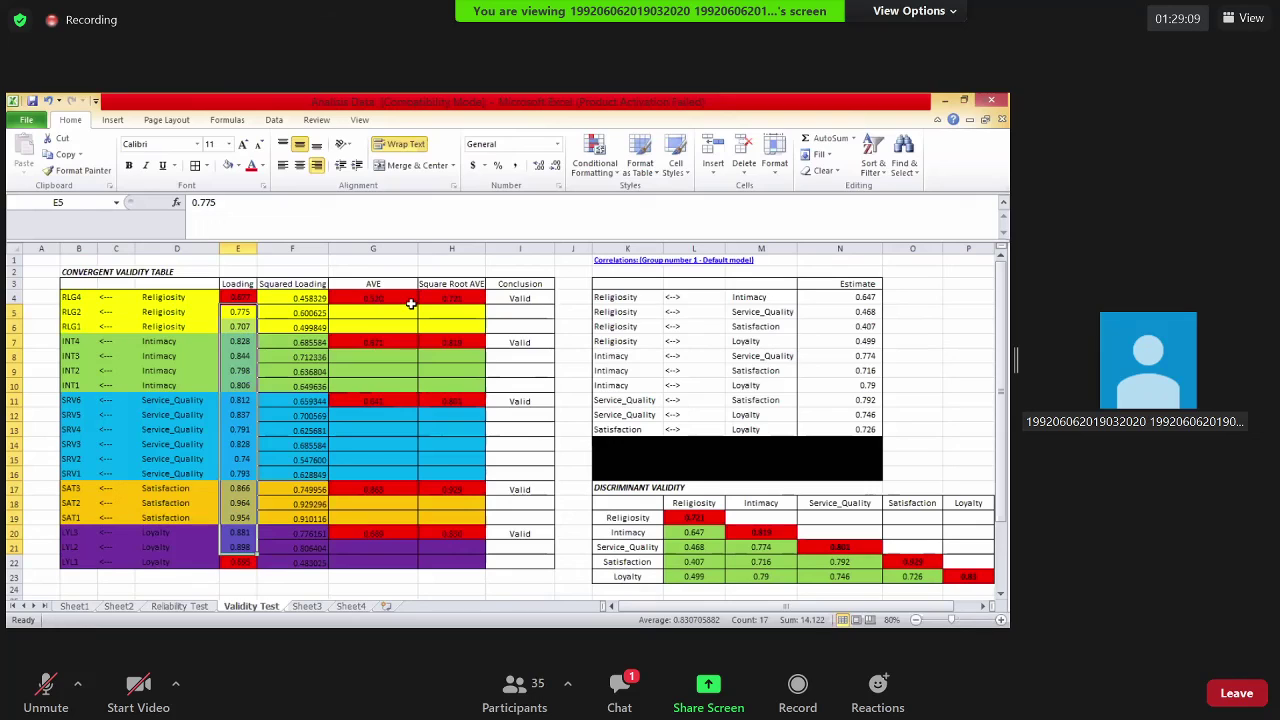
pyautogui.click(520, 430)
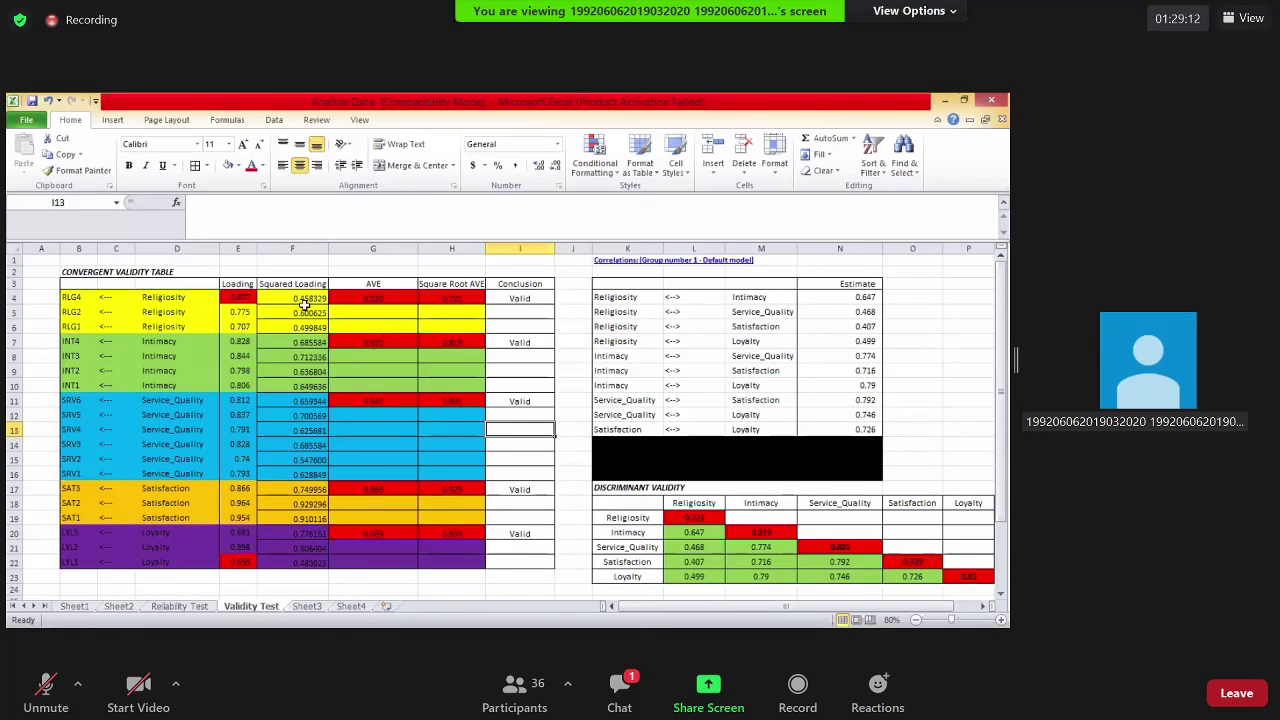
pyautogui.doubleClick(381, 298)
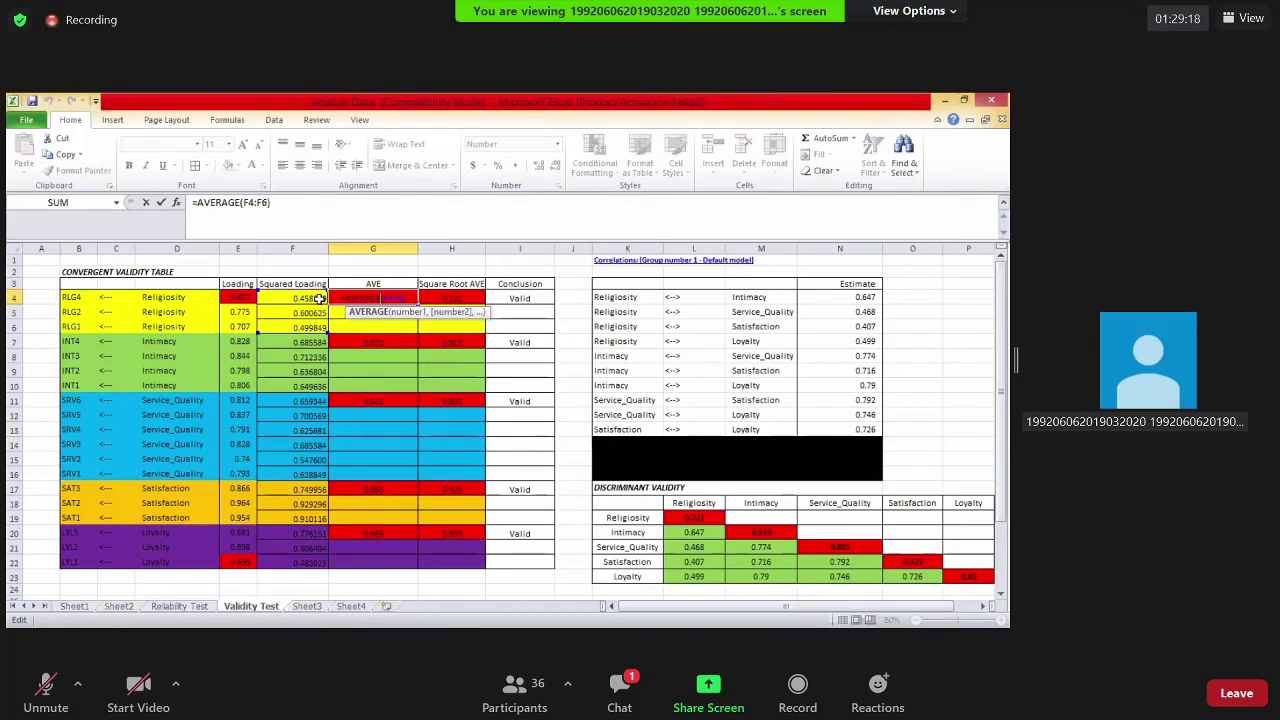
pyautogui.press('Return')
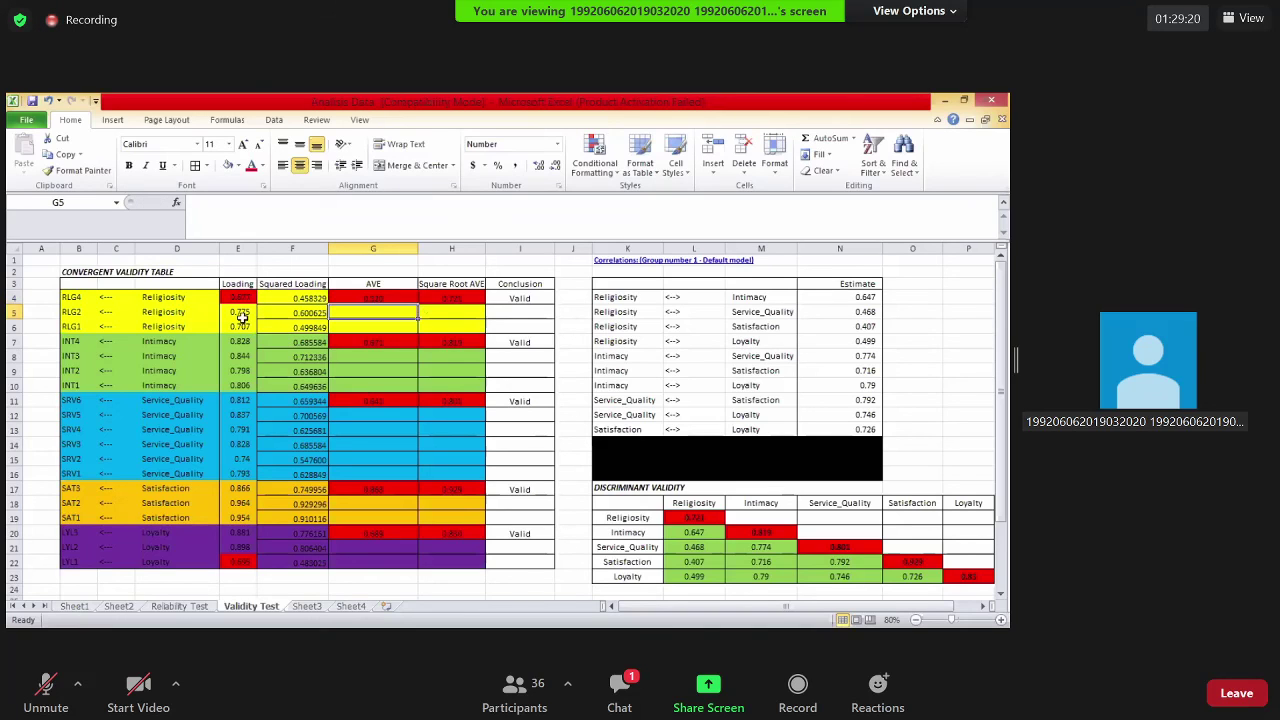
# Set the RLG2 loading in E5 to 0.6 and check the Religiosity AVE in G4
pyautogui.click(240, 312)
pyautogui.write('07')
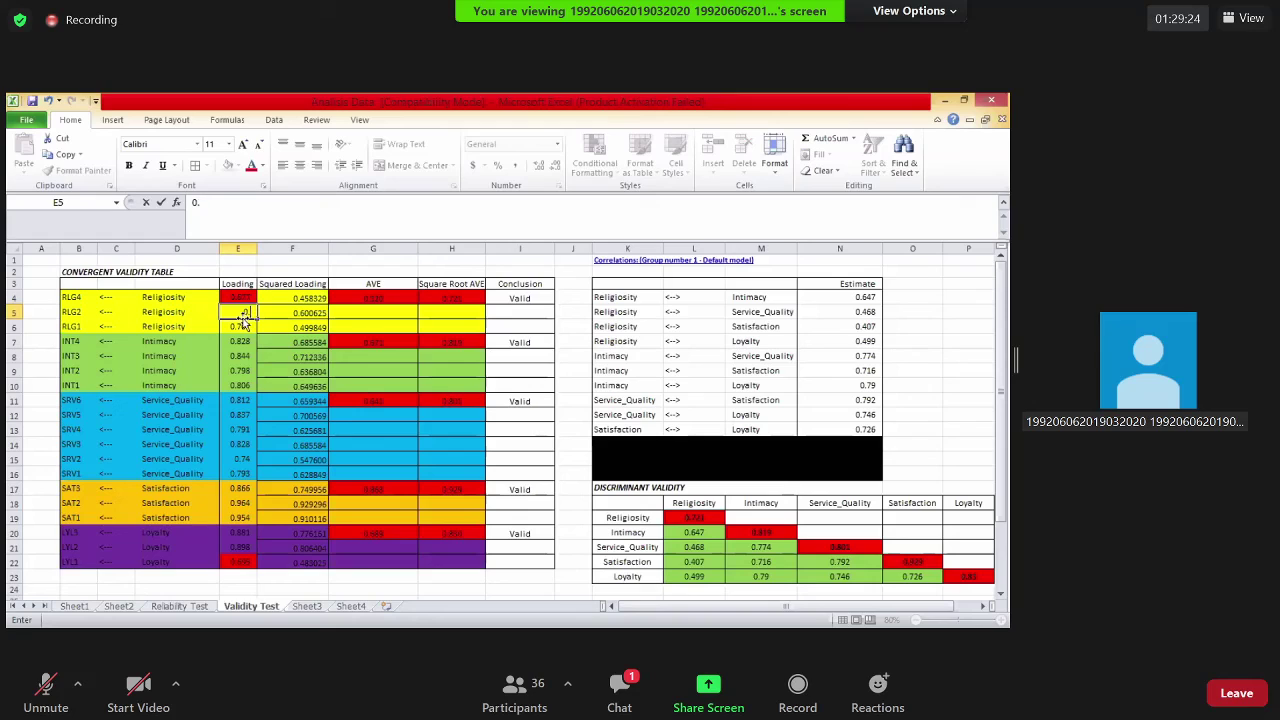
pyautogui.write('6')
pyautogui.press('Return')
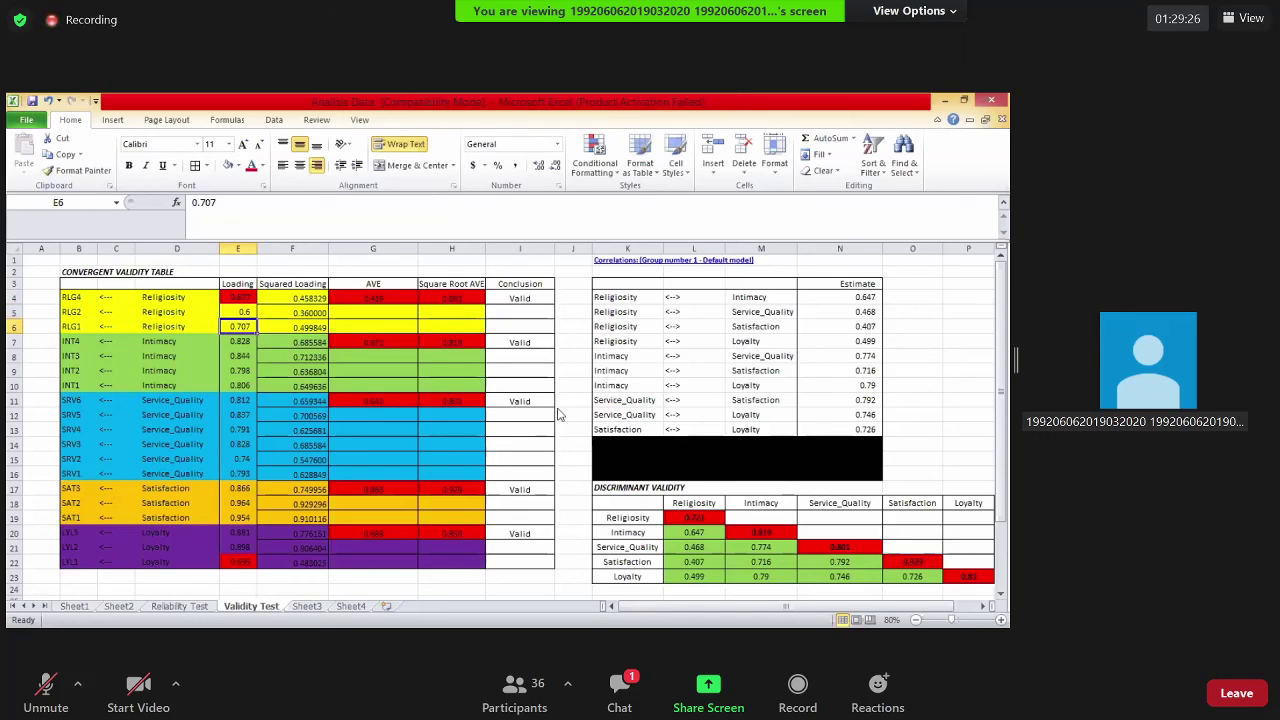
pyautogui.click(388, 305)
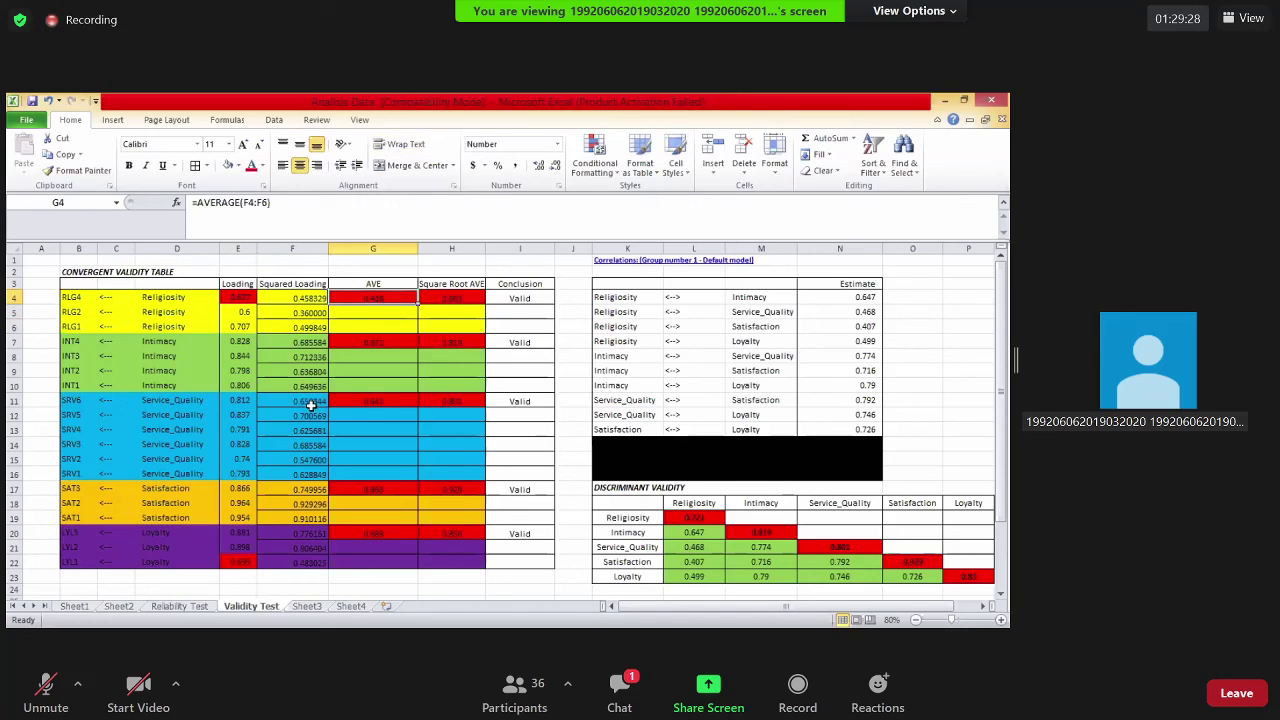
pyautogui.press('Down')
pyautogui.press('Down')
# Compare the RLG2 loading with the other indicators' loadings and inspect the Intimacy square root AVE in H7
pyautogui.click(245, 312)
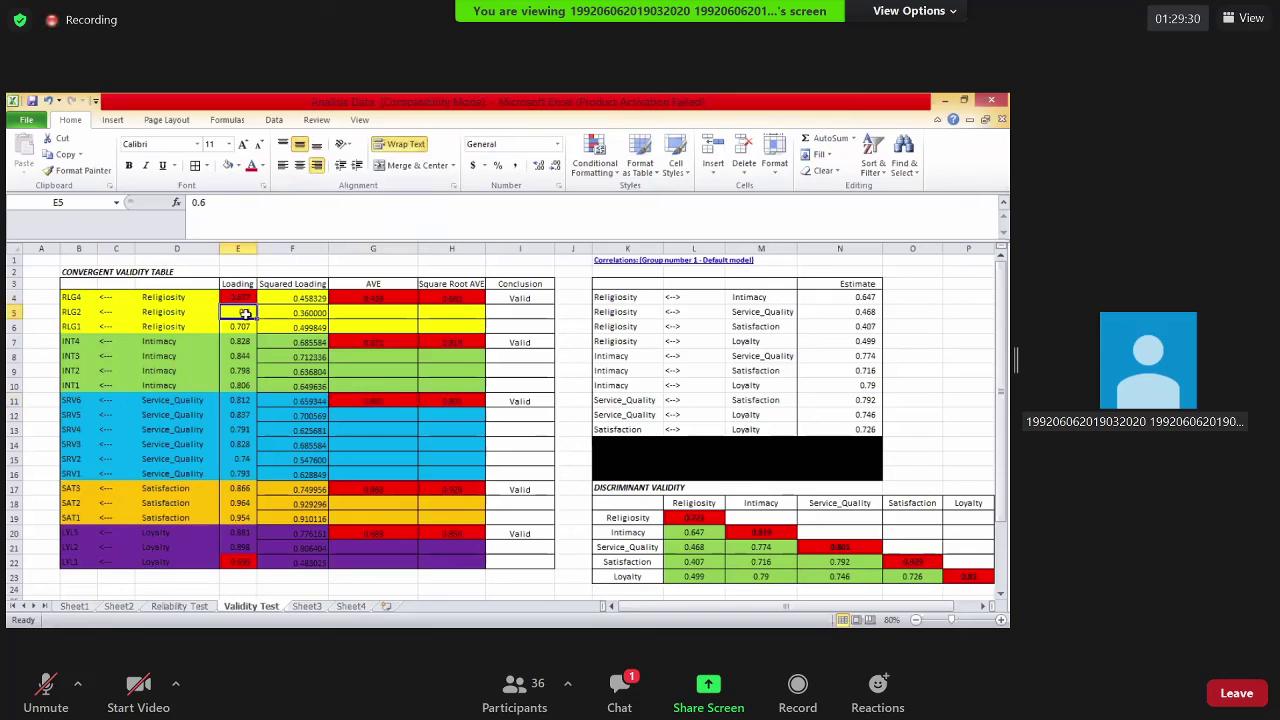
pyautogui.moveTo(245, 327); pyautogui.dragTo(246, 519)
pyautogui.click(378, 459)
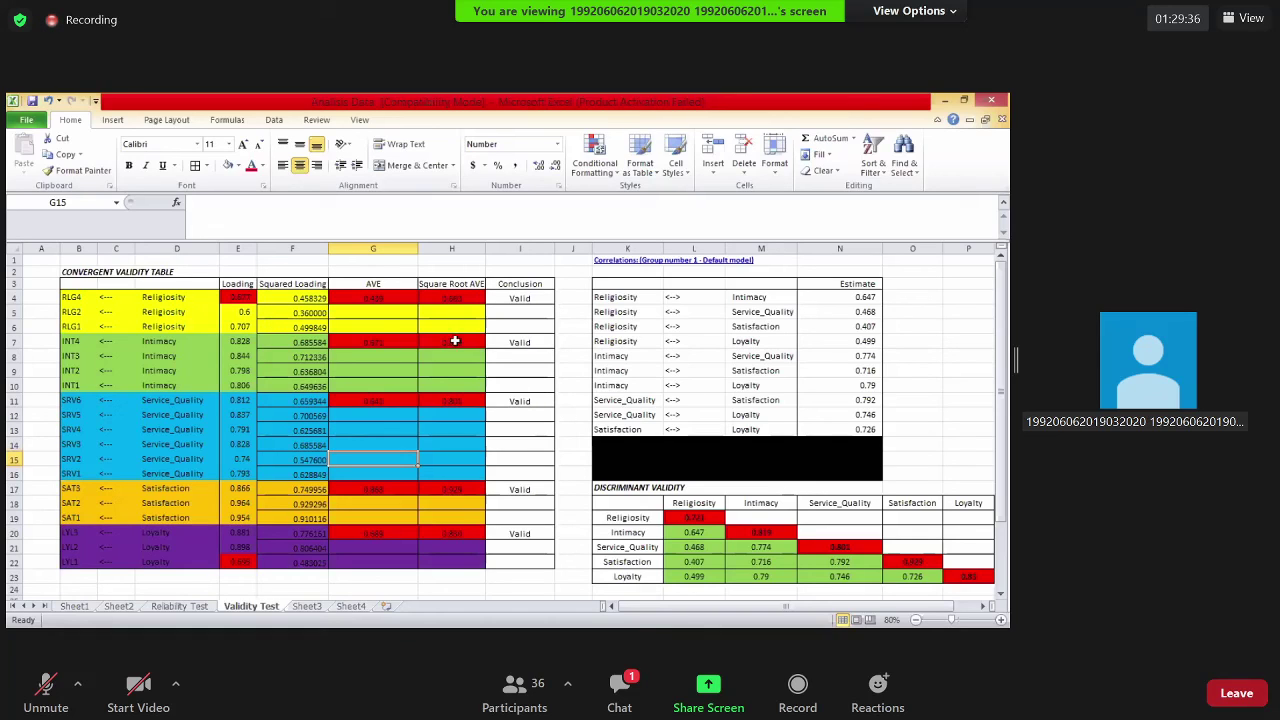
pyautogui.click(240, 312)
pyautogui.moveTo(82, 296); pyautogui.dragTo(510, 328)
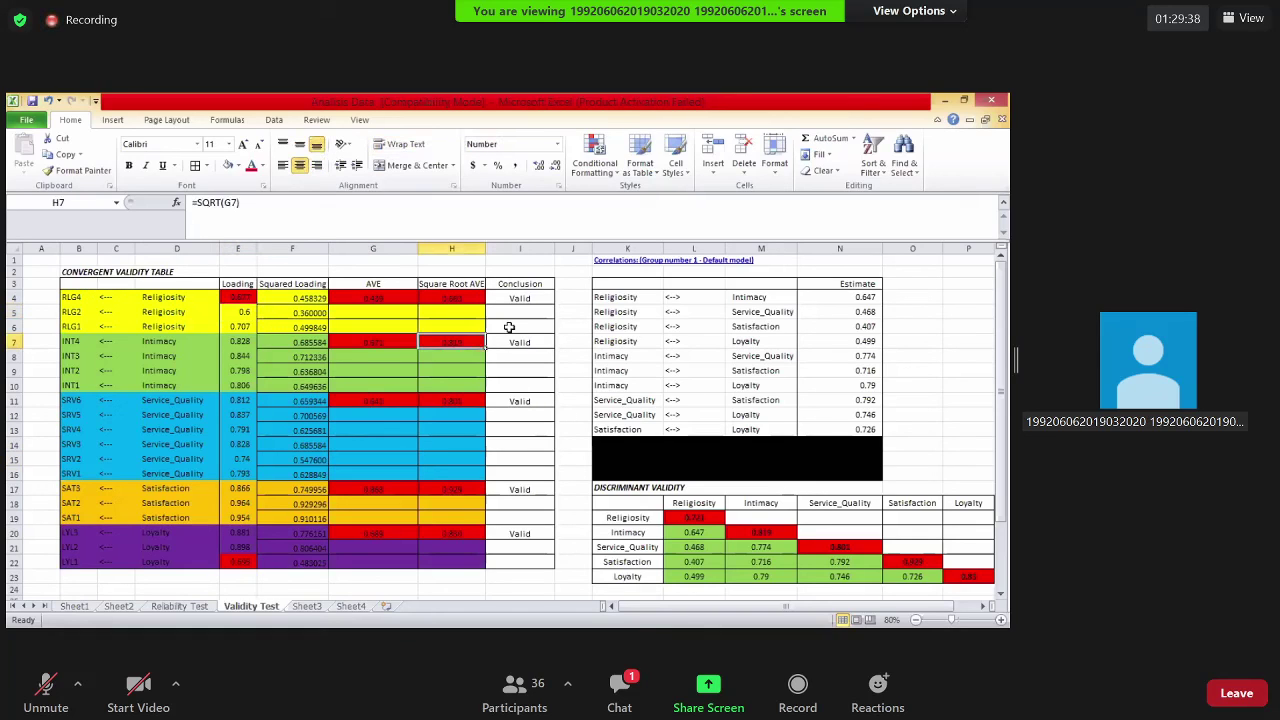
pyautogui.click(452, 385)
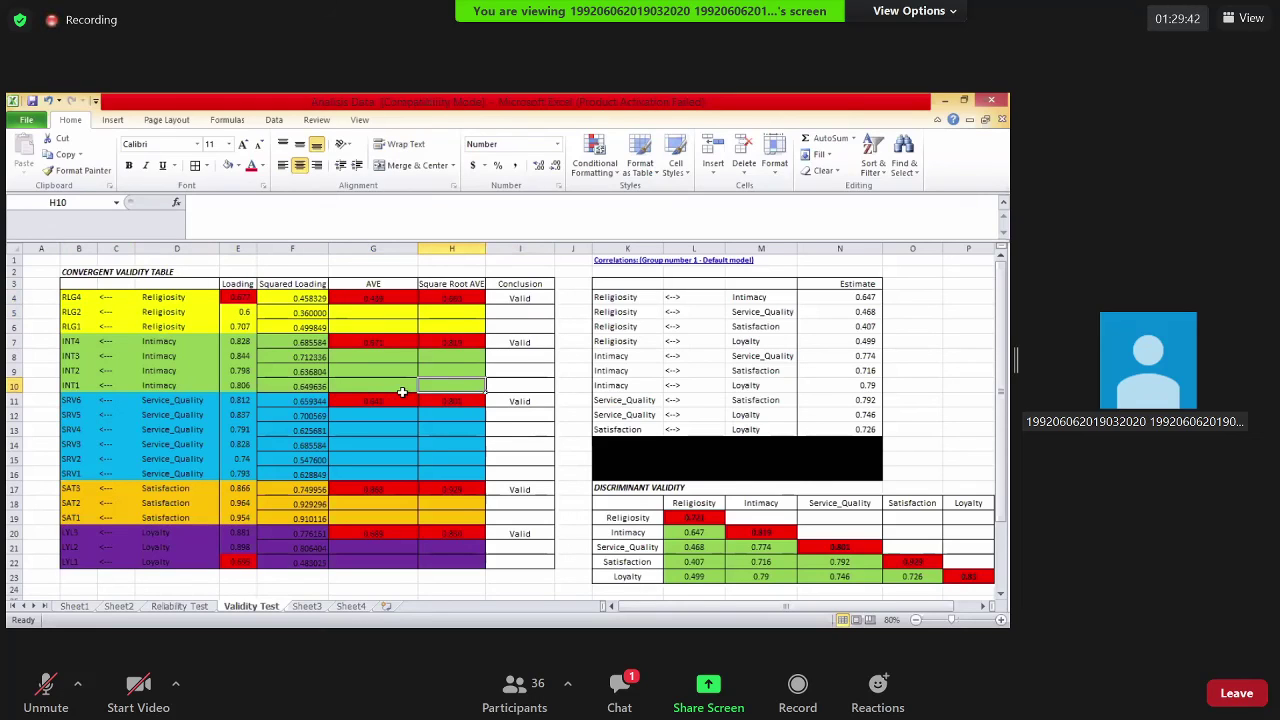
# Undo the change to the RLG2 loading in E5 and check the Religiosity AVE in G4
pyautogui.hotkey('ctrl', 'z')
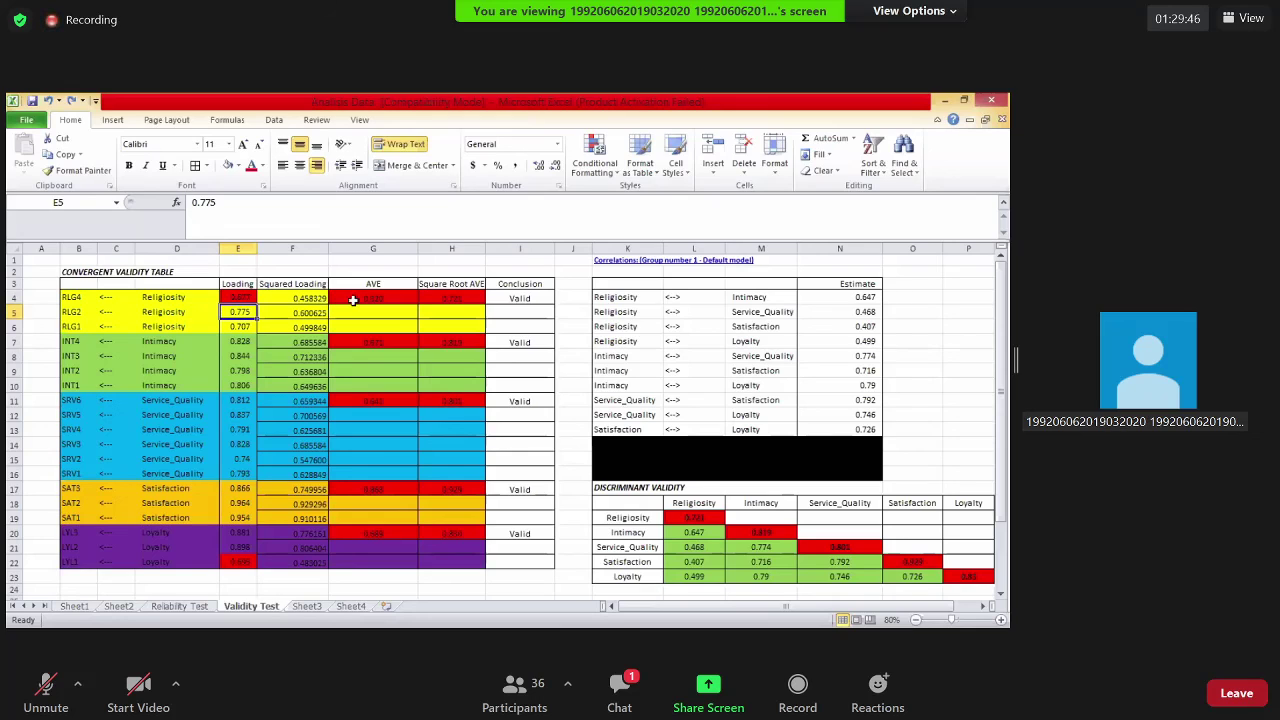
pyautogui.click(372, 297)
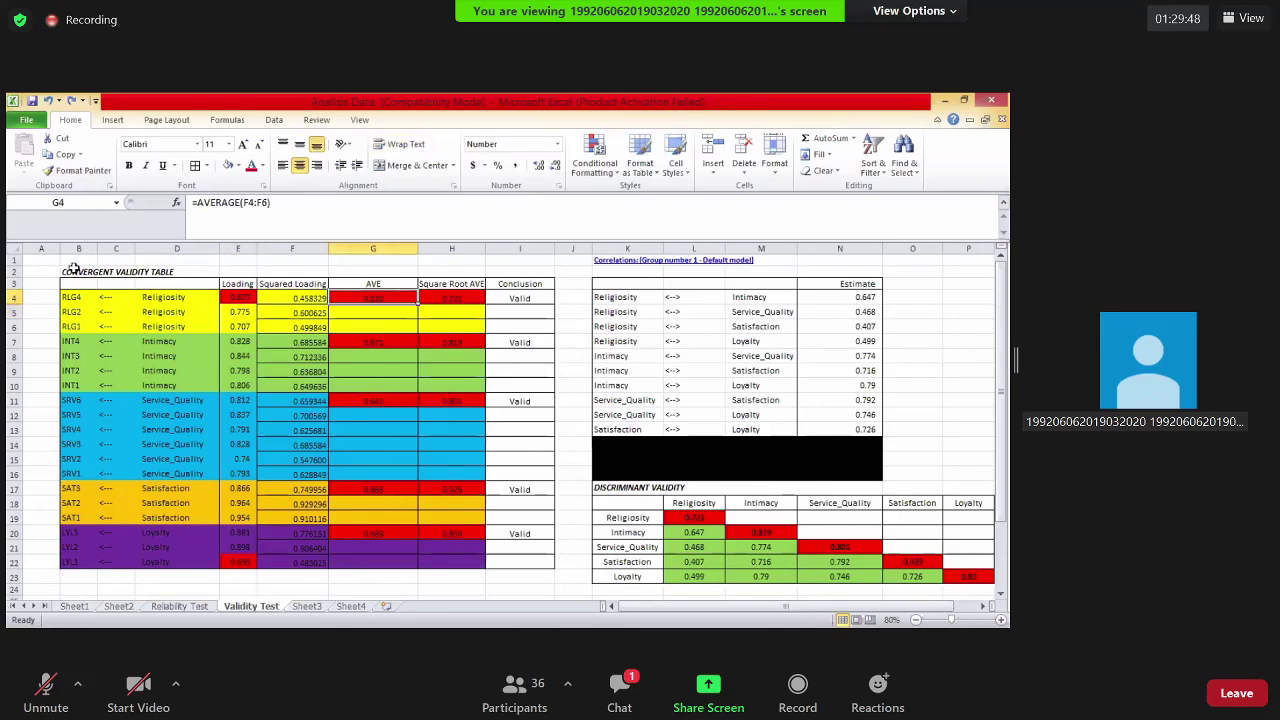
pyautogui.click(79, 272)
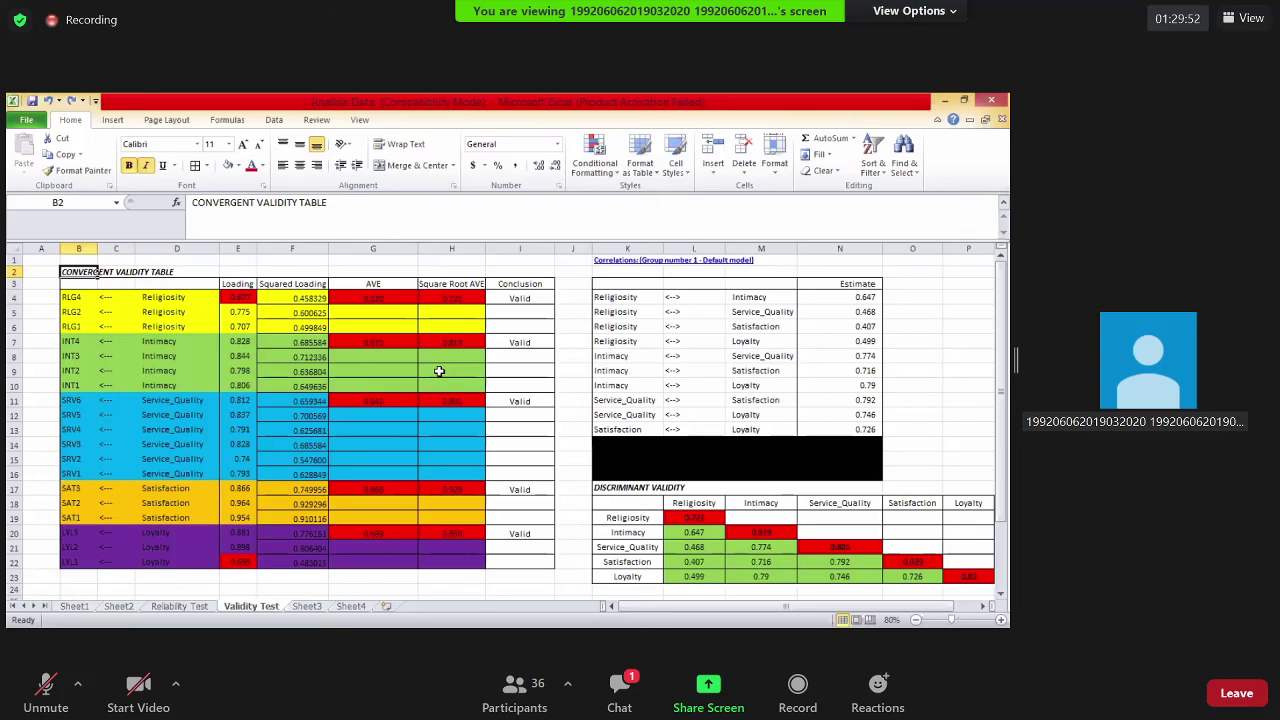
# Inspect the Service_Quality AVE formula in G11 and the Intimacy and Service_Quality loadings in E7:E17
pyautogui.click(373, 400)
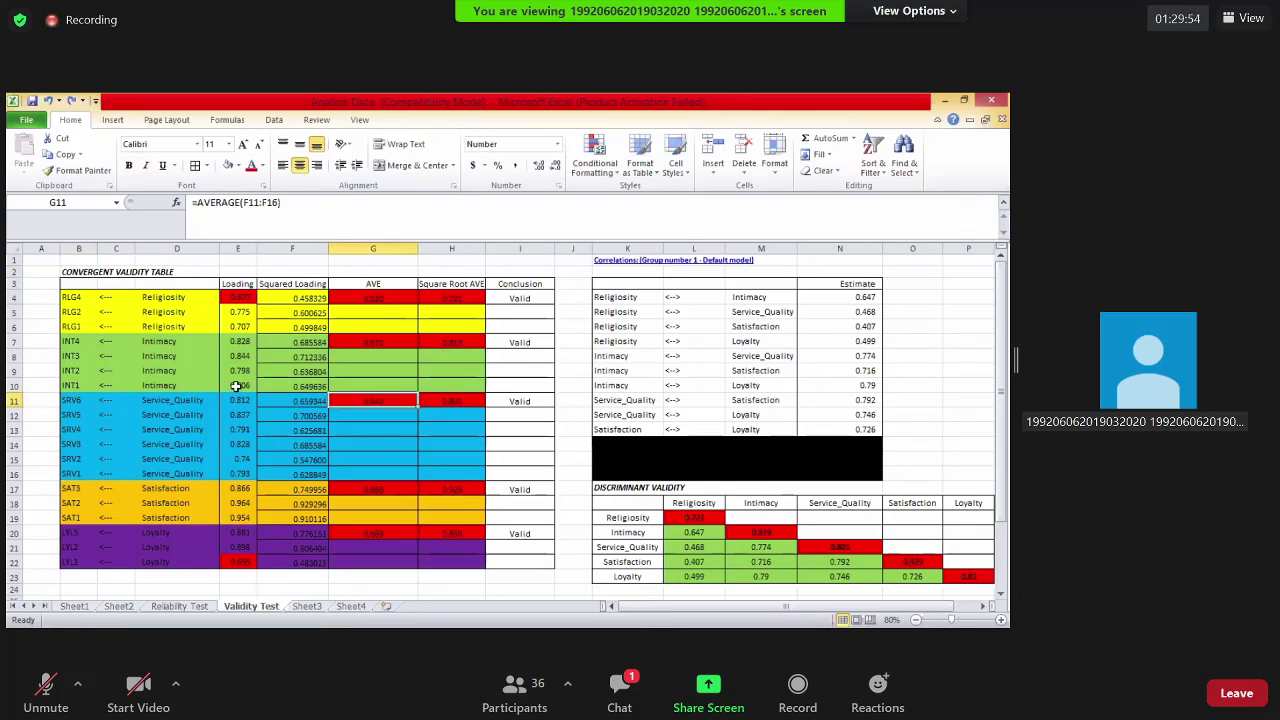
pyautogui.moveTo(237, 343); pyautogui.dragTo(250, 388)
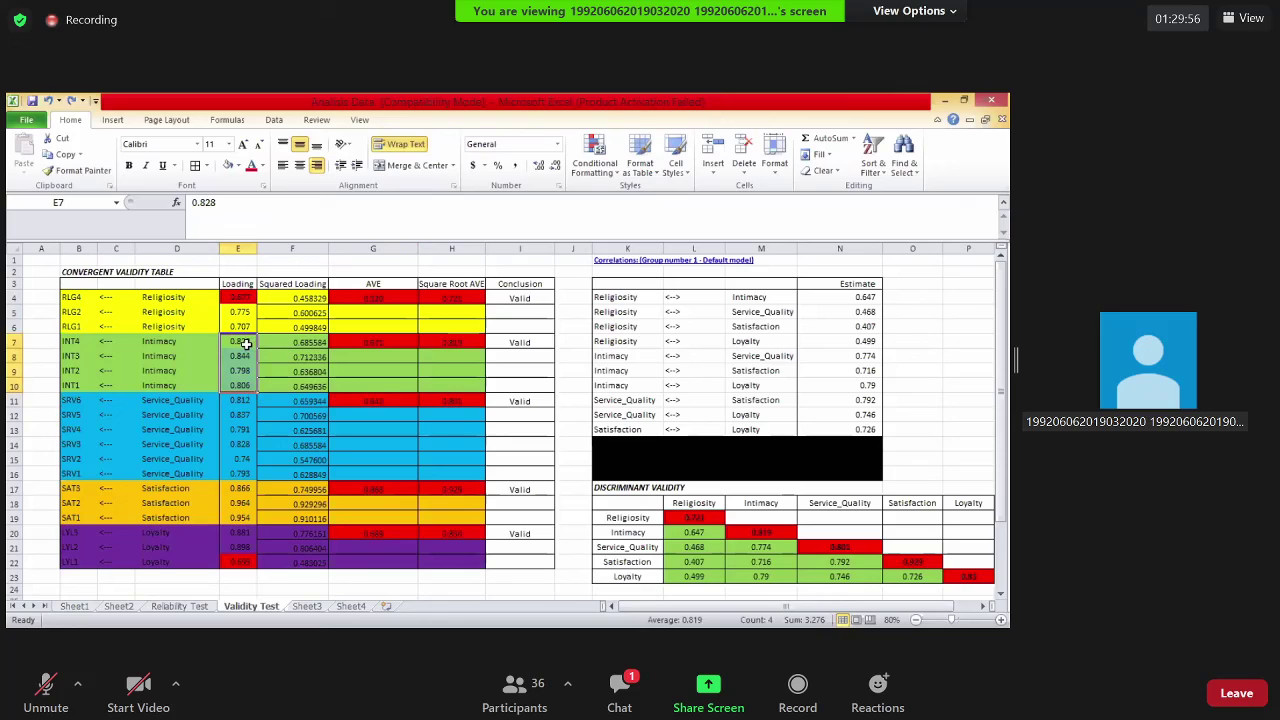
pyautogui.moveTo(250, 403); pyautogui.dragTo(252, 490)
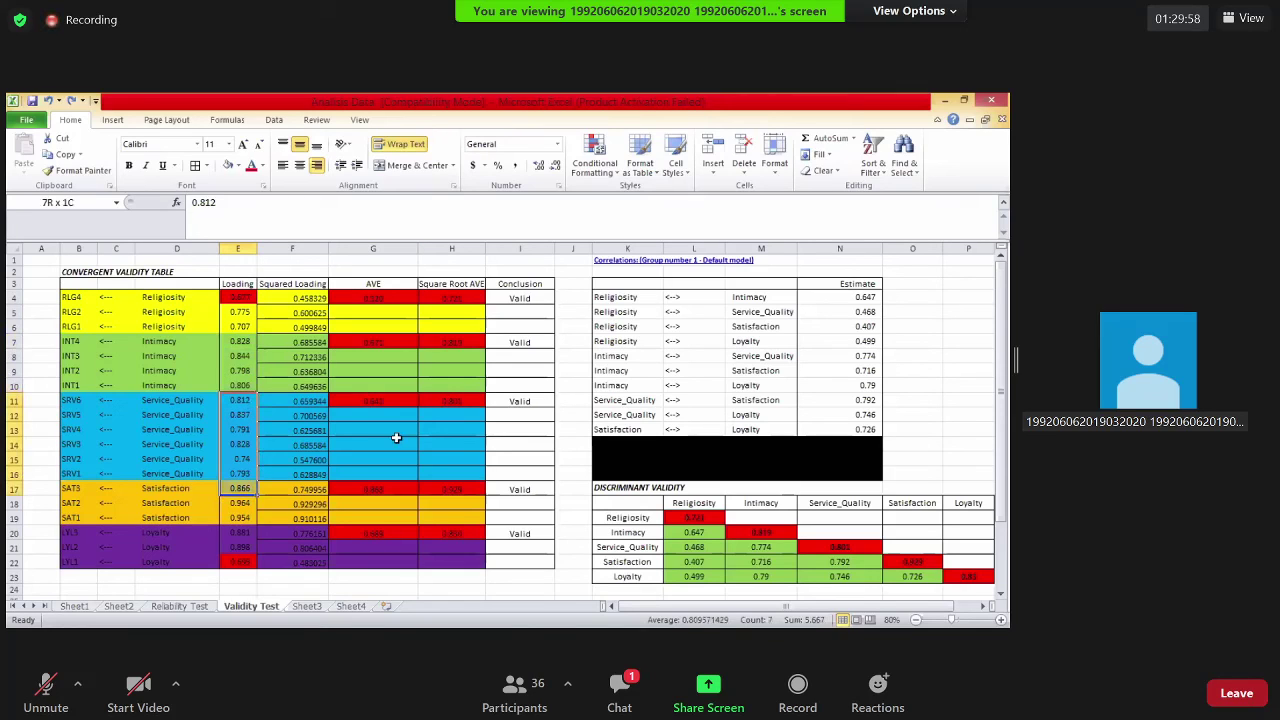
pyautogui.click(366, 448)
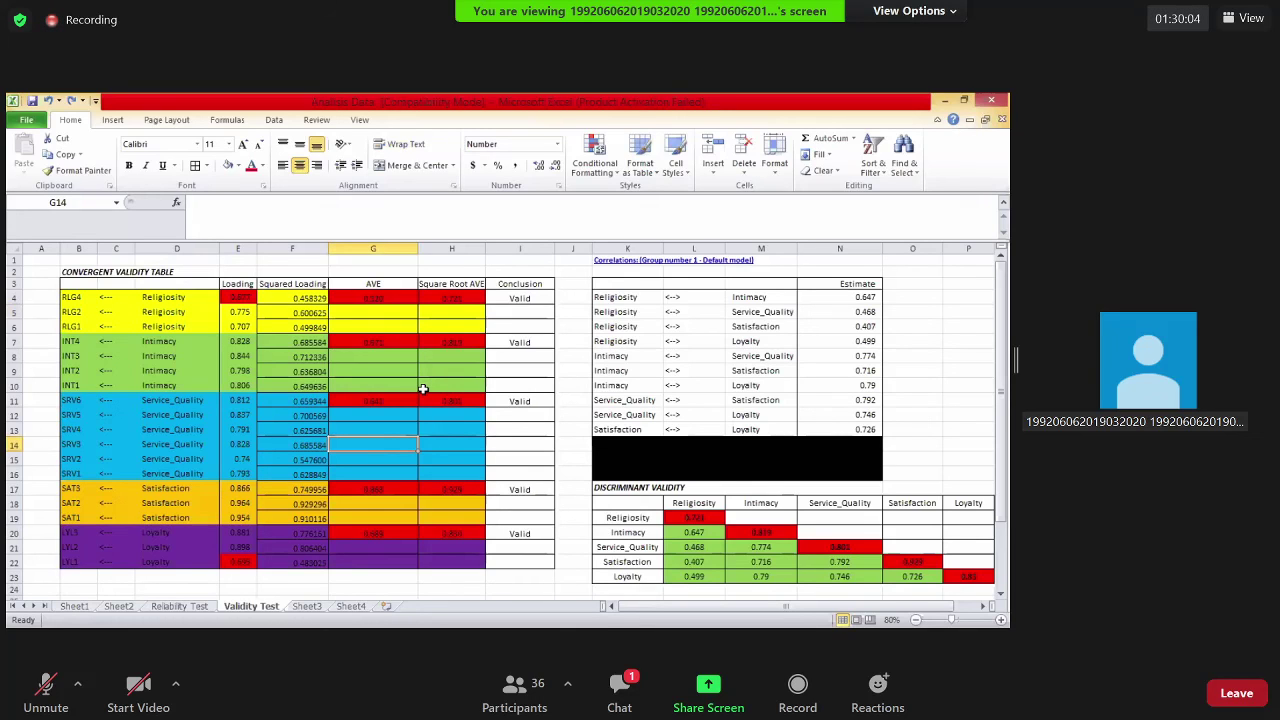
# Inspect the LYL1 loading in E22 and the Loyalty AVE in G20
pyautogui.scroll(-1, 409, 394)
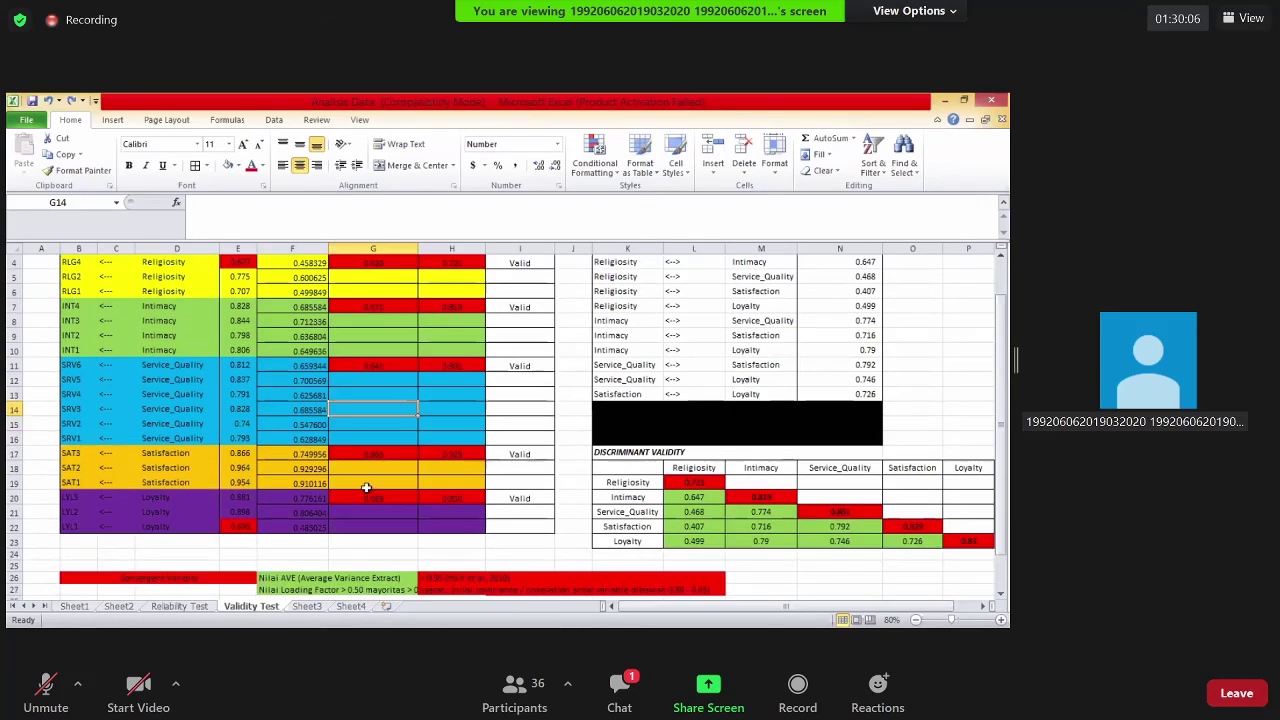
pyautogui.click(373, 554)
pyautogui.click(239, 527)
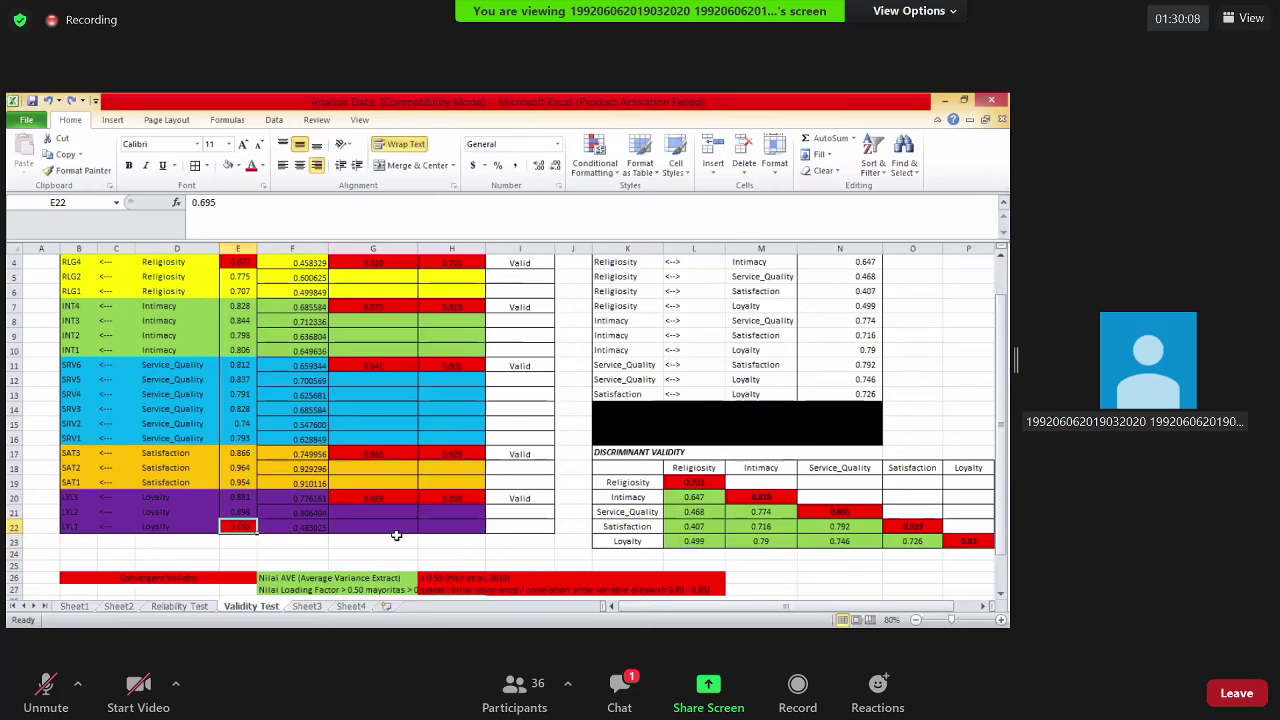
pyautogui.click(373, 498)
# Set the Loyalty loadings in E20, E21 and E22 to 0.5, 0.7 and 0.75, and check the Loyalty AVE in G20
pyautogui.click(237, 501)
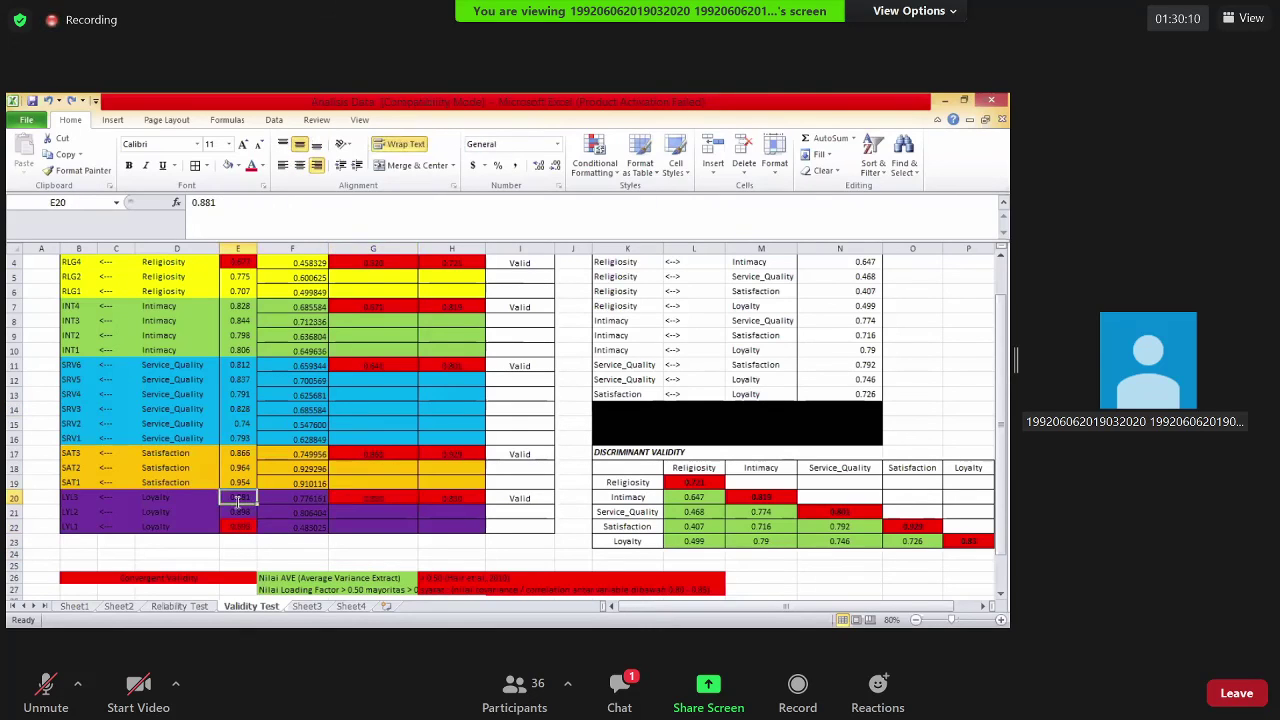
pyautogui.write('0')
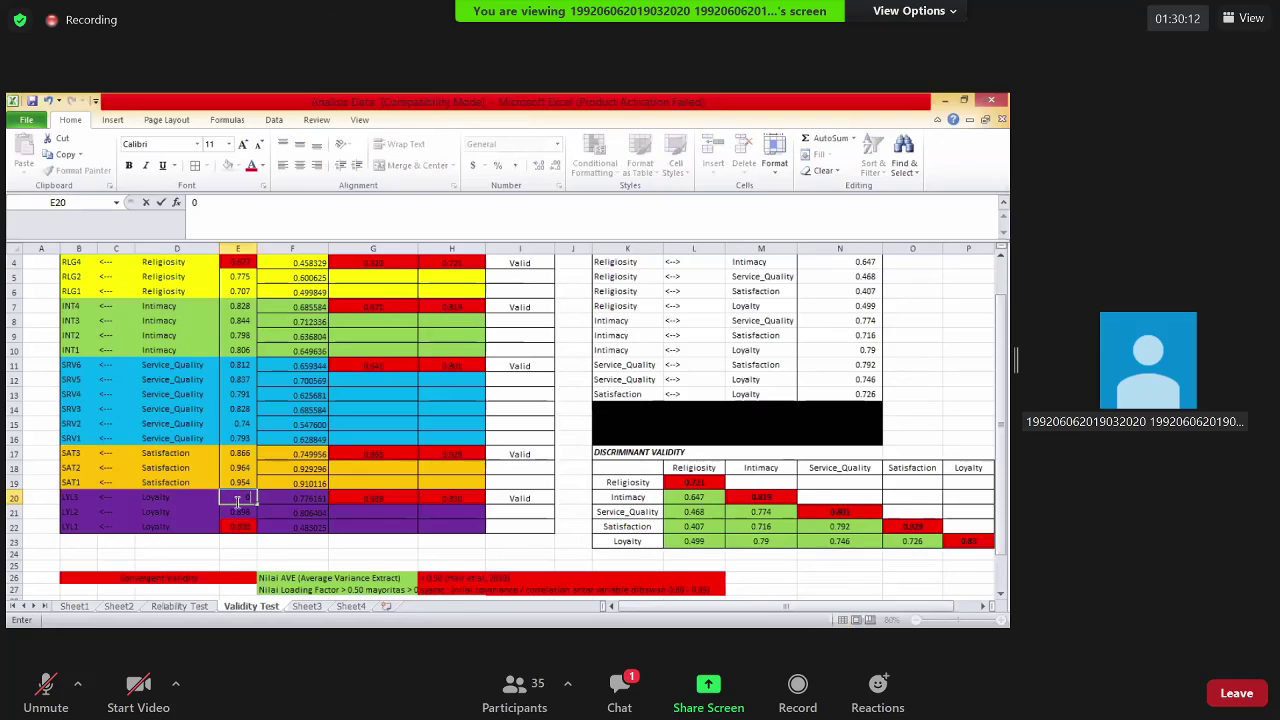
pyautogui.press('Return')
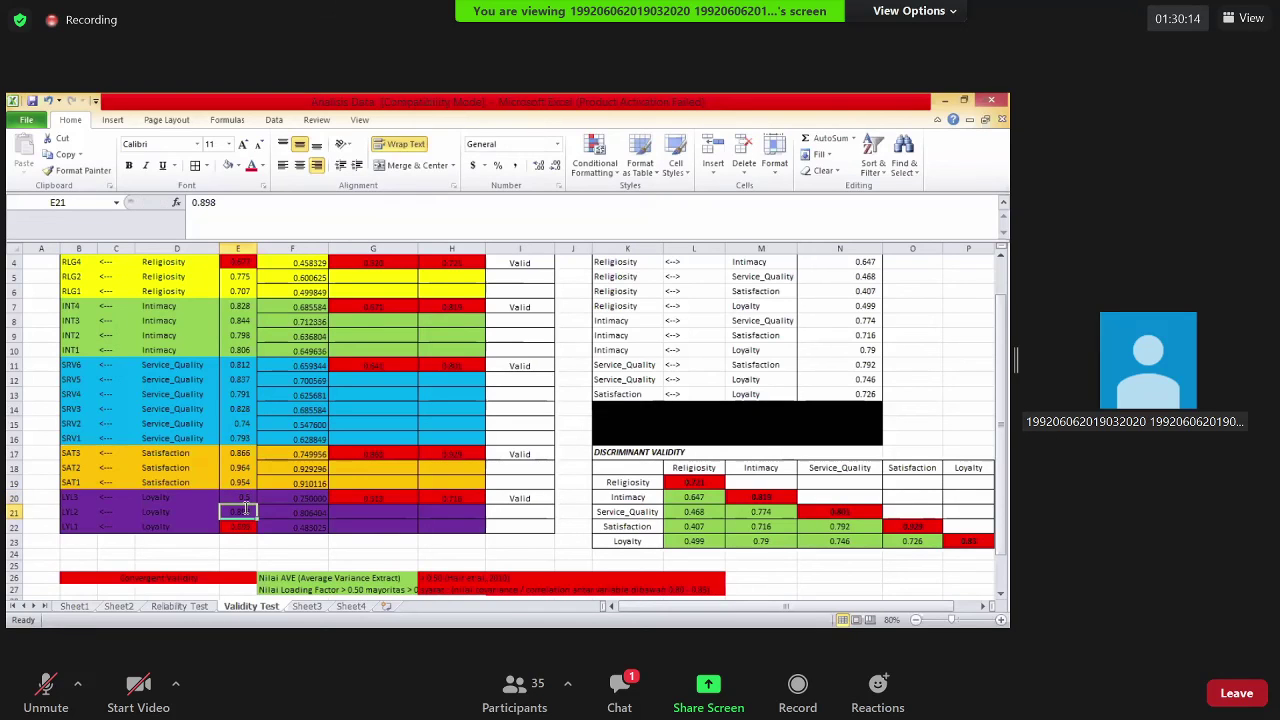
pyautogui.write('0.7')
pyautogui.press('Return')
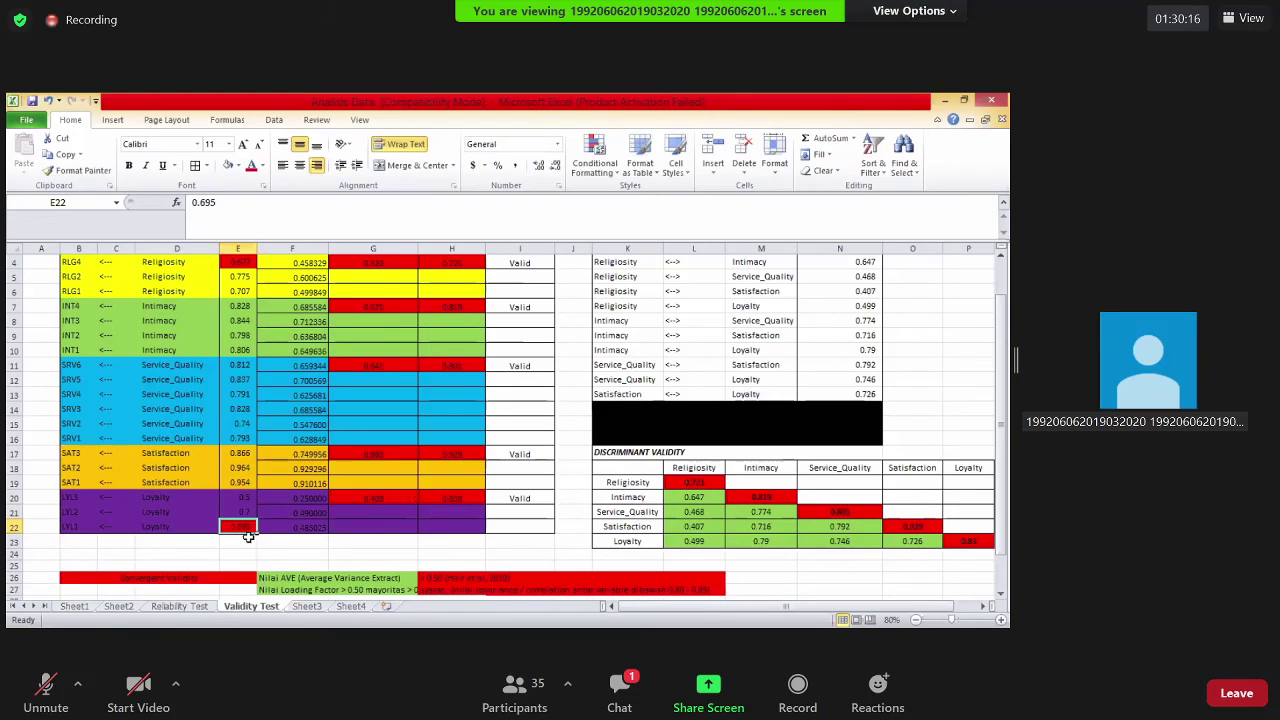
pyautogui.write('0')
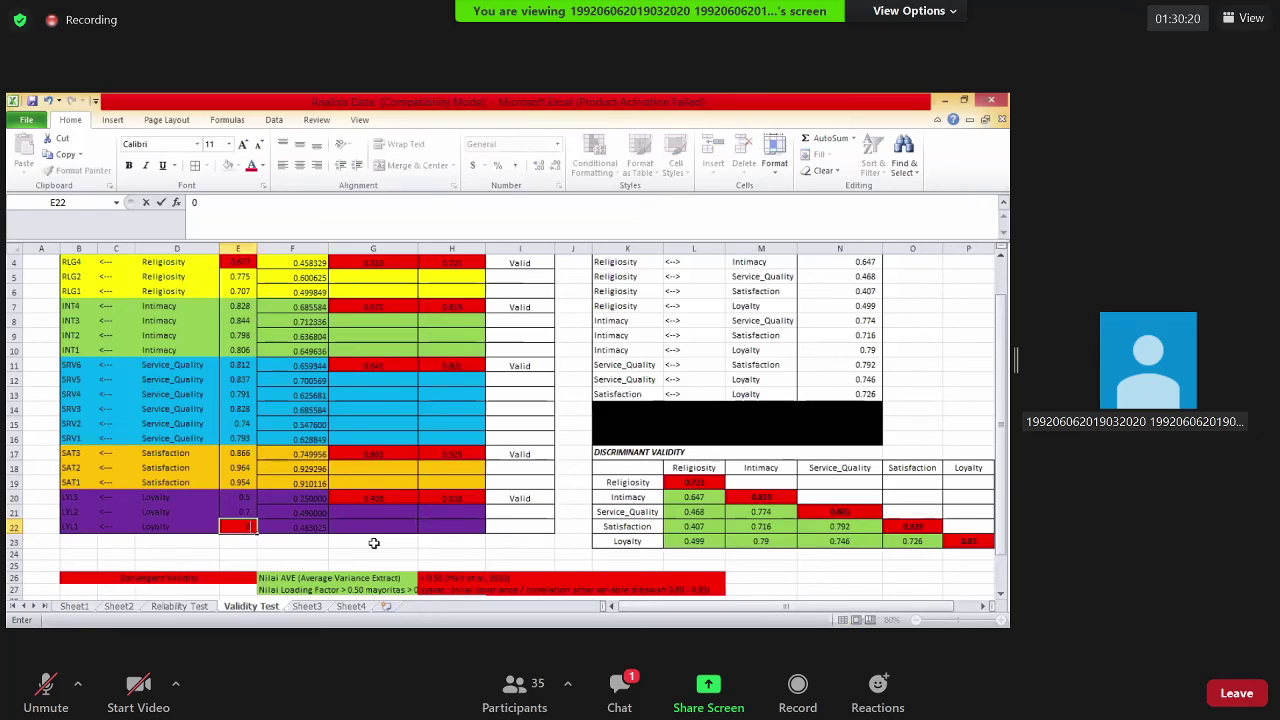
pyautogui.write('.75')
pyautogui.press('Return')
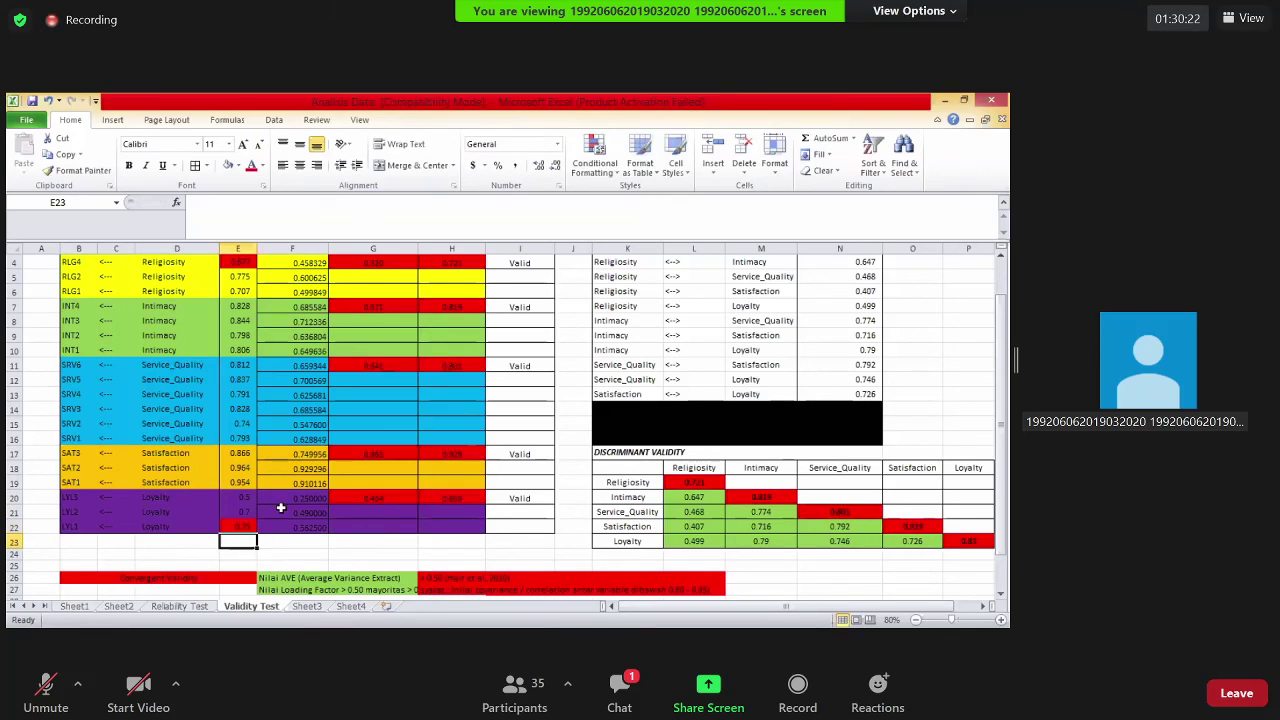
pyautogui.click(370, 525)
pyautogui.moveTo(240, 512); pyautogui.dragTo(240, 527)
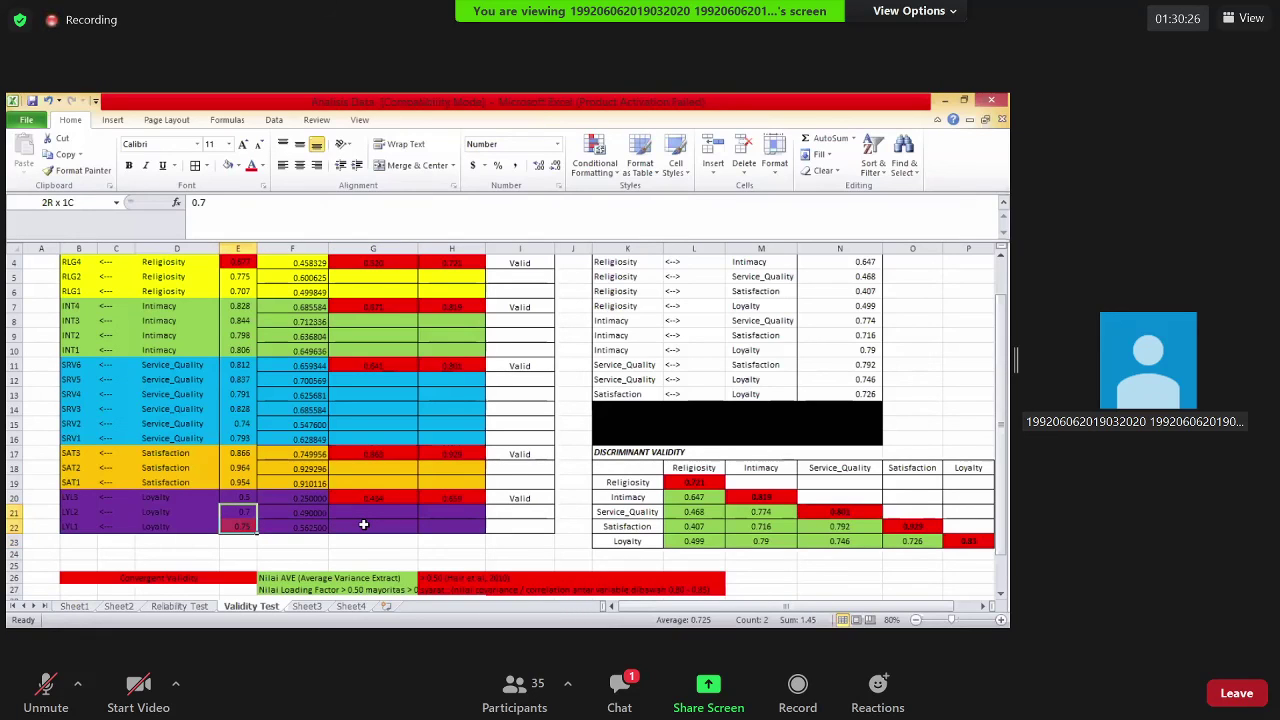
# Undo the changes to the three Loyalty loadings in E20:E22
pyautogui.scroll(1, 363, 524)
pyautogui.click(238, 562)
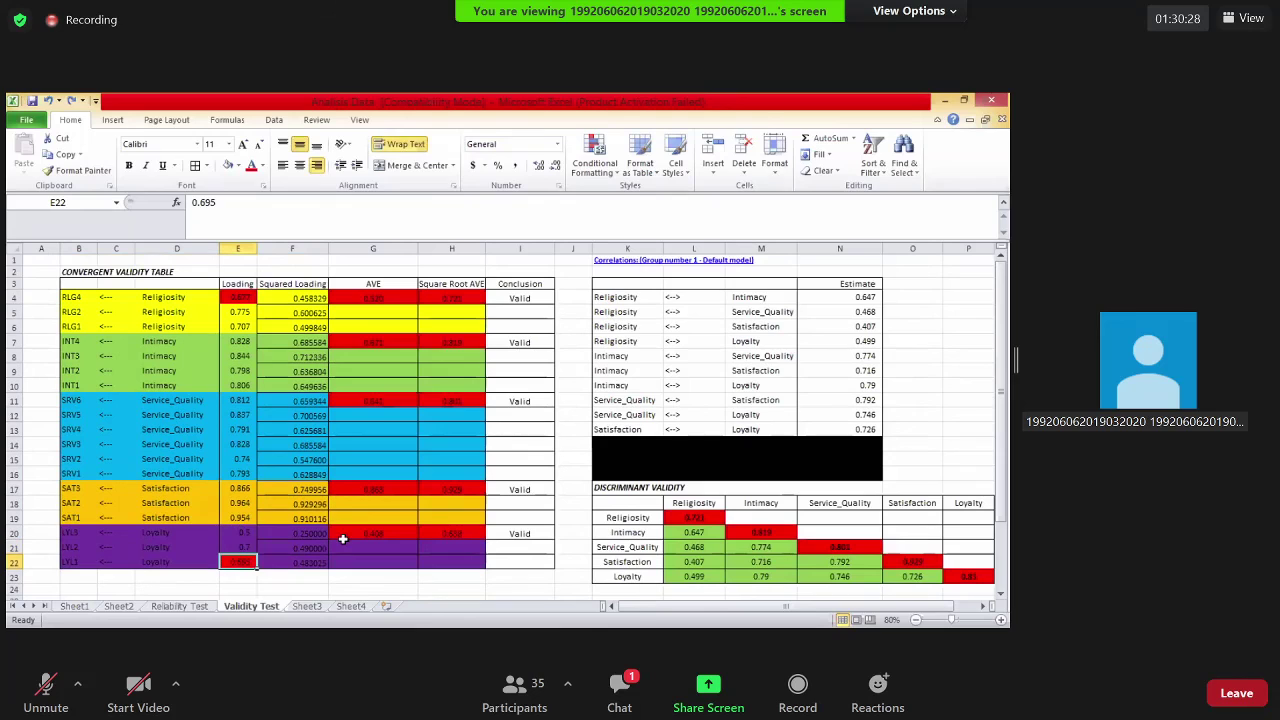
pyautogui.hotkey('ctrl', 'z')
pyautogui.hotkey('ctrl', 'z')
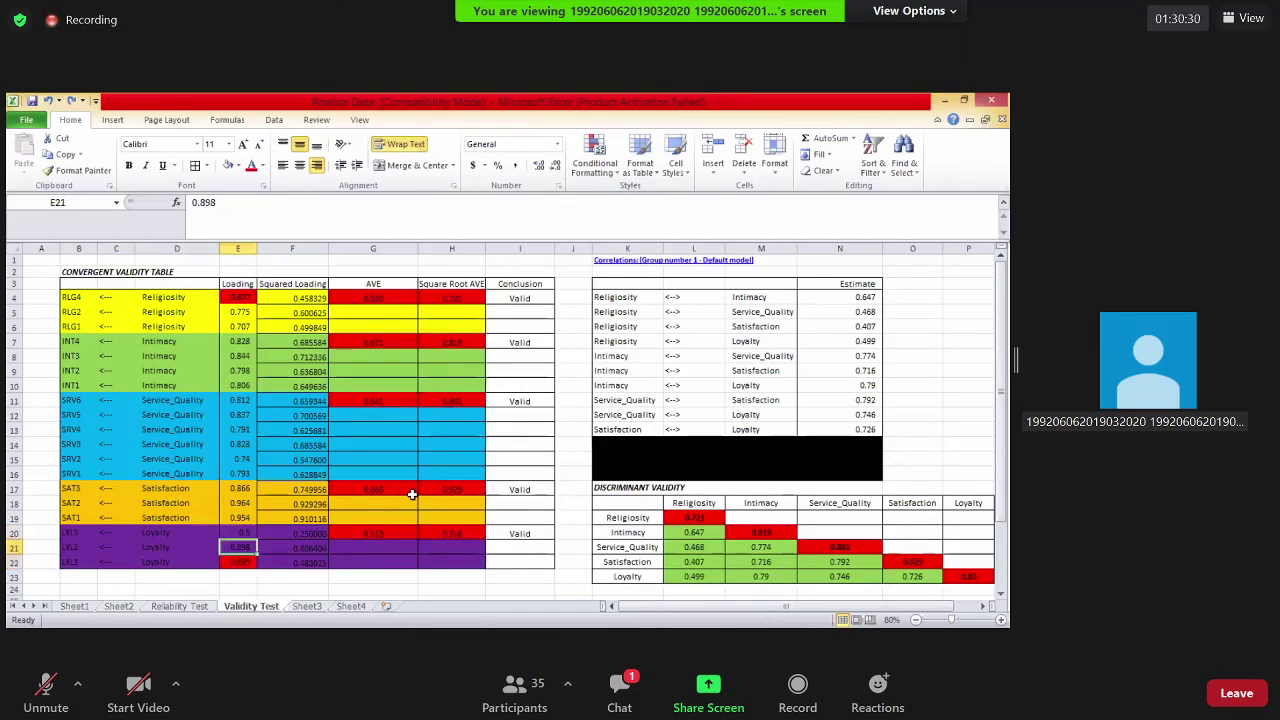
pyautogui.click(433, 442)
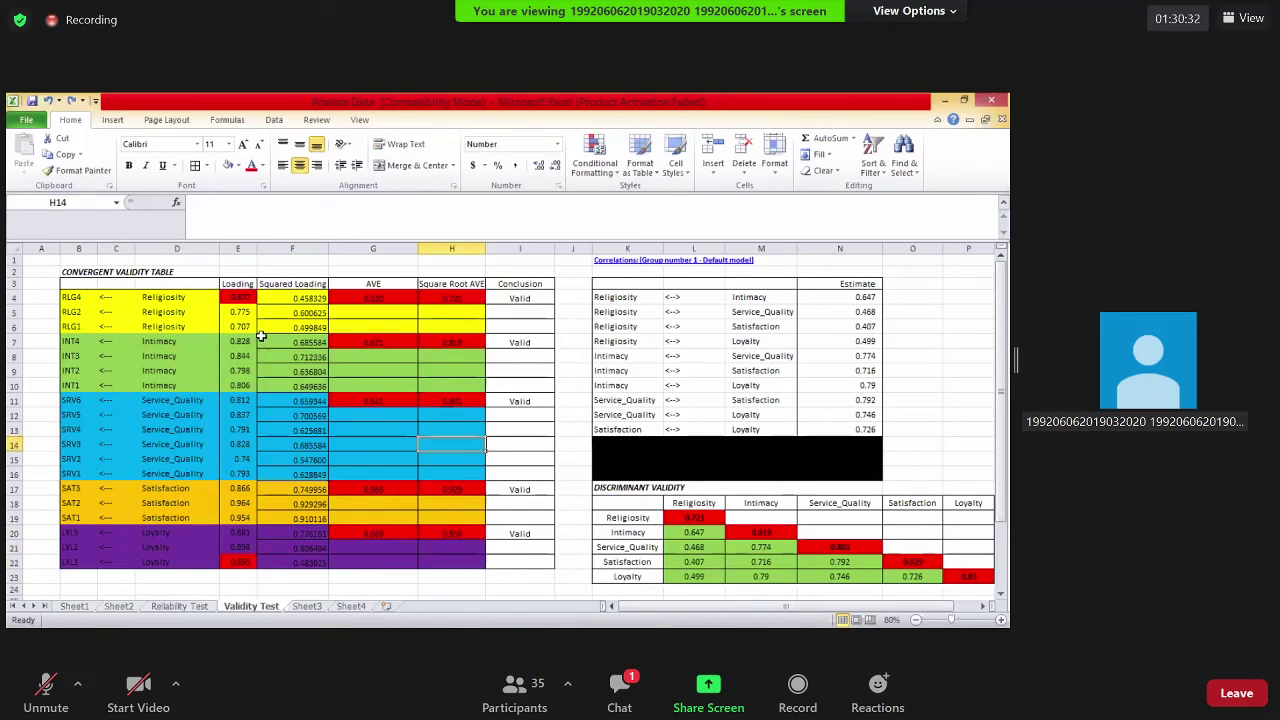